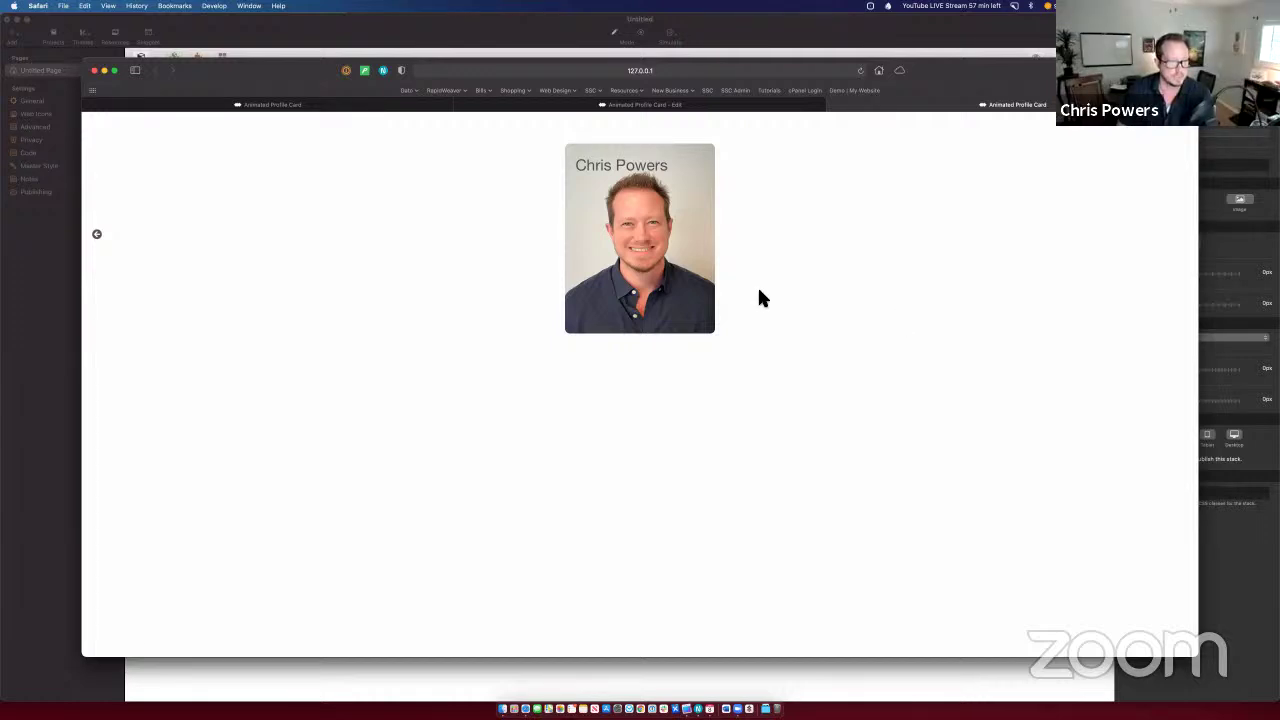
Step: Review the animated profile card demo, its edit form and the single-card preview in the browser
{"action": "mouse_move", "coordinate": [633, 259]}
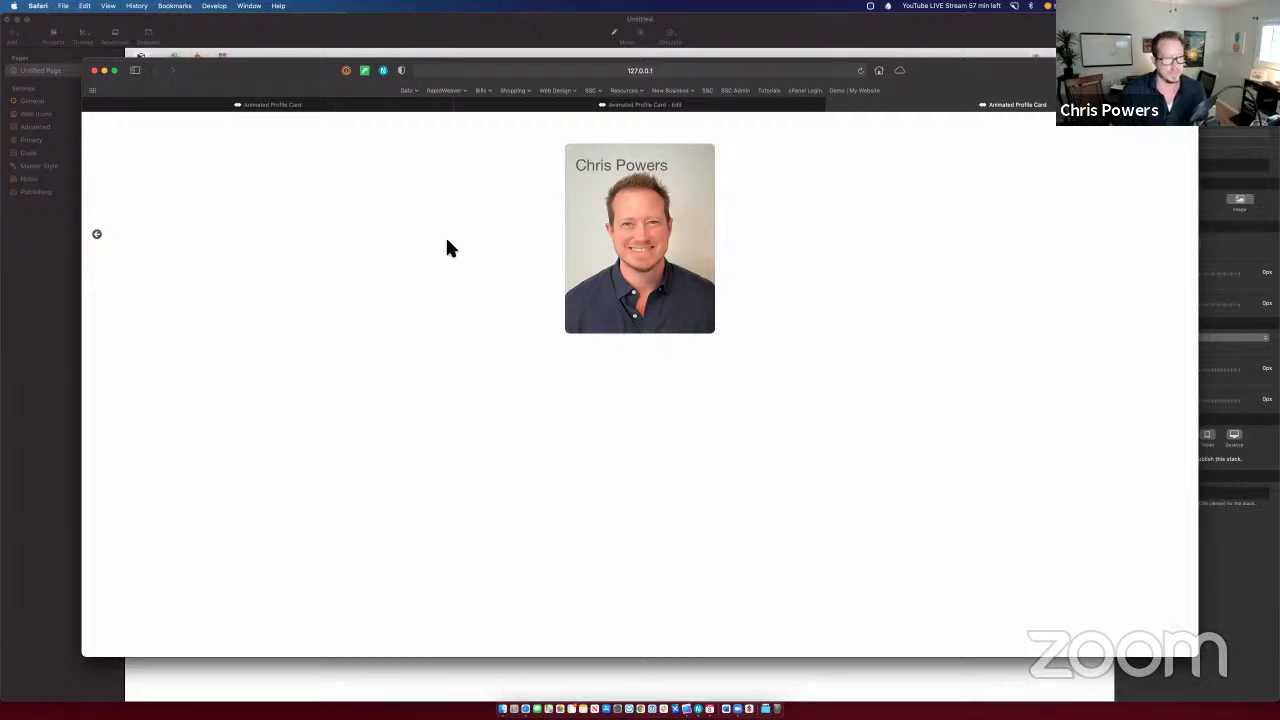
{"action": "left_click", "coordinate": [350, 106]}
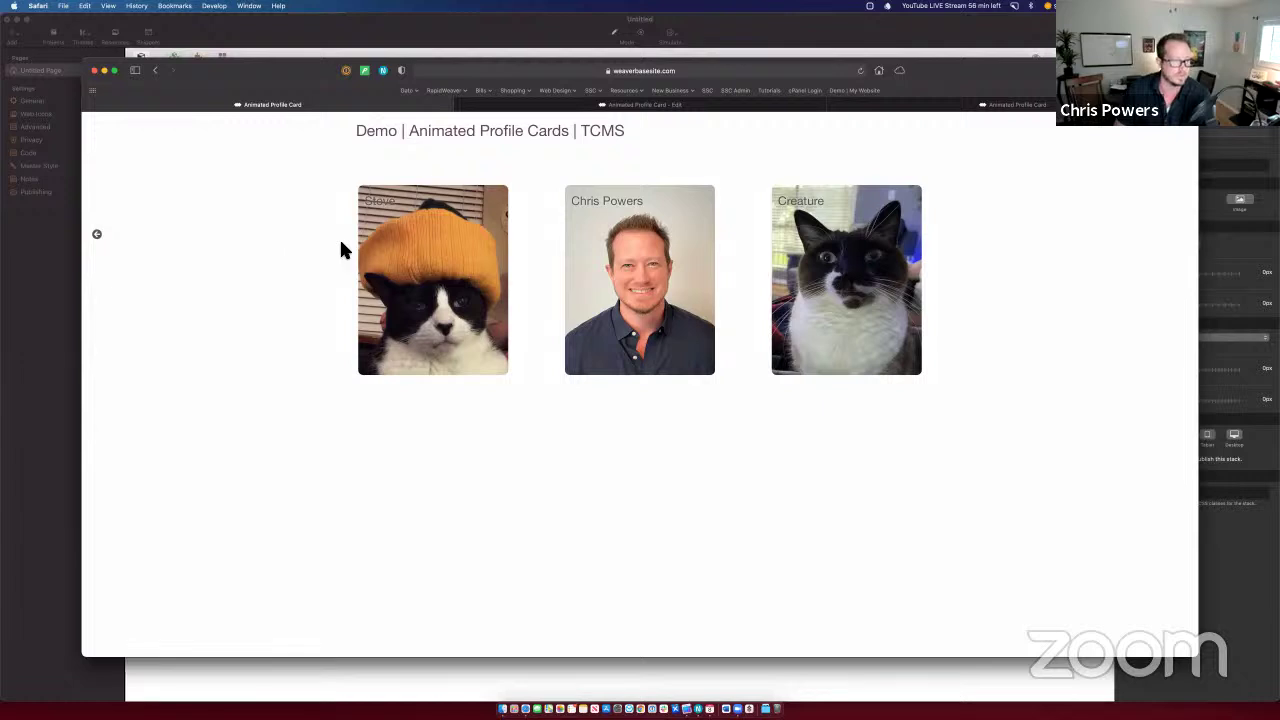
{"action": "mouse_move", "coordinate": [397, 248]}
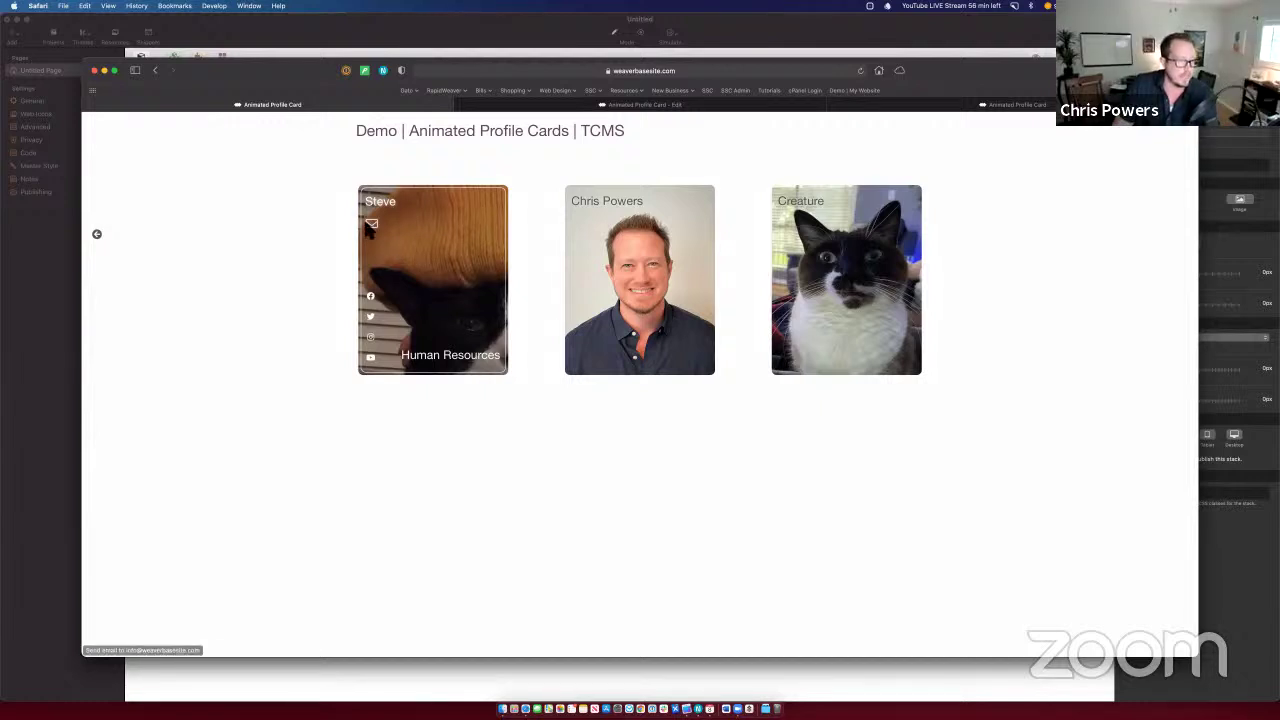
{"action": "left_click", "coordinate": [560, 106]}
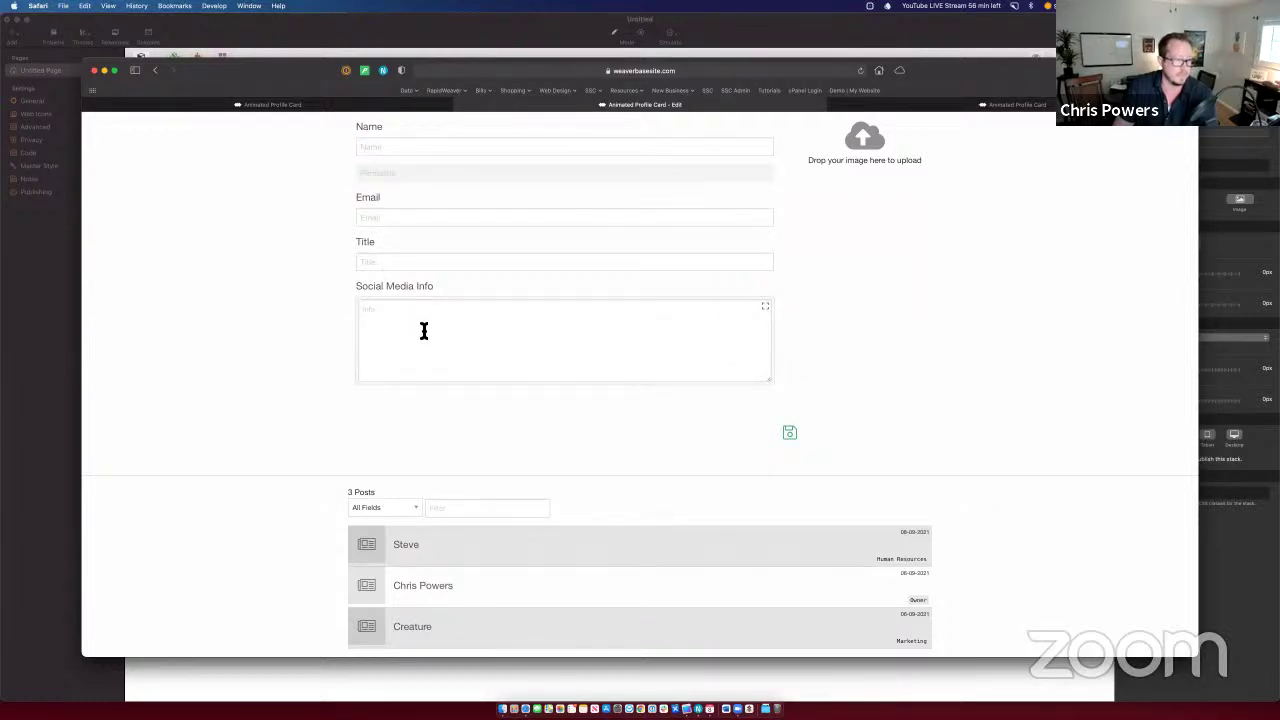
{"action": "left_click", "coordinate": [274, 107]}
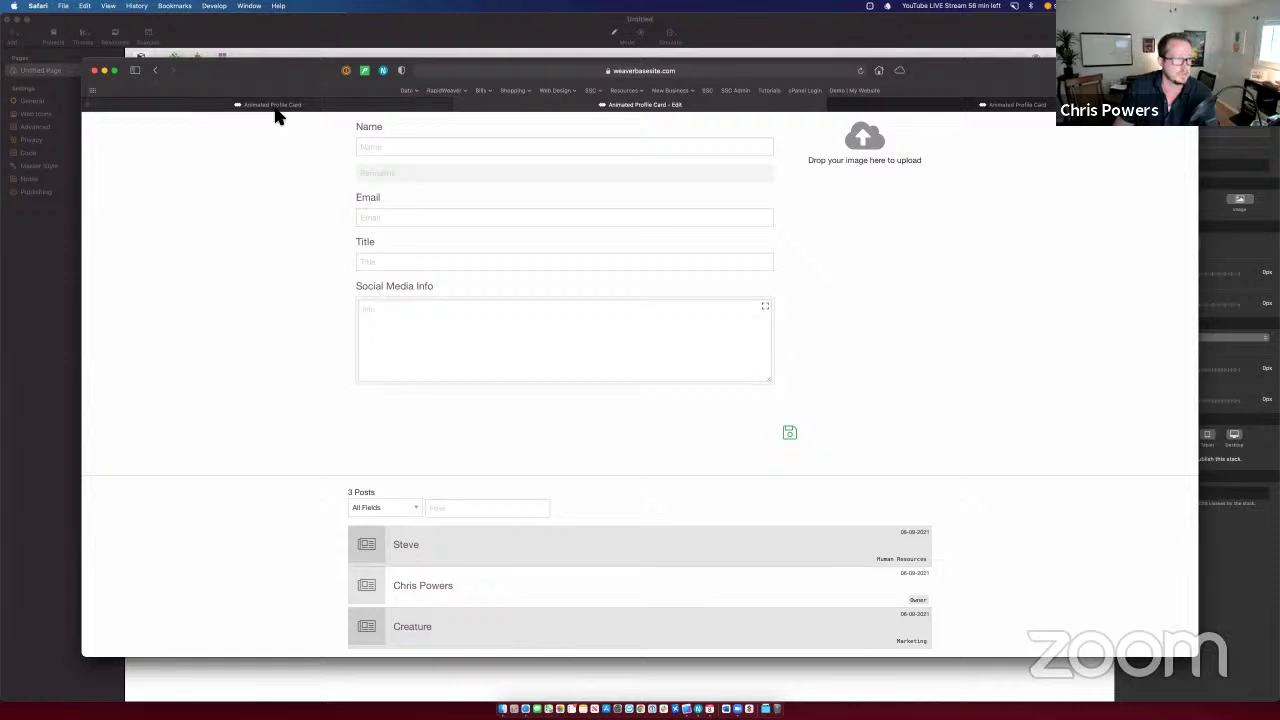
{"action": "mouse_move", "coordinate": [439, 245]}
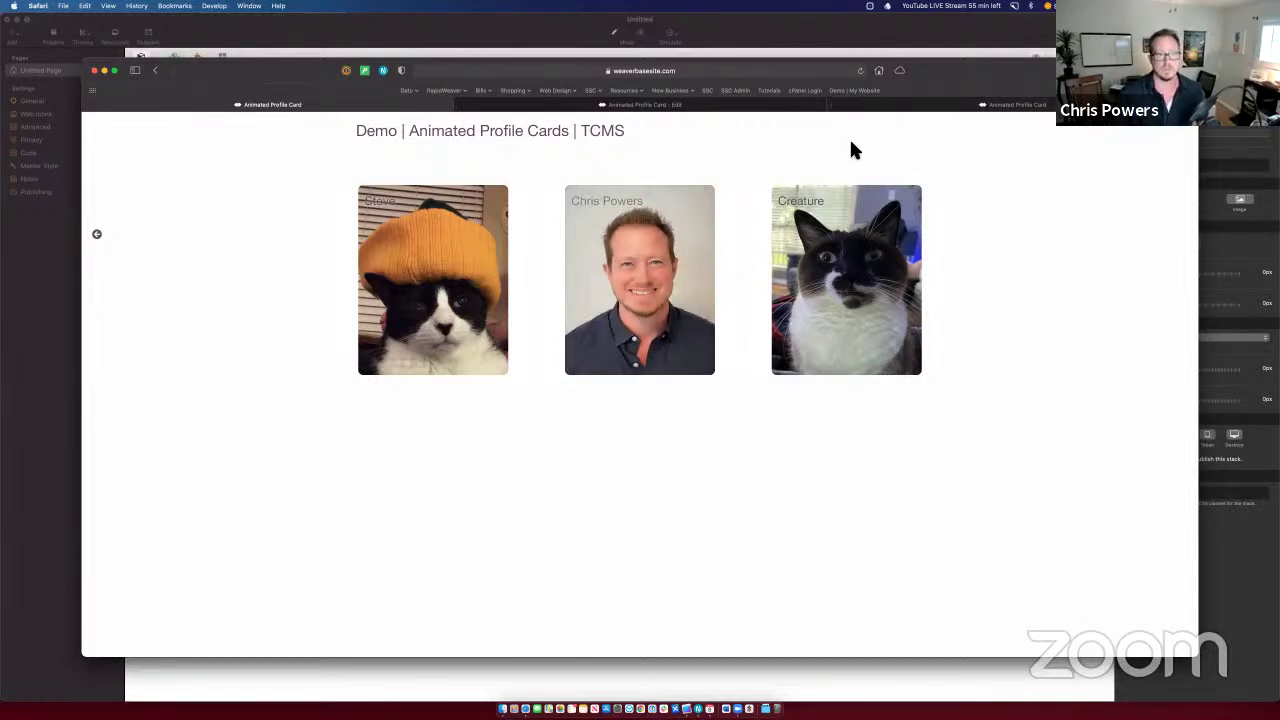
{"action": "left_click", "coordinate": [885, 108]}
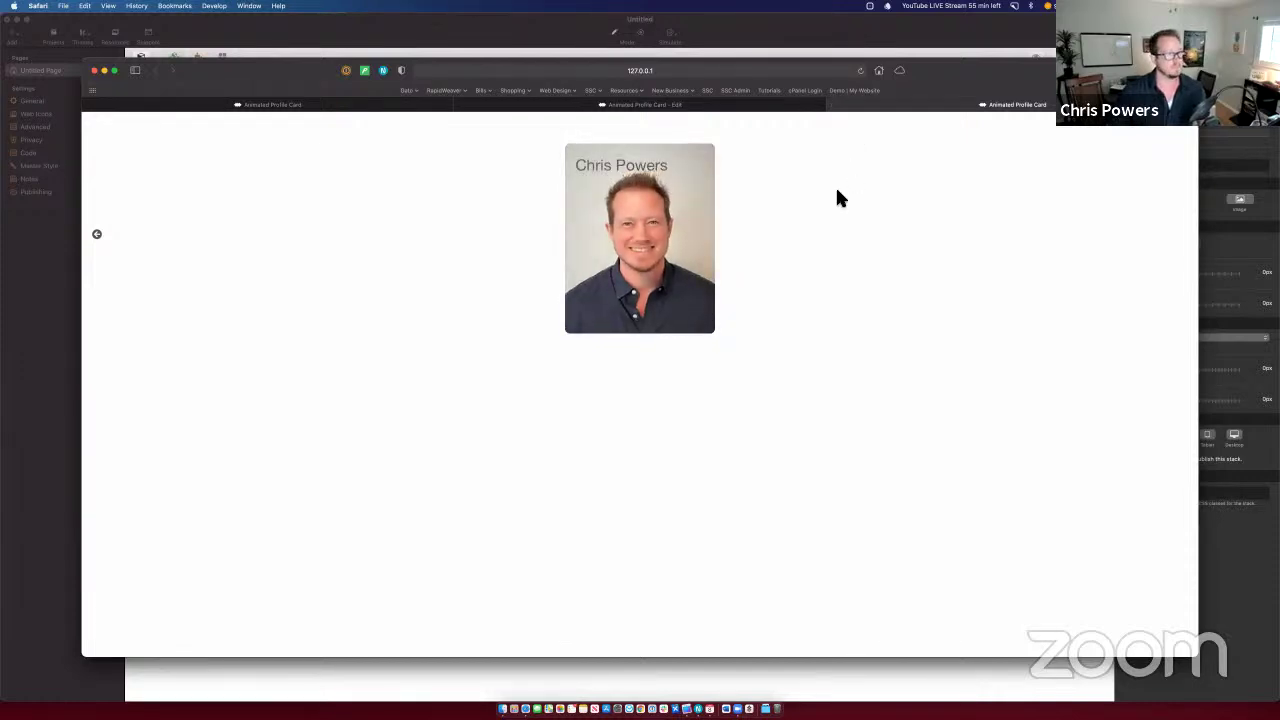
Step: Switch to RapidWeaver and examine the contents and settings of the page's Site Styles and Swatches stacks
{"action": "left_click", "coordinate": [755, 42]}
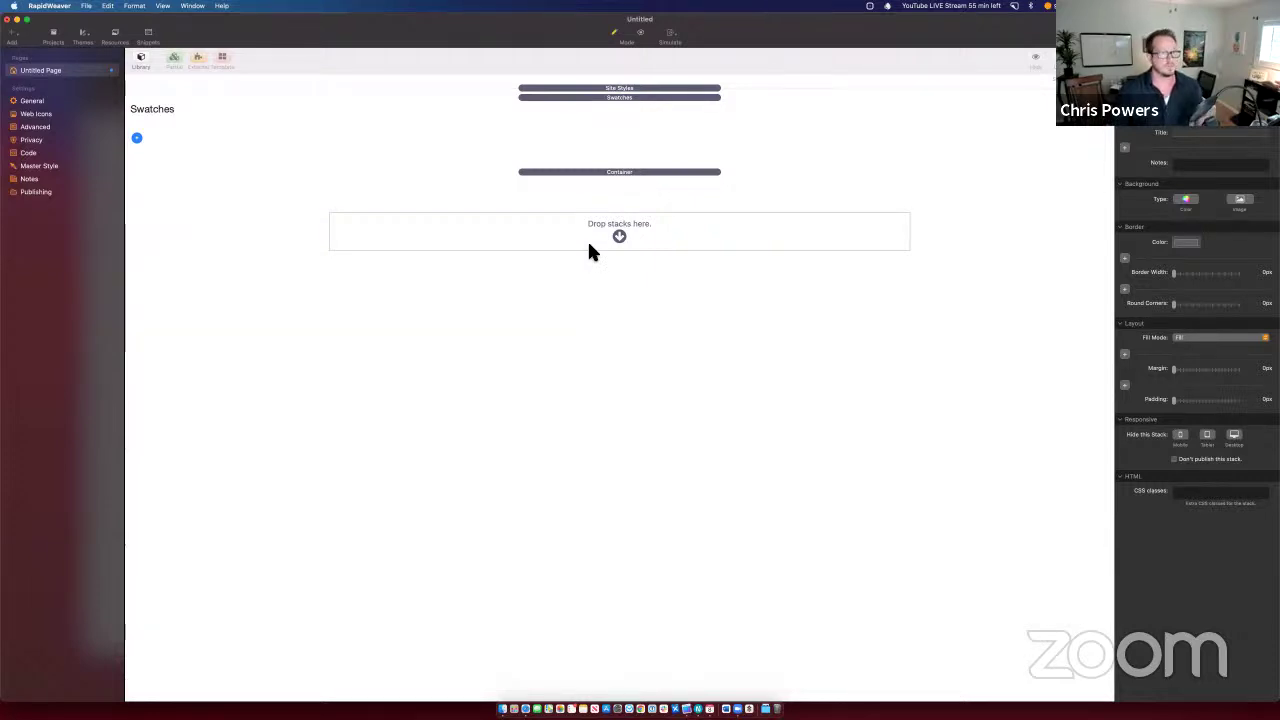
{"action": "left_click", "coordinate": [587, 89]}
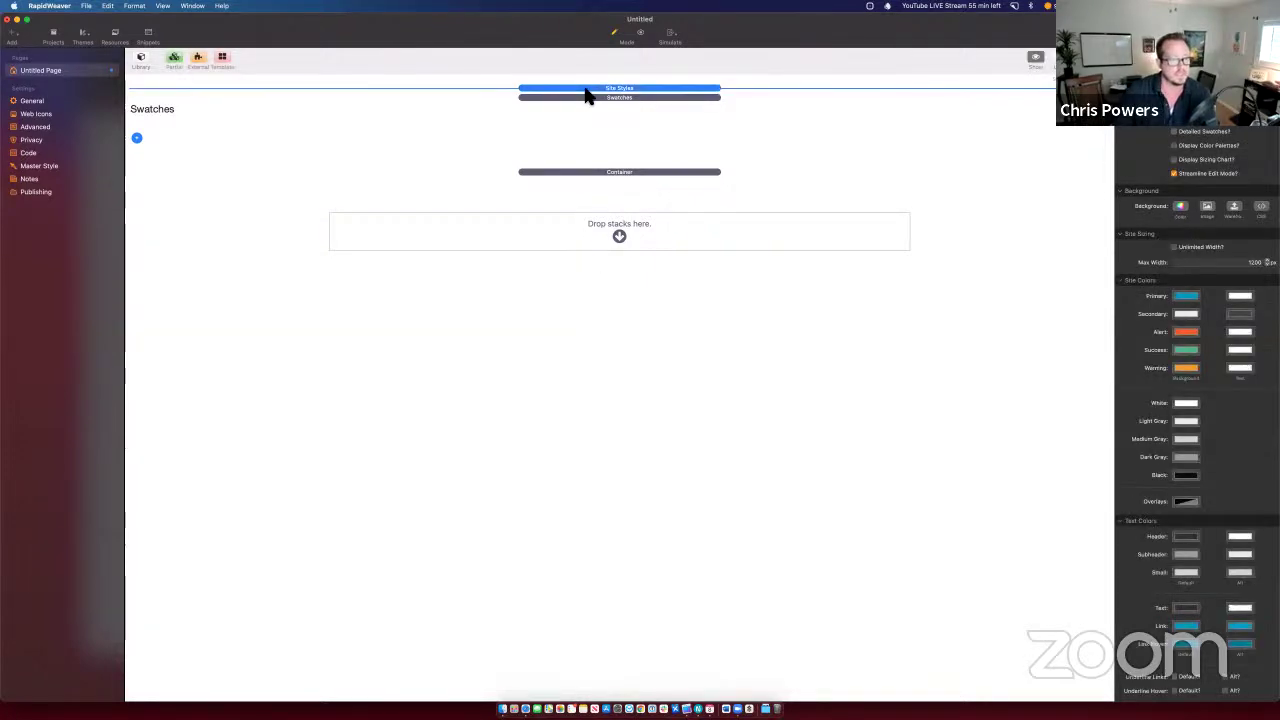
{"action": "left_click", "coordinate": [203, 131]}
{"action": "left_click", "coordinate": [274, 130]}
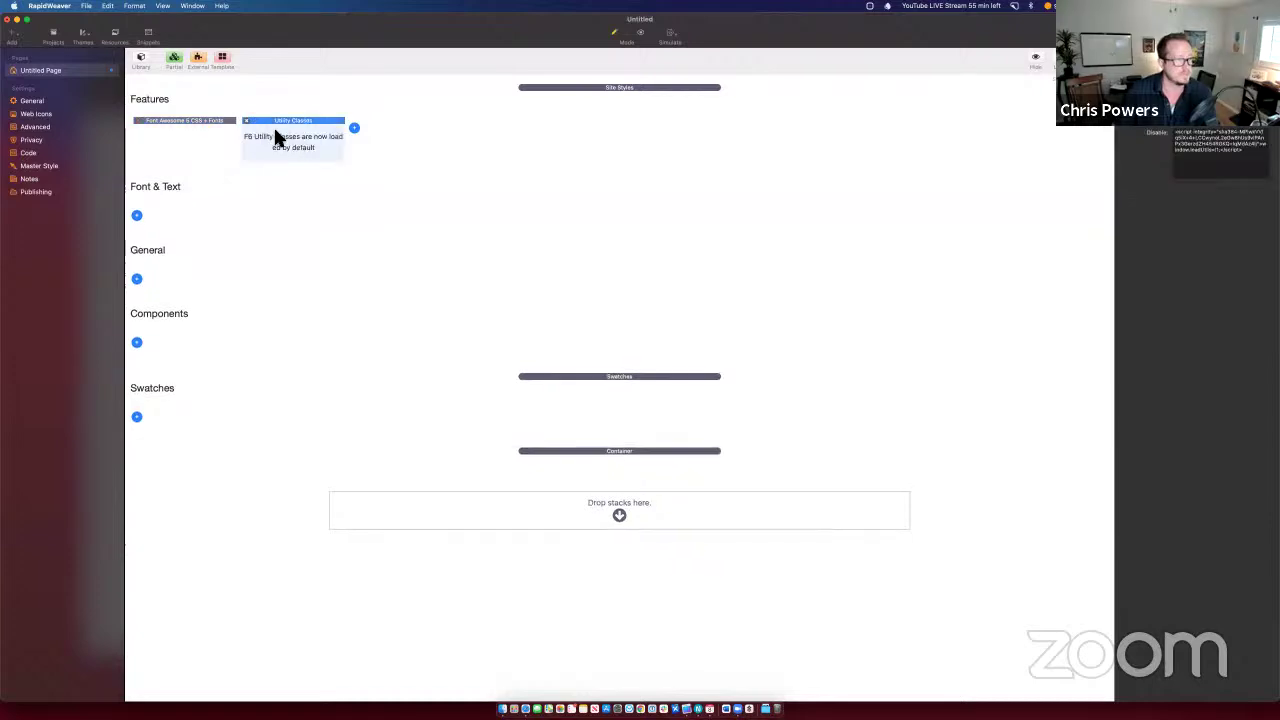
{"action": "left_click", "coordinate": [606, 100]}
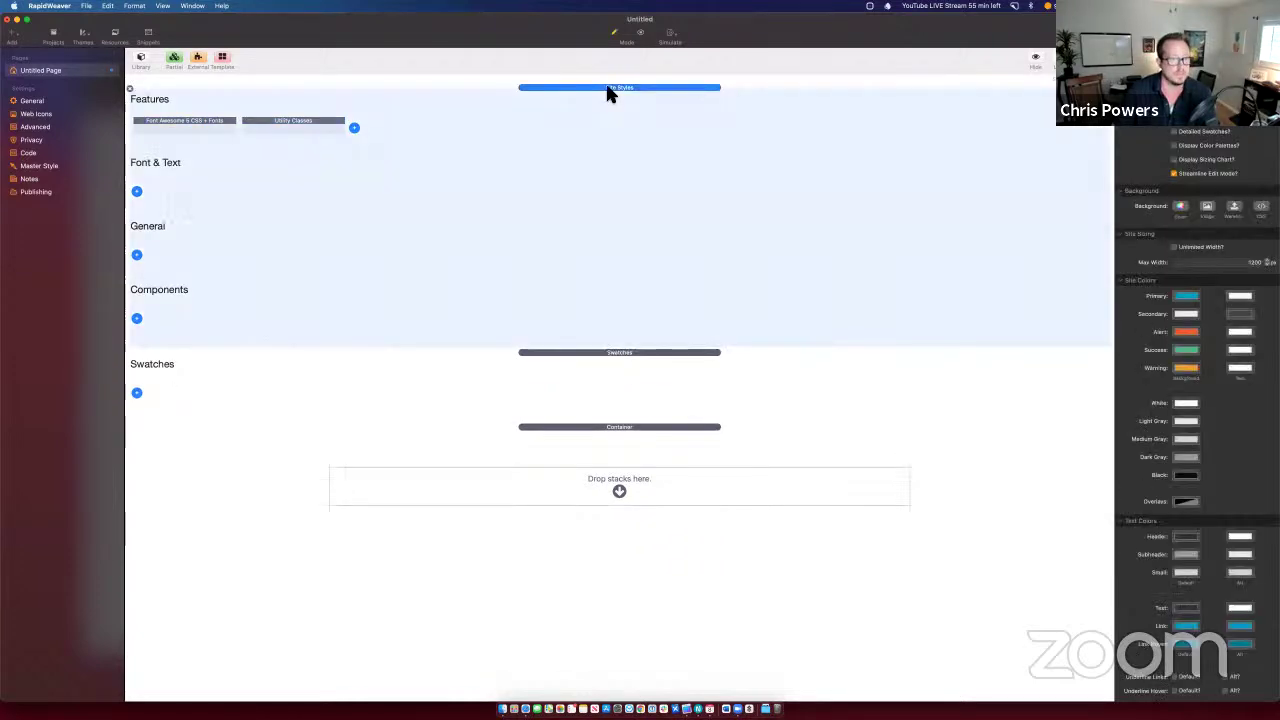
{"action": "left_click", "coordinate": [609, 98]}
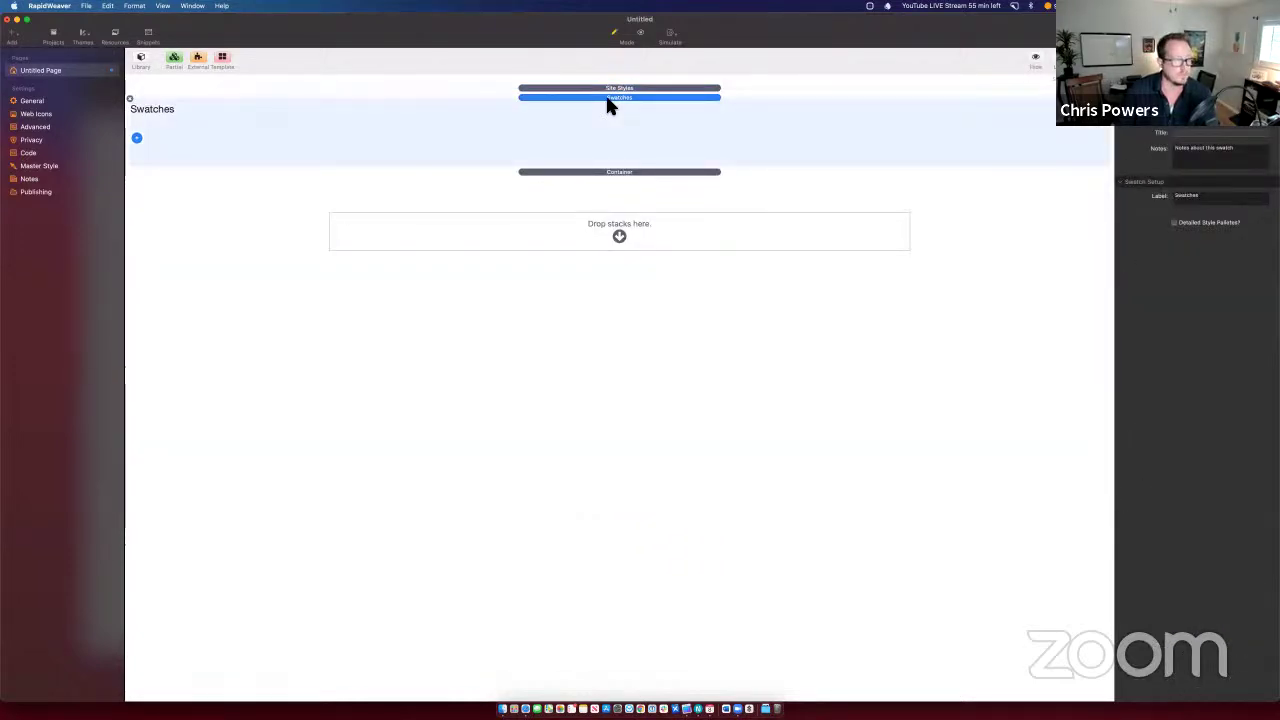
Step: Add a 1 Column stack from the Foundation 6 Layout stacks inside the Container
{"action": "left_click", "coordinate": [618, 173]}
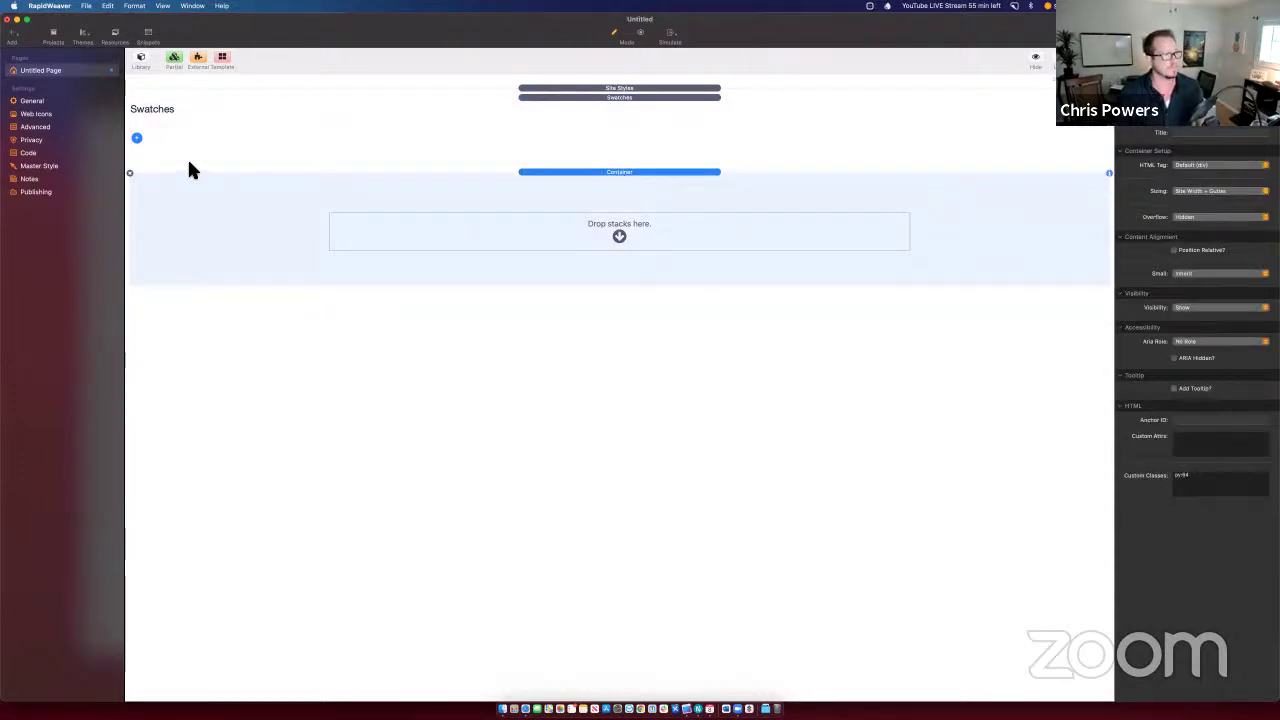
{"action": "left_click", "coordinate": [141, 57]}
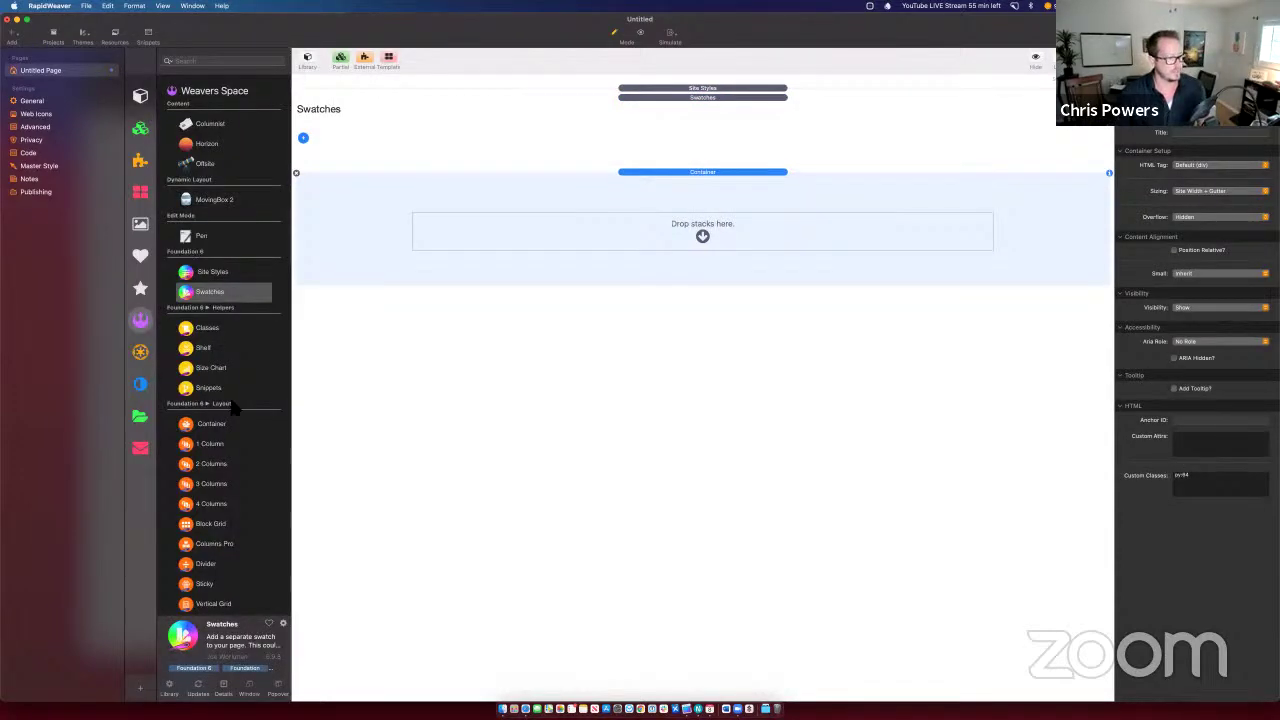
{"action": "left_click_drag", "start_coordinate": [205, 444], "coordinate": [645, 230]}
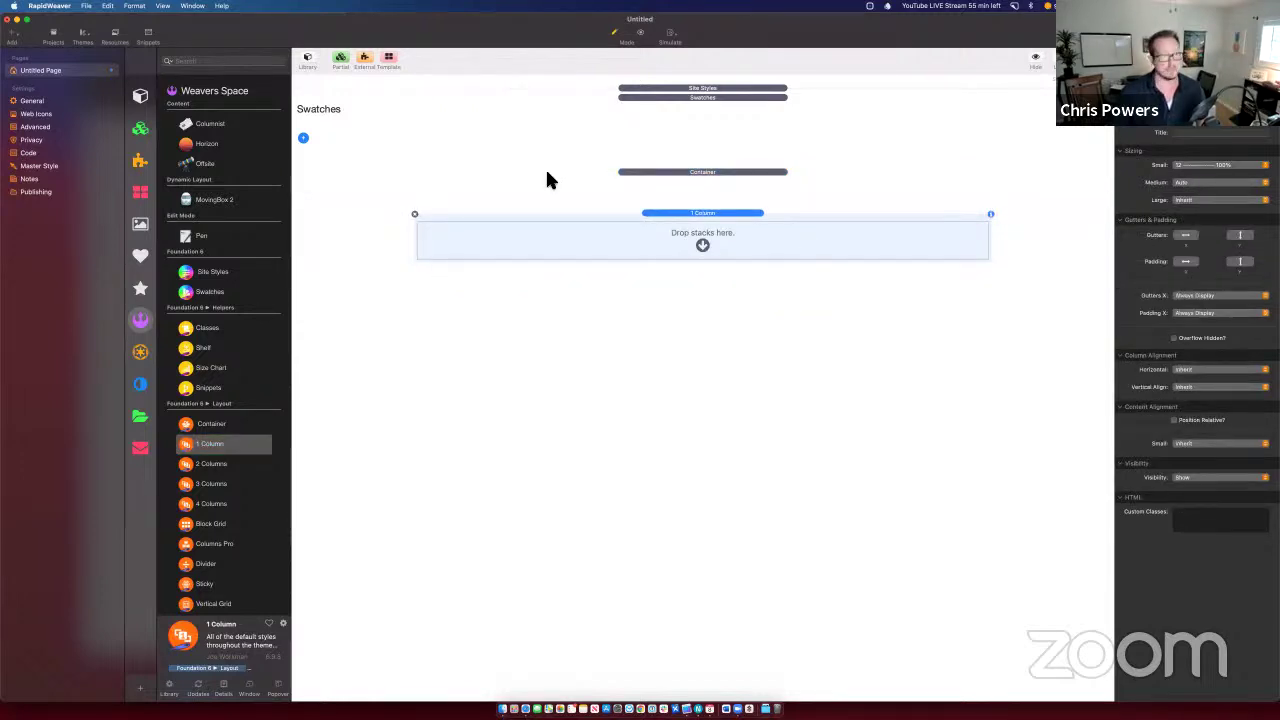
Step: Add a Width swatch and a Height swatch to the Swatches stack
{"action": "left_click", "coordinate": [303, 136]}
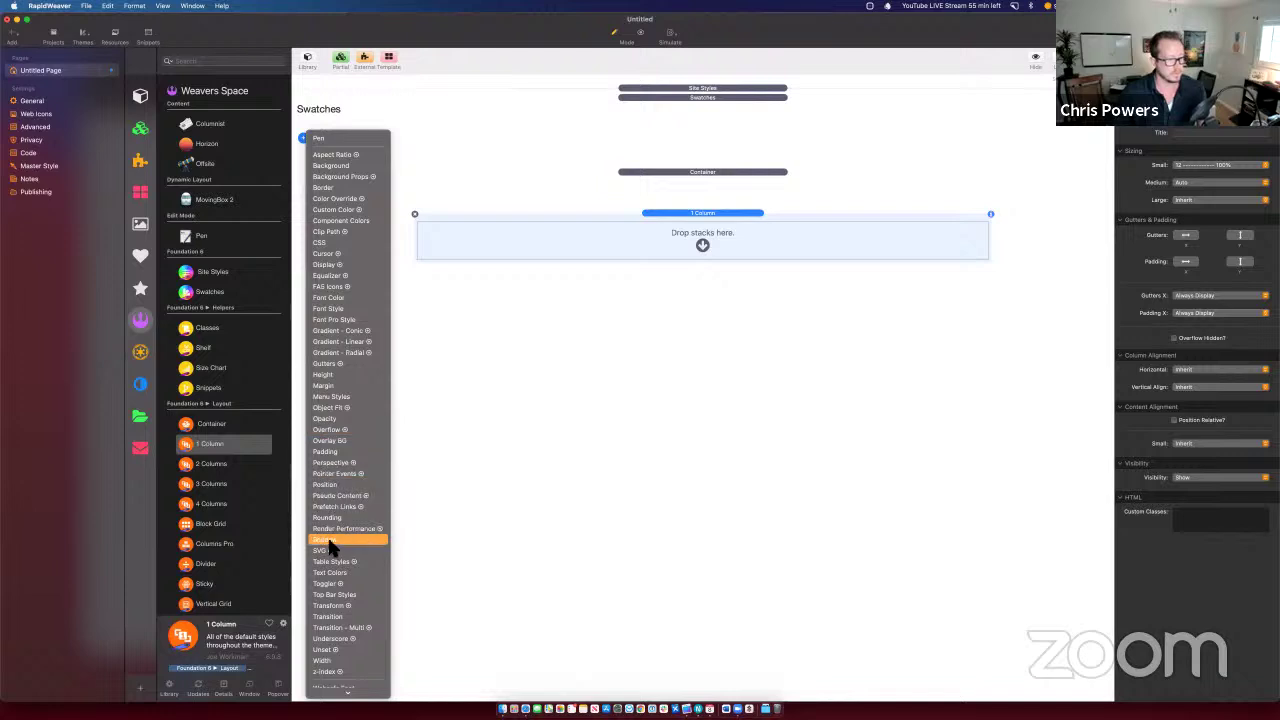
{"action": "scroll", "coordinate": [329, 618], "scroll_direction": "down", "scroll_amount": 5}
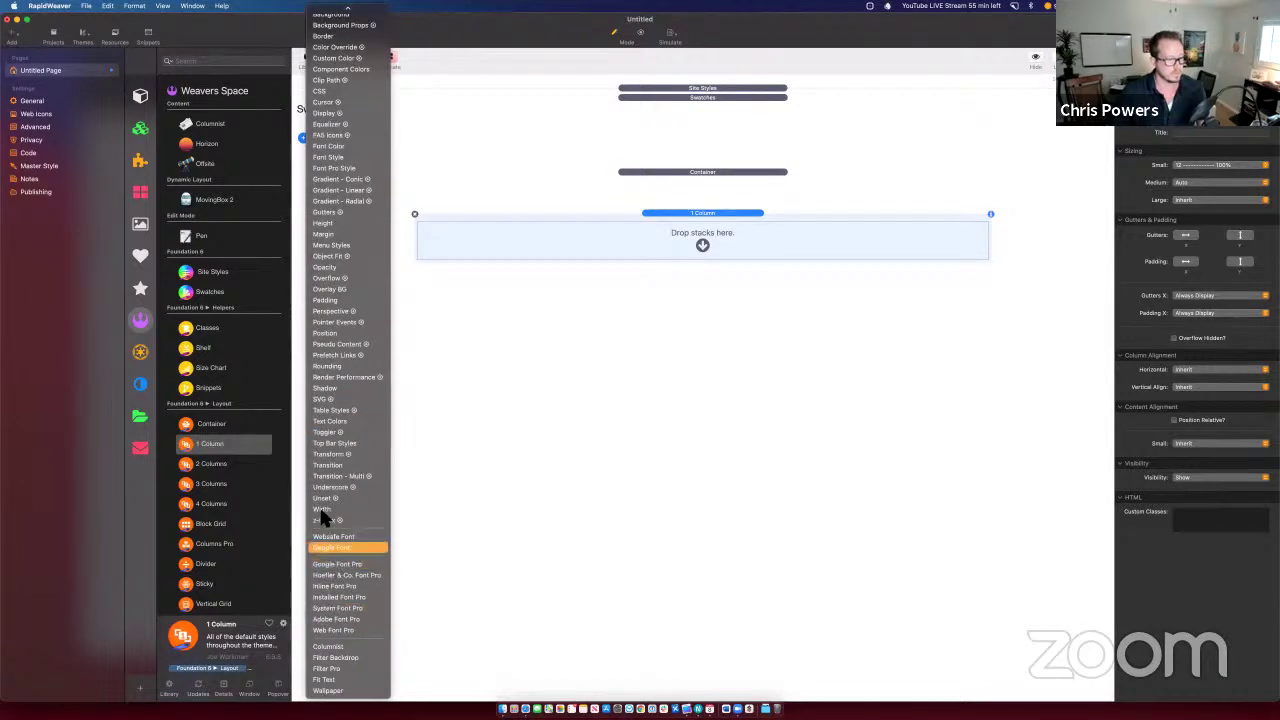
{"action": "left_click", "coordinate": [322, 510]}
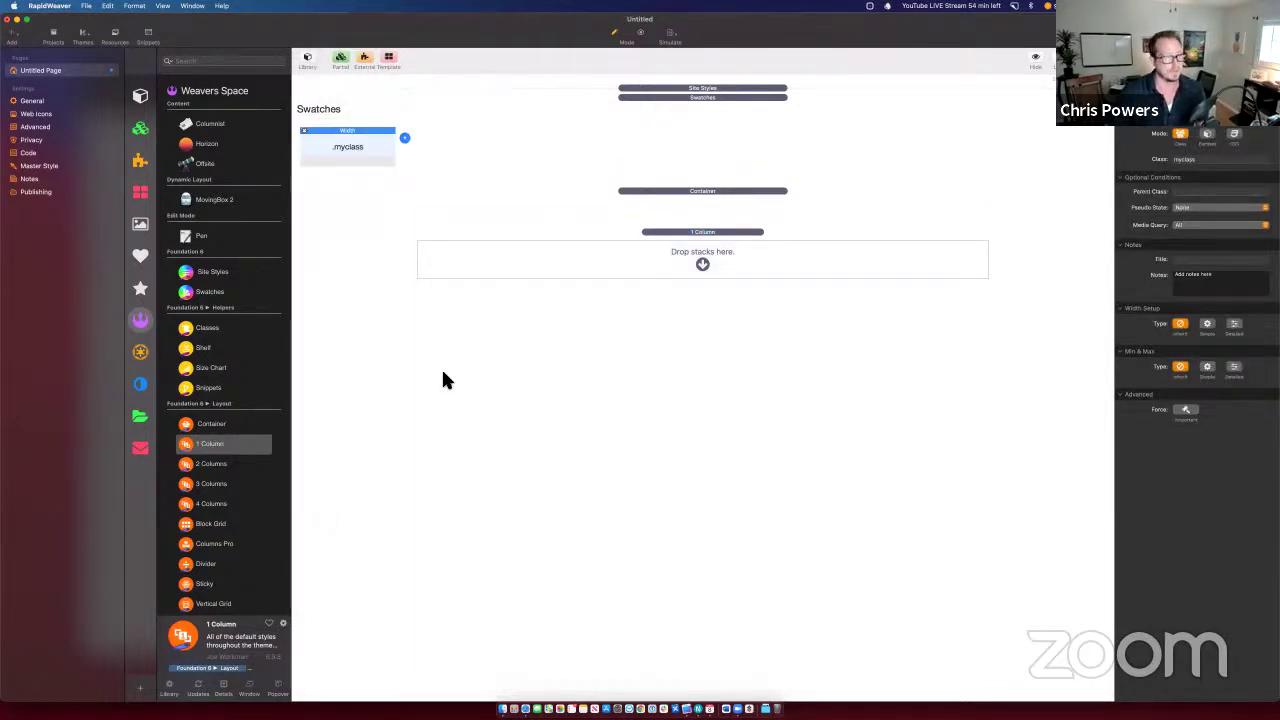
{"action": "left_click", "coordinate": [405, 139]}
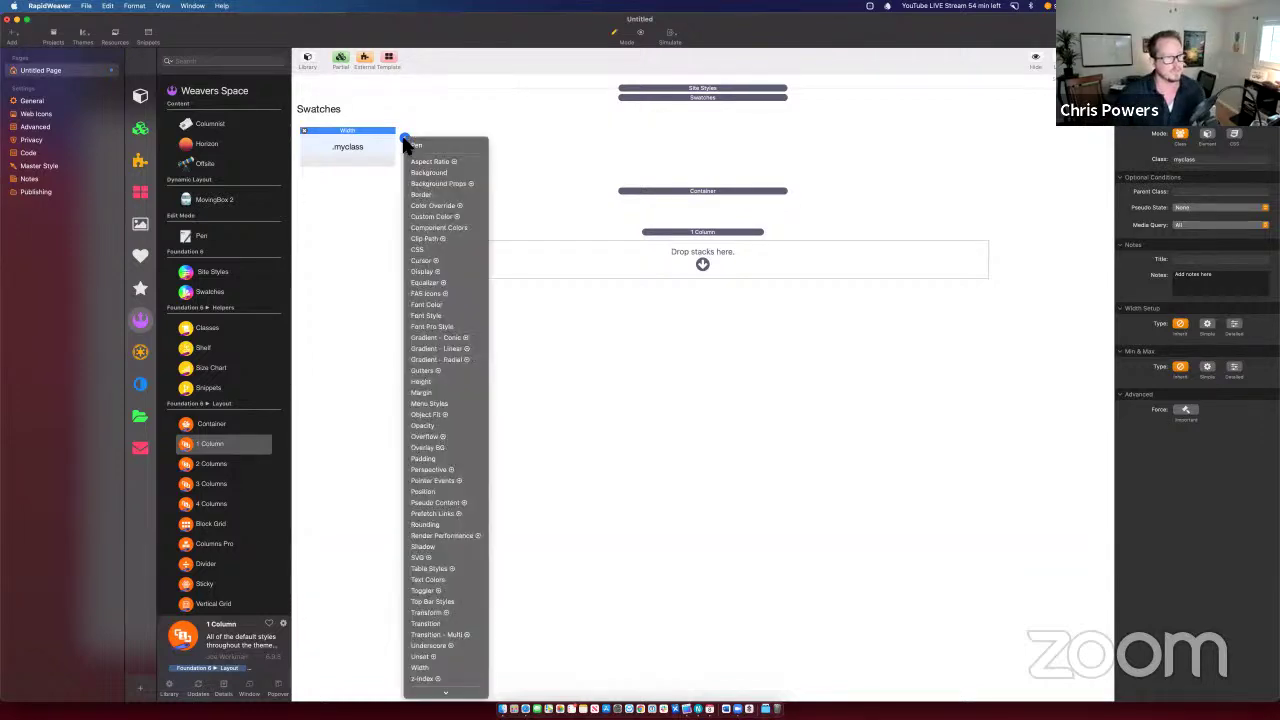
{"action": "left_click", "coordinate": [437, 383]}
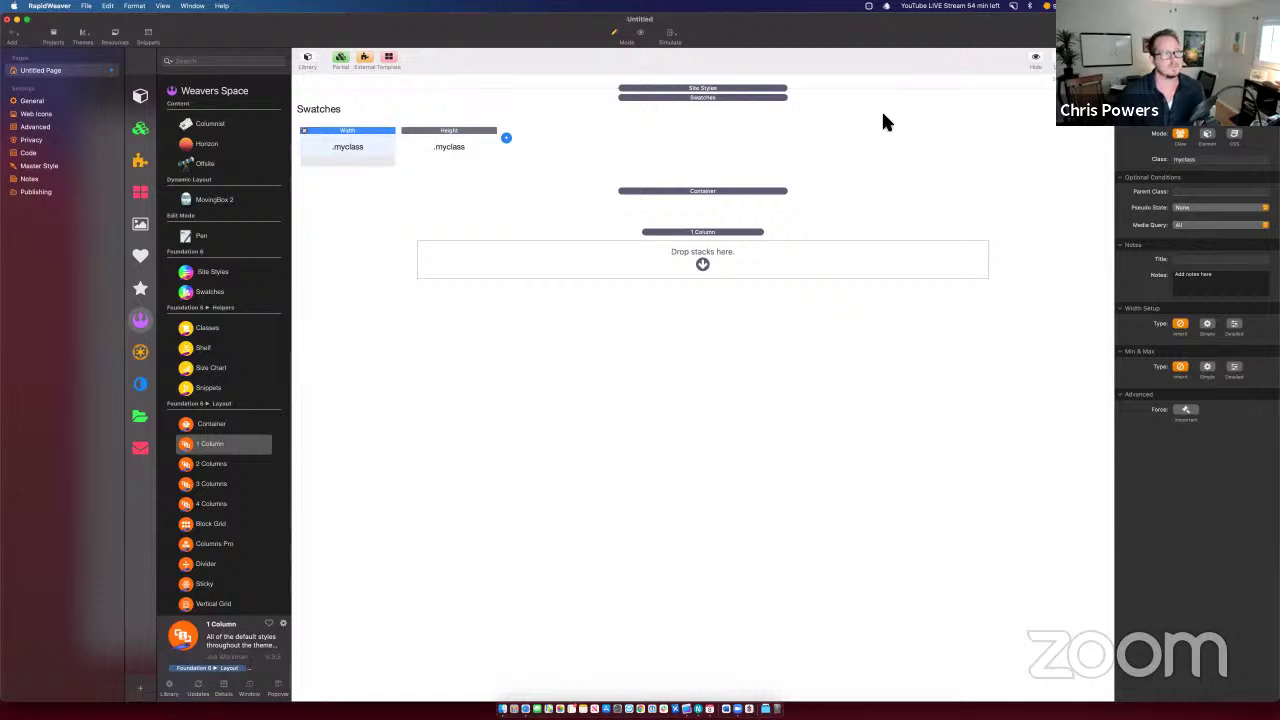
Step: Set the class of both the Width and the Height swatch to anim-card
{"action": "double_click", "coordinate": [1190, 160]}
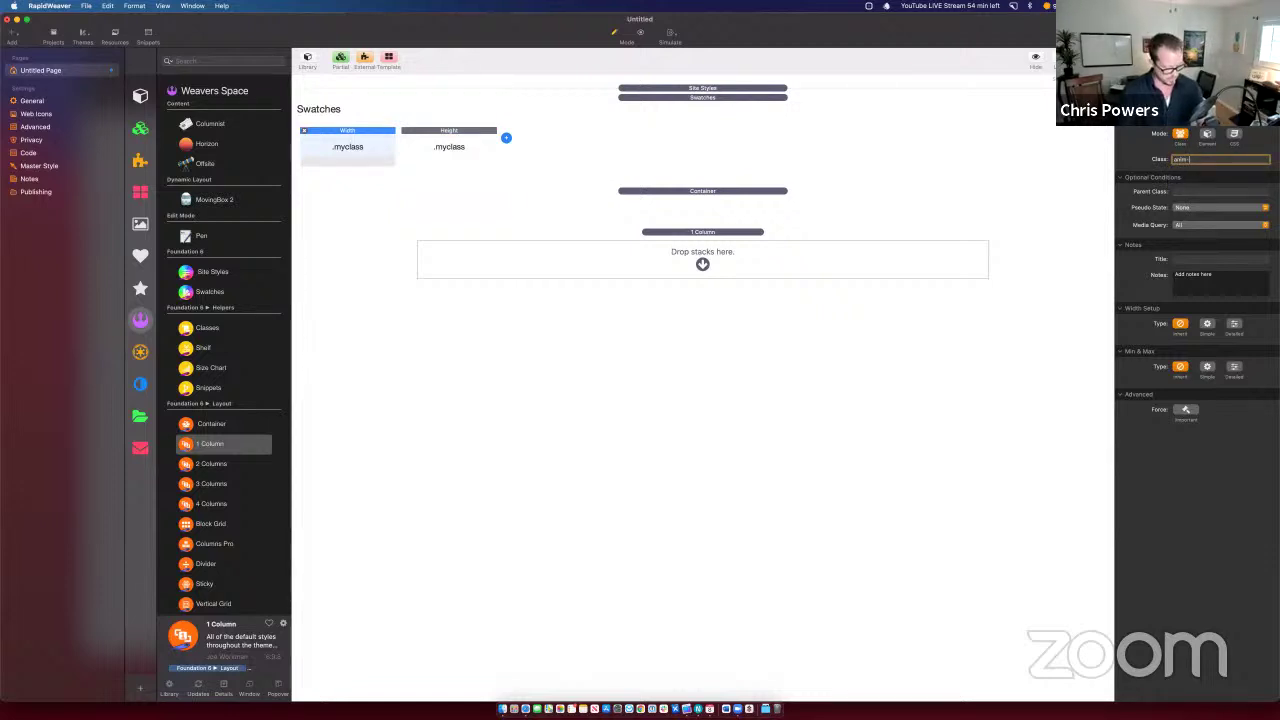
{"action": "key", "text": "Return"}
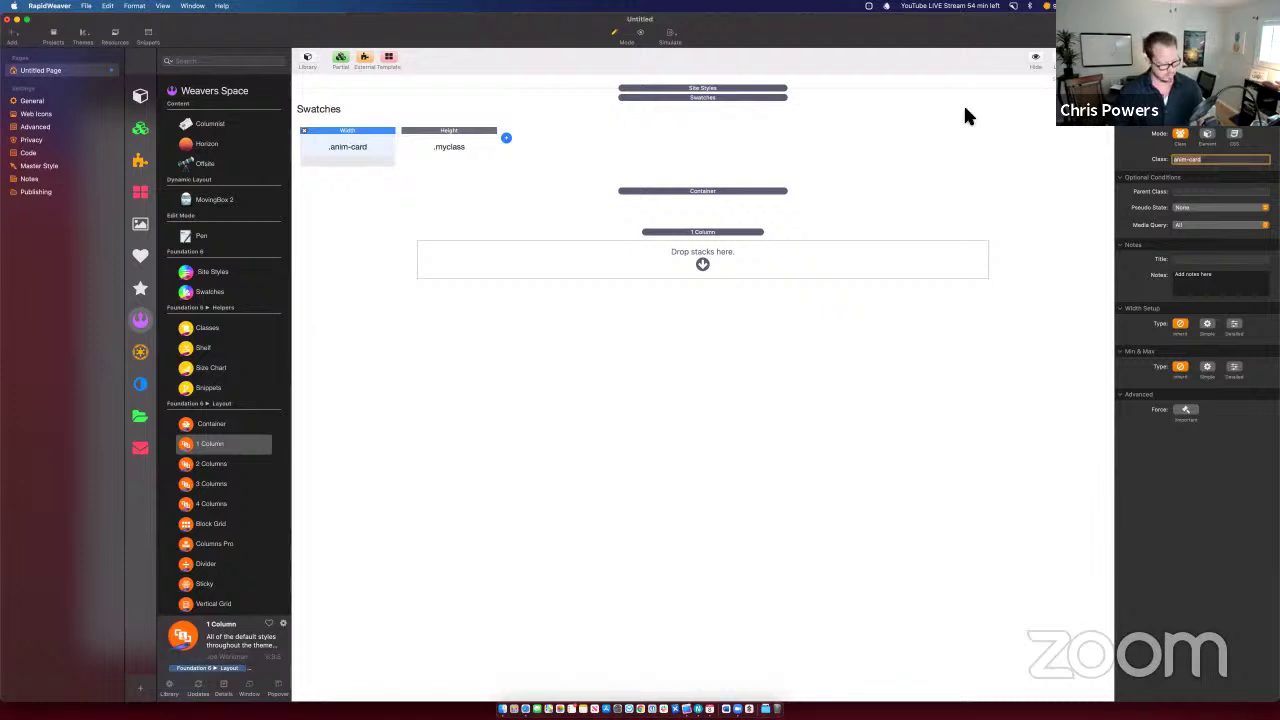
{"action": "left_click", "coordinate": [433, 160]}
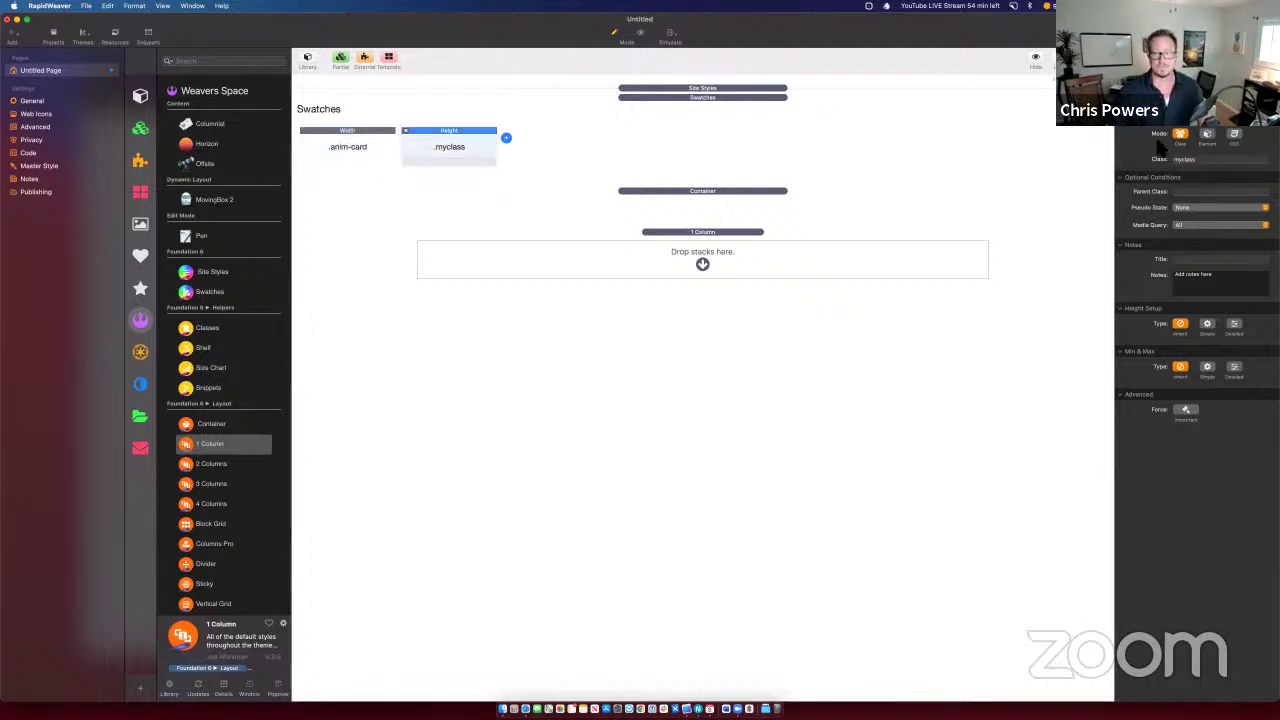
{"action": "double_click", "coordinate": [1178, 160]}
{"action": "type", "text": "anim-card"}
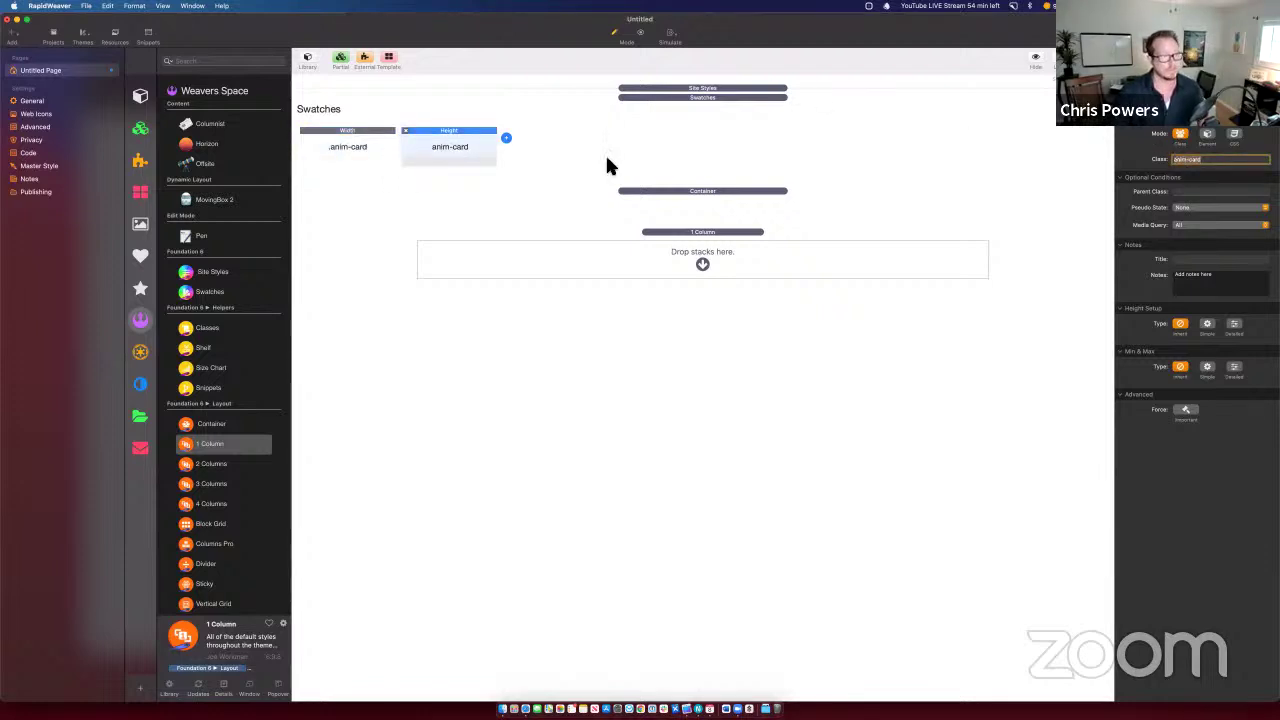
Step: Set the Width swatch's width type to Detailed with pixels as the unit
{"action": "left_click", "coordinate": [365, 148]}
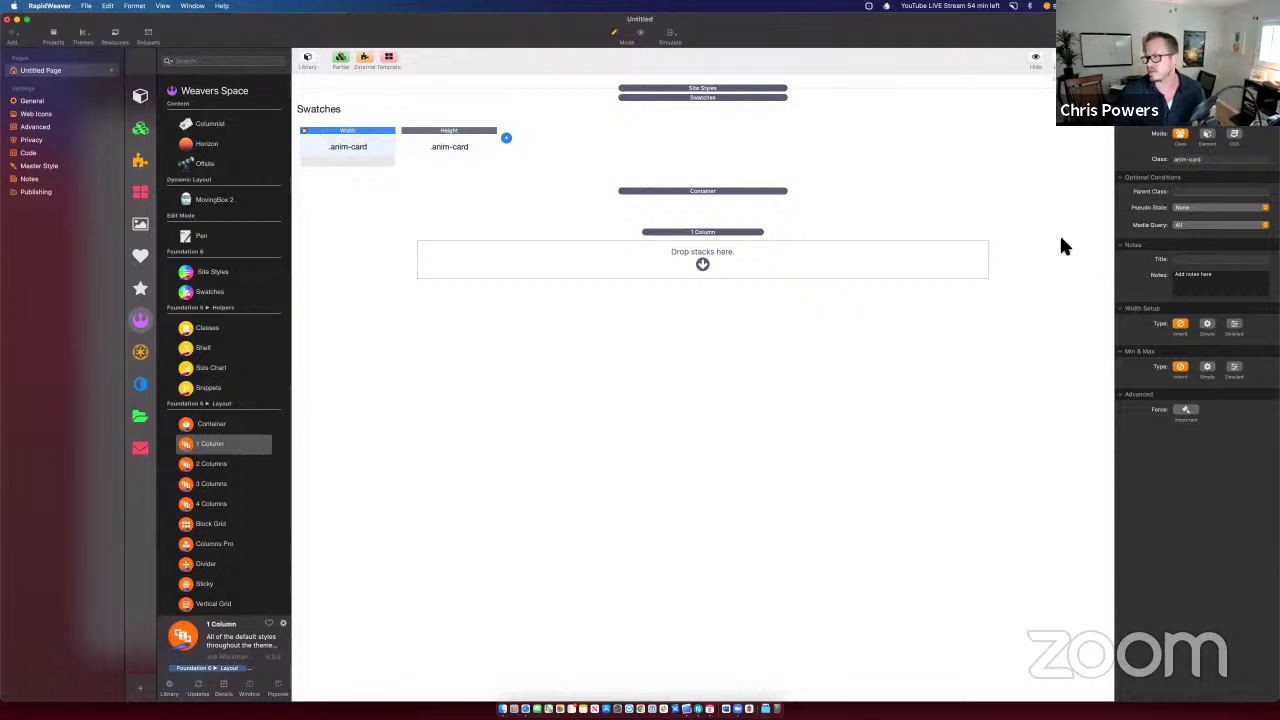
{"action": "left_click", "coordinate": [1208, 330]}
{"action": "left_click", "coordinate": [1200, 364]}
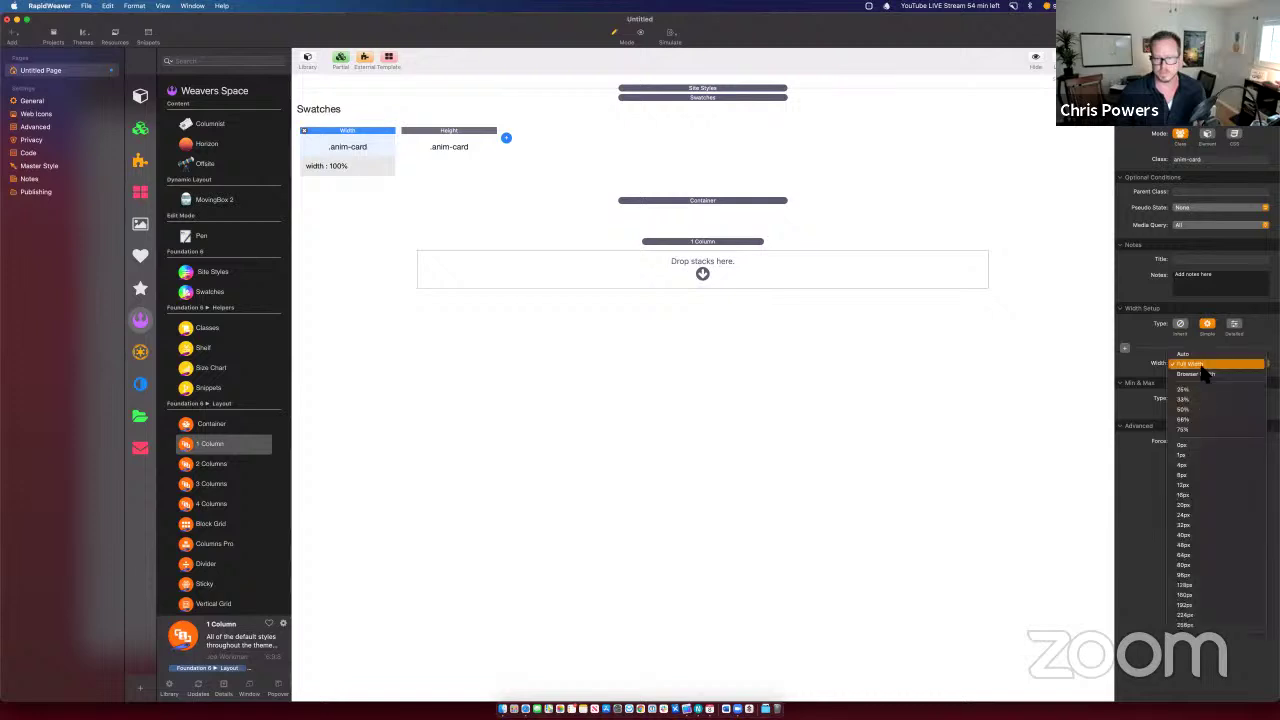
{"action": "left_click", "coordinate": [1234, 323]}
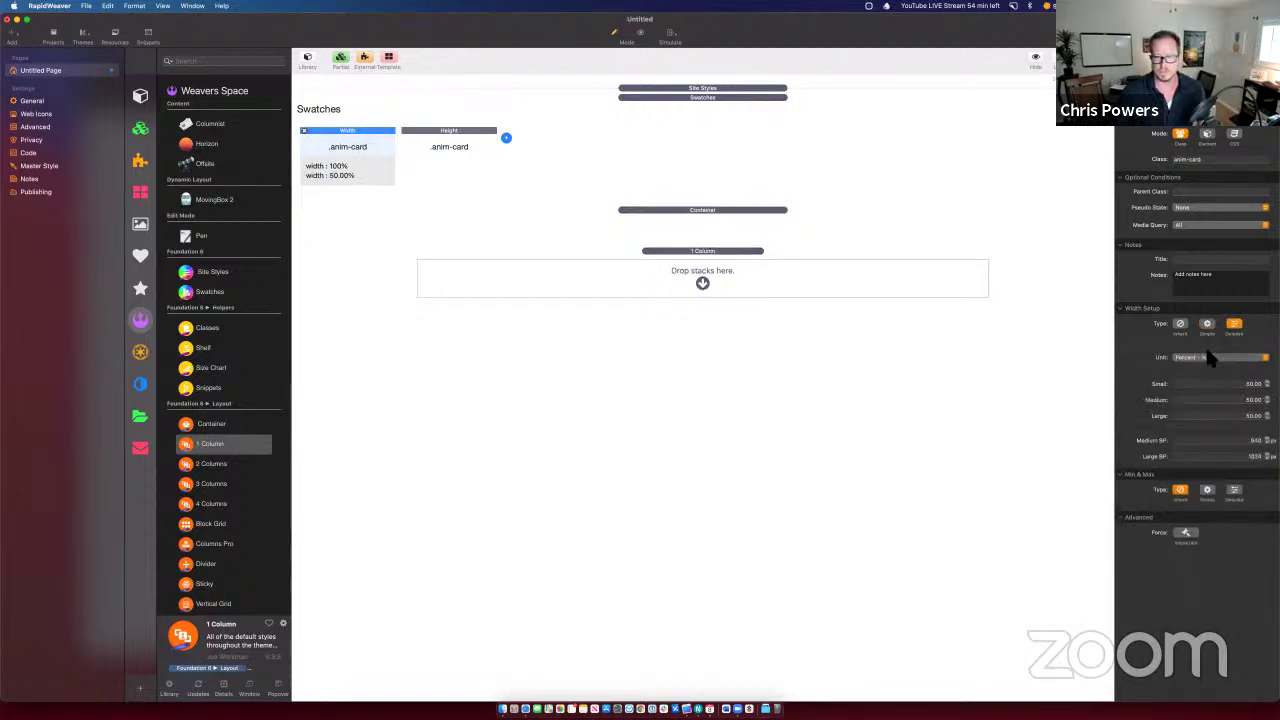
{"action": "left_click", "coordinate": [1203, 360]}
{"action": "left_click", "coordinate": [1205, 364]}
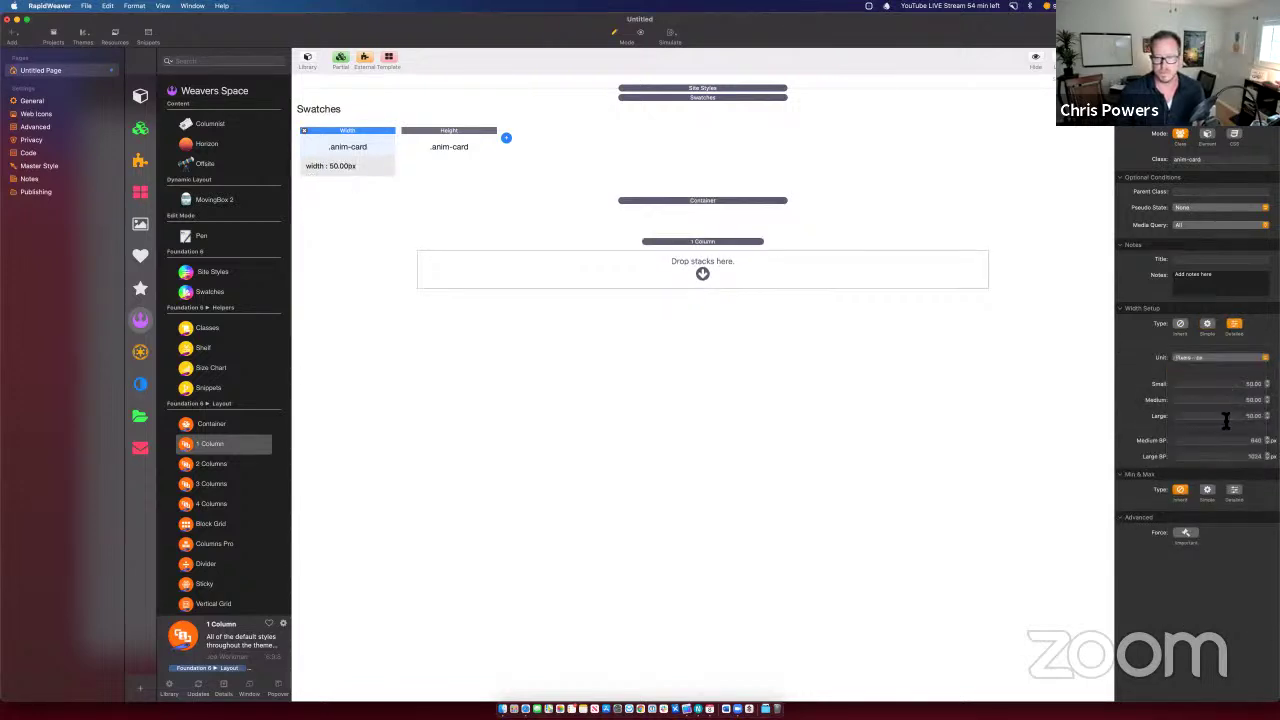
Step: Set the Width swatch's large, medium and small values to 300 px each
{"action": "left_click", "coordinate": [1226, 418]}
{"action": "type", "text": "300"}
{"action": "key", "text": "shift+Tab"}
{"action": "key", "text": "shift+Tab"}
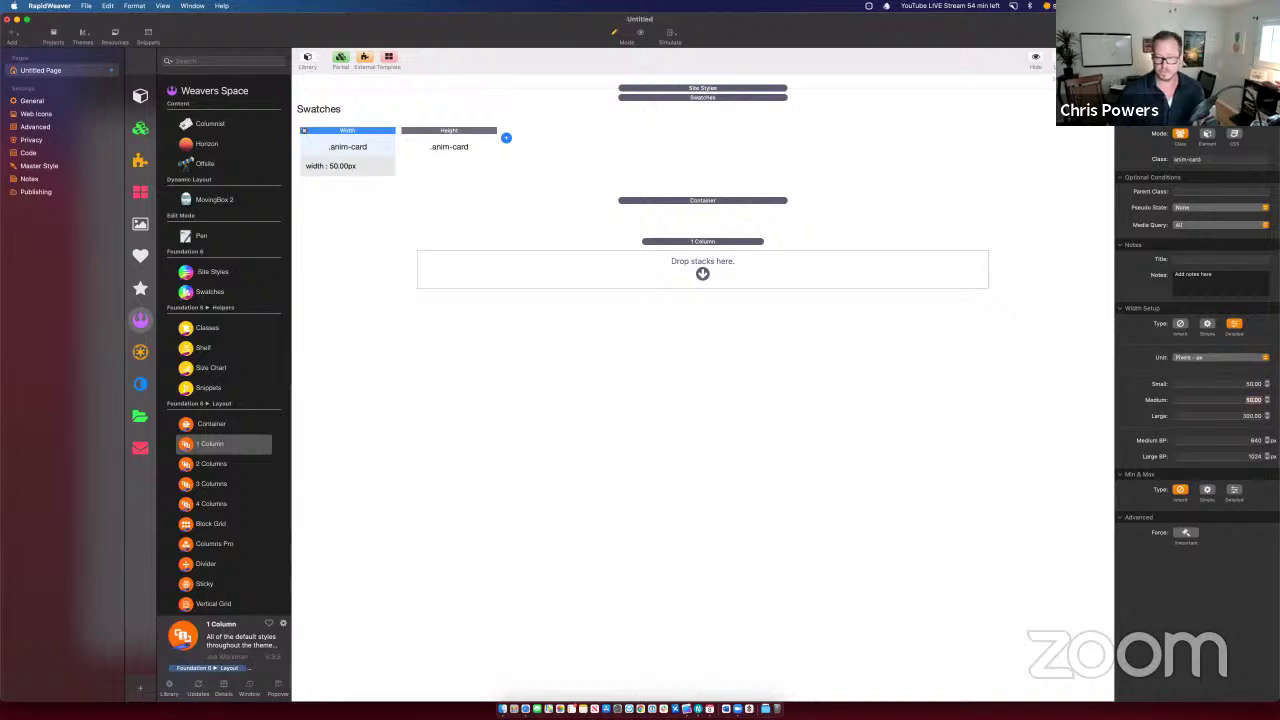
{"action": "type", "text": "150"}
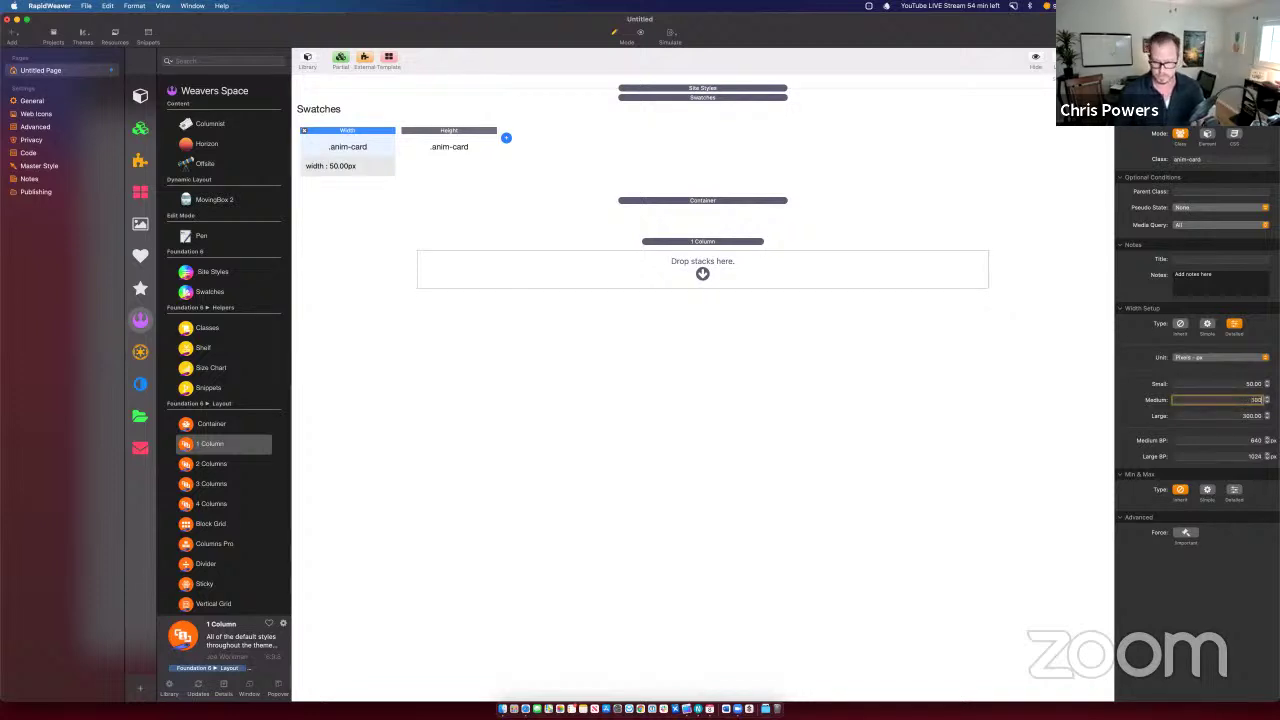
{"action": "key", "text": "shift+Tab"}
{"action": "key", "text": "shift+Tab"}
{"action": "type", "text": "100"}
{"action": "key", "text": "Return"}
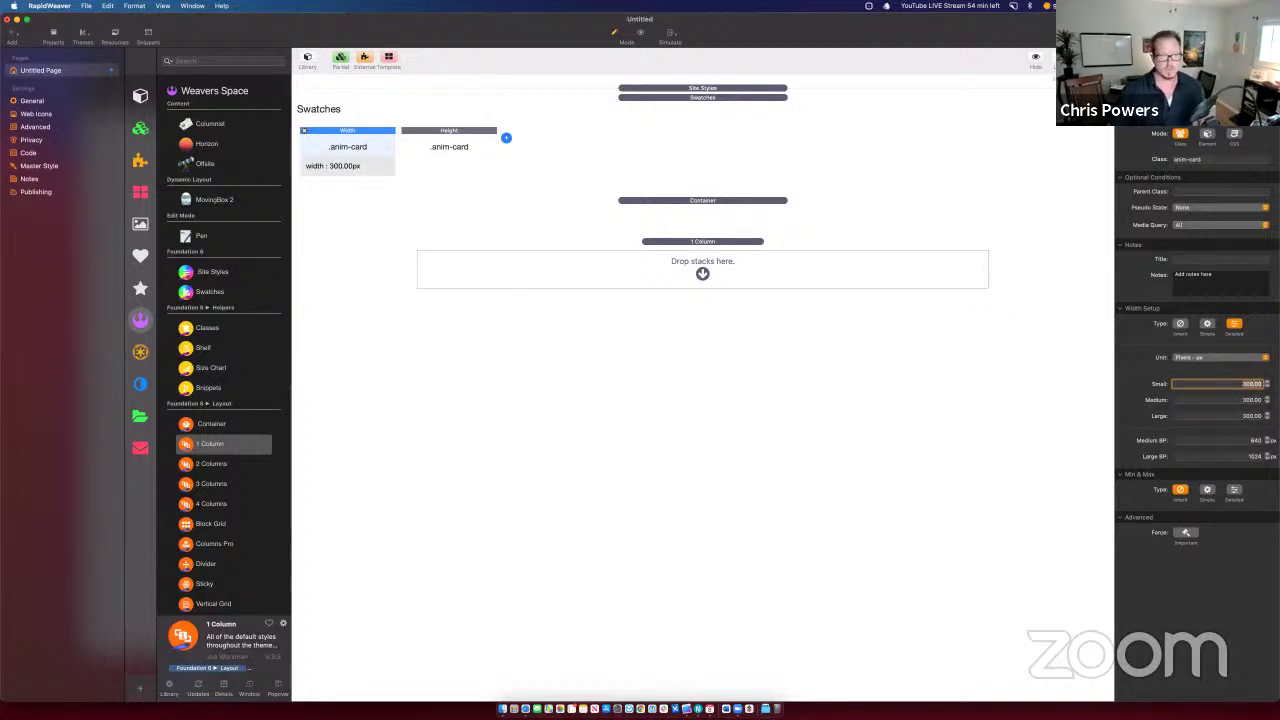
Step: Set the Height swatch's type to Detailed and its small, medium and large values to 380 each
{"action": "left_click", "coordinate": [412, 131]}
{"action": "left_click", "coordinate": [1236, 323]}
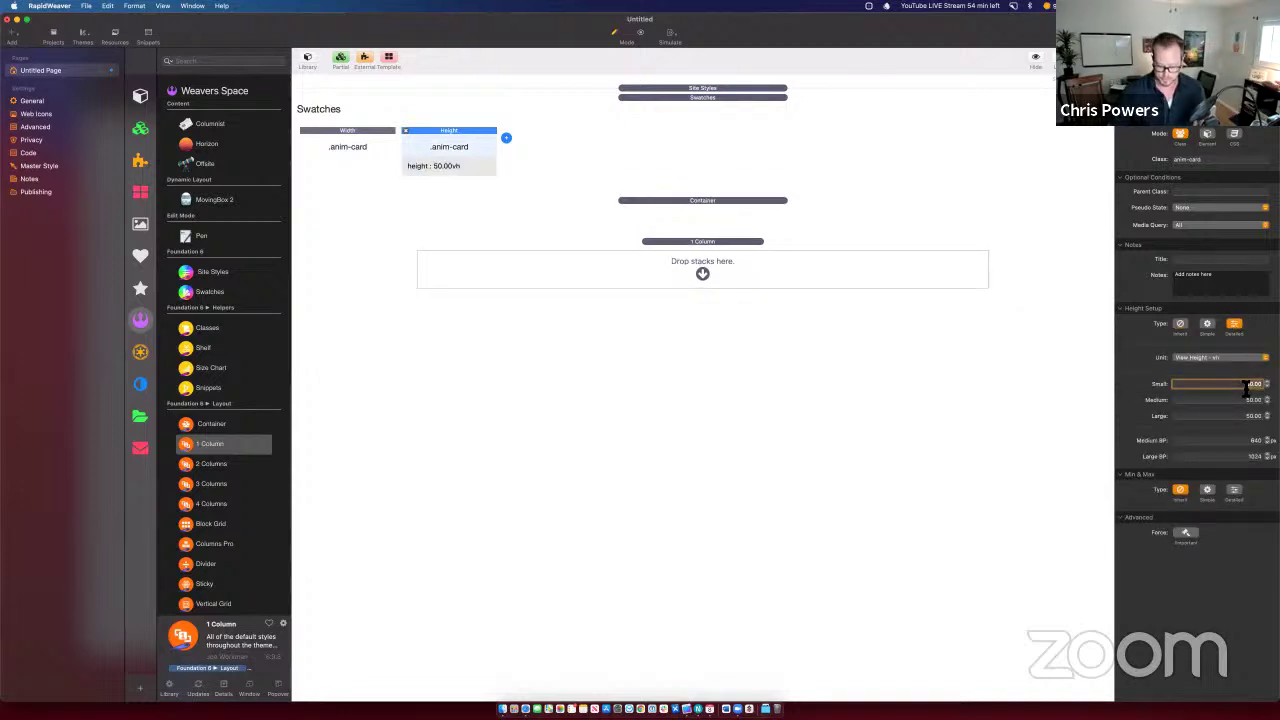
{"action": "type", "text": "380"}
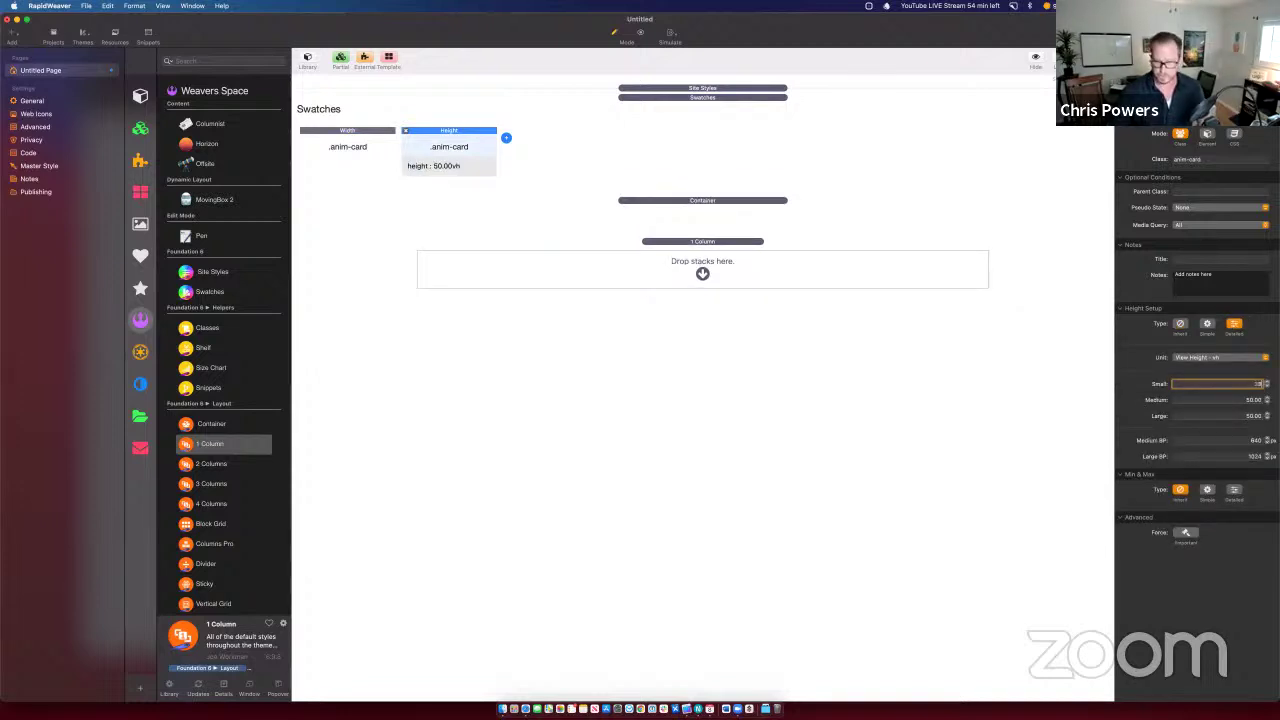
{"action": "key", "text": "Return"}
{"action": "key", "text": "Tab"}
{"action": "type", "text": "380"}
{"action": "key", "text": "Tab"}
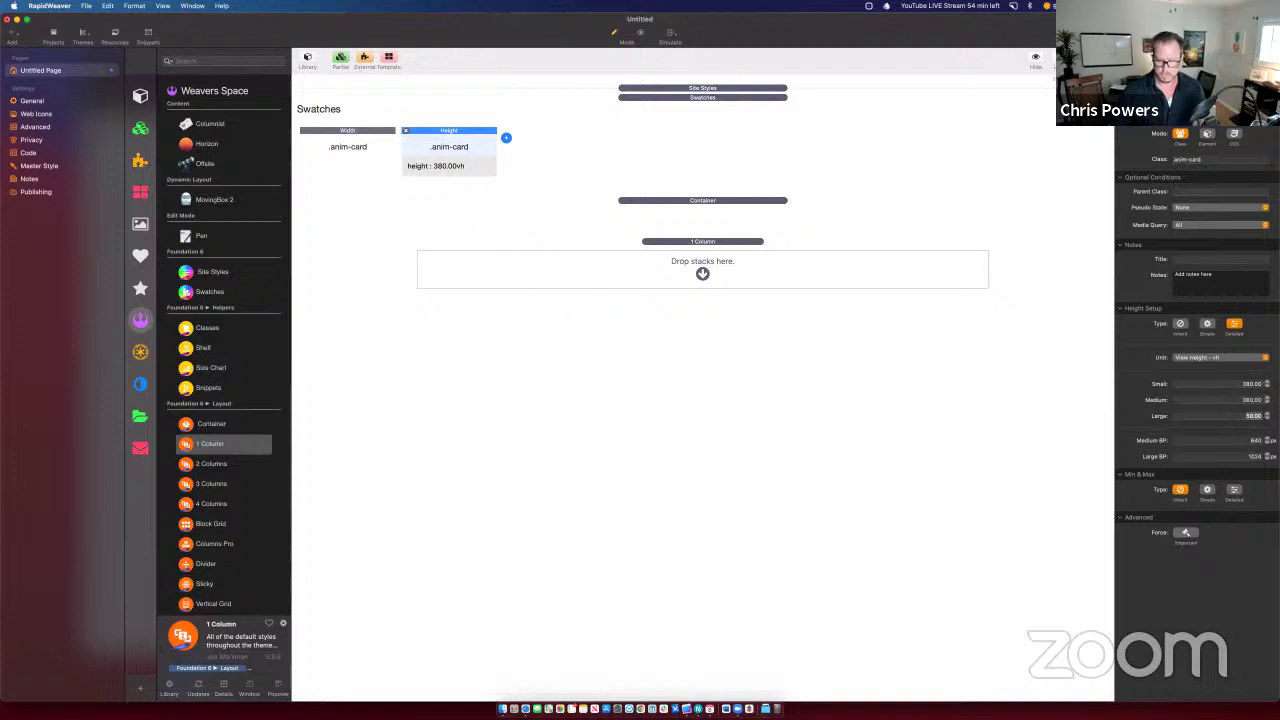
{"action": "left_click", "coordinate": [781, 381]}
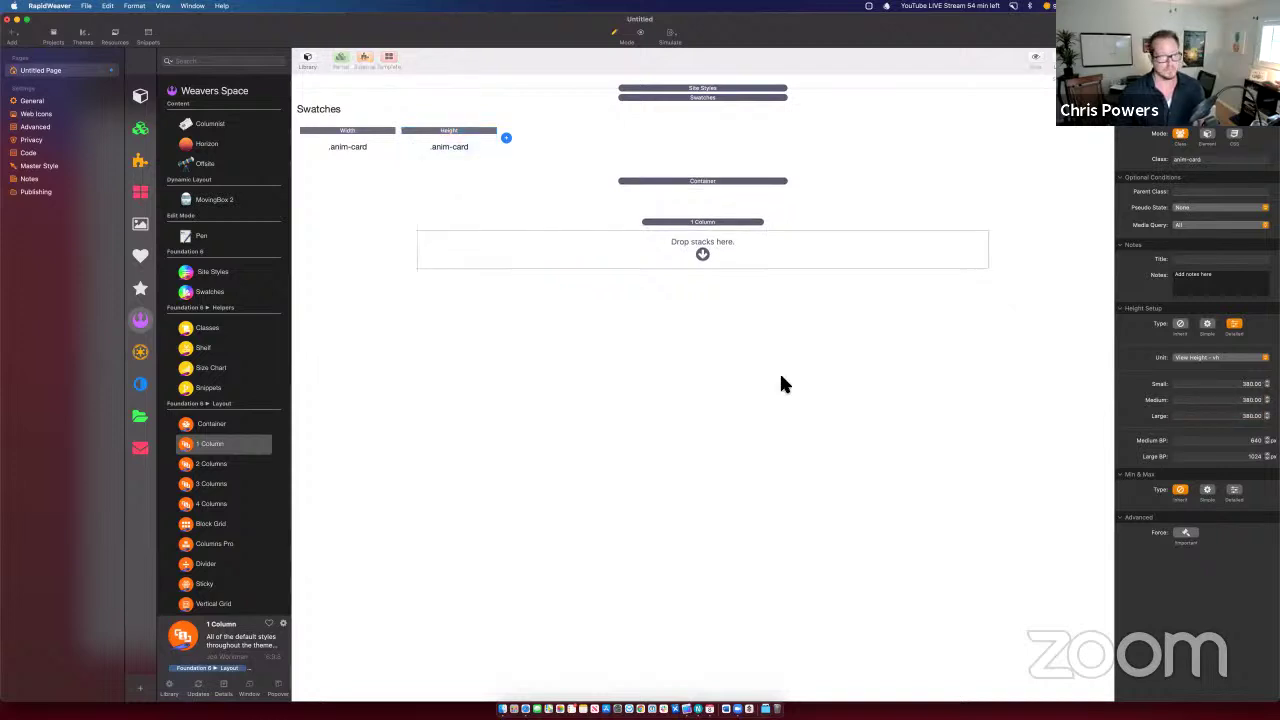
Step: Preview the page in Safari, return to RapidWeaver, and add a Background swatch beside the Height swatch
{"action": "key", "text": "super+alt+p"}
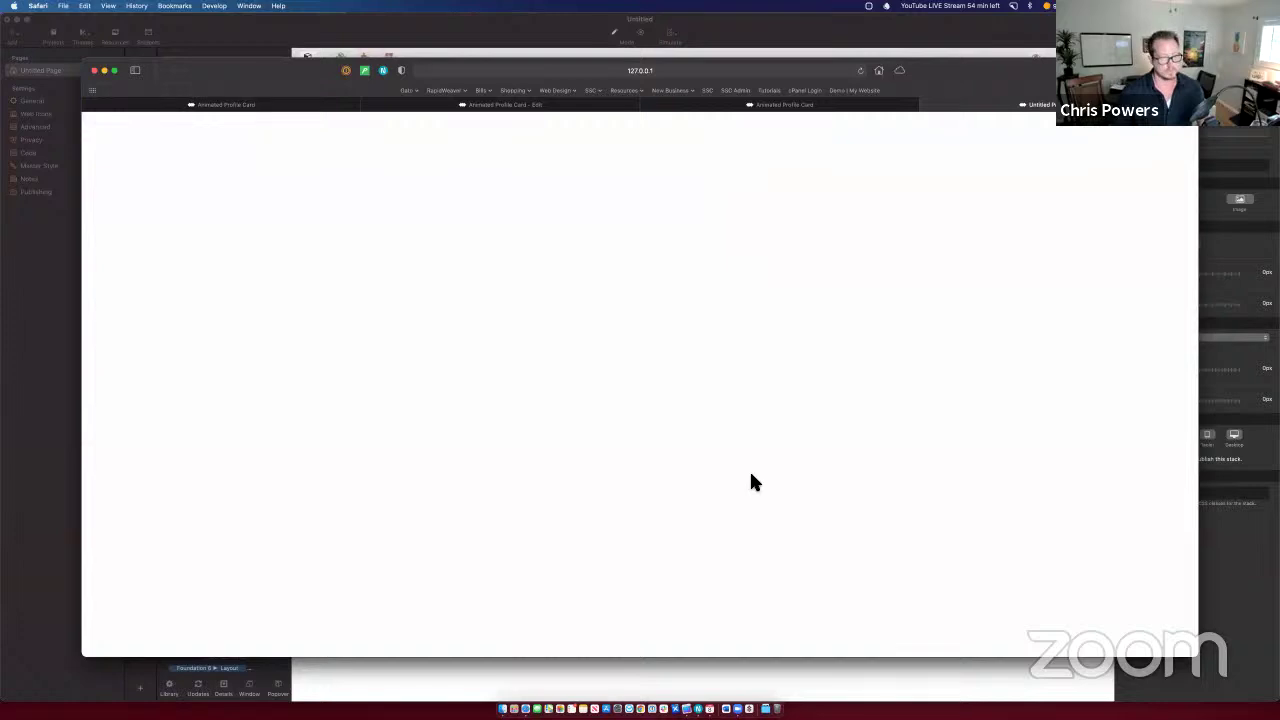
{"action": "key", "text": "super+tab"}
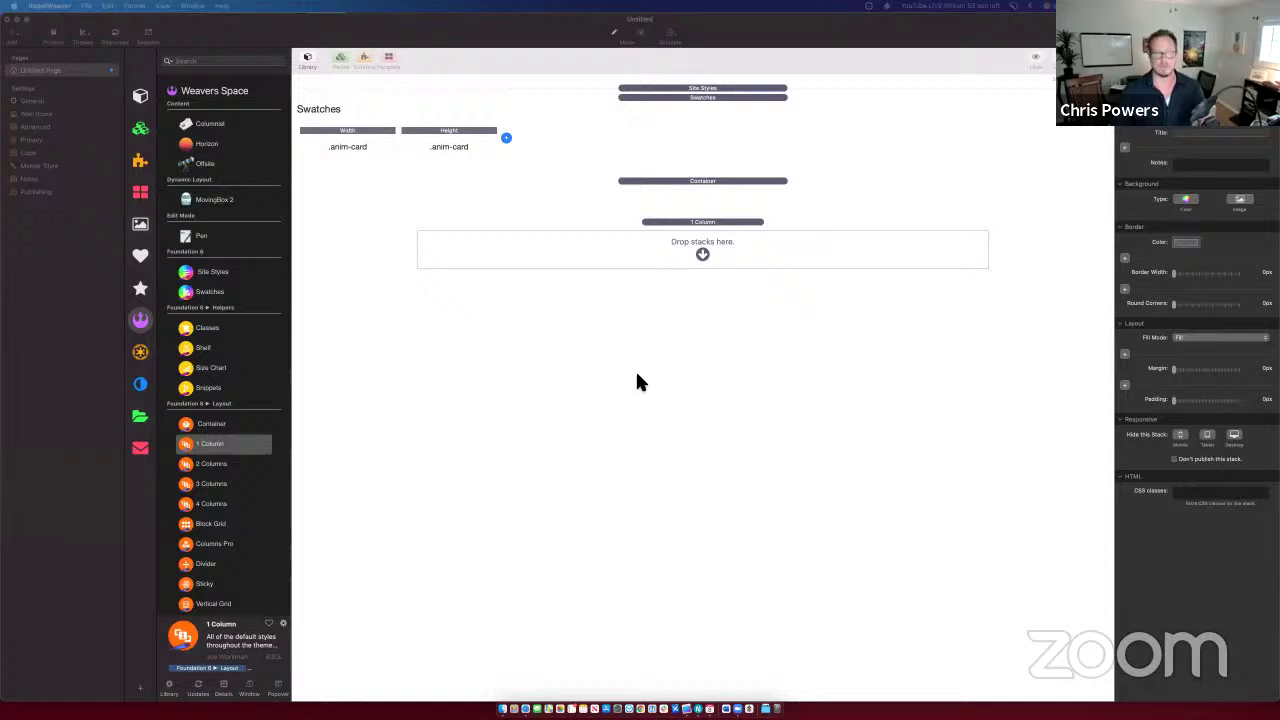
{"action": "left_click", "coordinate": [506, 137]}
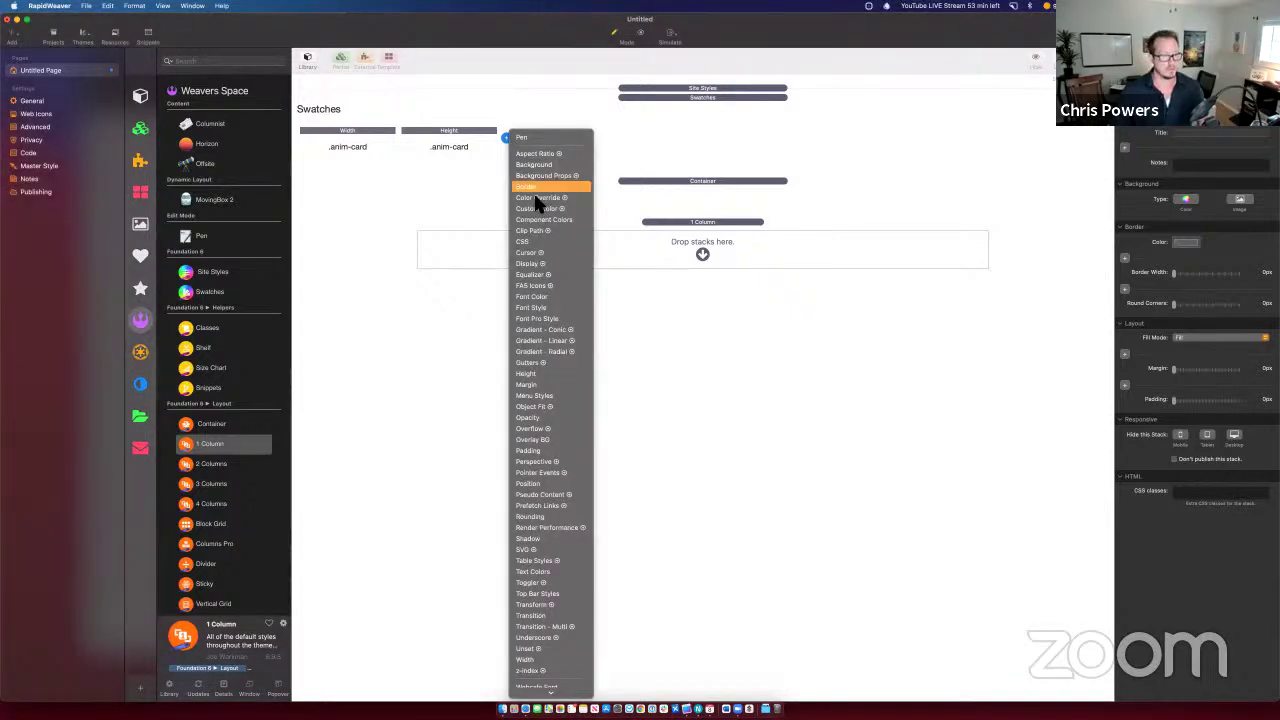
{"action": "left_click", "coordinate": [538, 176]}
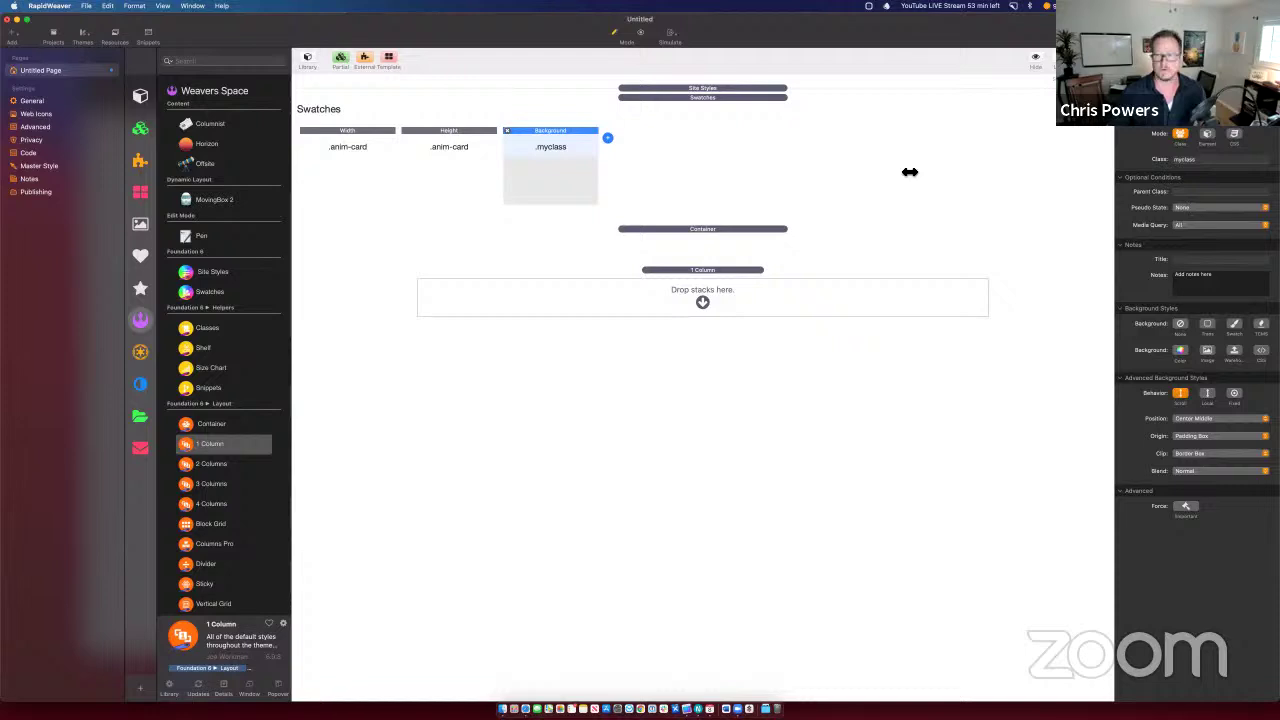
Step: Set the Background swatch's background type to Image and use the portrait photo from Finder as its base image
{"action": "key", "text": "super+Tab"}
{"action": "key", "text": "super+Tab"}
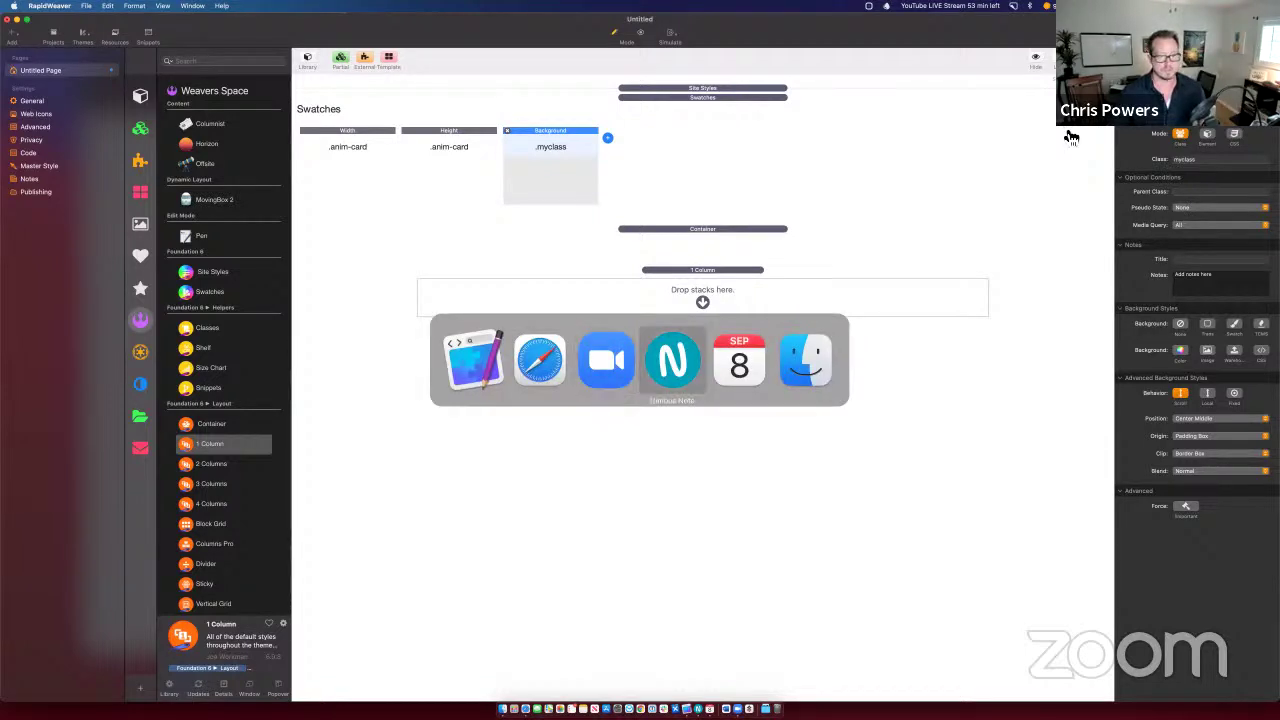
{"action": "key", "text": "super+Tab"}
{"action": "key", "text": "super+Tab"}
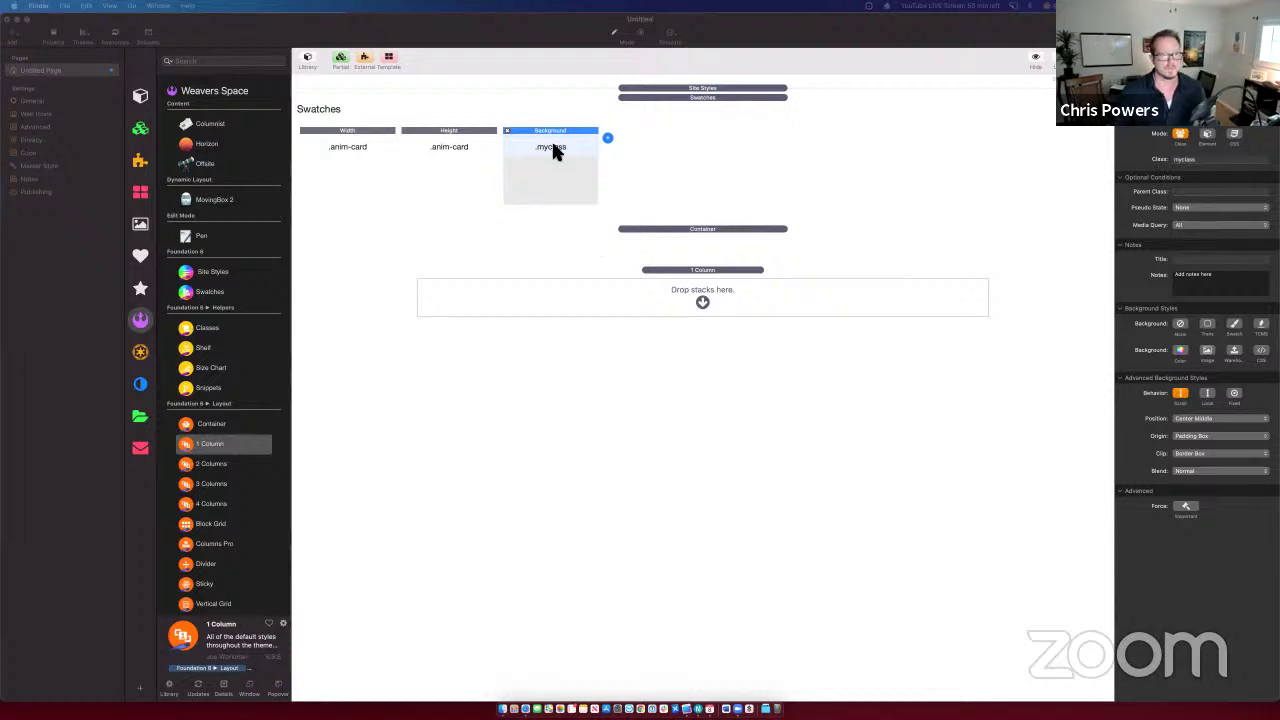
{"action": "left_click", "coordinate": [1207, 350]}
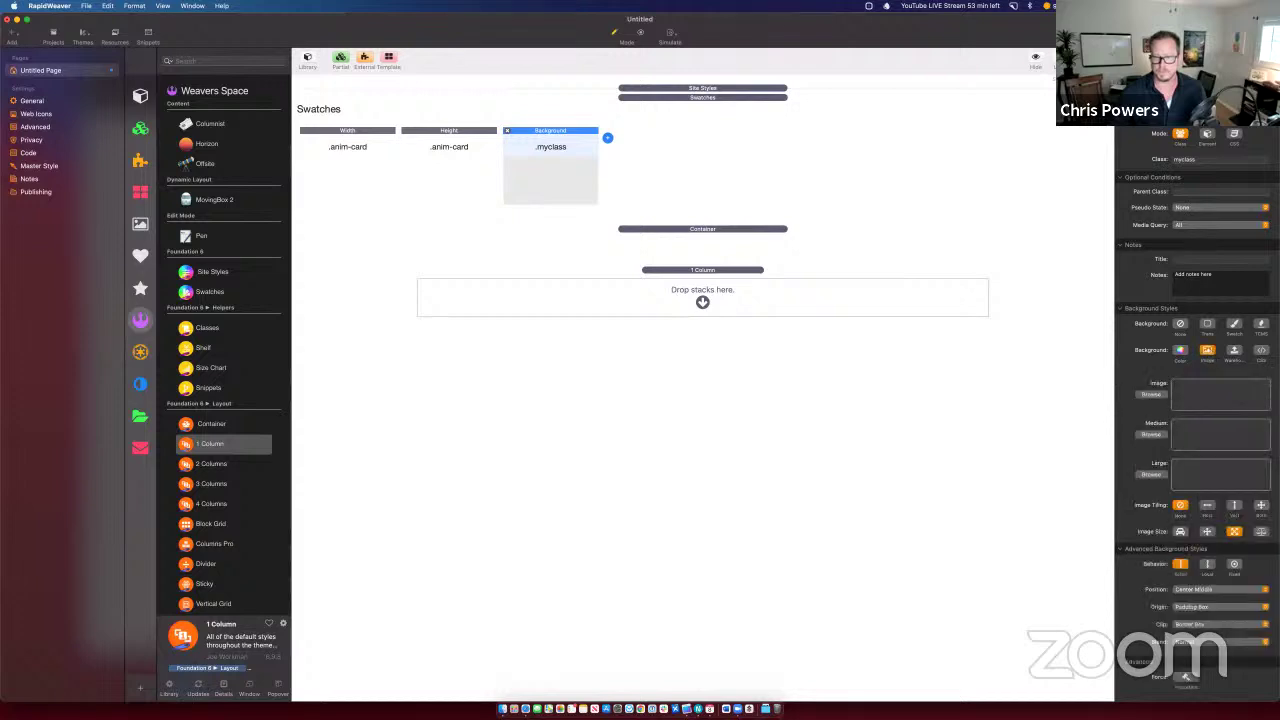
{"action": "left_click_drag", "start_coordinate": [1275, 378], "coordinate": [1220, 398]}
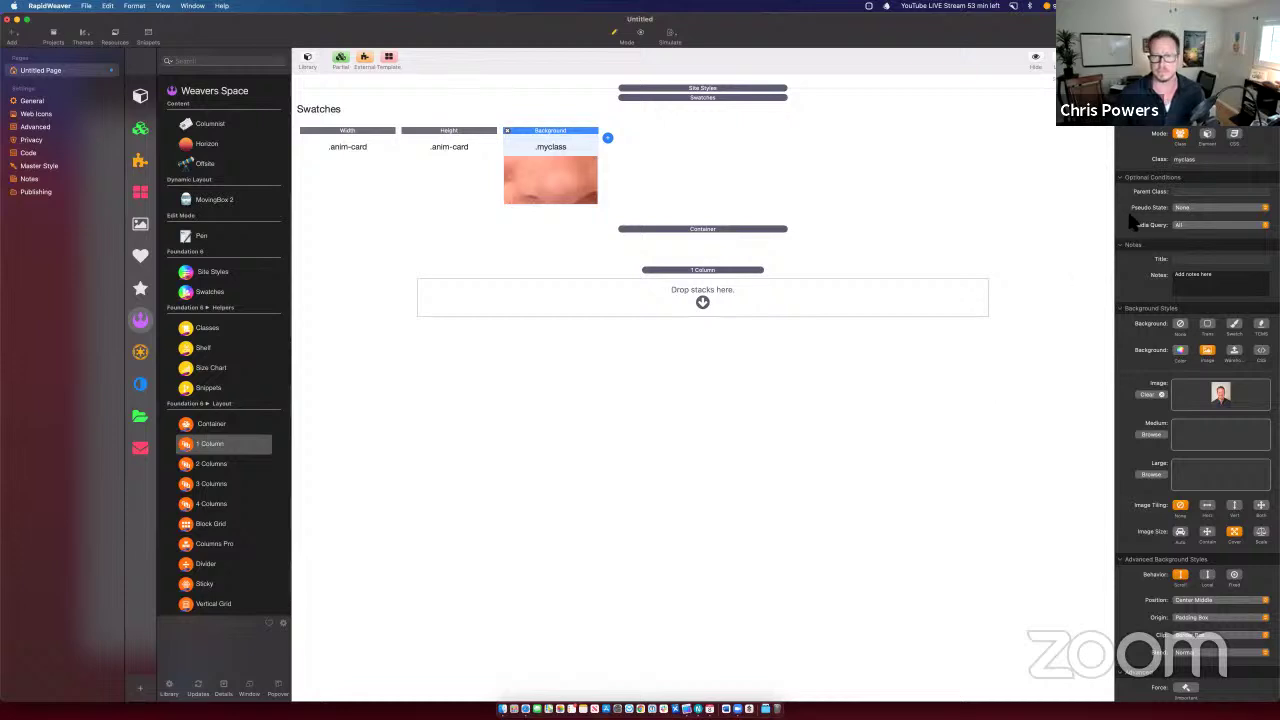
Step: Set the Background swatch's class to anim-card
{"action": "double_click", "coordinate": [1188, 160]}
{"action": "type", "text": "an"}
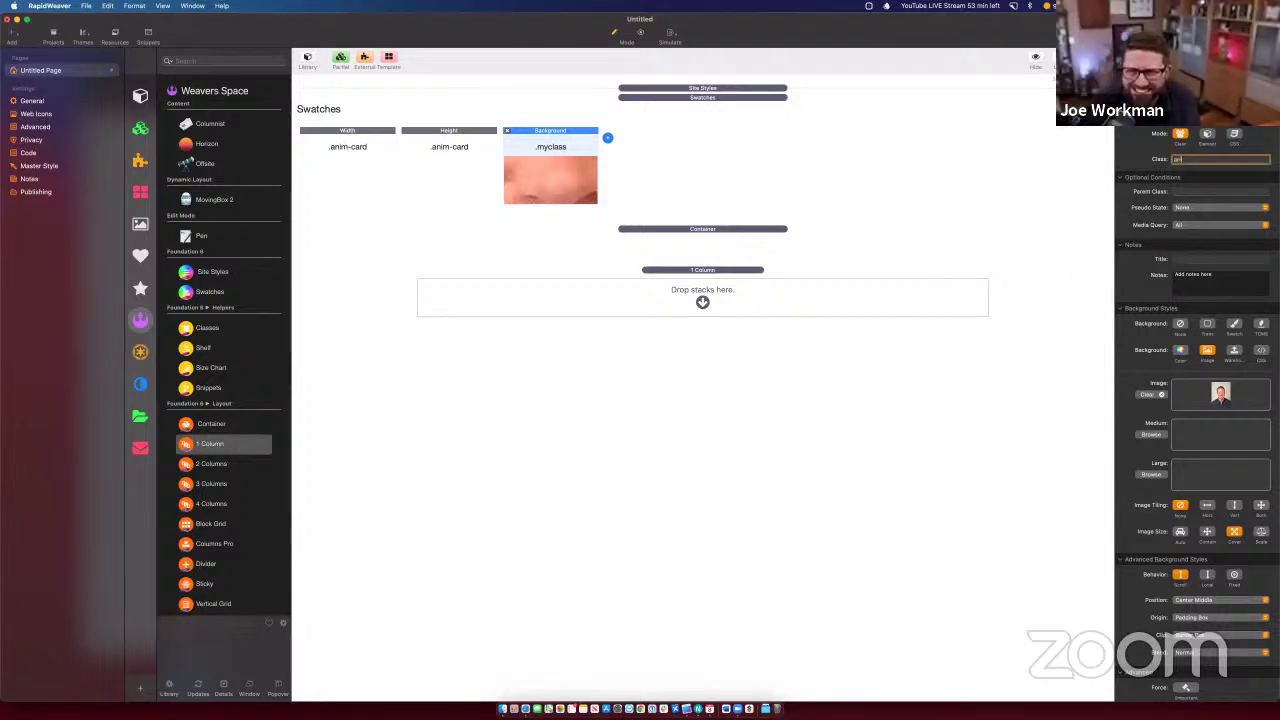
{"action": "type", "text": "im-card"}
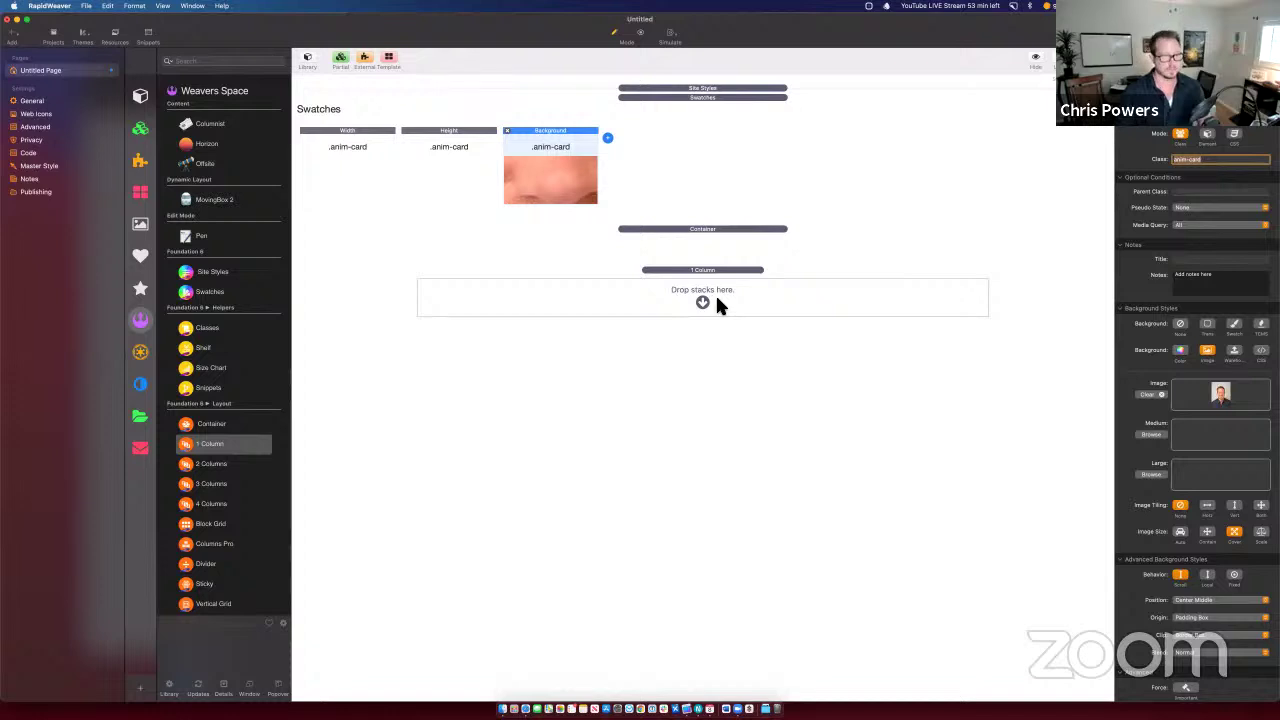
Step: Preview the page in Safari to check the background image, and return to the RapidWeaver page
{"action": "key", "text": "super+alt+p"}
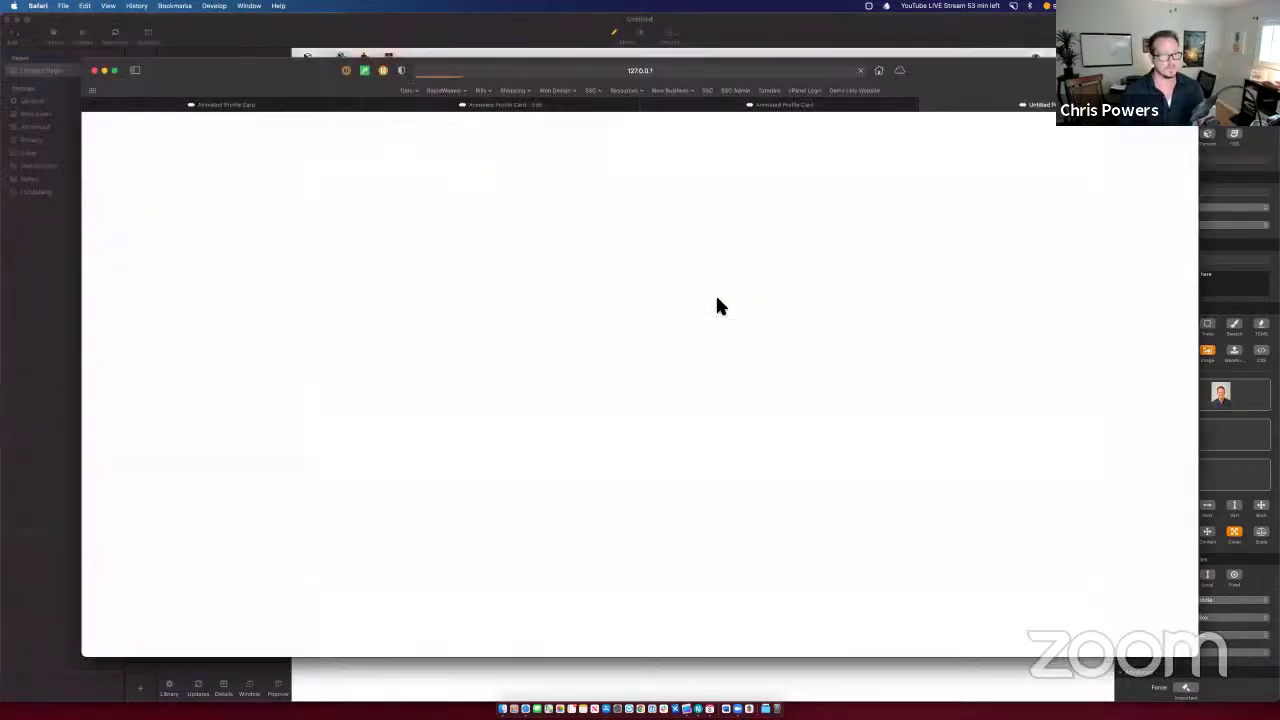
{"action": "key", "text": "super+Tab"}
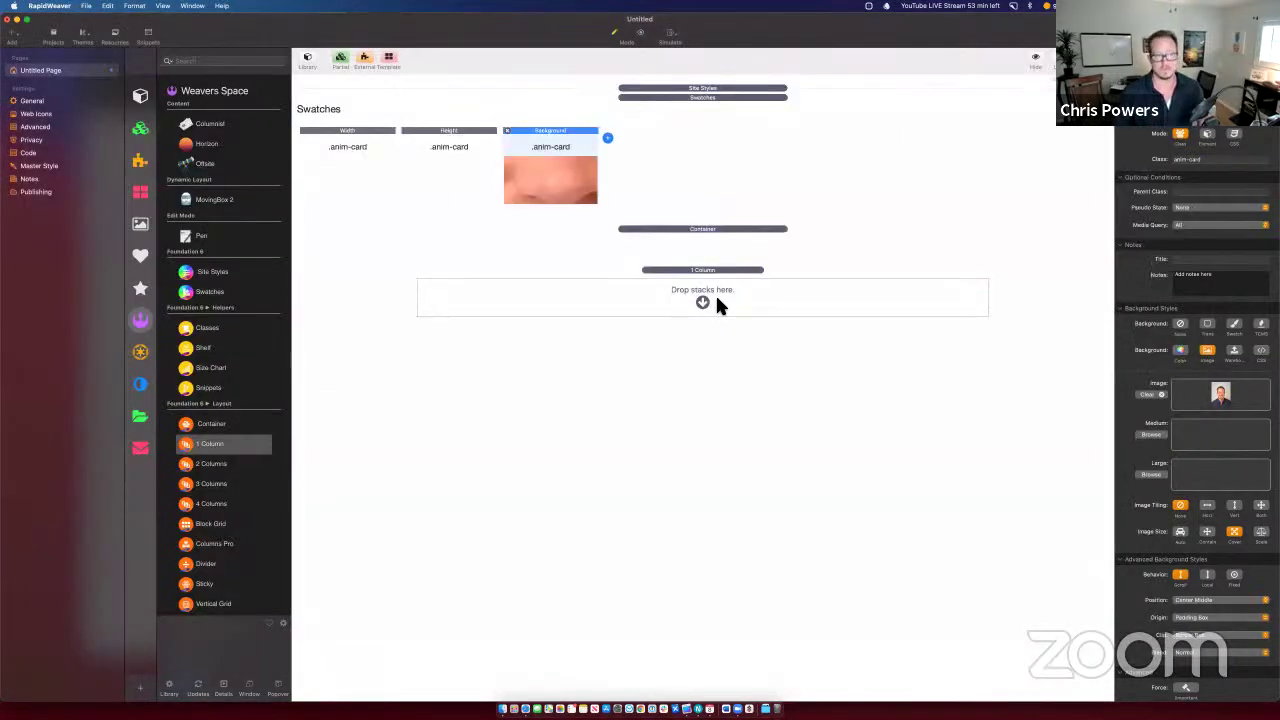
{"action": "left_click", "coordinate": [640, 178]}
{"action": "key", "text": "super+Tab"}
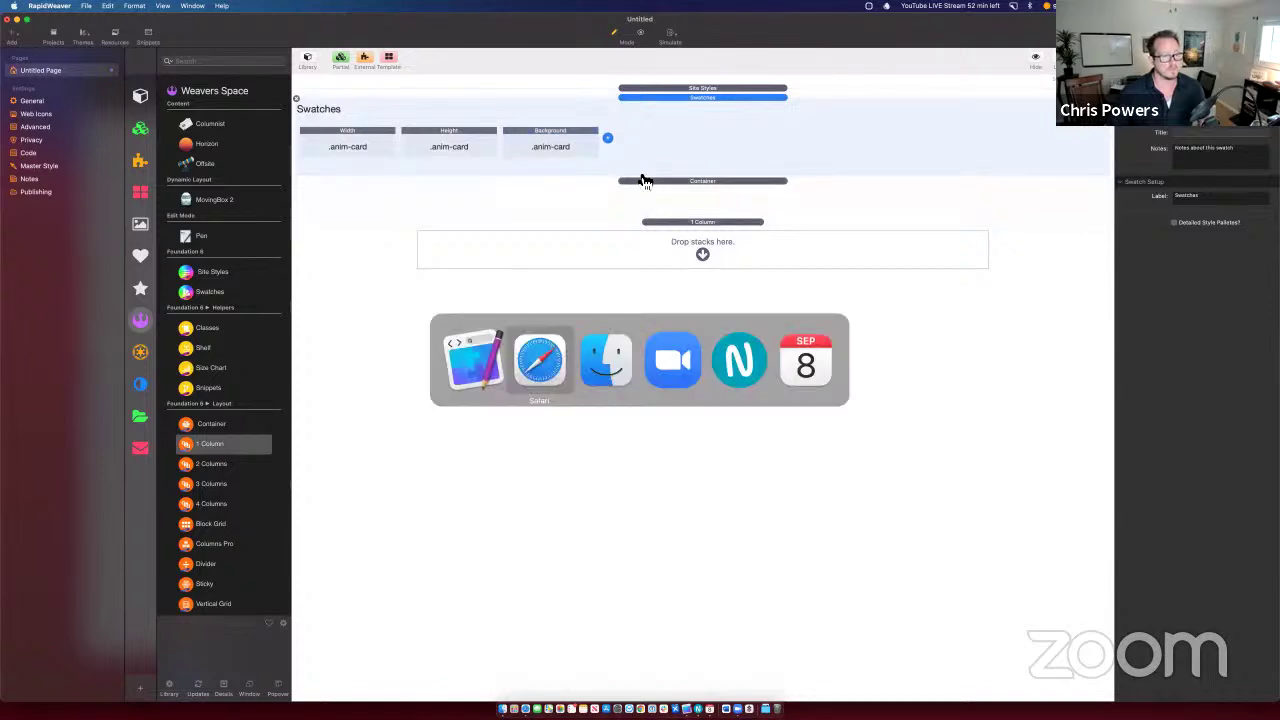
{"action": "key", "text": "Escape"}
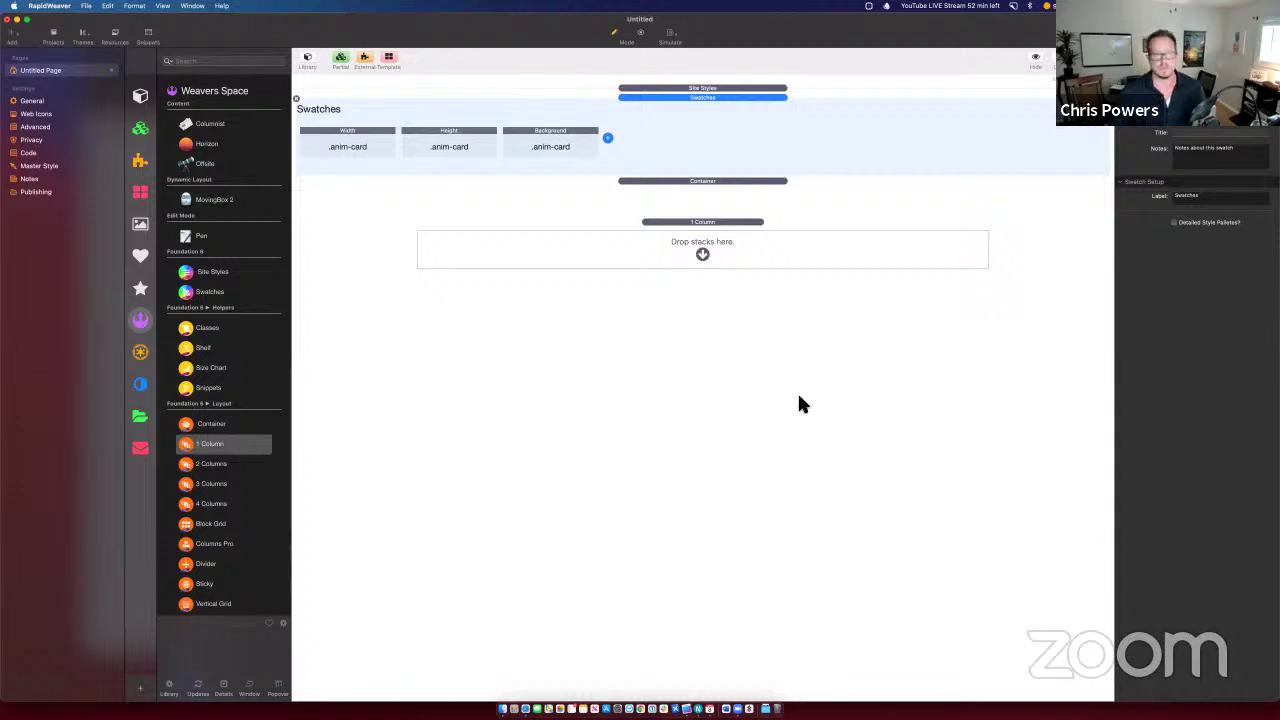
Step: Assign the custom class anim-card to the 1 Column stack
{"action": "left_click", "coordinate": [607, 138]}
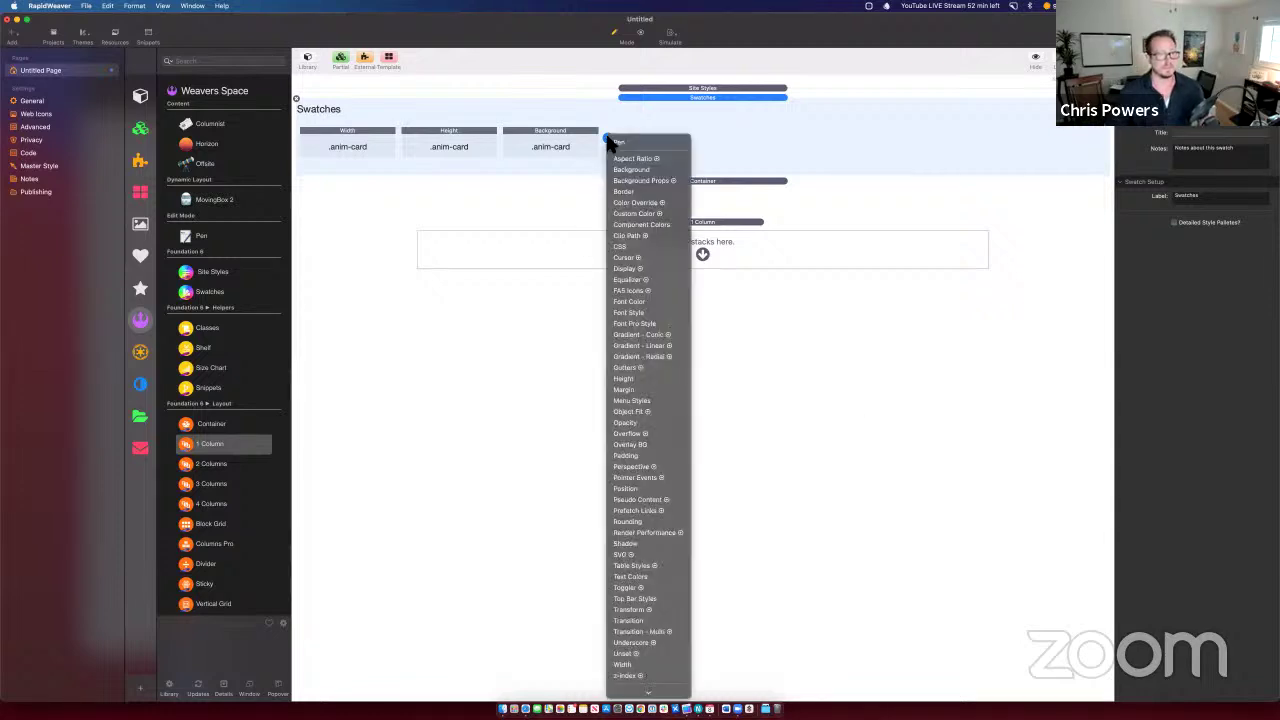
{"action": "left_click", "coordinate": [567, 243]}
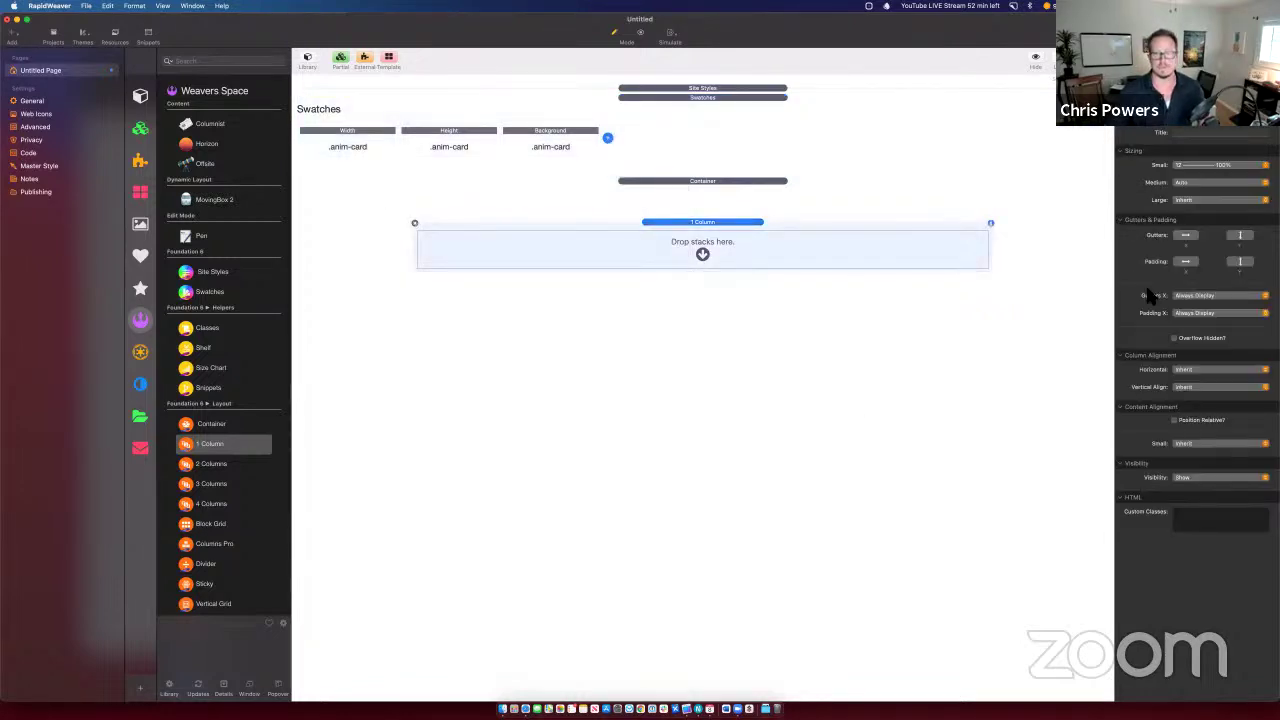
{"action": "left_click", "coordinate": [1179, 524]}
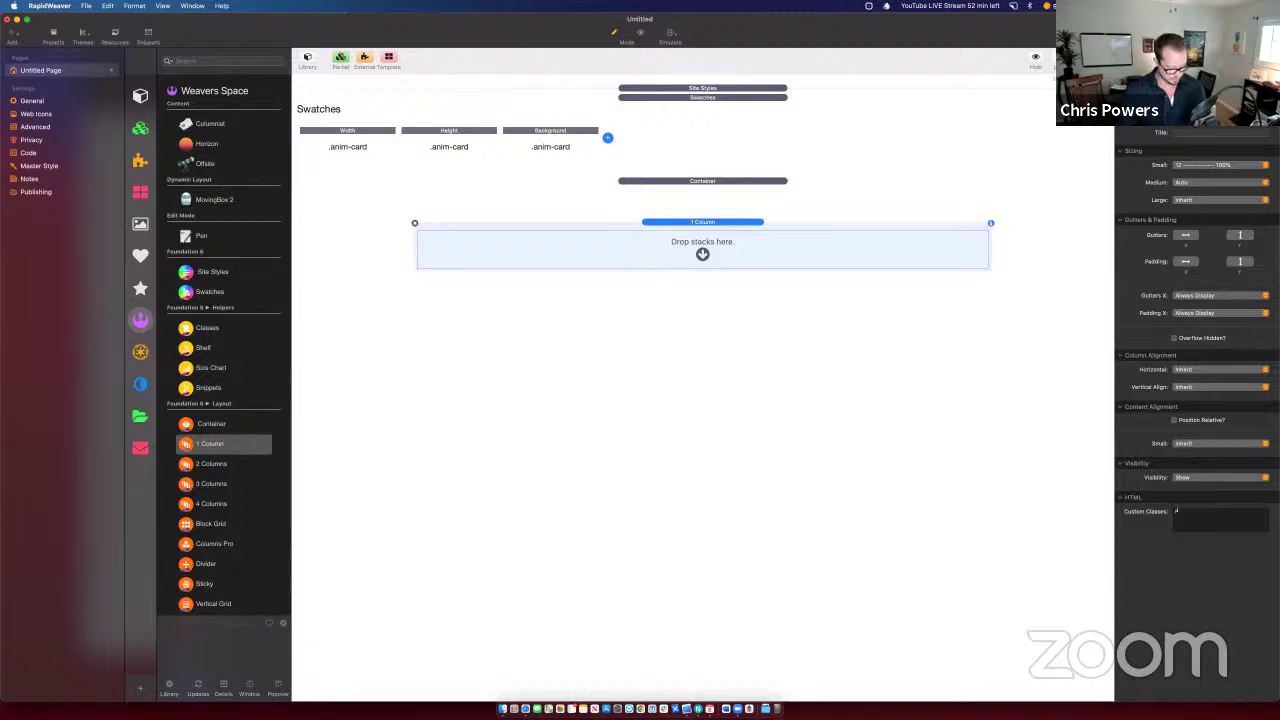
{"action": "type", "text": "anim-card"}
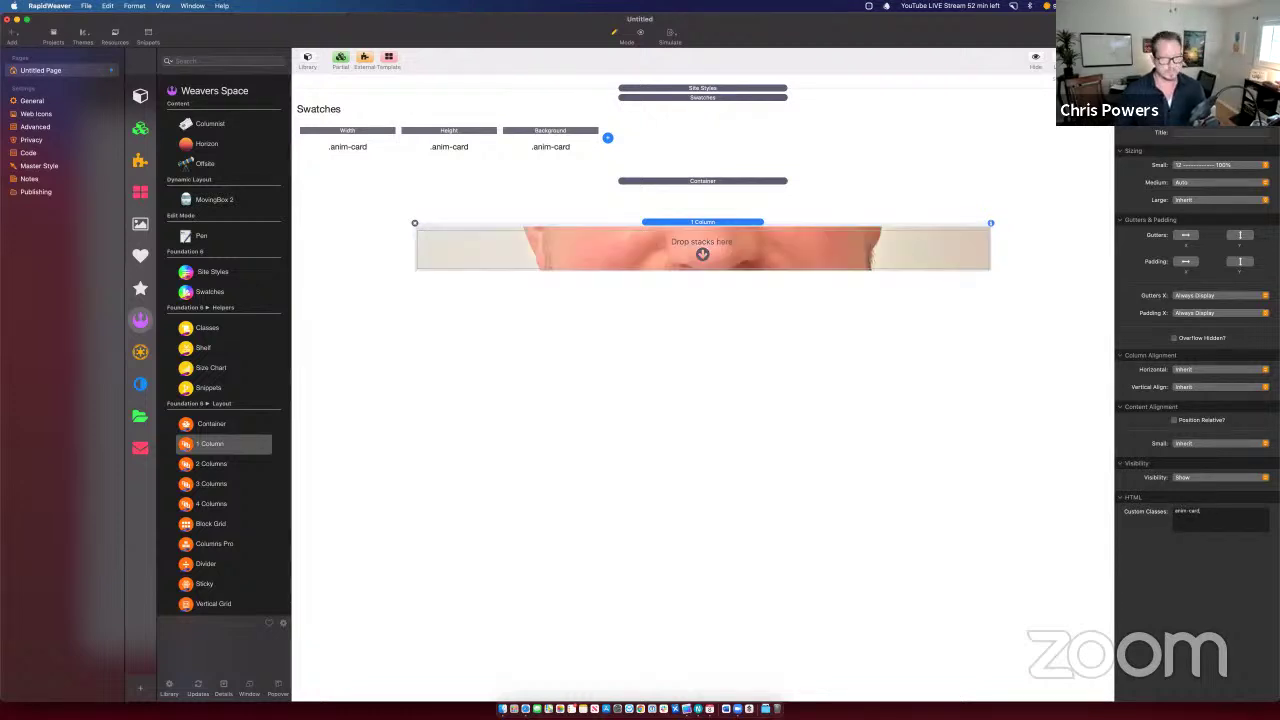
{"action": "left_click", "coordinate": [607, 137]}
{"action": "key", "text": "Escape"}
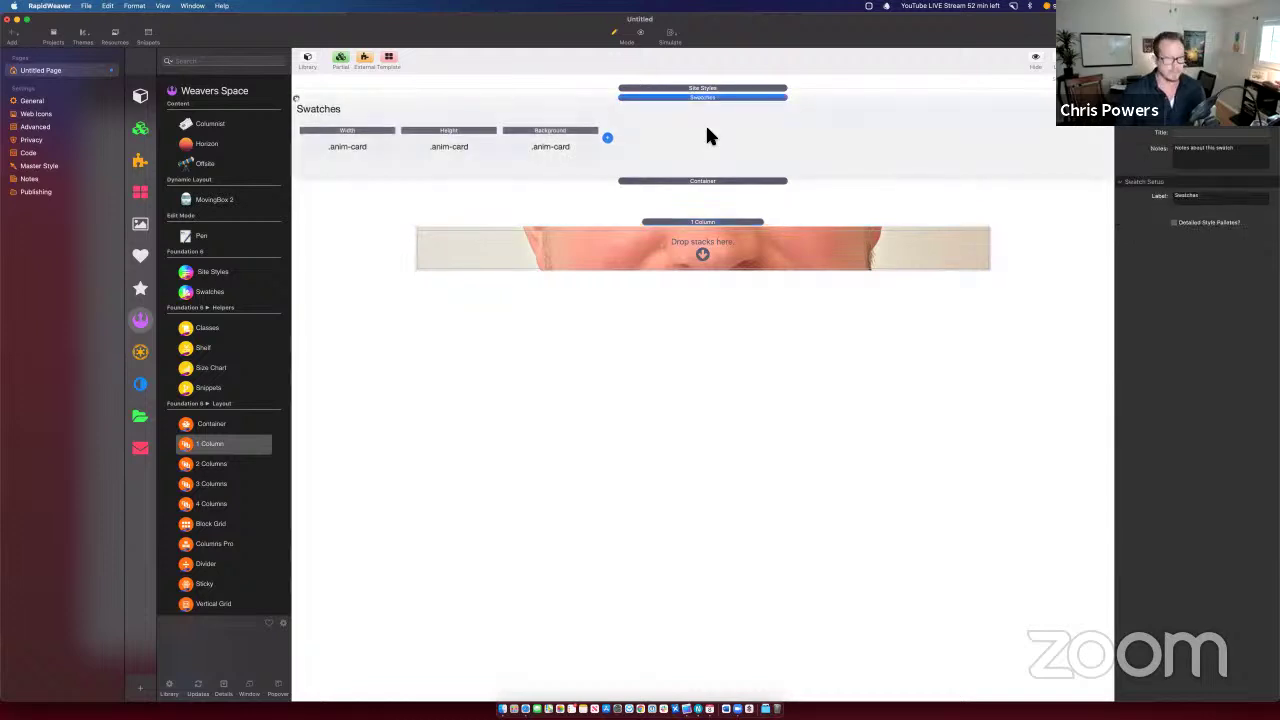
Step: Examine the size of the card and its background image in the Safari page preview
{"action": "key", "text": "super+Tab"}
{"action": "scroll", "coordinate": [437, 411], "scroll_direction": "down", "scroll_amount": 10}
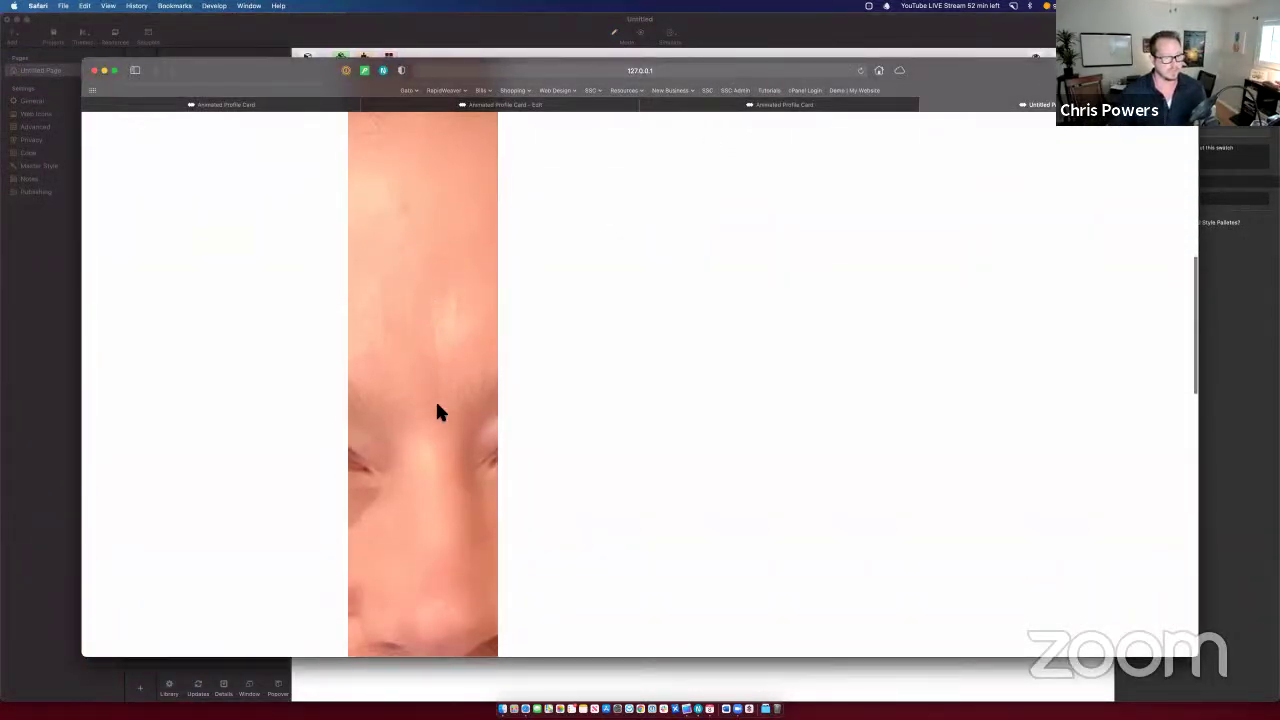
{"action": "scroll", "coordinate": [438, 407], "scroll_direction": "down", "scroll_amount": 3}
{"action": "scroll", "coordinate": [438, 407], "scroll_direction": "up", "scroll_amount": 2}
{"action": "scroll", "coordinate": [438, 411], "scroll_direction": "up", "scroll_amount": 2}
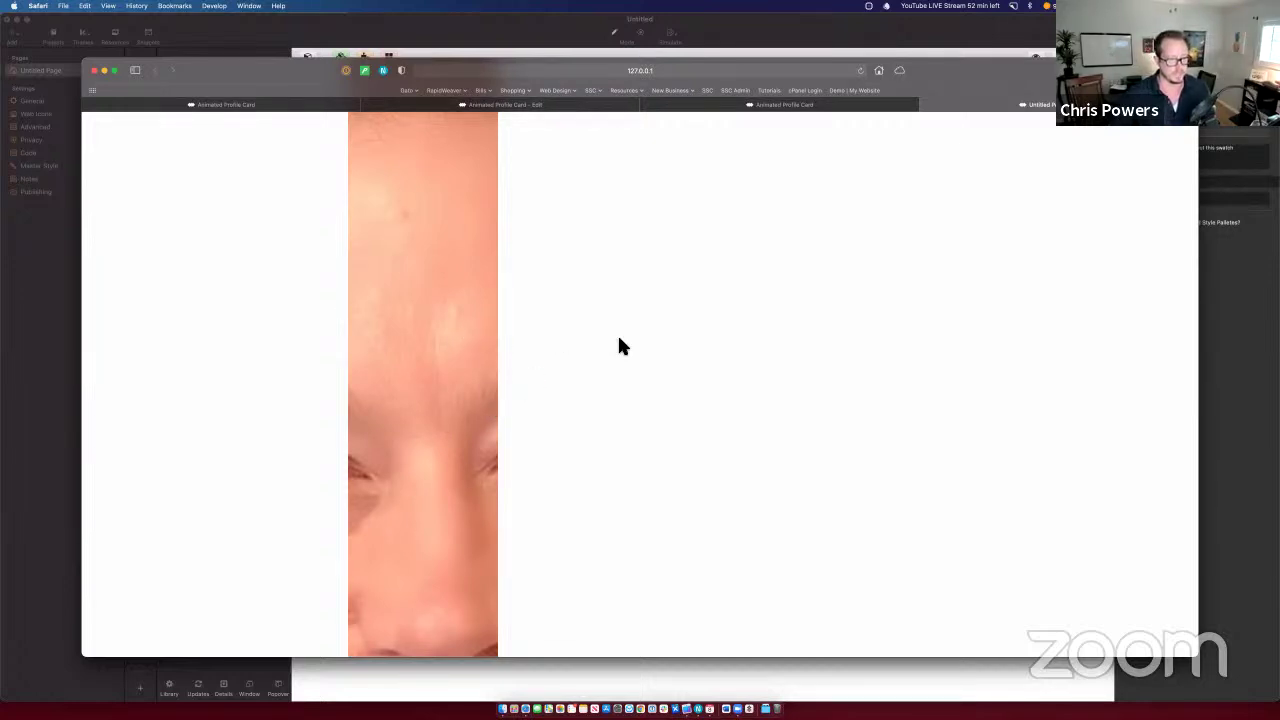
Step: Switch back to RapidWeaver, add an Overlay BG swatch after the Background swatch, and set its opacity to 0
{"action": "key", "text": "super+Tab"}
{"action": "left_click", "coordinate": [608, 140]}
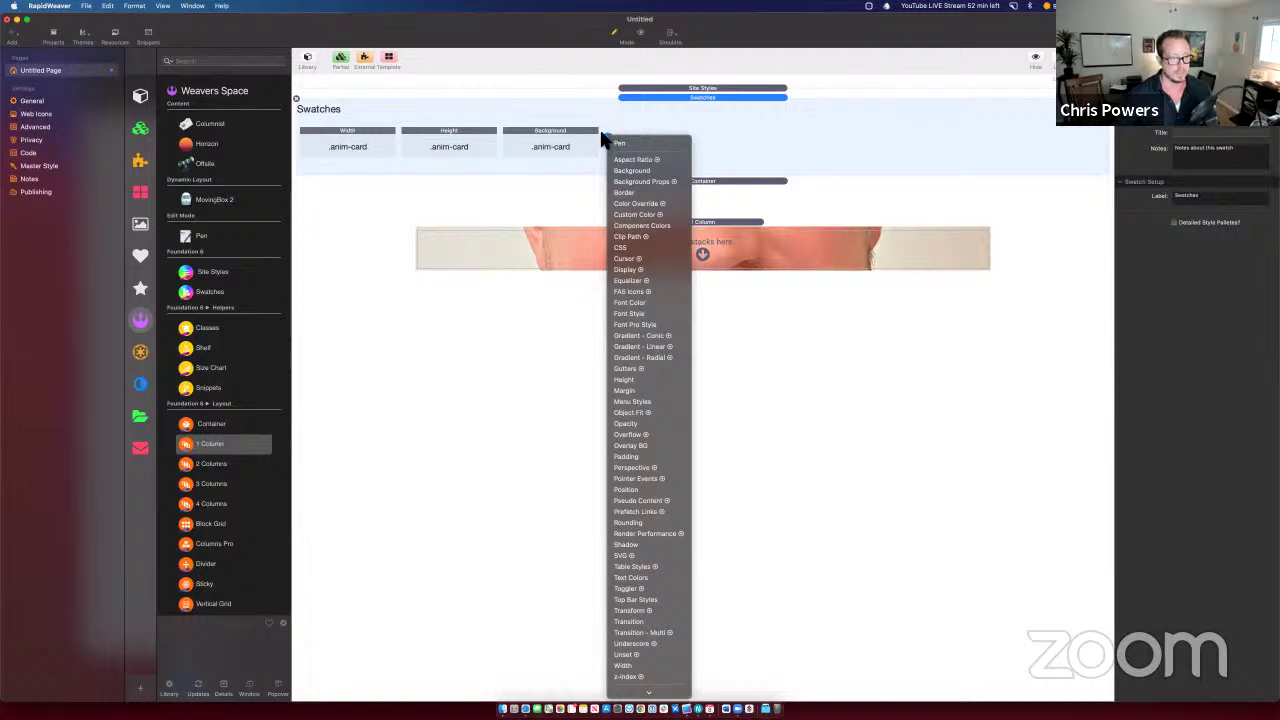
{"action": "left_click", "coordinate": [629, 120]}
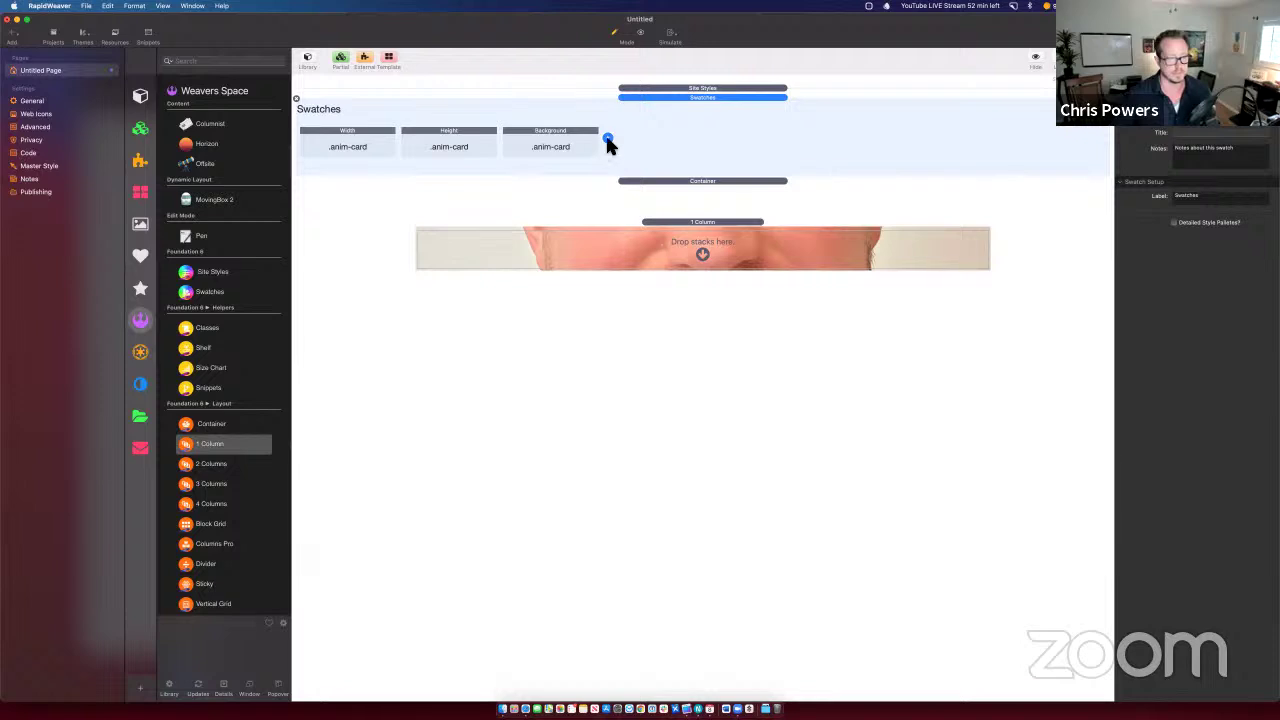
{"action": "left_click", "coordinate": [608, 140]}
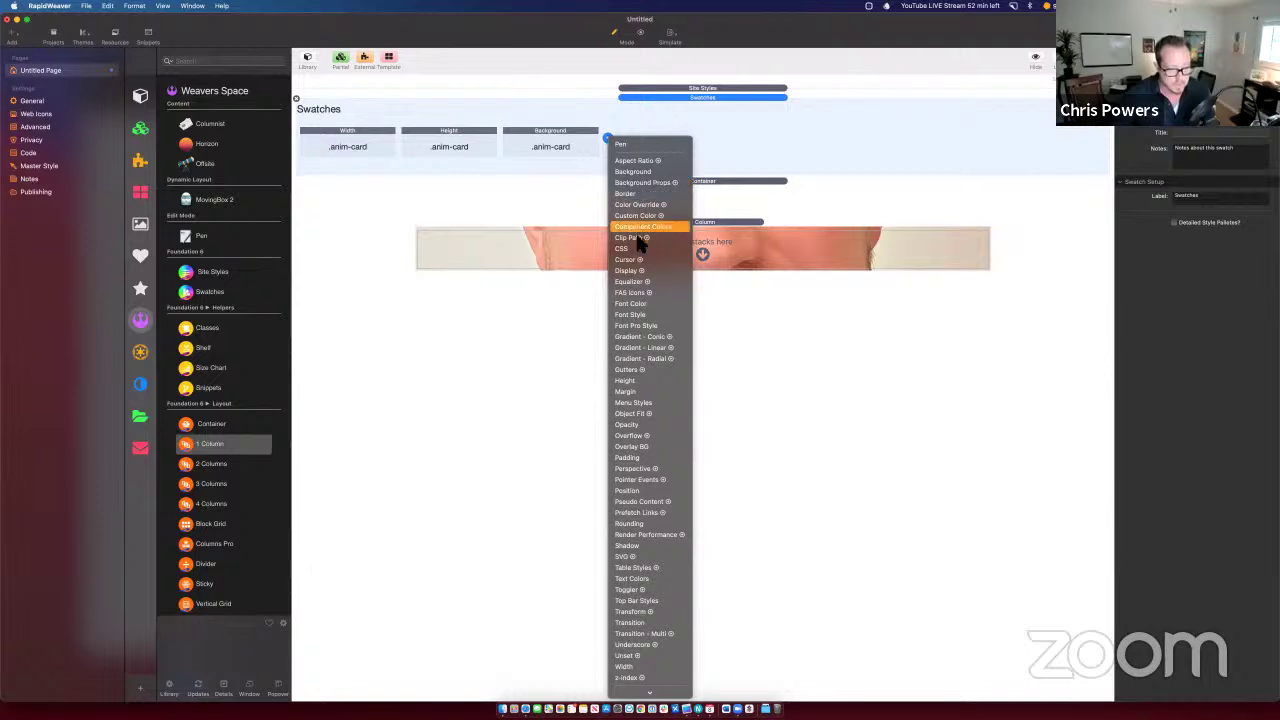
{"action": "left_click", "coordinate": [650, 446]}
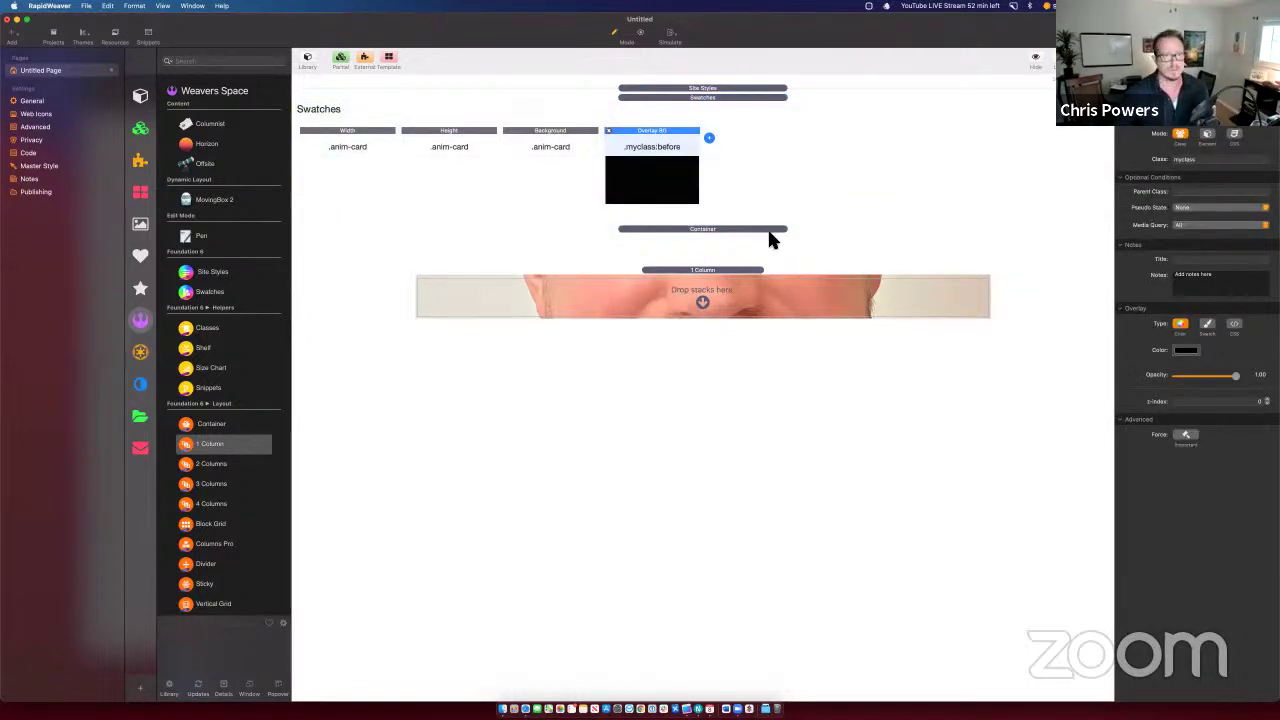
{"action": "left_click_drag", "start_coordinate": [1235, 375], "coordinate": [1114, 380]}
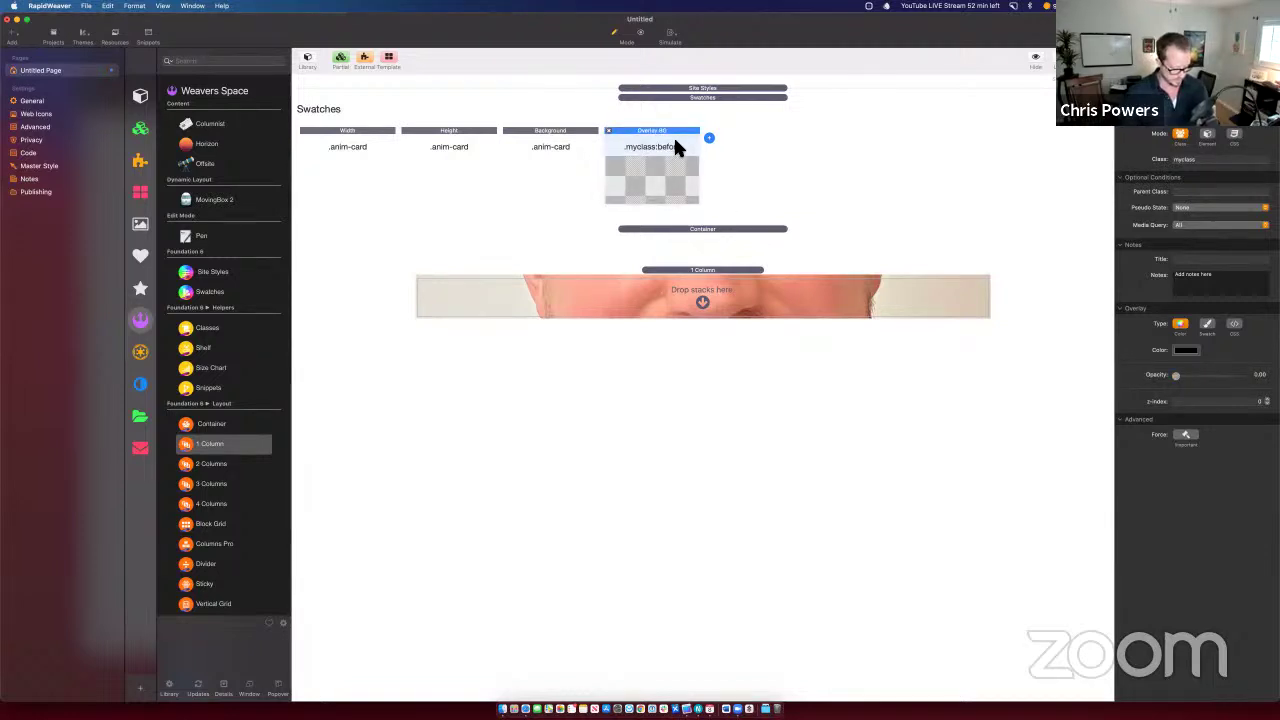
Step: Duplicate the Overlay BG swatch and set the copy's overlay opacity to 0.30
{"action": "key", "text": "super+d"}
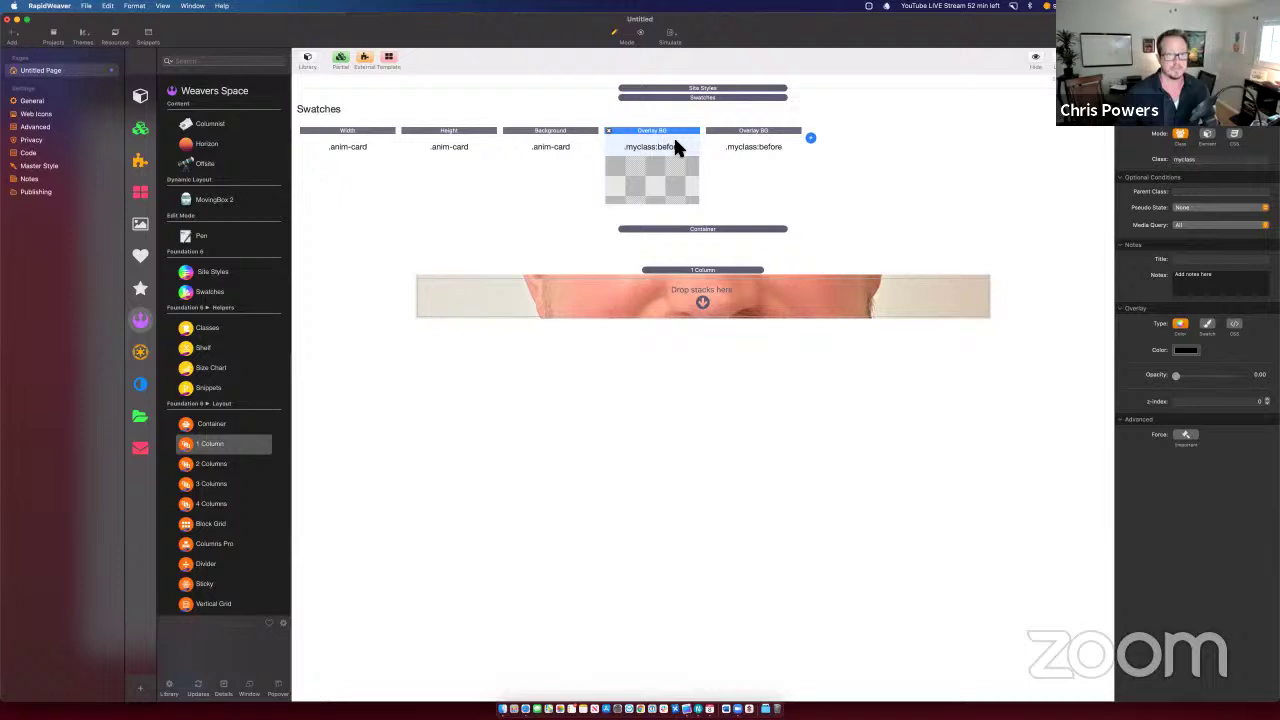
{"action": "left_click", "coordinate": [755, 136]}
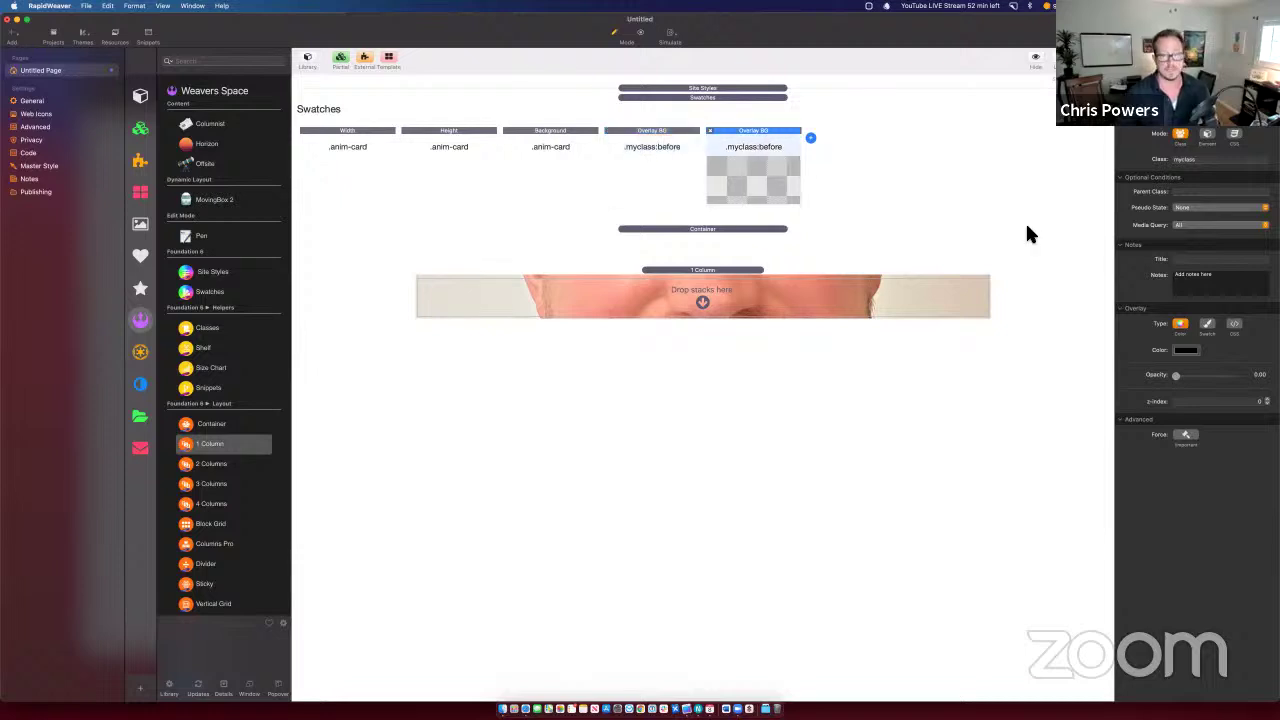
{"action": "left_click", "coordinate": [1259, 374]}
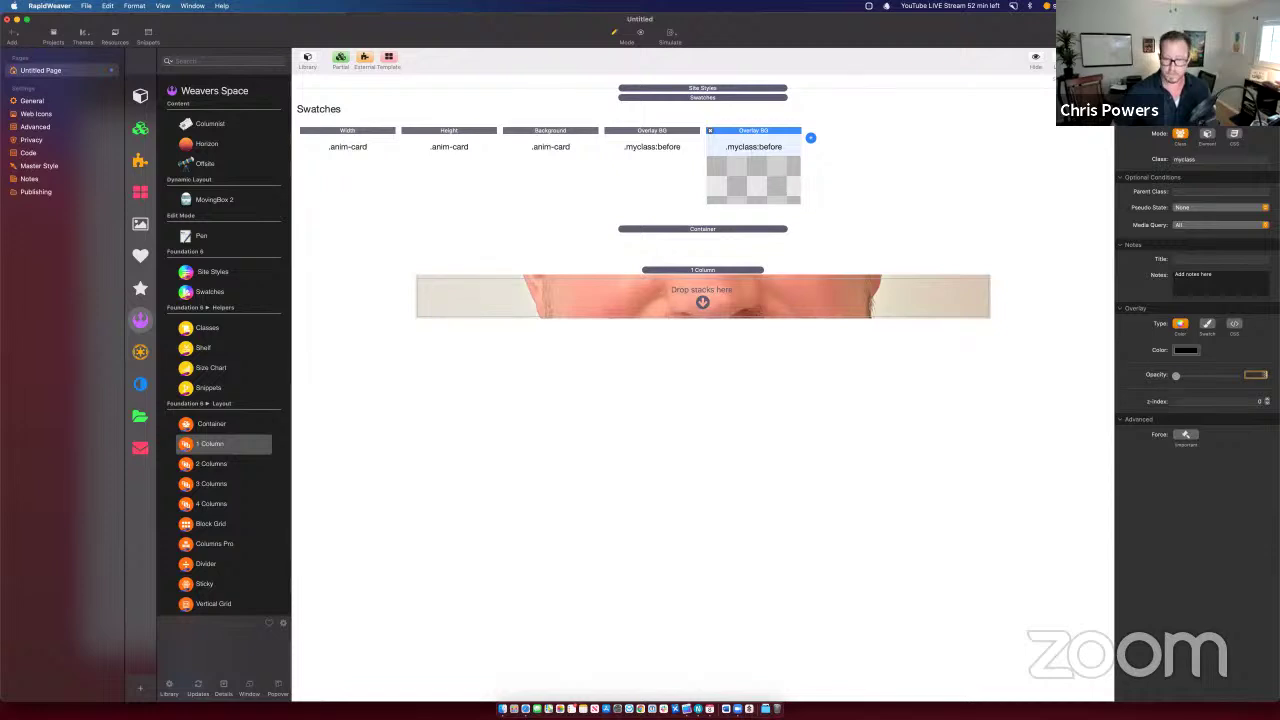
{"action": "left_click_drag", "start_coordinate": [1176, 375], "coordinate": [1193, 376]}
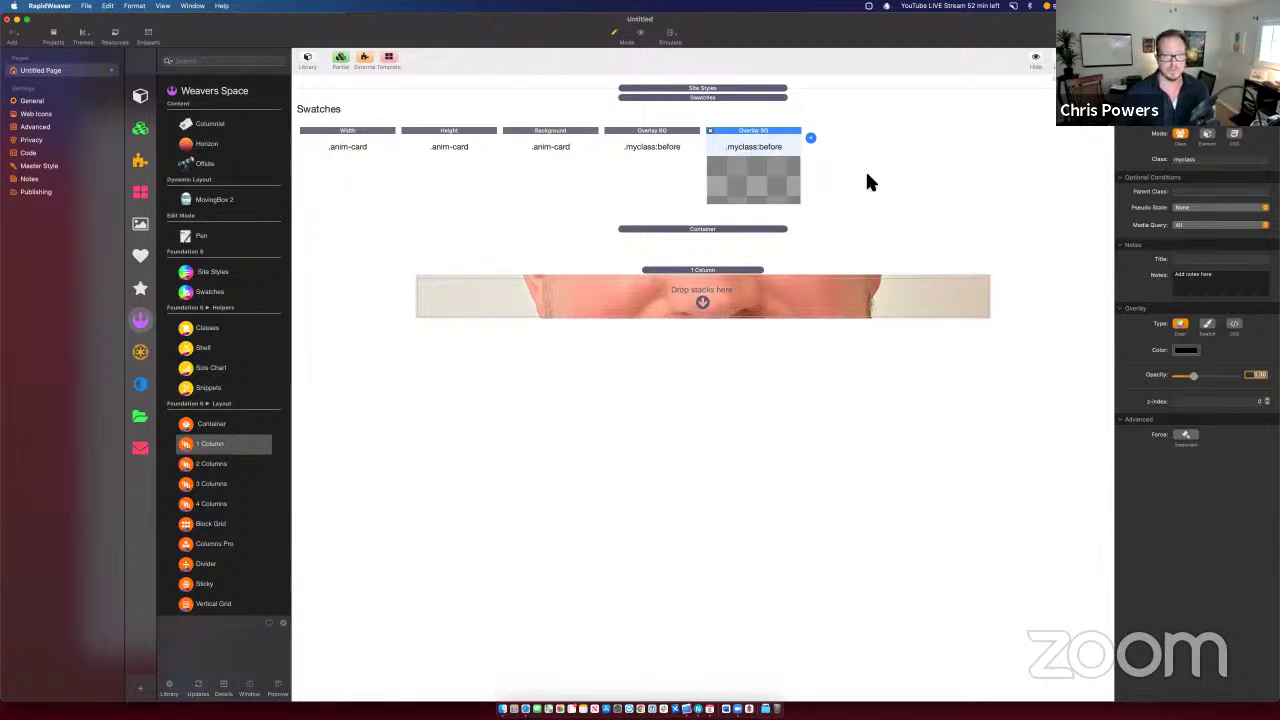
Step: Set the duplicated Overlay BG swatch's pseudo state to Hover and its class to anim-card
{"action": "left_click", "coordinate": [1220, 208]}
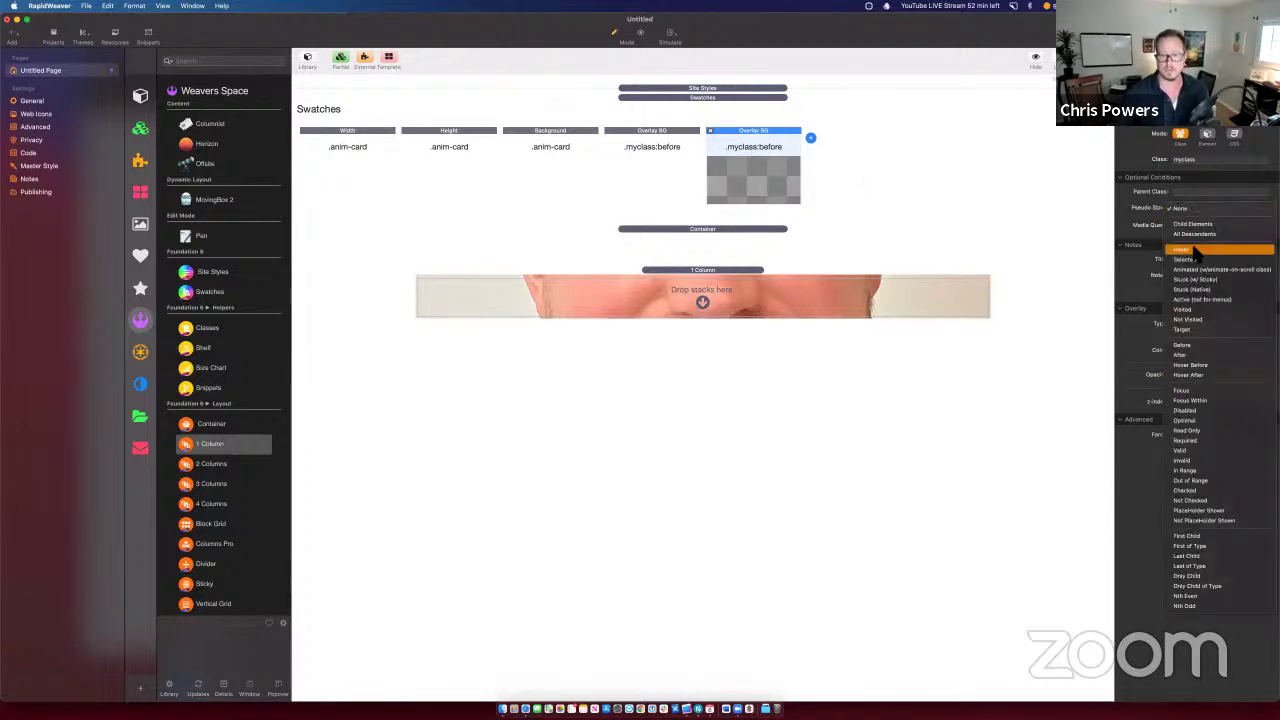
{"action": "left_click", "coordinate": [1180, 250]}
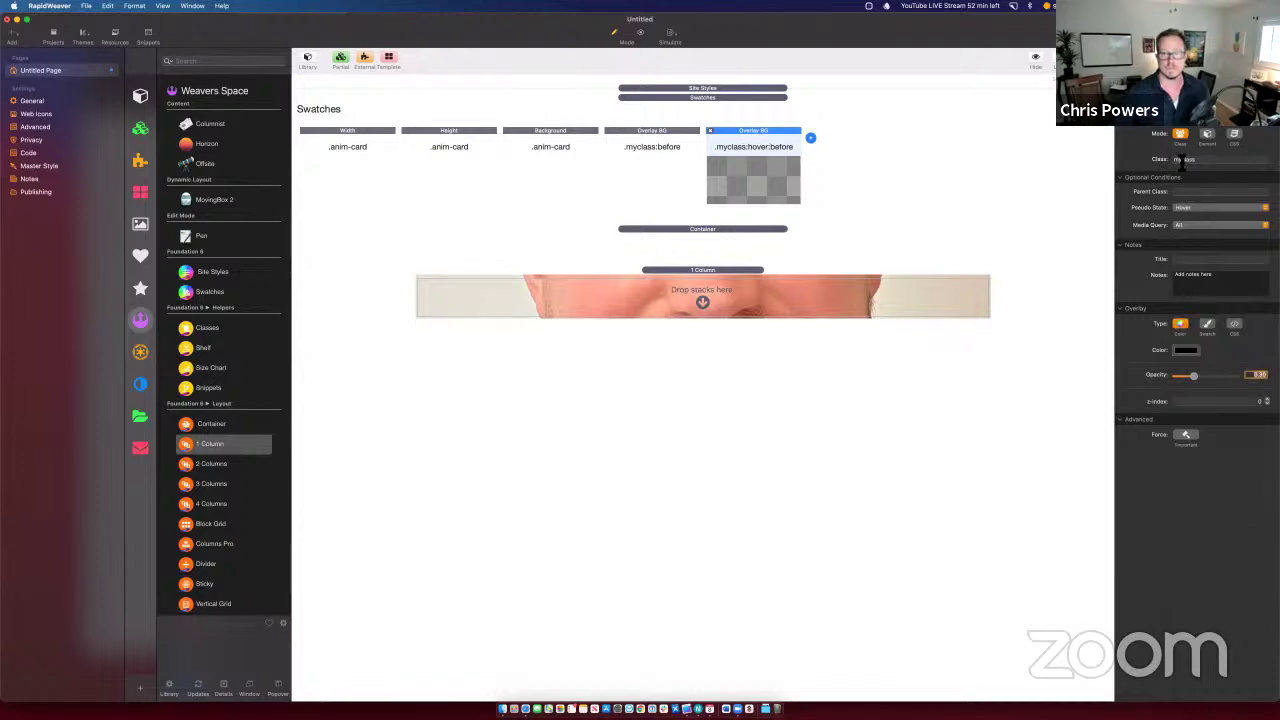
{"action": "double_click", "coordinate": [1190, 159]}
{"action": "type", "text": "a"}
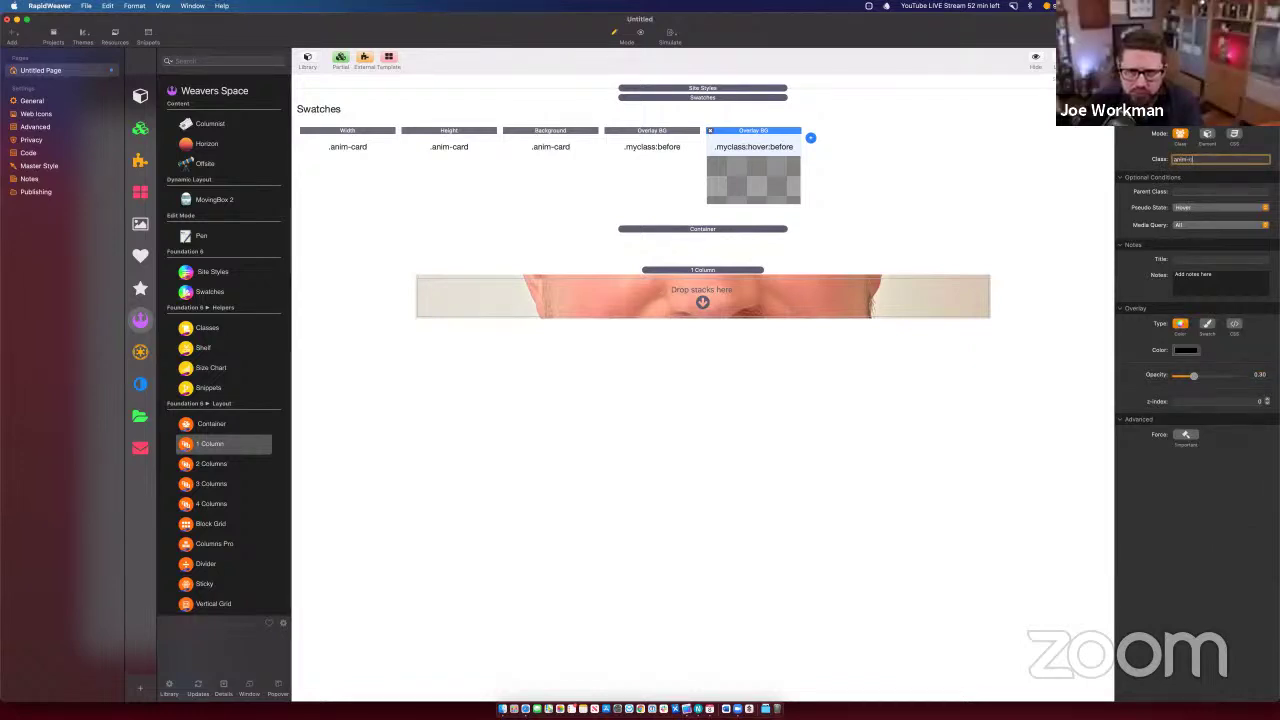
{"action": "type", "text": "nim-card"}
Step: Set the class of the first Overlay BG swatch, the one without a hover state, to anim-card
{"action": "left_click", "coordinate": [616, 142]}
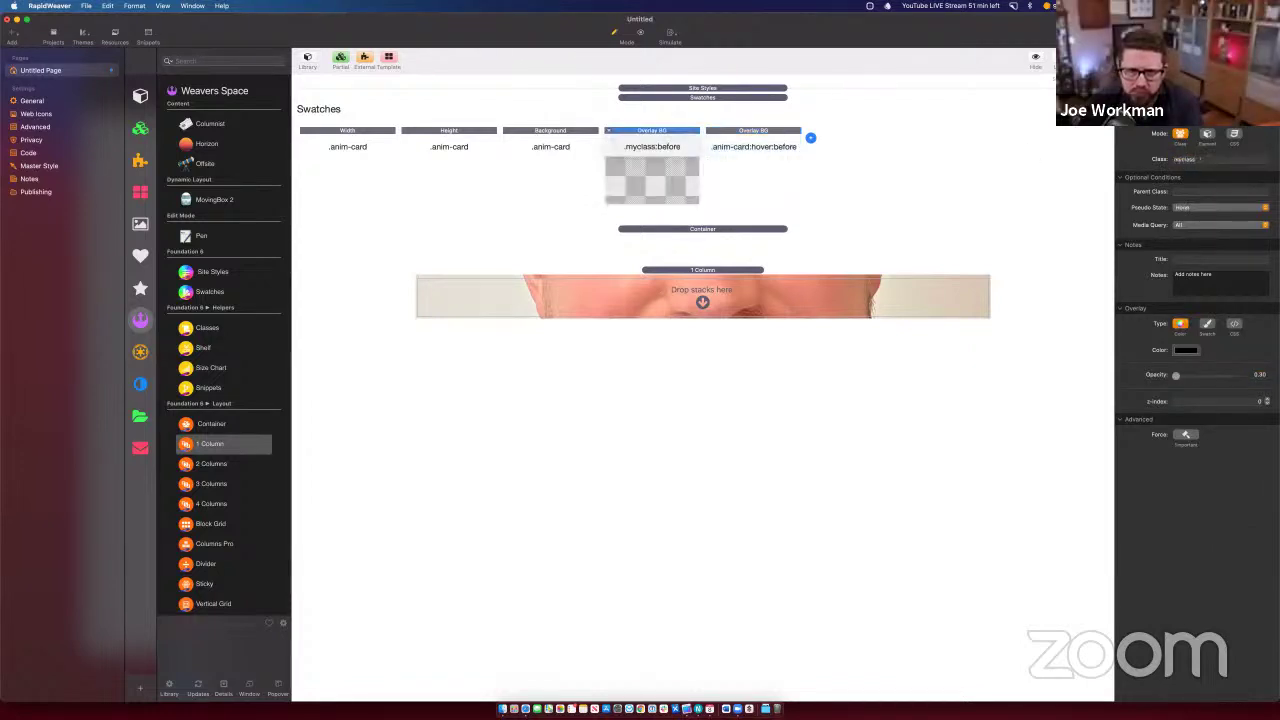
{"action": "double_click", "coordinate": [1214, 162]}
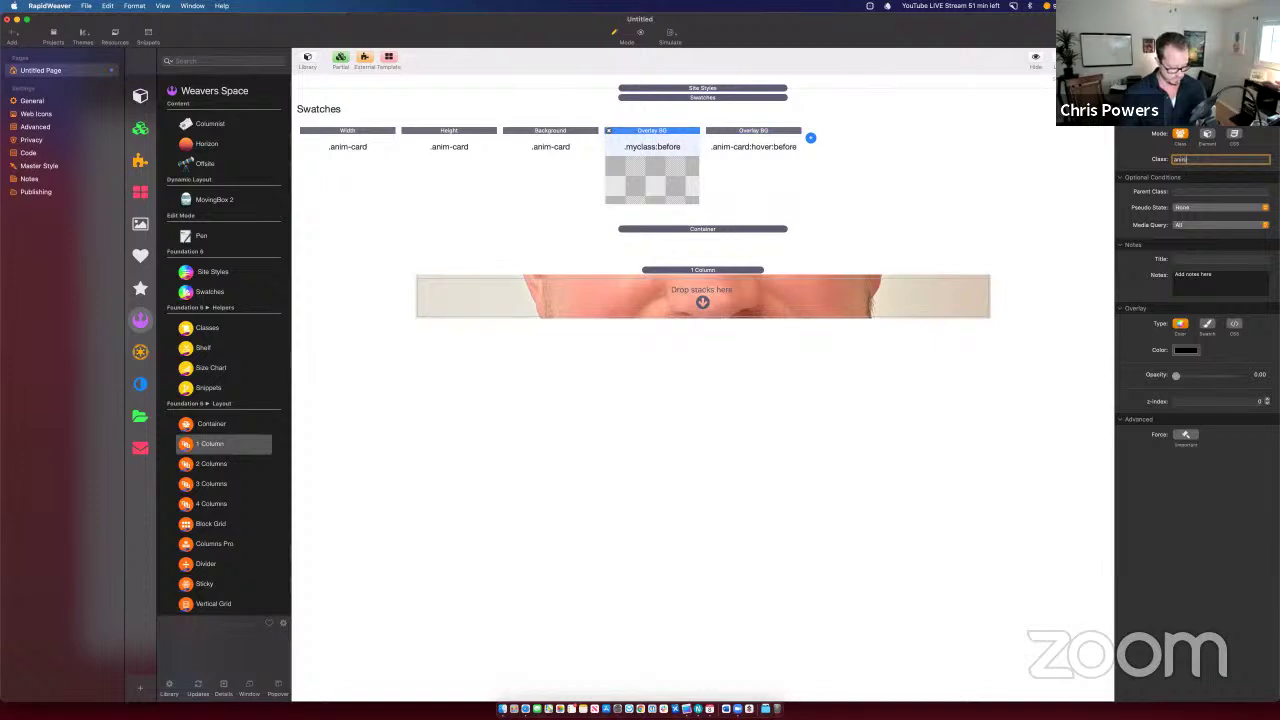
{"action": "type", "text": "anim-card"}
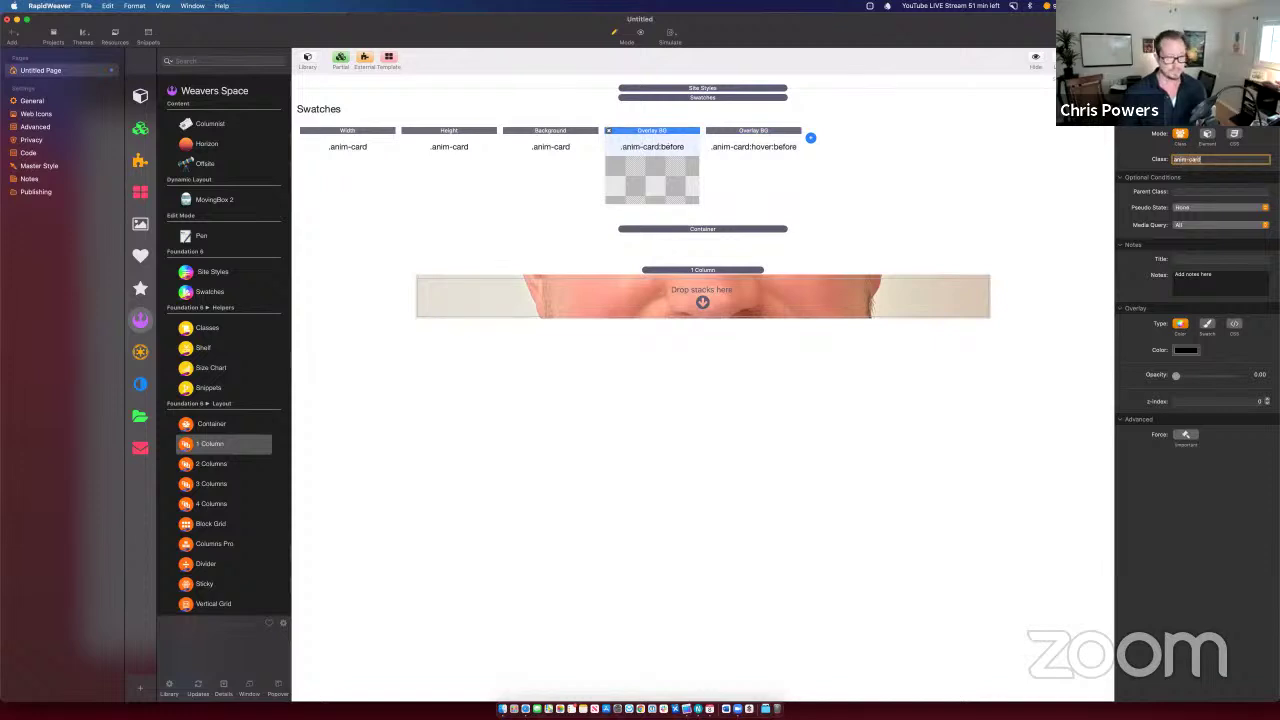
{"action": "left_click", "coordinate": [729, 197]}
Step: Change the Height swatch's unit to pixels and check the card in the Safari page preview
{"action": "left_click", "coordinate": [467, 152]}
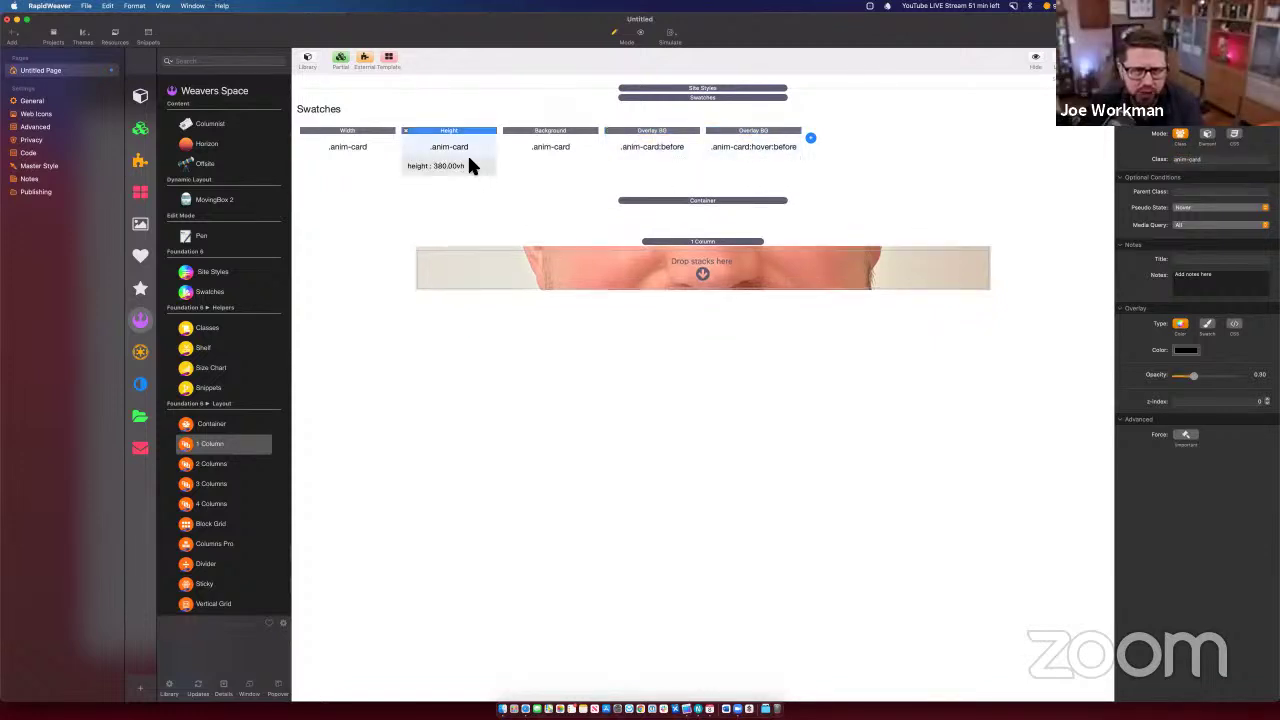
{"action": "left_click", "coordinate": [1195, 357]}
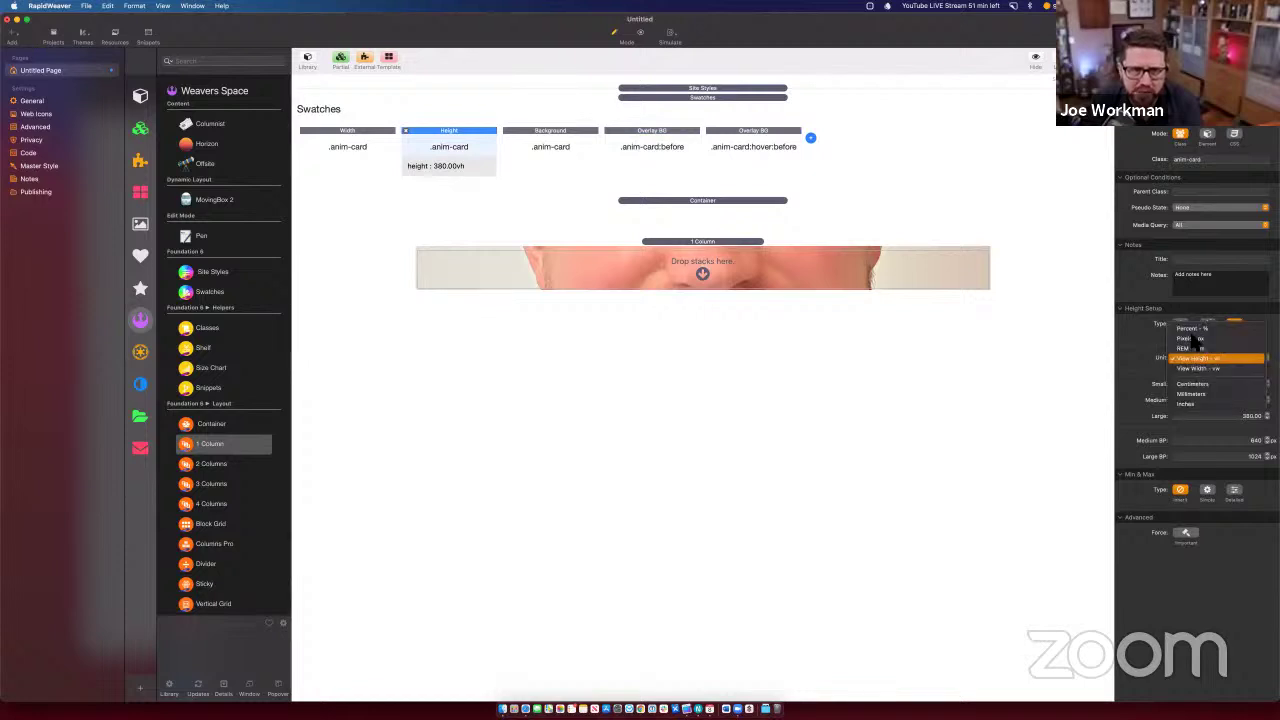
{"action": "left_click", "coordinate": [1189, 339]}
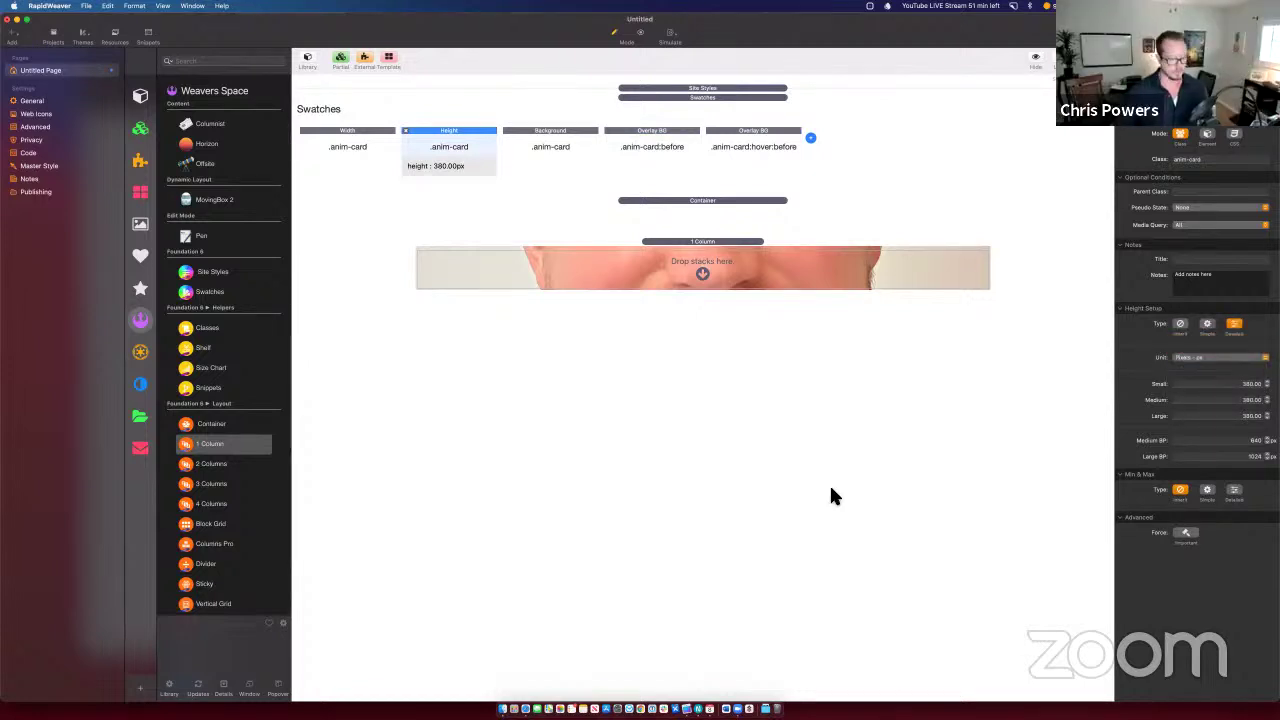
{"action": "key", "text": "super+Tab"}
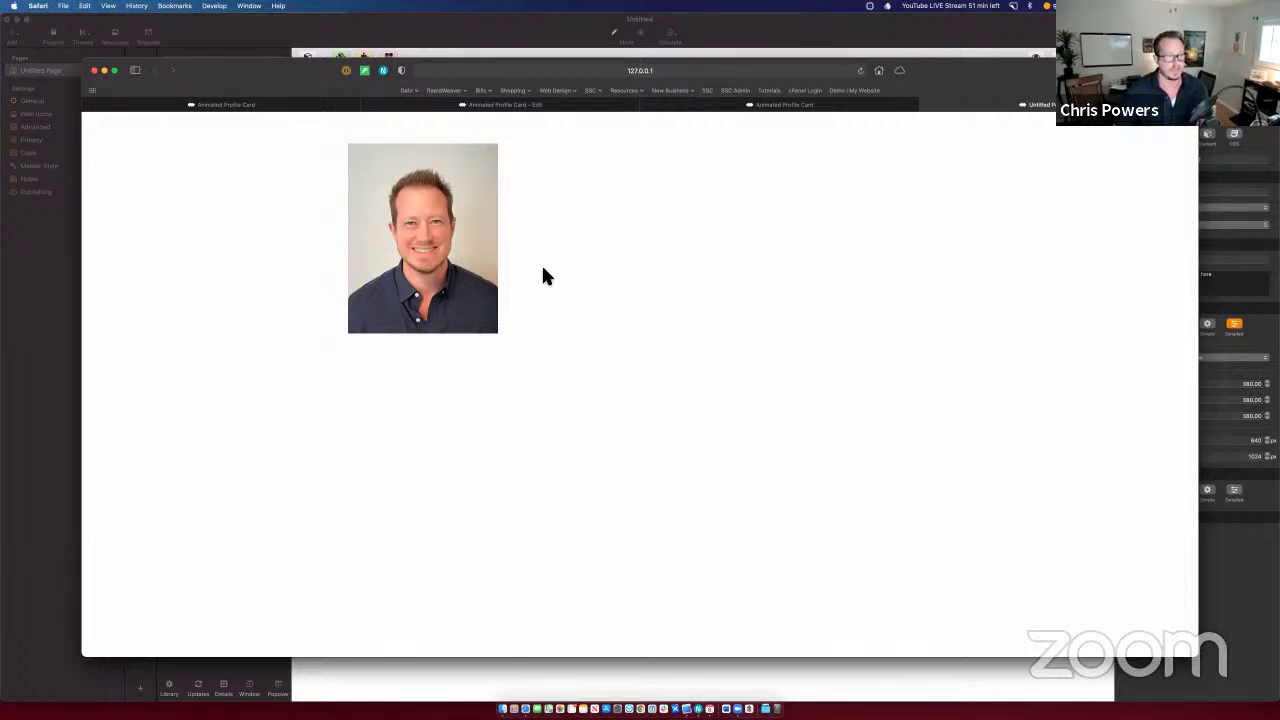
Step: Switch back to RapidWeaver, add a Margin swatch after the hover Overlay BG swatch, and set its class to anim-card
{"action": "key", "text": "super+Tab"}
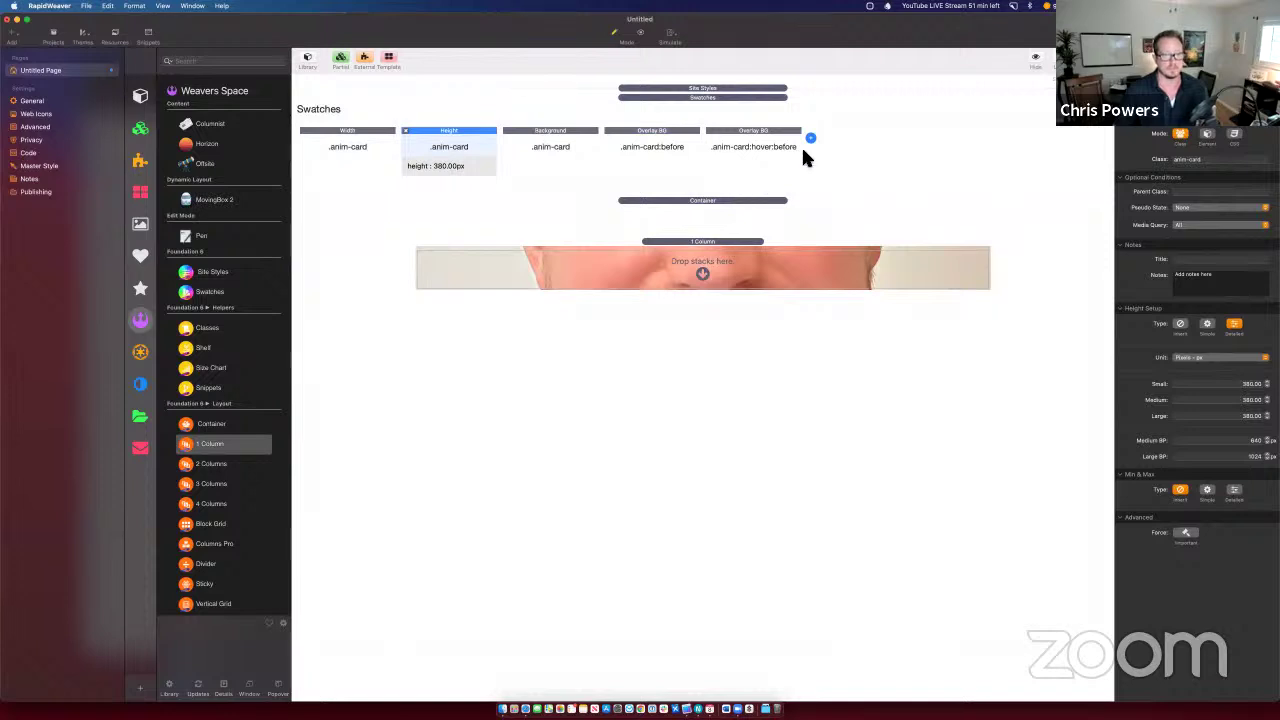
{"action": "left_click", "coordinate": [810, 139]}
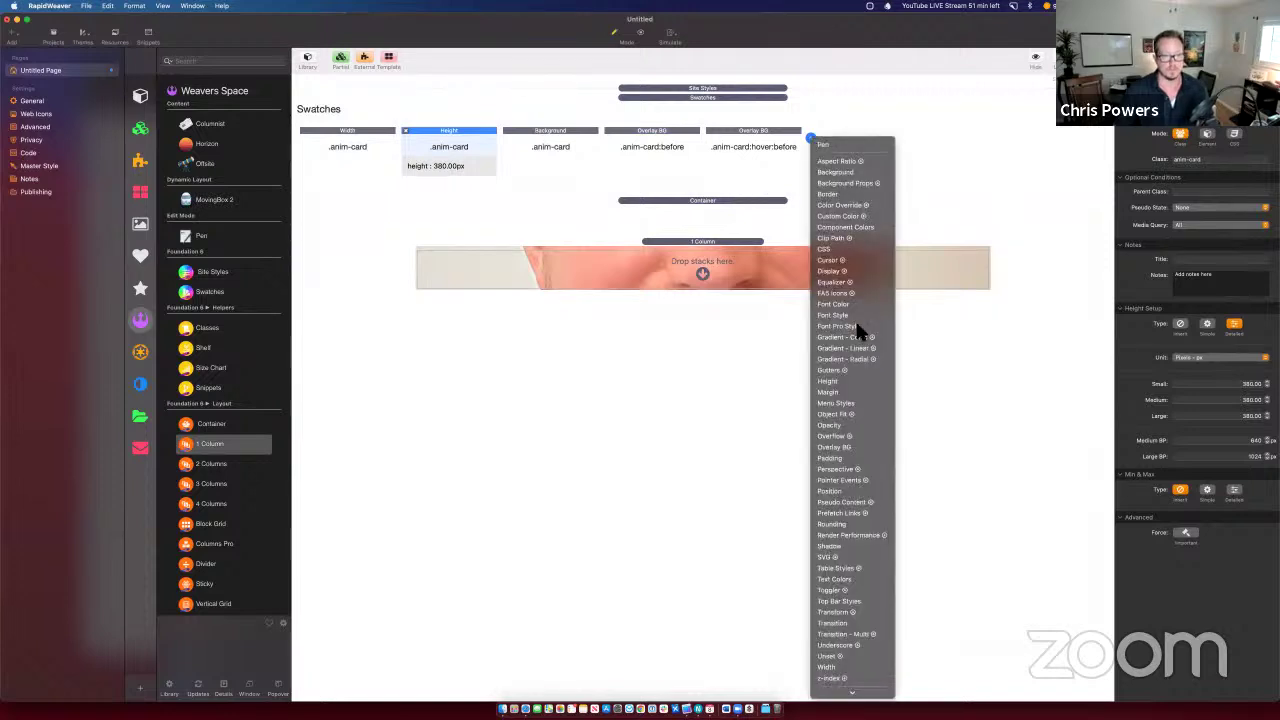
{"action": "left_click", "coordinate": [849, 391]}
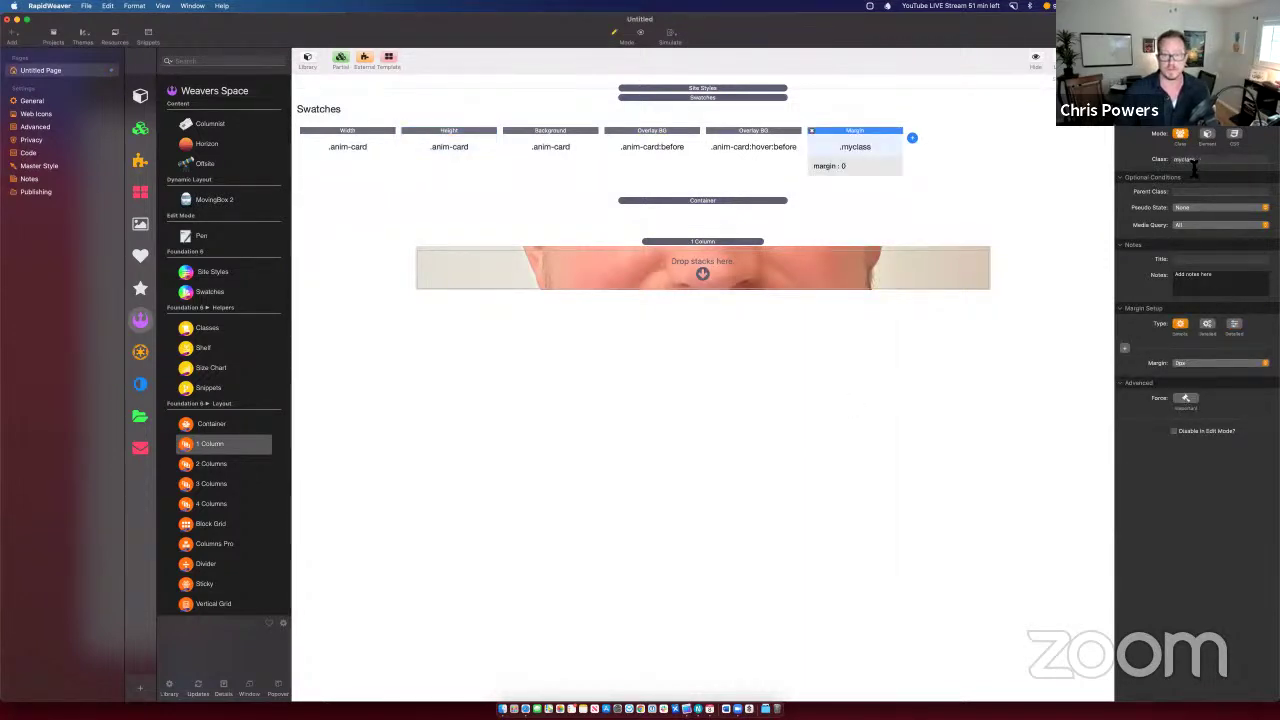
{"action": "double_click", "coordinate": [1197, 161]}
{"action": "type", "text": "anim-ca"}
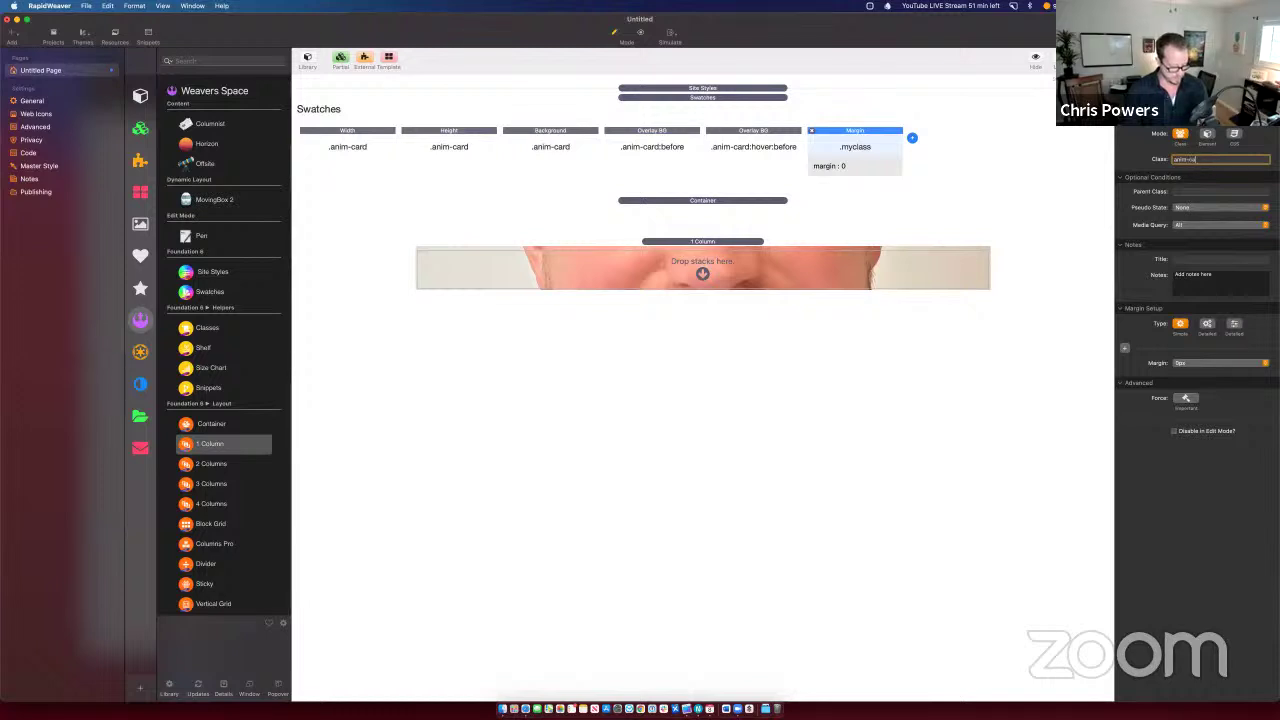
{"action": "type", "text": "rd"}
{"action": "key", "text": "Return"}
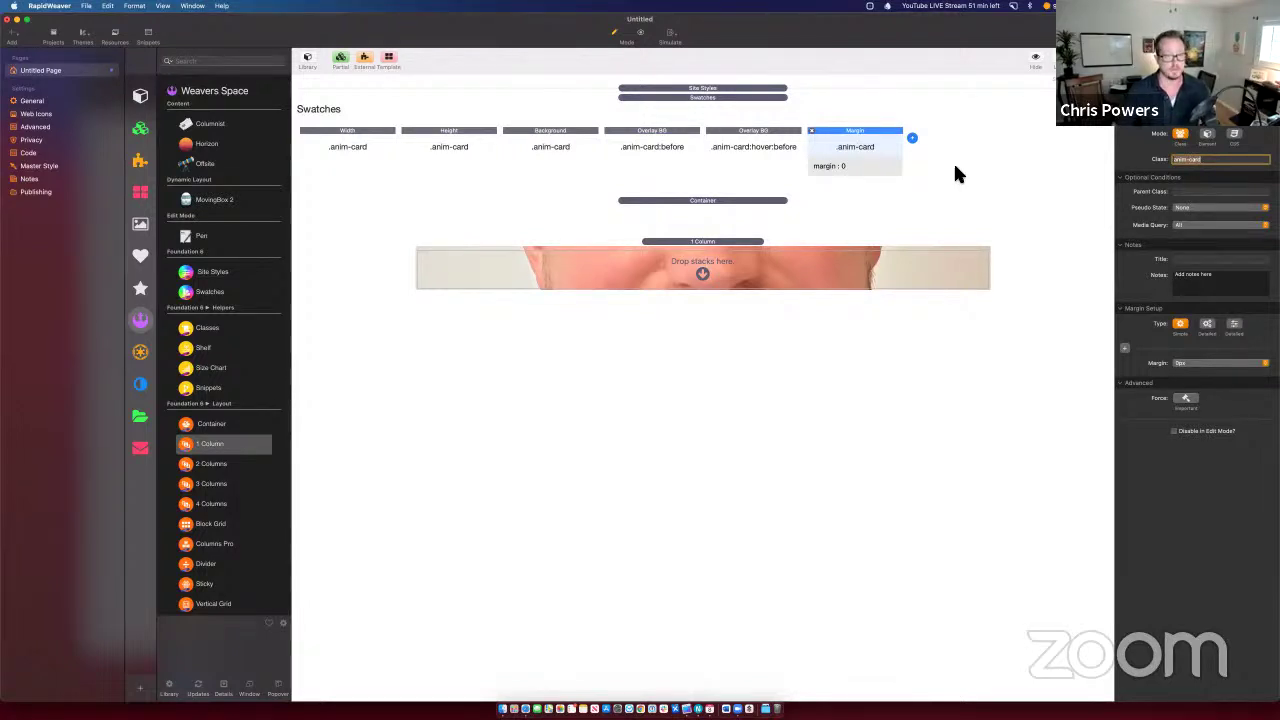
Step: Set the Margin swatch's margin to Auto, preview the card's placement on the page, and return to edit mode
{"action": "key", "text": "super+alt+p"}
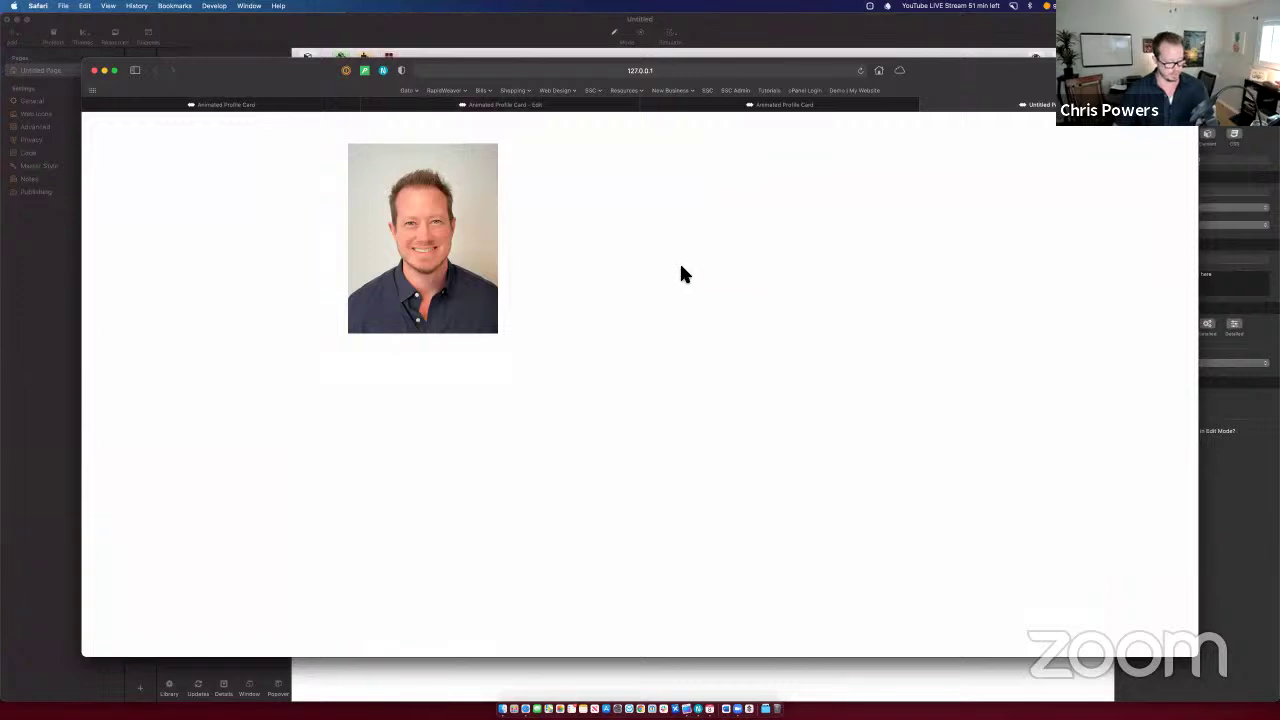
{"action": "key", "text": "super+Tab"}
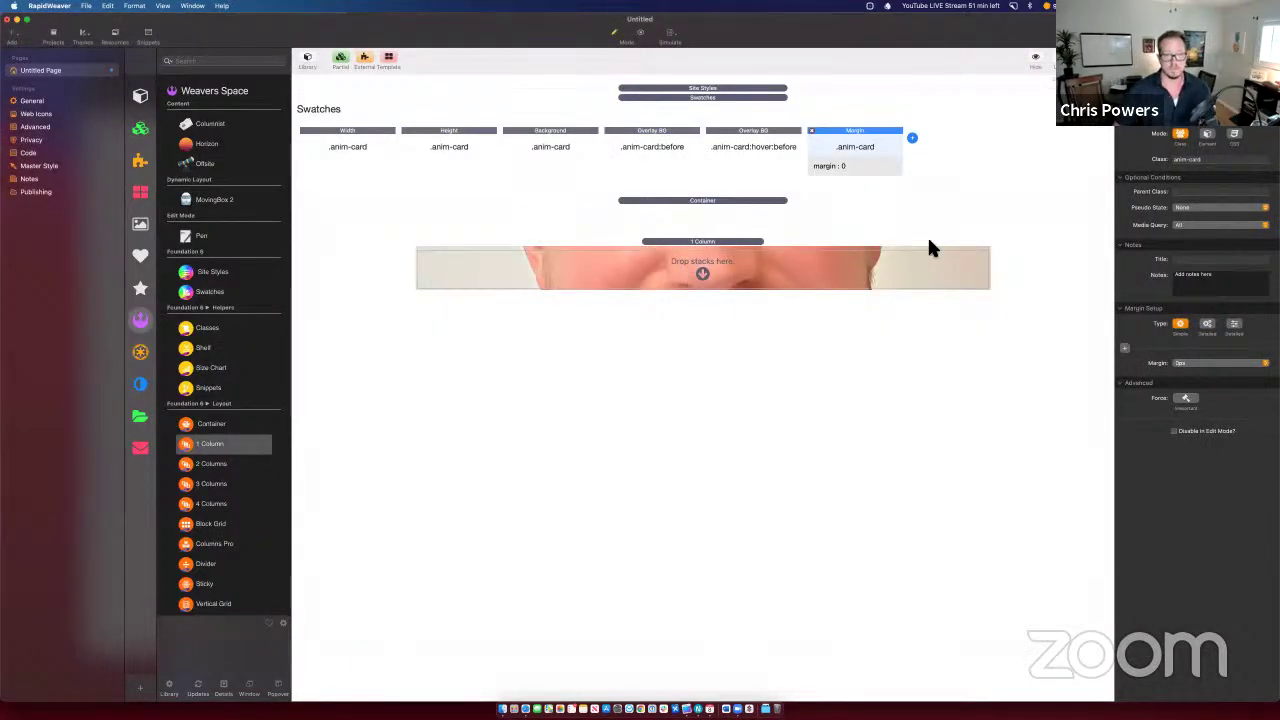
{"action": "left_click", "coordinate": [1188, 363]}
{"action": "left_click", "coordinate": [1185, 348]}
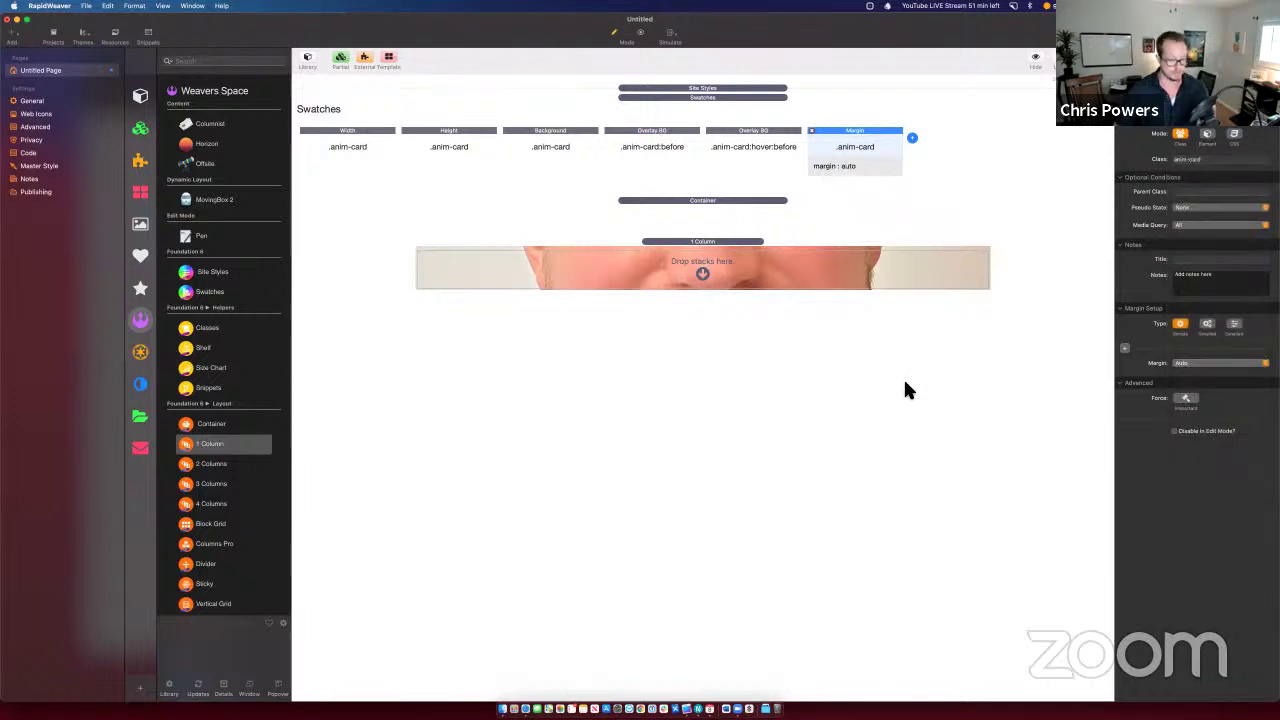
{"action": "key", "text": "super+r"}
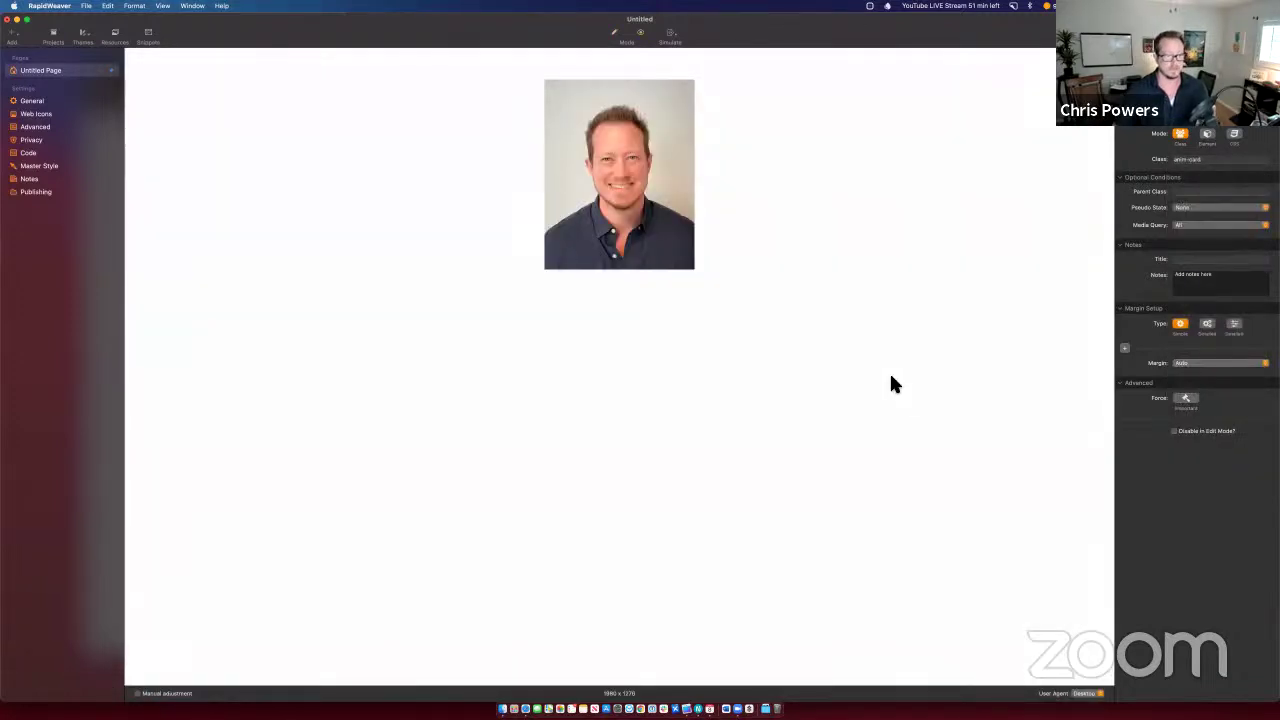
{"action": "key", "text": "super+Tab"}
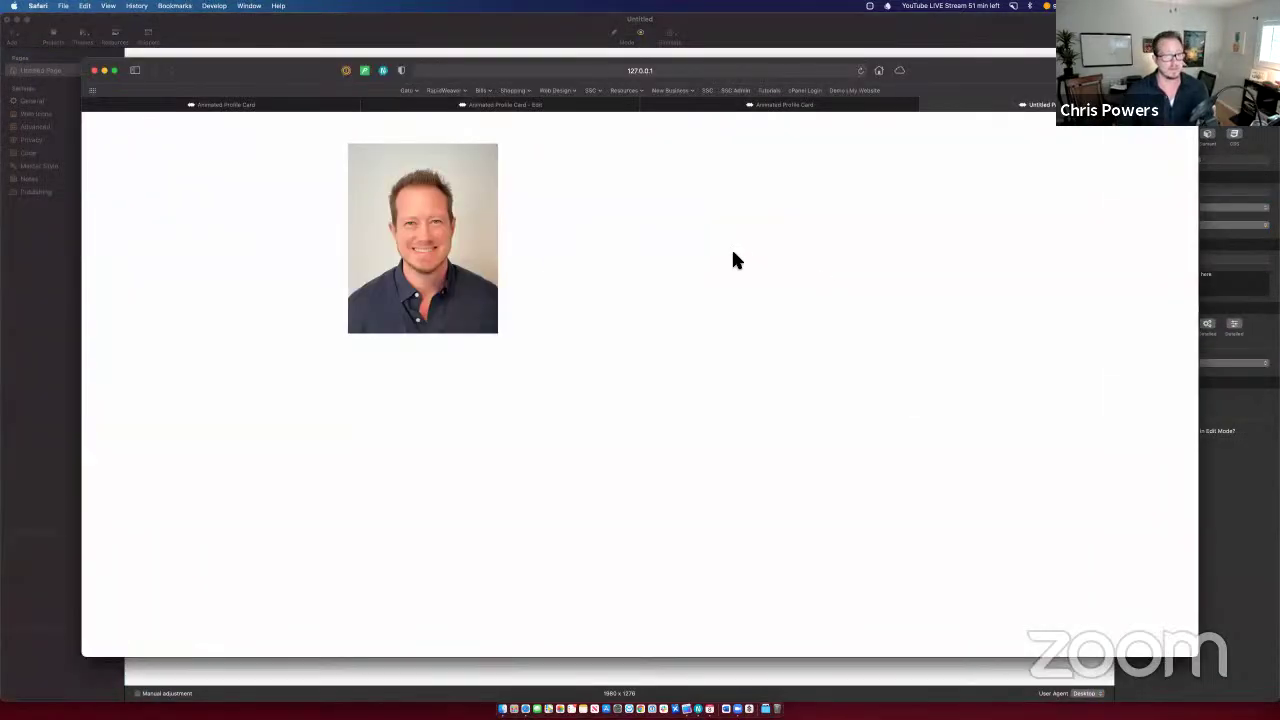
{"action": "key", "text": "super+Tab"}
{"action": "key", "text": "super+e"}
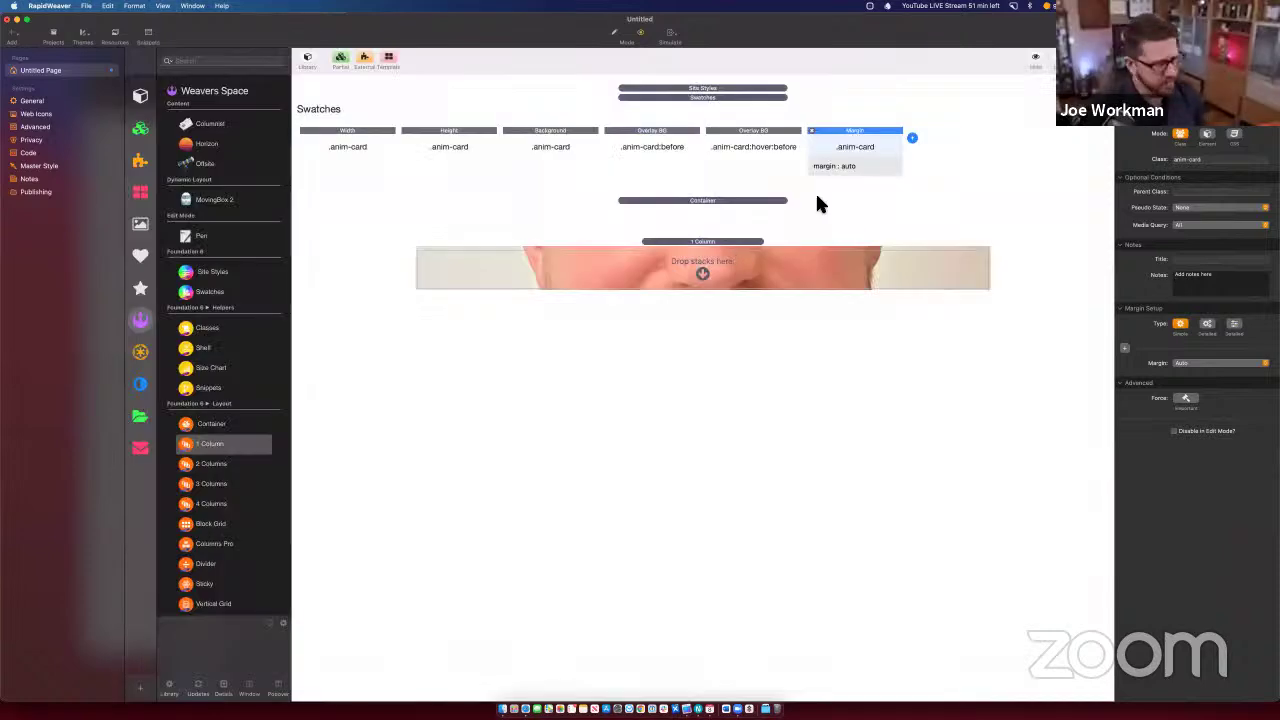
Step: Add a Transition swatch after the Margin swatch and set its class to anim-card
{"action": "left_click", "coordinate": [912, 139]}
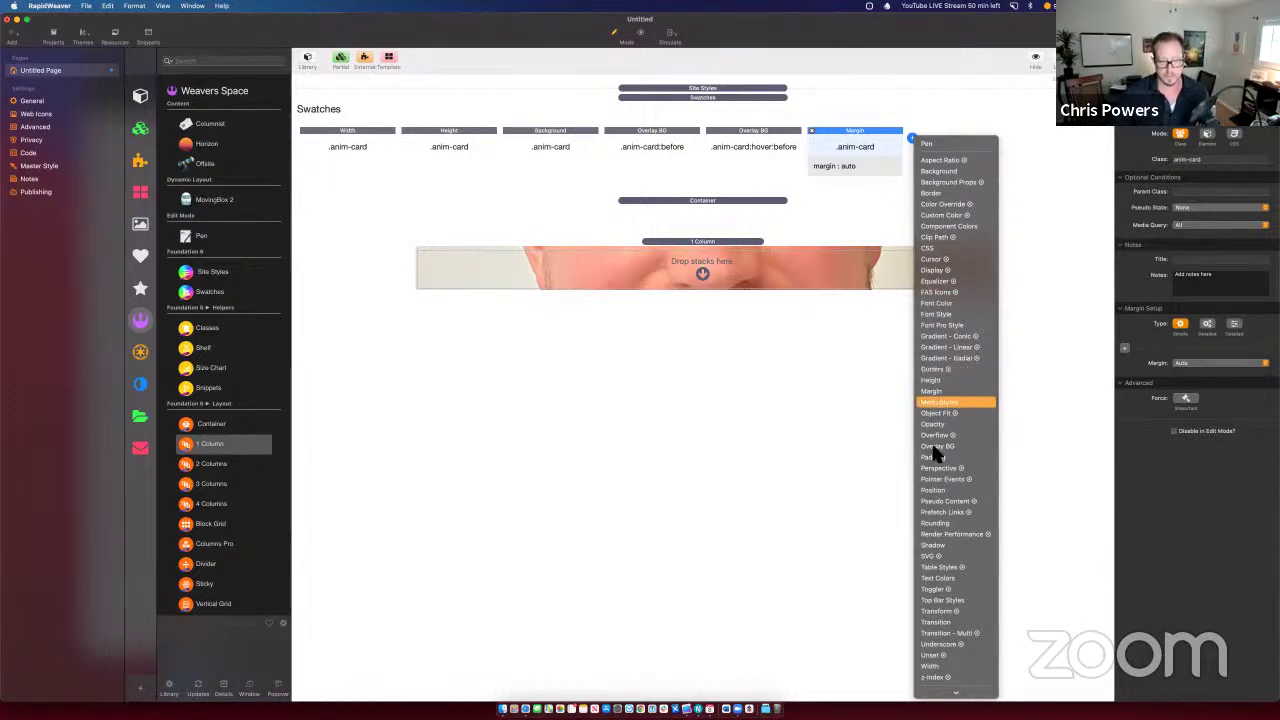
{"action": "left_click", "coordinate": [938, 621]}
{"action": "left_click", "coordinate": [1190, 161]}
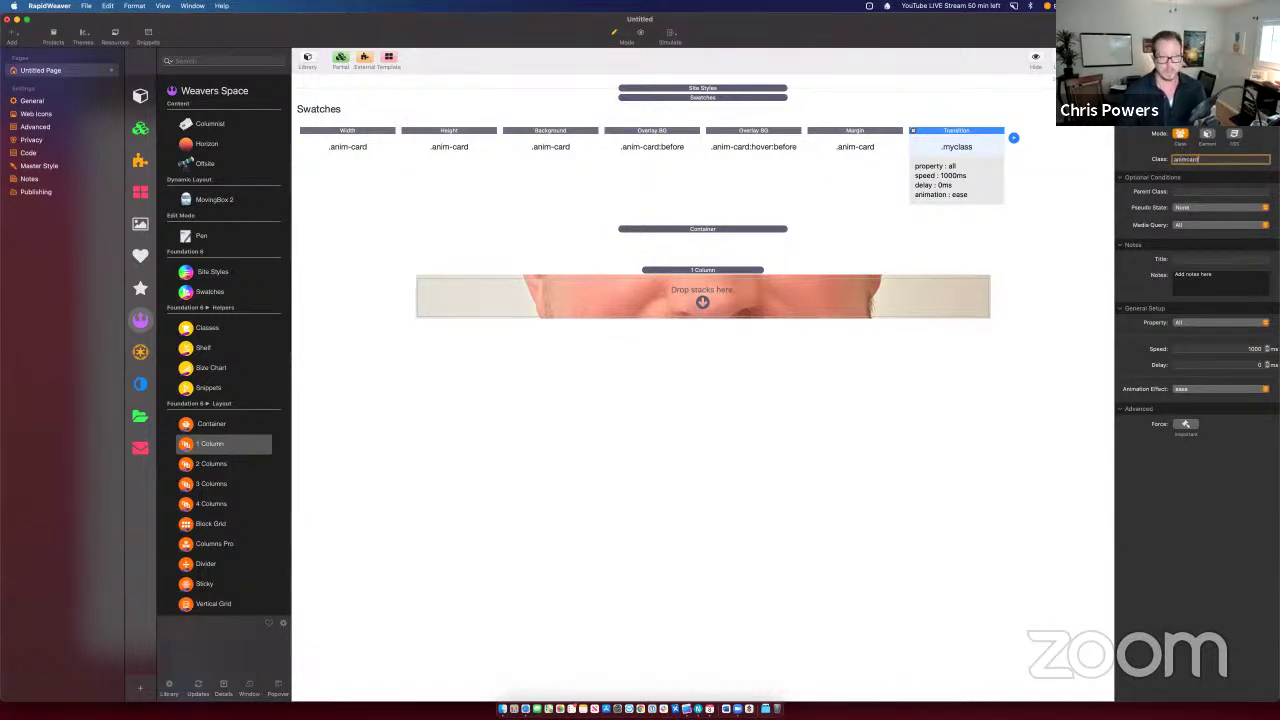
{"action": "type", "text": "animcard"}
{"action": "key", "text": "Return"}
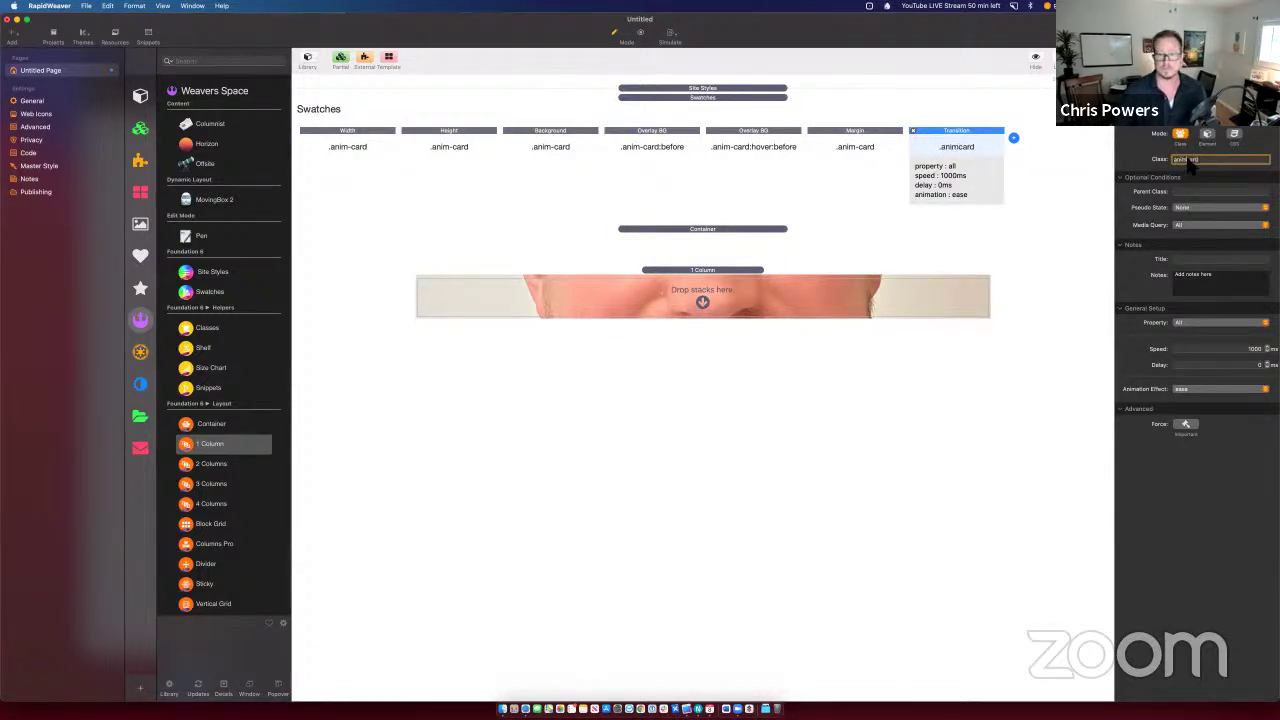
{"action": "left_click", "coordinate": [1105, 248]}
{"action": "left_click", "coordinate": [955, 146]}
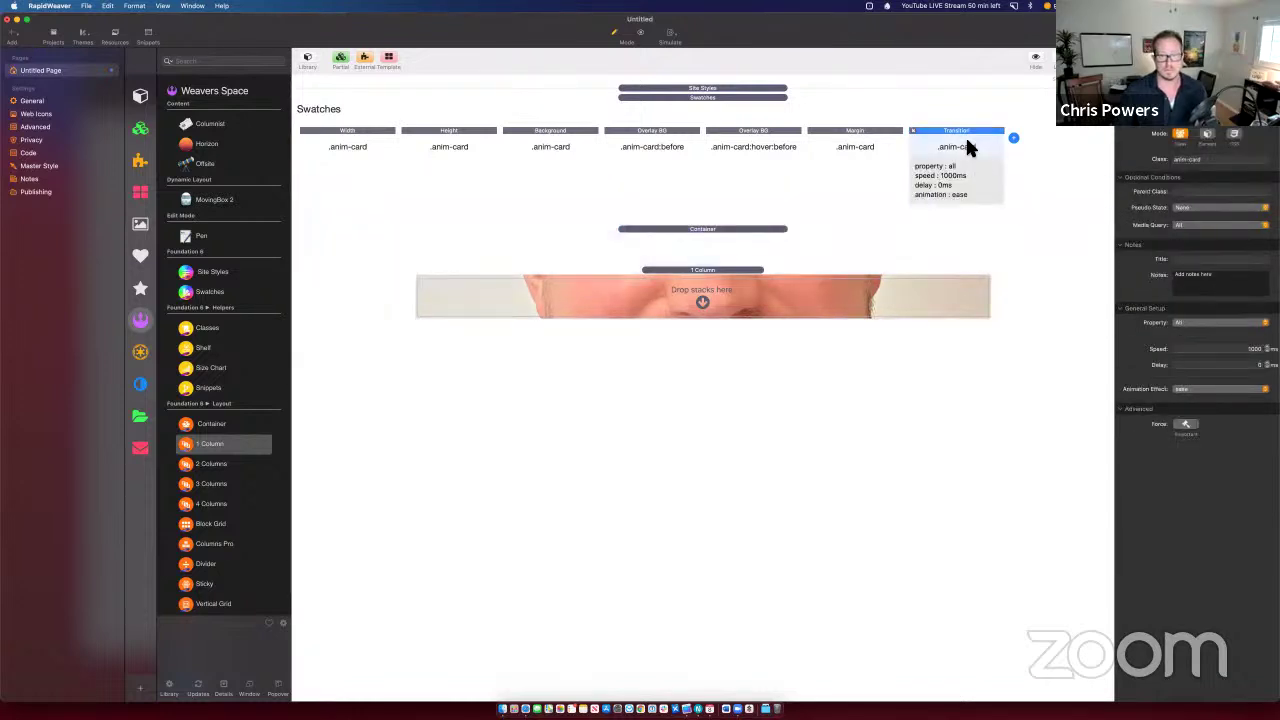
Step: Test the card's hover overlay in the Safari preview and review the first Overlay BG swatch's settings in RapidWeaver
{"action": "key", "text": "super+alt+p"}
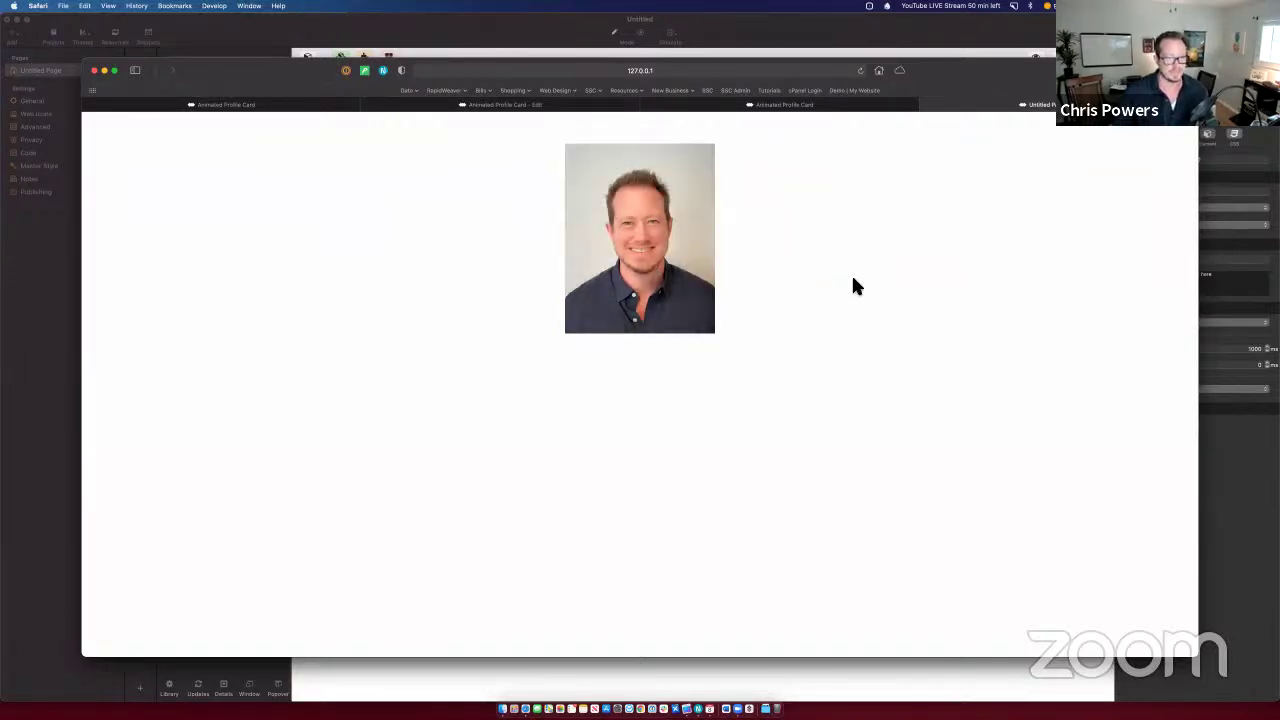
{"action": "key", "text": "super+Tab"}
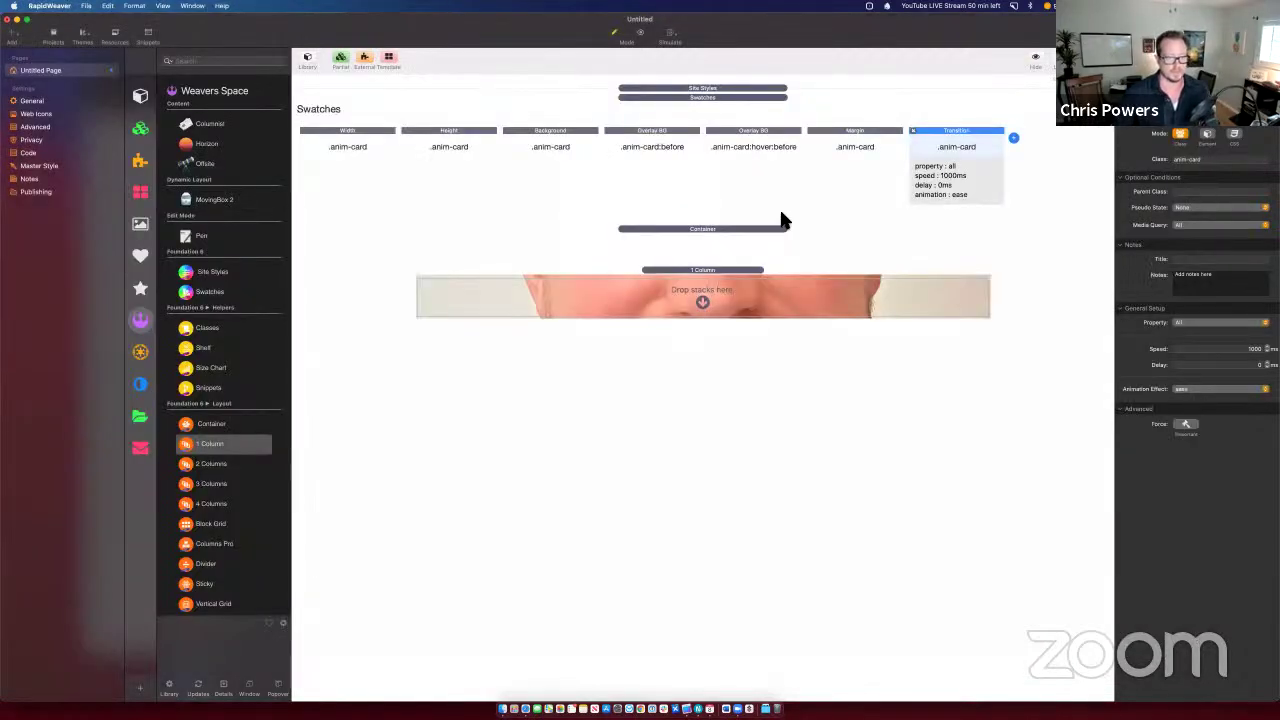
{"action": "left_click", "coordinate": [659, 142]}
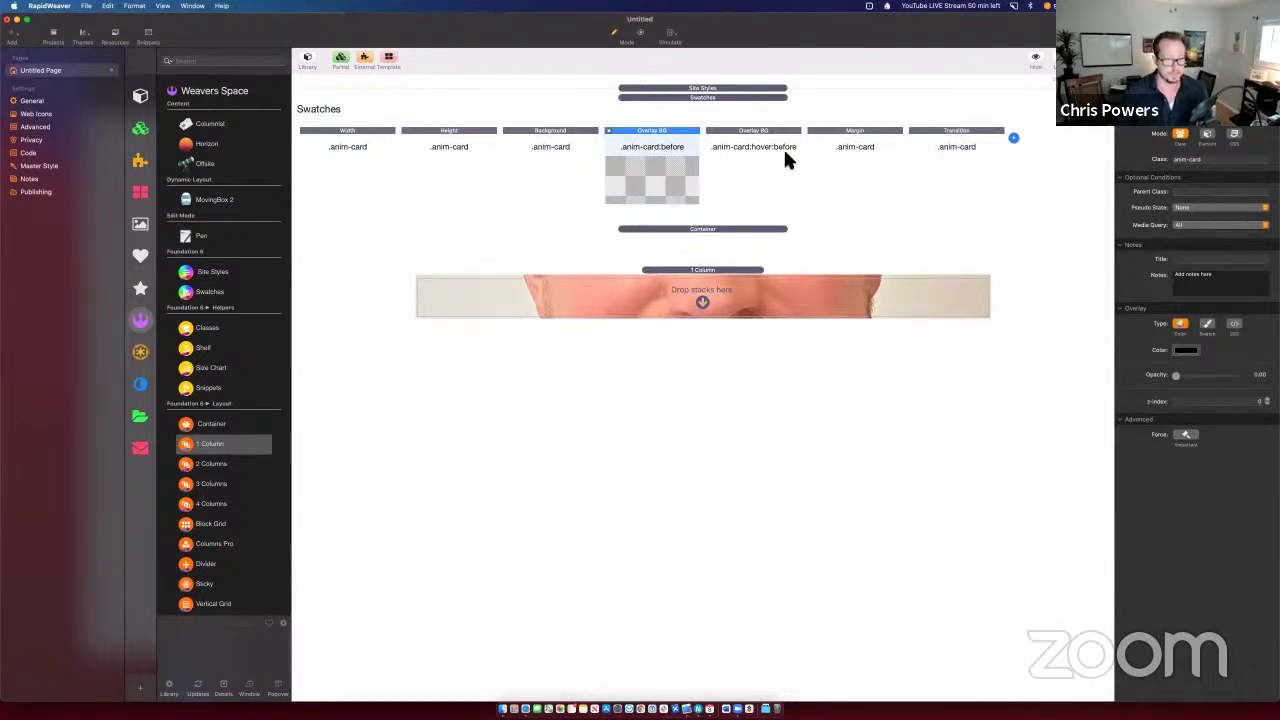
{"action": "key", "text": "super+Tab"}
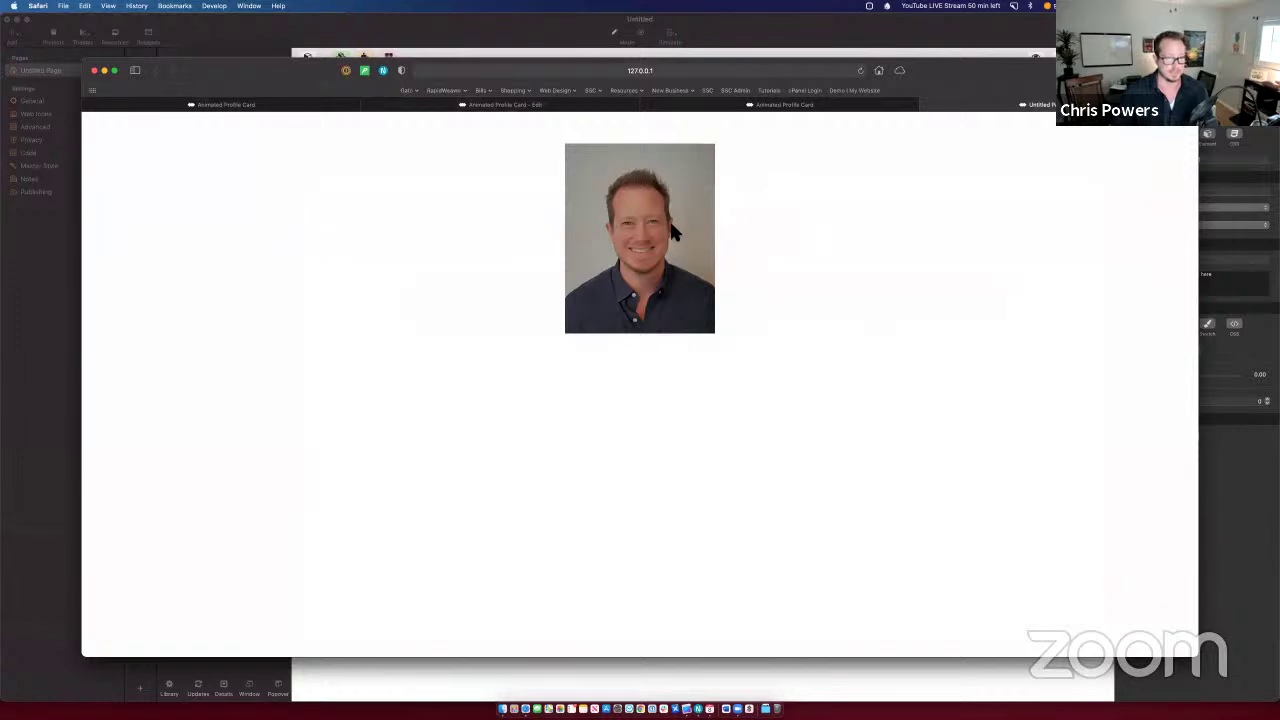
{"action": "key", "text": "super+Tab"}
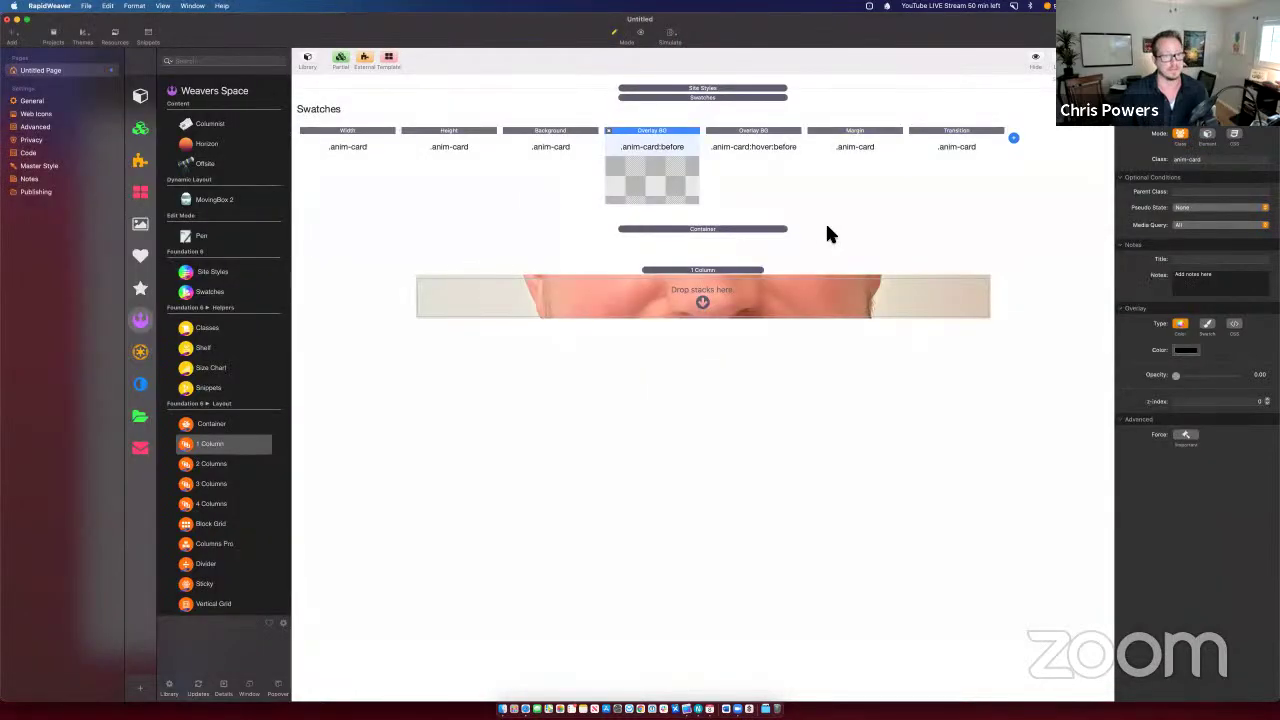
Step: Switch the Transition swatch to CSS mode and set its CSS selector to .anim-card:hover
{"action": "left_click", "coordinate": [975, 150]}
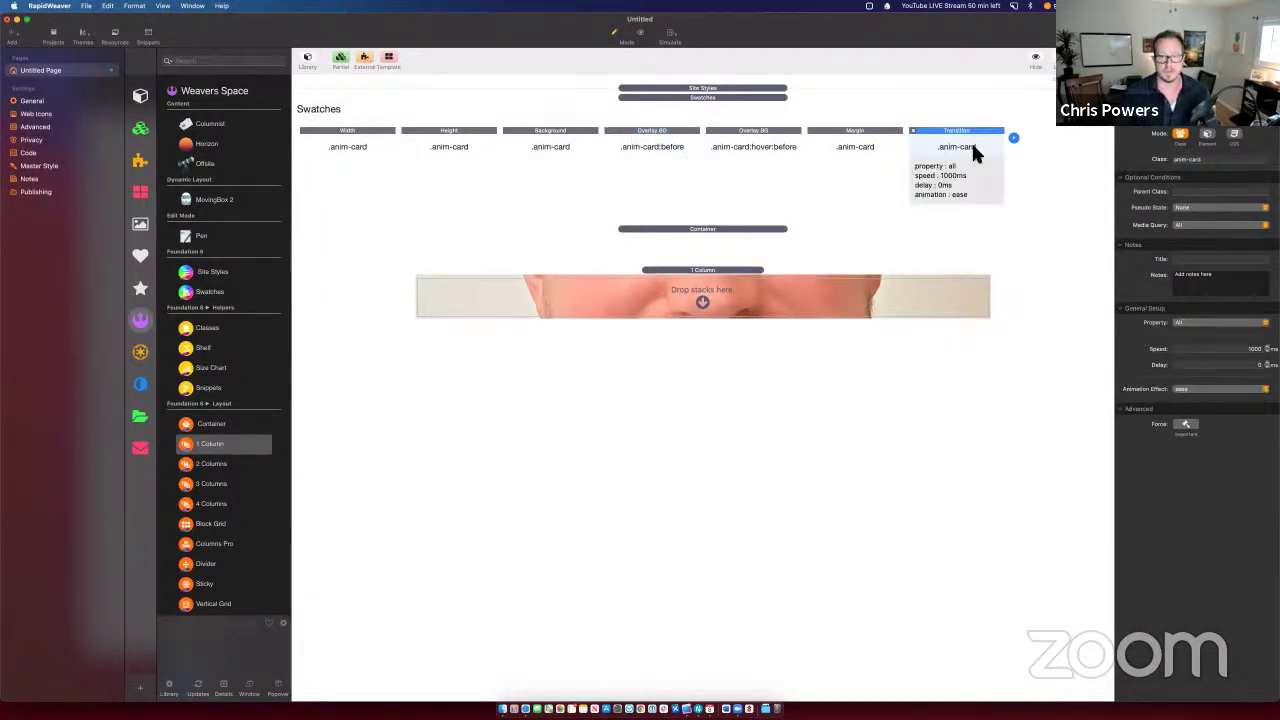
{"action": "left_click", "coordinate": [1234, 134]}
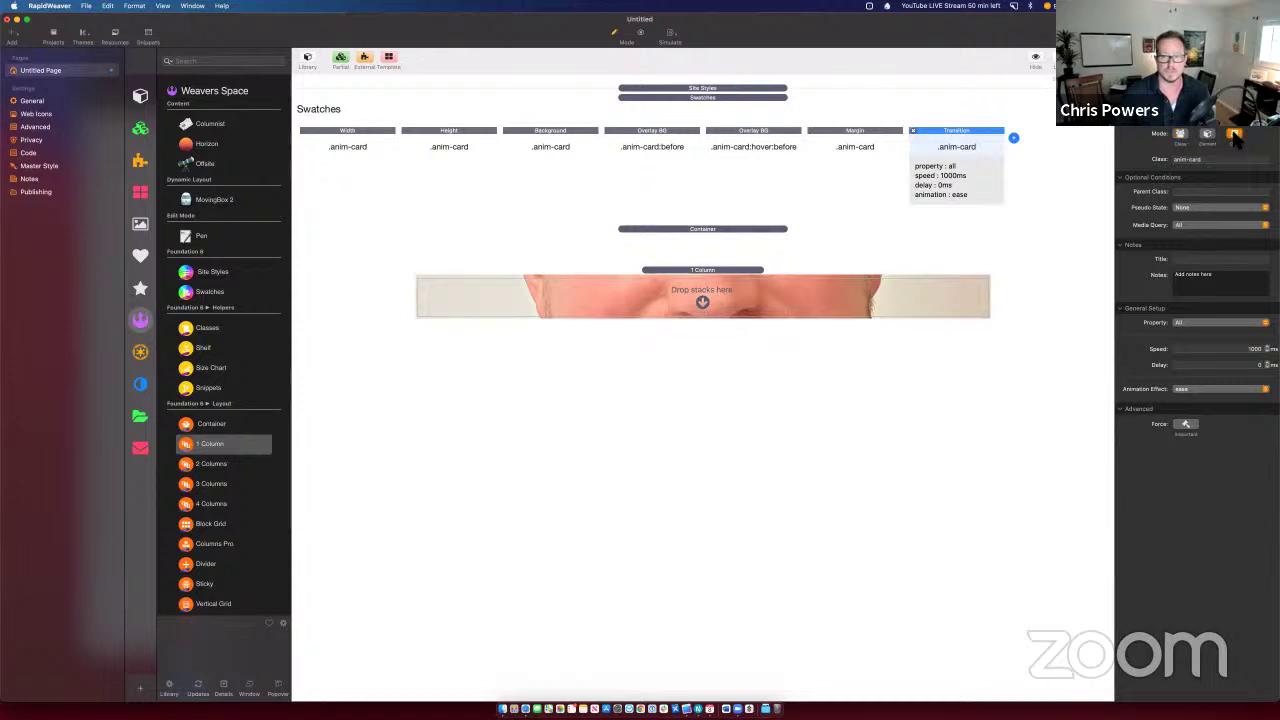
{"action": "left_click", "coordinate": [1181, 135]}
{"action": "left_click", "coordinate": [1207, 135]}
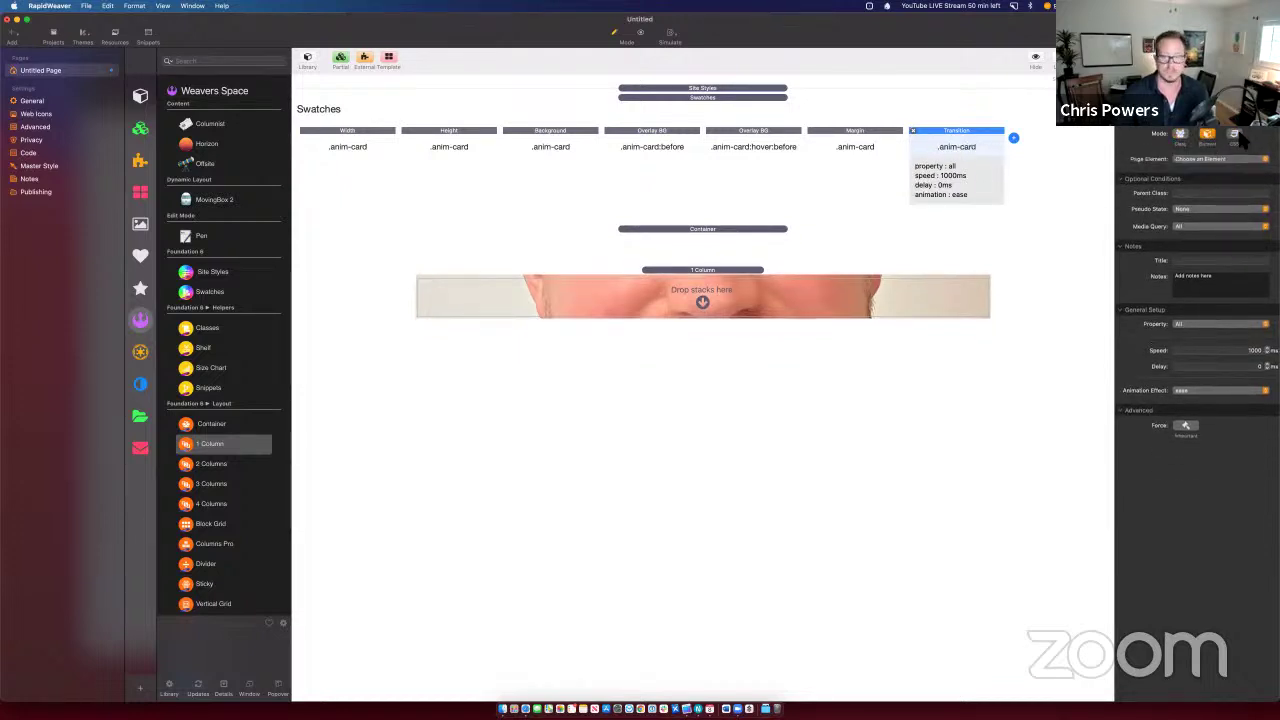
{"action": "left_click", "coordinate": [1236, 135]}
{"action": "left_click_drag", "start_coordinate": [1242, 160], "coordinate": [1128, 168]}
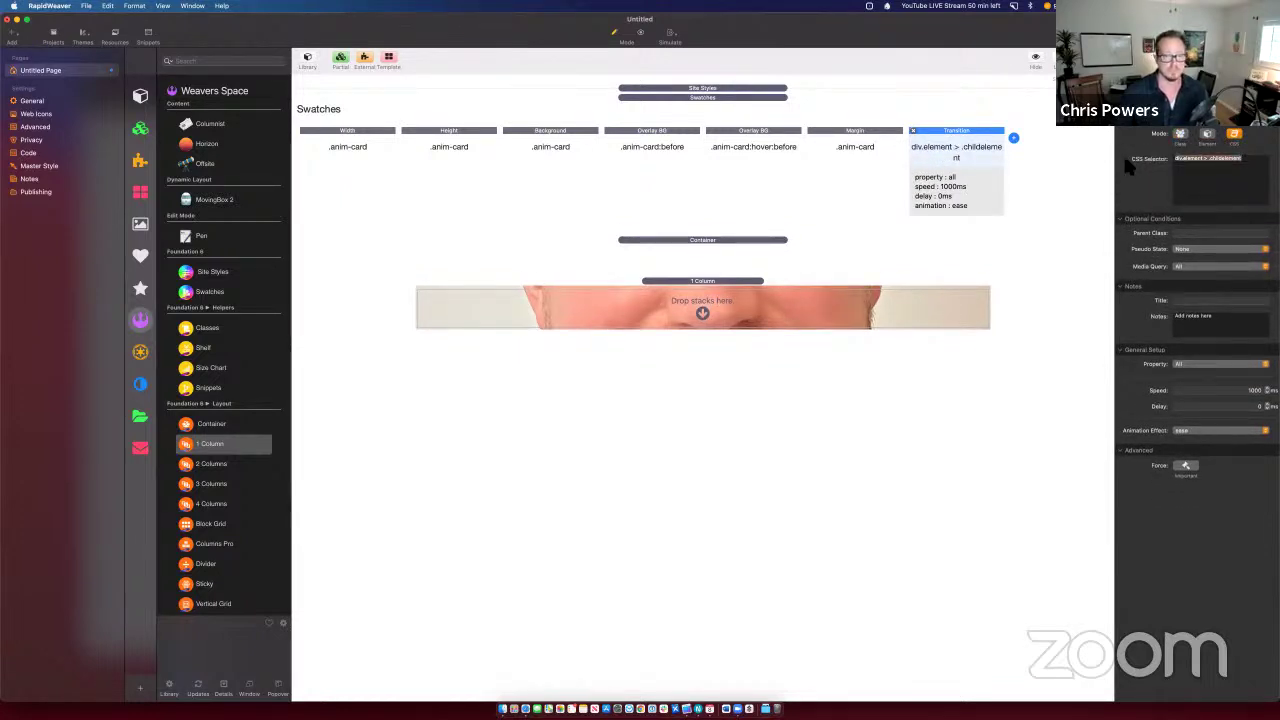
{"action": "type", "text": ".anim"}
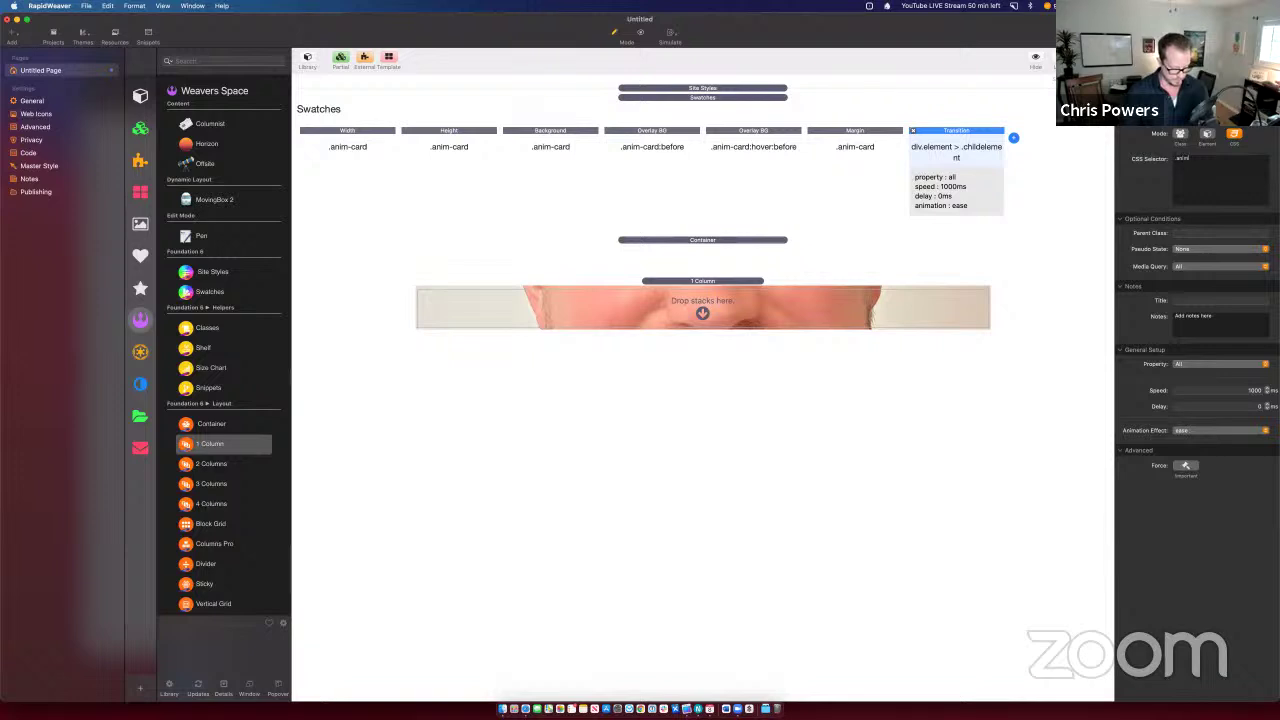
{"action": "type", "text": "-card:hov"}
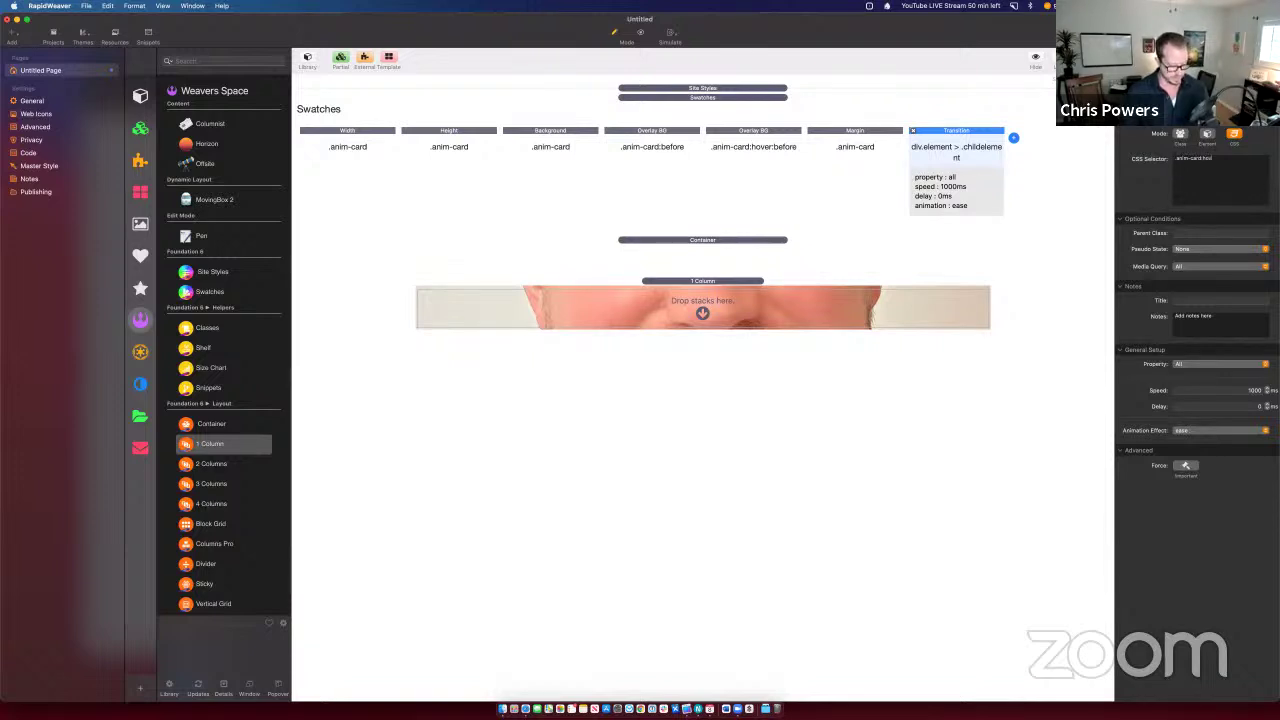
{"action": "type", "text": "er"}
Step: Reload the page preview in Safari, examine the overlay's hover transition, and switch back to RapidWeaver
{"action": "key", "text": "super+Tab"}
{"action": "key", "text": "super+r"}
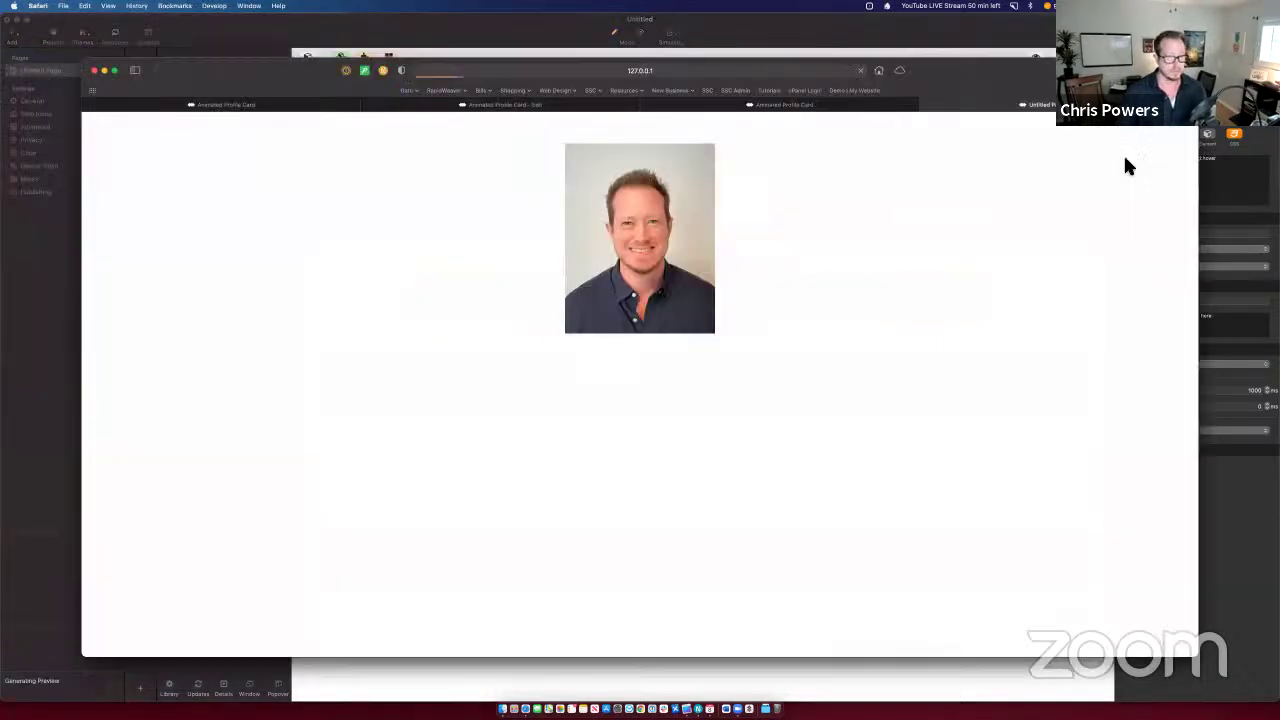
{"action": "key", "text": "super+Tab"}
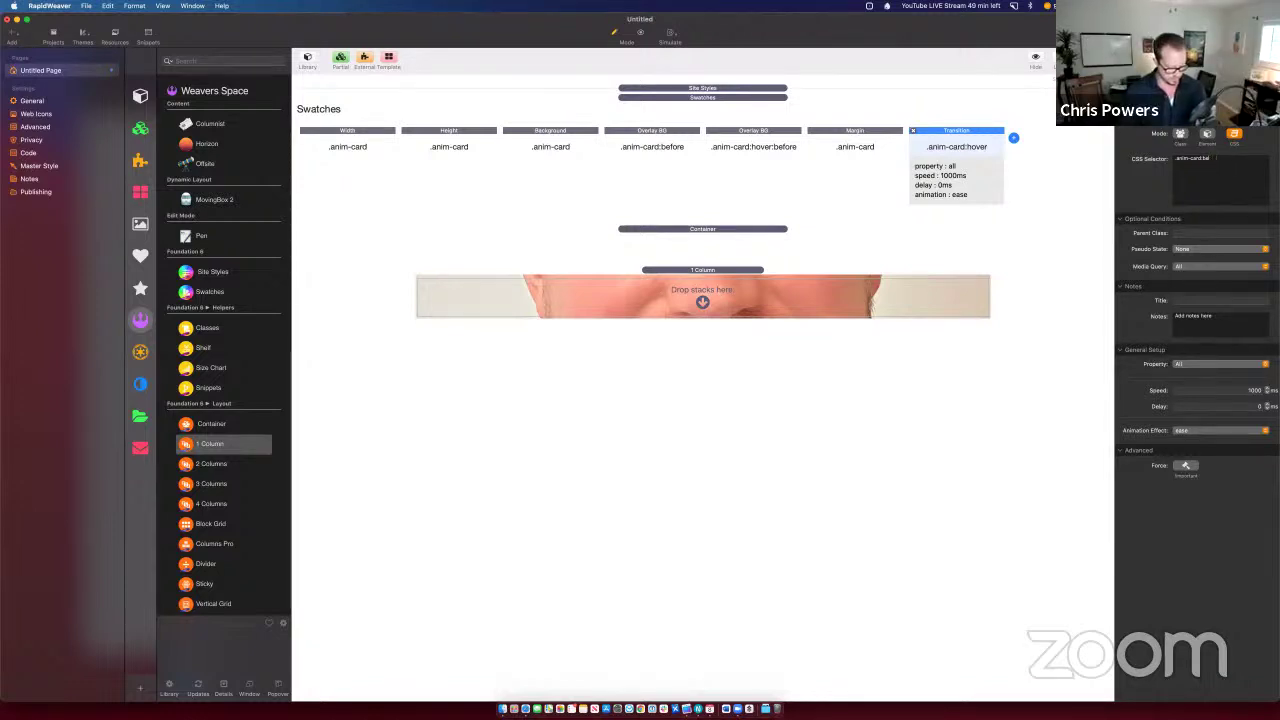
Step: Complete the Transition swatch's CSS selector as .anim-card:before and check the card's hover overlay in the Safari preview
{"action": "type", "text": "ore"}
{"action": "key", "text": "super+shift+r"}
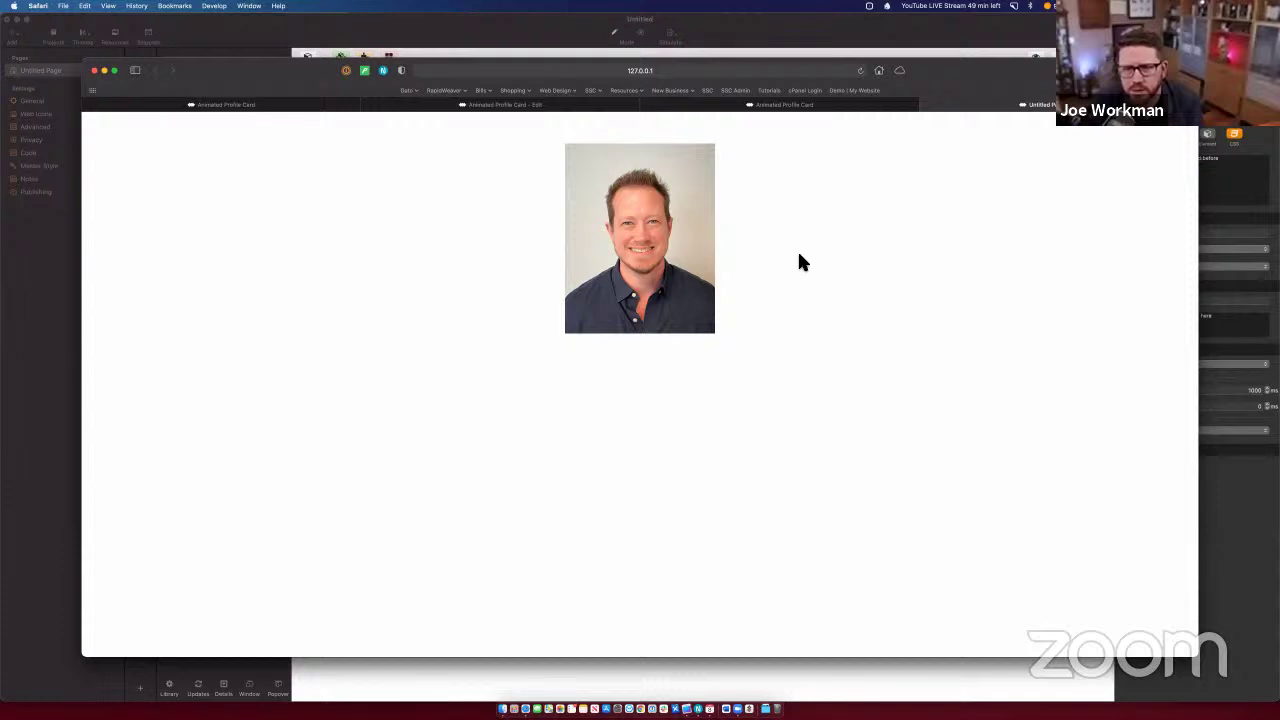
{"action": "key", "text": "super+Tab"}
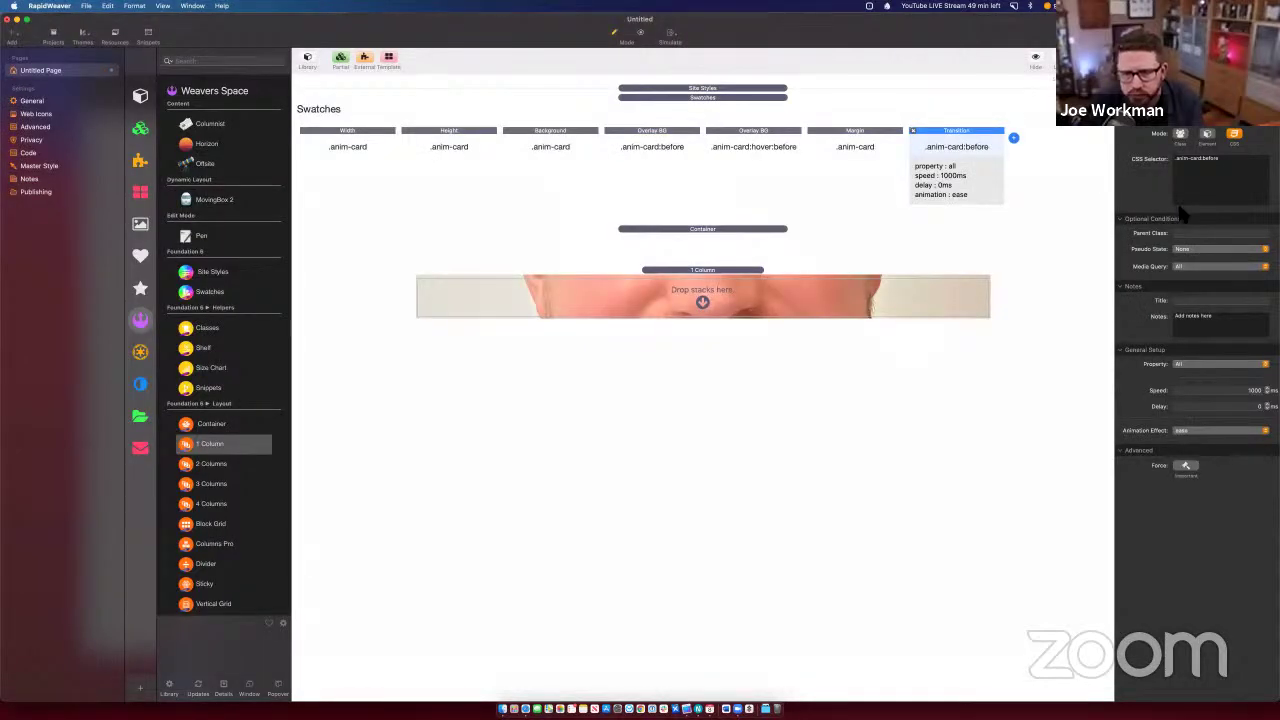
Step: Try the Transition swatch in Class mode with the Before pseudo state and check the hover overlay in the Safari preview
{"action": "left_click", "coordinate": [1182, 134]}
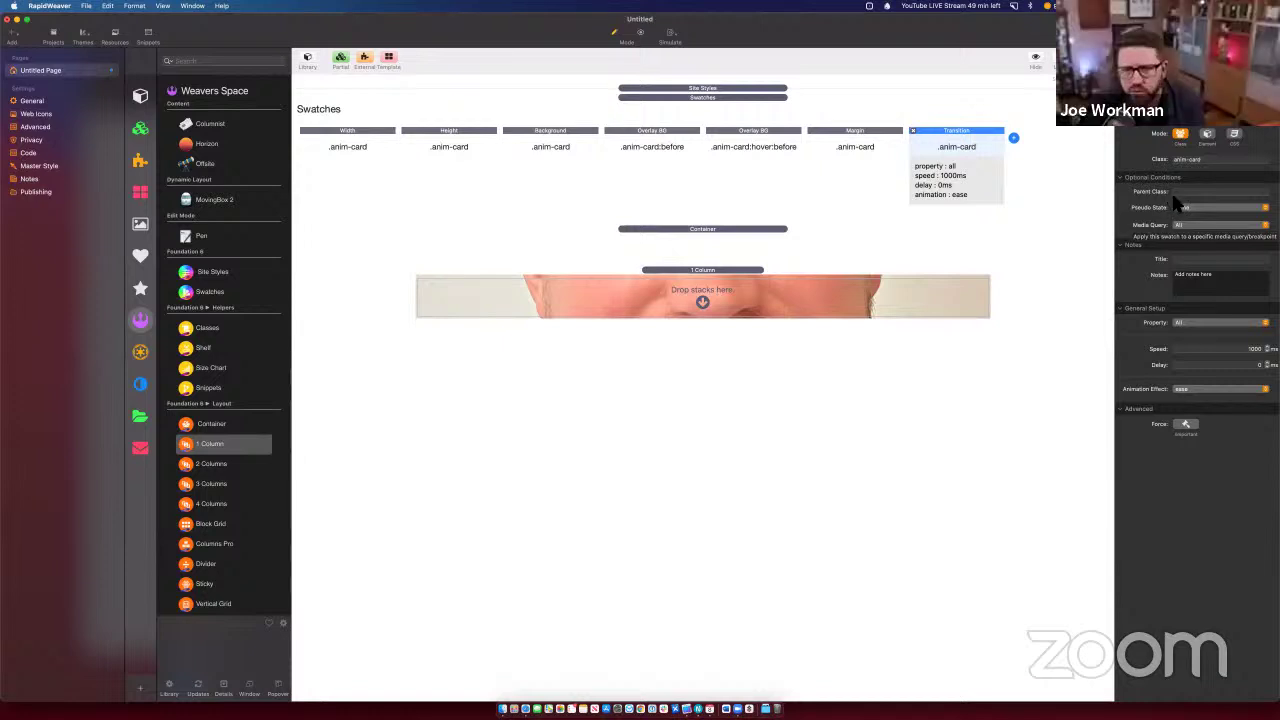
{"action": "left_click", "coordinate": [1190, 208]}
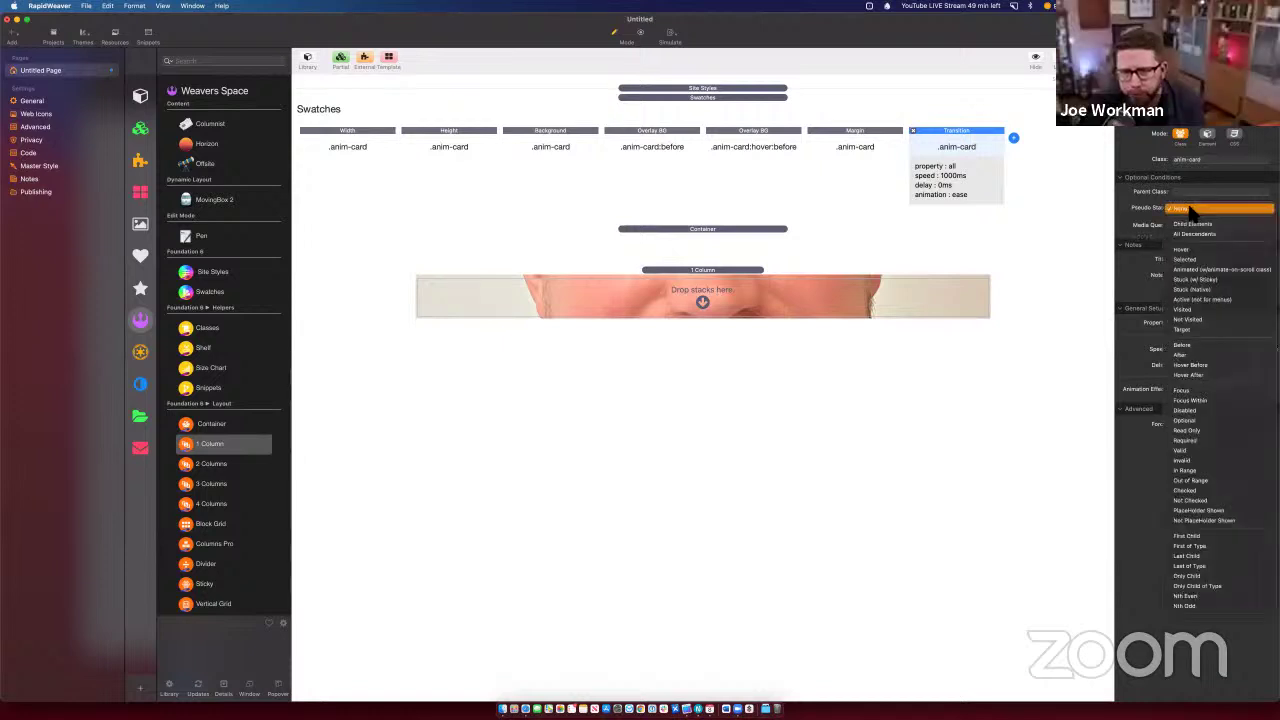
{"action": "left_click", "coordinate": [1188, 345]}
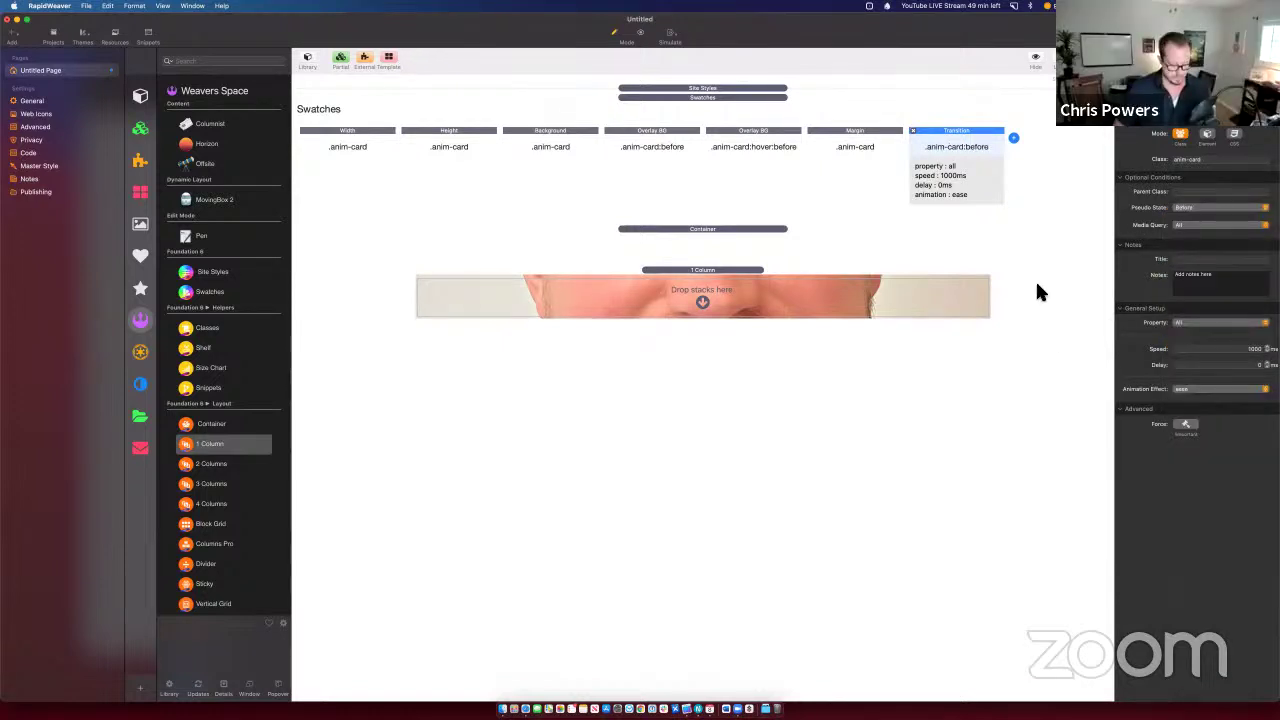
{"action": "key", "text": "super+Tab"}
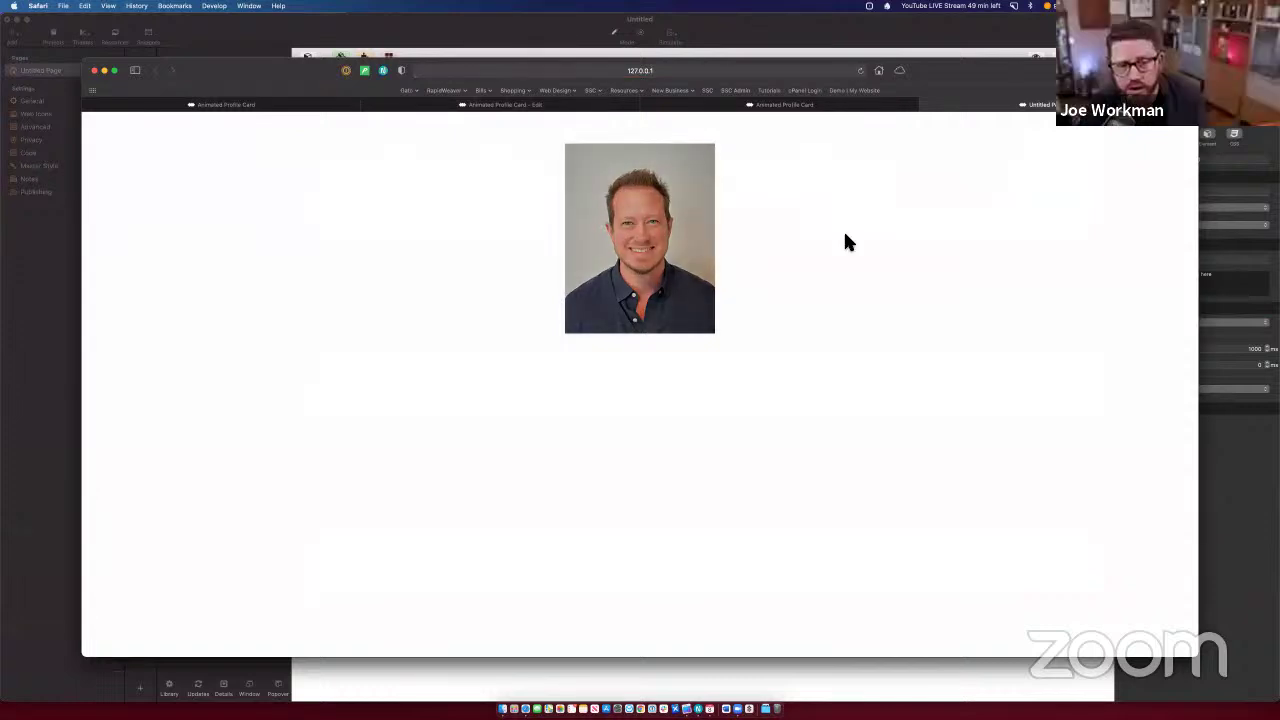
{"action": "key", "text": "super+Tab"}
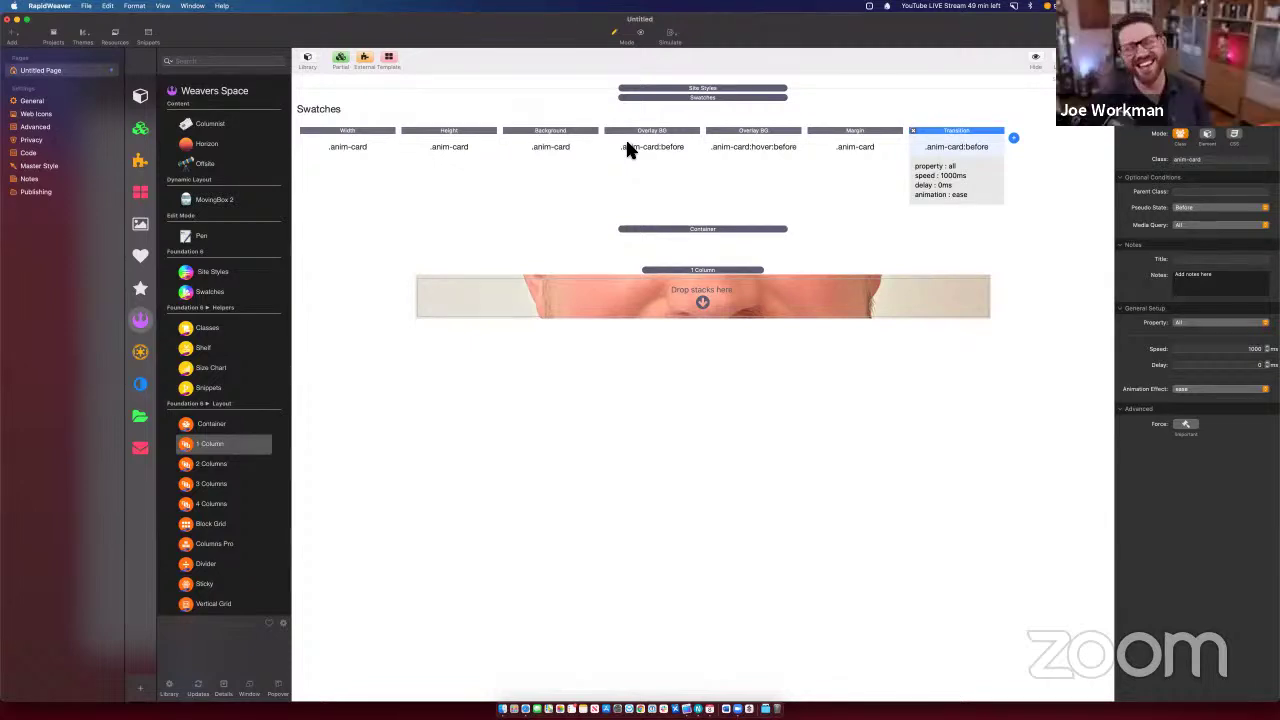
Step: Compare the settings of the first Overlay BG swatch with those of the Transition swatch
{"action": "left_click", "coordinate": [681, 144]}
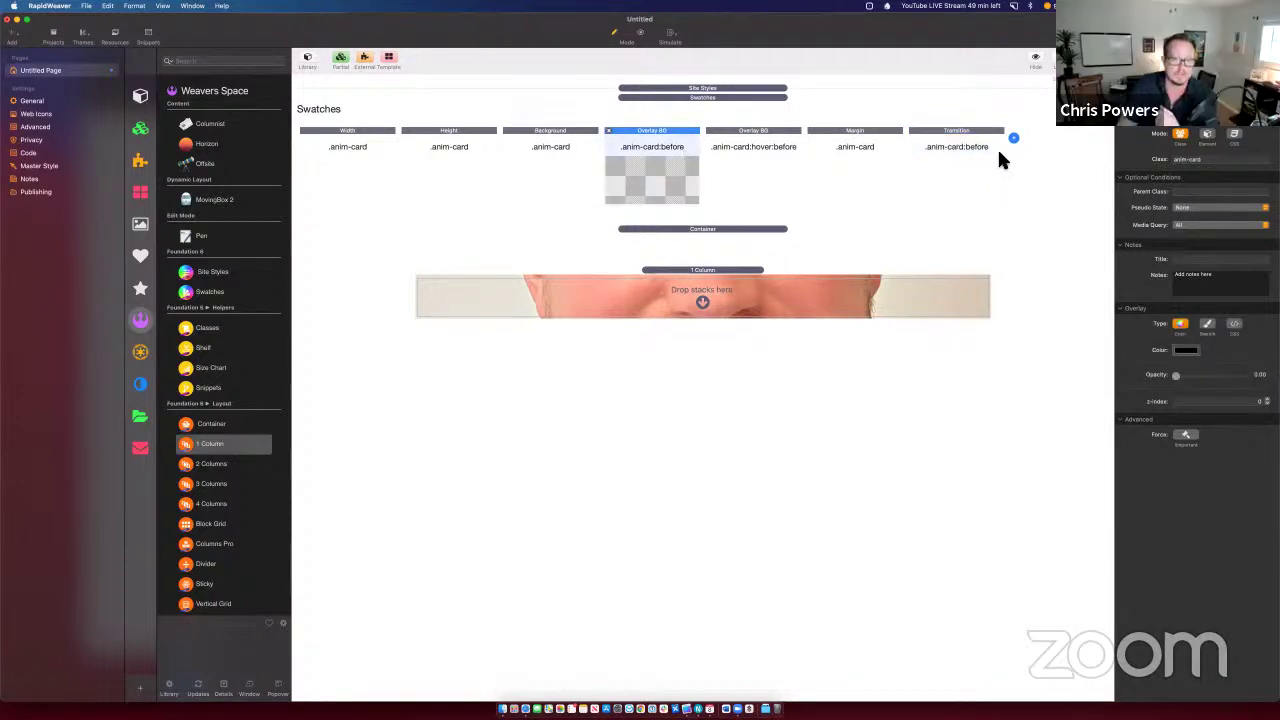
{"action": "left_click", "coordinate": [966, 148]}
{"action": "left_click", "coordinate": [674, 141]}
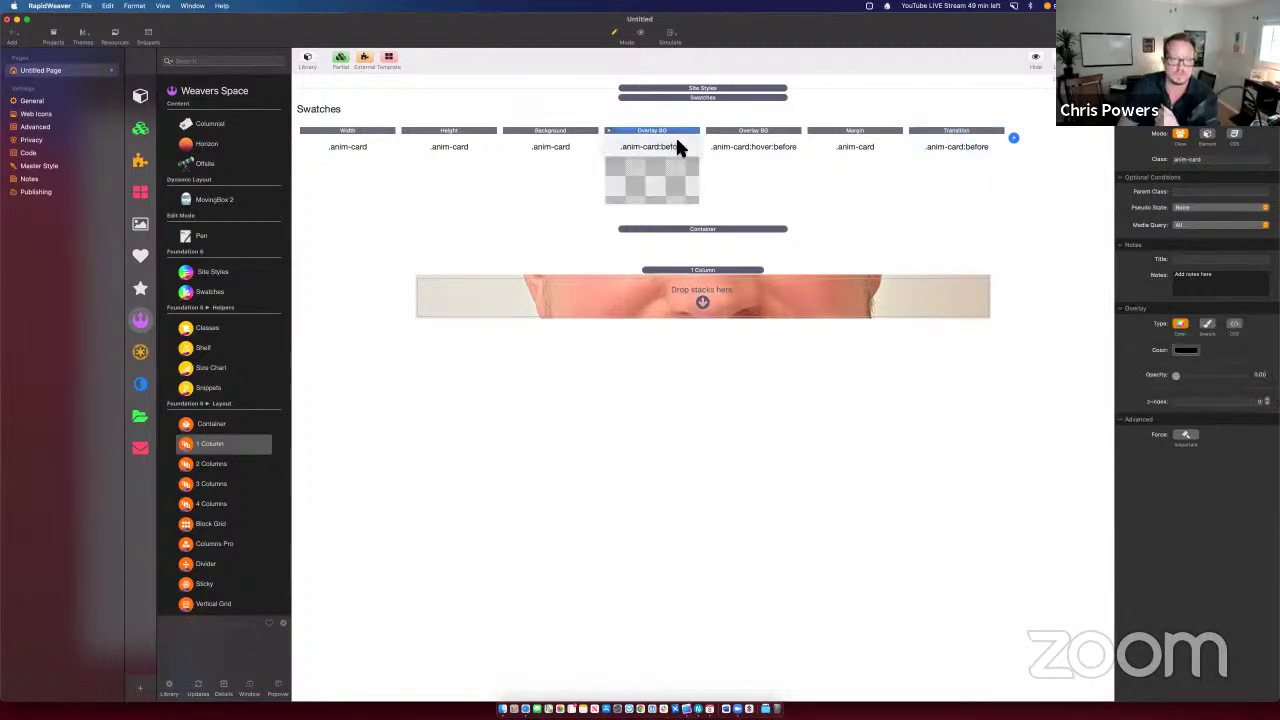
{"action": "left_click", "coordinate": [968, 143]}
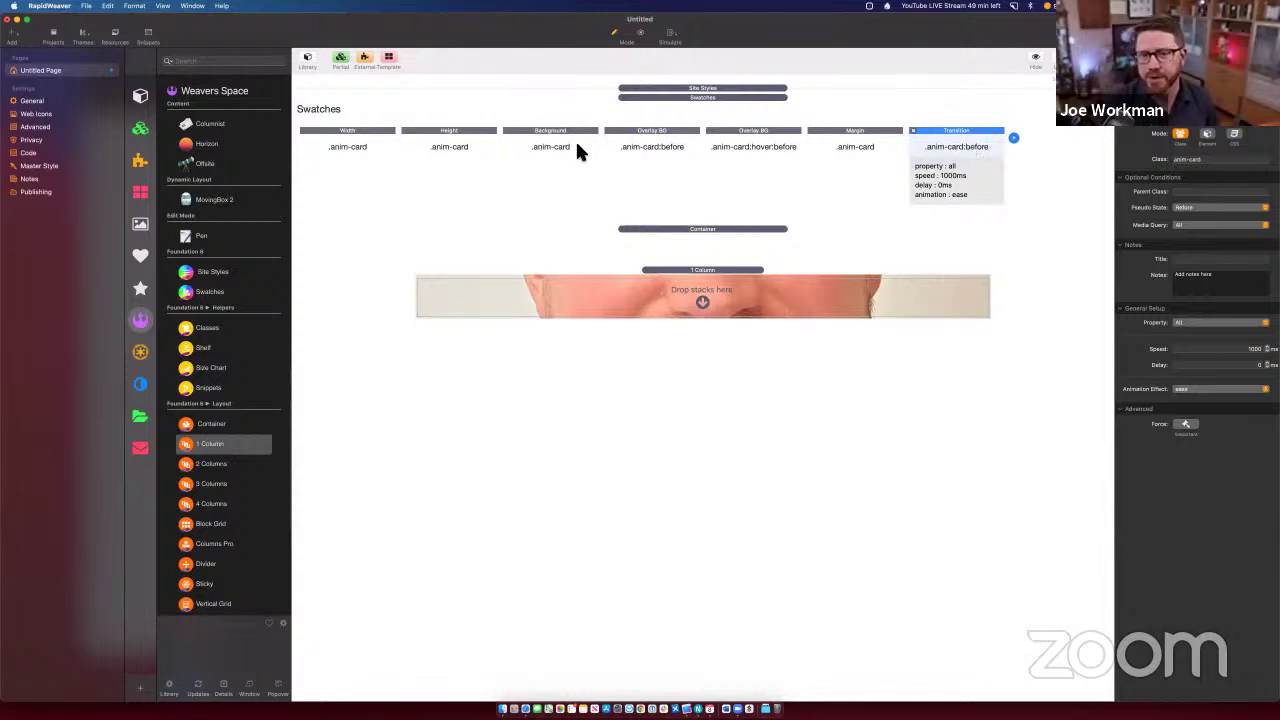
{"action": "left_click", "coordinate": [639, 146]}
{"action": "left_click", "coordinate": [961, 156]}
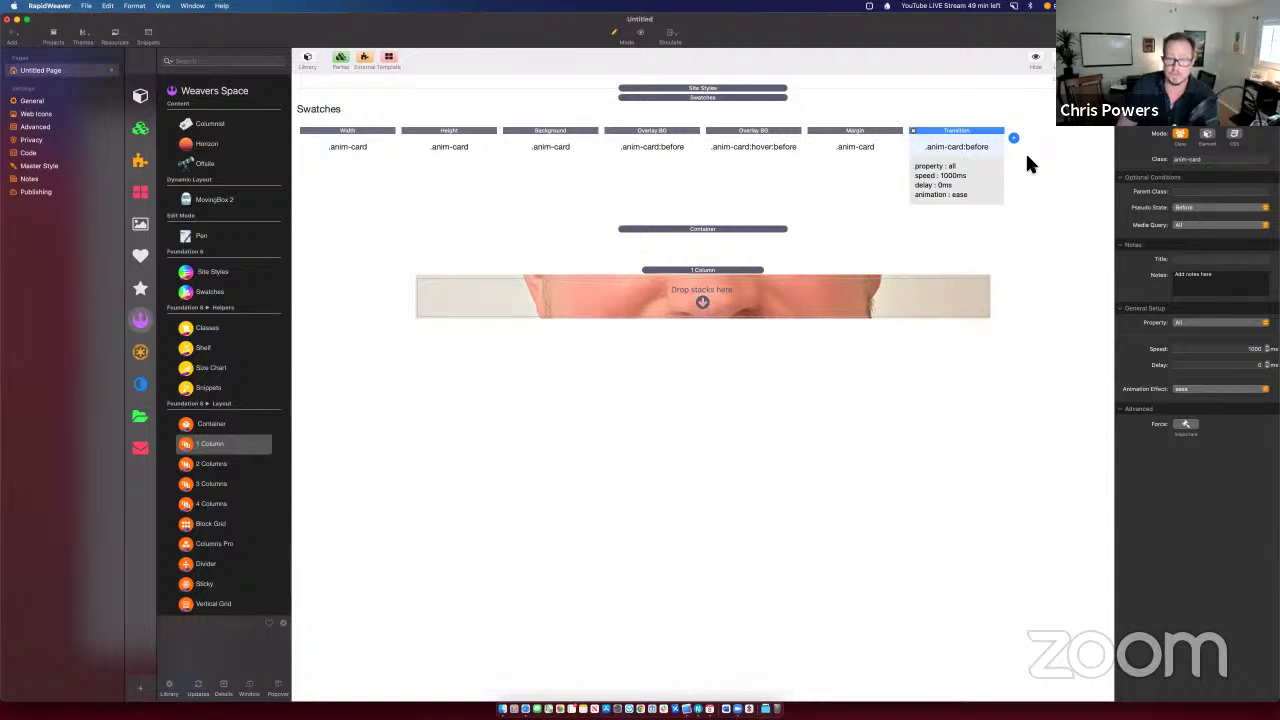
Step: Switch the Transition swatch back to CSS mode and check the card in the Safari preview
{"action": "left_click", "coordinate": [1234, 136]}
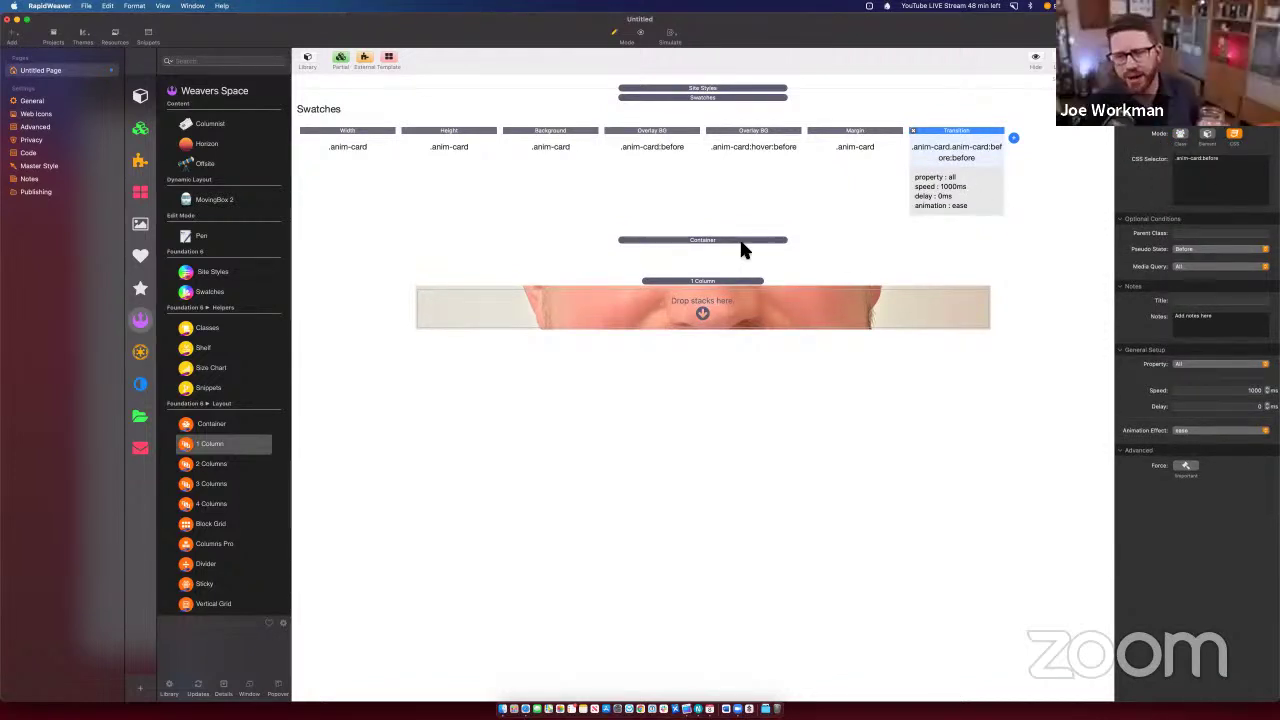
{"action": "key", "text": "super+Tab"}
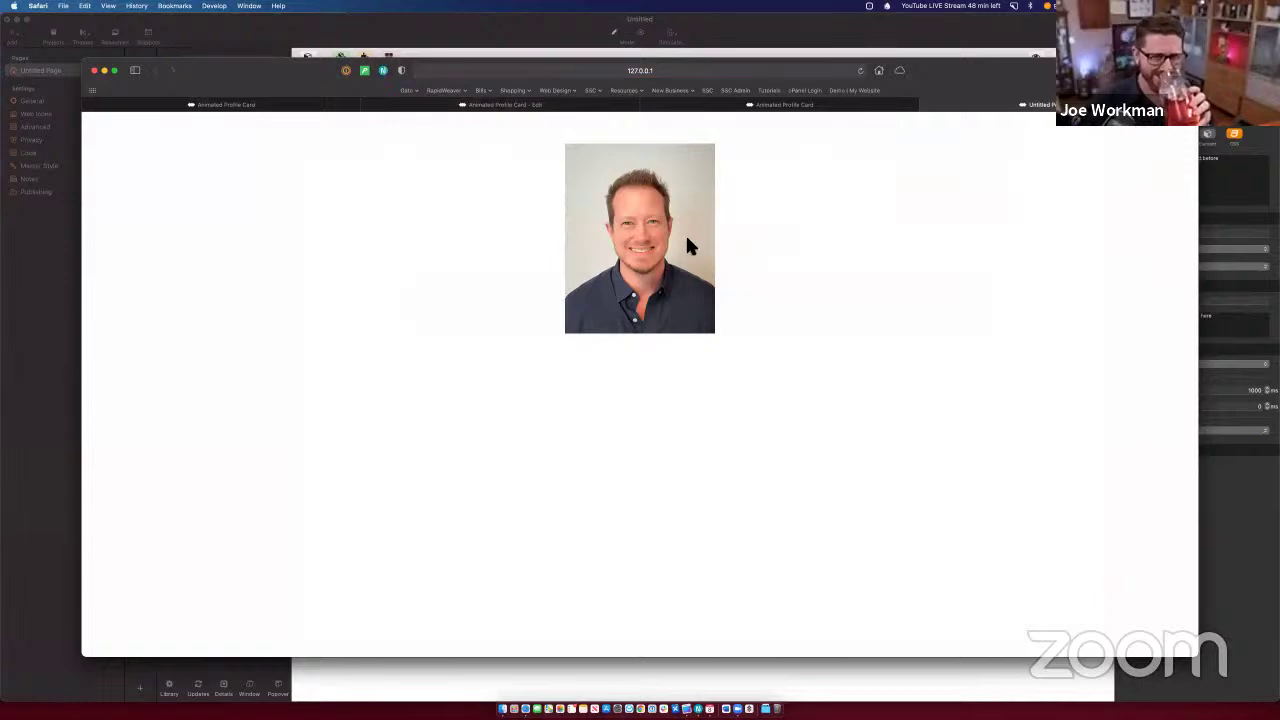
{"action": "key", "text": "super+Tab"}
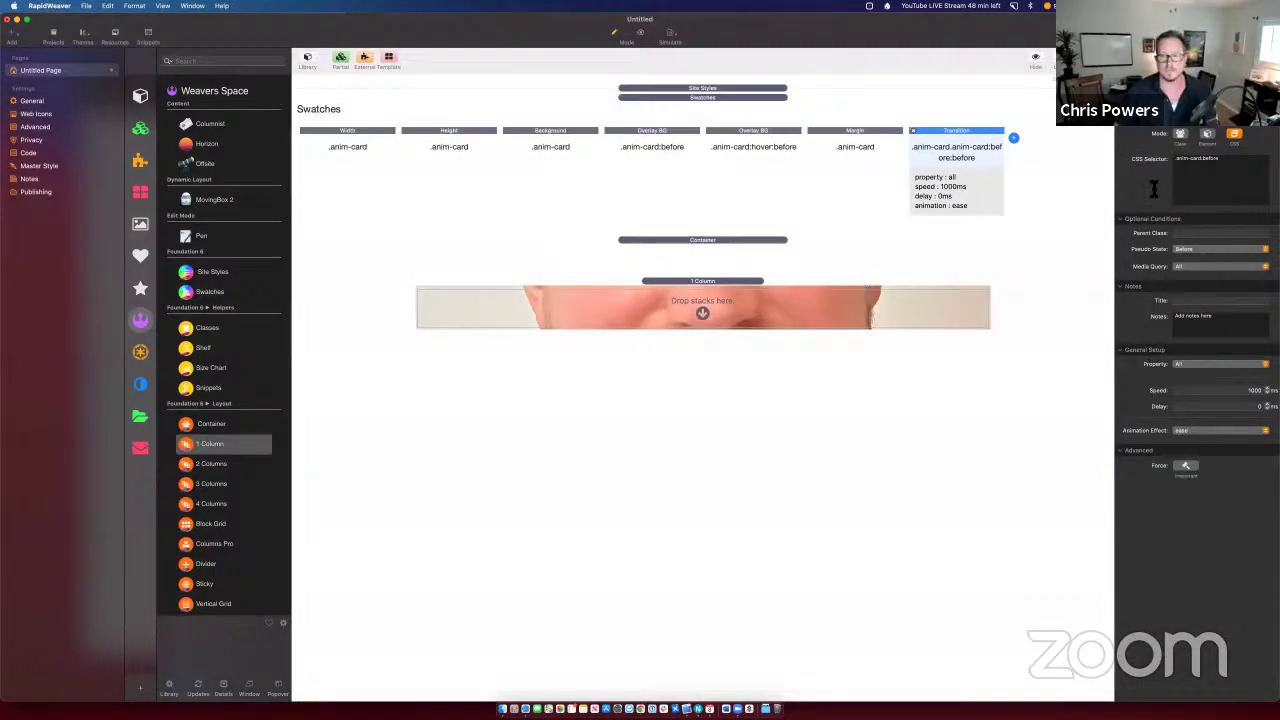
Step: Add a Rounding swatch with the class anim-card after the Transition swatch and check the card's corners in the Safari preview
{"action": "left_click", "coordinate": [1080, 171]}
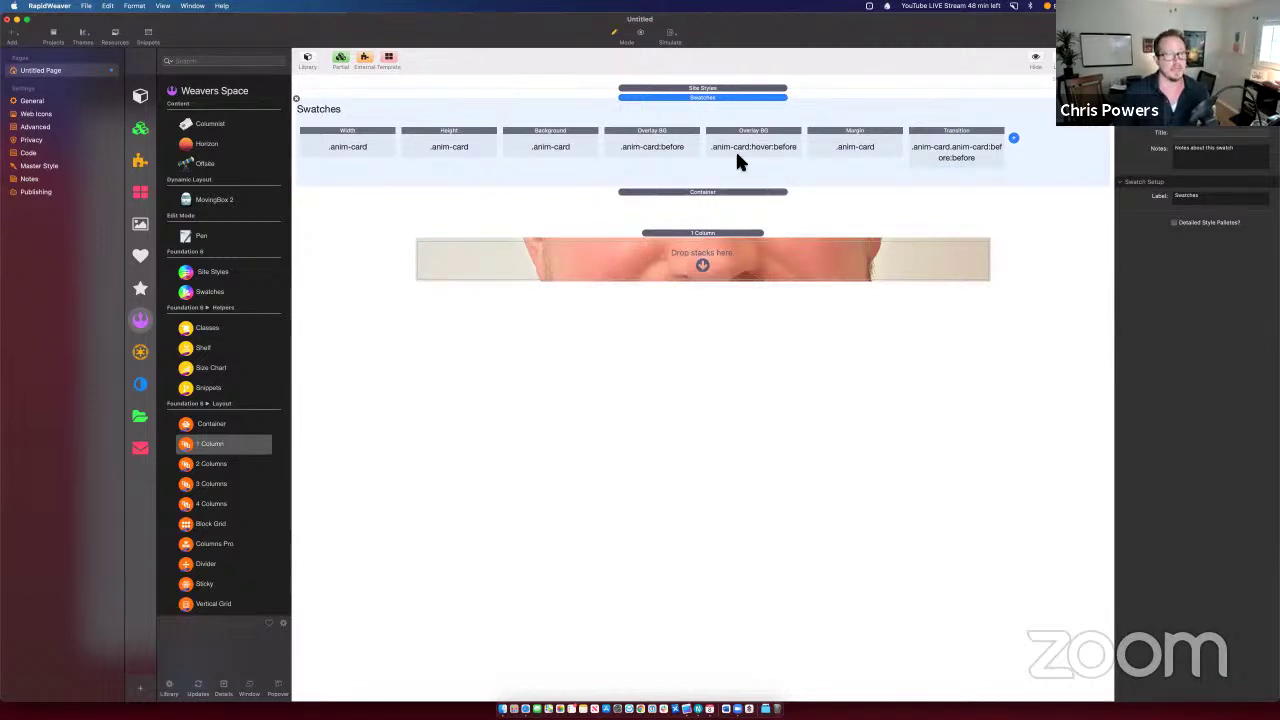
{"action": "left_click", "coordinate": [1013, 137]}
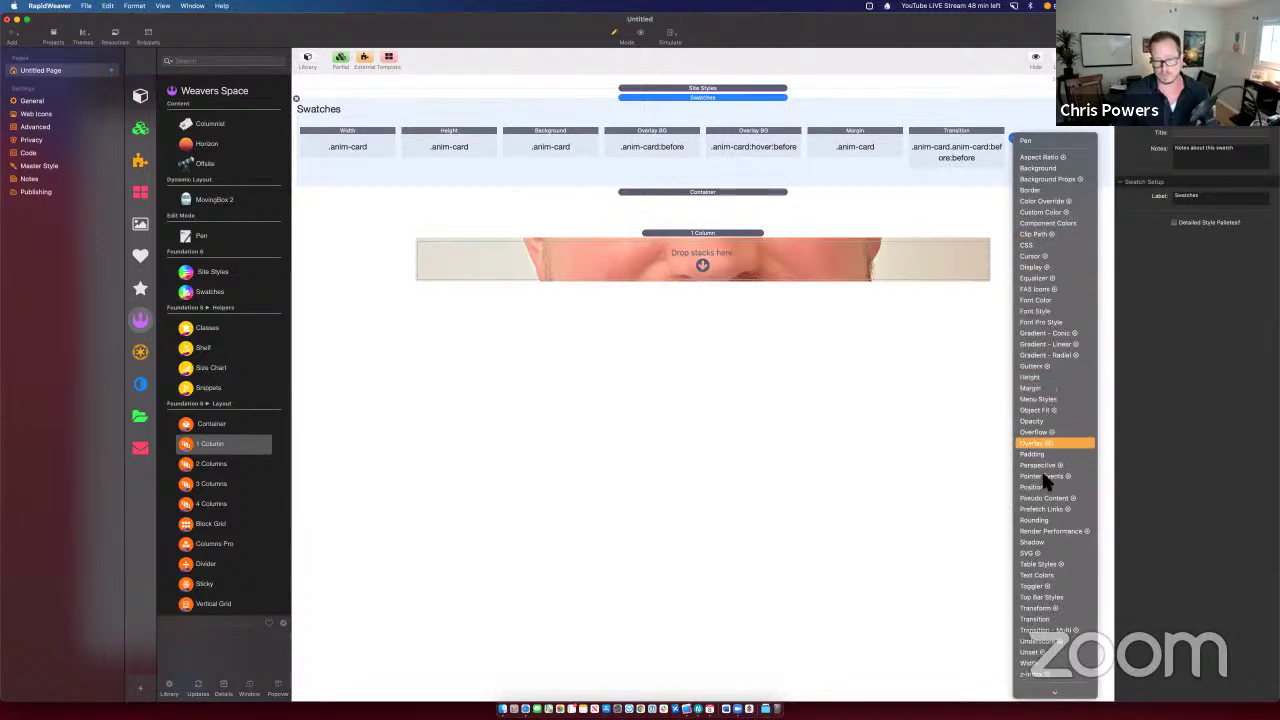
{"action": "left_click", "coordinate": [1041, 519]}
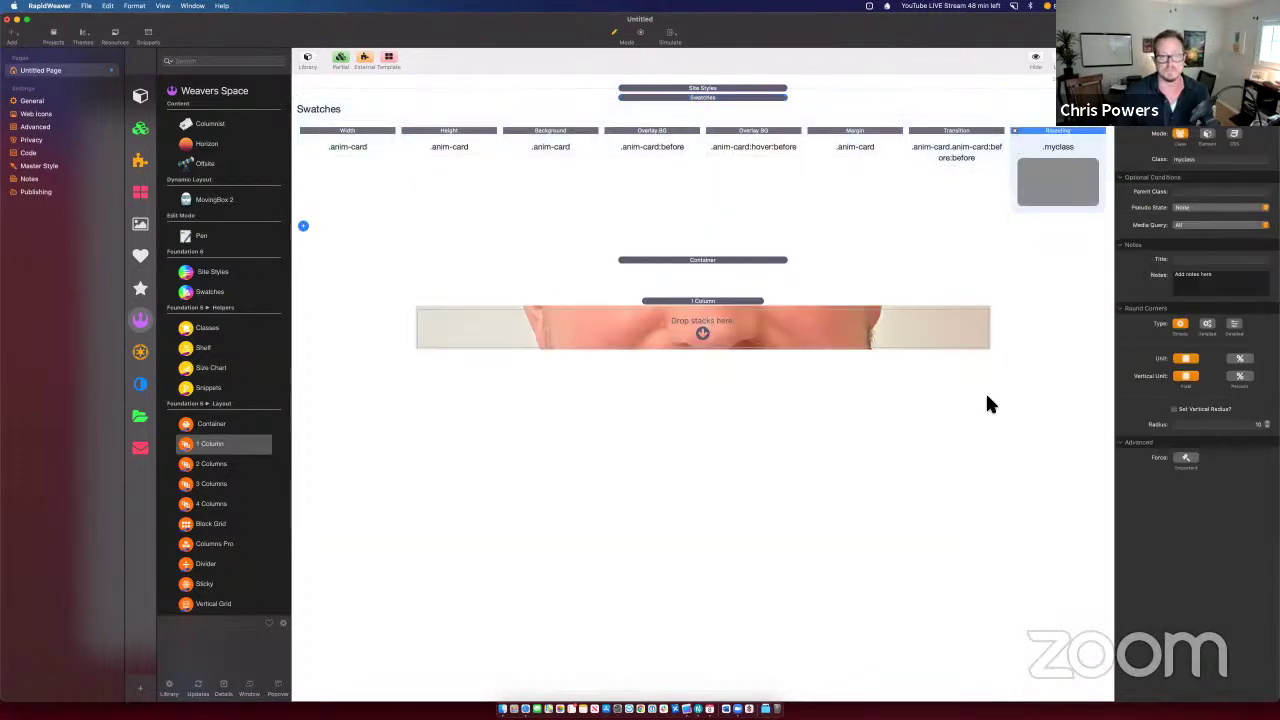
{"action": "left_click", "coordinate": [1200, 159]}
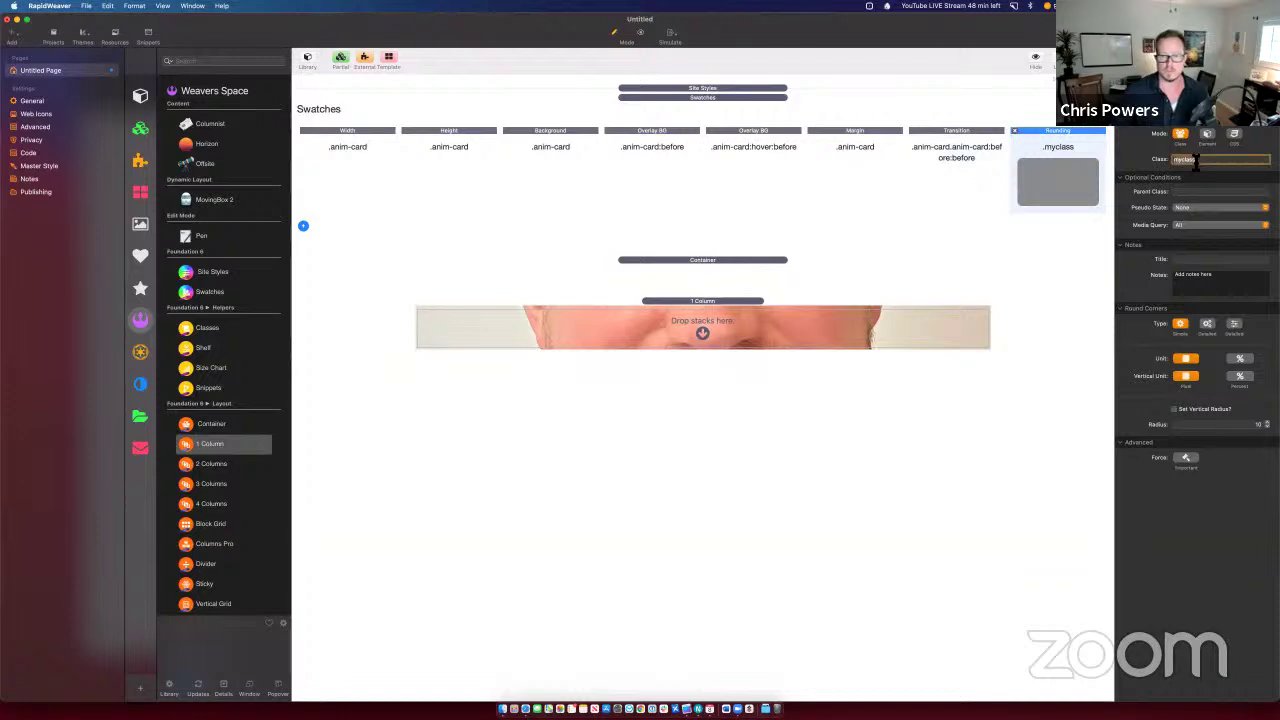
{"action": "type", "text": "anim-card"}
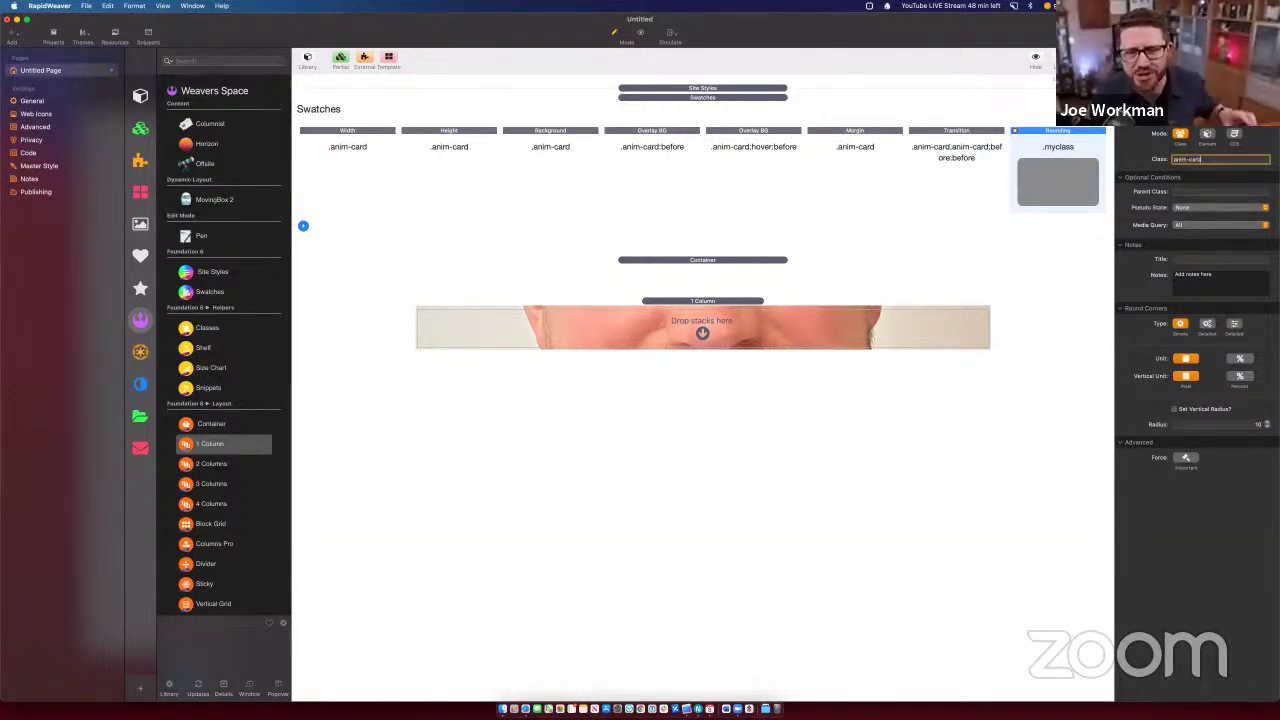
{"action": "key", "text": "Return"}
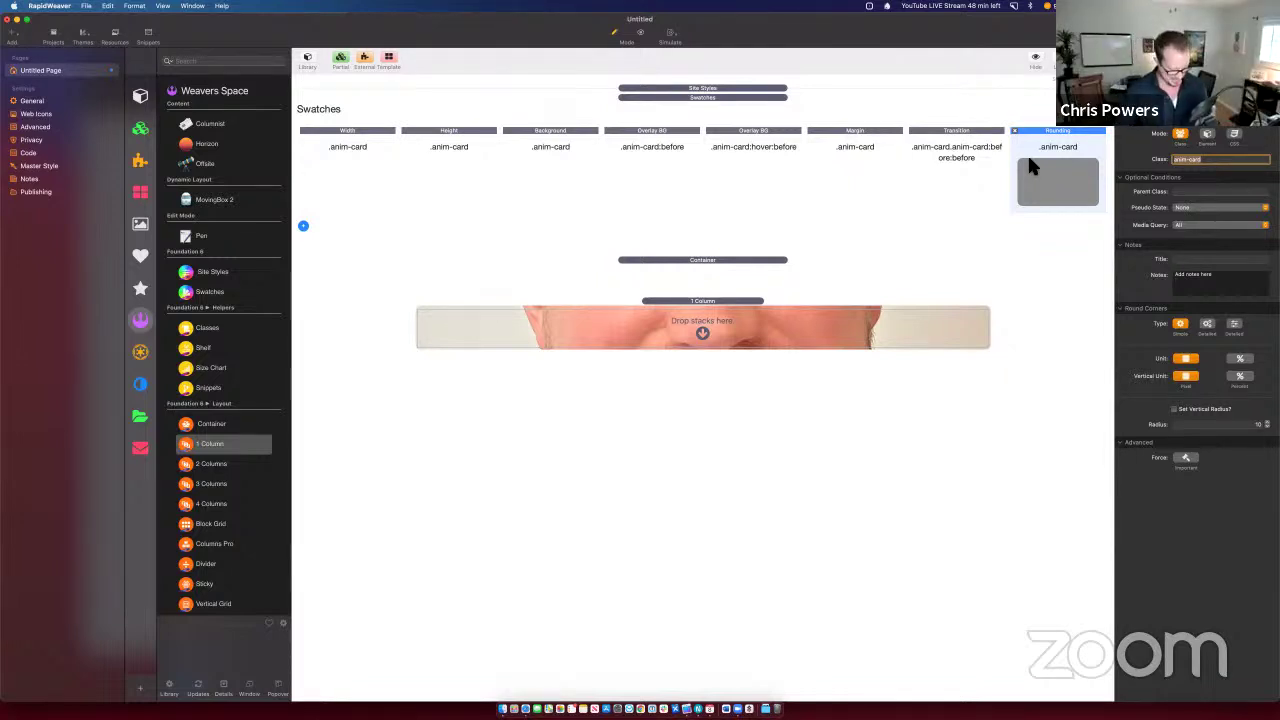
{"action": "key", "text": "super+alt+p"}
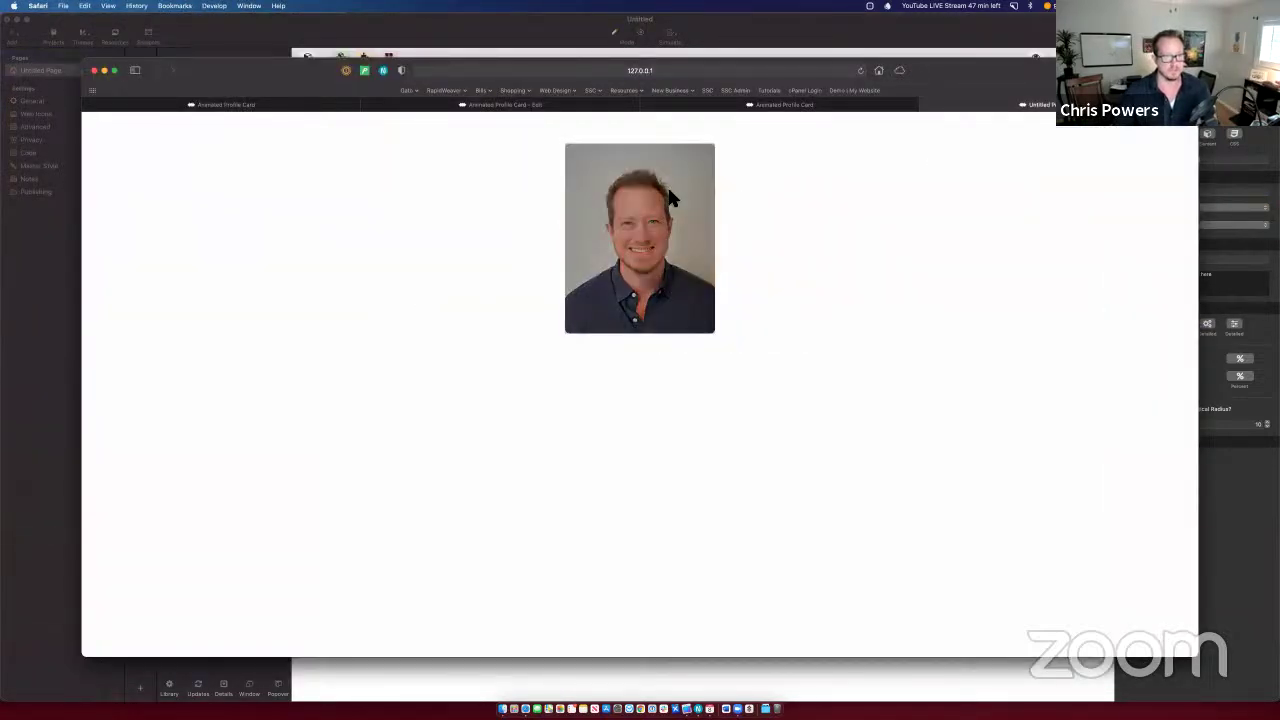
{"action": "key", "text": "super+Tab"}
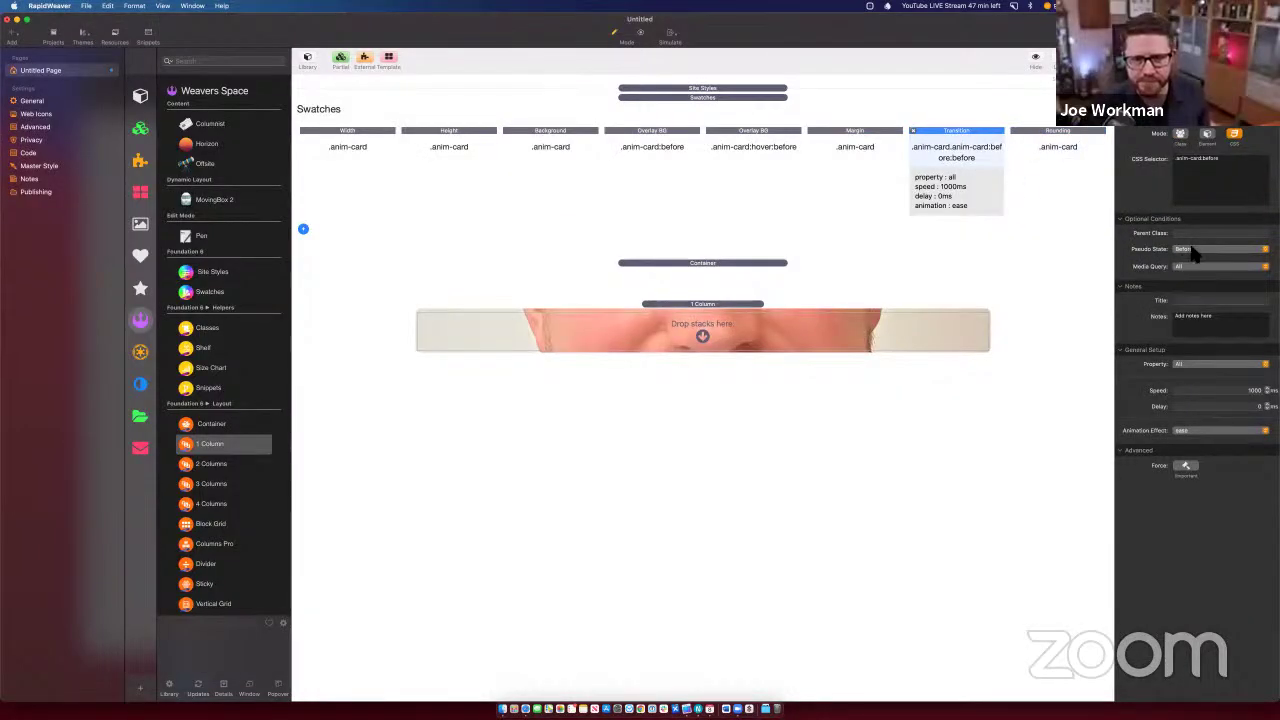
Step: Set the Transition swatch's pseudo state to None and test the hover overlay in the Safari preview
{"action": "left_click", "coordinate": [1220, 249]}
{"action": "left_click", "coordinate": [1185, 249]}
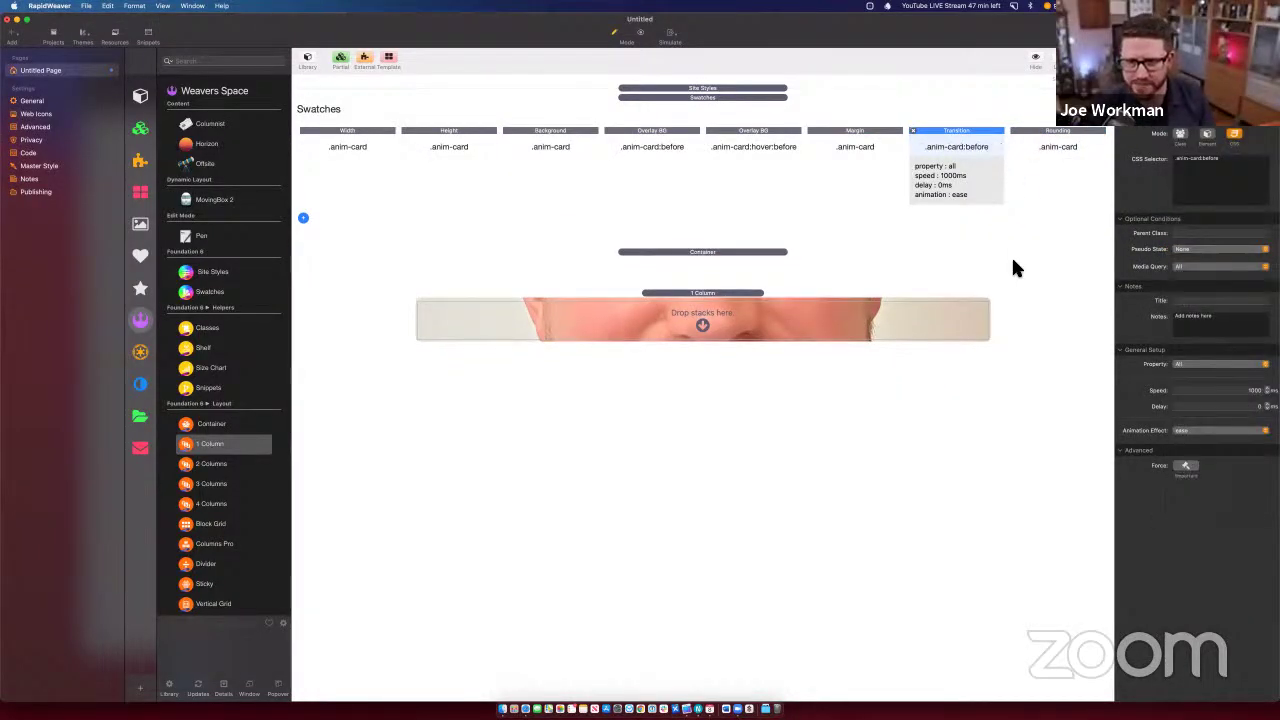
{"action": "key", "text": "super+Tab"}
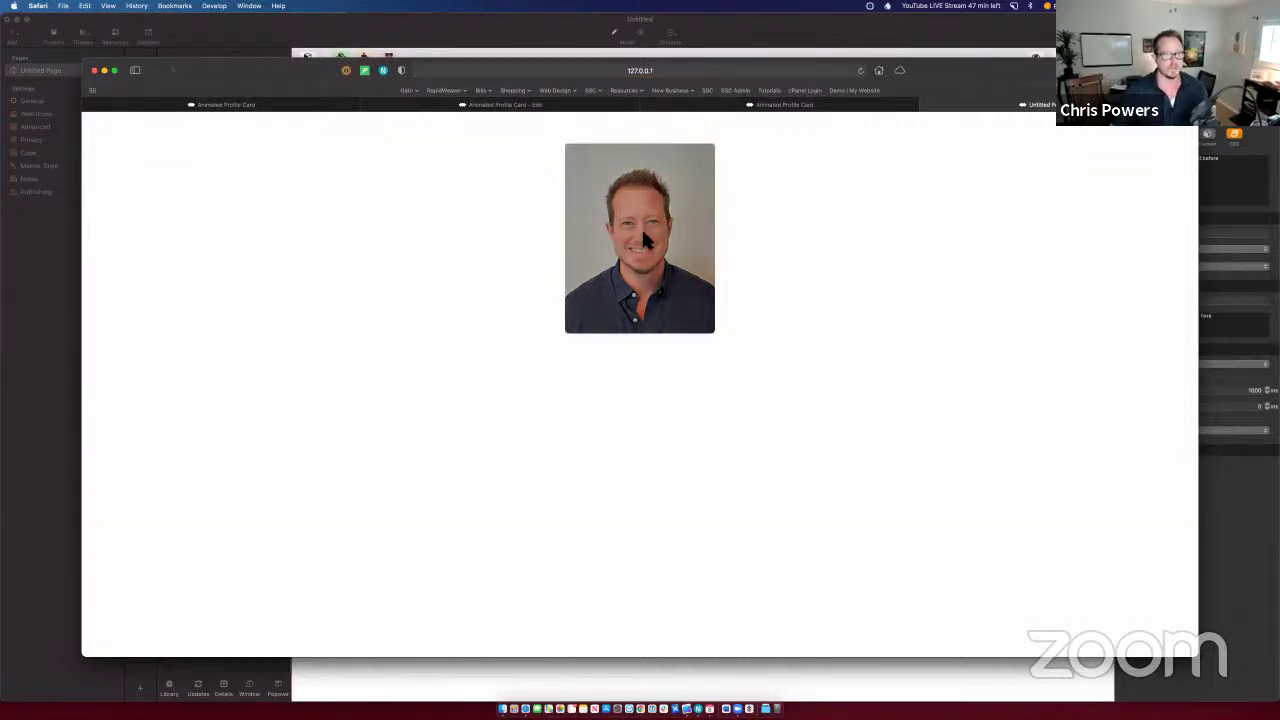
{"action": "key", "text": "super+Tab"}
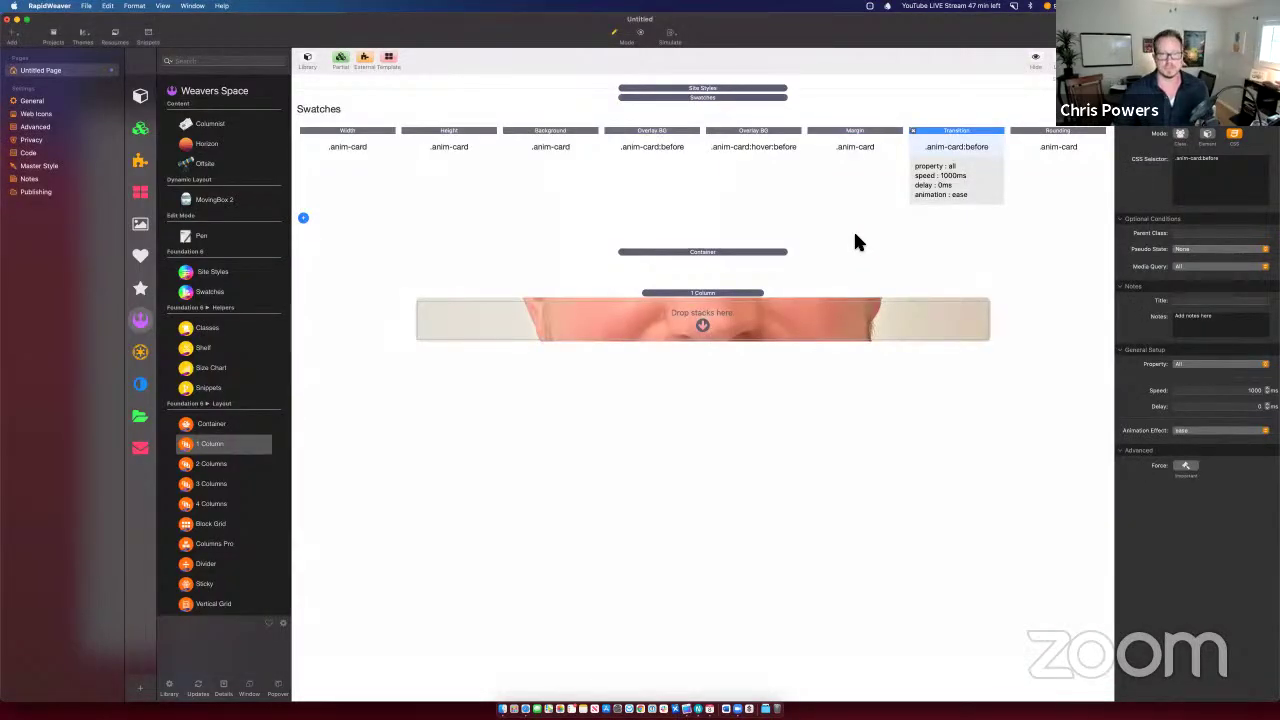
Step: Duplicate the Rounding swatch and switch the copy to CSS mode
{"action": "left_click", "coordinate": [1064, 133]}
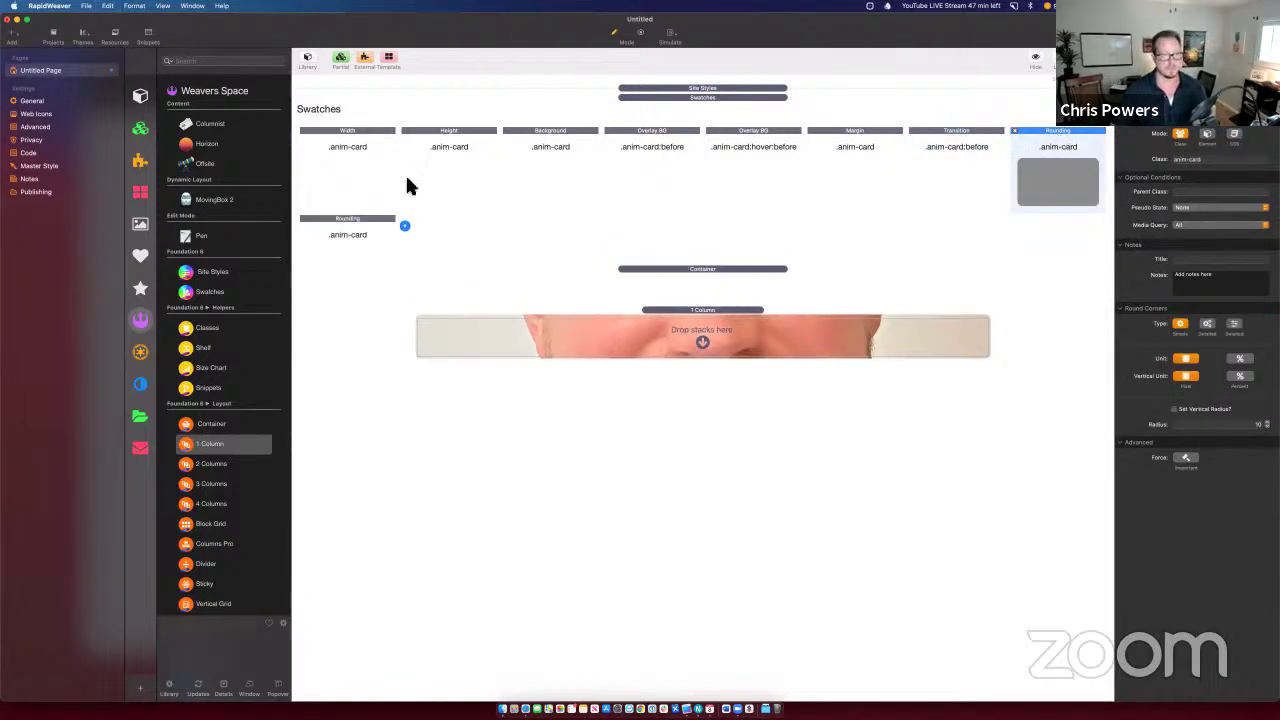
{"action": "left_click", "coordinate": [349, 221]}
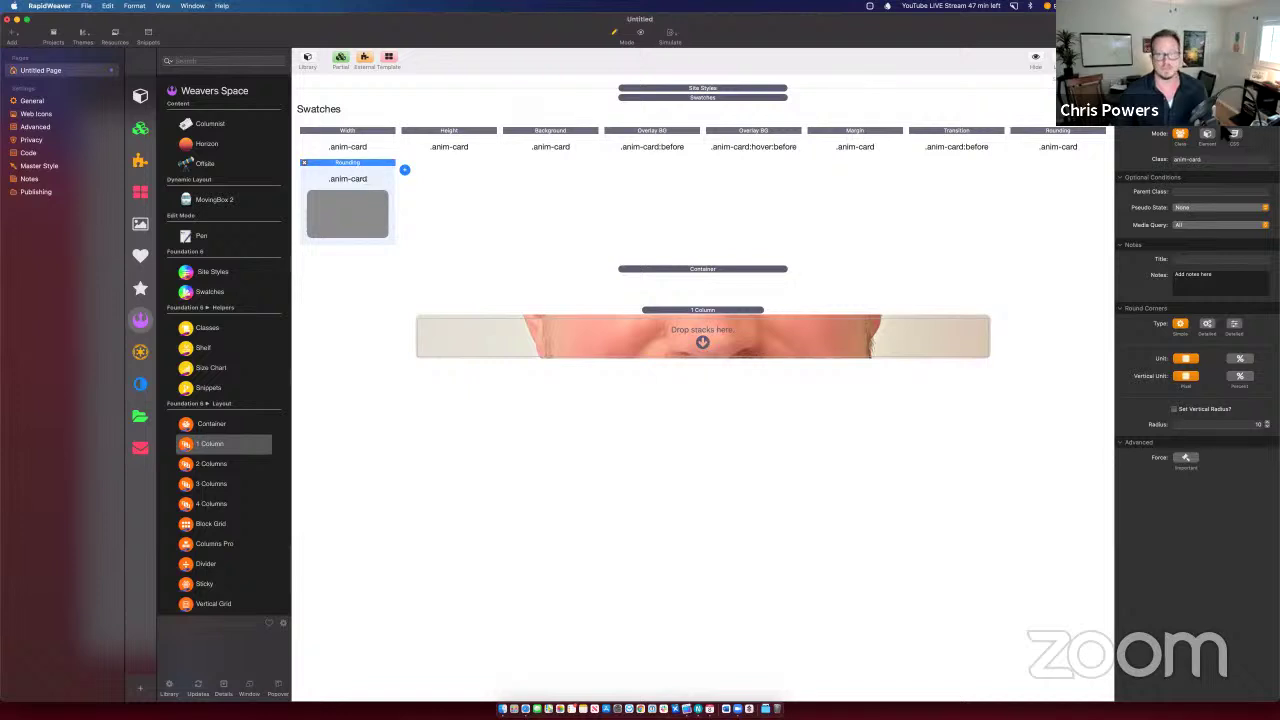
{"action": "left_click", "coordinate": [1234, 133]}
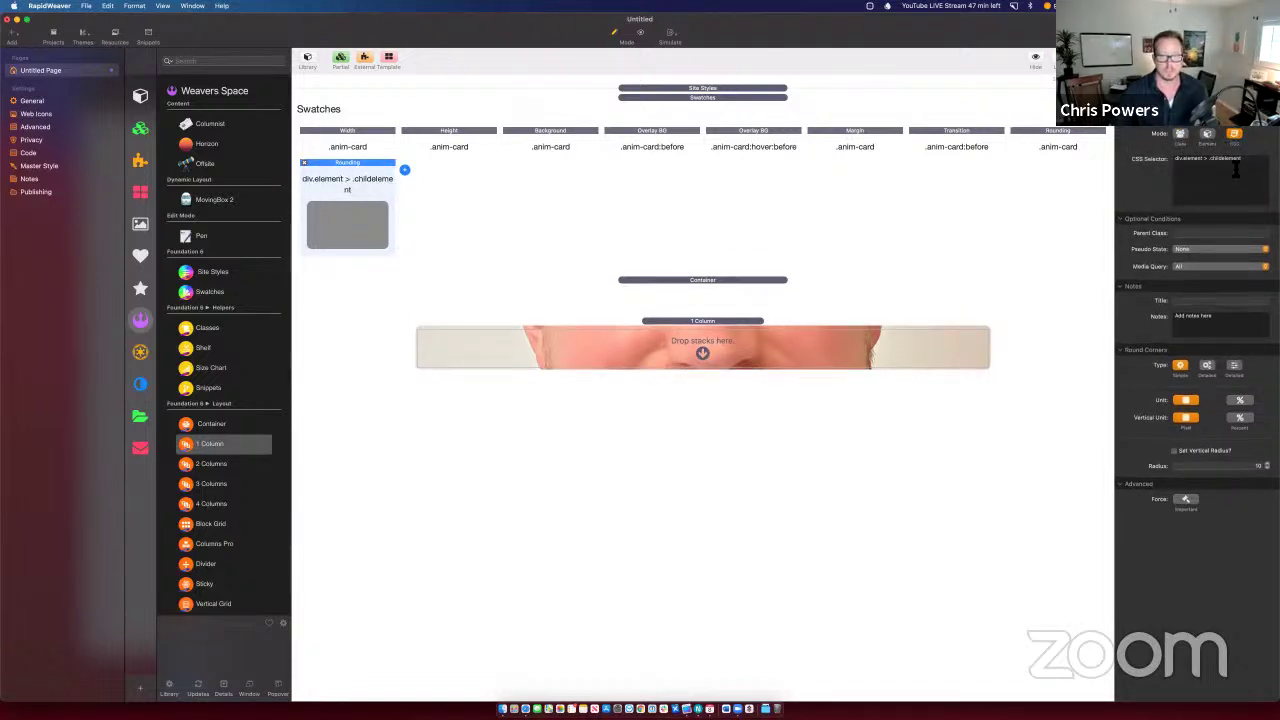
Step: Copy the selector .anim-card:before from the Transition swatch into the second Rounding swatch's CSS selector
{"action": "left_click", "coordinate": [1001, 146]}
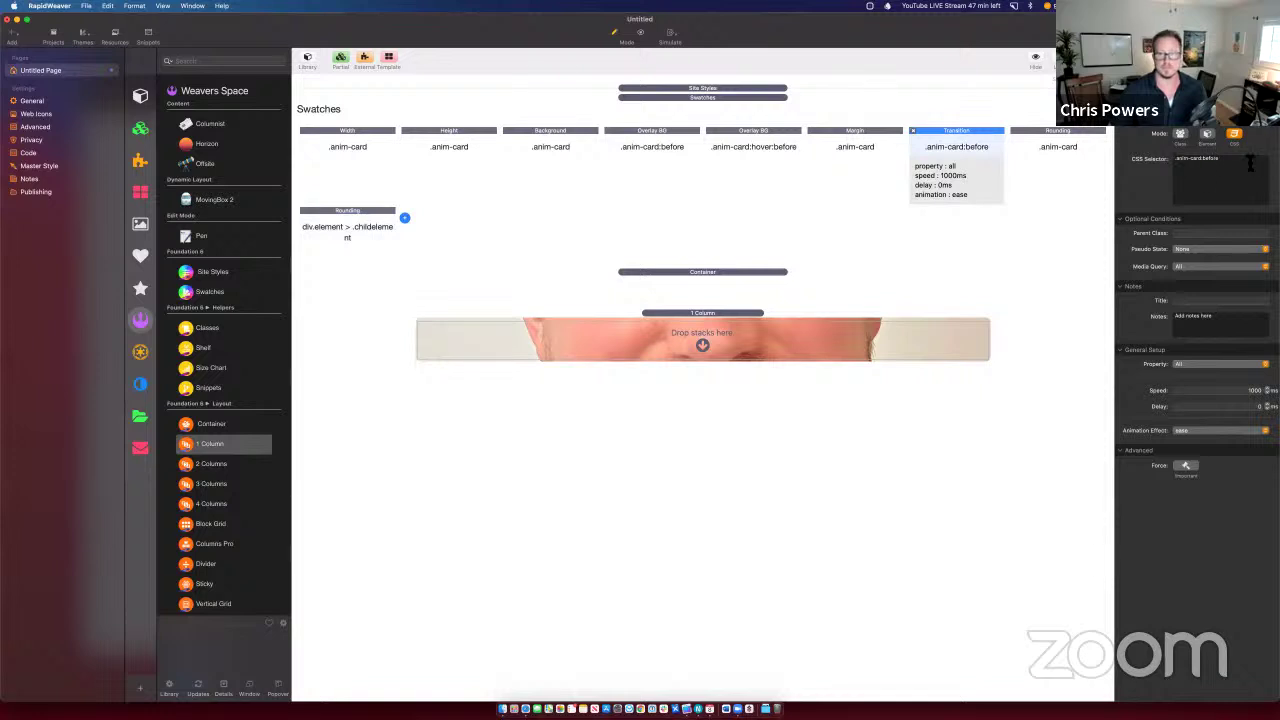
{"action": "left_click_drag", "start_coordinate": [1250, 163], "coordinate": [1063, 163]}
{"action": "key", "text": "super+c"}
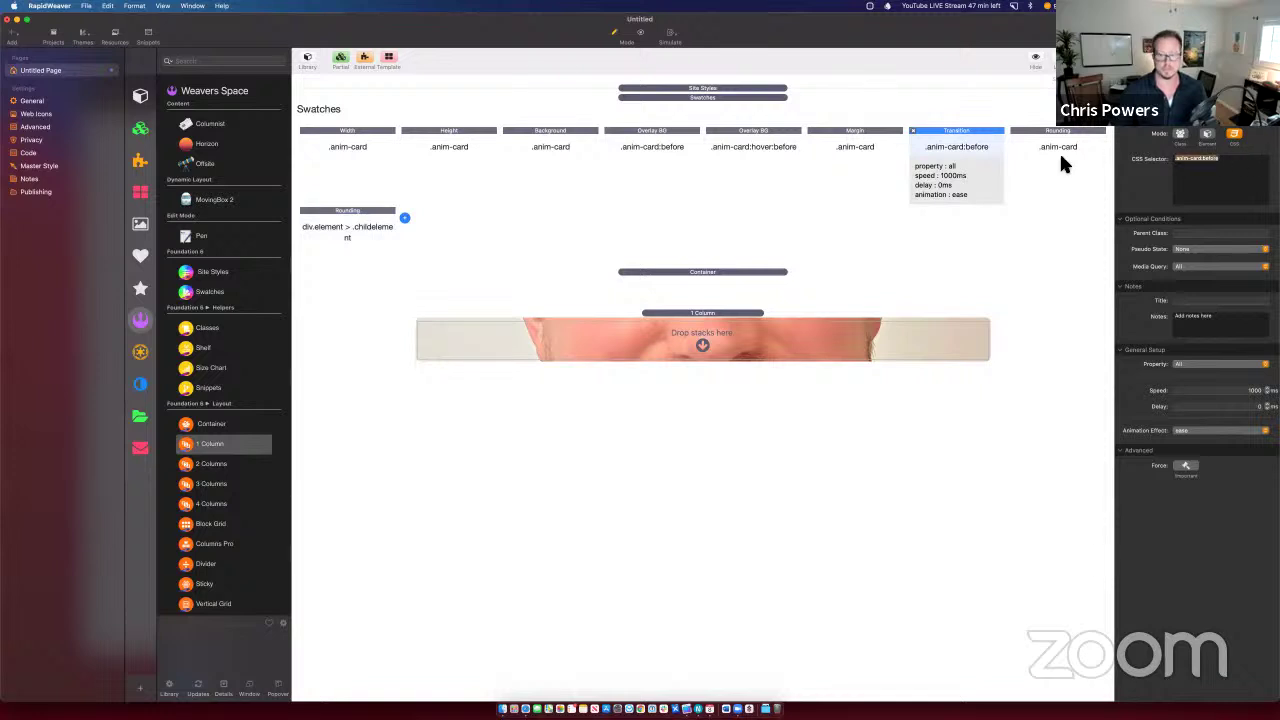
{"action": "left_click", "coordinate": [318, 213]}
{"action": "left_click_drag", "start_coordinate": [1255, 170], "coordinate": [1116, 162]}
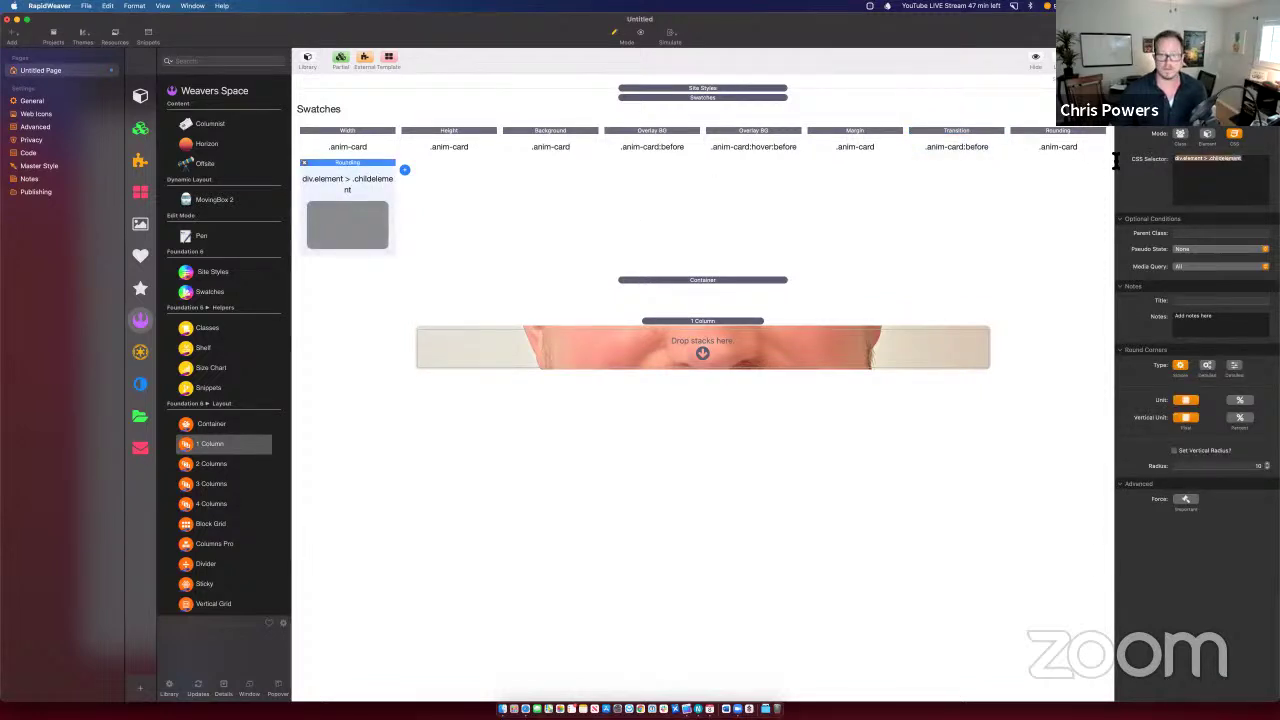
{"action": "key", "text": "super+v"}
Step: Reload the page preview in Safari, examine the rounded corners of the card and its overlay, and return to RapidWeaver
{"action": "key", "text": "super+Tab"}
{"action": "key", "text": "super+r"}
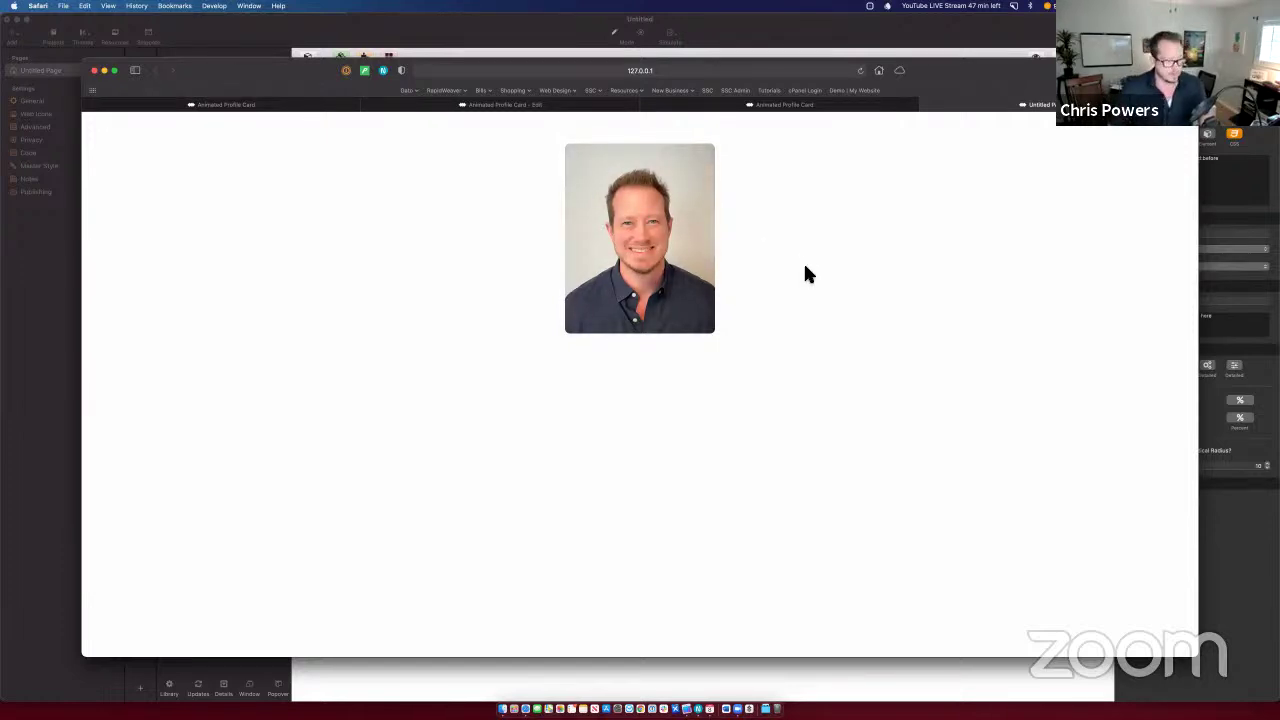
{"action": "key", "text": "super+Tab"}
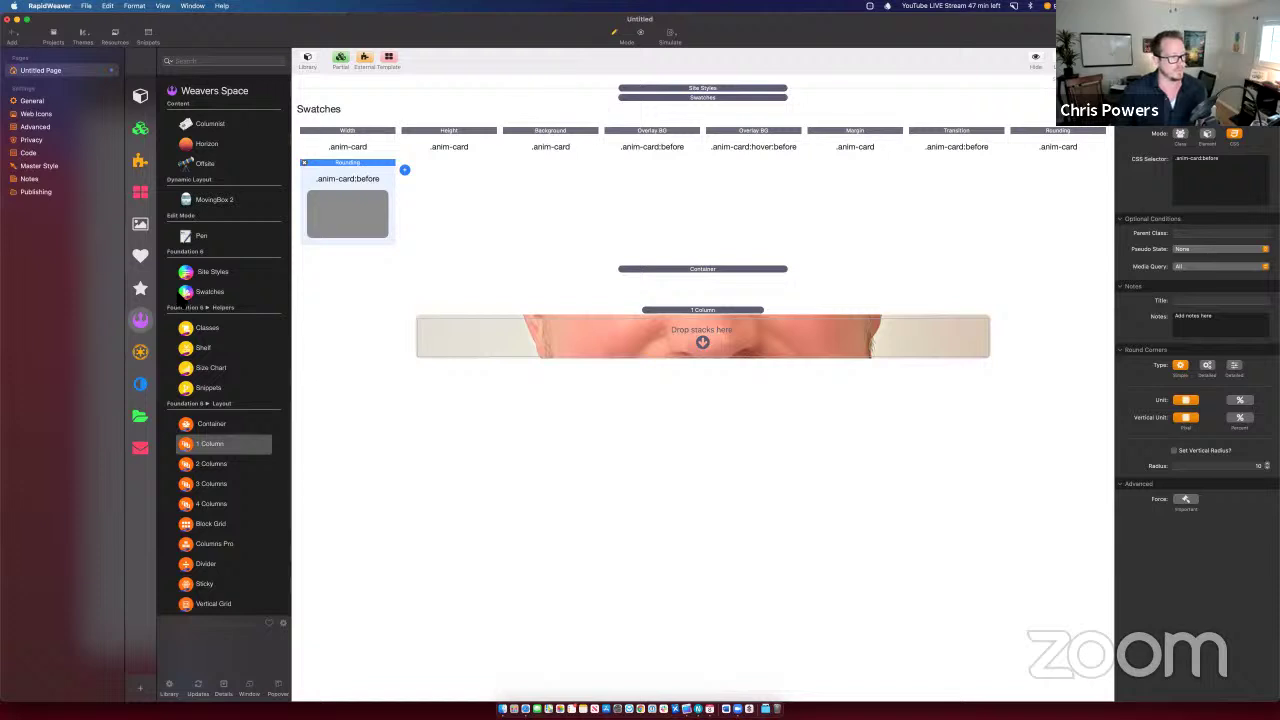
Step: Add a second Swatches stack between the first one and the Container, and give it a Width and a Height swatch
{"action": "left_click_drag", "start_coordinate": [182, 296], "coordinate": [700, 252]}
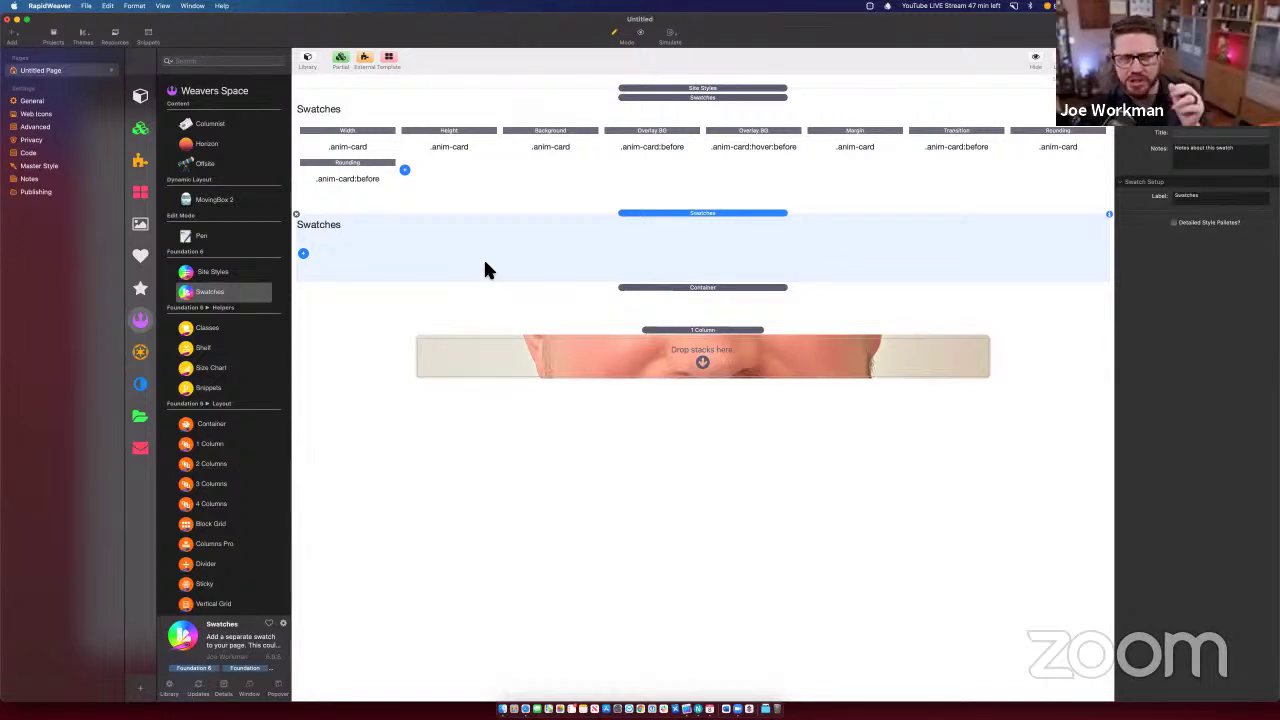
{"action": "left_click", "coordinate": [303, 253]}
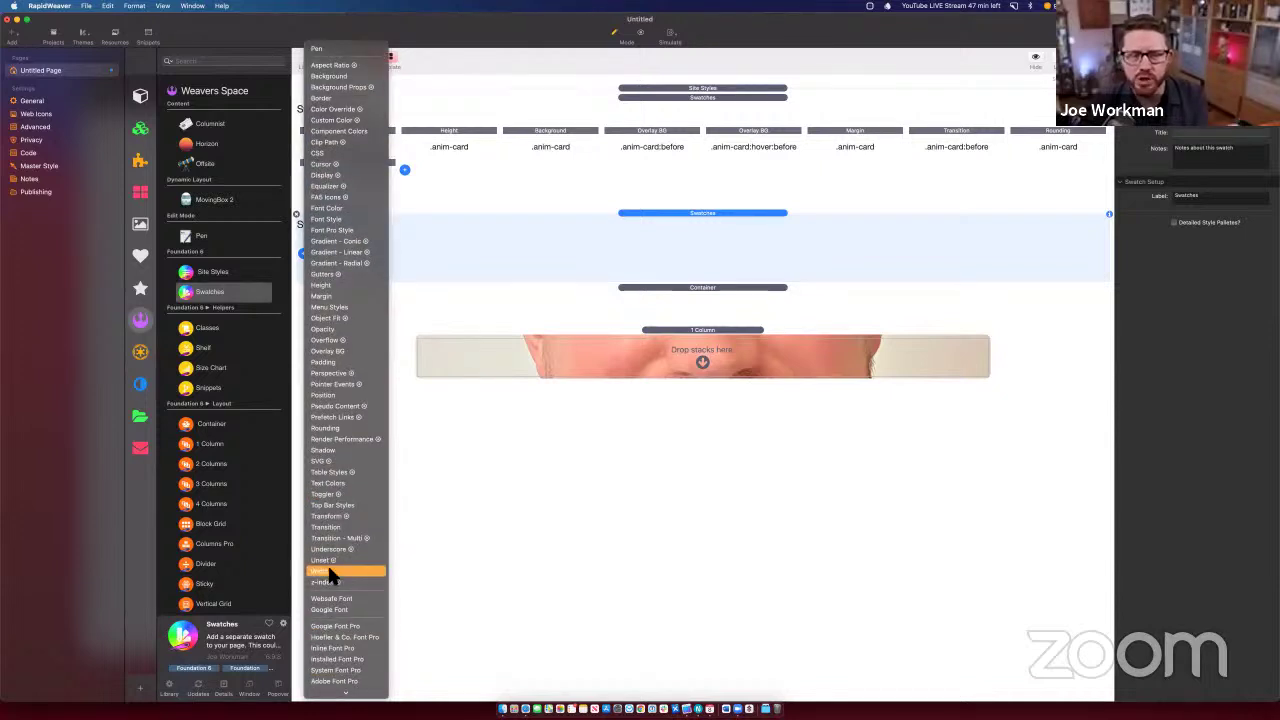
{"action": "left_click", "coordinate": [328, 570]}
{"action": "left_click", "coordinate": [404, 255]}
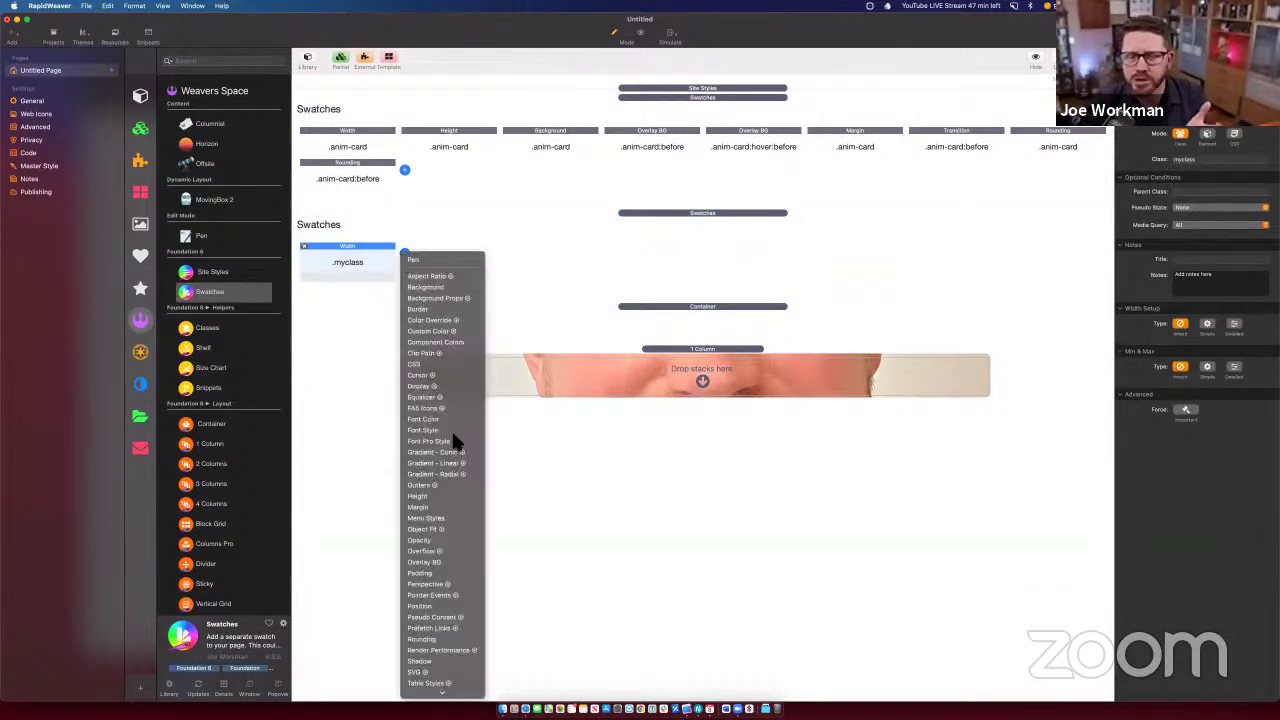
{"action": "left_click", "coordinate": [449, 496]}
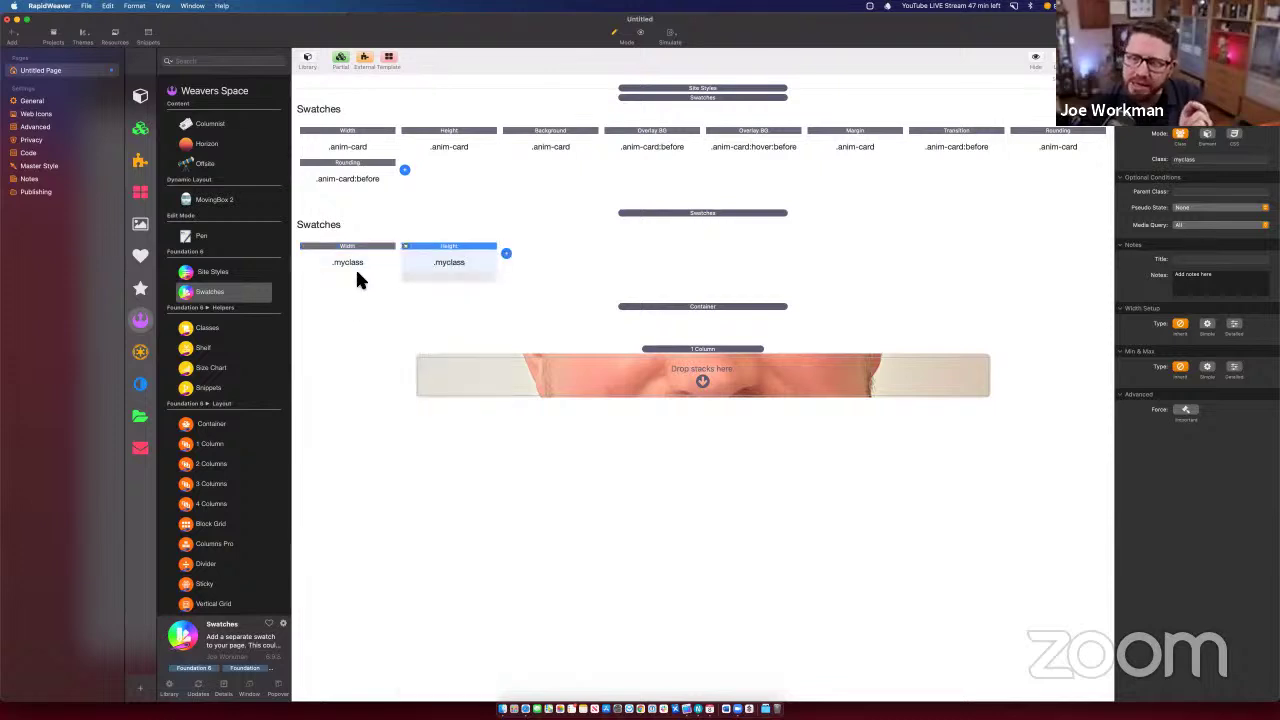
Step: Set the class of the new Width and Height swatches to card-int
{"action": "double_click", "coordinate": [1190, 160]}
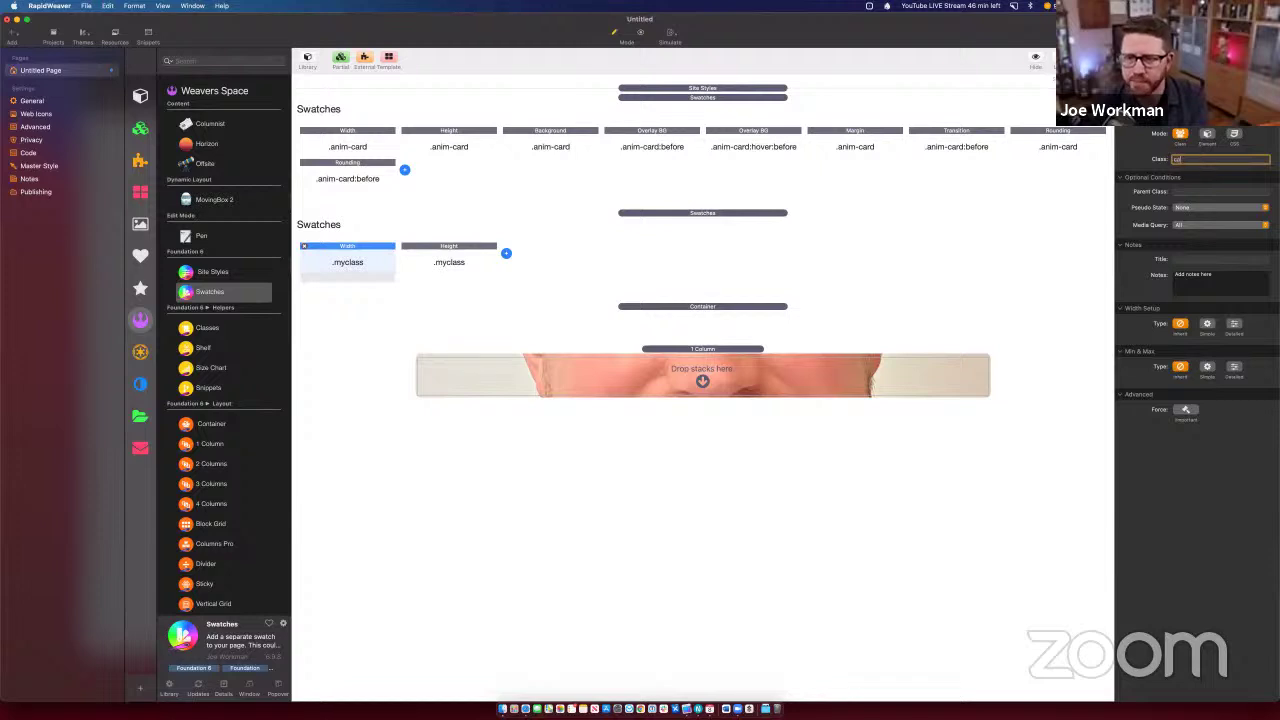
{"action": "type", "text": "card-int"}
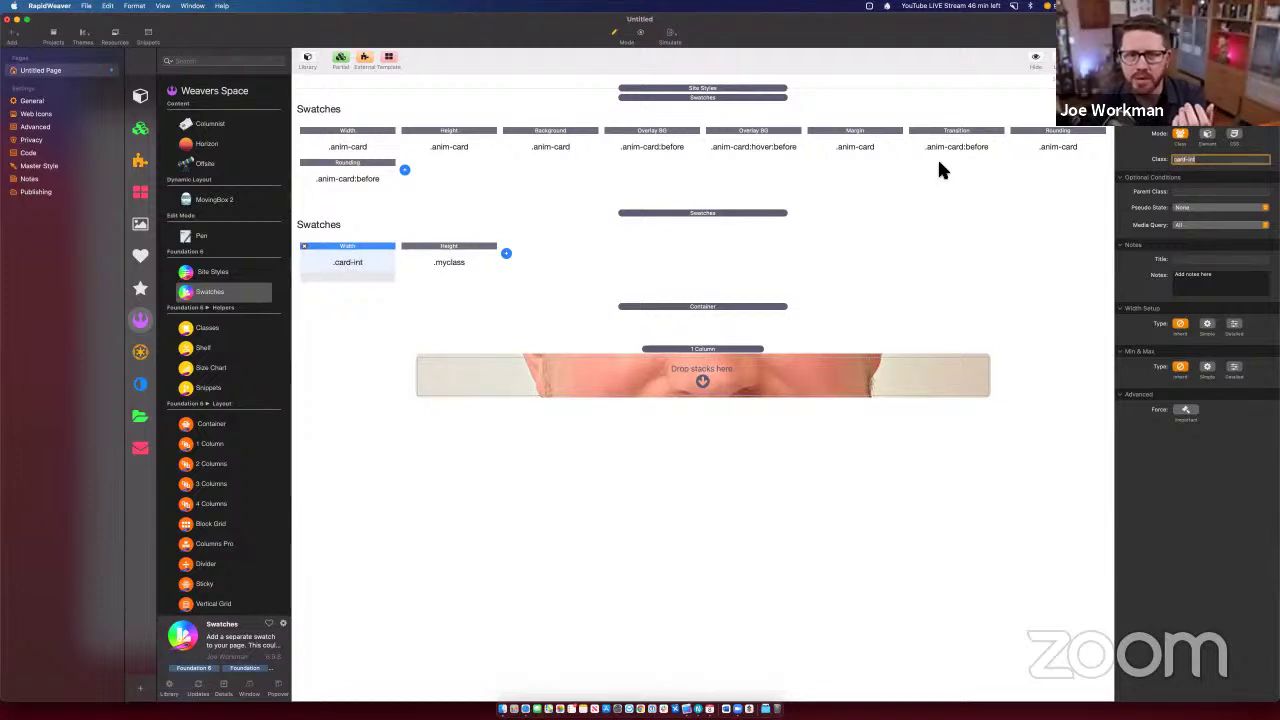
{"action": "left_click", "coordinate": [452, 250]}
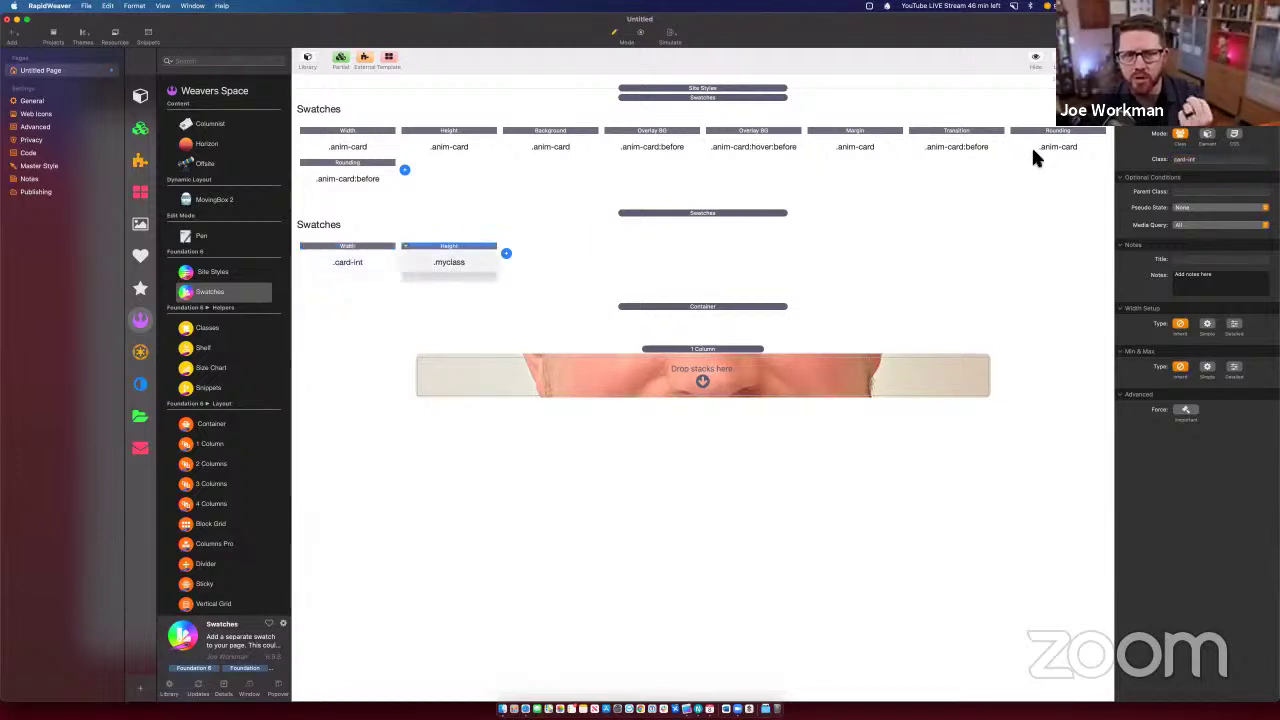
{"action": "double_click", "coordinate": [1186, 160]}
{"action": "type", "text": "card-int"}
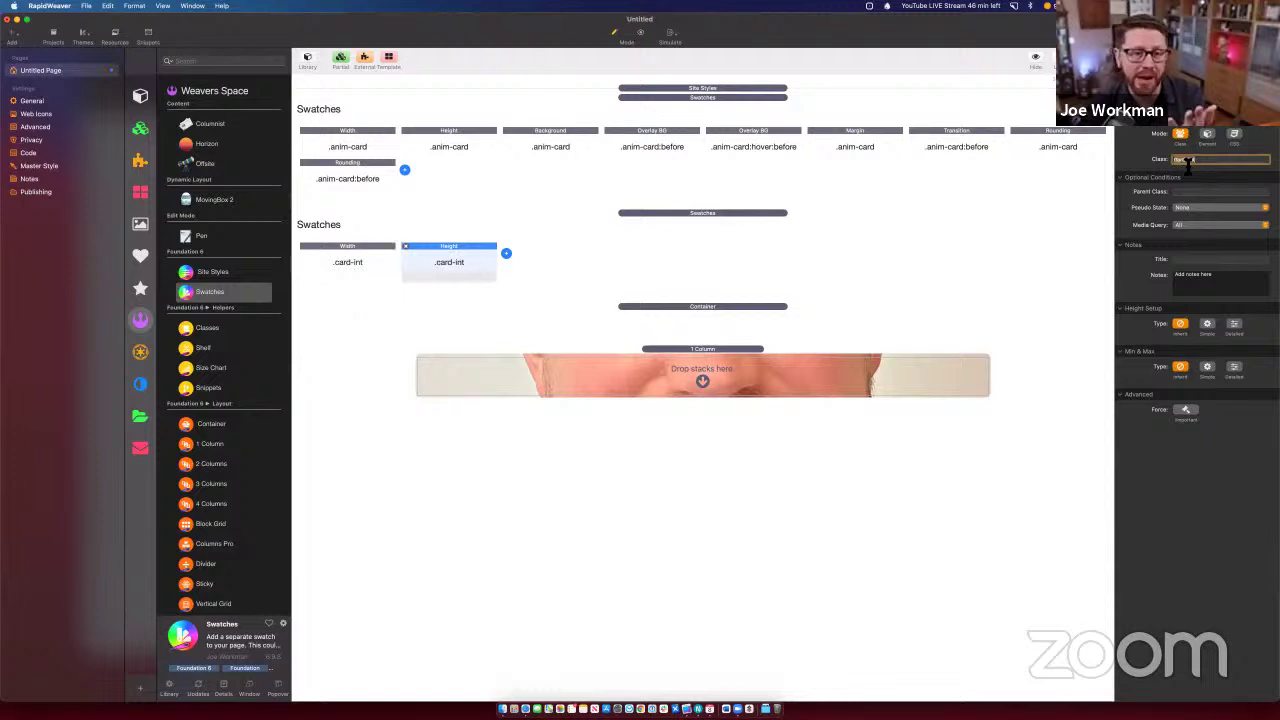
Step: Switch the card-int Width swatch's width setup to the Detailed type
{"action": "left_click", "coordinate": [371, 258]}
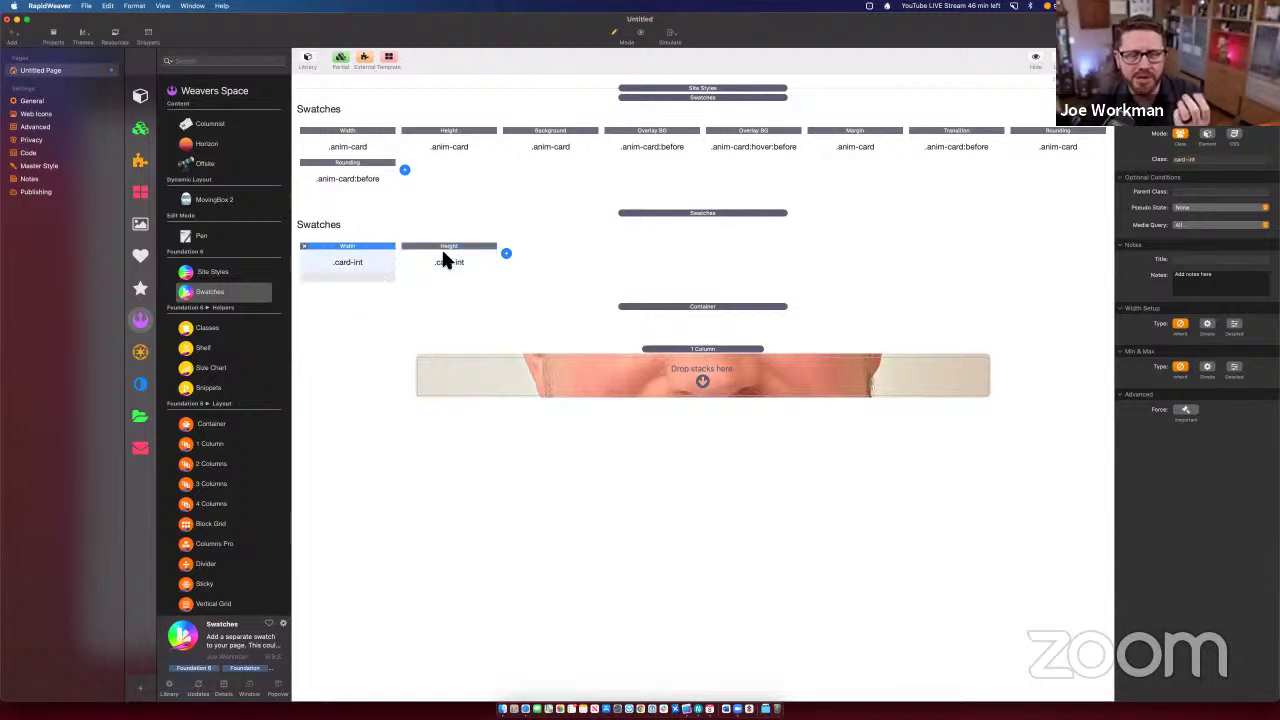
{"action": "key", "text": "super+Tab"}
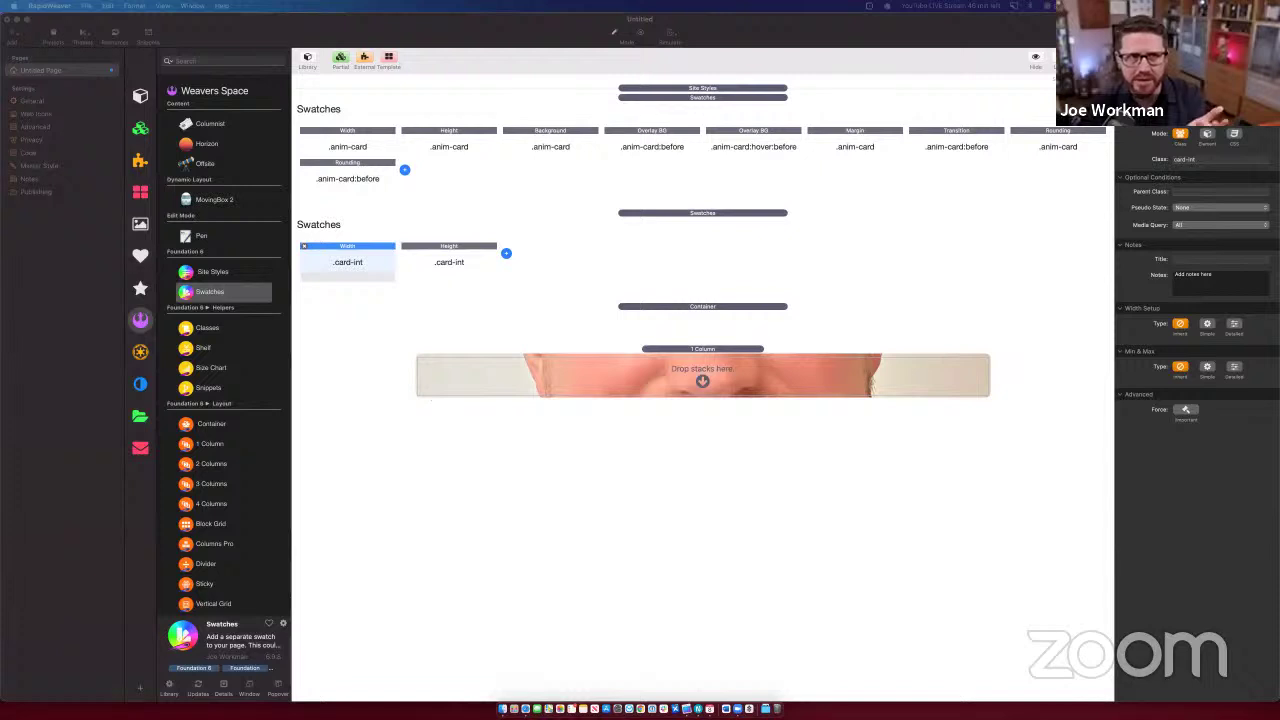
{"action": "left_click", "coordinate": [343, 257]}
{"action": "left_click", "coordinate": [1207, 326]}
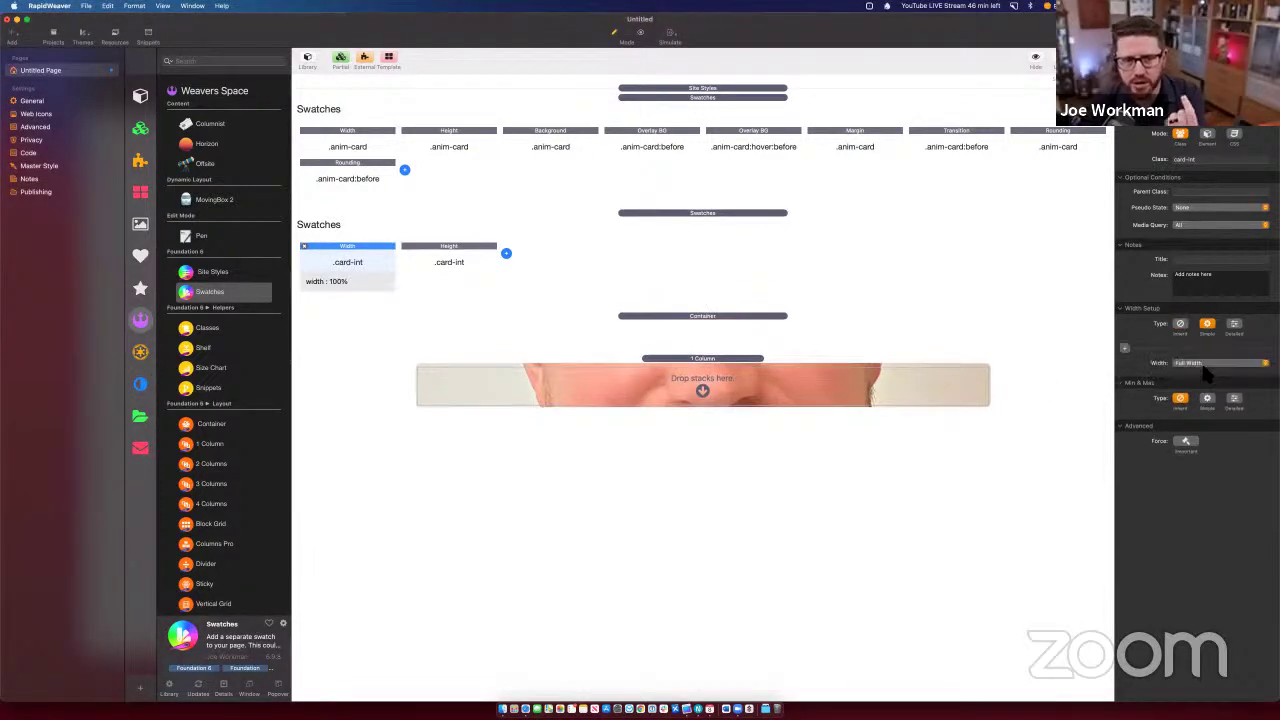
{"action": "left_click", "coordinate": [1205, 364]}
{"action": "left_click", "coordinate": [1183, 409]}
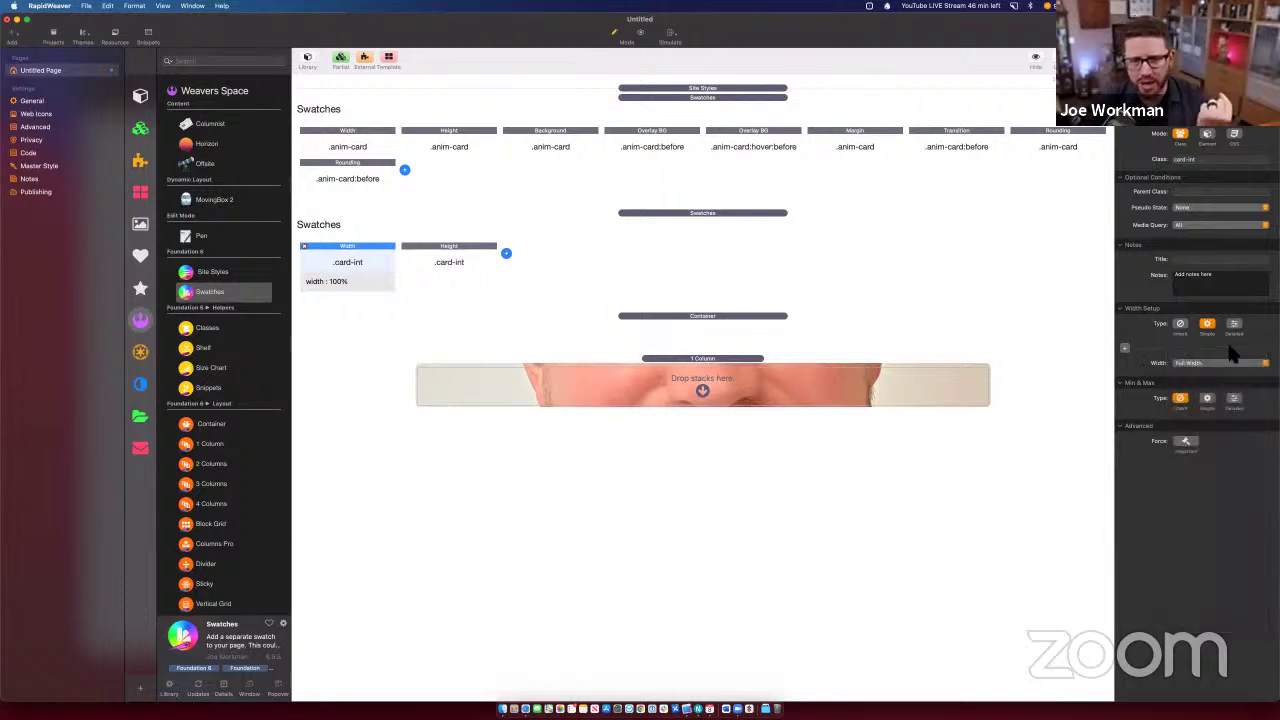
{"action": "left_click", "coordinate": [1234, 323]}
Step: Set the card-int Width swatch's small, medium and large values to 290
{"action": "double_click", "coordinate": [1250, 385]}
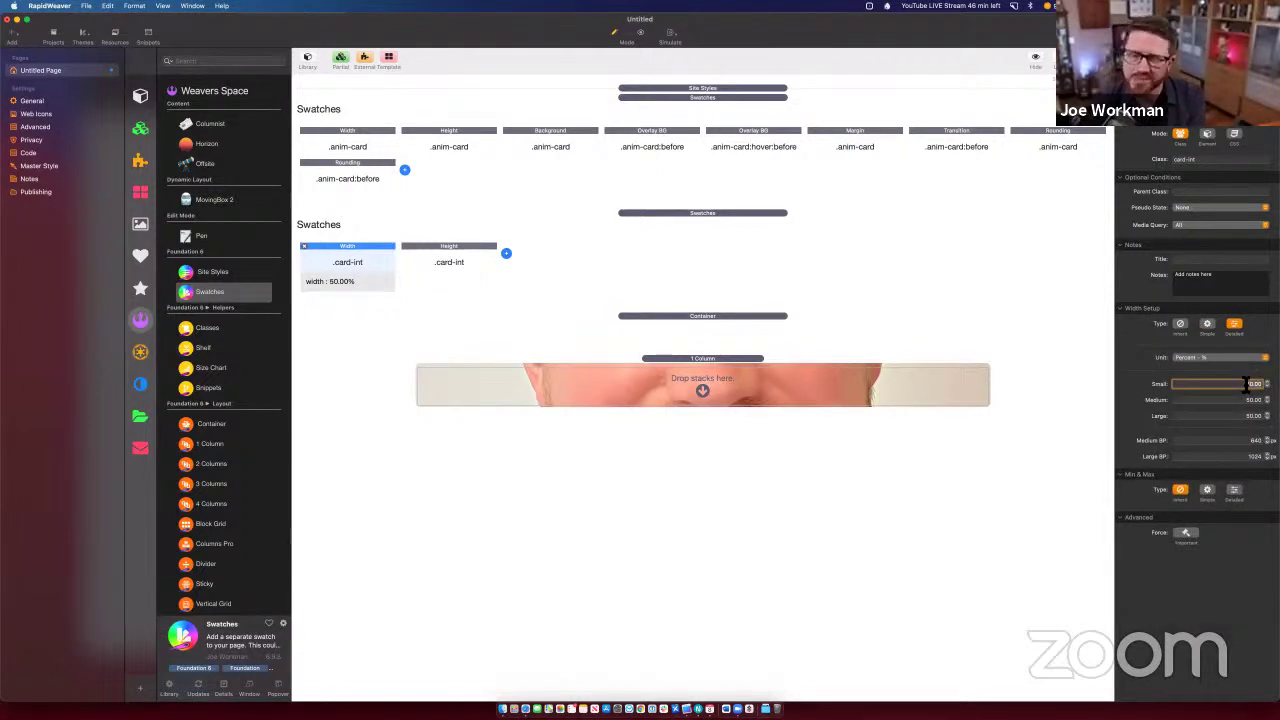
{"action": "type", "text": "40"}
{"action": "key", "text": "Tab"}
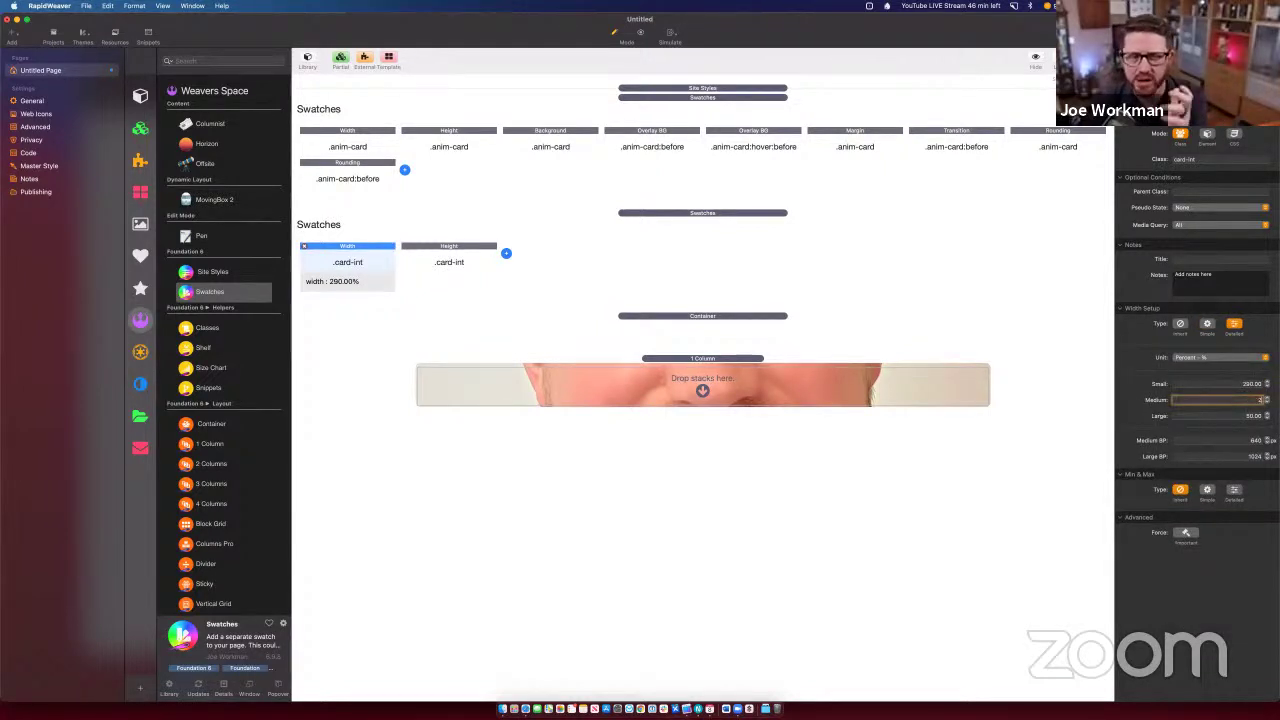
{"action": "type", "text": "290"}
{"action": "key", "text": "Tab"}
{"action": "type", "text": "290"}
{"action": "key", "text": "Return"}
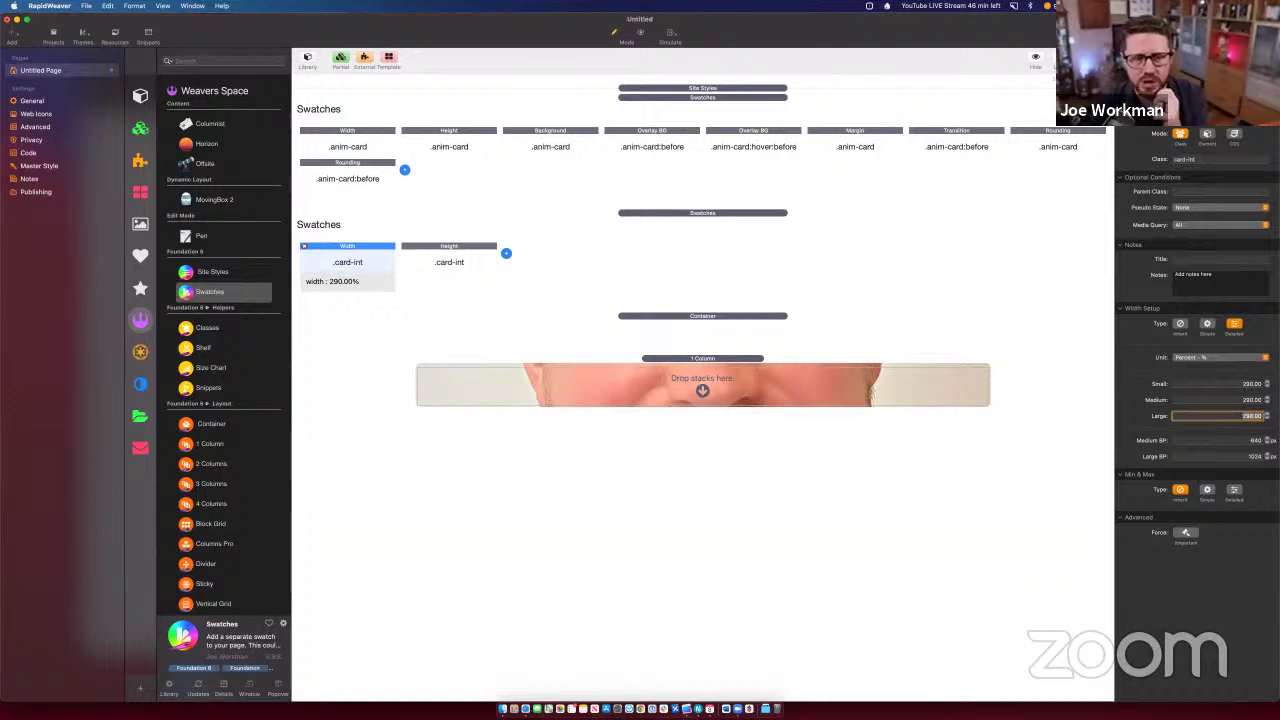
Step: Switch the card-int Height swatch to the Detailed type, look at the card's overlay in the Safari preview and return to RapidWeaver
{"action": "left_click", "coordinate": [436, 266]}
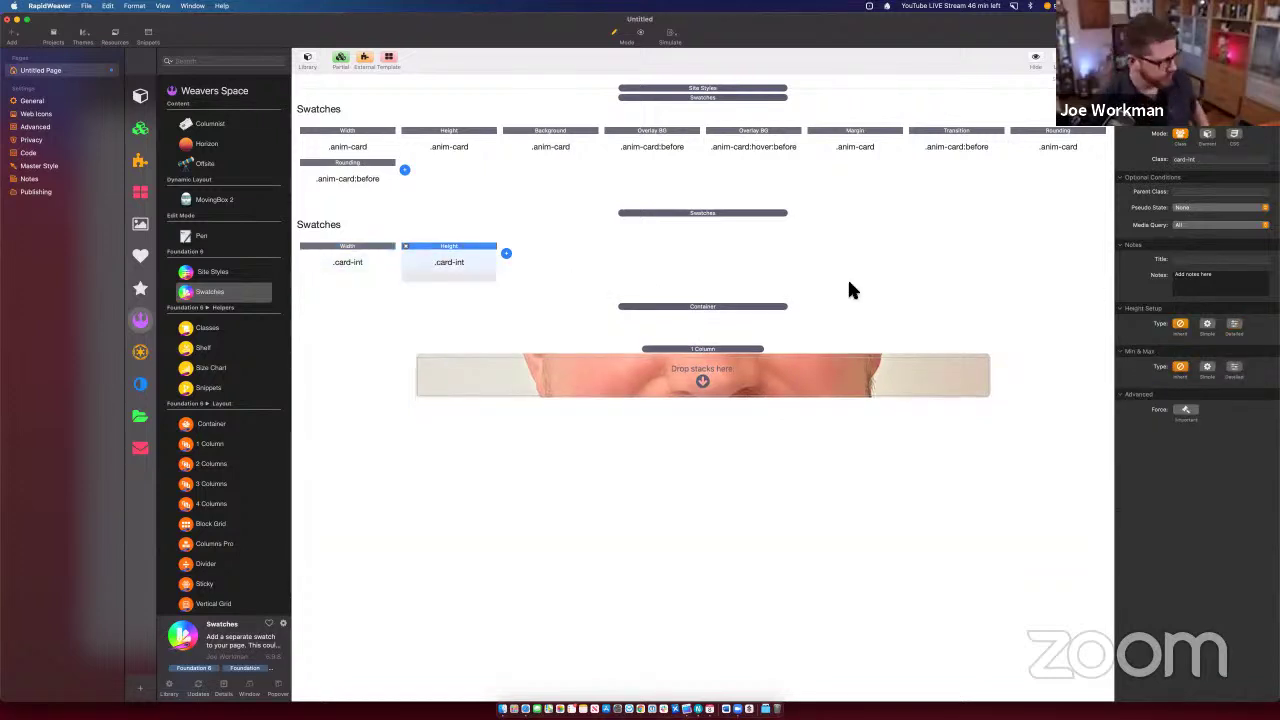
{"action": "left_click", "coordinate": [1236, 325]}
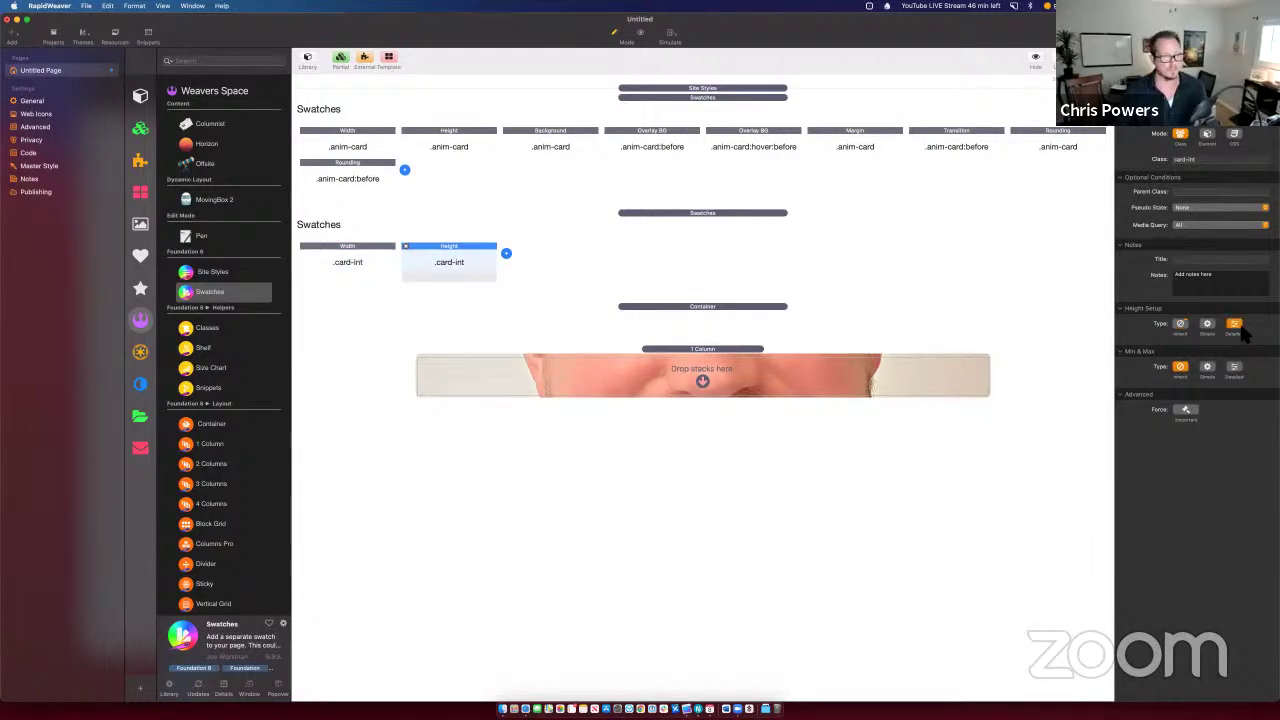
{"action": "key", "text": "super+Tab"}
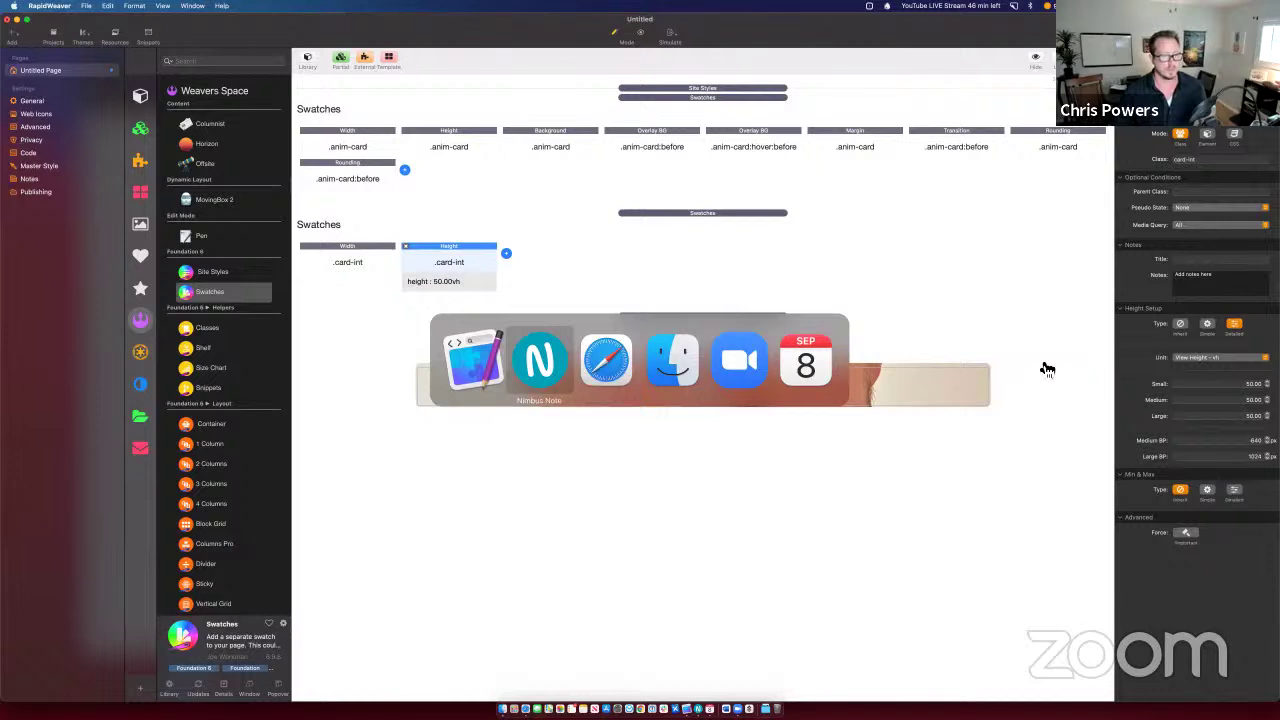
{"action": "key", "text": "super+Tab"}
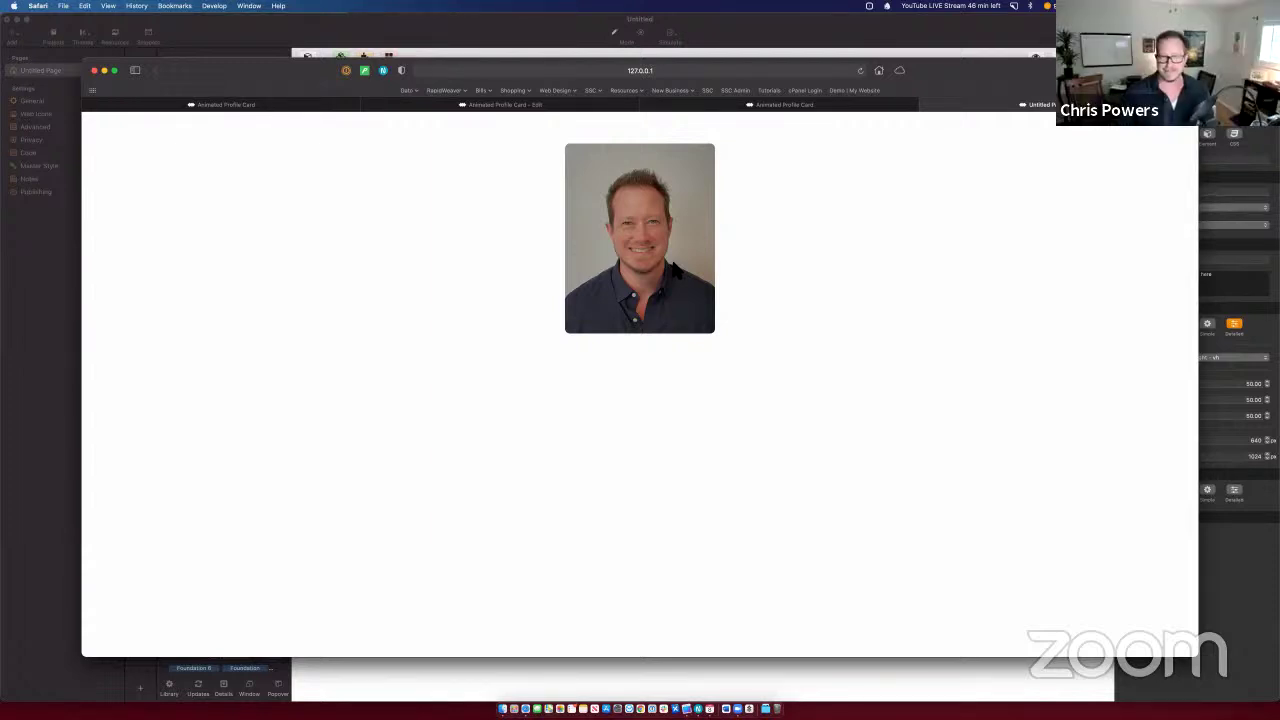
{"action": "key", "text": "super+Tab"}
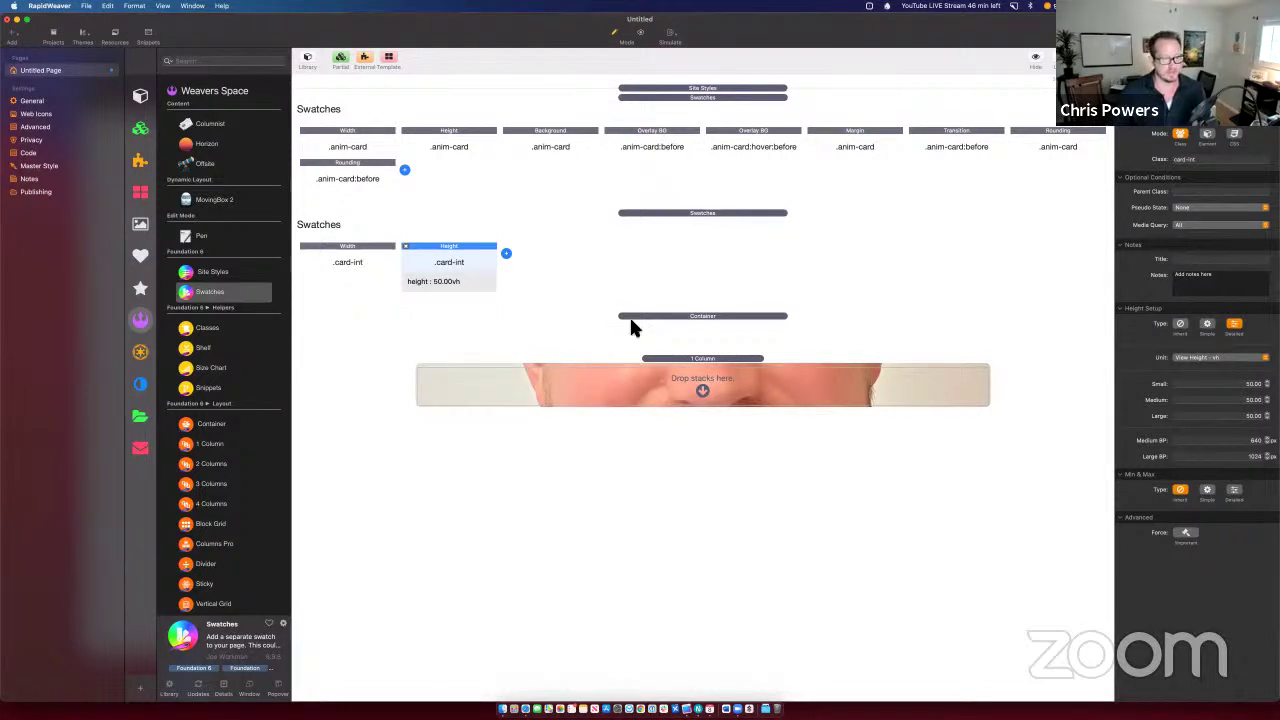
Step: Nest a 1 Column stack inside the card's column, and set the unit of the card-int Width and Height swatches to Pixels
{"action": "left_click_drag", "start_coordinate": [188, 443], "coordinate": [632, 398]}
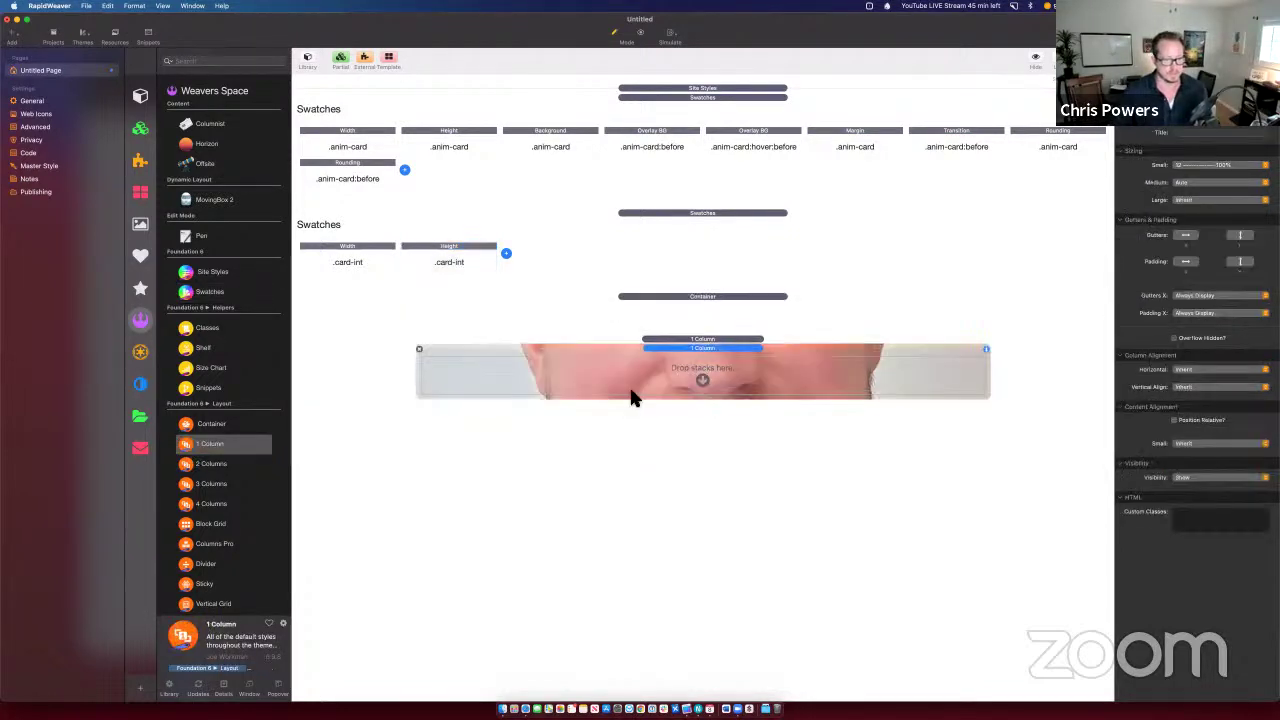
{"action": "left_click", "coordinate": [375, 268]}
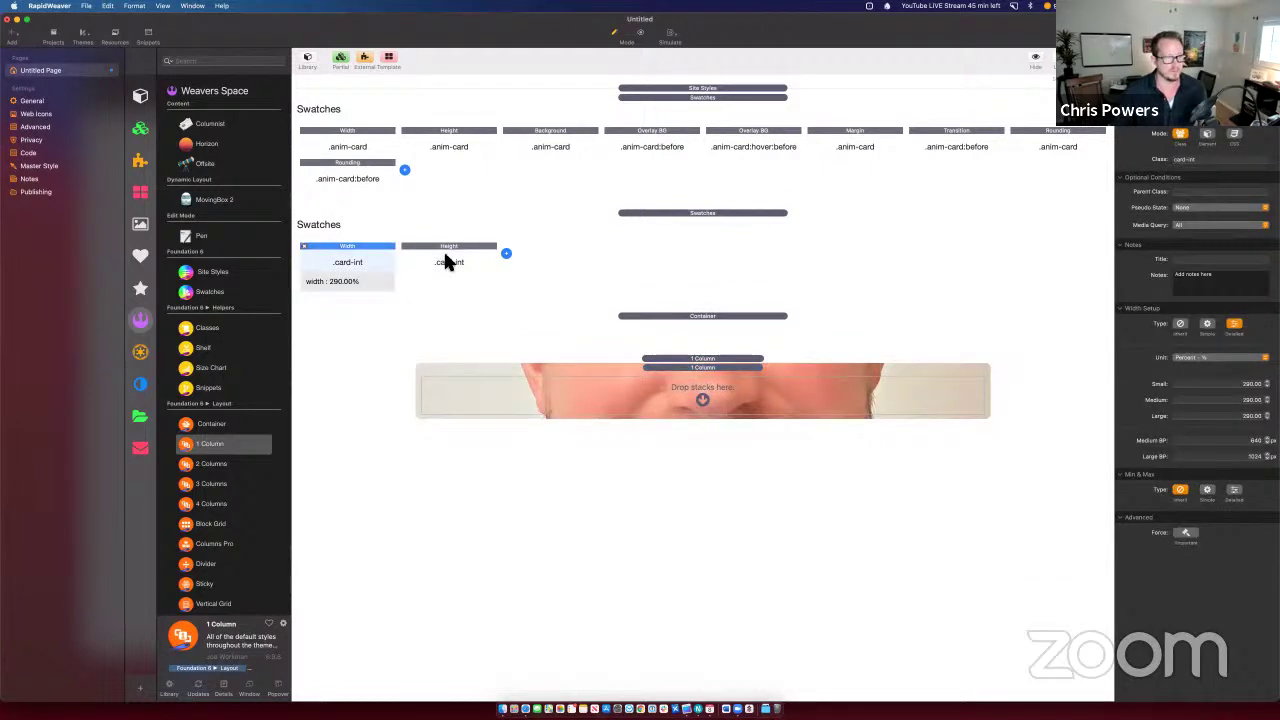
{"action": "left_click", "coordinate": [1195, 358]}
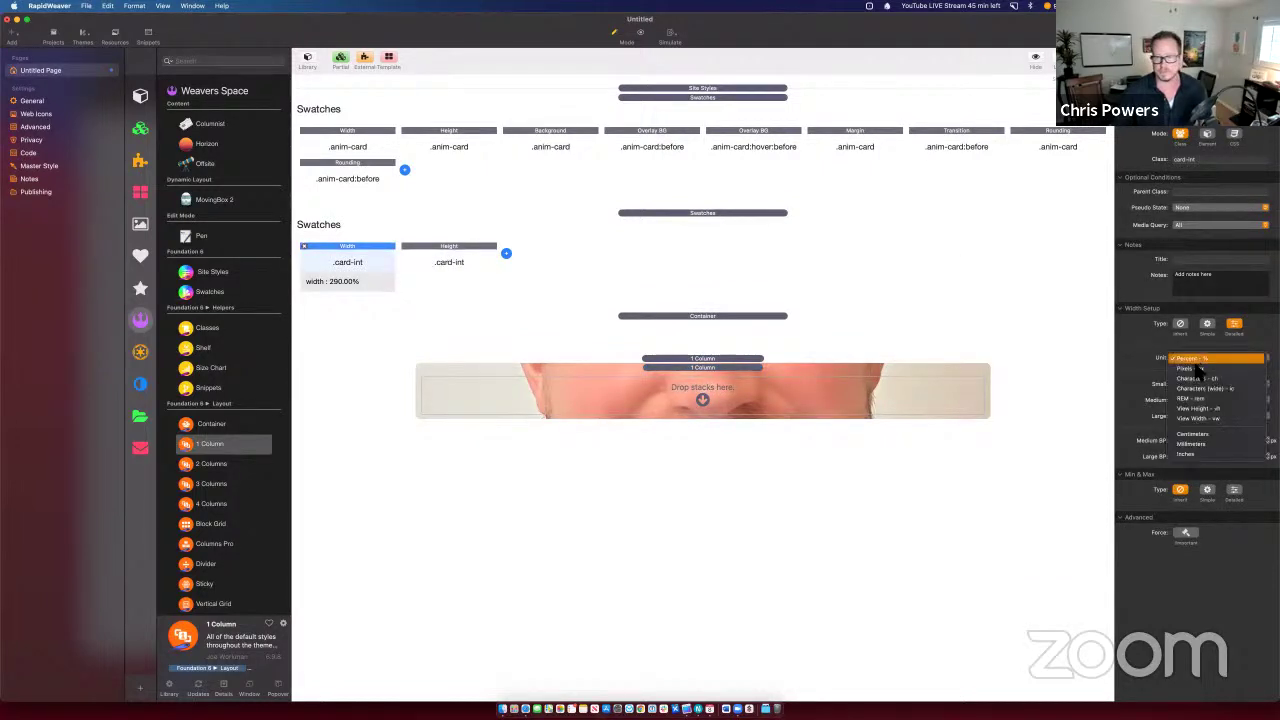
{"action": "left_click", "coordinate": [1193, 369]}
{"action": "left_click", "coordinate": [459, 262]}
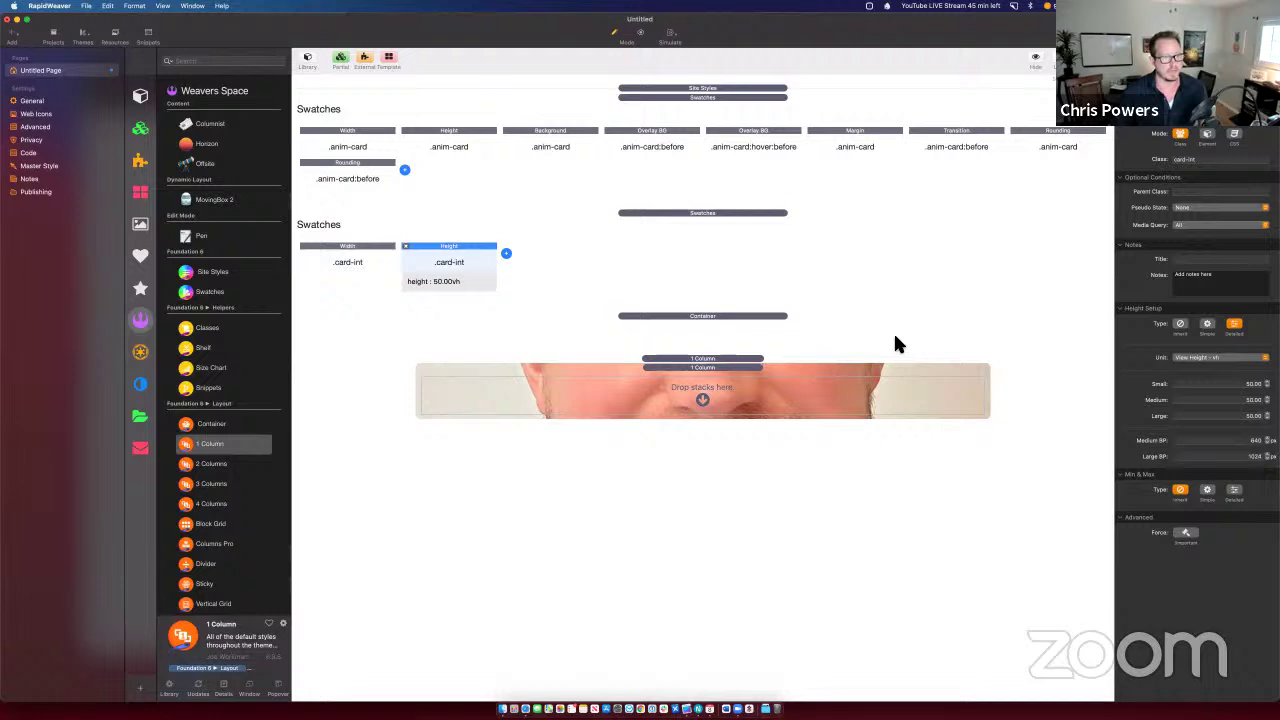
{"action": "left_click", "coordinate": [1230, 362]}
{"action": "left_click", "coordinate": [1192, 338]}
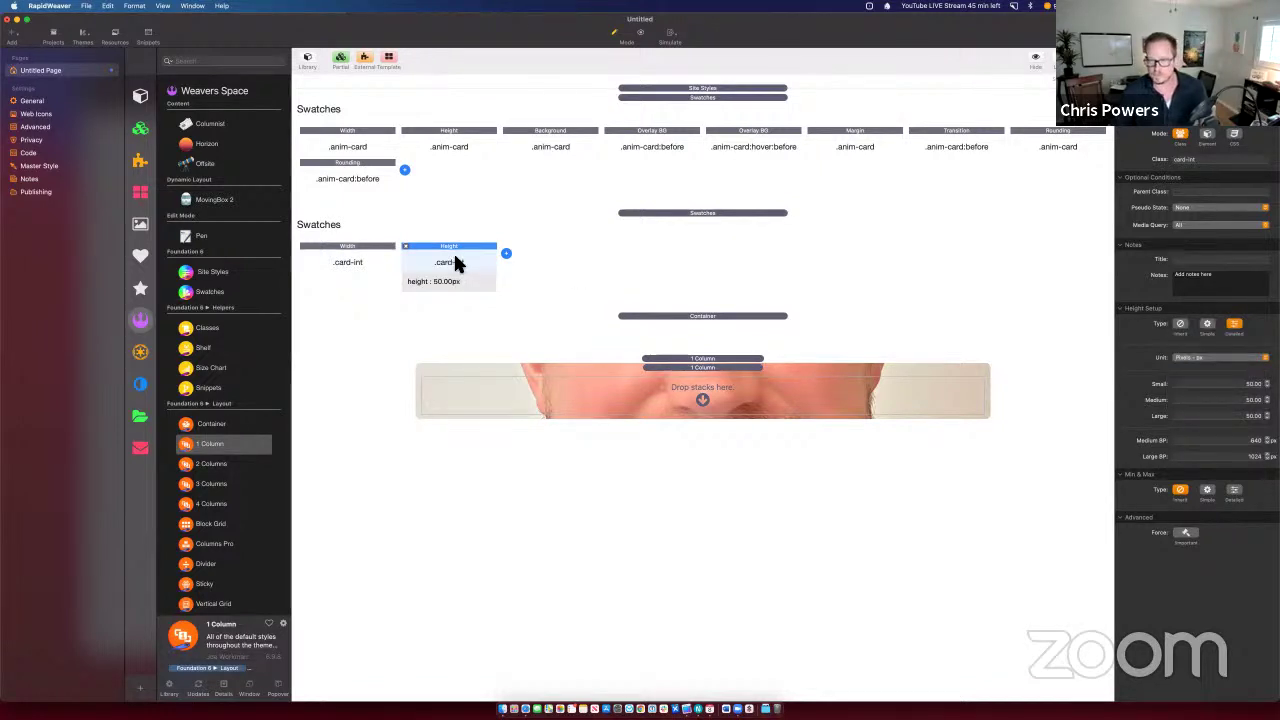
Step: Look at the card preview in Safari and return to the card-int Height swatch in RapidWeaver
{"action": "left_click", "coordinate": [1228, 387]}
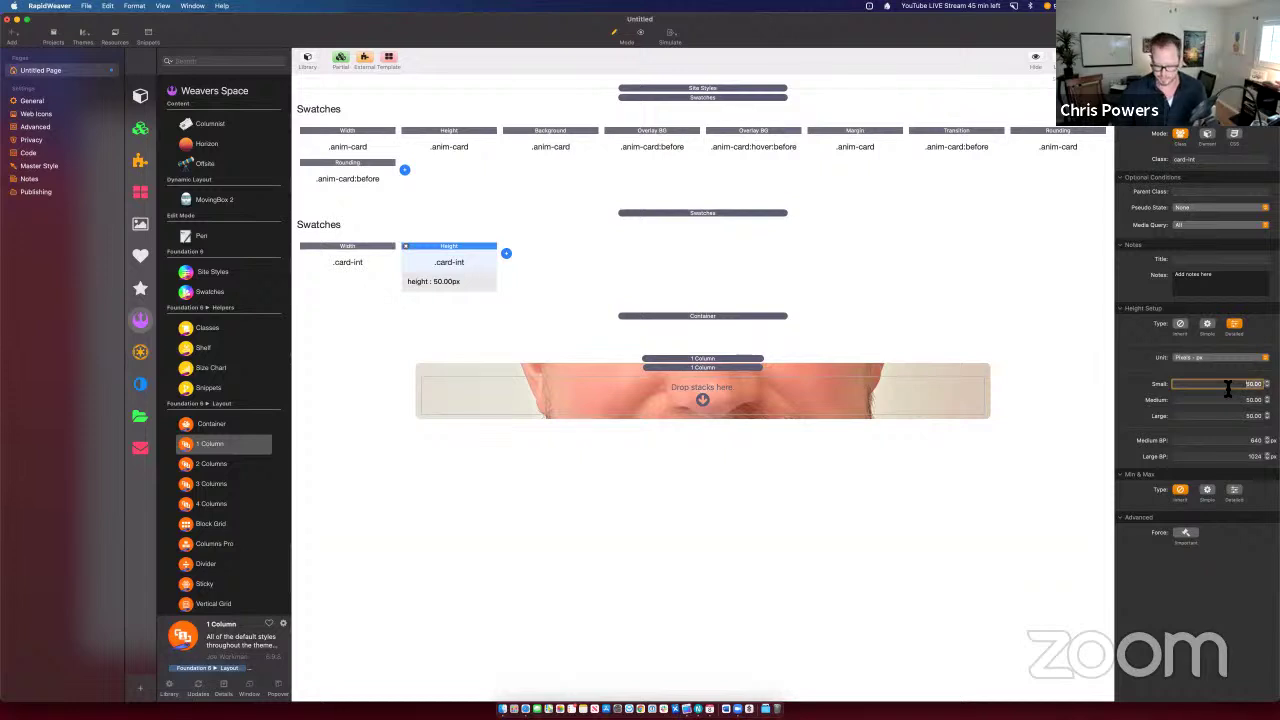
{"action": "key", "text": "super+Tab"}
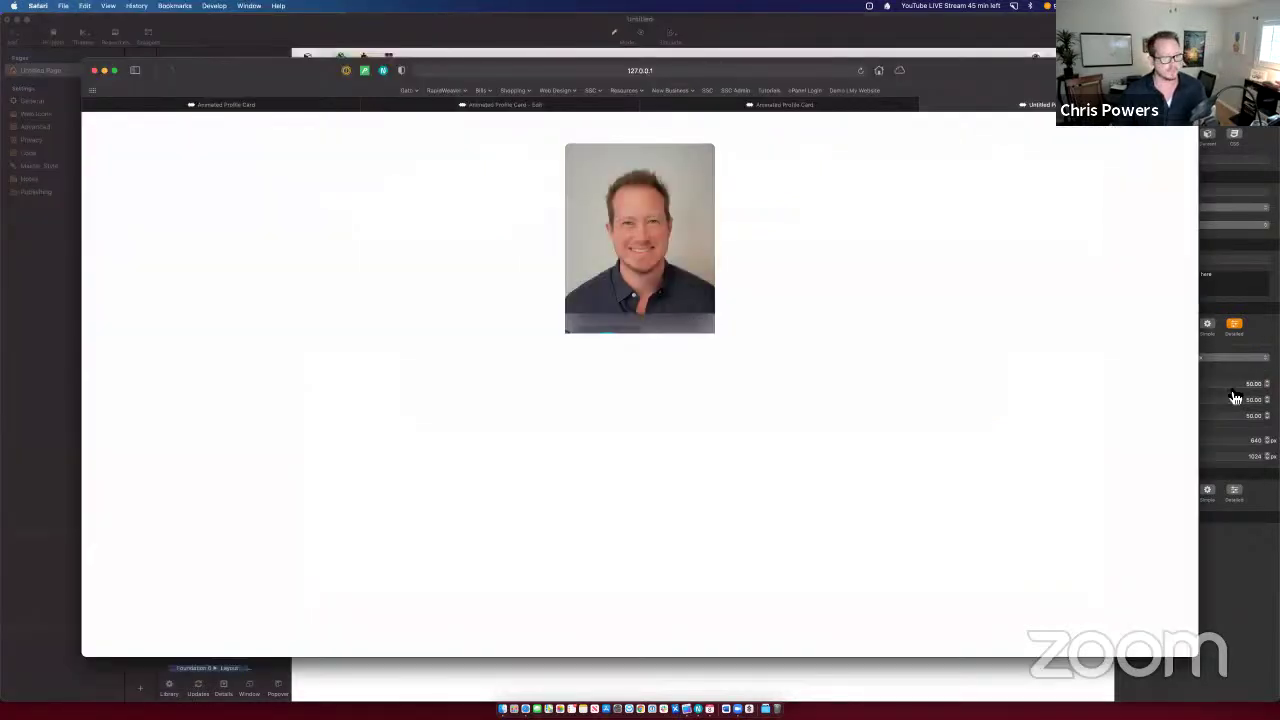
{"action": "key", "text": "super+Tab"}
{"action": "key", "text": "Tab"}
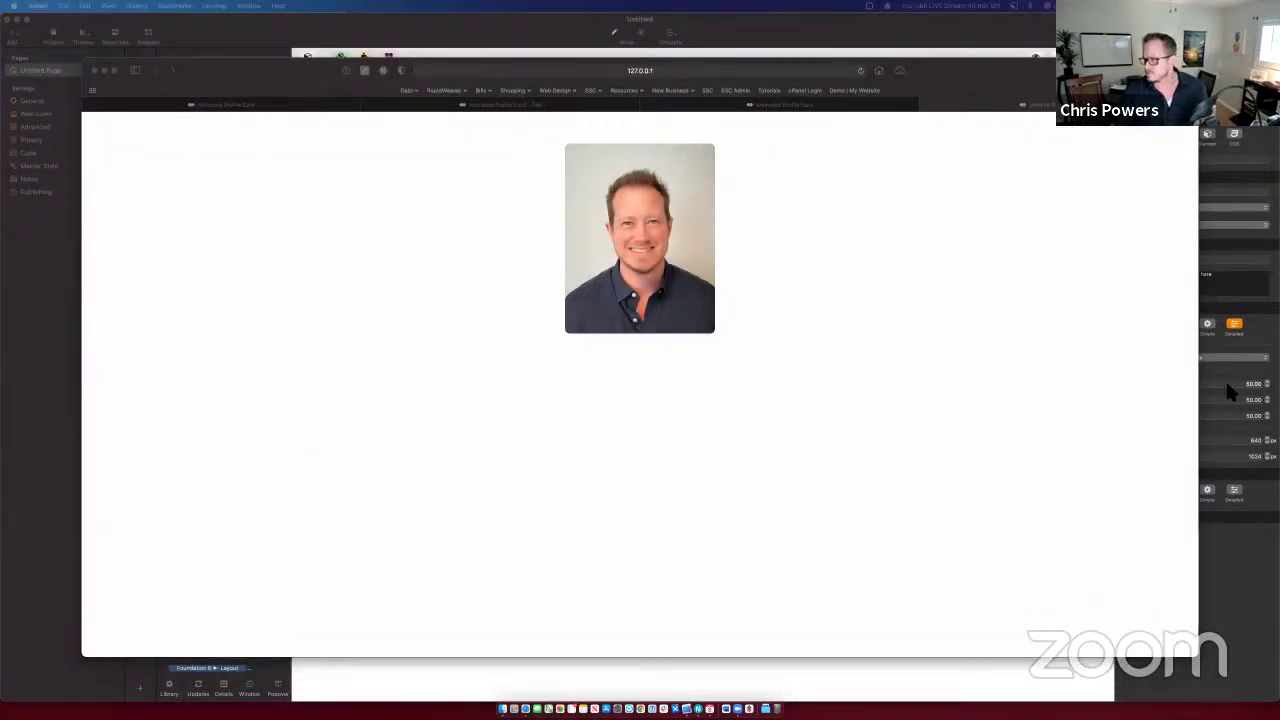
{"action": "key", "text": "super+Tab"}
{"action": "key", "text": "super+Tab"}
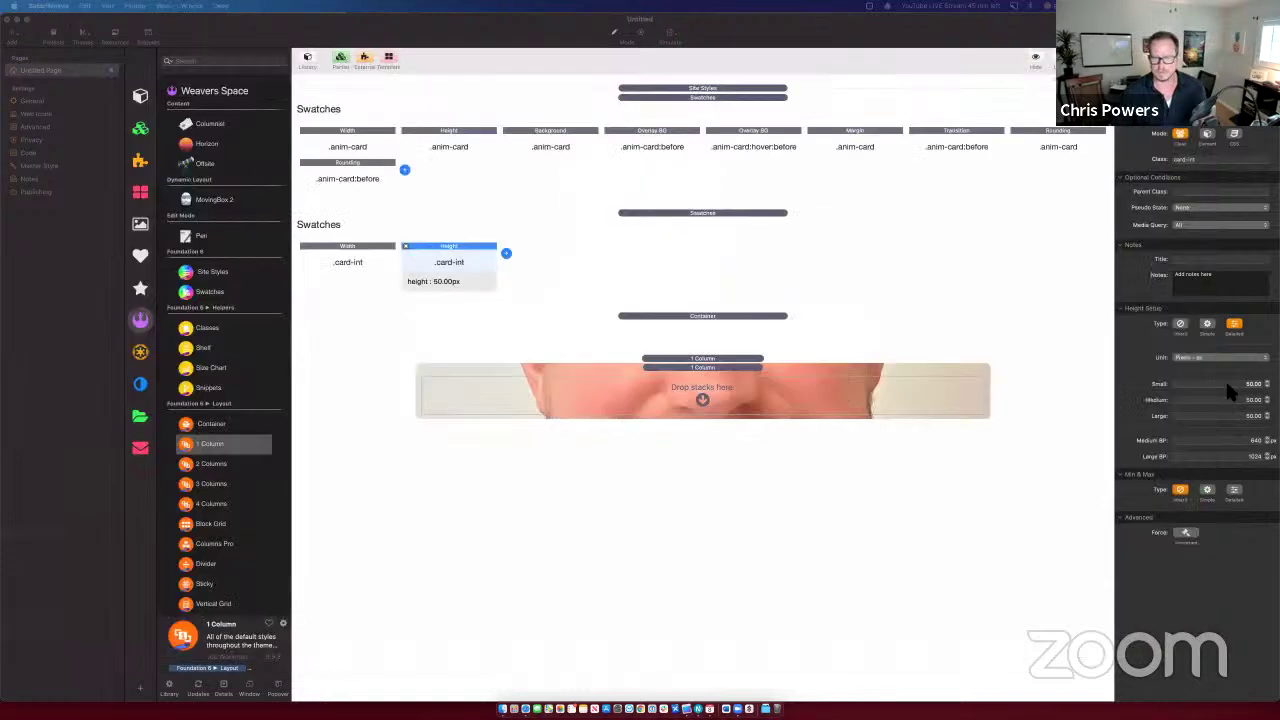
Step: Set the card-int Height swatch's small, medium and large values to 370 px
{"action": "left_click", "coordinate": [1255, 384]}
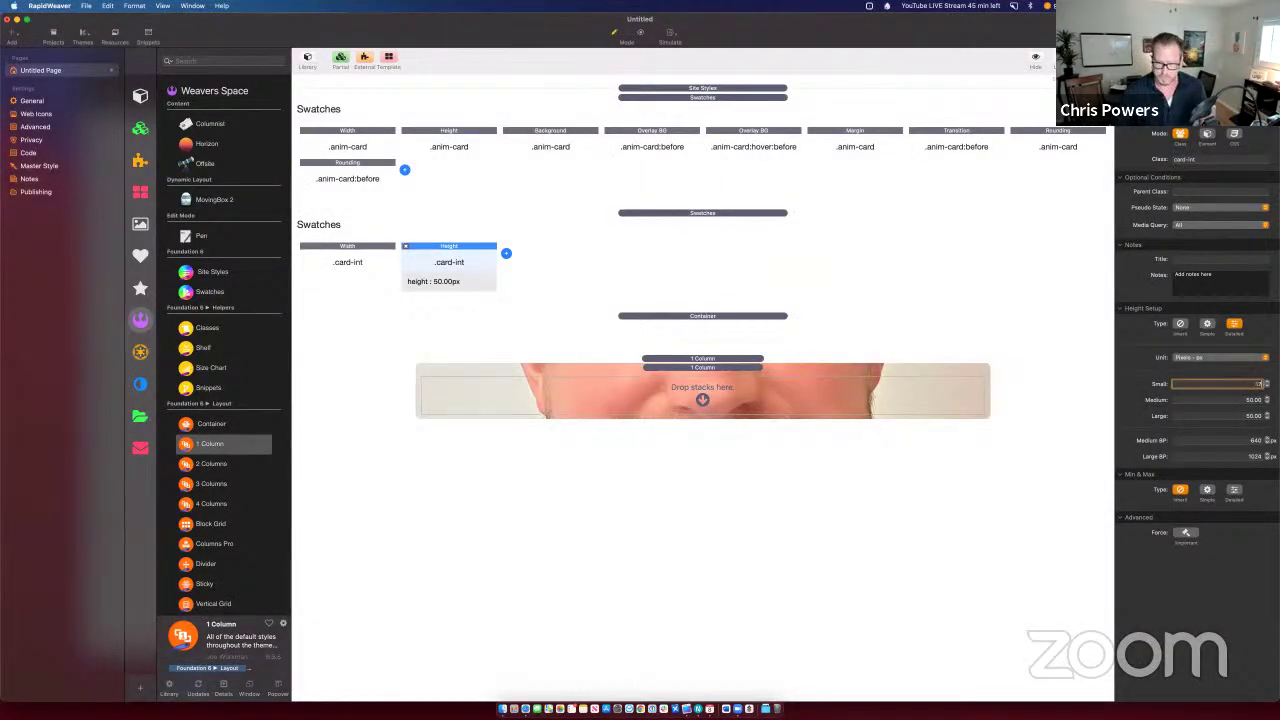
{"action": "type", "text": "370"}
{"action": "key", "text": "Tab"}
{"action": "type", "text": "370"}
{"action": "key", "text": "Tab"}
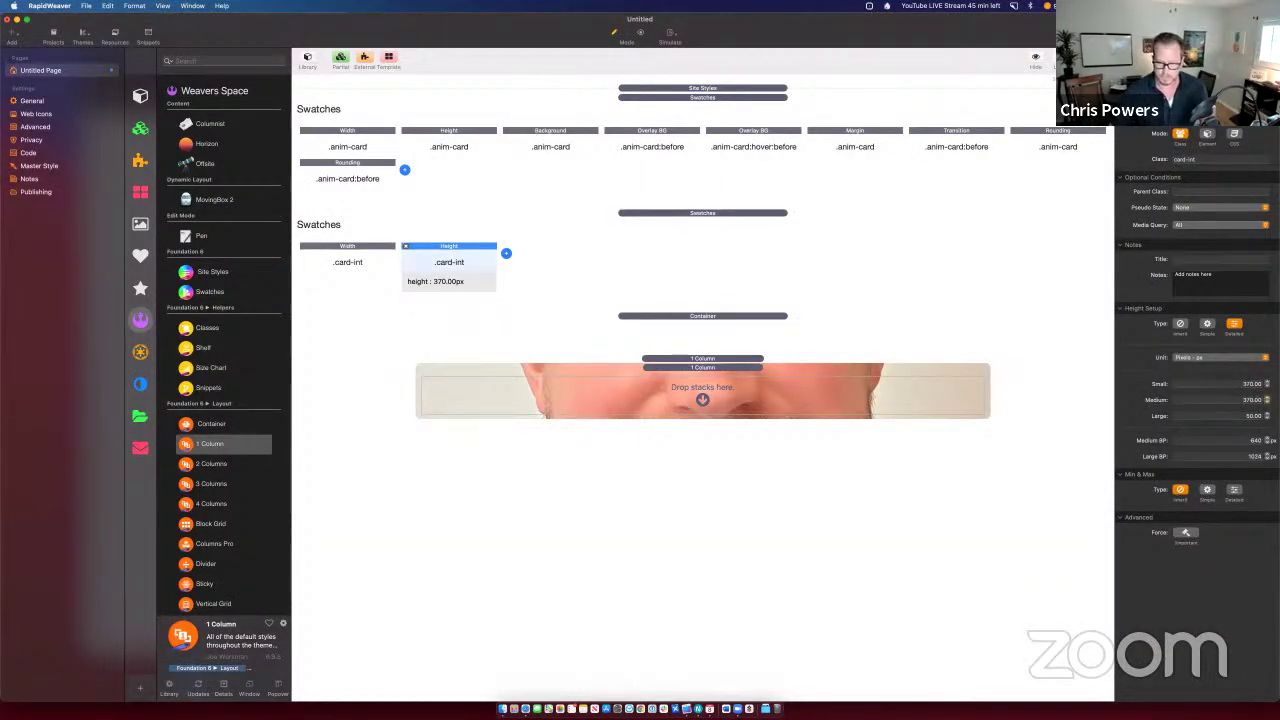
{"action": "type", "text": "370"}
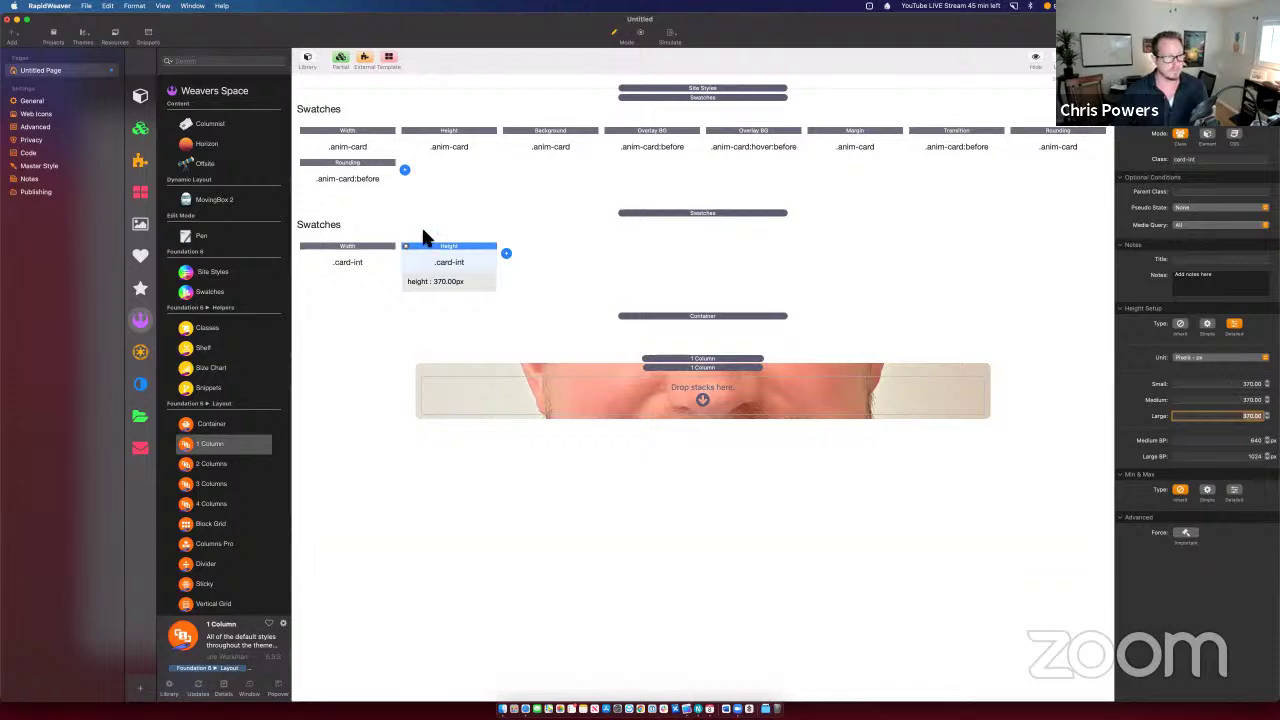
Step: Review the card-int Width and Height swatches, preview the page in Safari and return to RapidWeaver
{"action": "left_click", "coordinate": [357, 262]}
{"action": "left_click", "coordinate": [443, 264]}
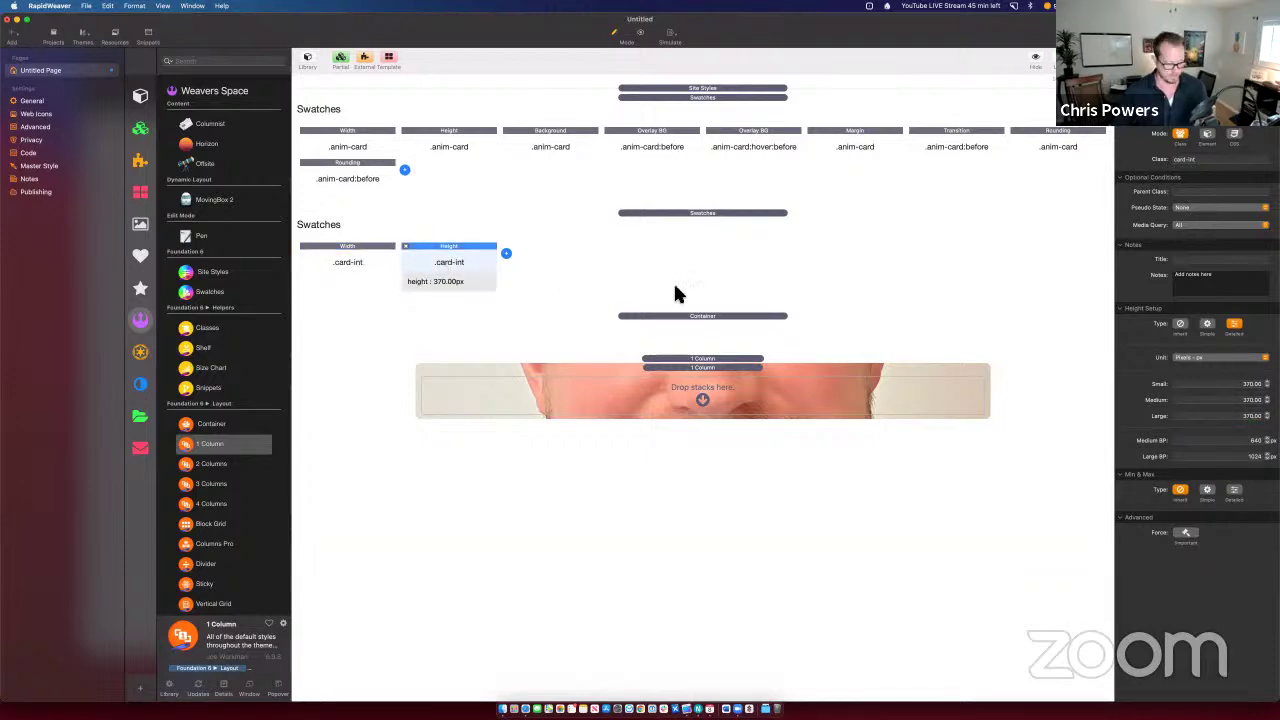
{"action": "key", "text": "super+alt+p"}
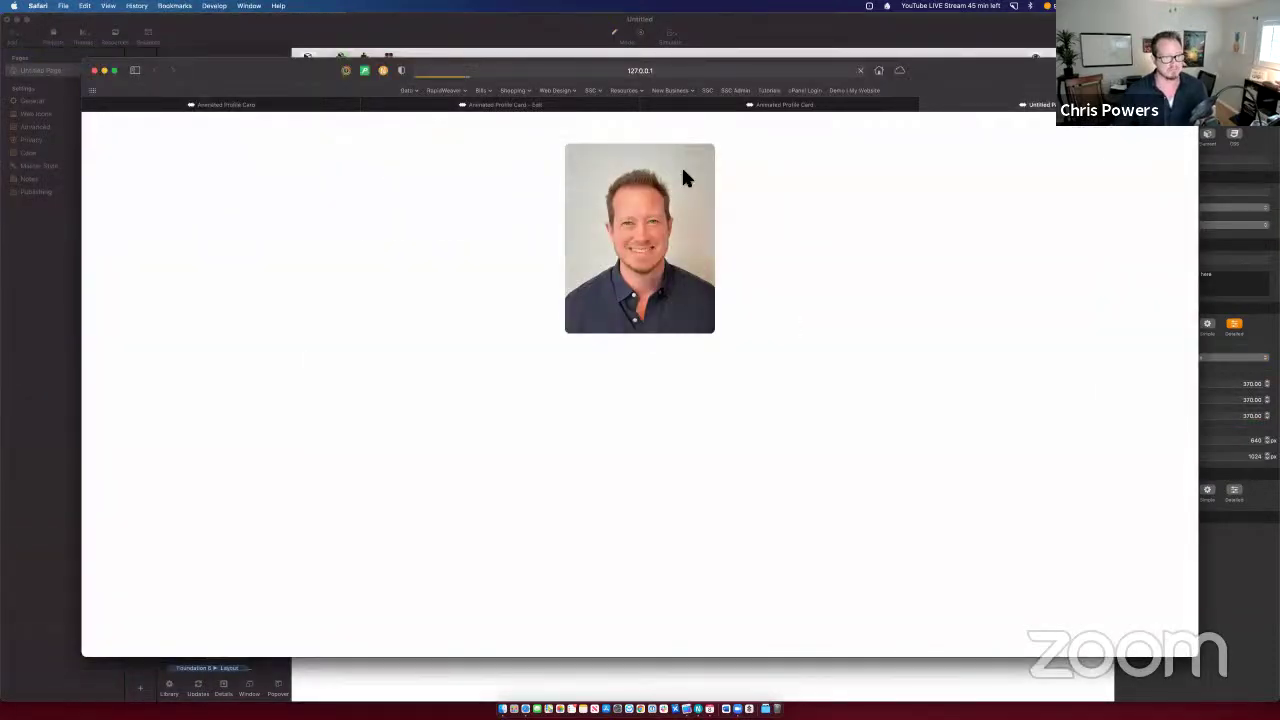
{"action": "key", "text": "super+Tab"}
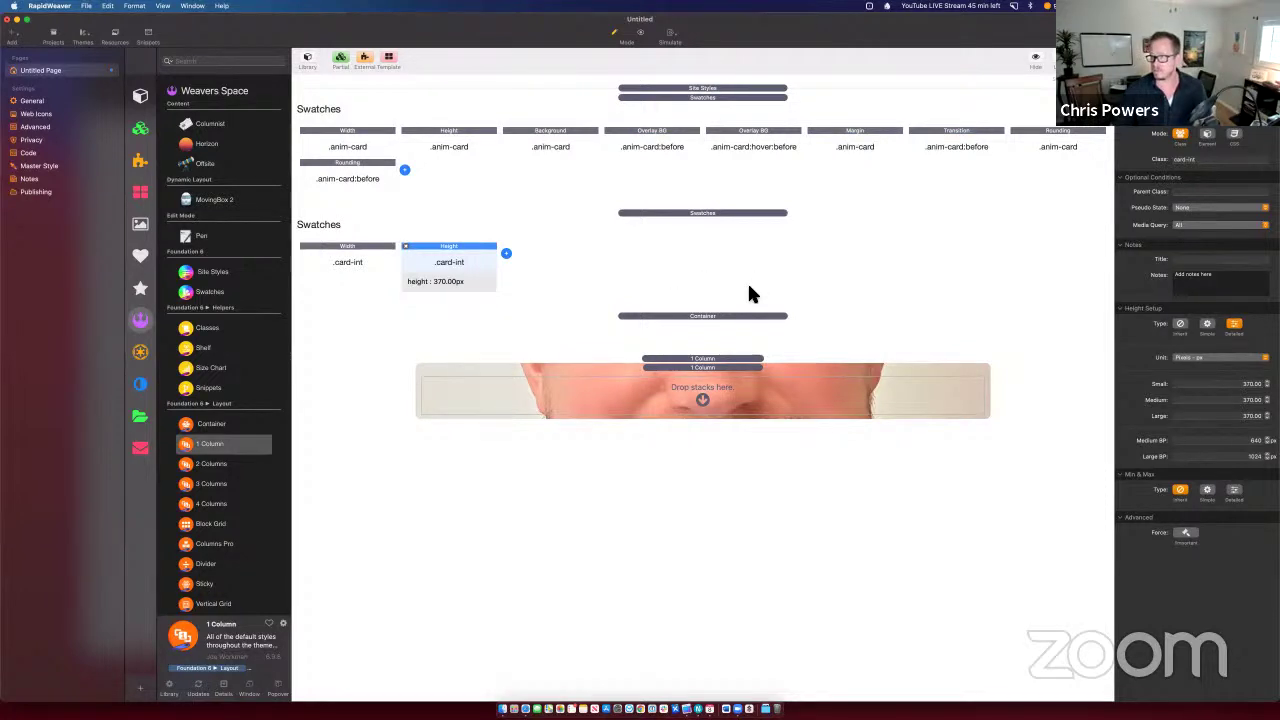
Step: Add a Border swatch after the card-int Height swatch, and set its color, size and style modes to Simple
{"action": "left_click", "coordinate": [506, 253]}
{"action": "left_click", "coordinate": [535, 311]}
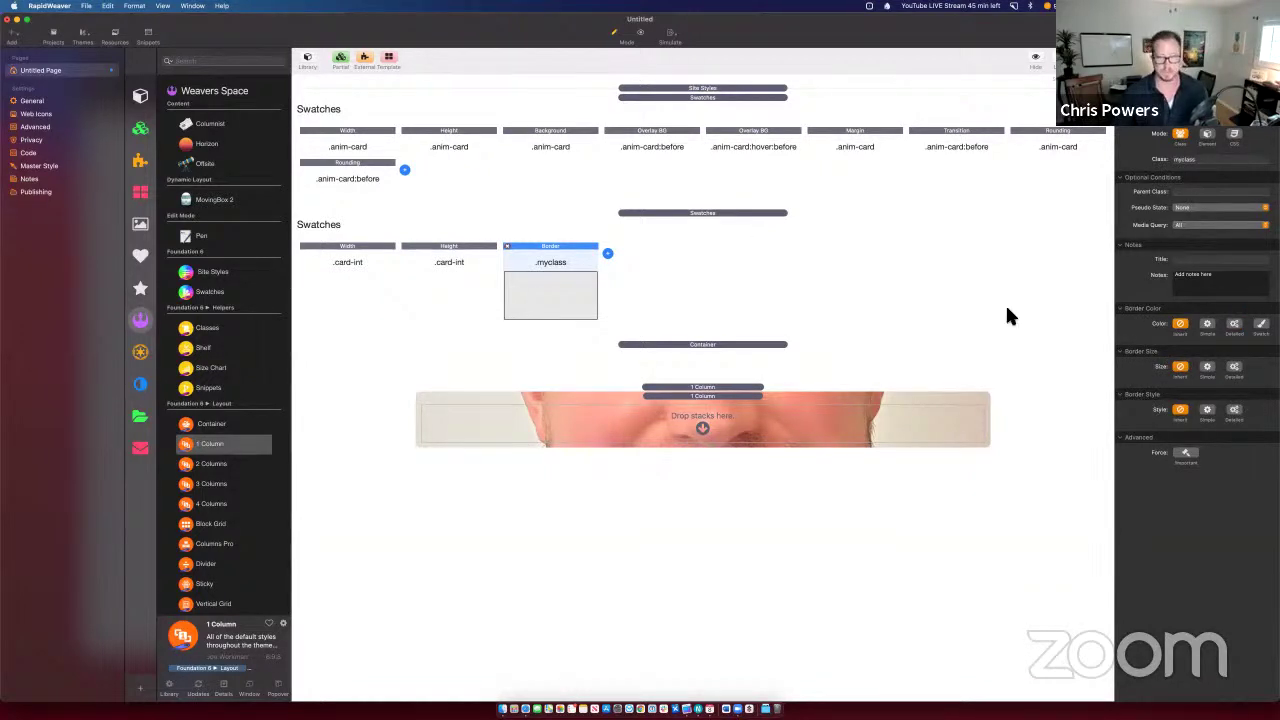
{"action": "left_click", "coordinate": [1207, 324]}
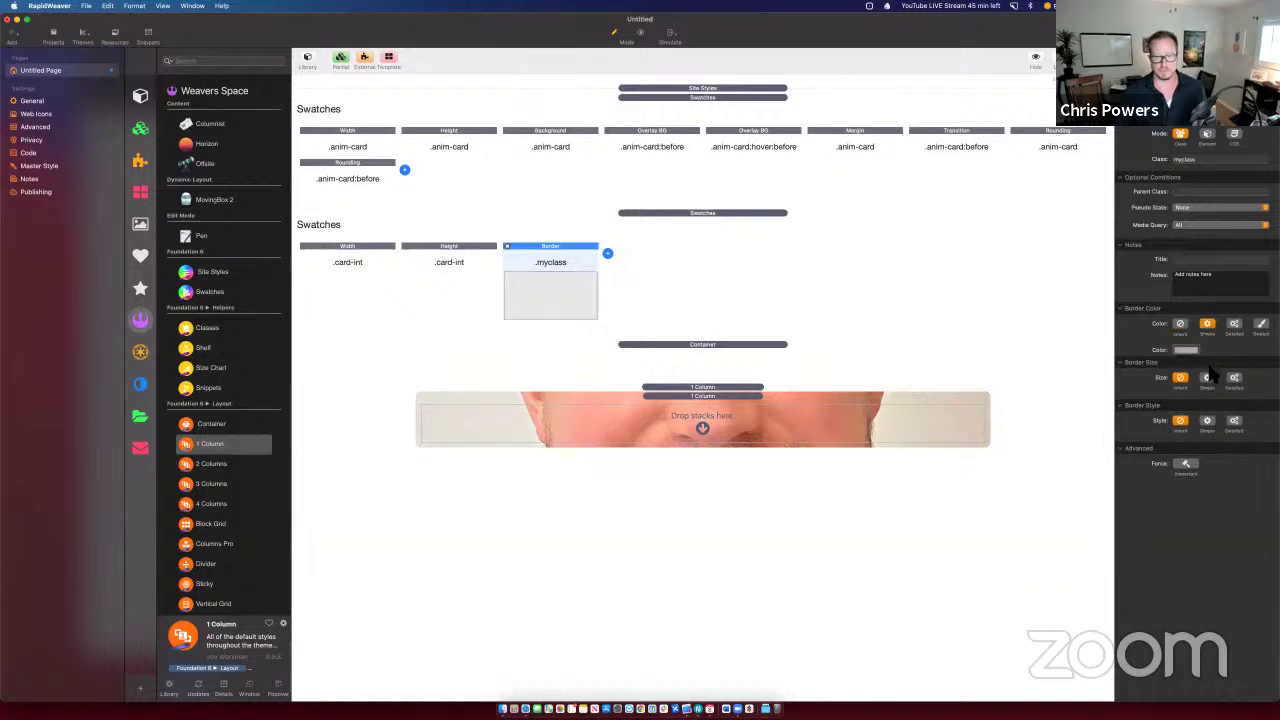
{"action": "left_click", "coordinate": [1208, 385]}
{"action": "left_click", "coordinate": [1208, 462]}
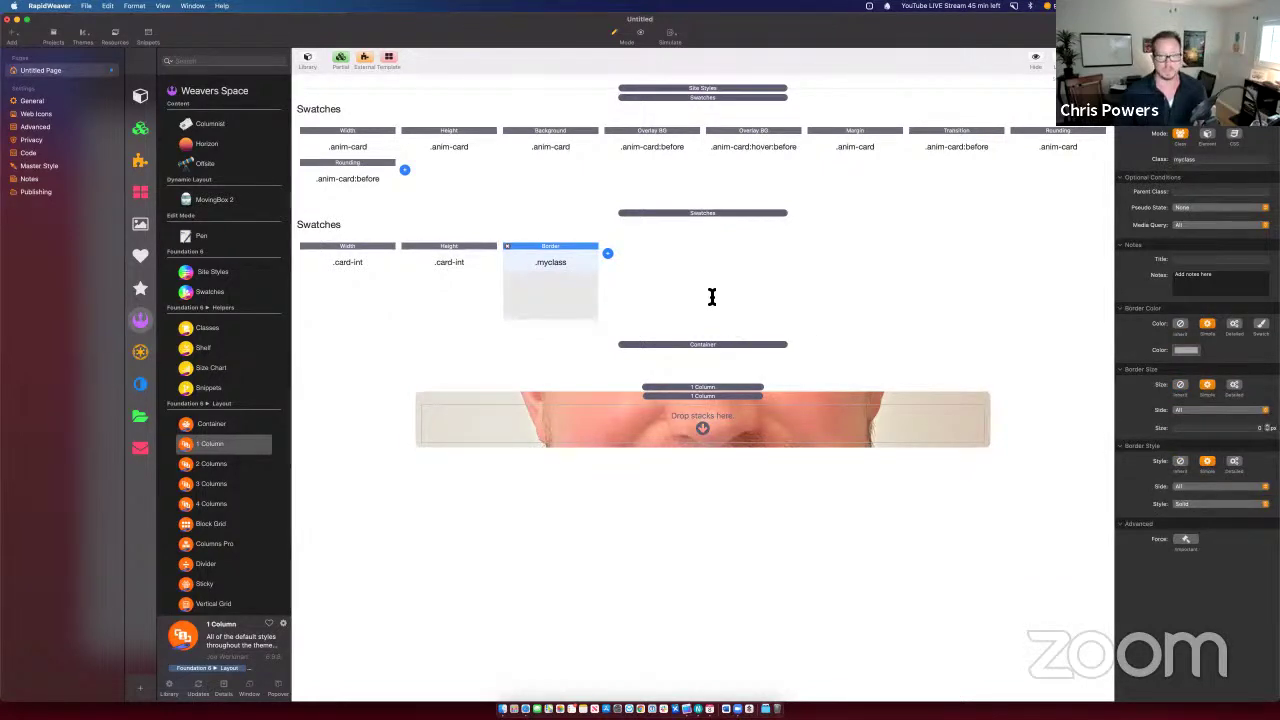
Step: Set the new Border swatch's class to card-int
{"action": "left_click", "coordinate": [1188, 160]}
{"action": "type", "text": "i"}
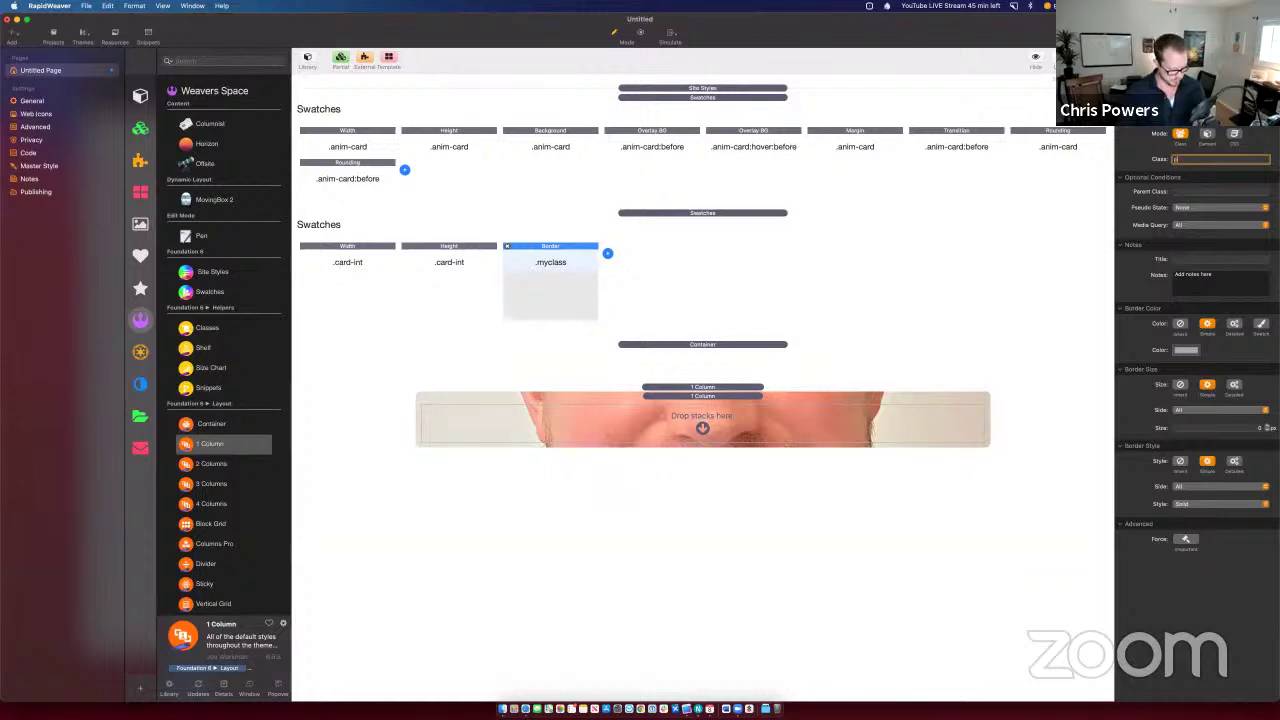
{"action": "type", "text": "ard-"}
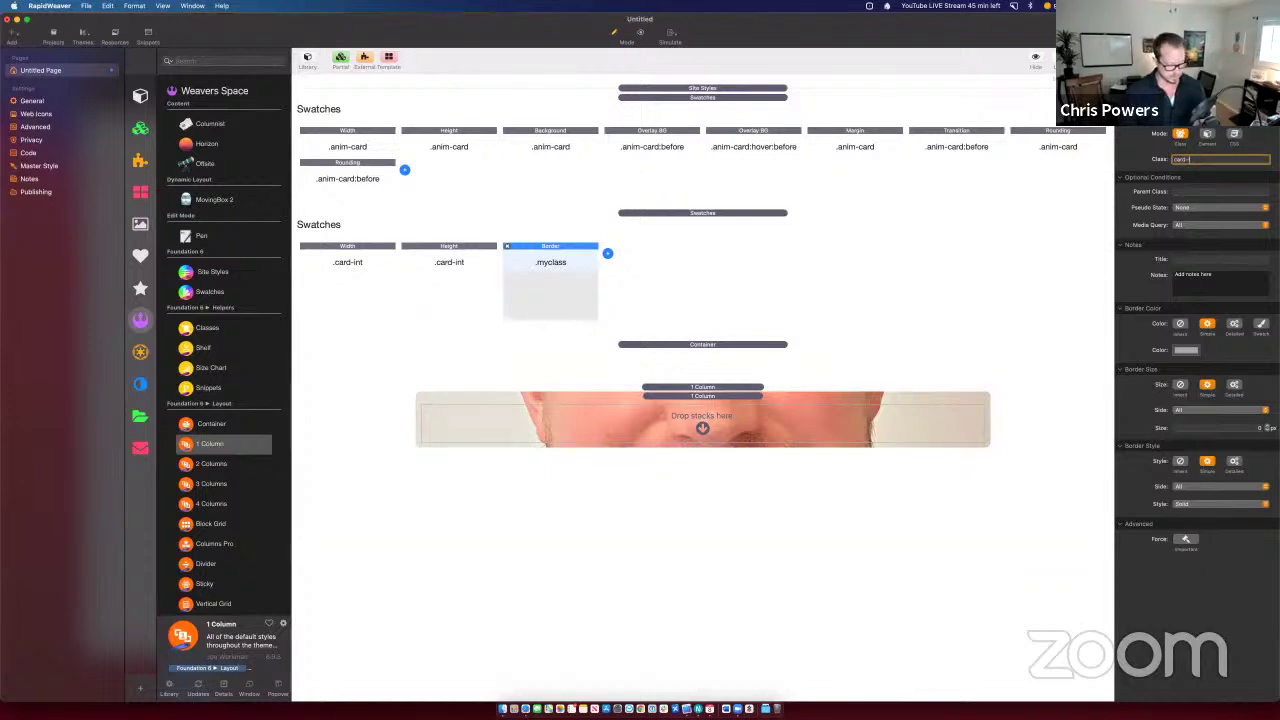
{"action": "type", "text": "int"}
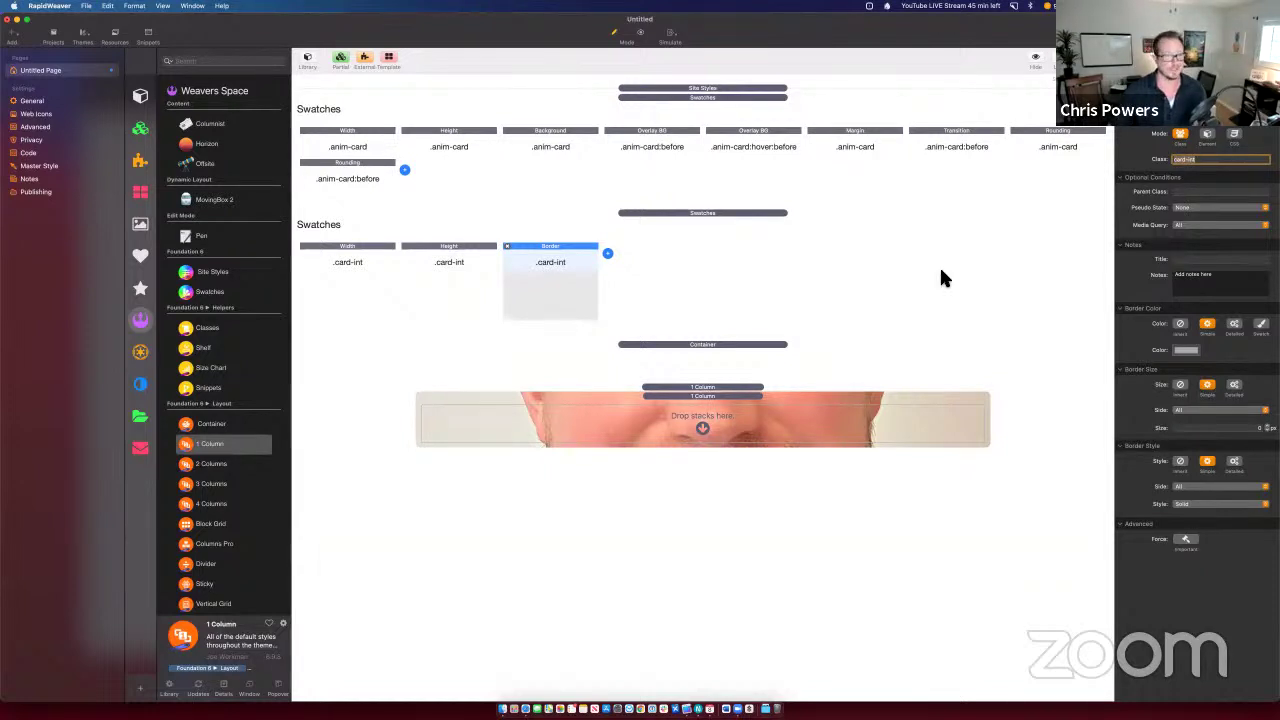
Step: Duplicate the card-int Border swatch
{"action": "left_click", "coordinate": [567, 251]}
{"action": "key", "text": "super+d"}
{"action": "left_click", "coordinate": [627, 255]}
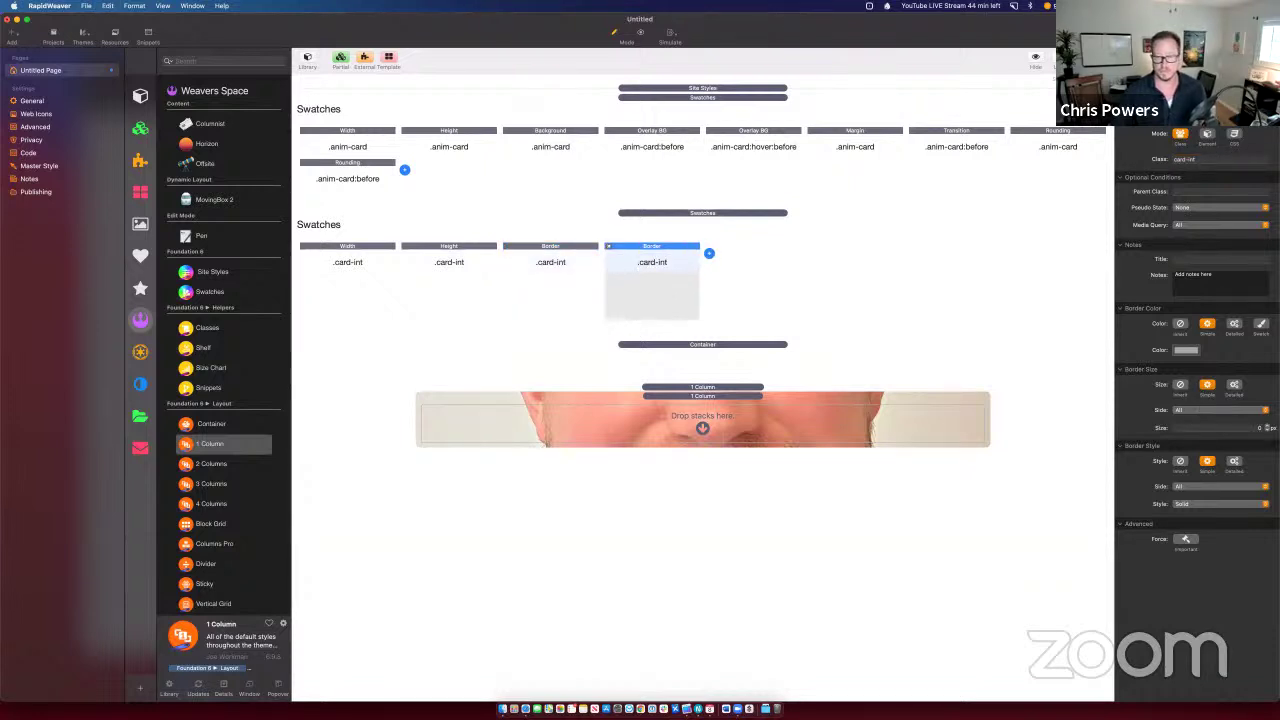
Step: Set the duplicate Border swatch to a 1 px size and white color, and check the page preview in Safari
{"action": "left_click", "coordinate": [1267, 425]}
{"action": "left_click", "coordinate": [1184, 351]}
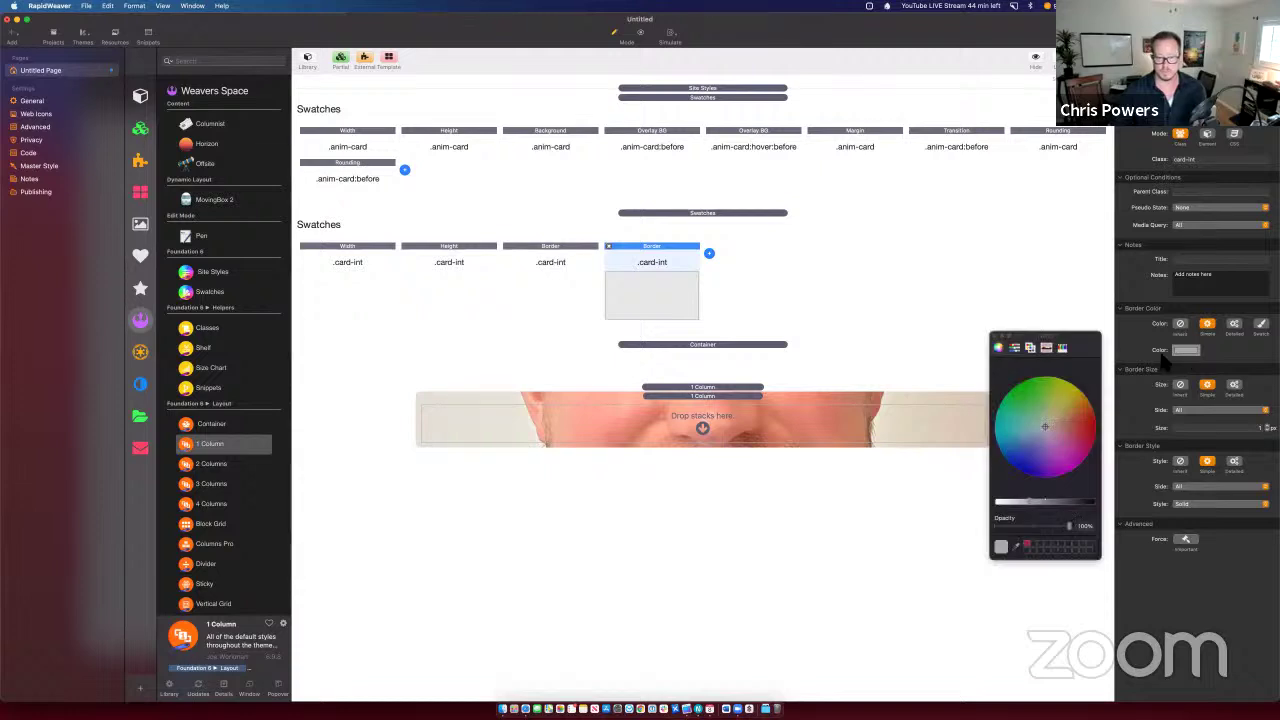
{"action": "left_click_drag", "start_coordinate": [968, 500], "coordinate": [925, 503]}
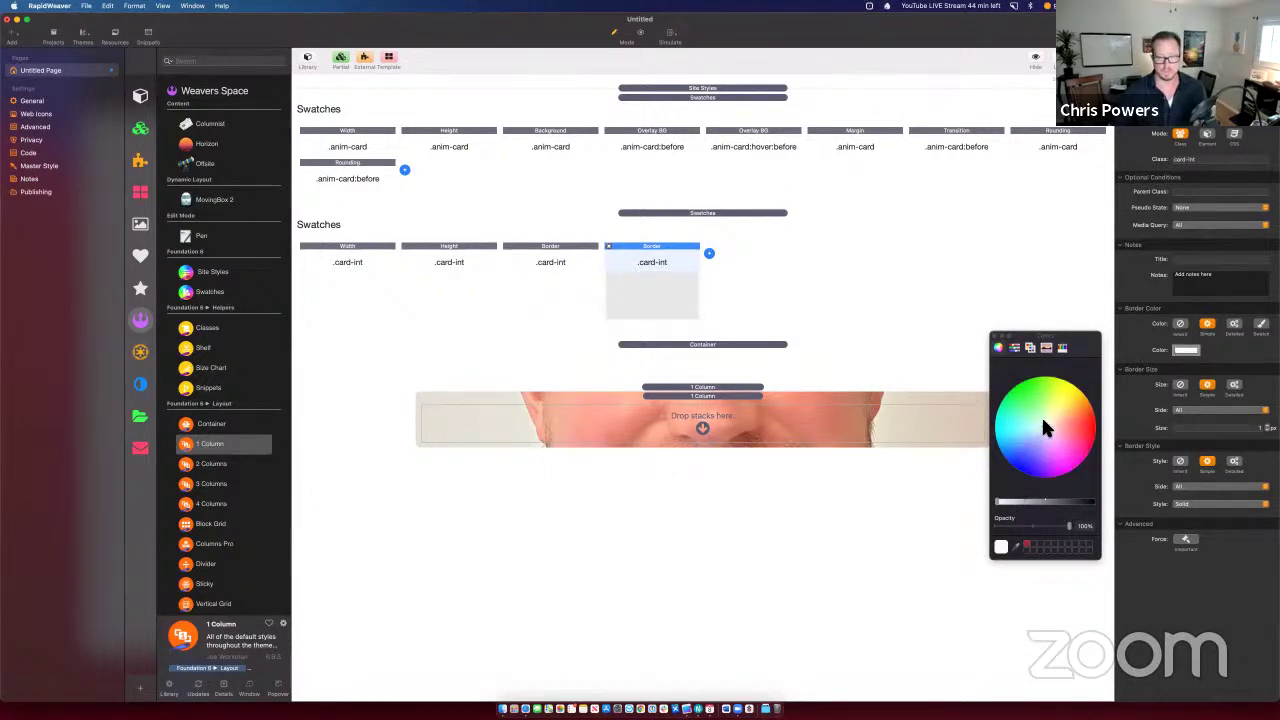
{"action": "left_click", "coordinate": [996, 340]}
{"action": "key", "text": "super+alt+p"}
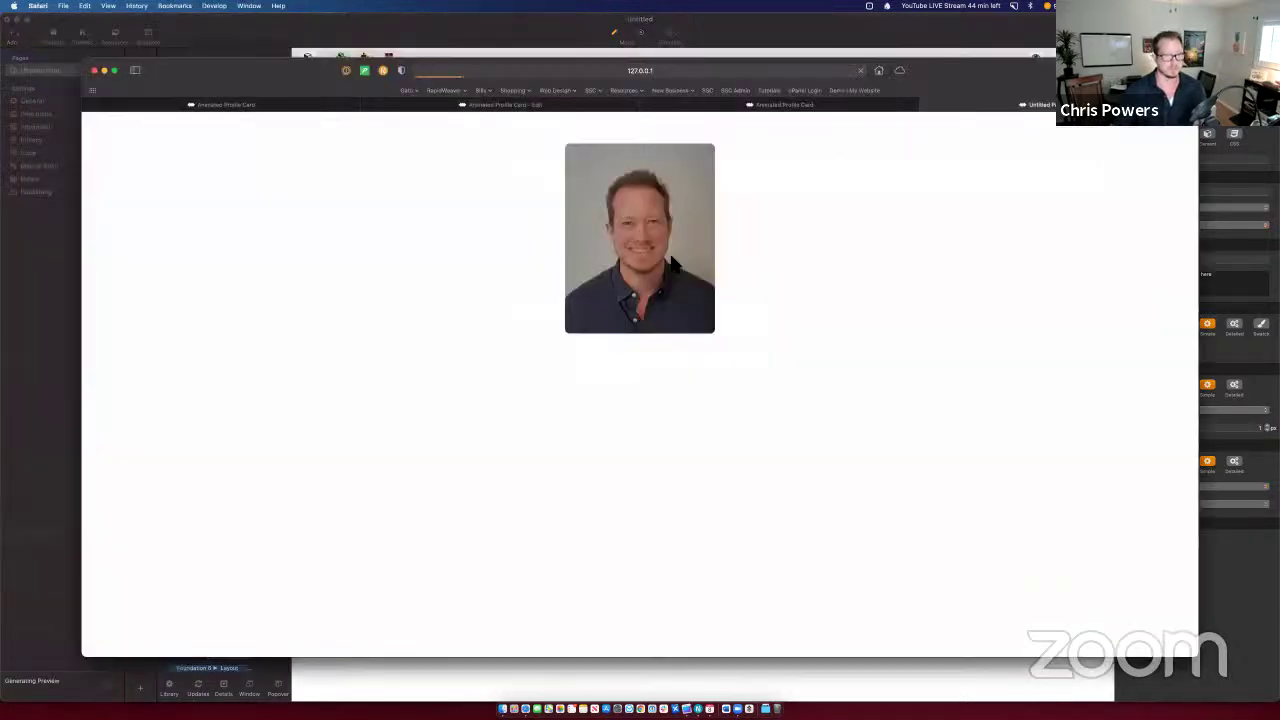
{"action": "key", "text": "super+Tab"}
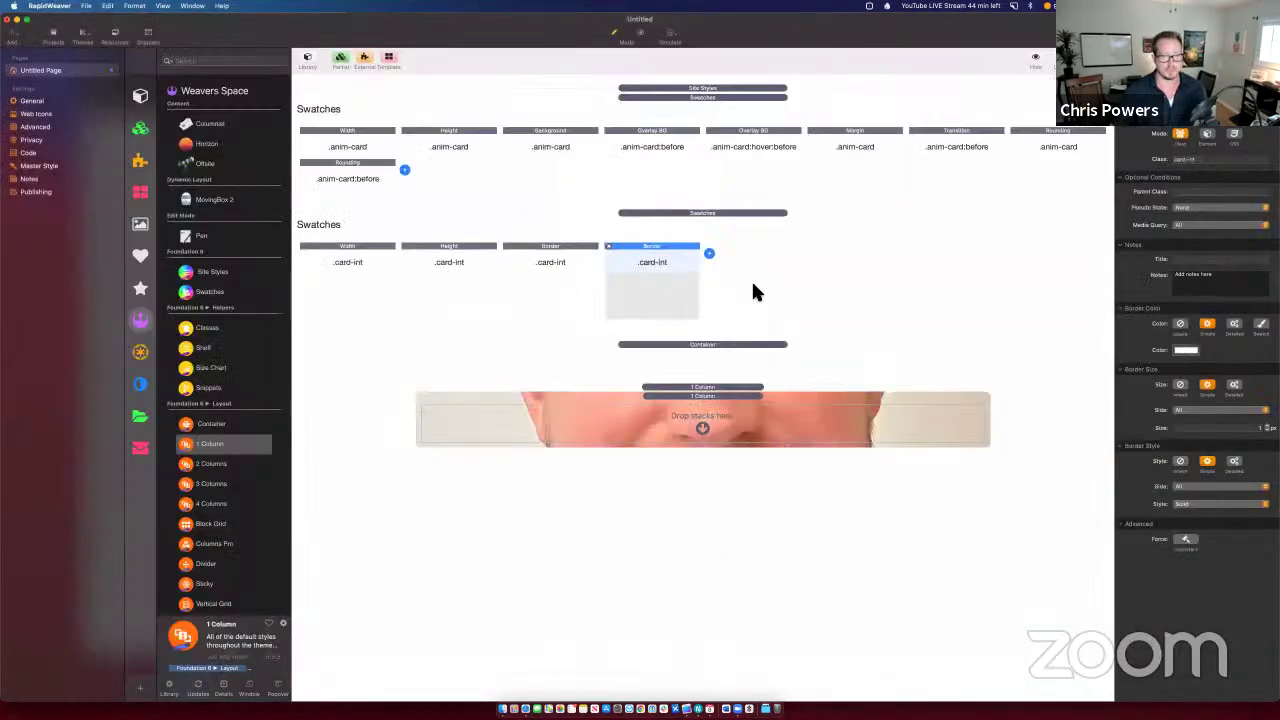
Step: Add a Padding swatch with class card-int and 8px padding, and check the page preview in Safari
{"action": "left_click", "coordinate": [708, 254]}
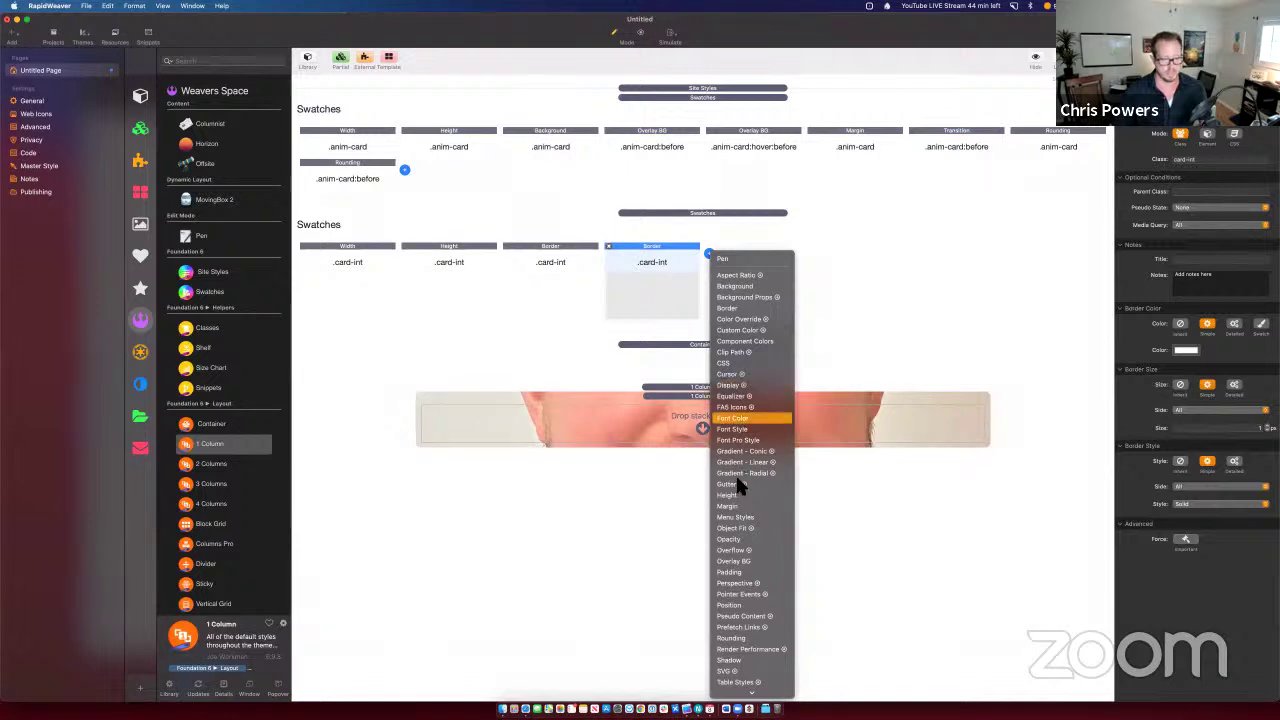
{"action": "left_click", "coordinate": [737, 572]}
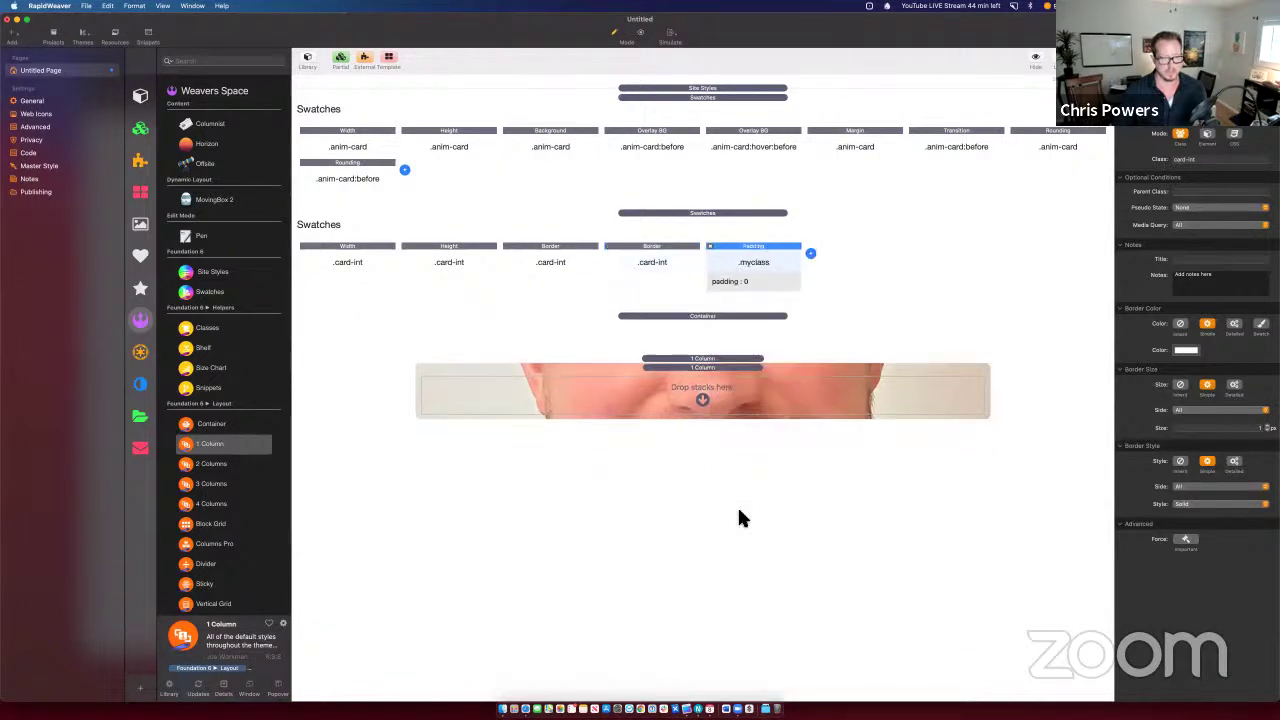
{"action": "left_click", "coordinate": [1190, 160]}
{"action": "type", "text": "car"}
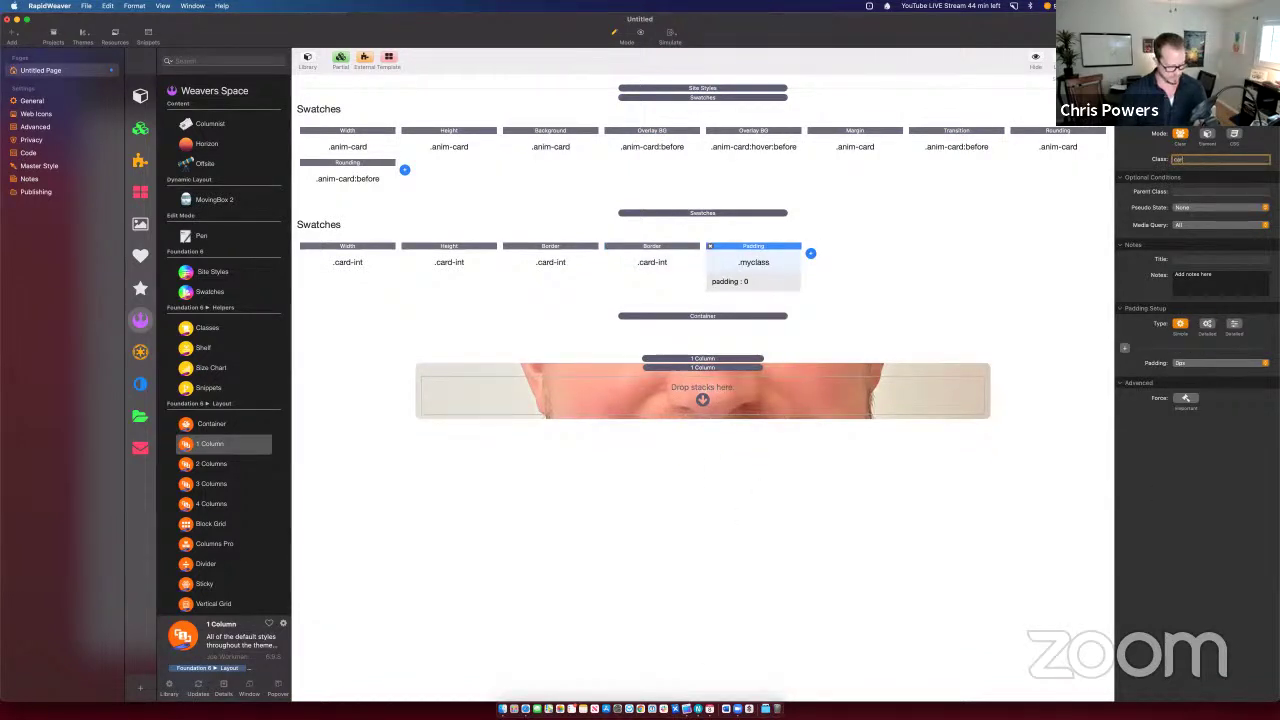
{"action": "type", "text": "d-int"}
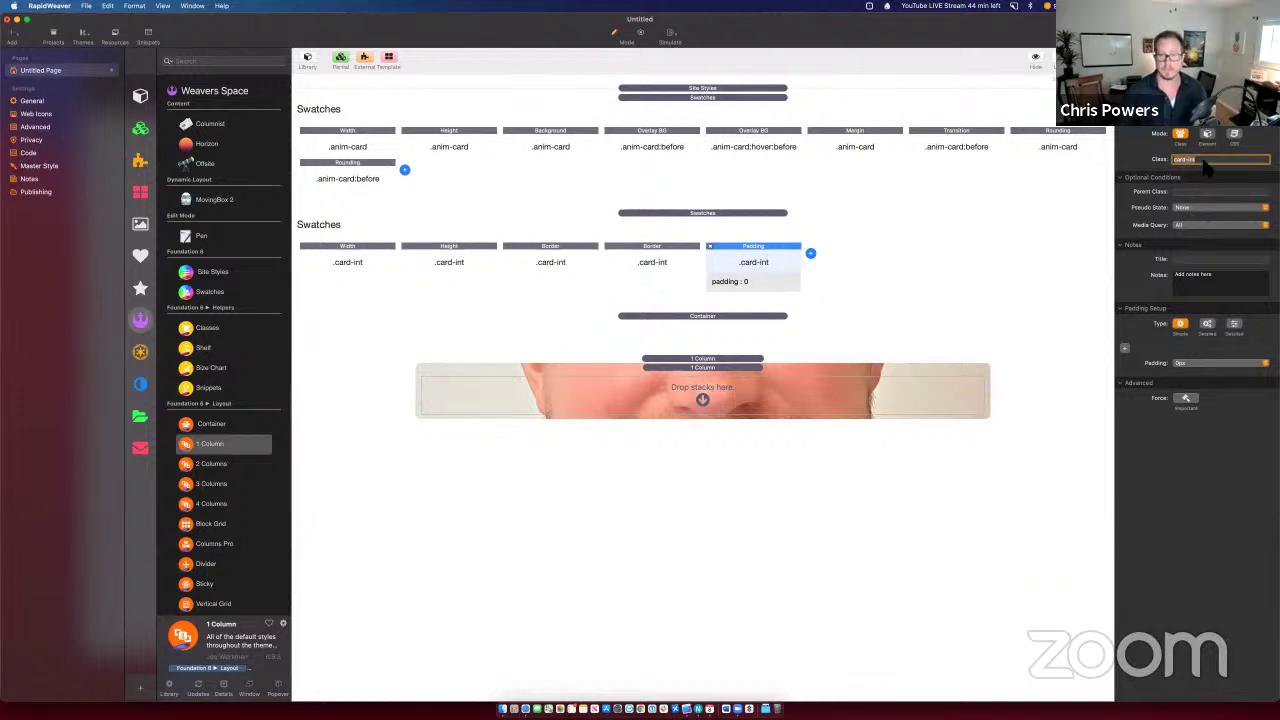
{"action": "left_click", "coordinate": [1204, 363]}
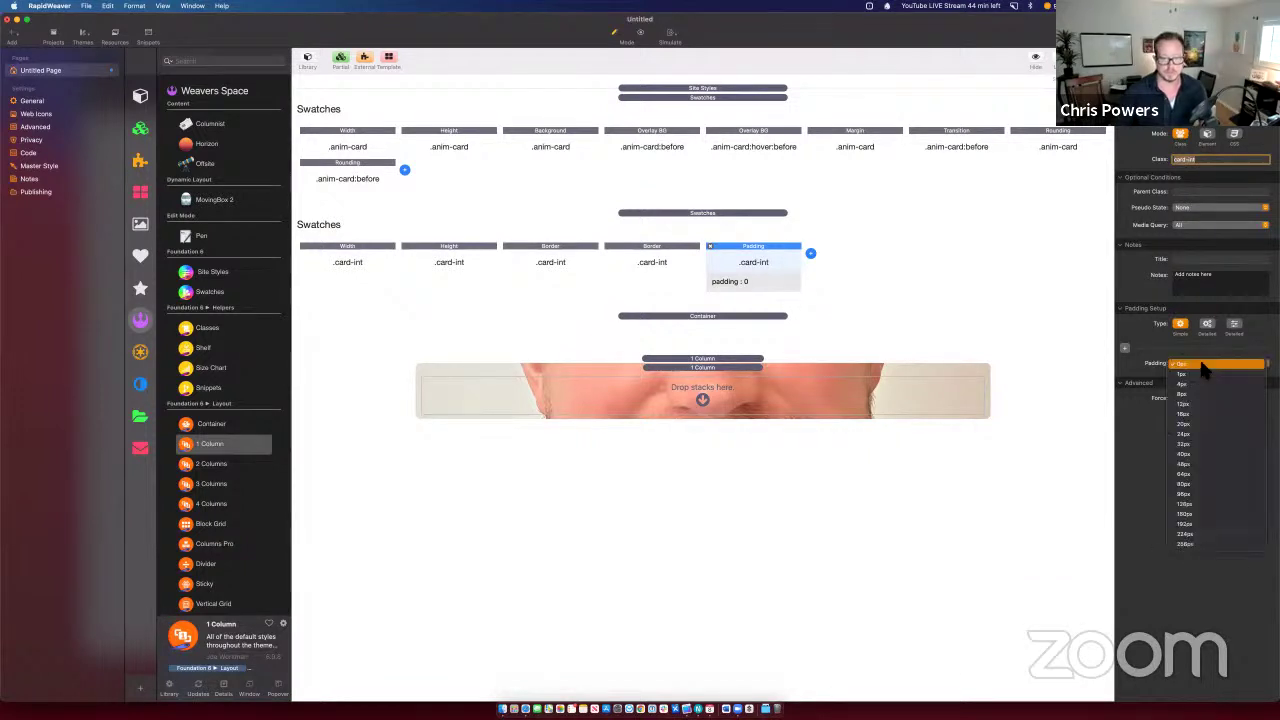
{"action": "left_click", "coordinate": [1196, 393]}
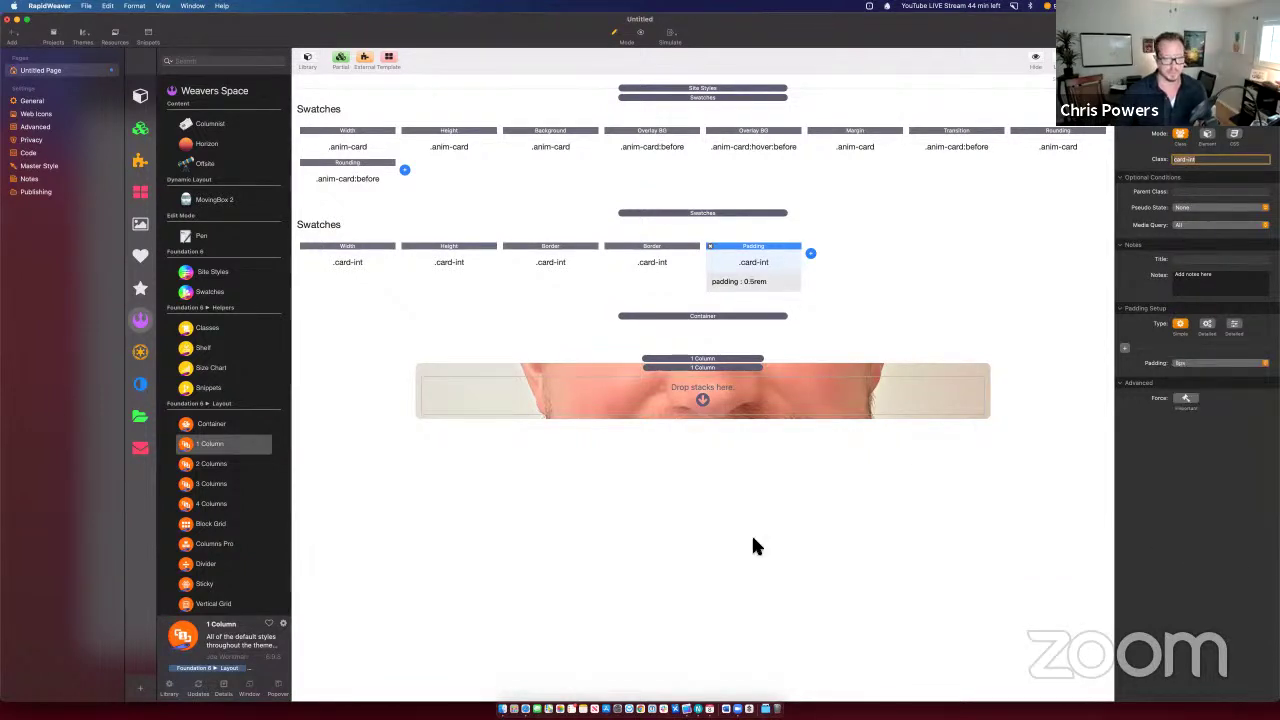
{"action": "key", "text": "super+alt+p"}
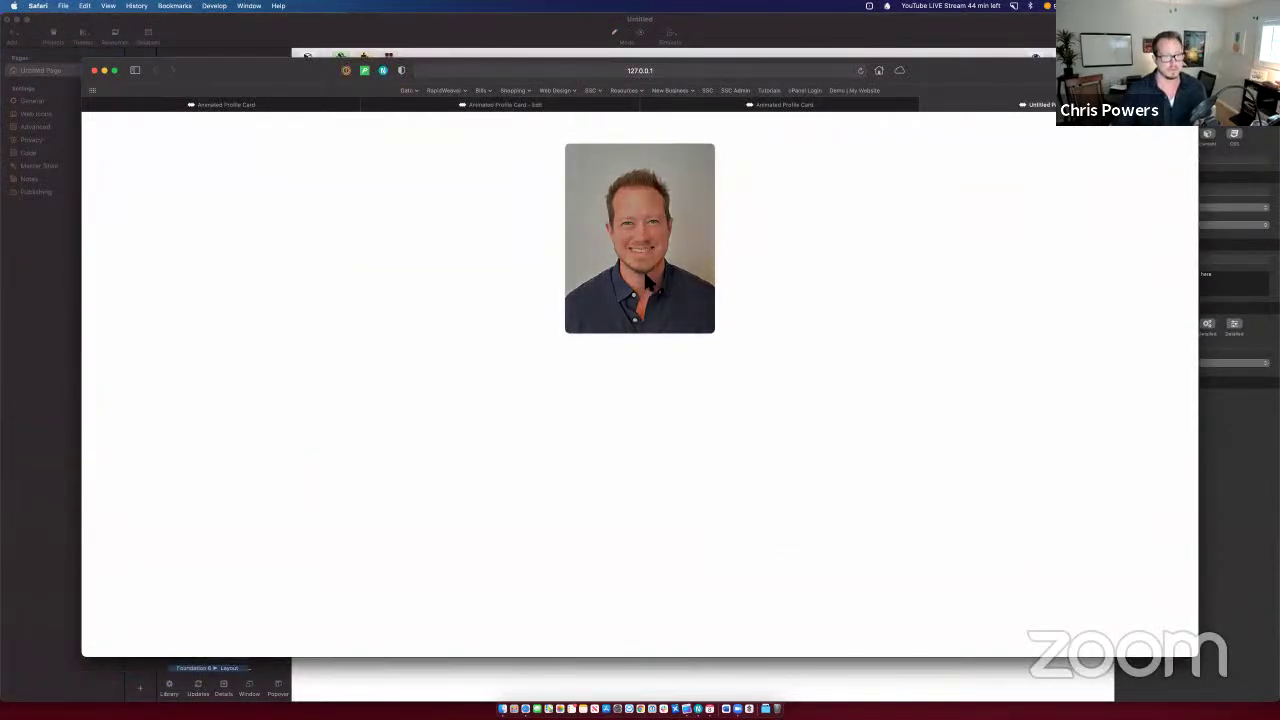
{"action": "key", "text": "super+w"}
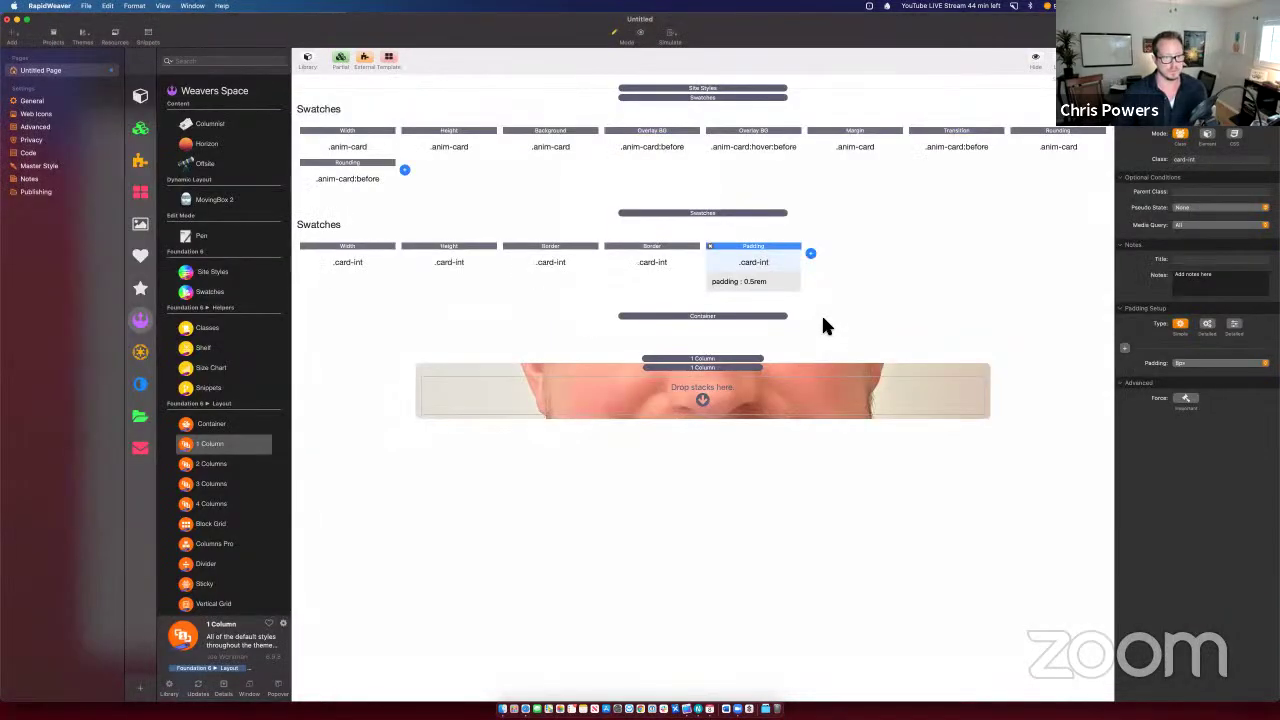
Step: Assign the custom class card-int to the inner 1 Column stack and check the card preview in Safari
{"action": "left_click", "coordinate": [566, 252]}
{"action": "left_click", "coordinate": [651, 398]}
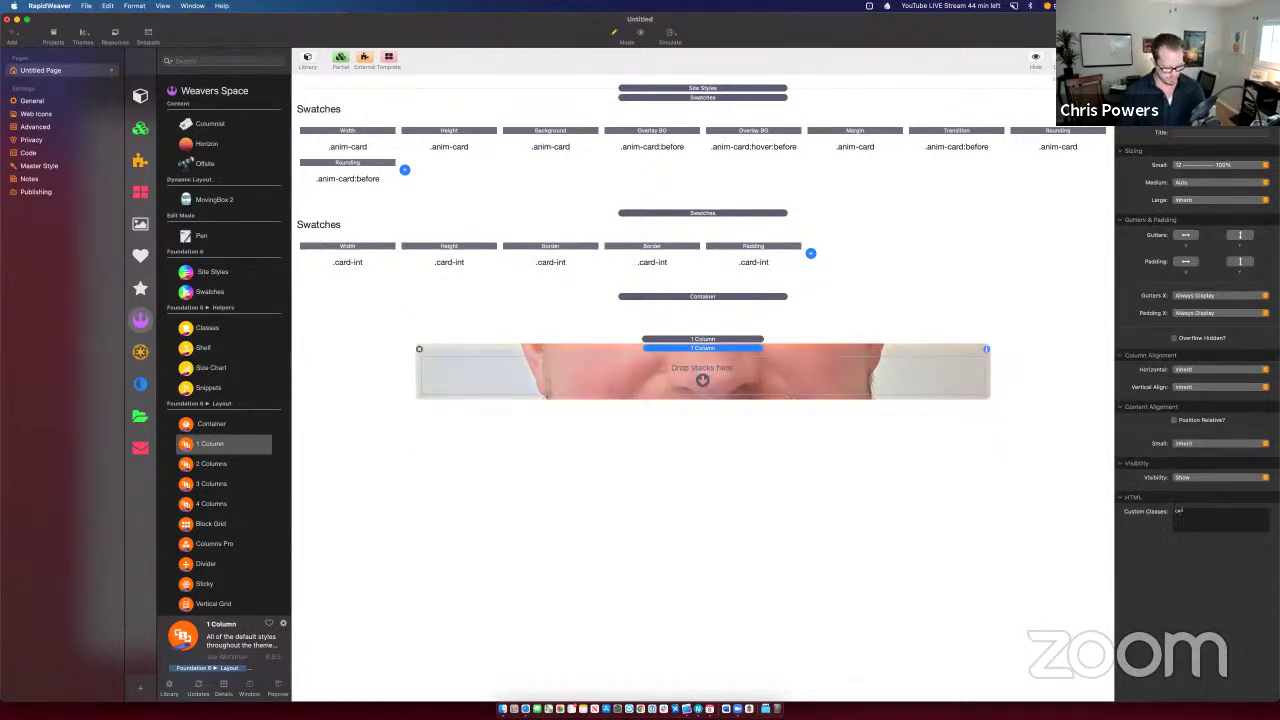
{"action": "type", "text": "nt"}
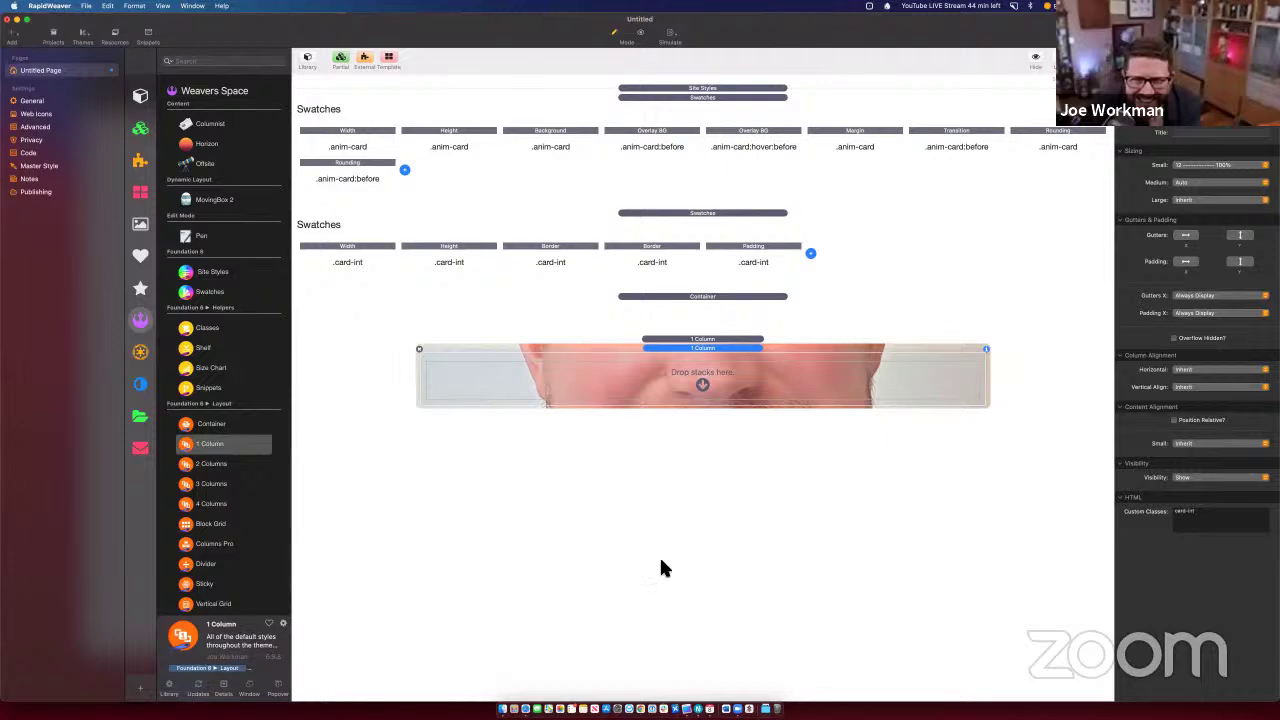
{"action": "key", "text": "super+Tab"}
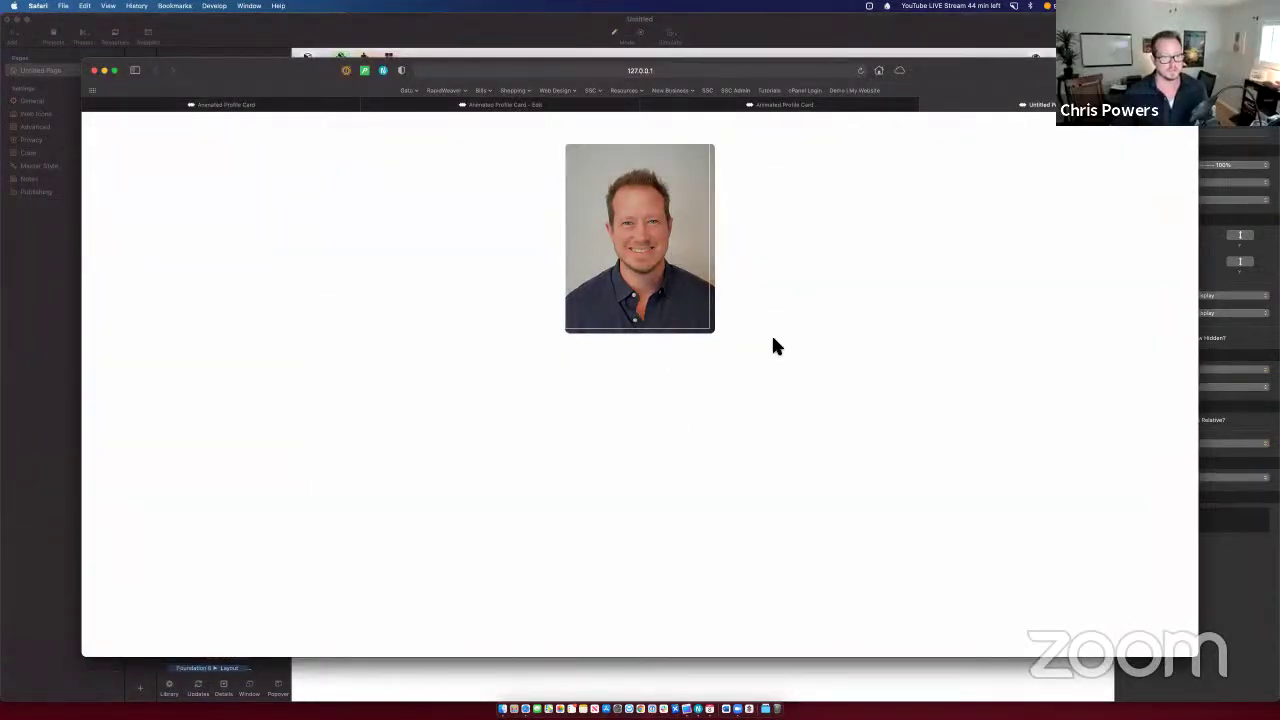
{"action": "key", "text": "super+Tab"}
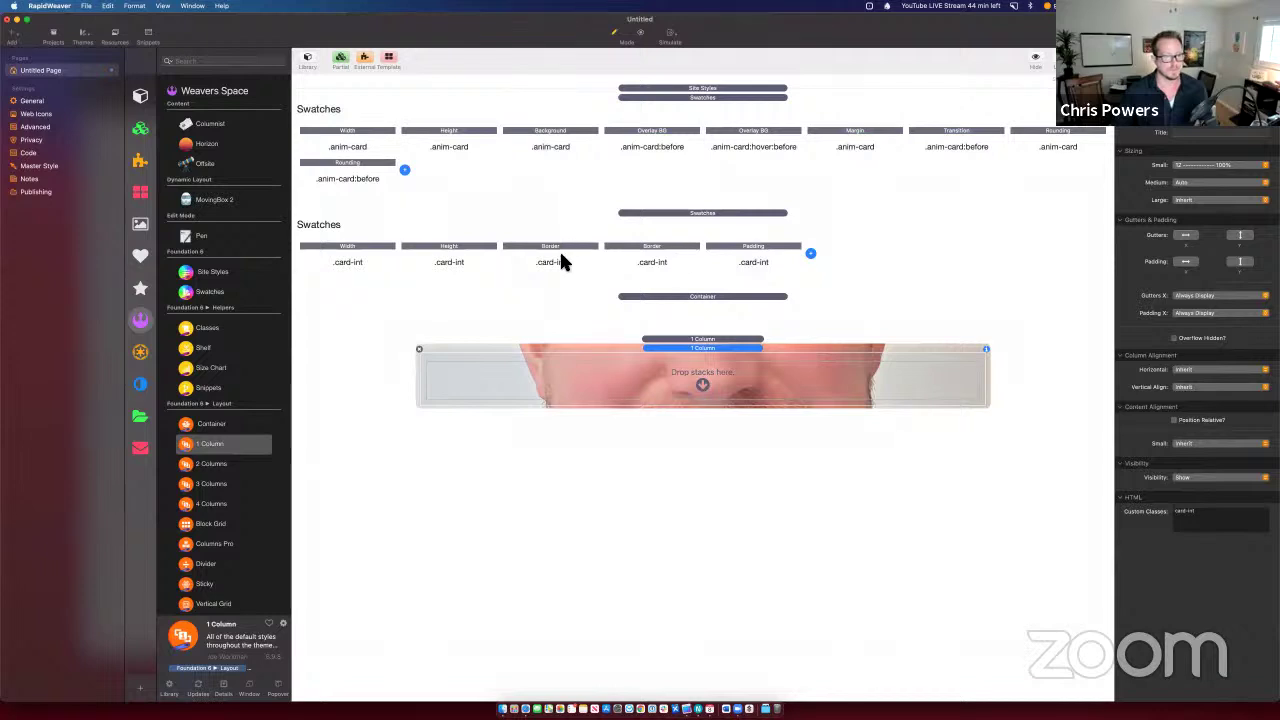
Step: Remove the Padding swatch and the first, unstyled Border swatch from the card-int swatches
{"action": "left_click", "coordinate": [729, 264]}
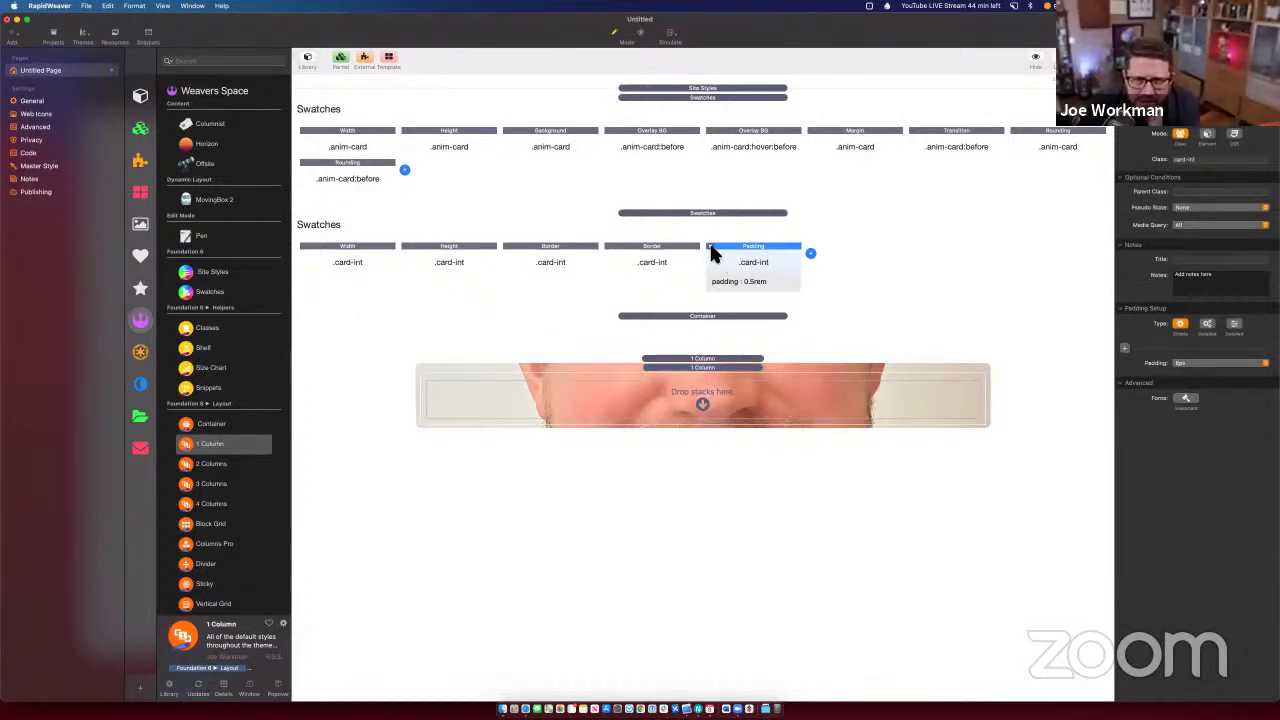
{"action": "left_click", "coordinate": [711, 246]}
{"action": "key", "text": "alt+super+p"}
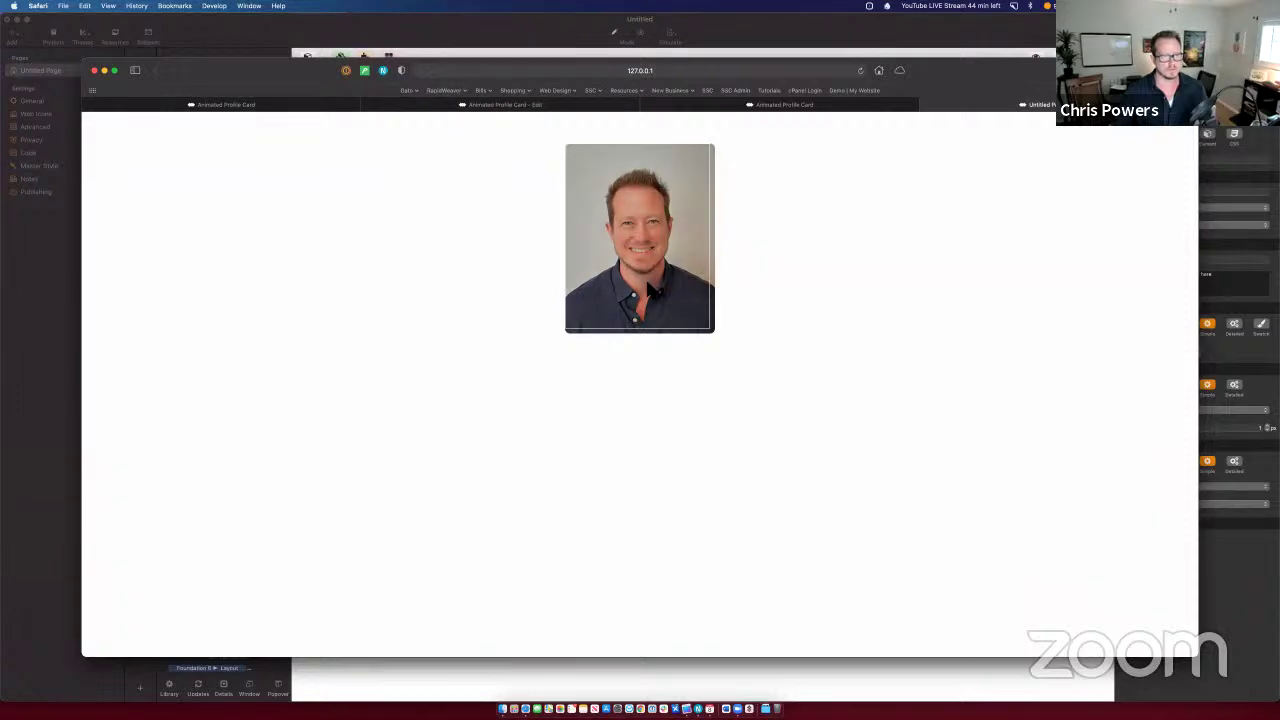
{"action": "key", "text": "super+Tab"}
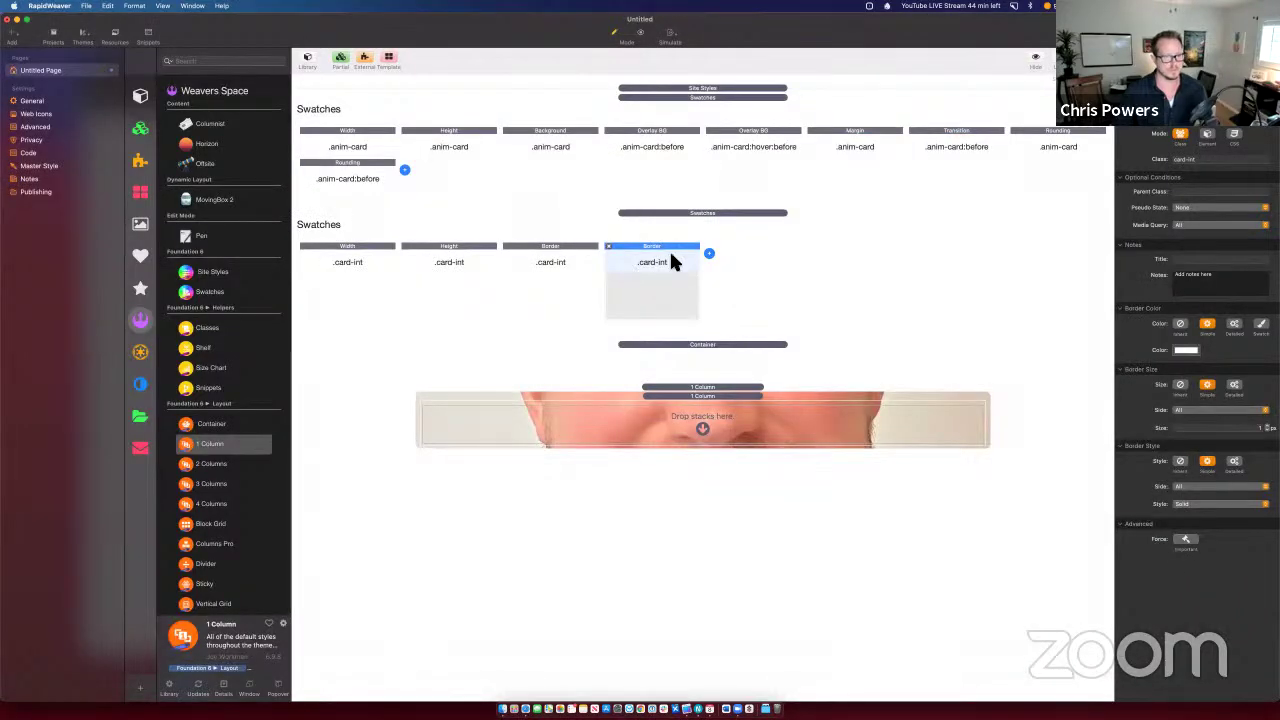
{"action": "left_click", "coordinate": [540, 264]}
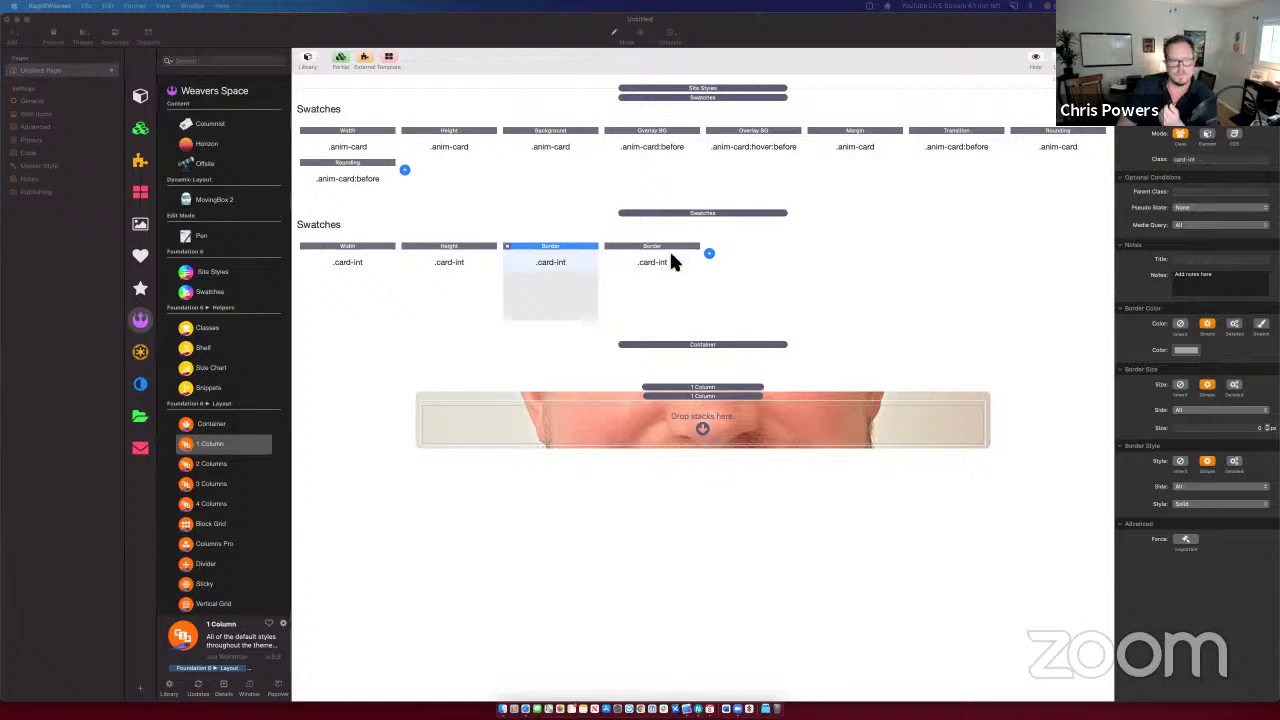
{"action": "left_click", "coordinate": [507, 247]}
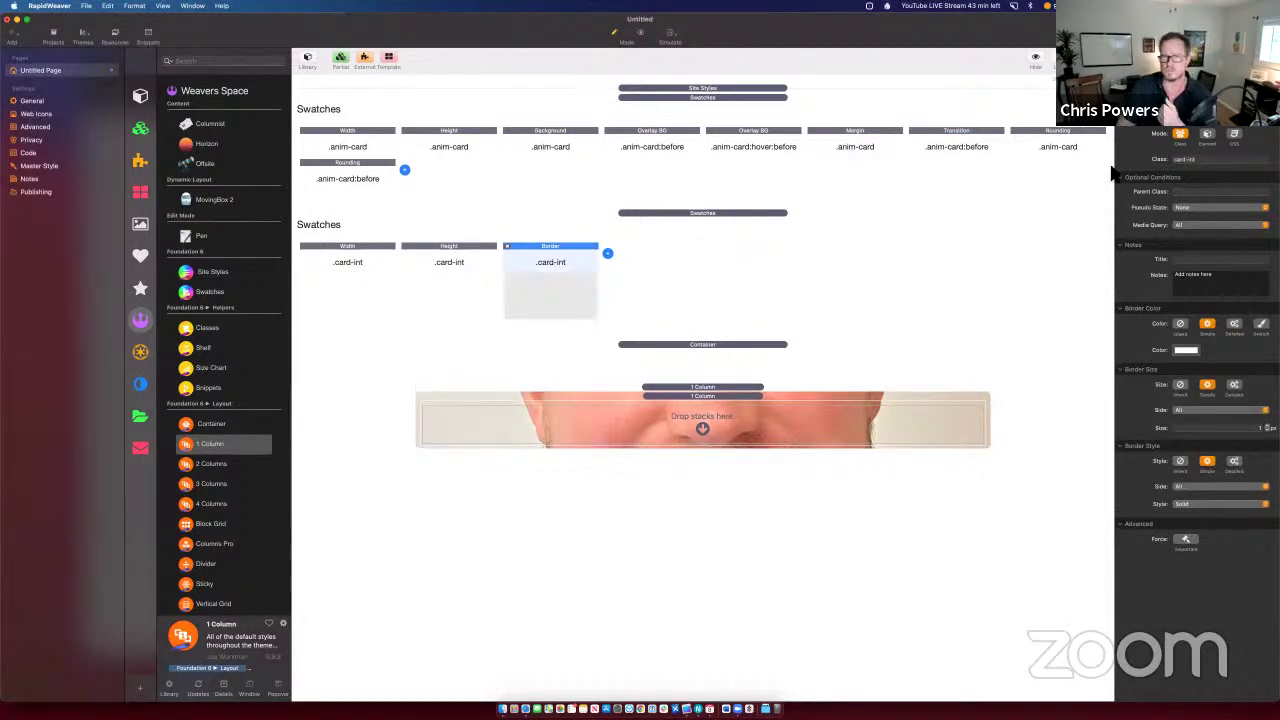
Step: Set the remaining Border swatch's parent class to anim-card and check the card preview in Safari
{"action": "left_click", "coordinate": [1220, 191]}
{"action": "type", "text": "anim"}
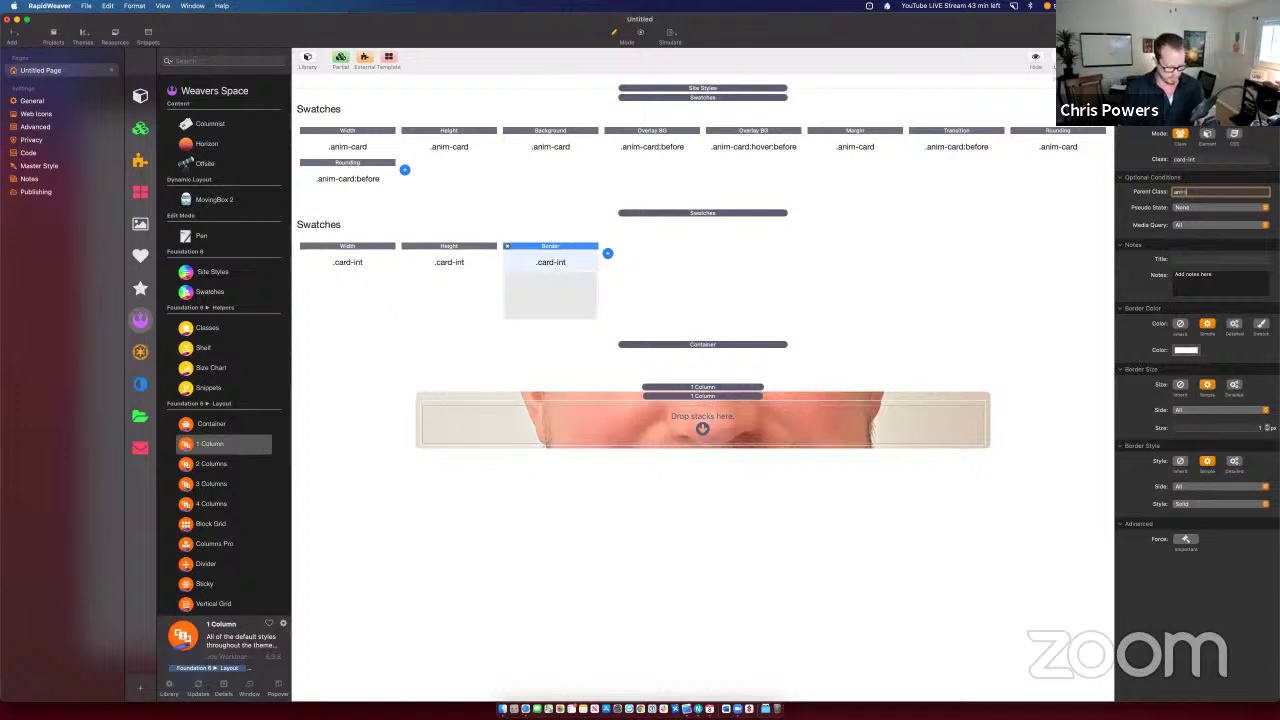
{"action": "type", "text": "-card"}
{"action": "key", "text": "Return"}
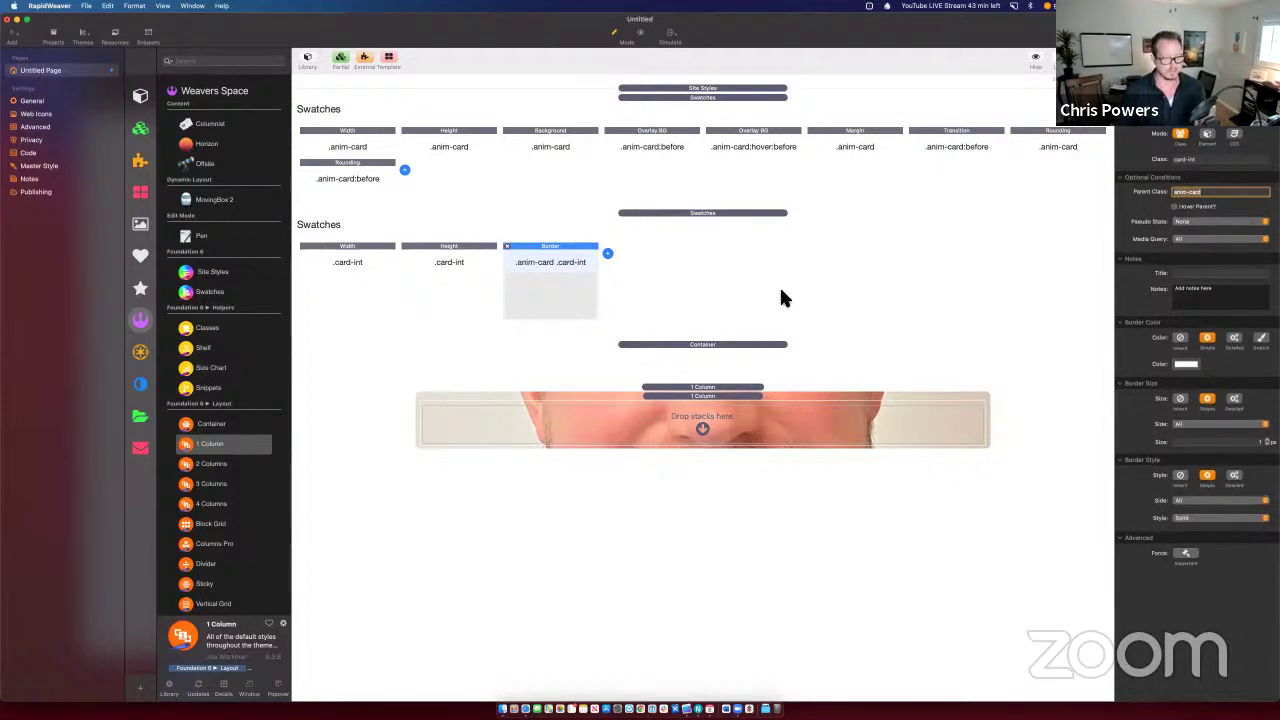
{"action": "key", "text": "super+alt+p"}
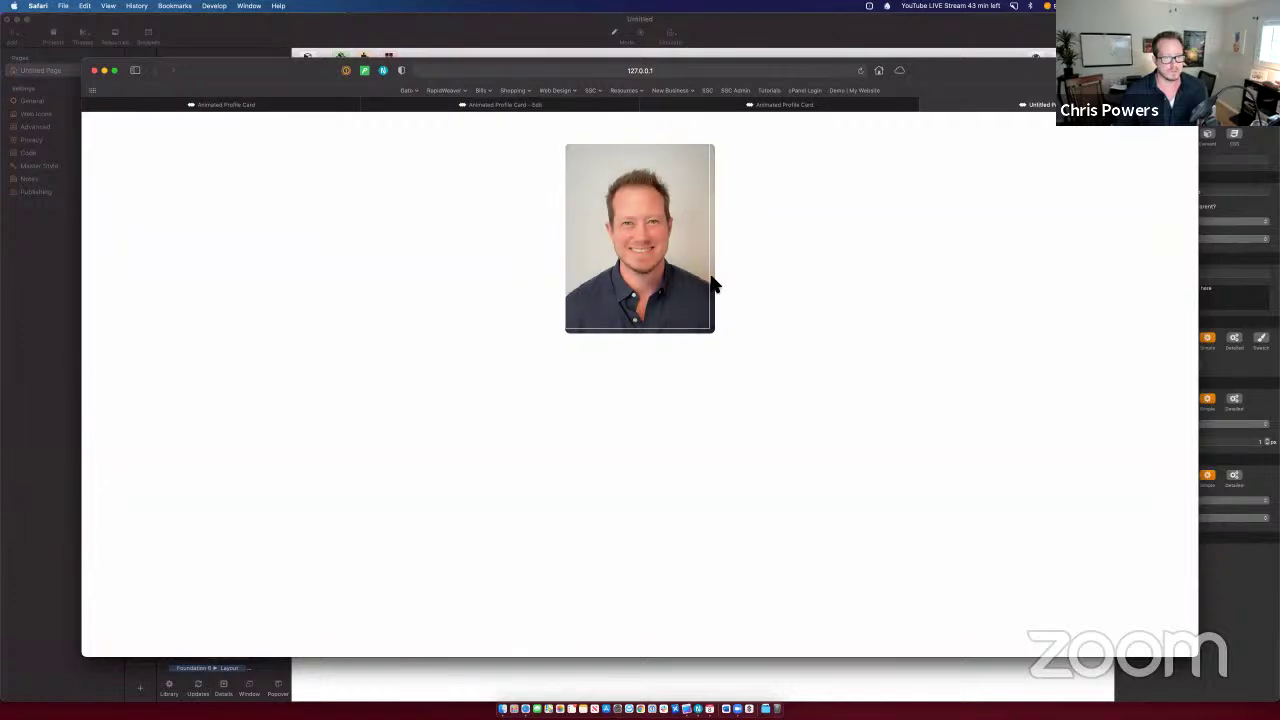
{"action": "key", "text": "super+Tab"}
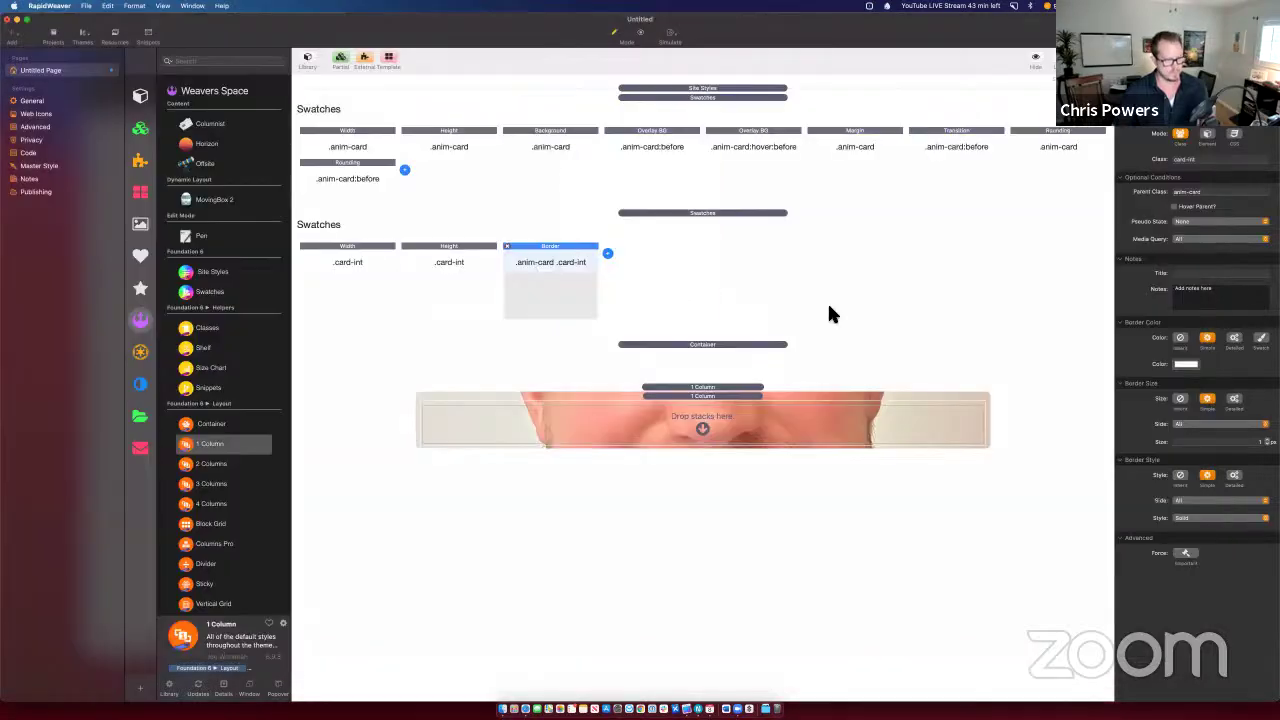
Step: Remove the Border swatch from the card-int swatches and undo the removal
{"action": "left_click", "coordinate": [507, 246]}
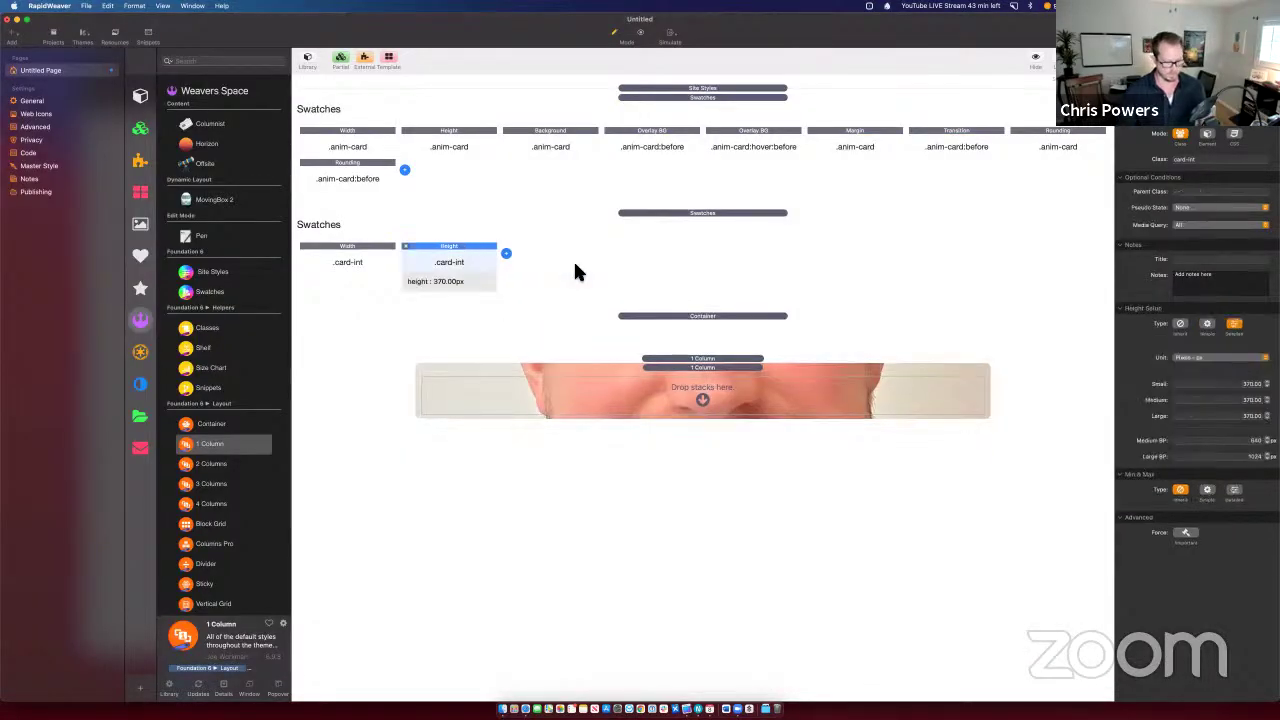
{"action": "key", "text": "super+Tab"}
{"action": "key", "text": "super+Tab"}
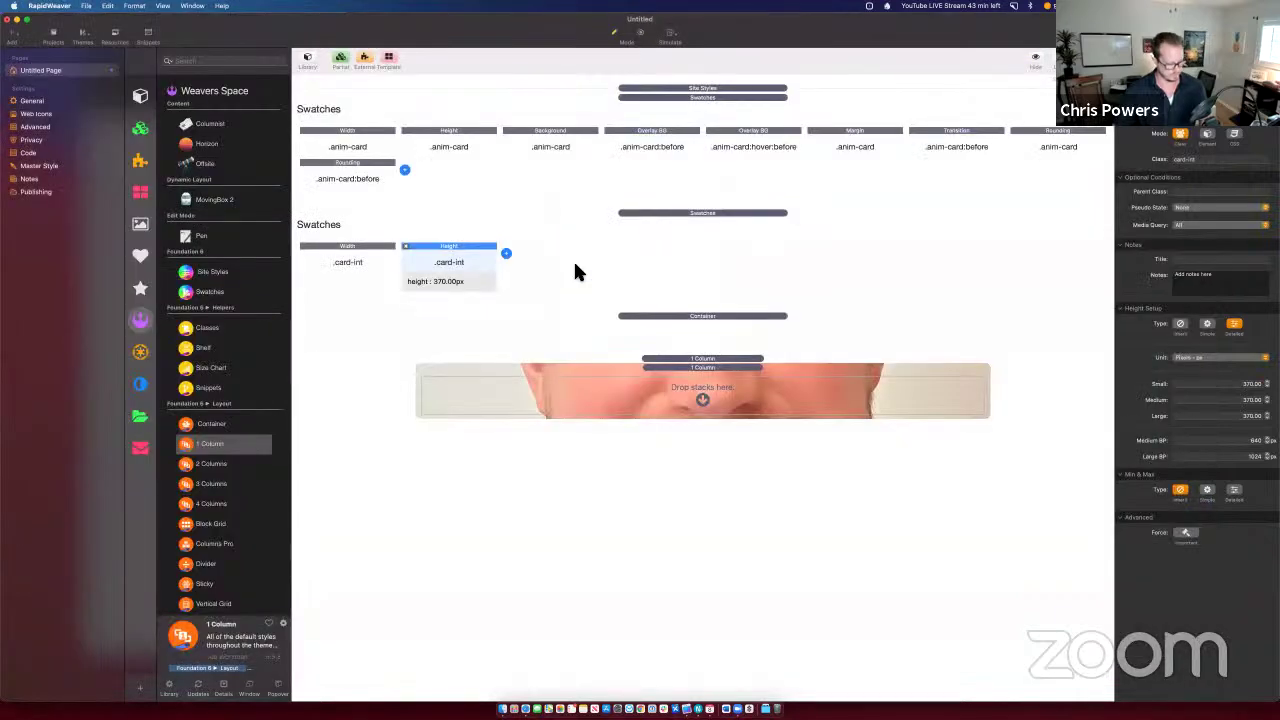
{"action": "key", "text": "super+z"}
{"action": "left_click", "coordinate": [573, 259]}
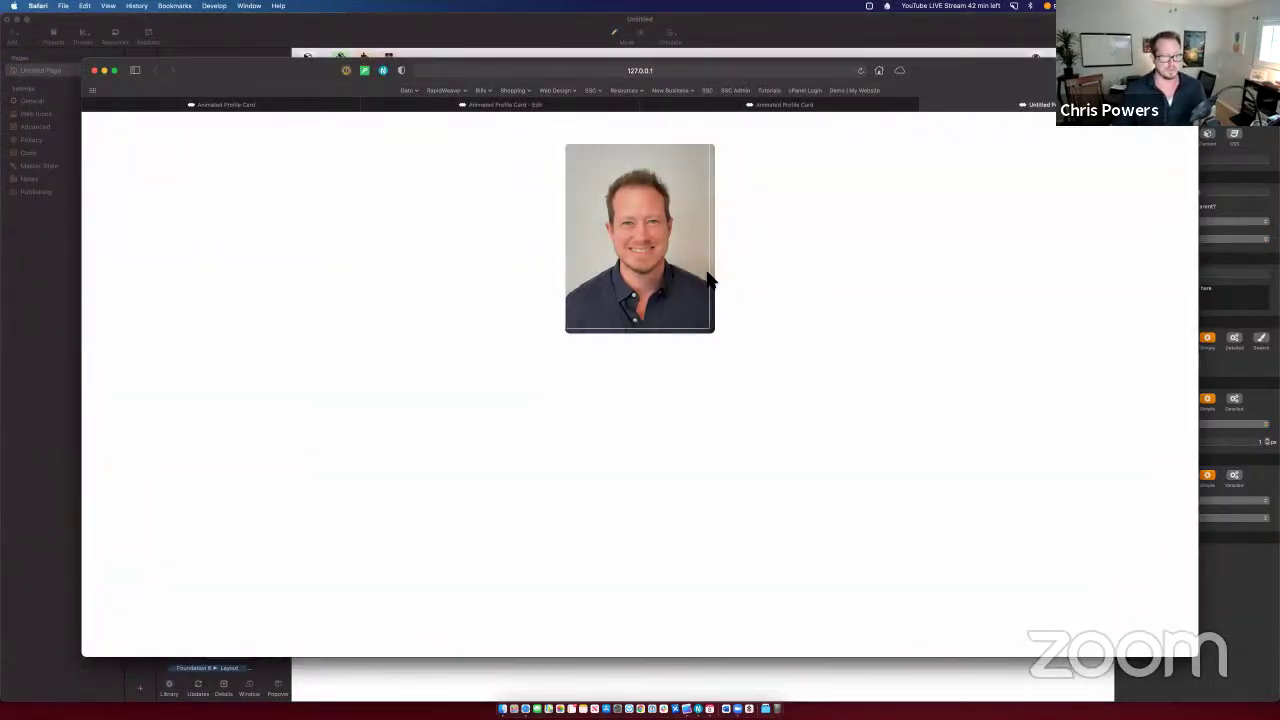
Step: Remove the first Border swatch from the card-int swatches and duplicate the remaining Border swatch
{"action": "key", "text": "super+Tab"}
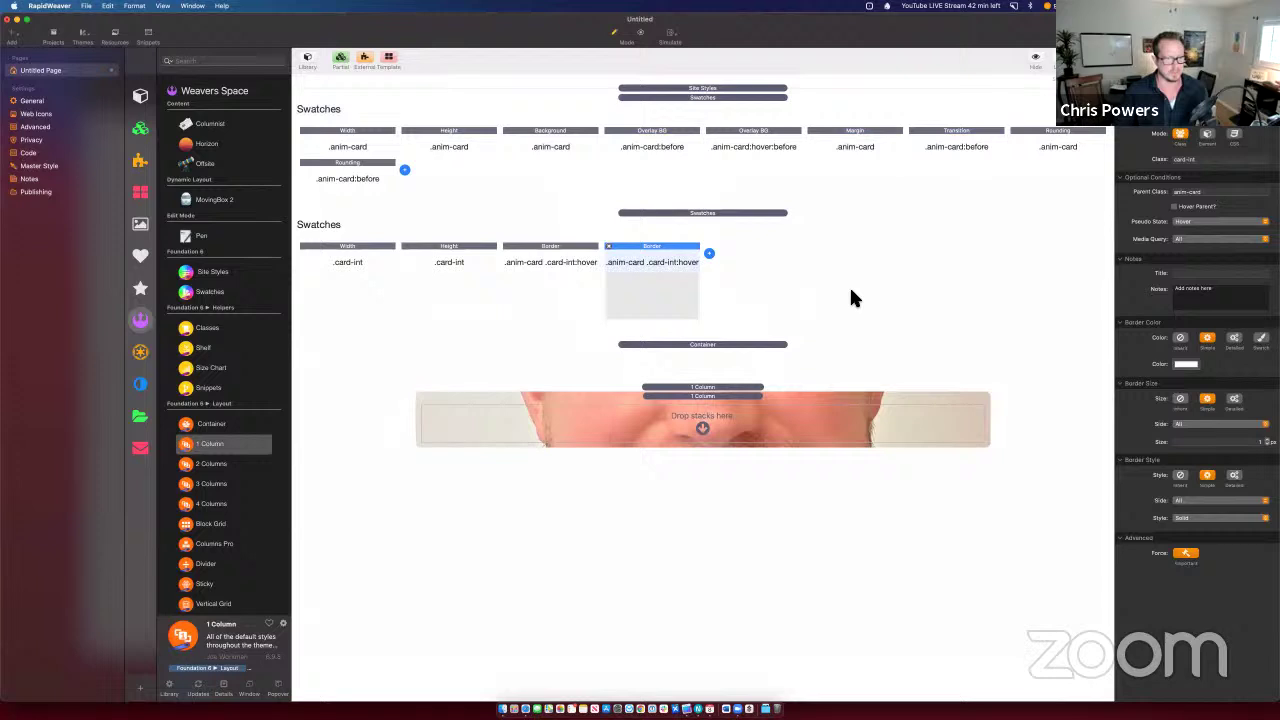
{"action": "left_click", "coordinate": [556, 258]}
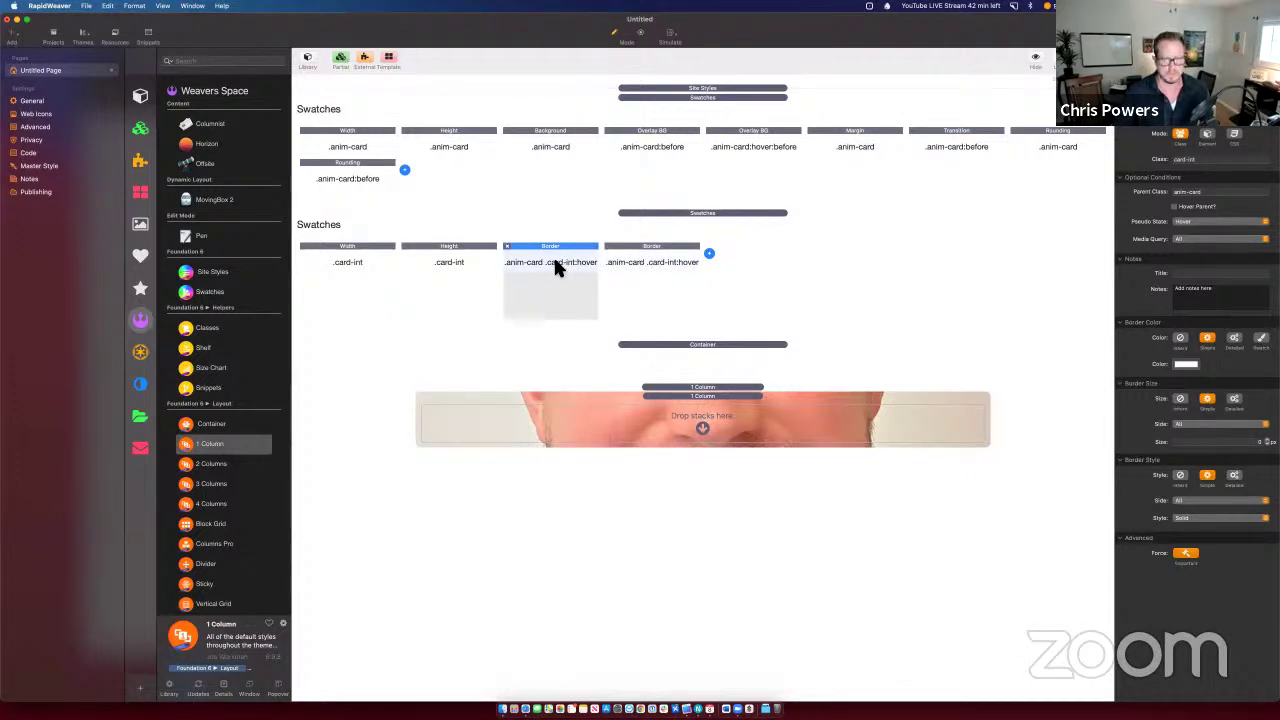
{"action": "left_click", "coordinate": [621, 262]}
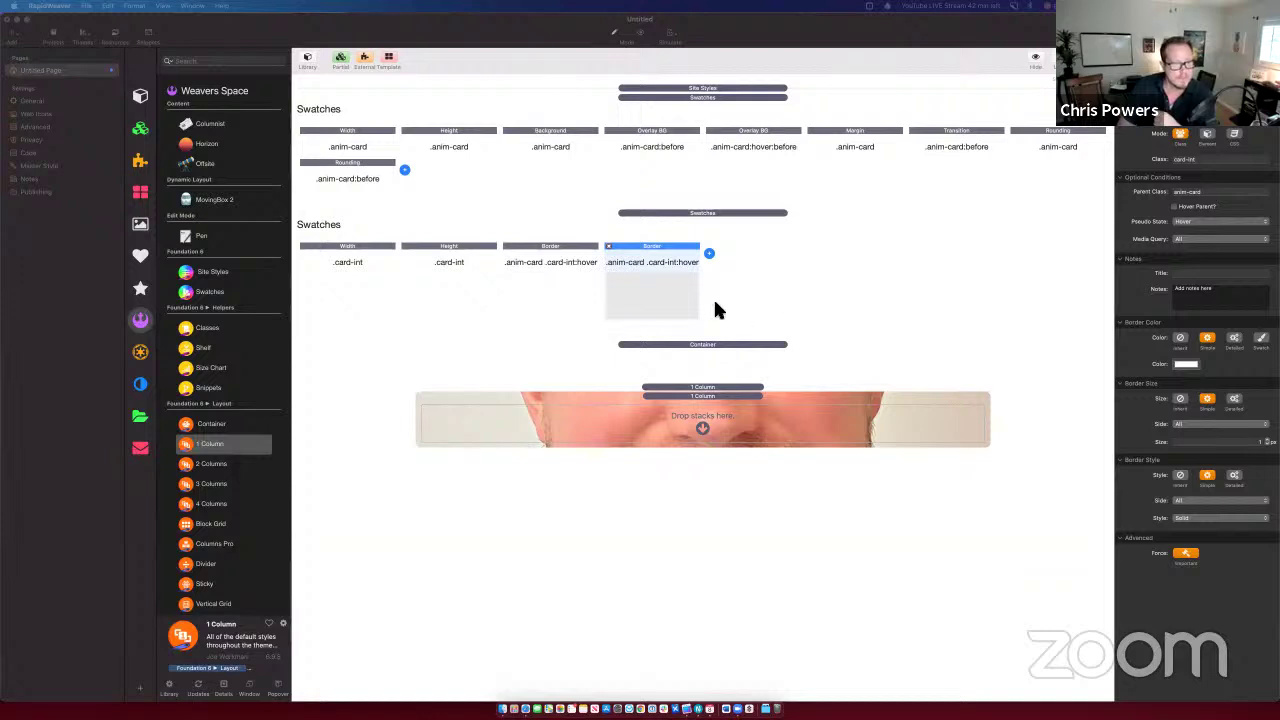
{"action": "left_click", "coordinate": [568, 255]}
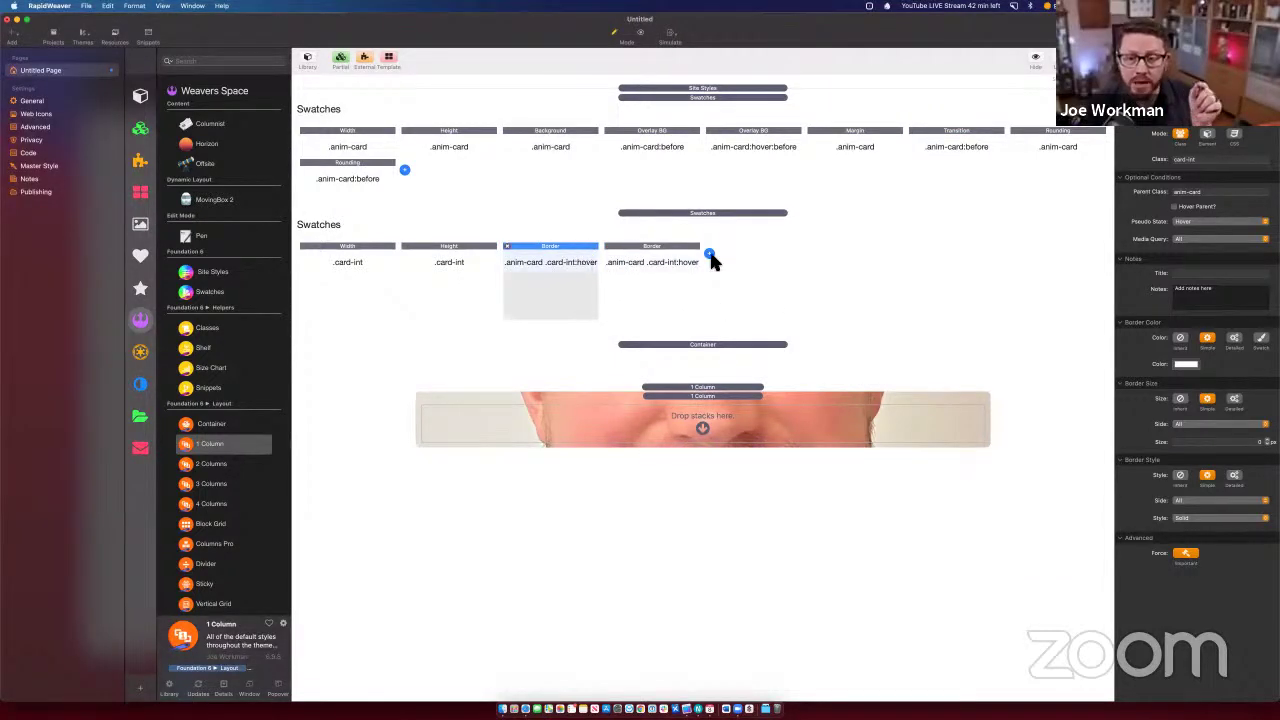
{"action": "left_click", "coordinate": [650, 258]}
{"action": "left_click", "coordinate": [522, 257]}
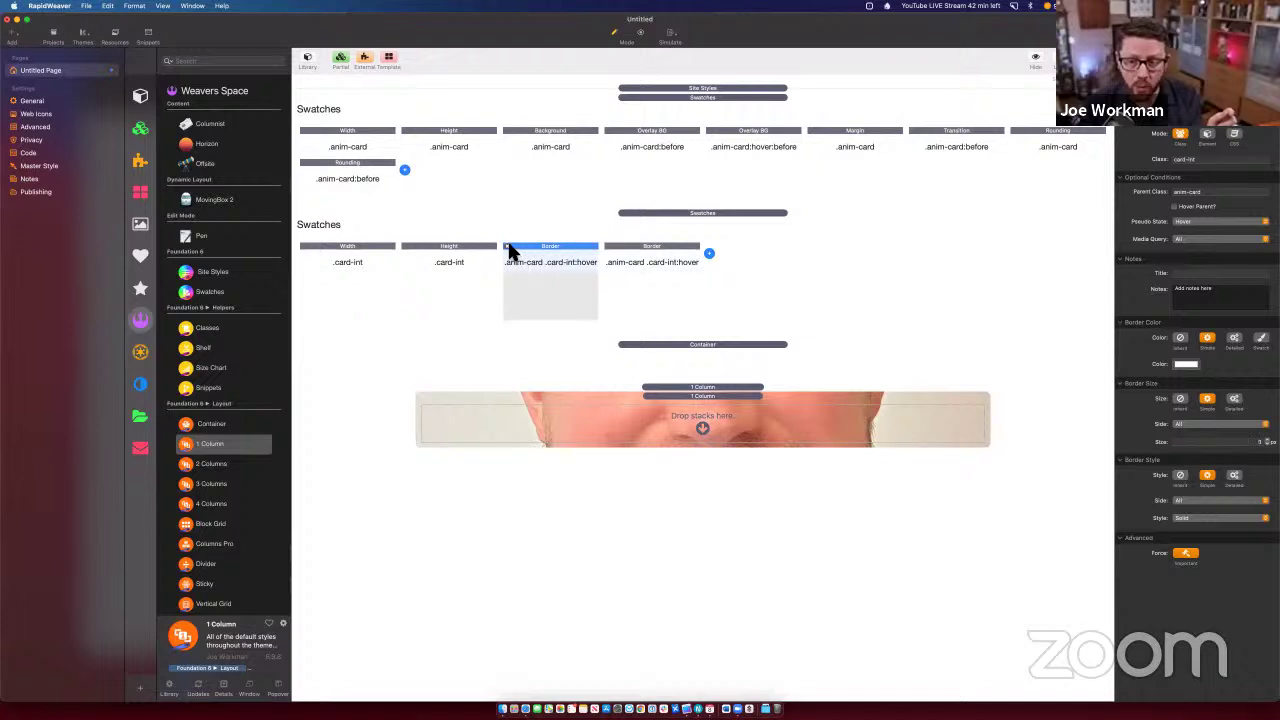
{"action": "left_click", "coordinate": [507, 246]}
{"action": "left_click", "coordinate": [512, 258]}
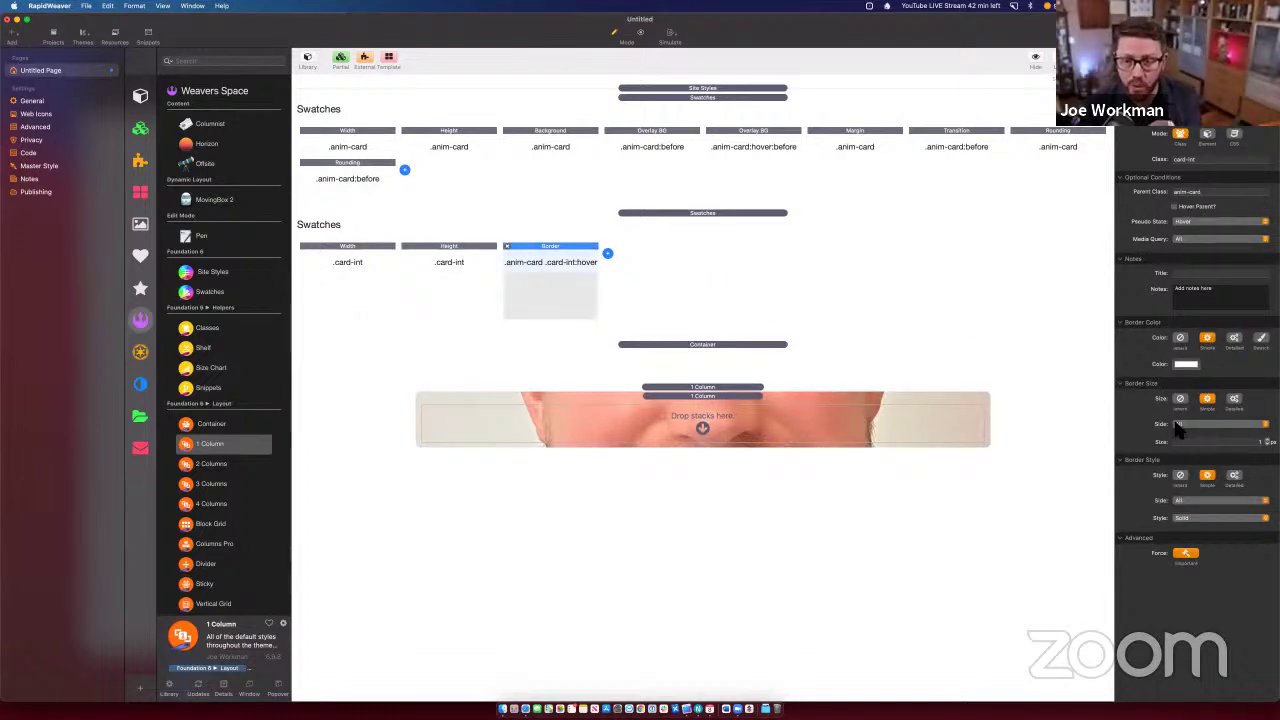
{"action": "left_click", "coordinate": [607, 253]}
{"action": "left_click", "coordinate": [648, 252]}
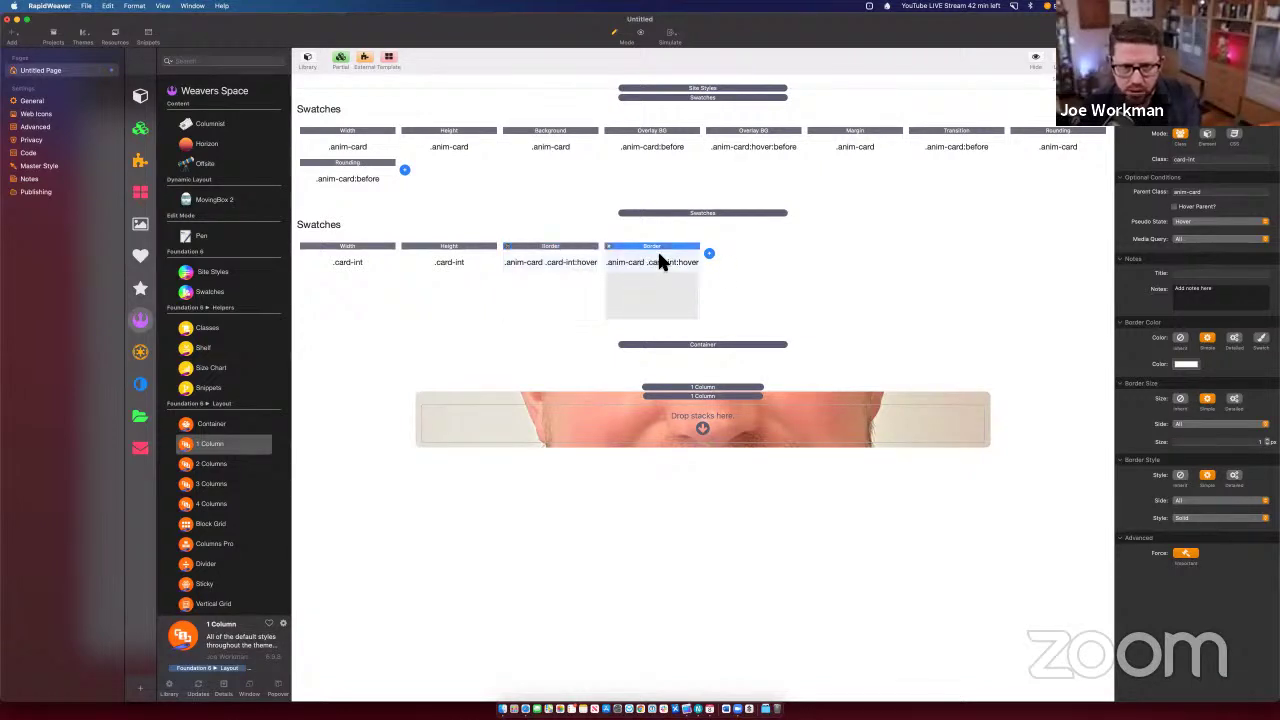
Step: Set the second Border swatch's color to 0% opacity and enable its Hover Parent option
{"action": "left_click", "coordinate": [1183, 366]}
{"action": "left_click_drag", "start_coordinate": [1028, 526], "coordinate": [966, 528]}
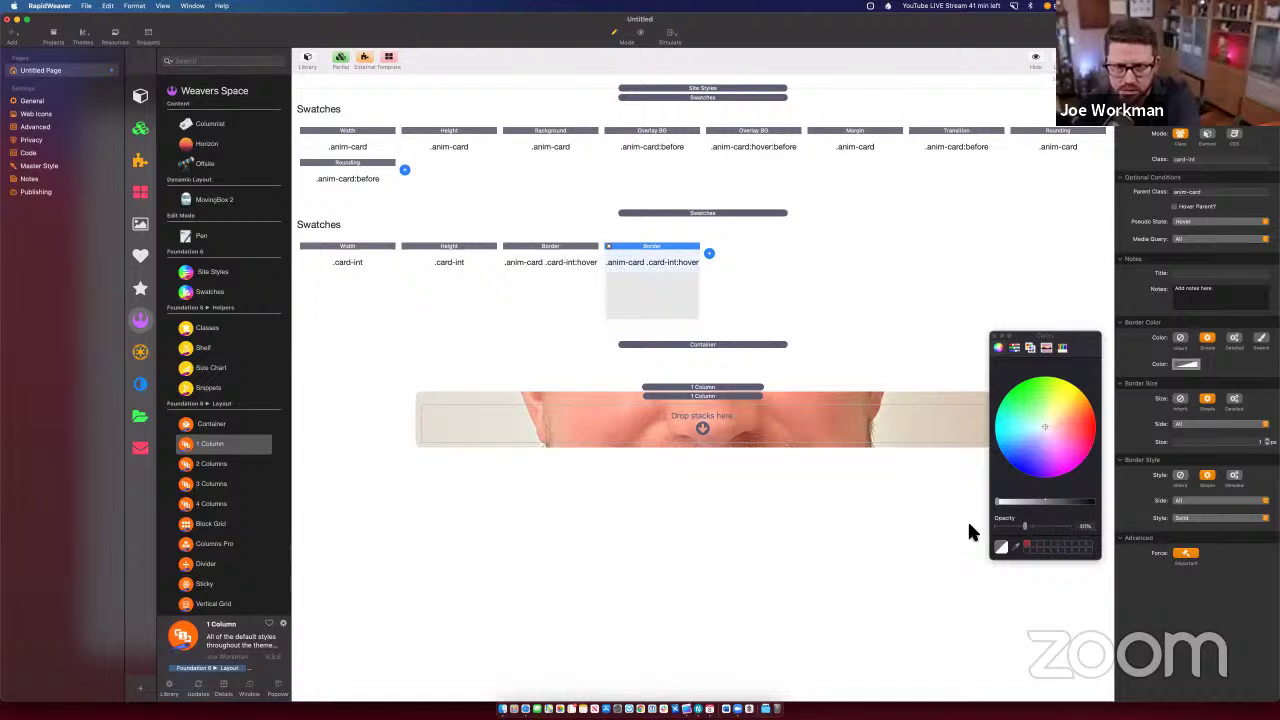
{"action": "left_click", "coordinate": [998, 347]}
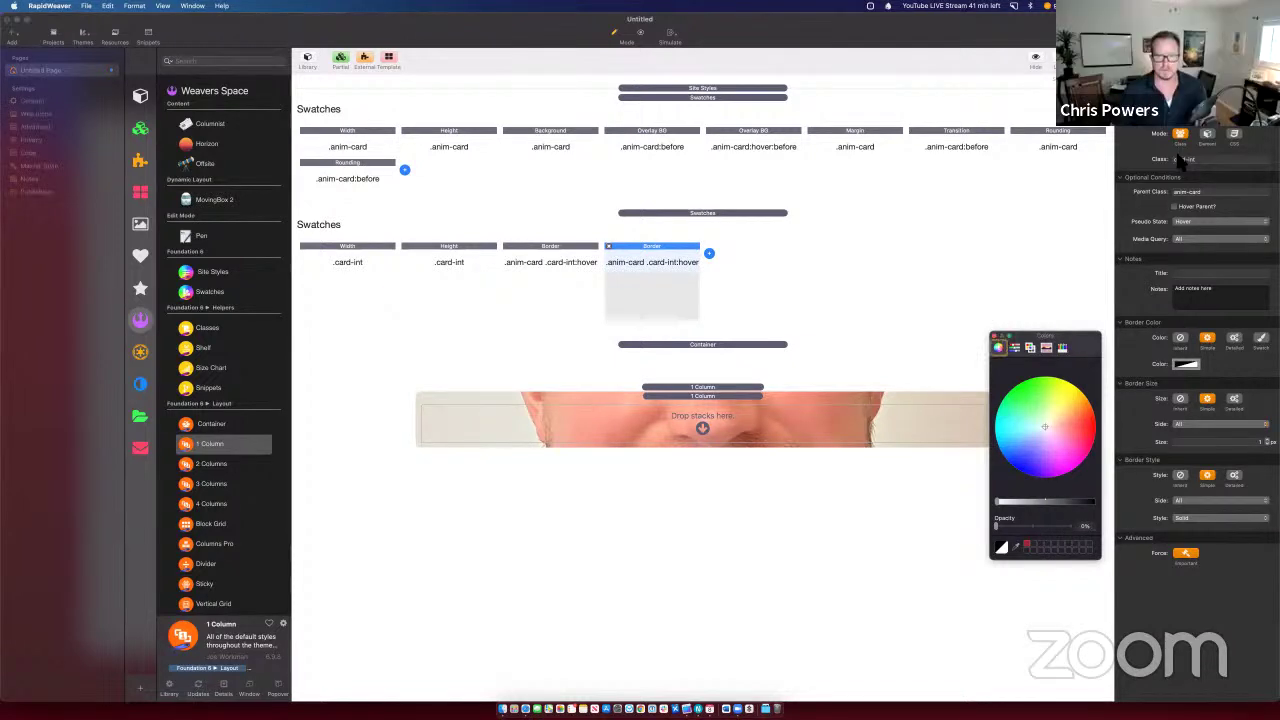
{"action": "left_click", "coordinate": [1175, 207]}
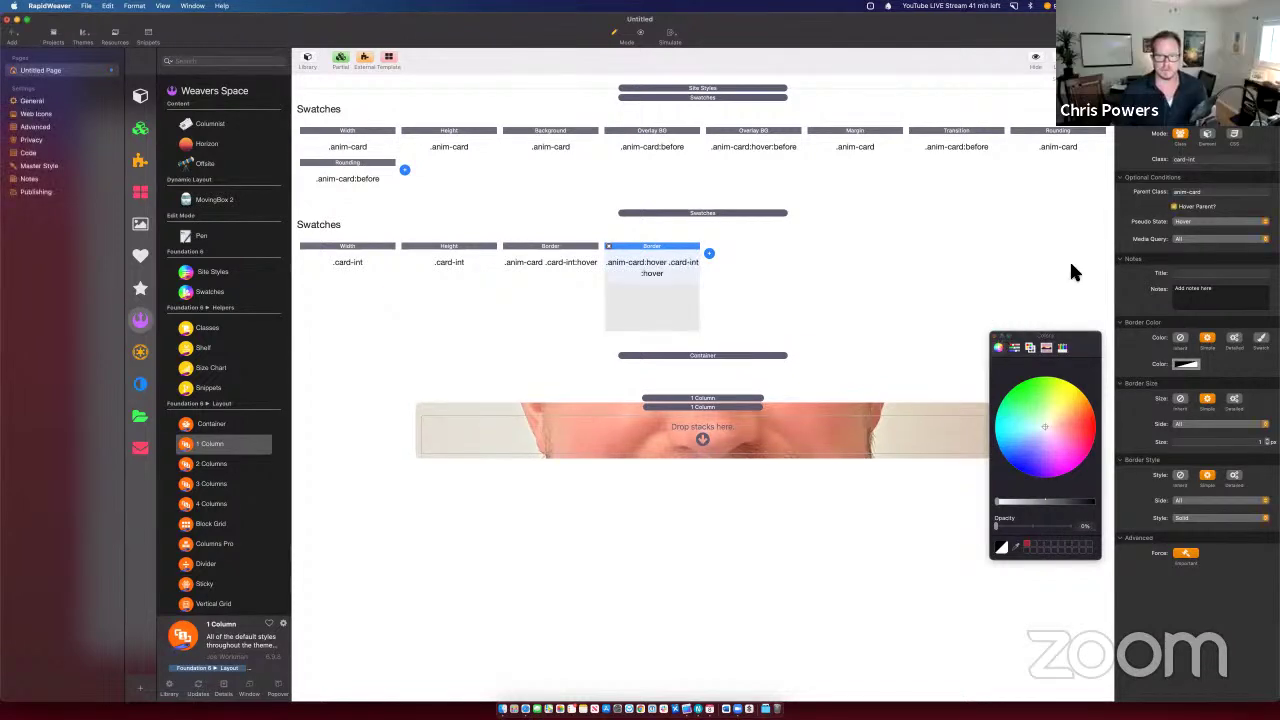
{"action": "left_click", "coordinate": [995, 338]}
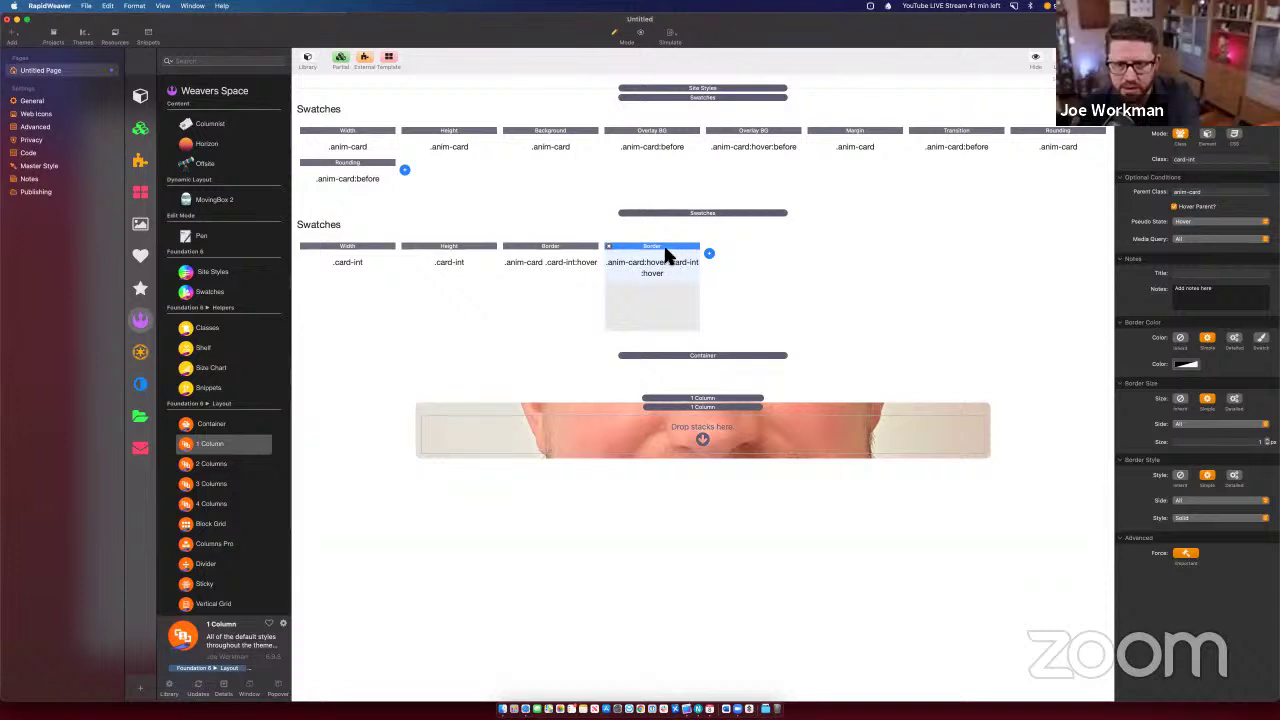
Step: Enable Hover Parent only on the white Border swatch, place it after the transparent one, and check the preview in Safari
{"action": "left_click", "coordinate": [514, 264]}
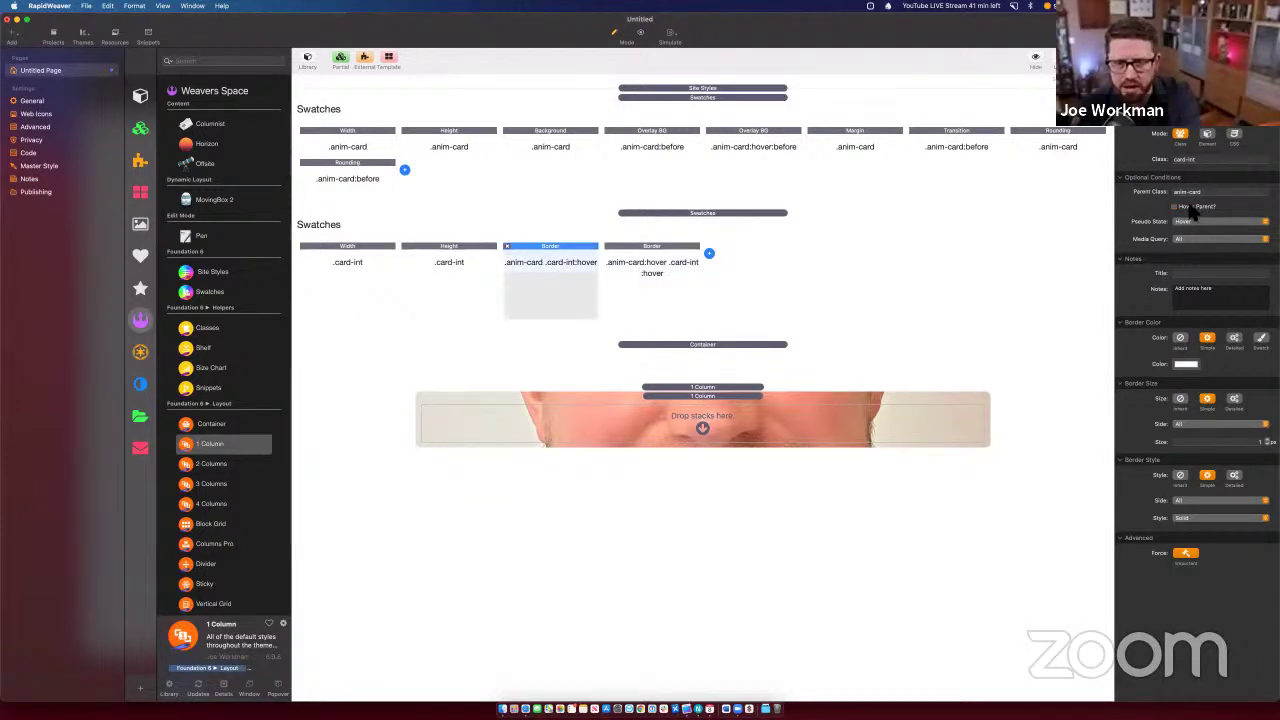
{"action": "left_click", "coordinate": [686, 257]}
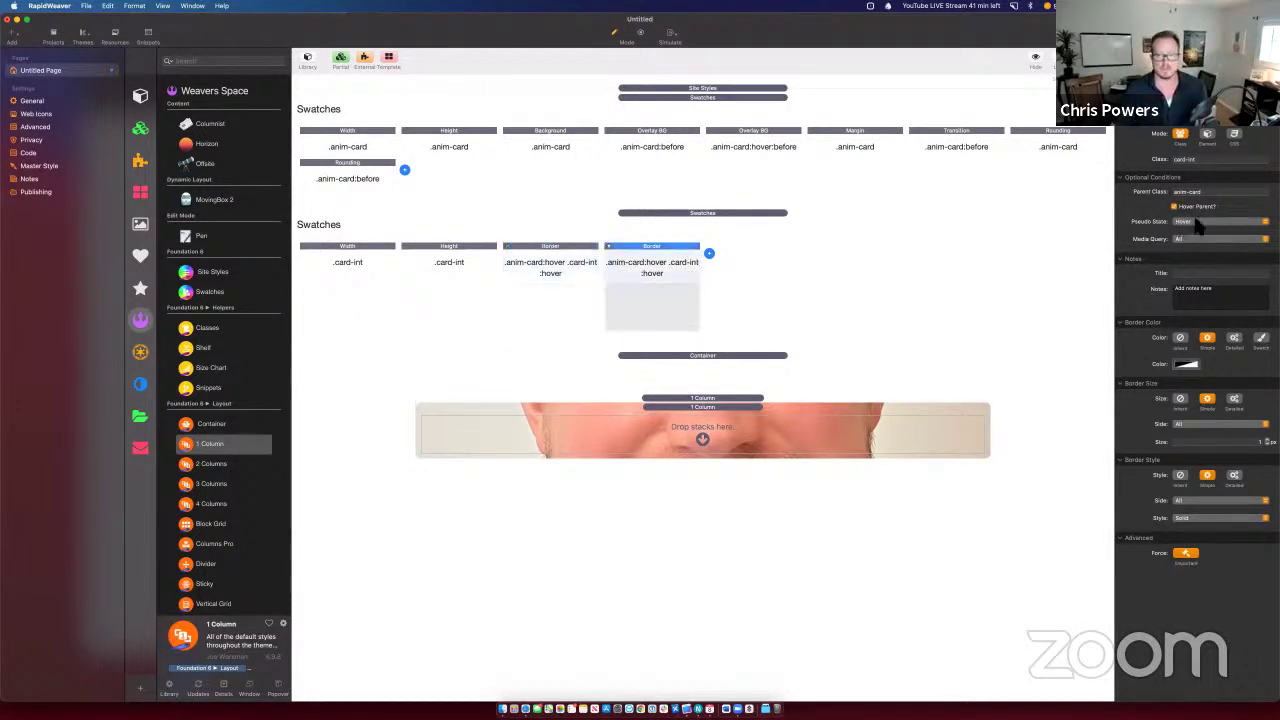
{"action": "mouse_move", "coordinate": [571, 251]}
{"action": "left_mouse_down"}
{"action": "mouse_move", "coordinate": [646, 289]}
{"action": "mouse_move", "coordinate": [583, 249]}
{"action": "mouse_move", "coordinate": [623, 271]}
{"action": "mouse_move", "coordinate": [551, 257]}
{"action": "left_mouse_up"}
{"action": "key", "text": "super+Tab"}
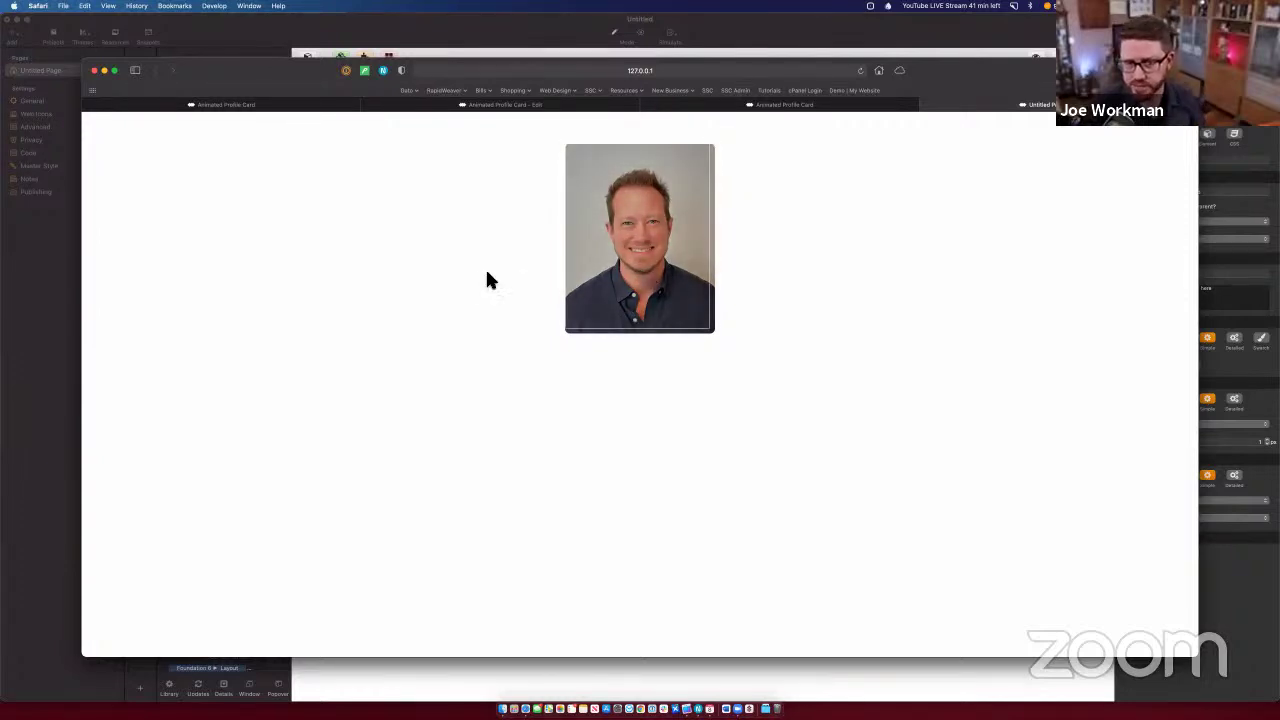
{"action": "key", "text": "super+Tab"}
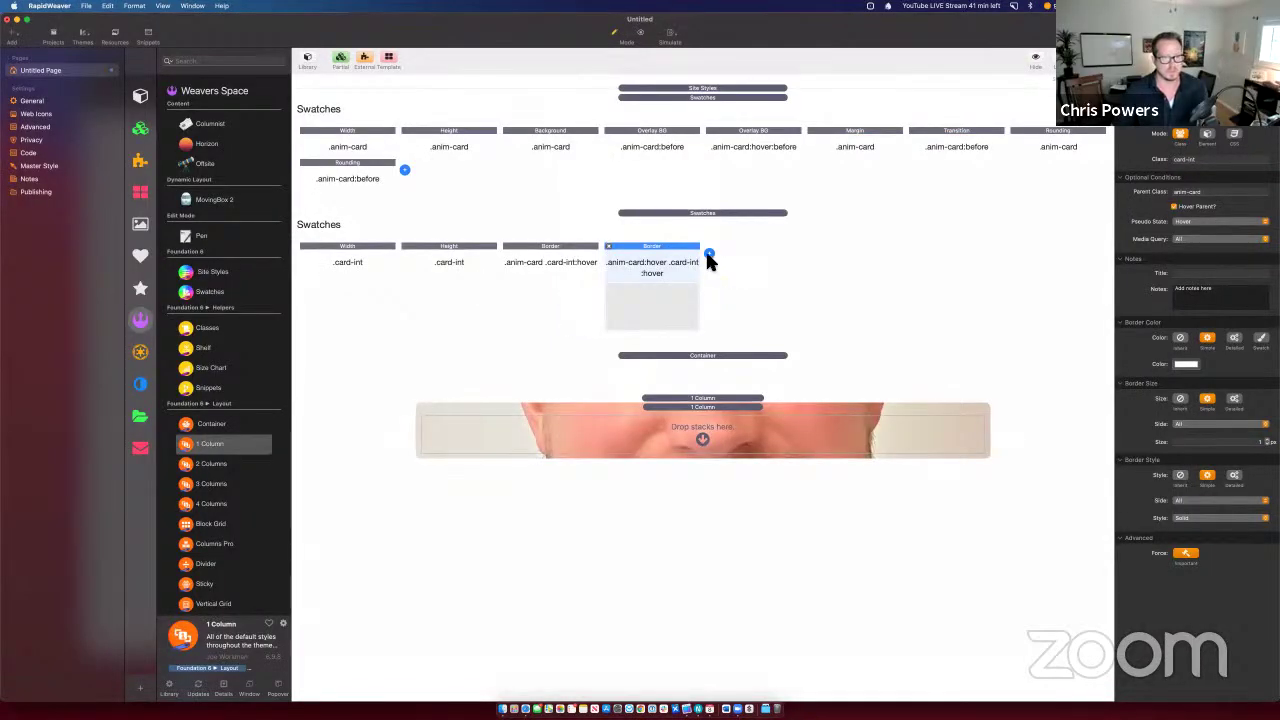
Step: Add a Padding swatch for class card-int with 8px padding and check the card preview in Safari
{"action": "left_click", "coordinate": [709, 254]}
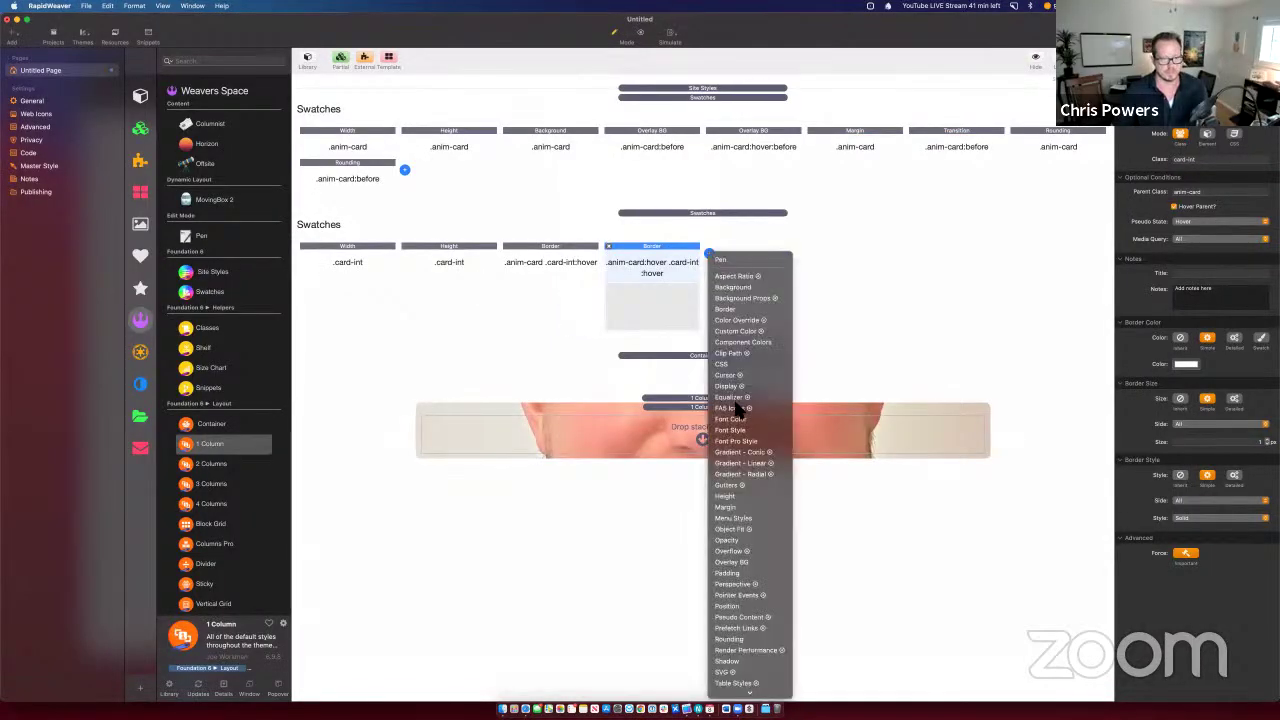
{"action": "left_click", "coordinate": [727, 573]}
{"action": "left_click", "coordinate": [1200, 160]}
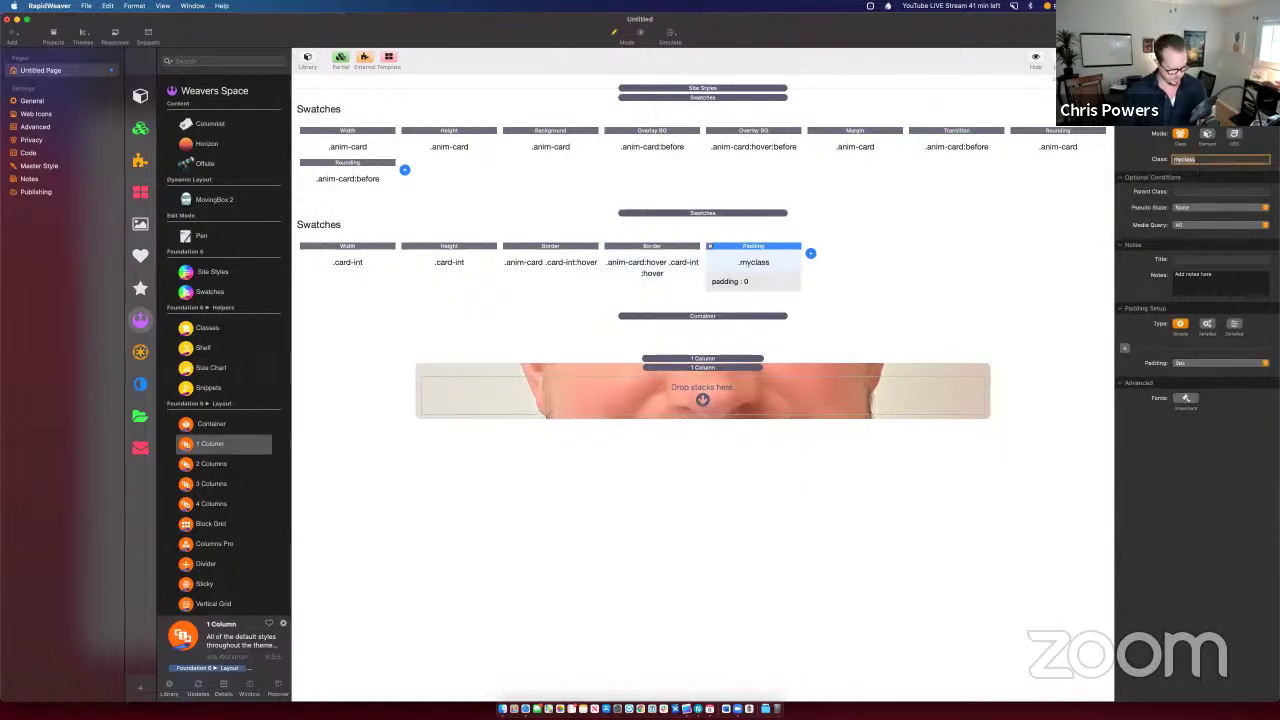
{"action": "type", "text": "card-int"}
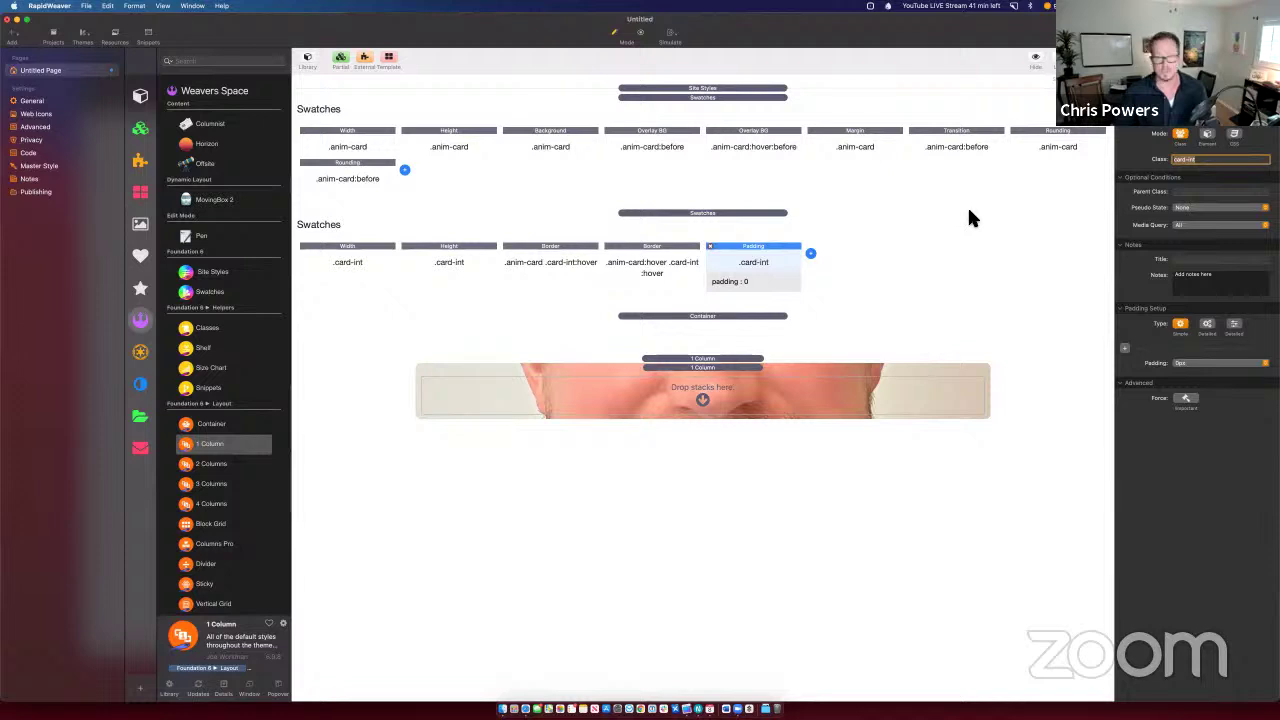
{"action": "left_click", "coordinate": [1192, 363]}
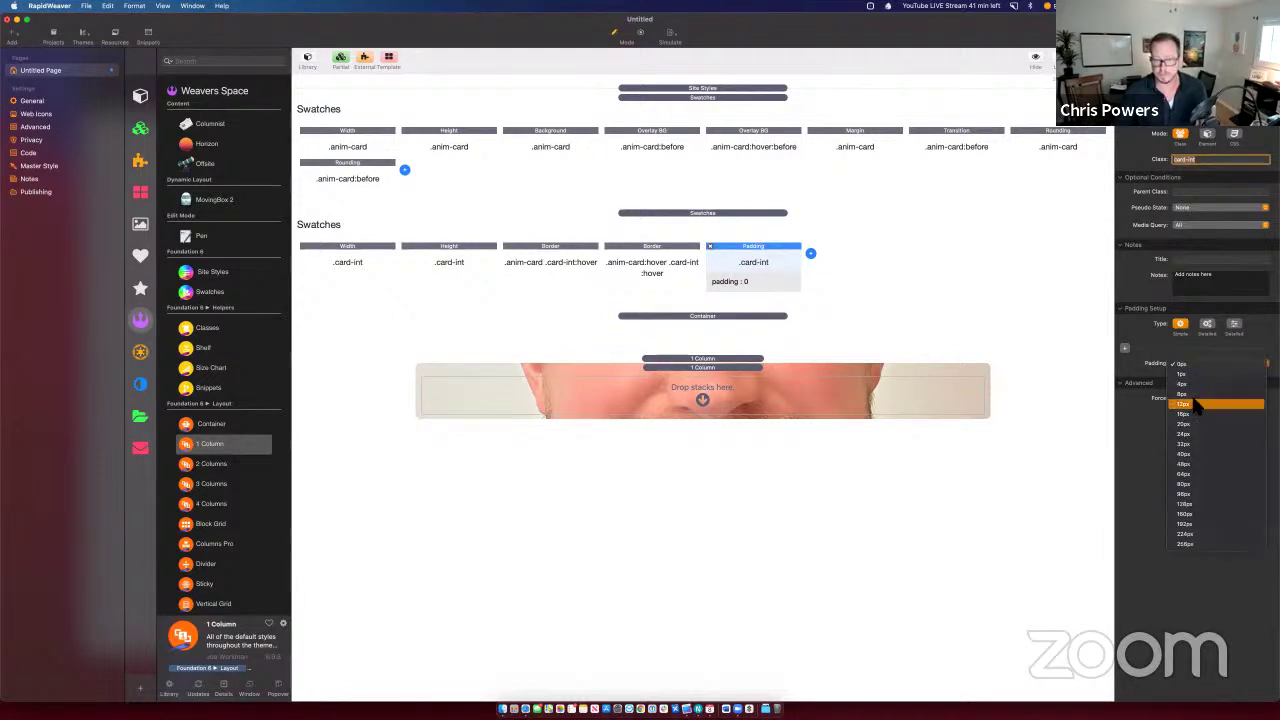
{"action": "left_click", "coordinate": [1188, 394]}
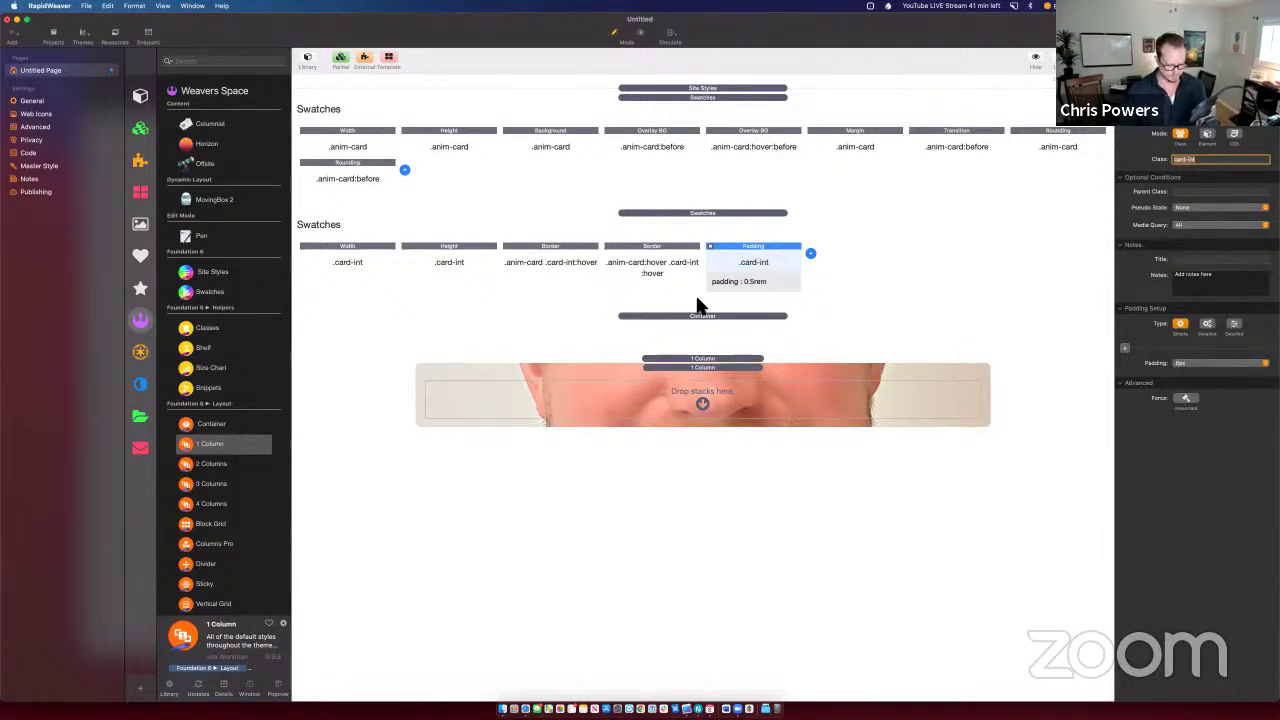
{"action": "key", "text": "super+alt+p"}
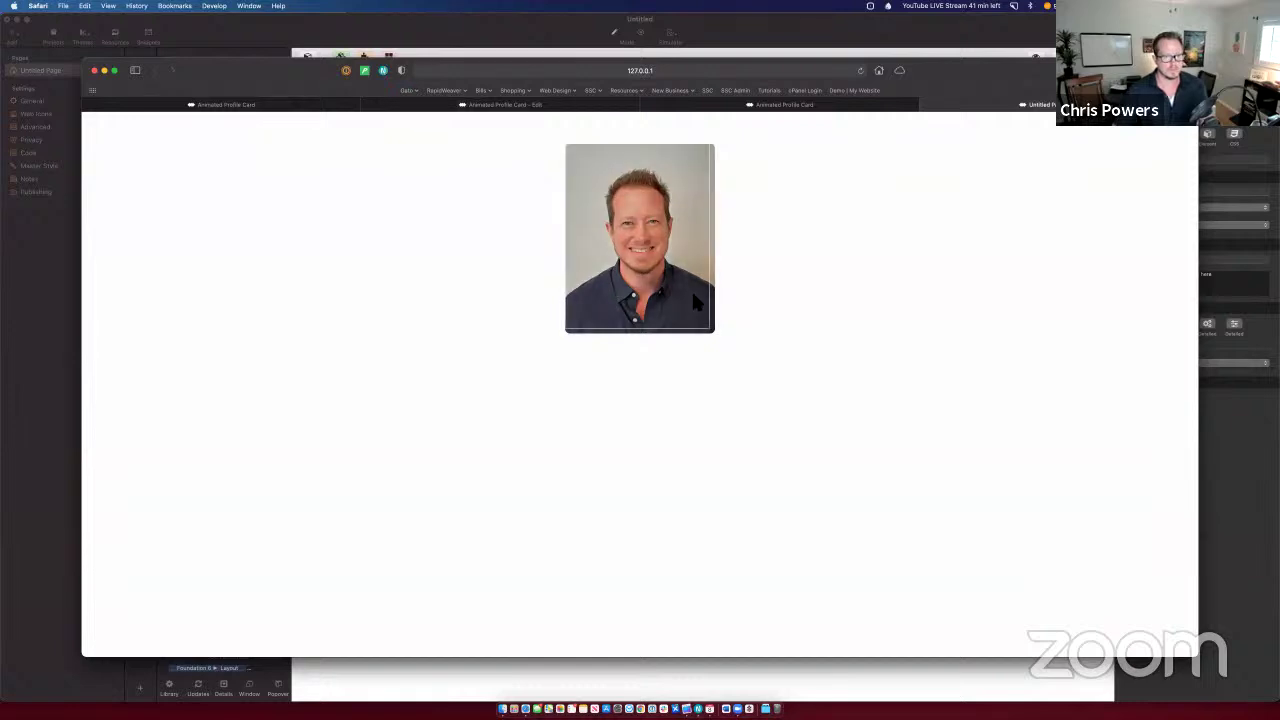
{"action": "key", "text": "super+Tab"}
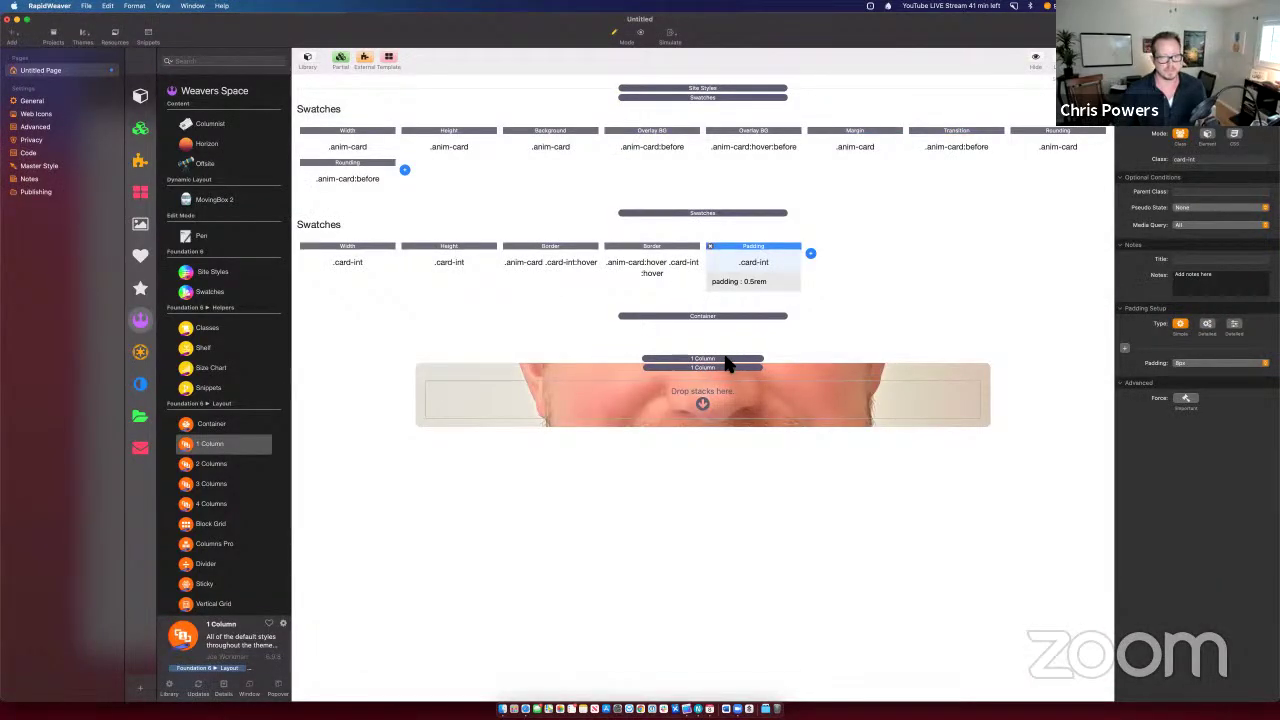
Step: Set the outer anim-card 1 Column's vertical column alignment to Middle and reload the preview in Safari
{"action": "left_click", "coordinate": [727, 363]}
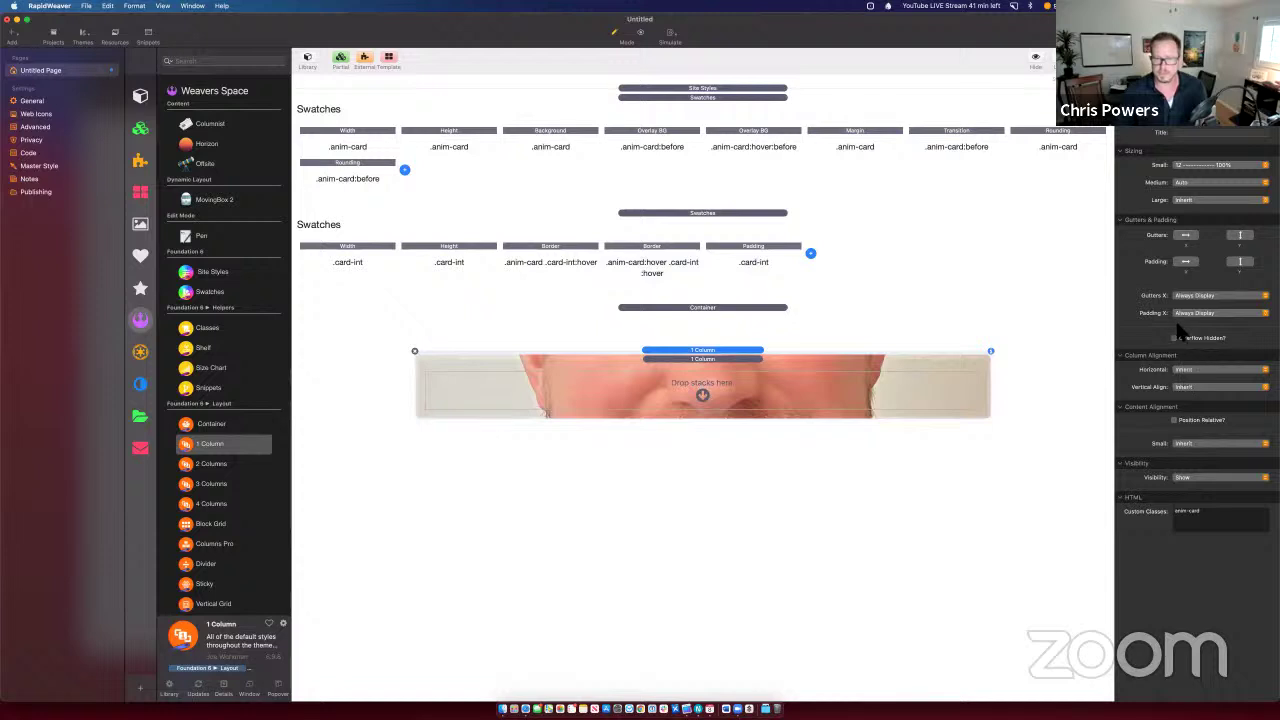
{"action": "left_click", "coordinate": [1190, 386]}
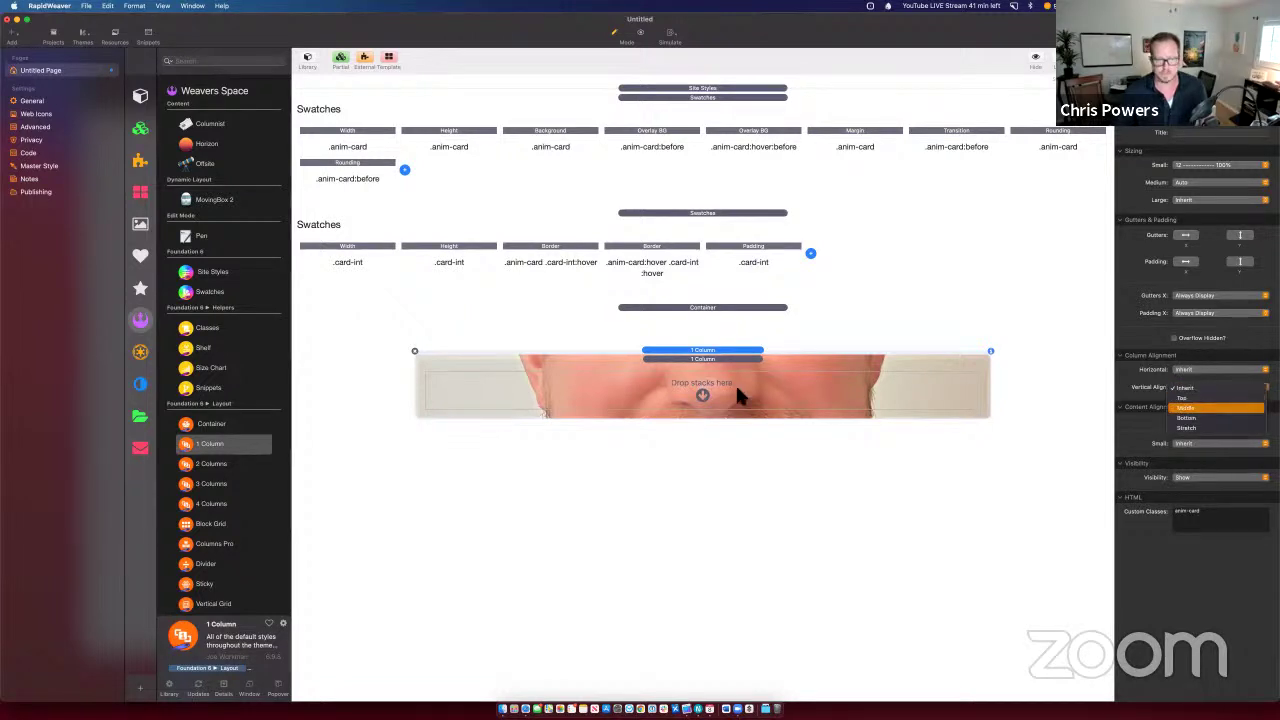
{"action": "left_click", "coordinate": [1186, 408]}
{"action": "key", "text": "super+Tab"}
{"action": "key", "text": "super+r"}
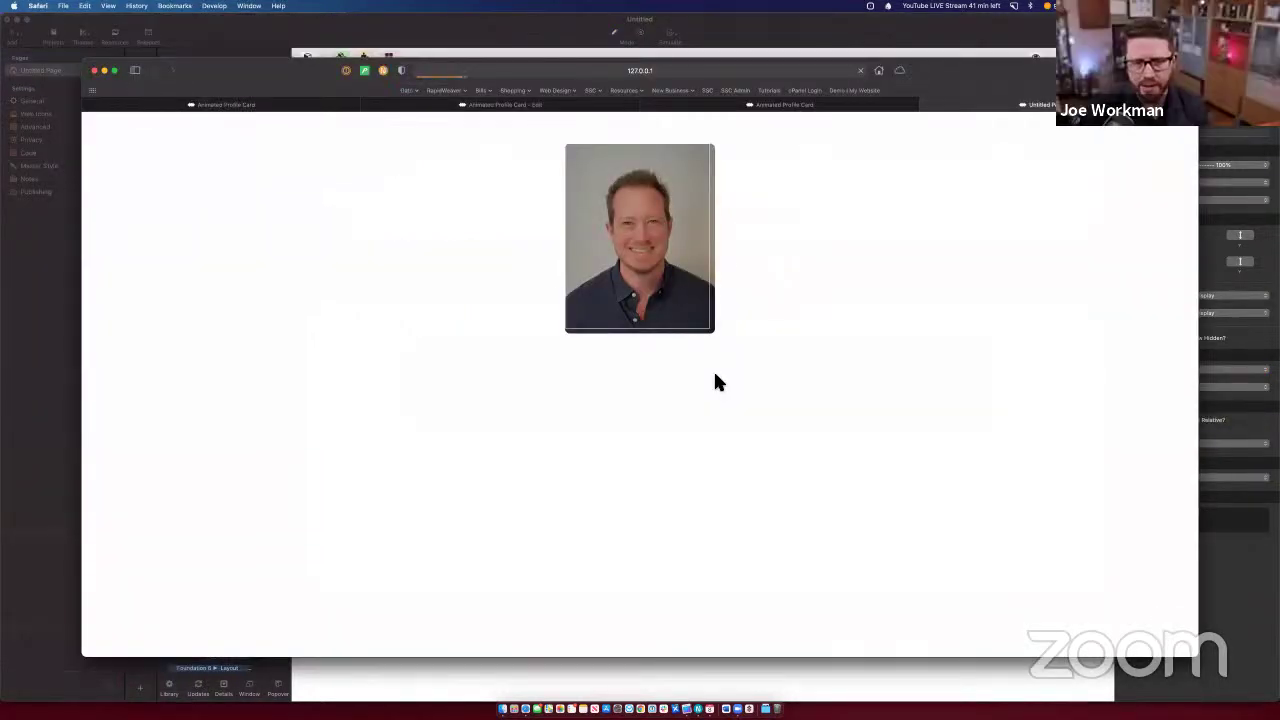
{"action": "key", "text": "super+Tab"}
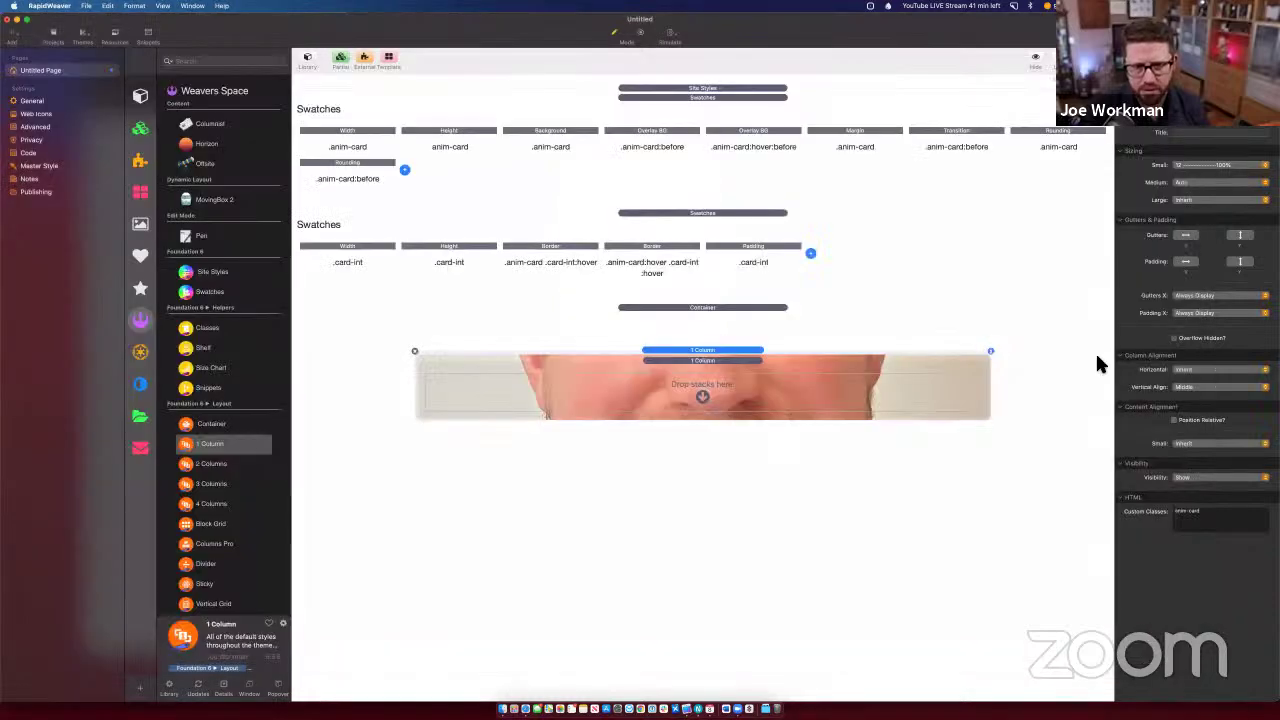
Step: Set the outer anim-card column's horizontal column alignment to Center and reload the preview in Safari
{"action": "left_click", "coordinate": [1195, 370]}
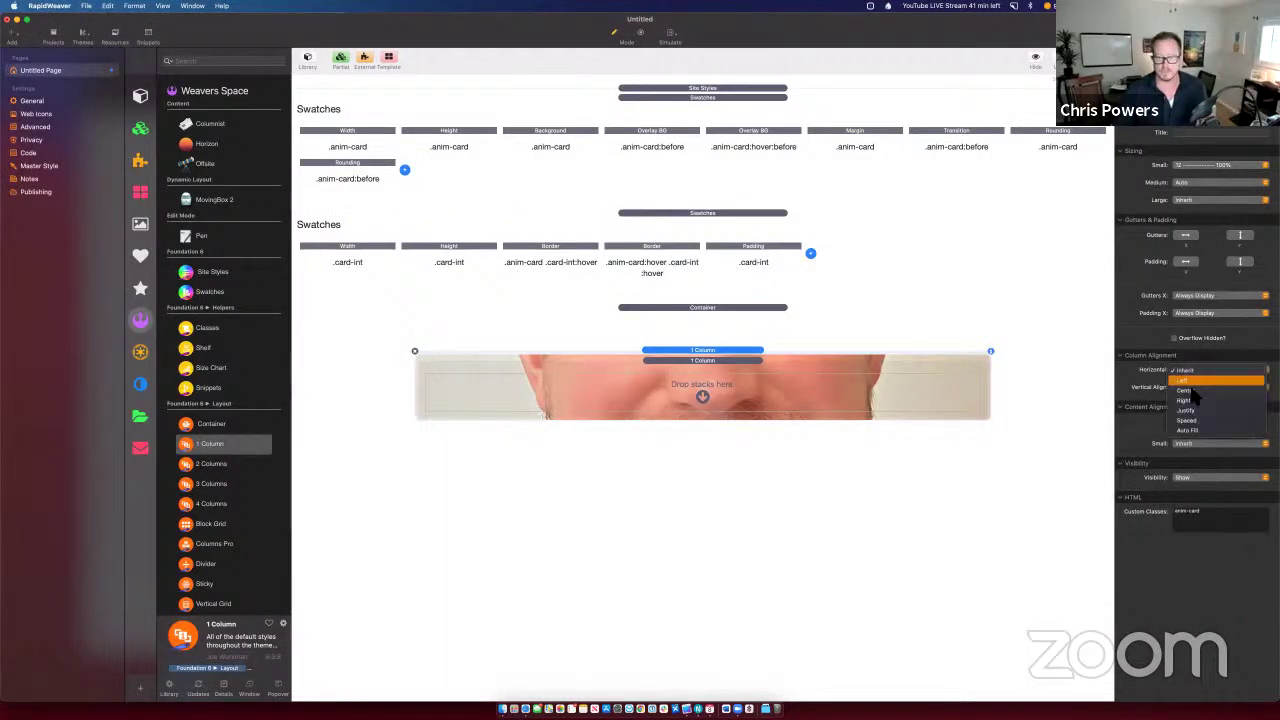
{"action": "left_click", "coordinate": [1187, 390]}
{"action": "key", "text": "super+Tab"}
{"action": "key", "text": "super+r"}
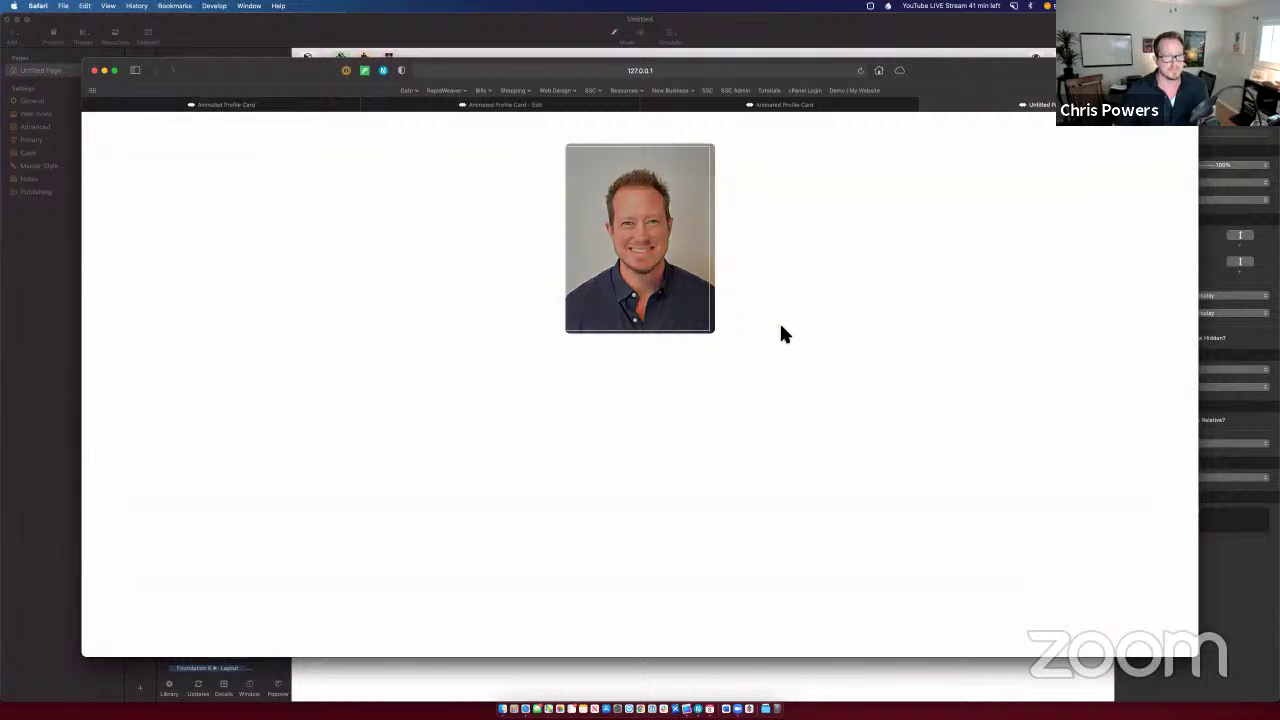
{"action": "key", "text": "super+Tab"}
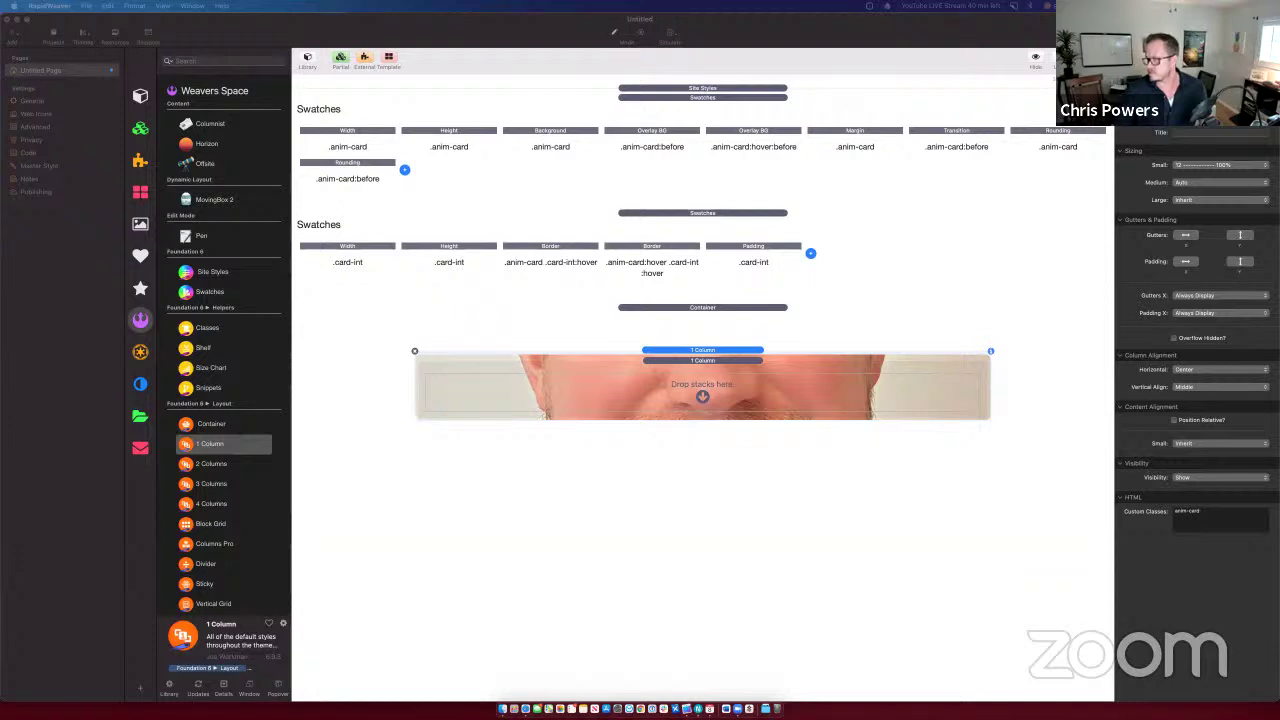
Step: Review the inner card-int column's settings and compare them with the card preview in Safari
{"action": "left_click", "coordinate": [667, 363]}
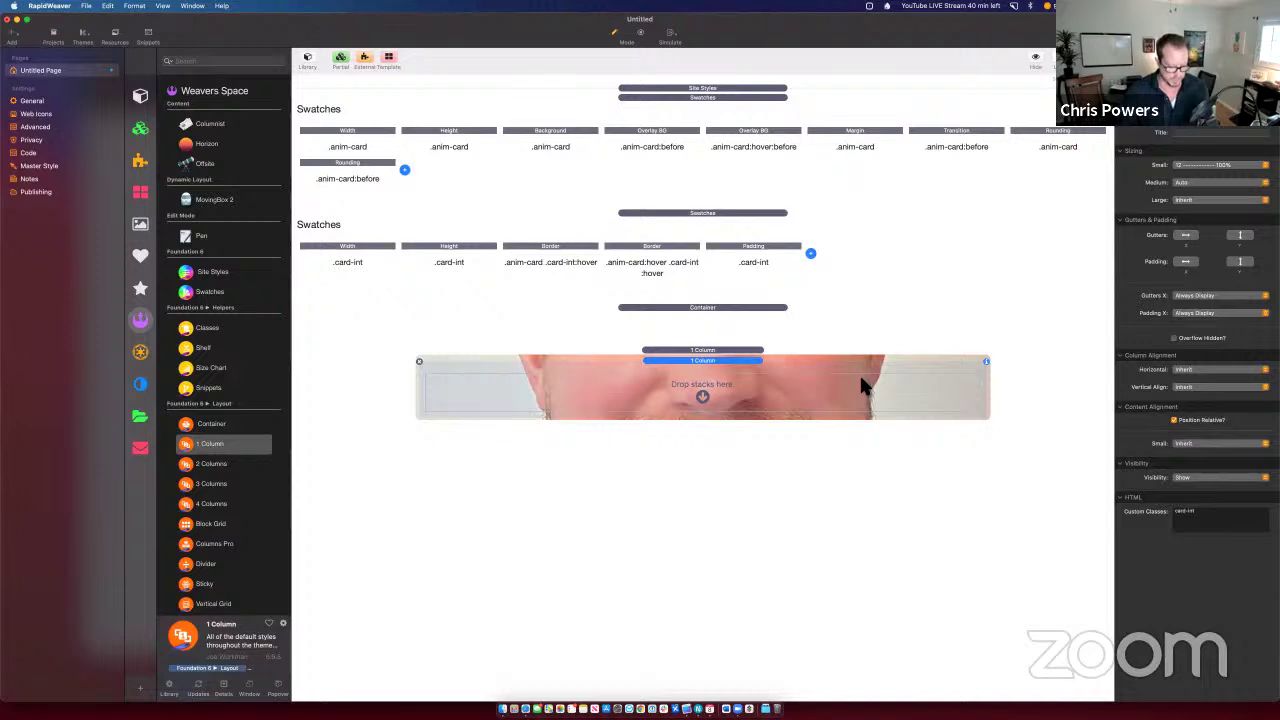
{"action": "key", "text": "super+Tab"}
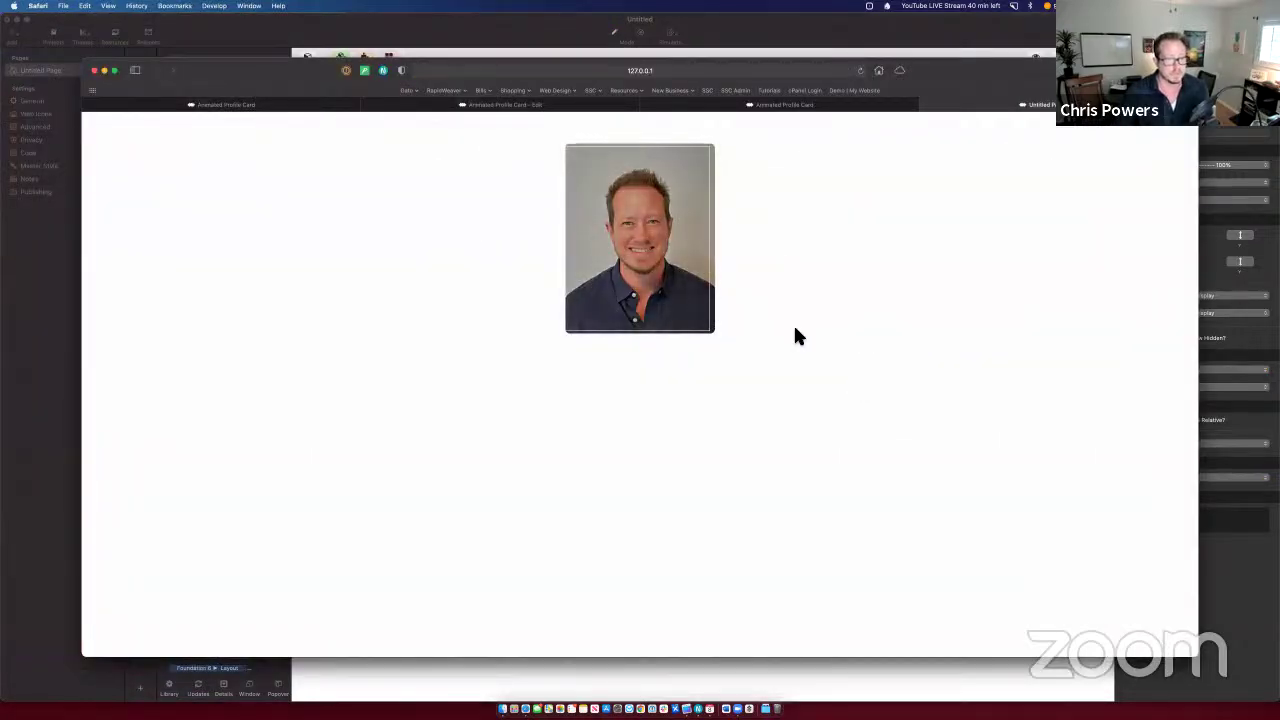
{"action": "key", "text": "super+Tab"}
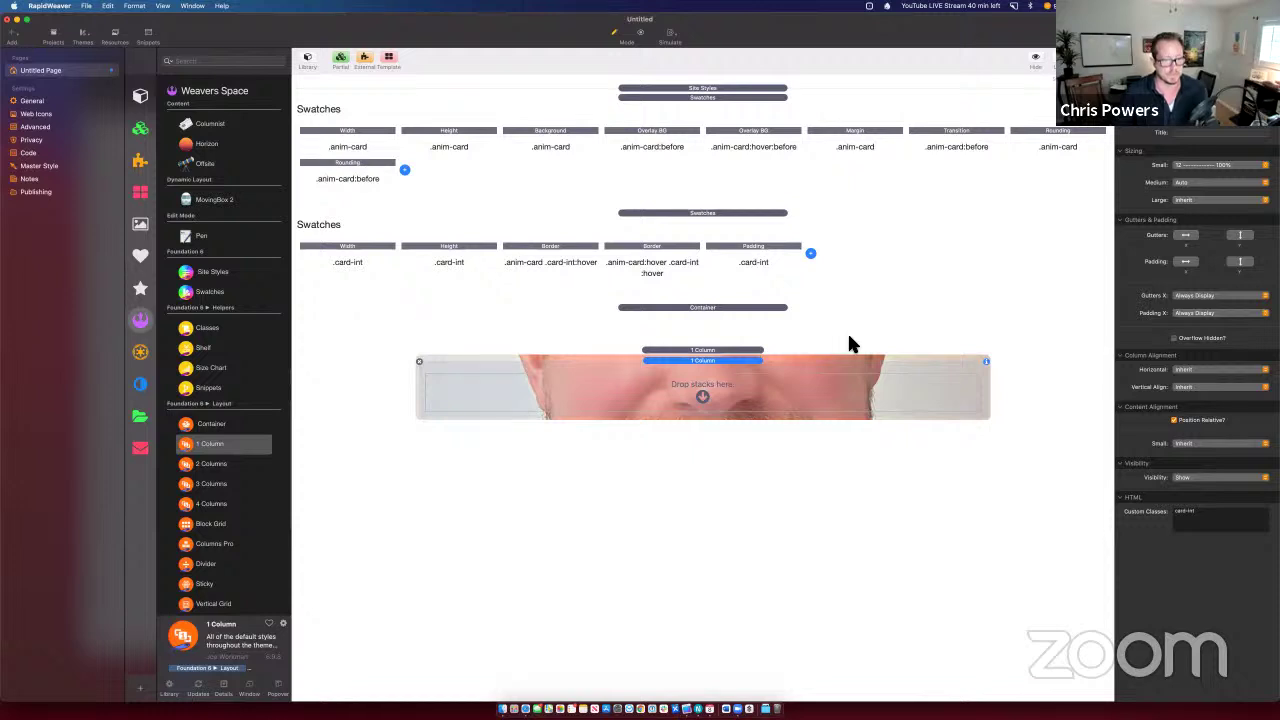
Step: Add a Transition swatch to the Swatches stack that styles the card-int class
{"action": "left_click", "coordinate": [810, 254]}
{"action": "scroll", "coordinate": [820, 605], "scroll_direction": "down", "scroll_amount": 5}
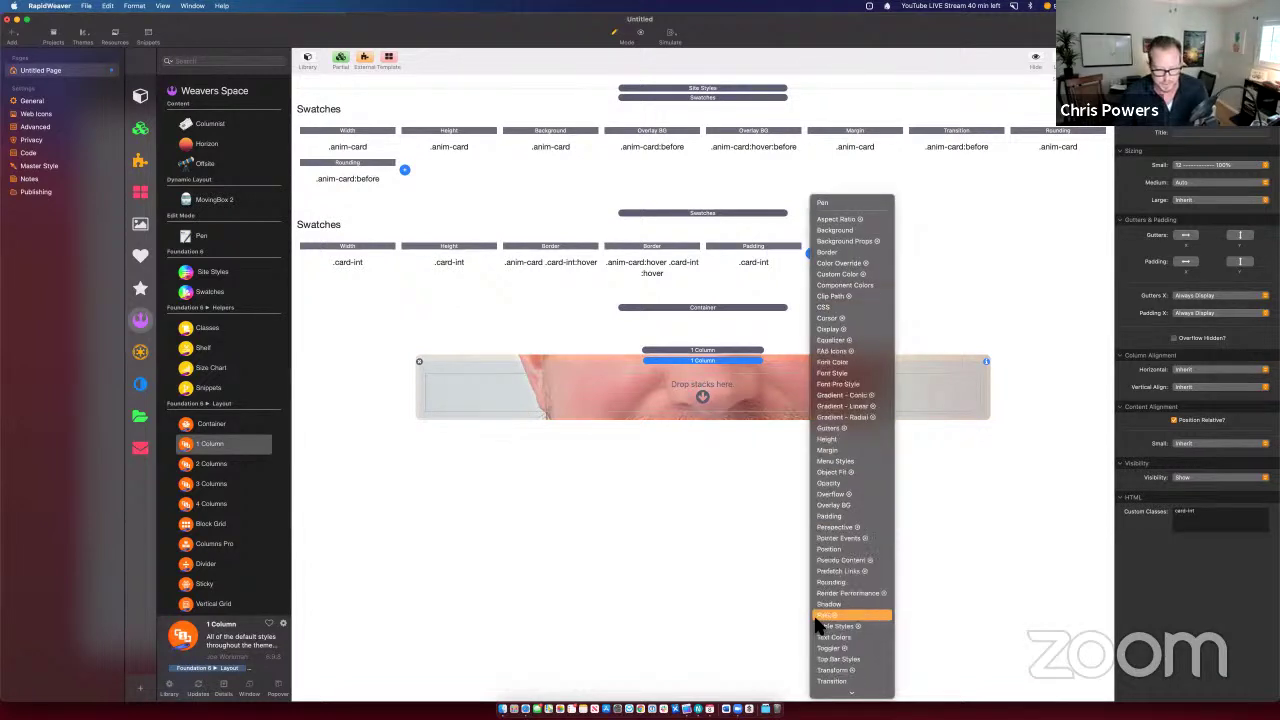
{"action": "left_click", "coordinate": [823, 570]}
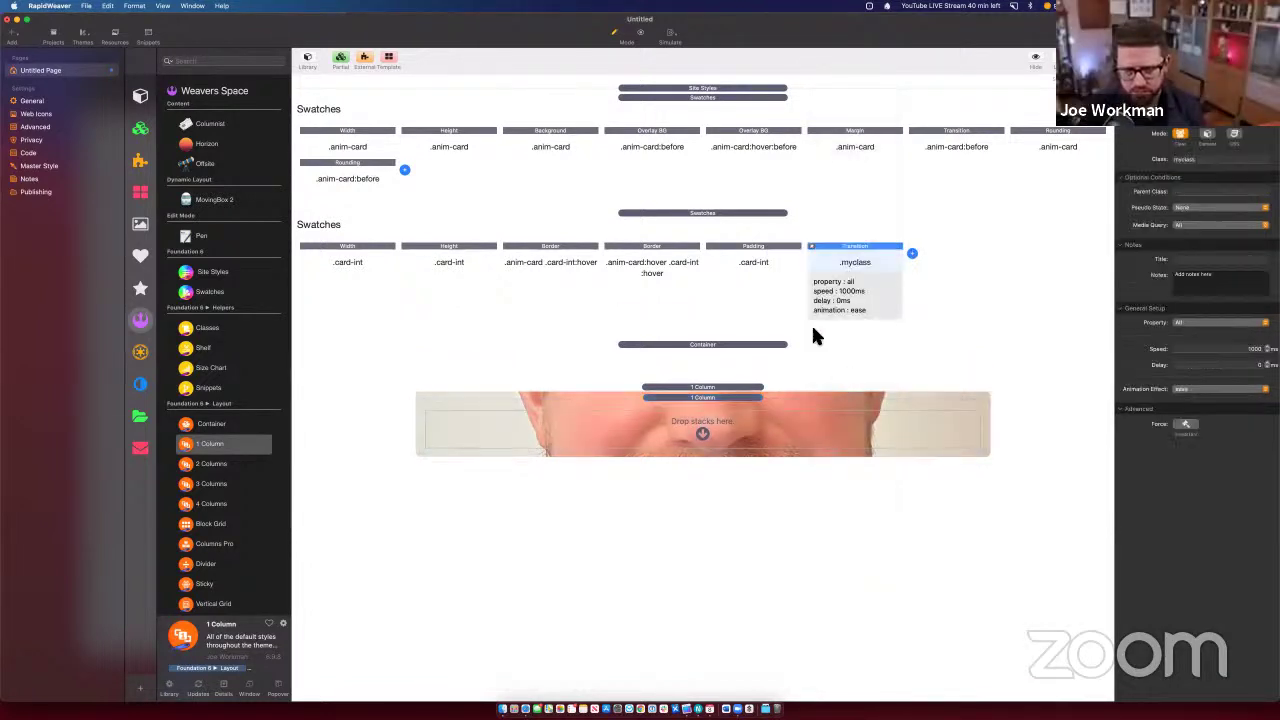
Step: Add an auto-margin utility class after card-int in the inner 1 Column's custom classes and check the card preview in Safari
{"action": "left_click", "coordinate": [711, 393]}
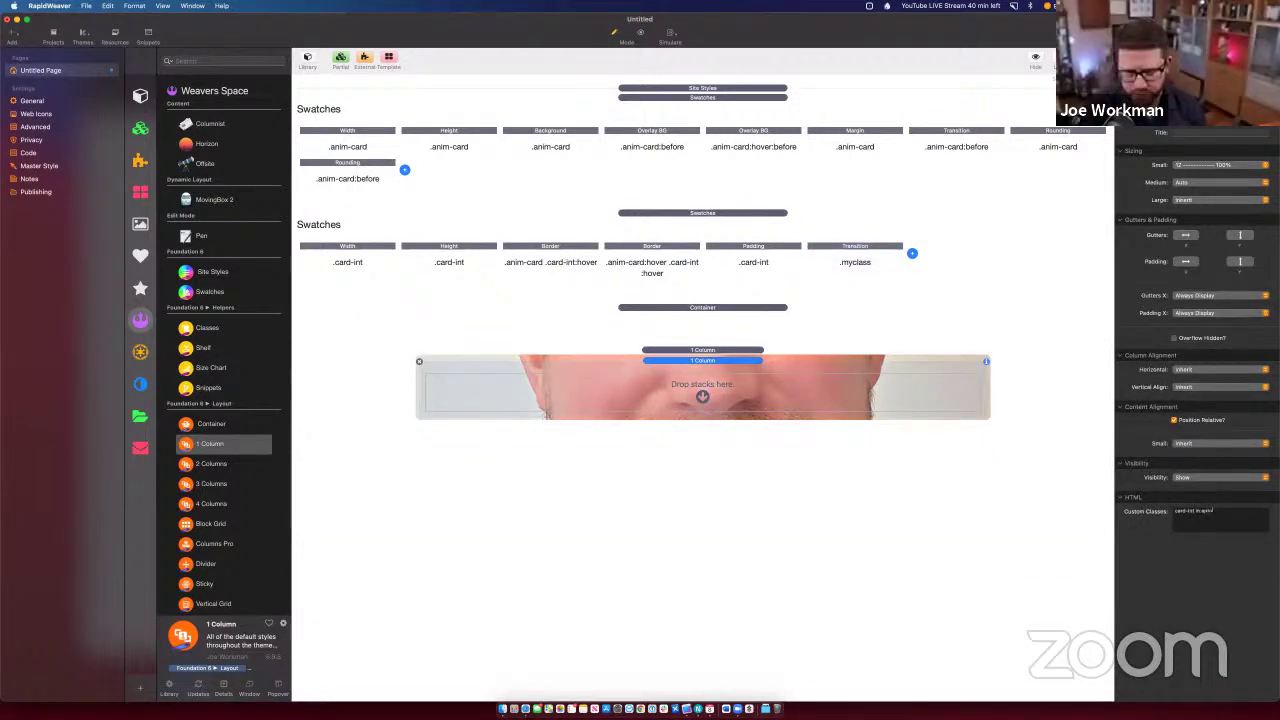
{"action": "key", "text": "super+Tab"}
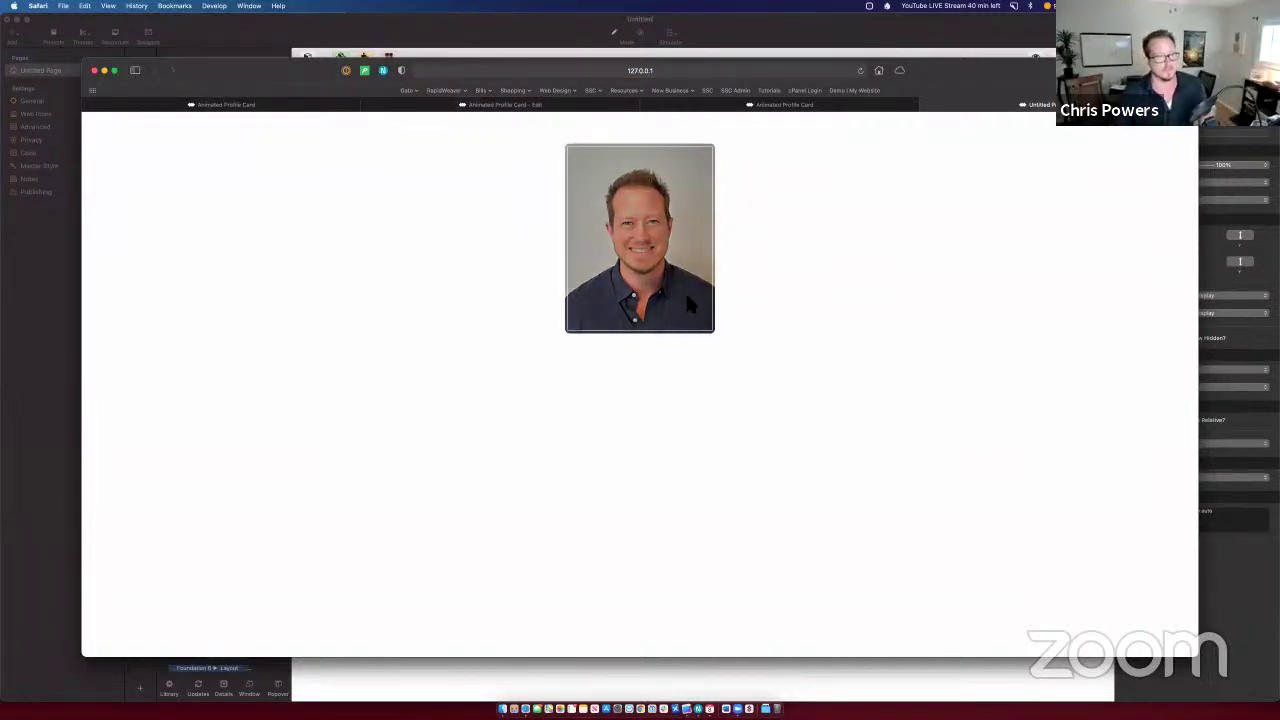
{"action": "key", "text": "super+Tab"}
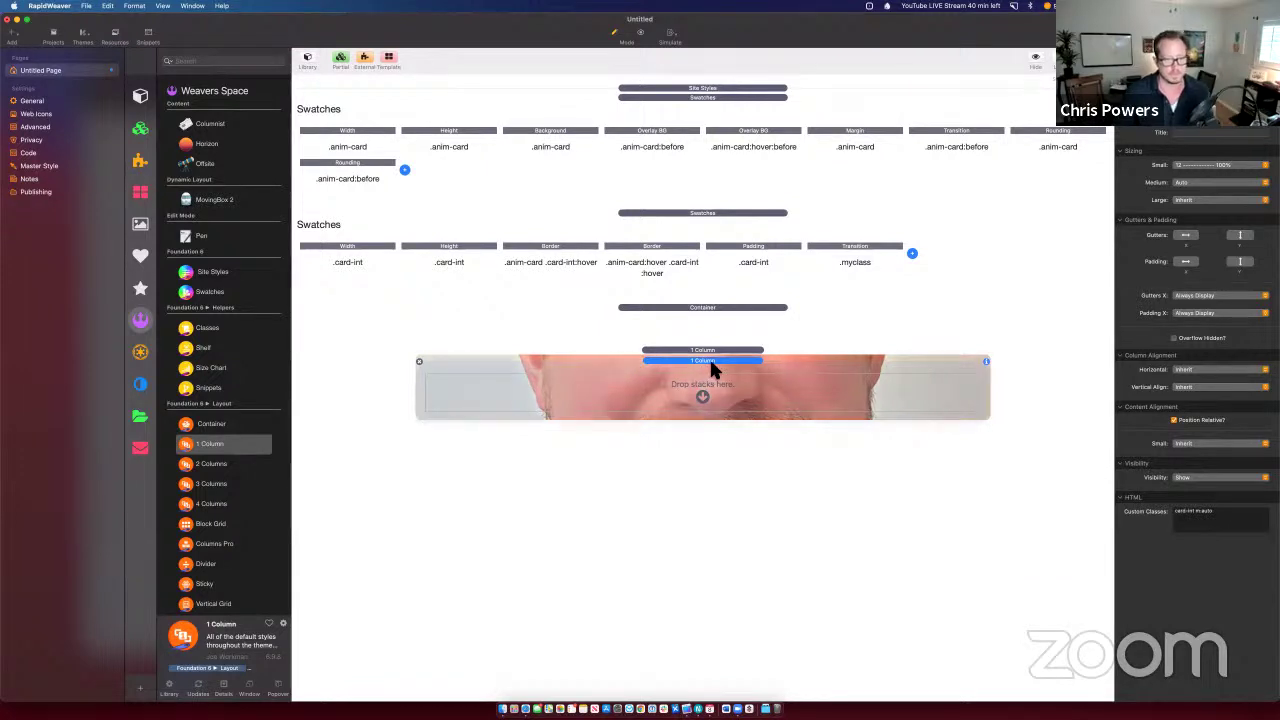
Step: Add a Rounding swatch for class card-int to the second Swatches stack and preview the card in Safari
{"action": "left_click", "coordinate": [912, 253]}
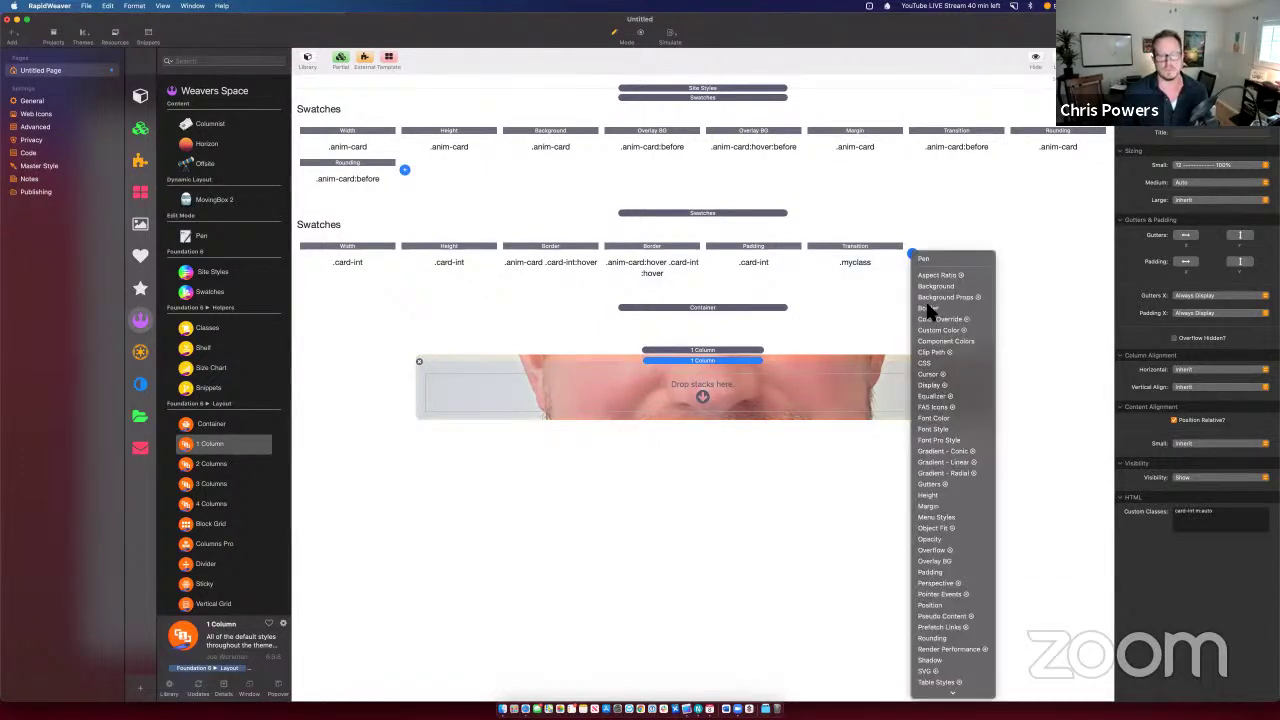
{"action": "left_click", "coordinate": [947, 637]}
{"action": "double_click", "coordinate": [1194, 162]}
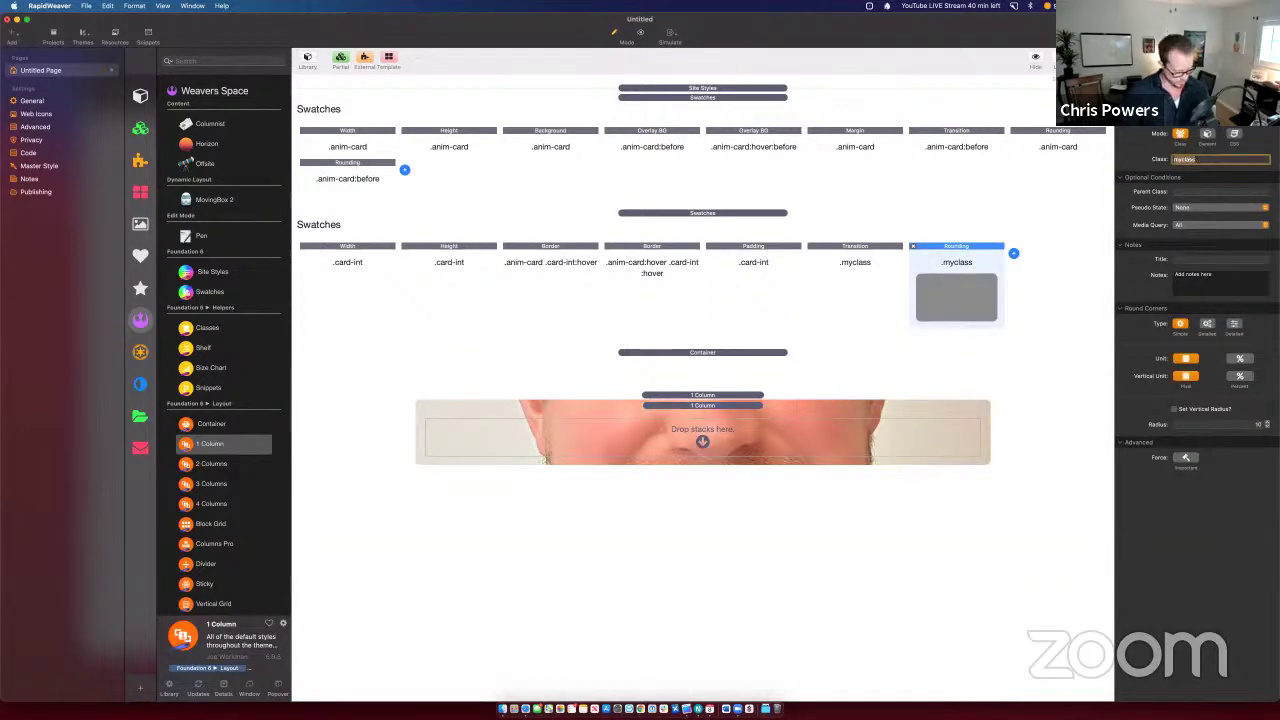
{"action": "type", "text": "card-int"}
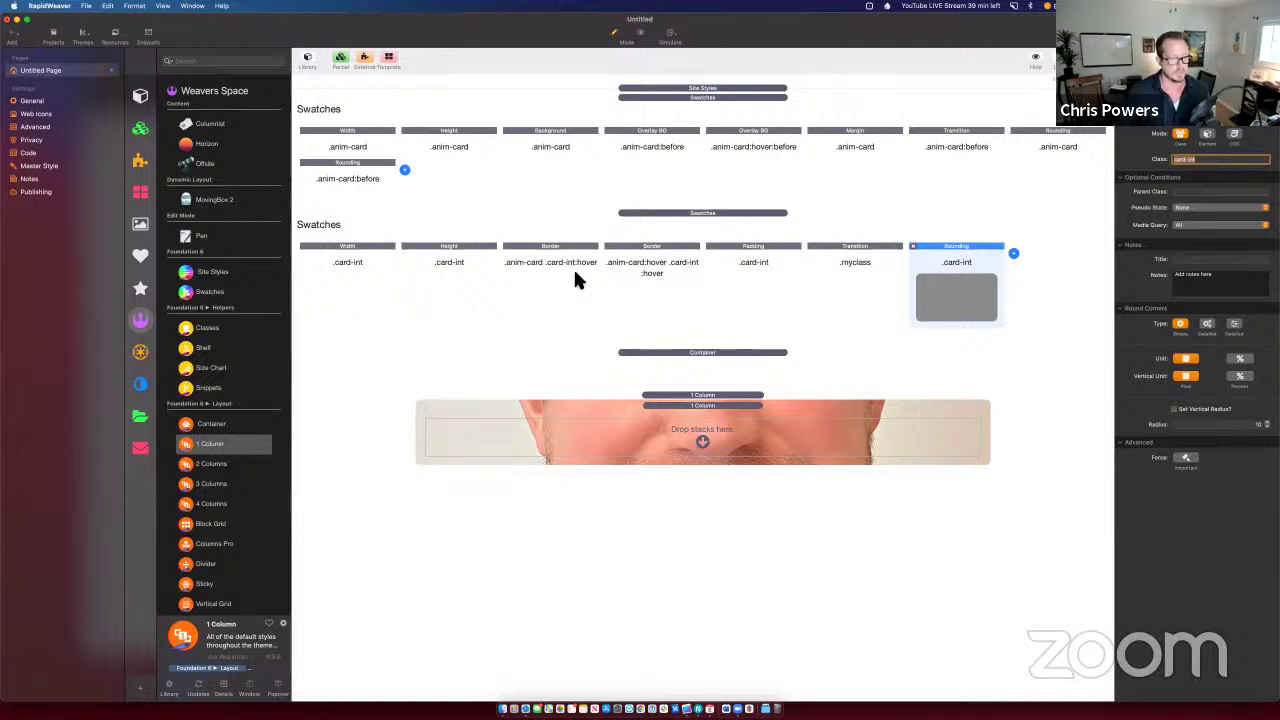
{"action": "key", "text": "super+alt+p"}
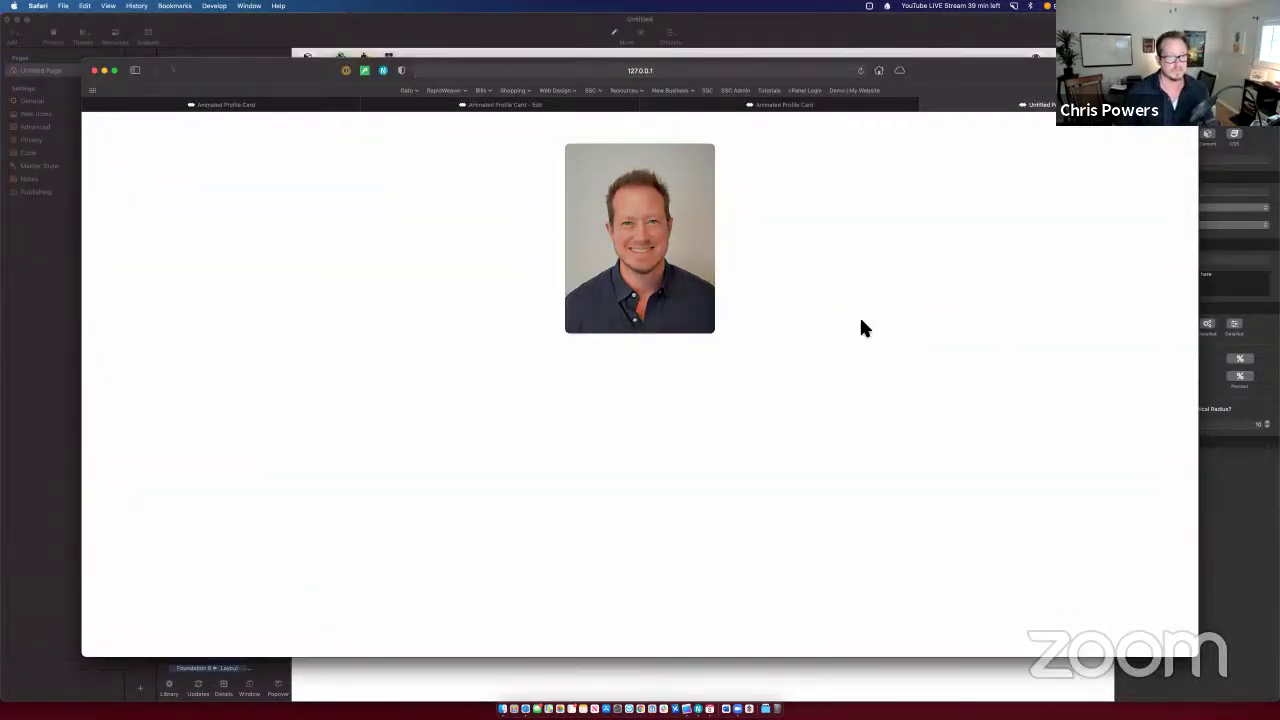
{"action": "key", "text": "super+Tab"}
Step: Assign the Transition swatch in the second Swatches stack to class card-int and check the preview in Safari
{"action": "left_click", "coordinate": [855, 262]}
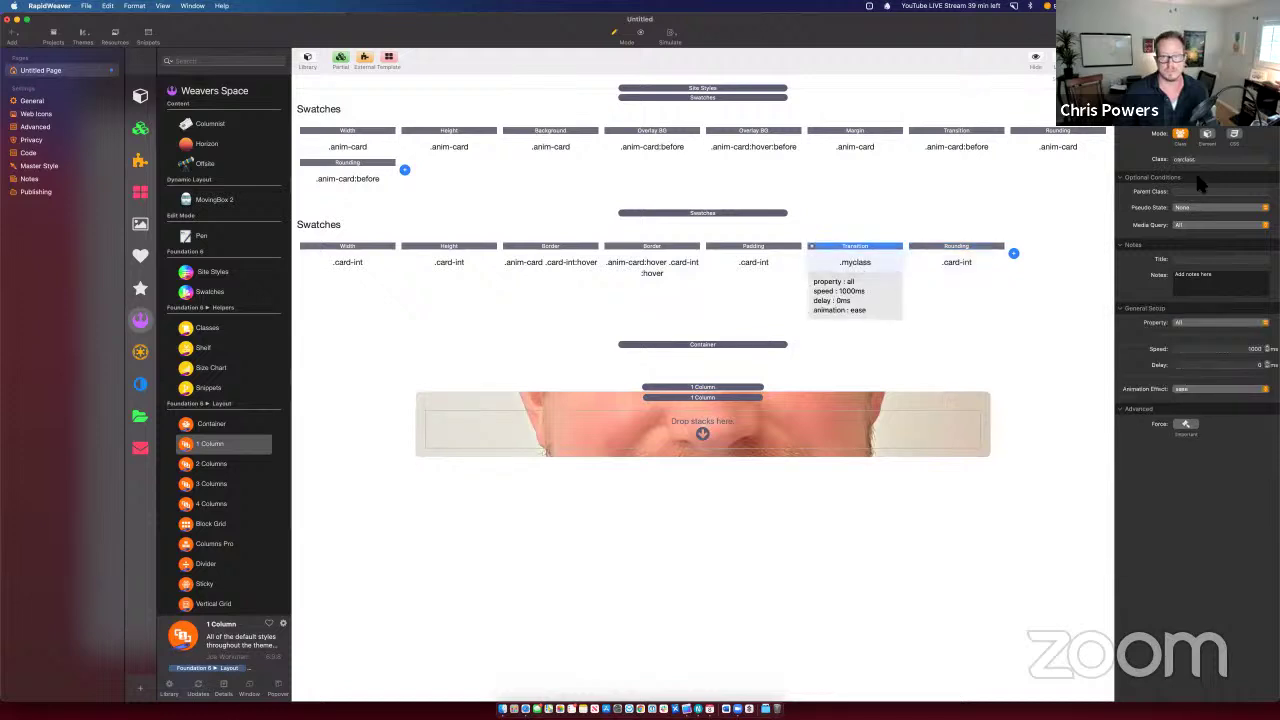
{"action": "double_click", "coordinate": [1184, 159]}
{"action": "type", "text": "card-int"}
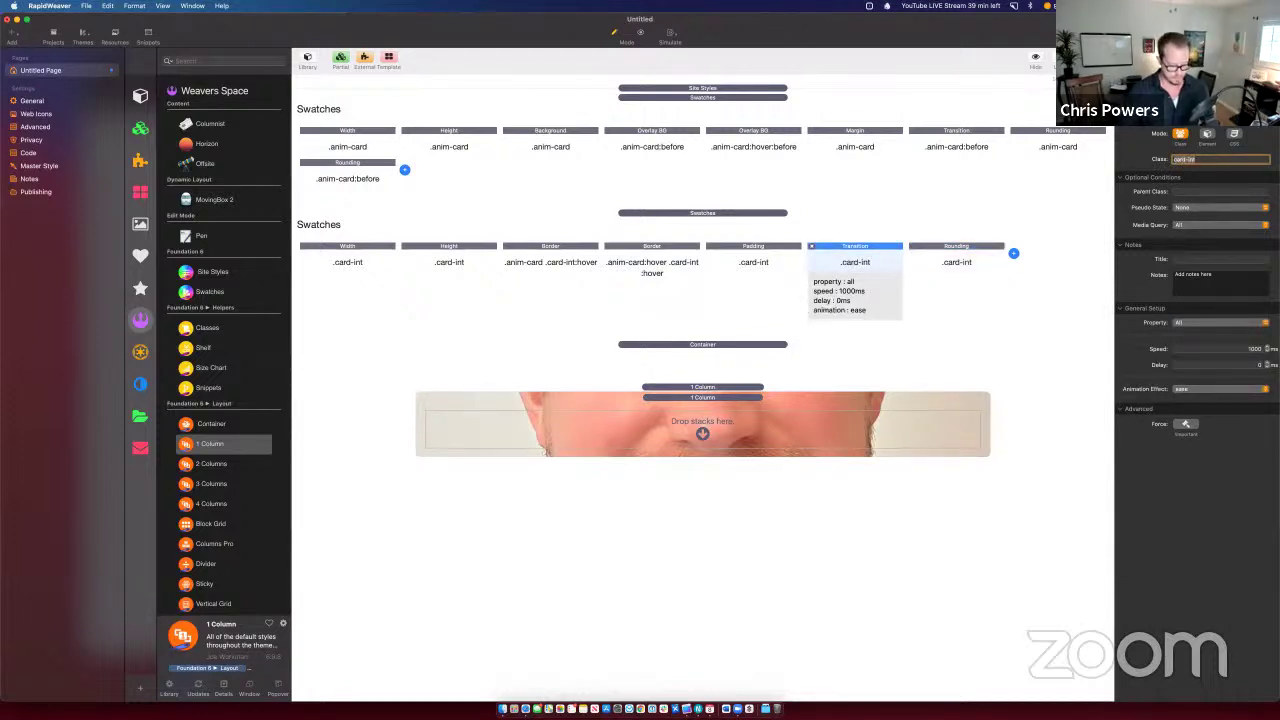
{"action": "key", "text": "super+Tab"}
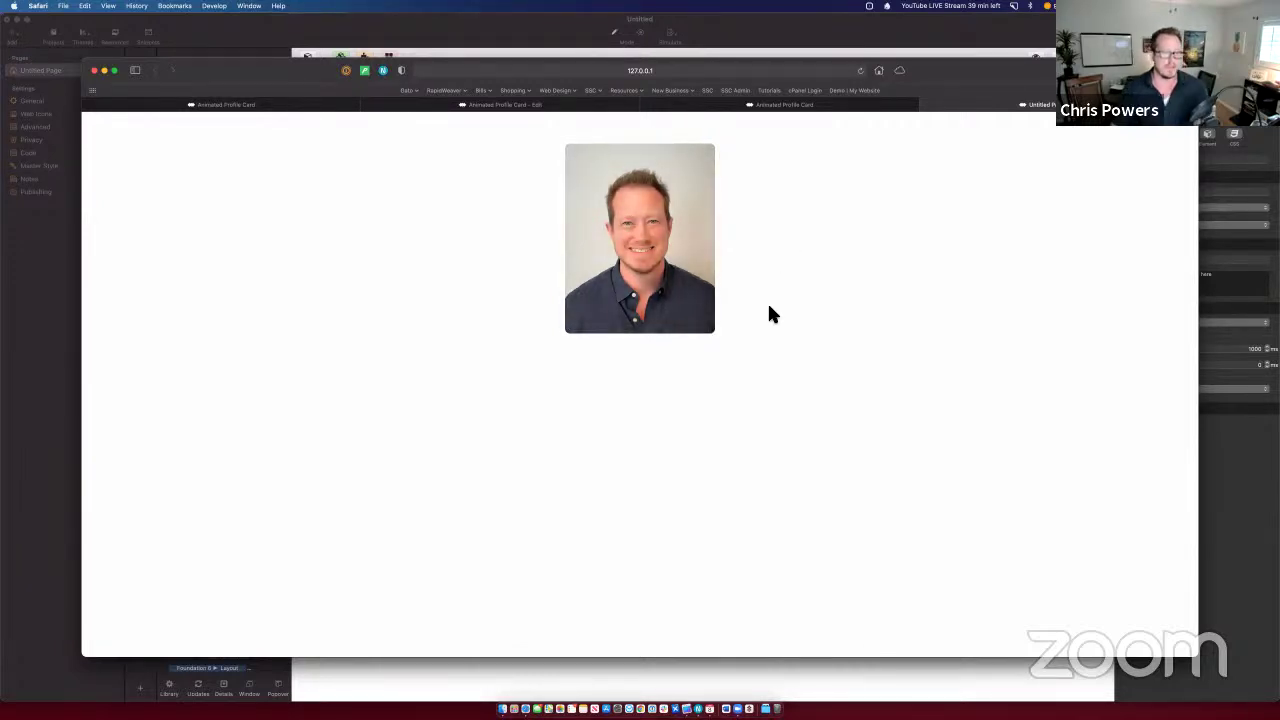
{"action": "key", "text": "super+Tab"}
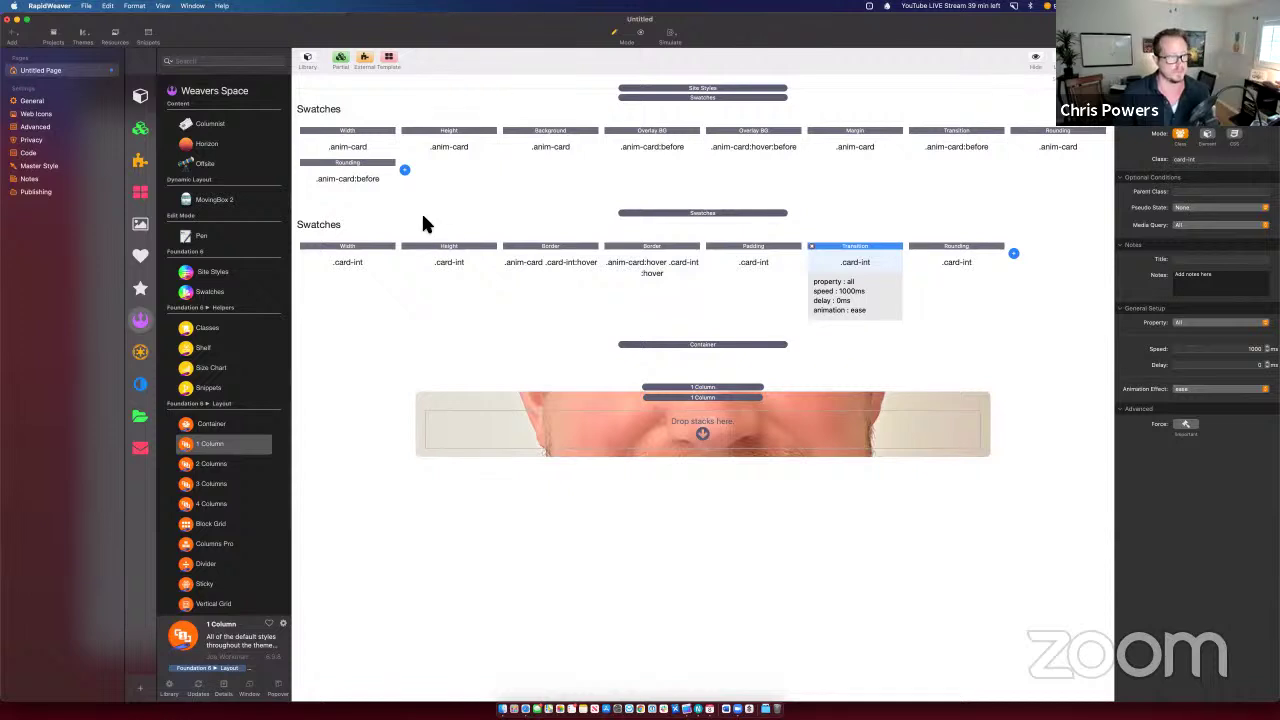
Step: Add a Background Props swatch for class card-anim to the first Swatches stack and enable background image scaling
{"action": "left_click", "coordinate": [405, 171]}
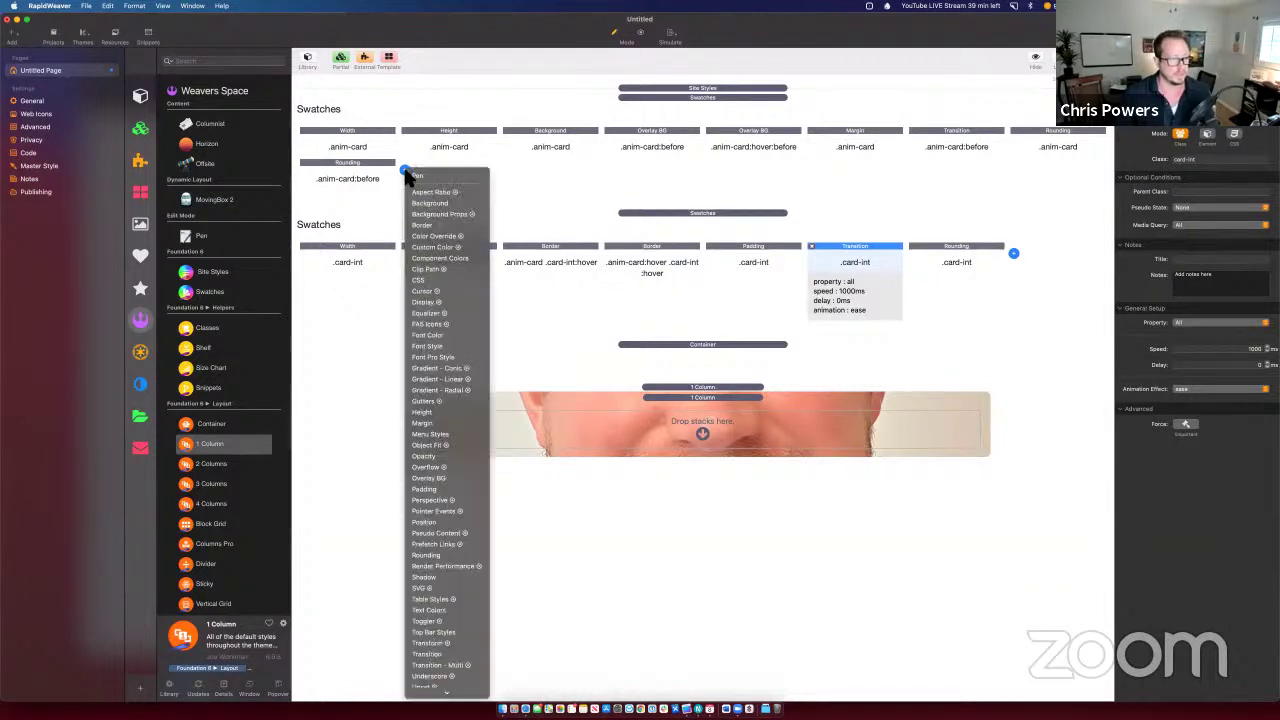
{"action": "left_click", "coordinate": [440, 214]}
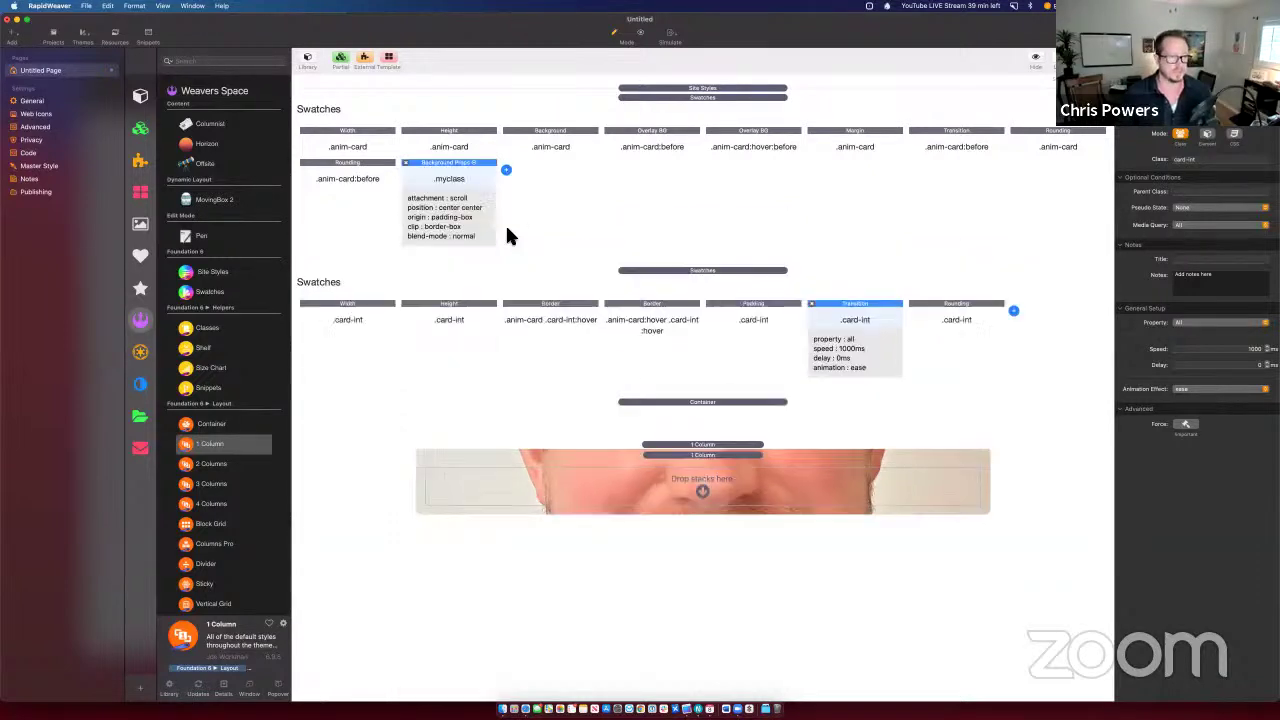
{"action": "double_click", "coordinate": [1196, 162]}
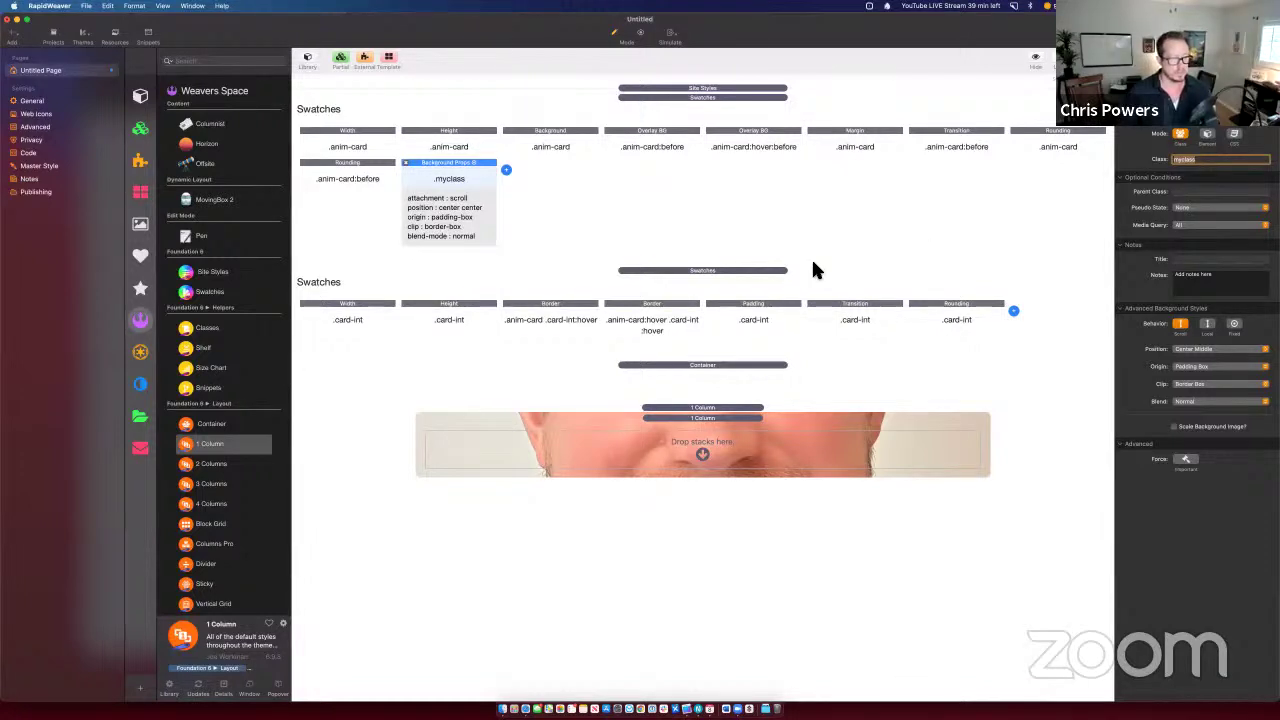
{"action": "type", "text": "anim-ca"}
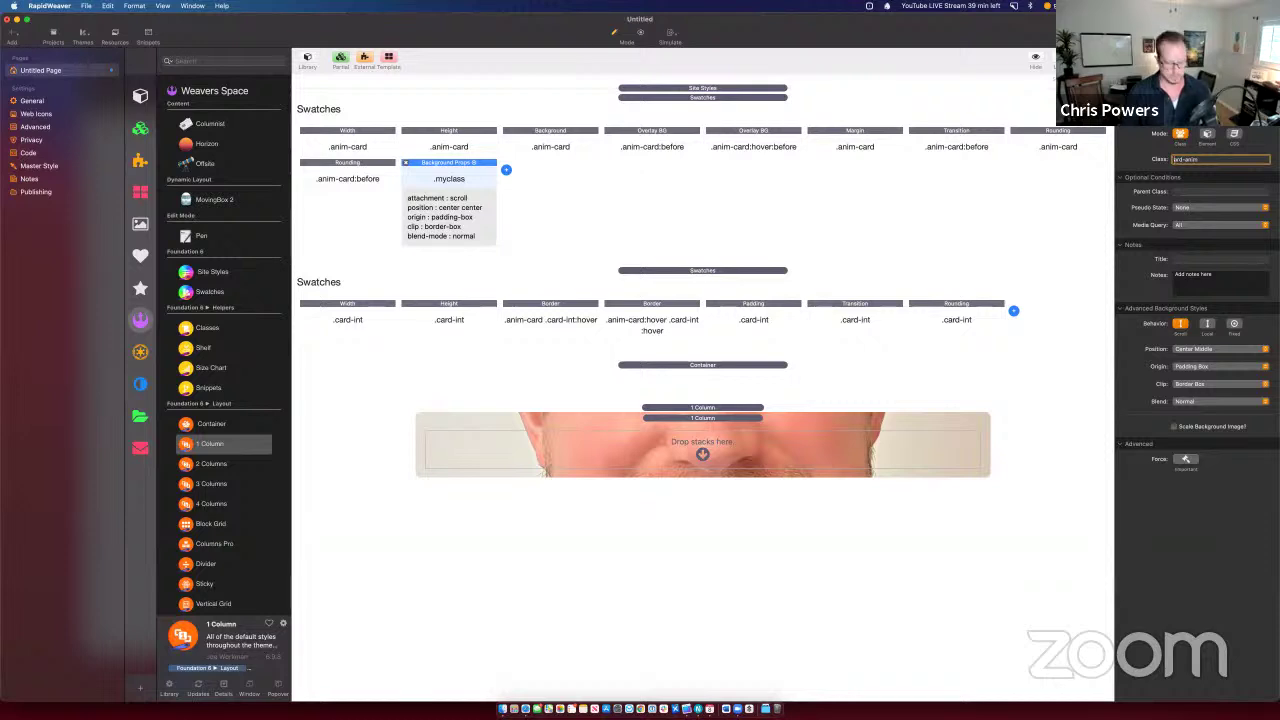
{"action": "key", "text": "Return"}
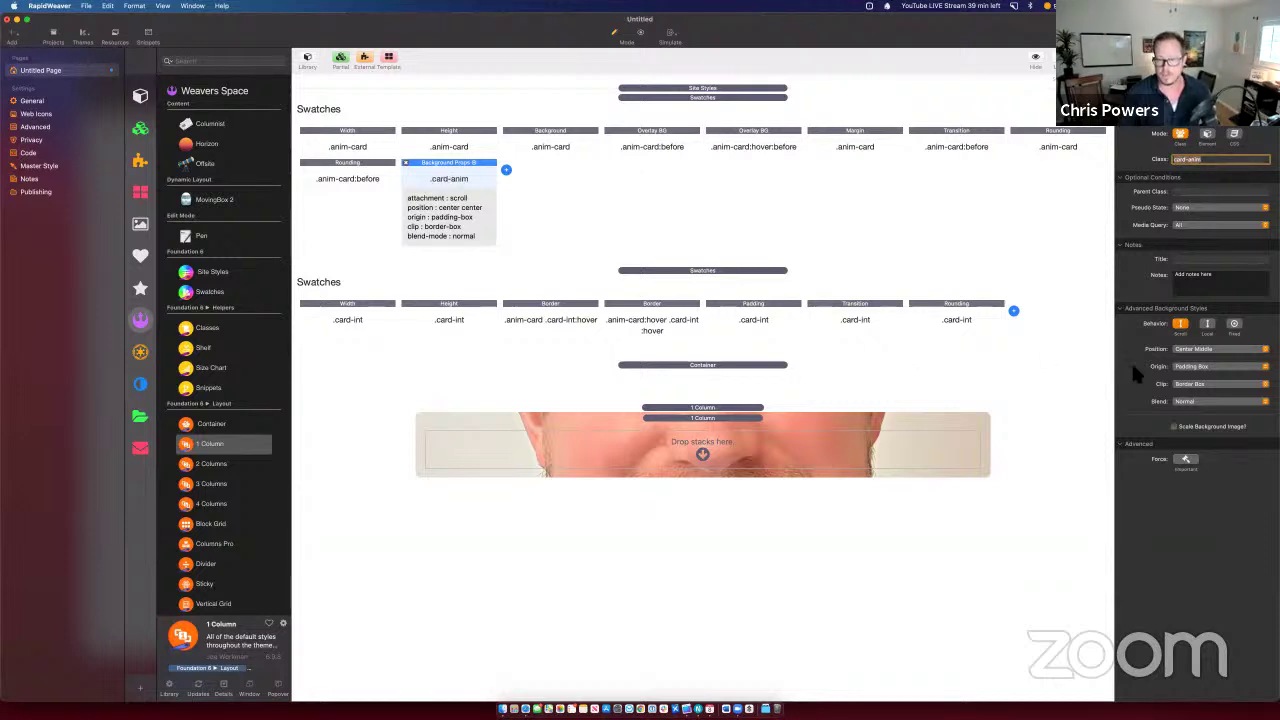
{"action": "left_click", "coordinate": [1190, 427]}
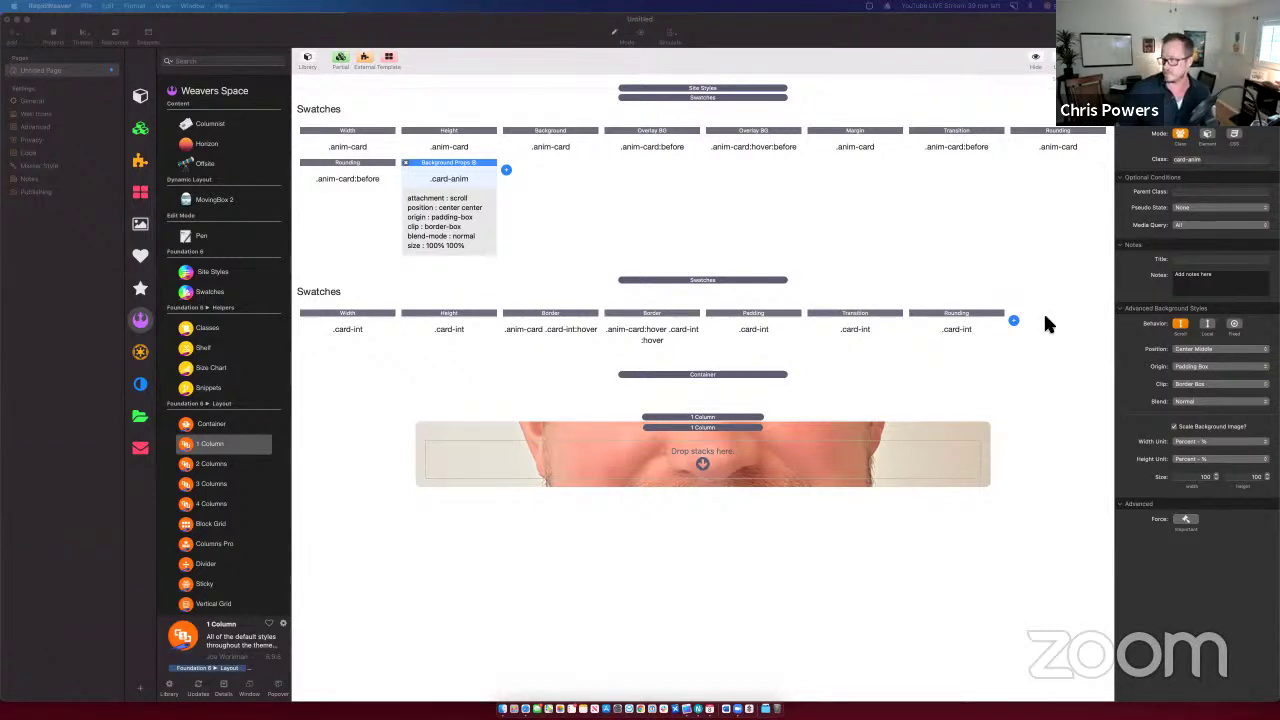
Step: Set the Background Props swatch's image size to 560 px wide by 650 px high and preview the card in Safari
{"action": "left_click", "coordinate": [1203, 442]}
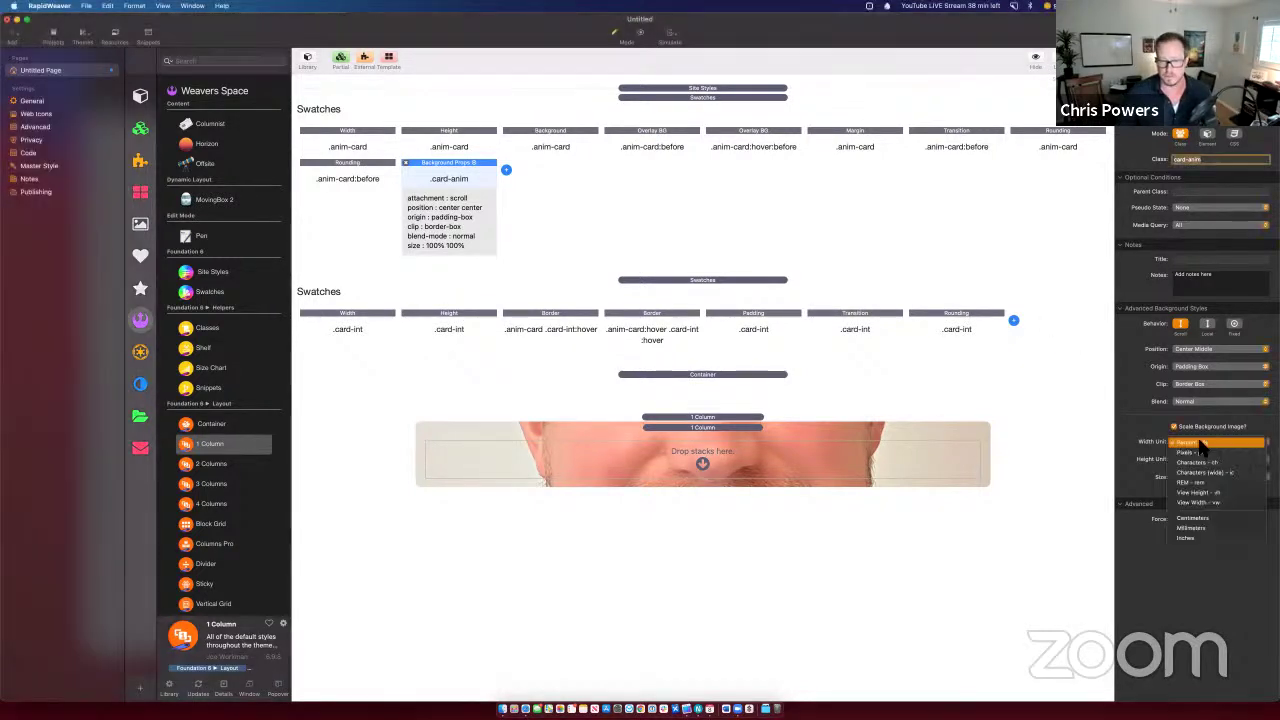
{"action": "left_click", "coordinate": [1203, 442]}
{"action": "left_click", "coordinate": [1200, 452]}
{"action": "left_click", "coordinate": [1203, 459]}
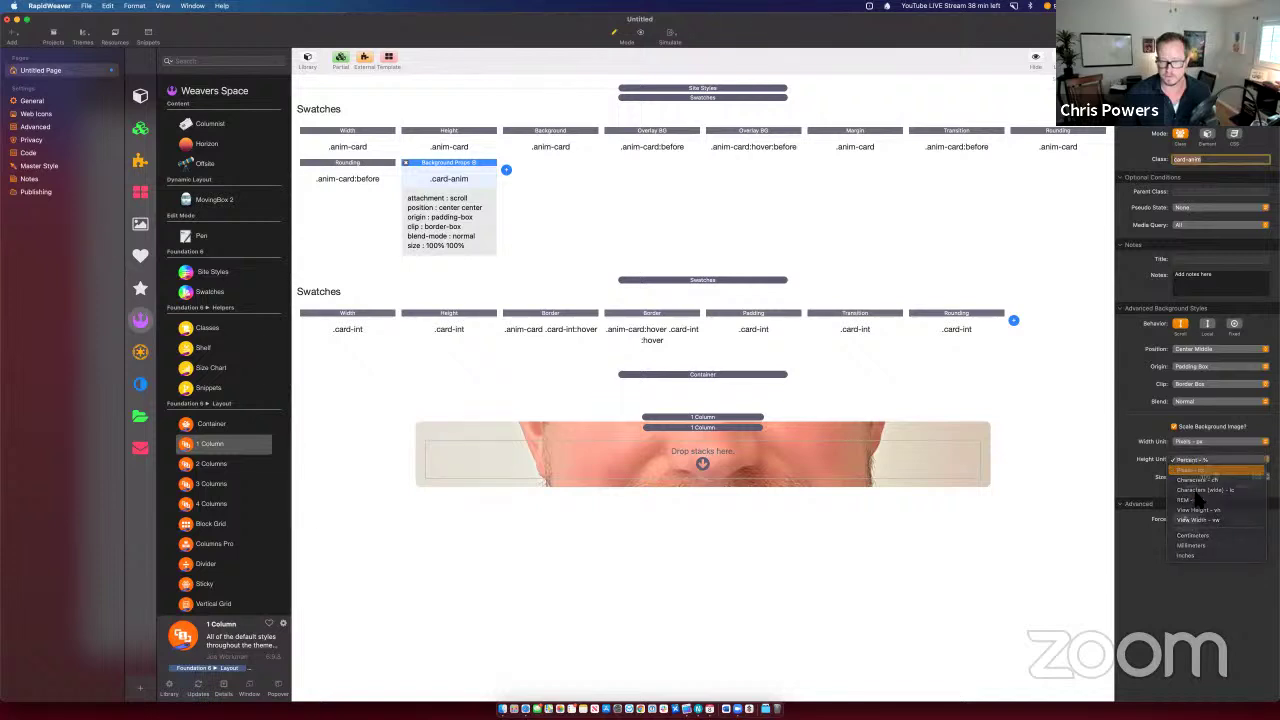
{"action": "left_click", "coordinate": [1200, 469]}
{"action": "double_click", "coordinate": [1205, 477]}
{"action": "type", "text": "560"}
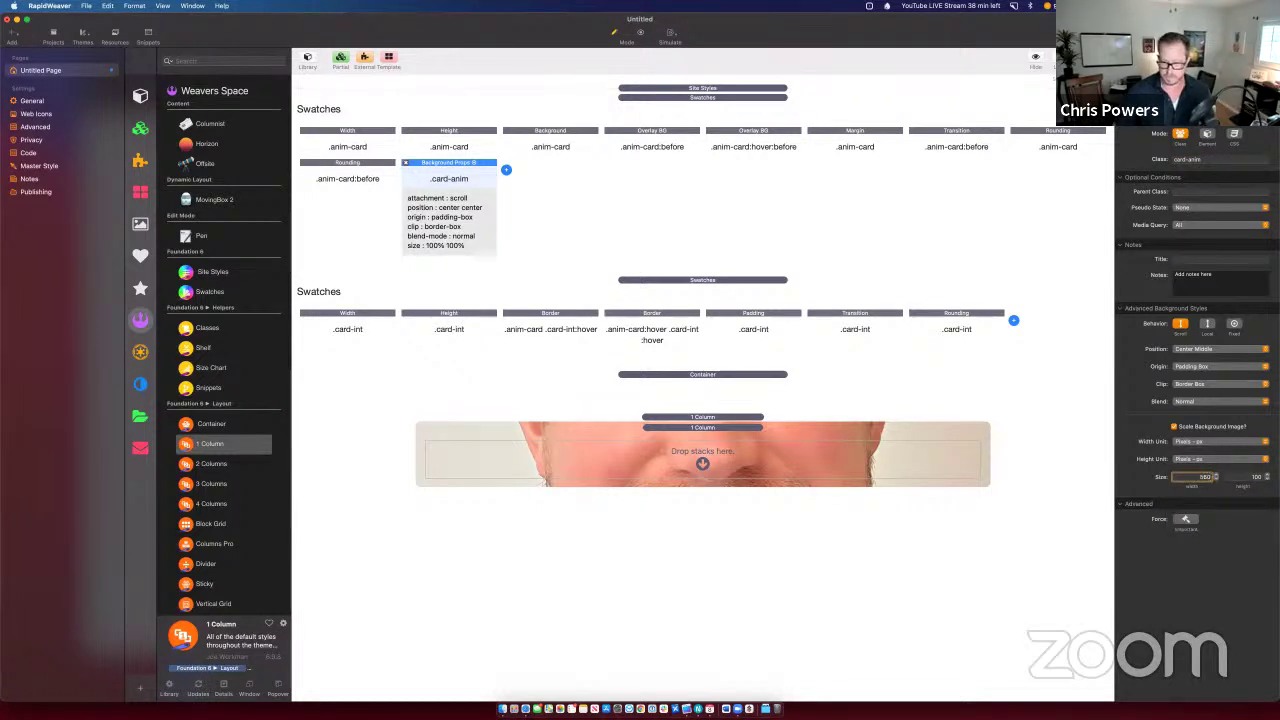
{"action": "key", "text": "Tab"}
{"action": "type", "text": "650"}
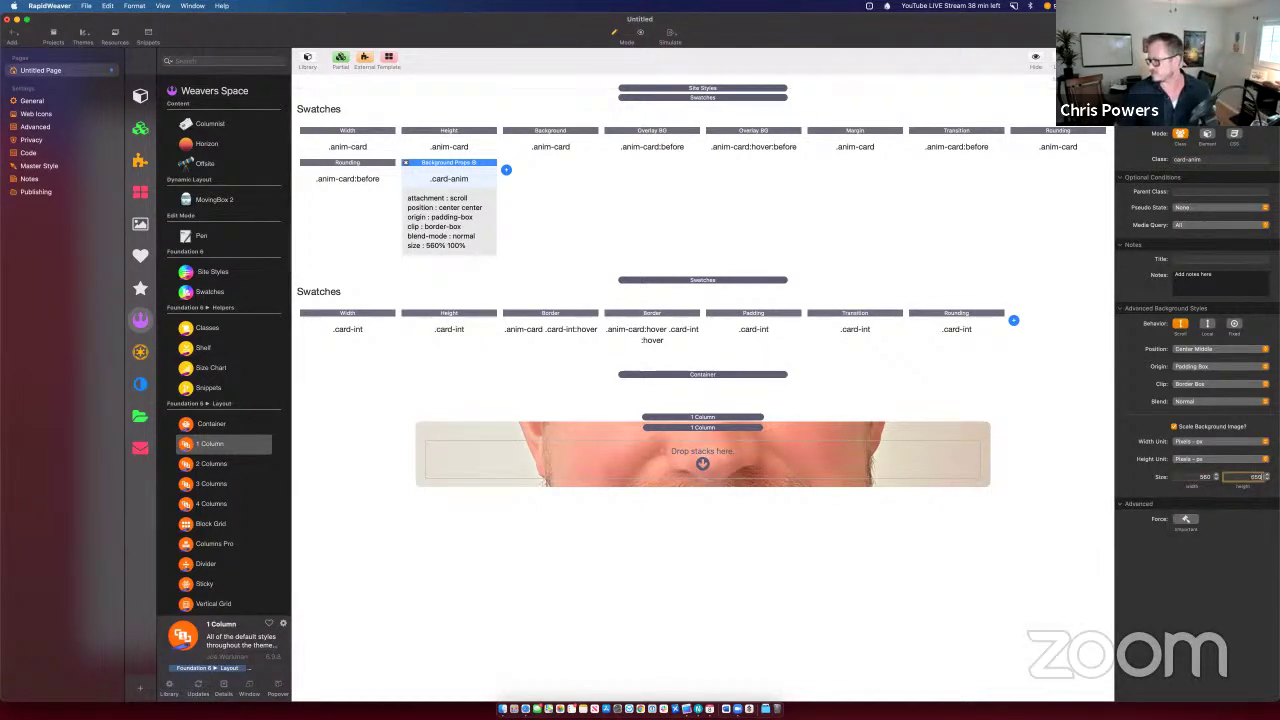
{"action": "key", "text": "Return"}
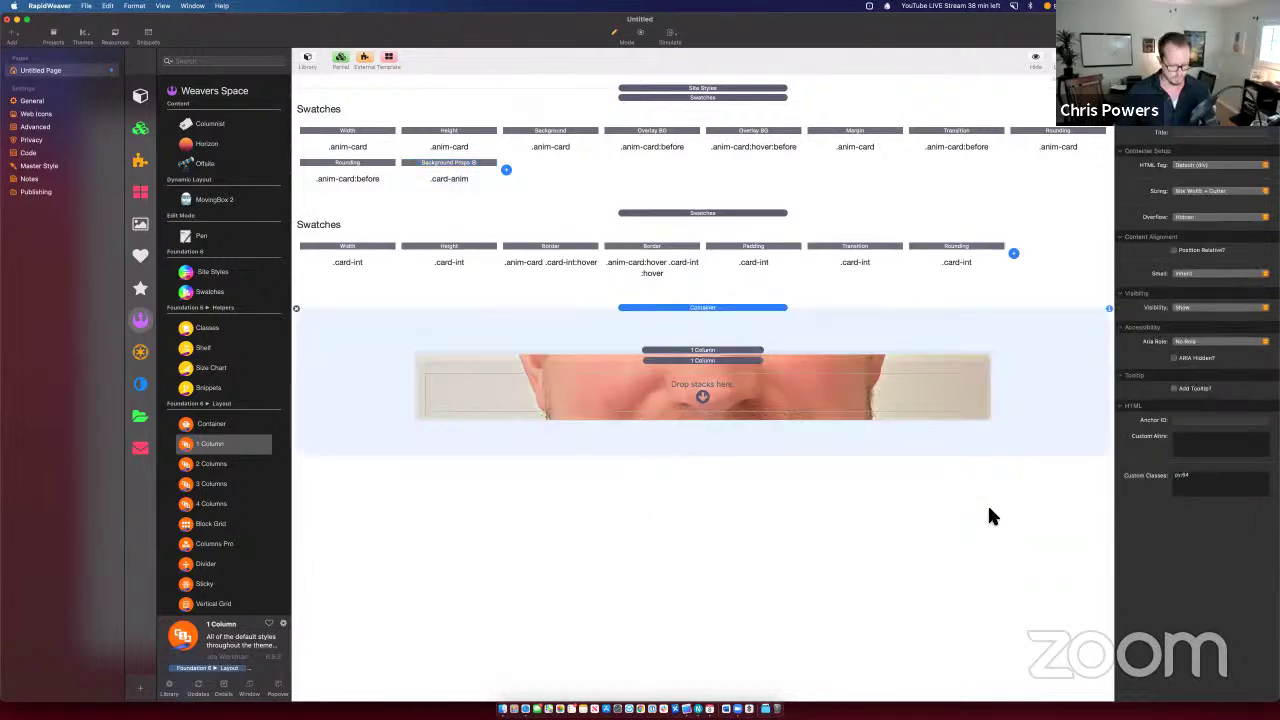
{"action": "key", "text": "super+alt+p"}
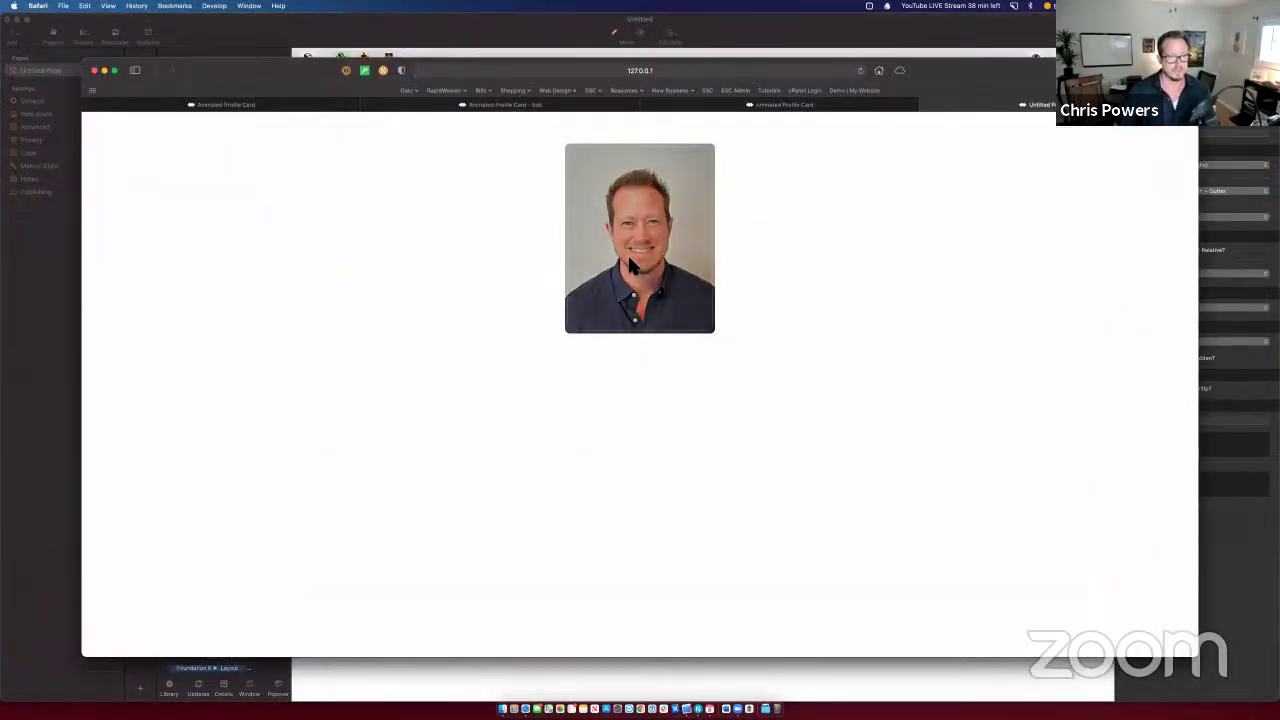
{"action": "key", "text": "super+w"}
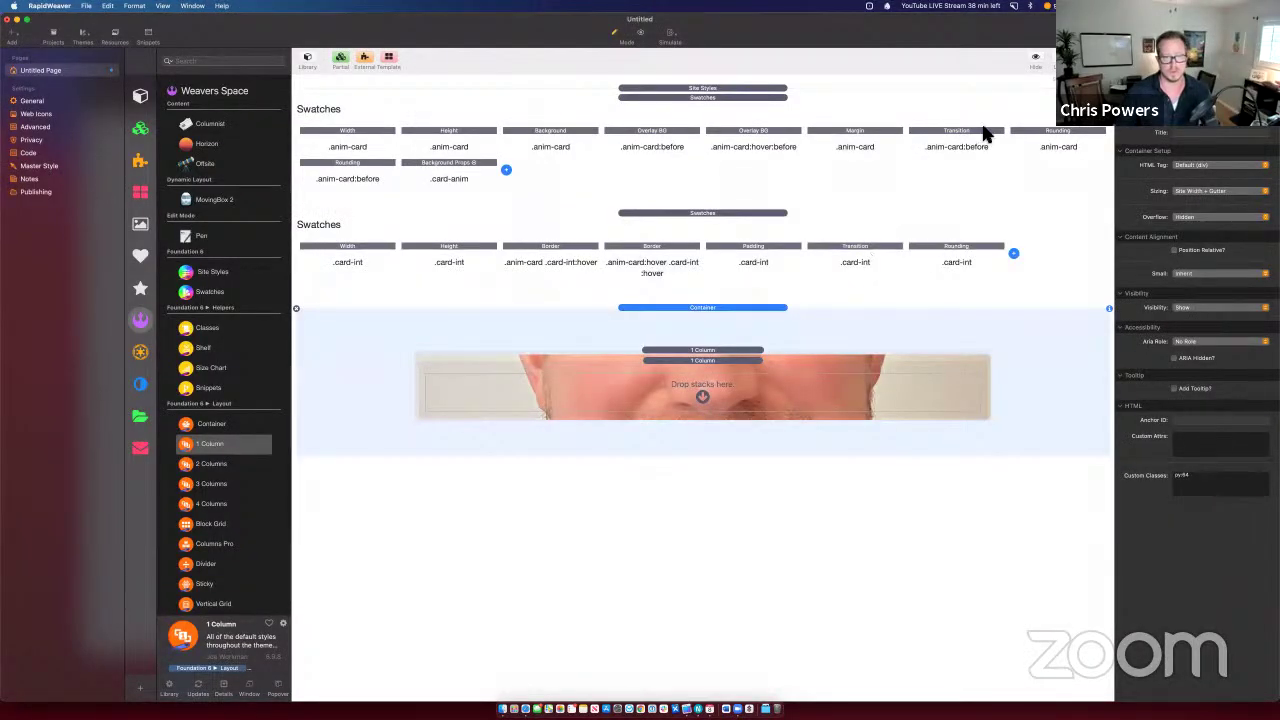
Step: Force the Background Props swatch as Important and check the card preview in Safari
{"action": "left_click", "coordinate": [437, 165]}
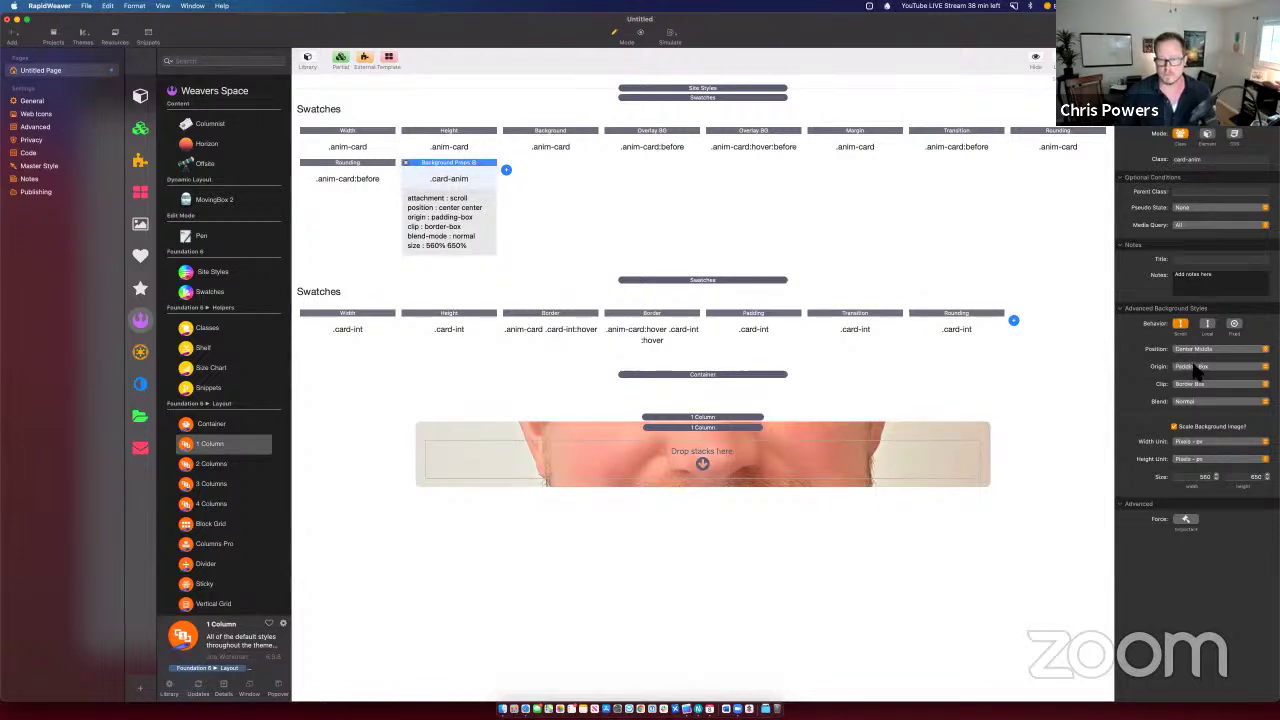
{"action": "left_click", "coordinate": [1189, 520]}
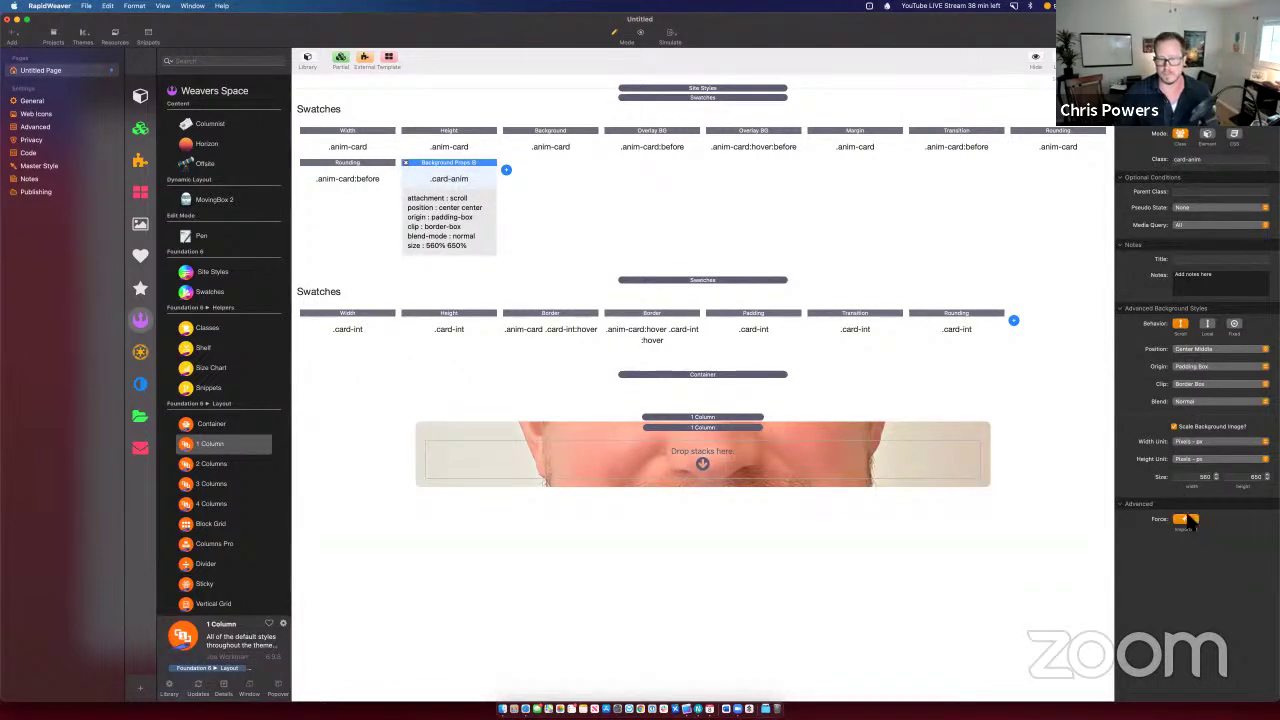
{"action": "key", "text": "super+alt+p"}
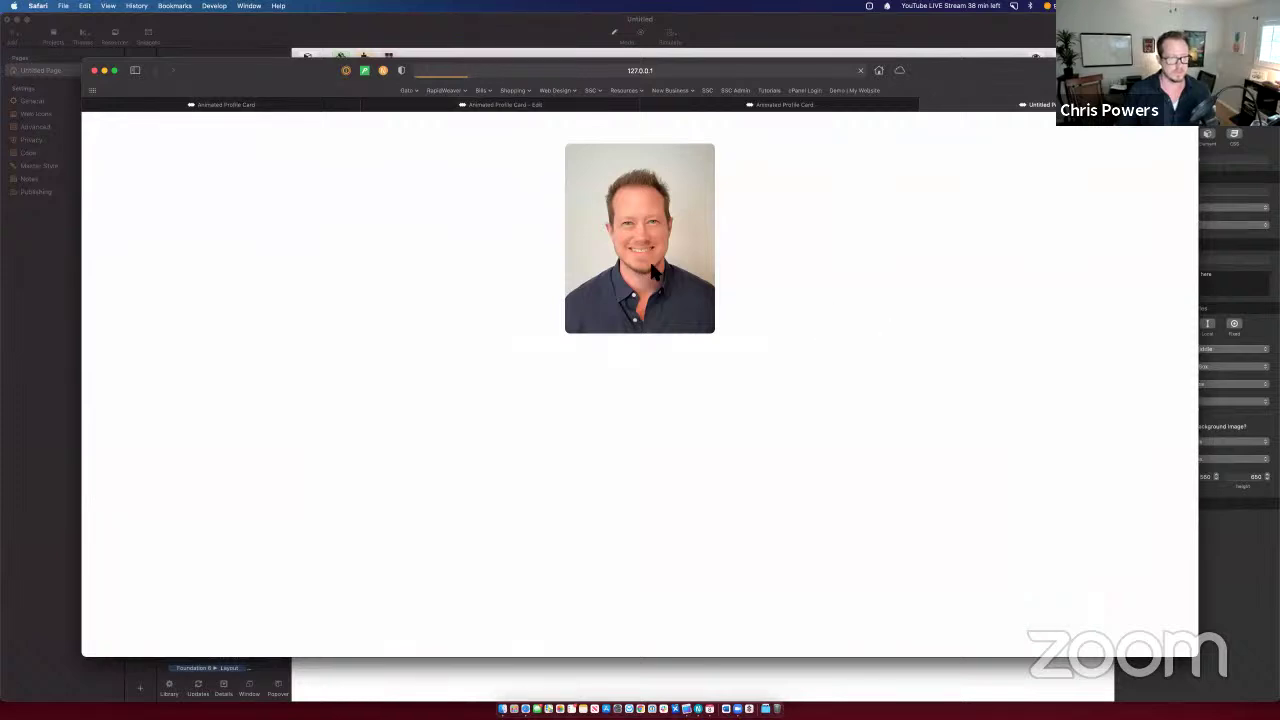
{"action": "key", "text": "super+Tab"}
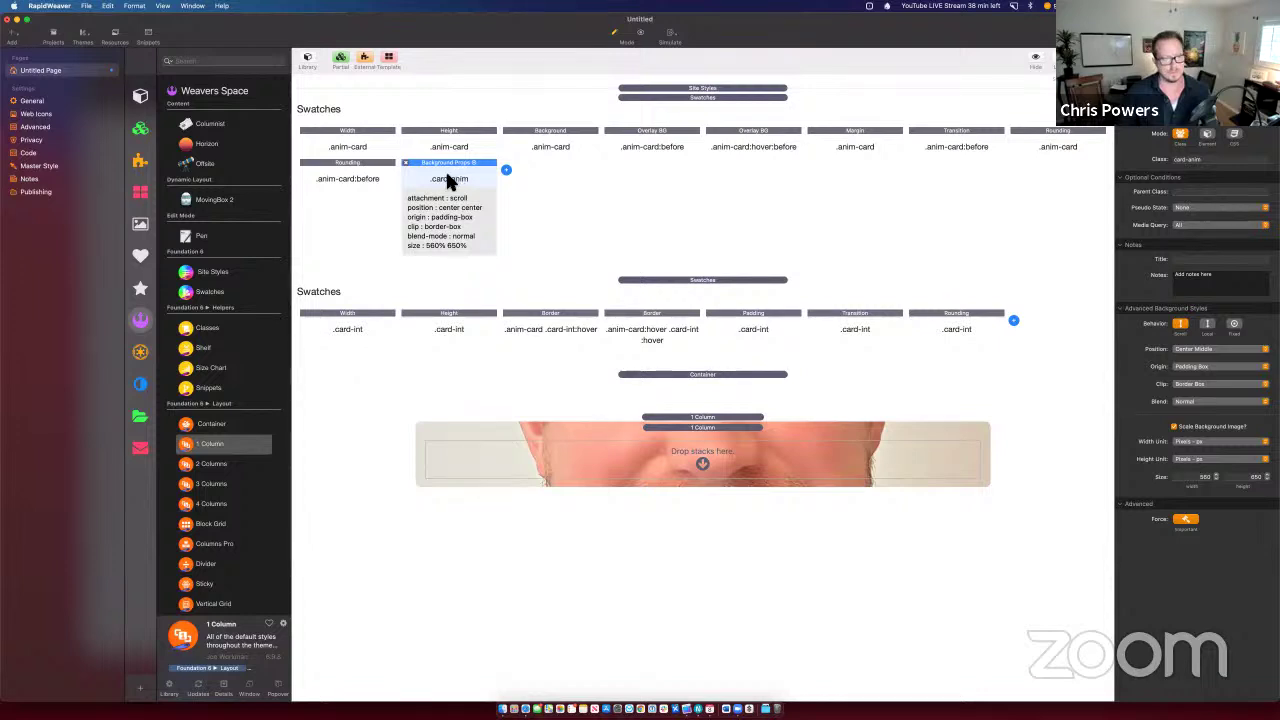
Step: Set the Background Props swatch's position to Left Middle and compare the card preview in Safari
{"action": "left_click", "coordinate": [1206, 350]}
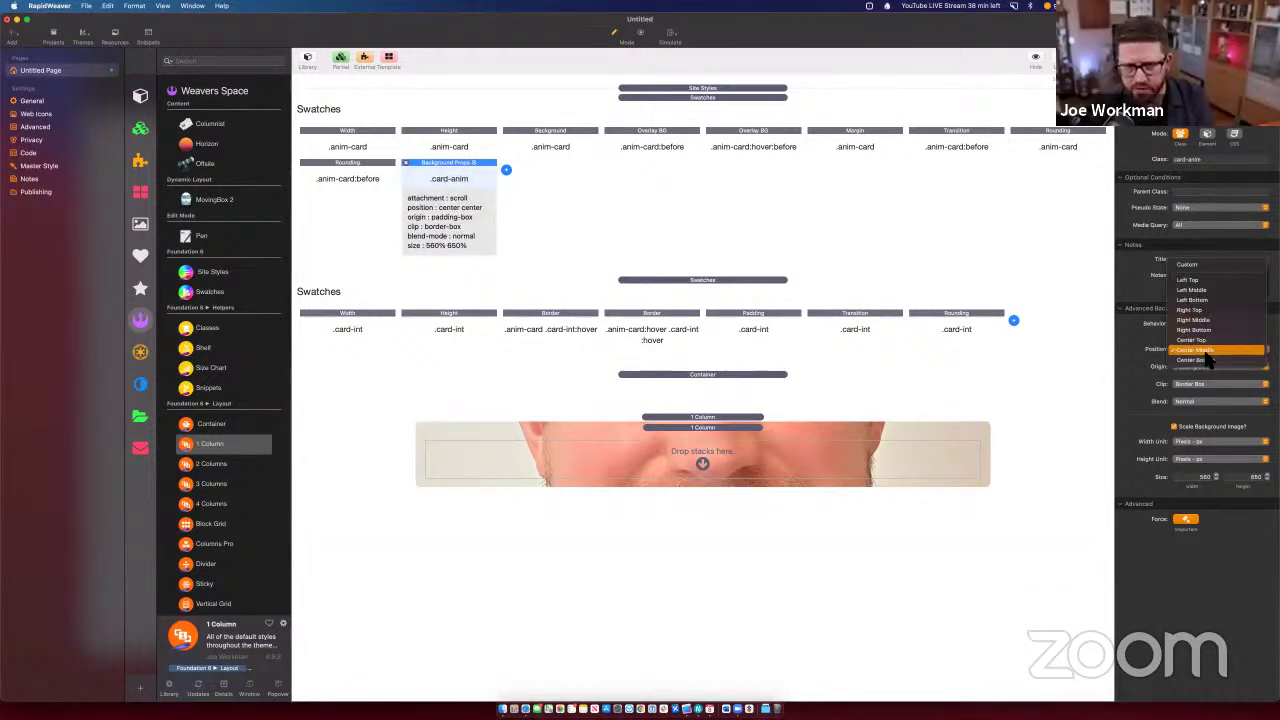
{"action": "left_click", "coordinate": [1194, 290]}
{"action": "key", "text": "super+Tab"}
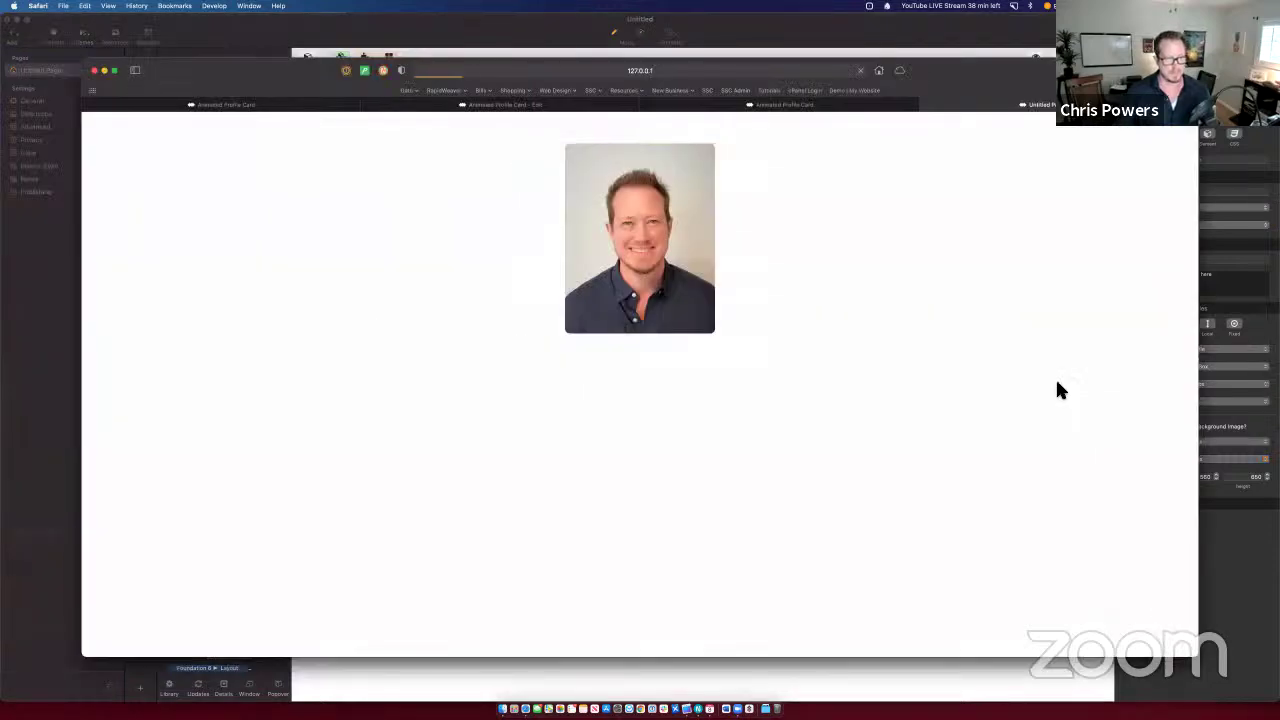
{"action": "key", "text": "super+Tab"}
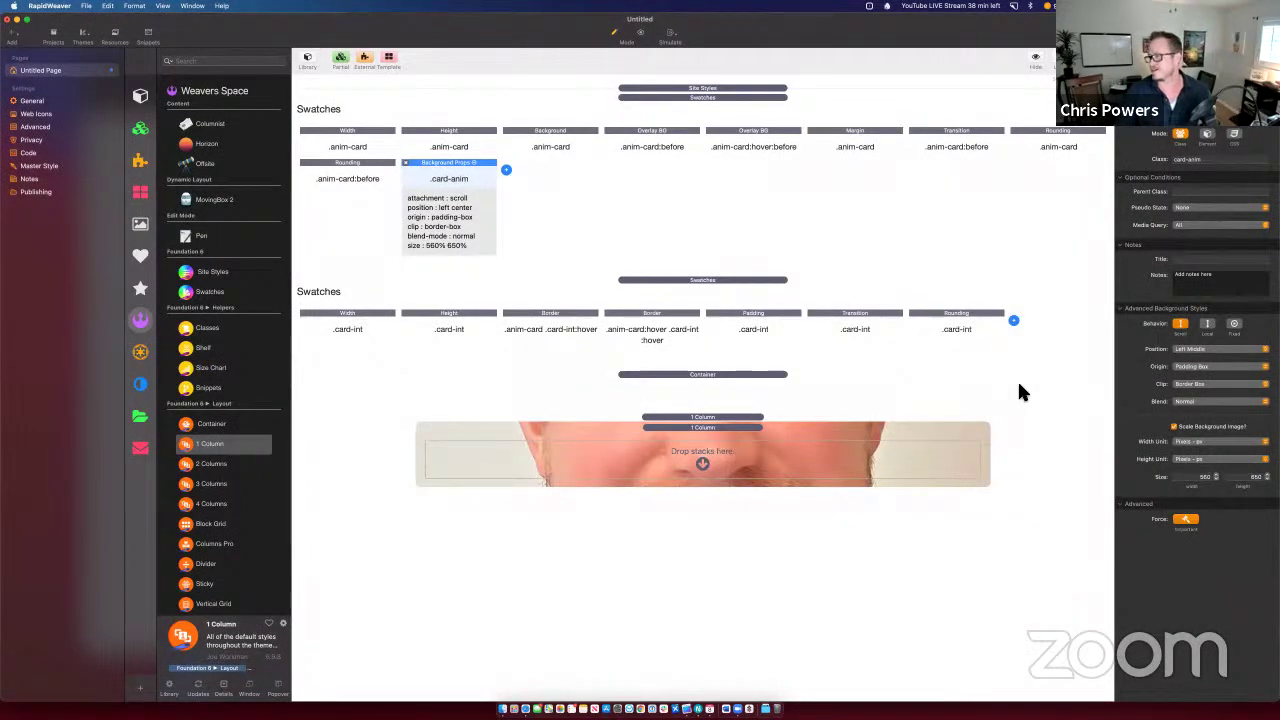
{"action": "key", "text": "super+Tab"}
{"action": "key", "text": "super+Tab"}
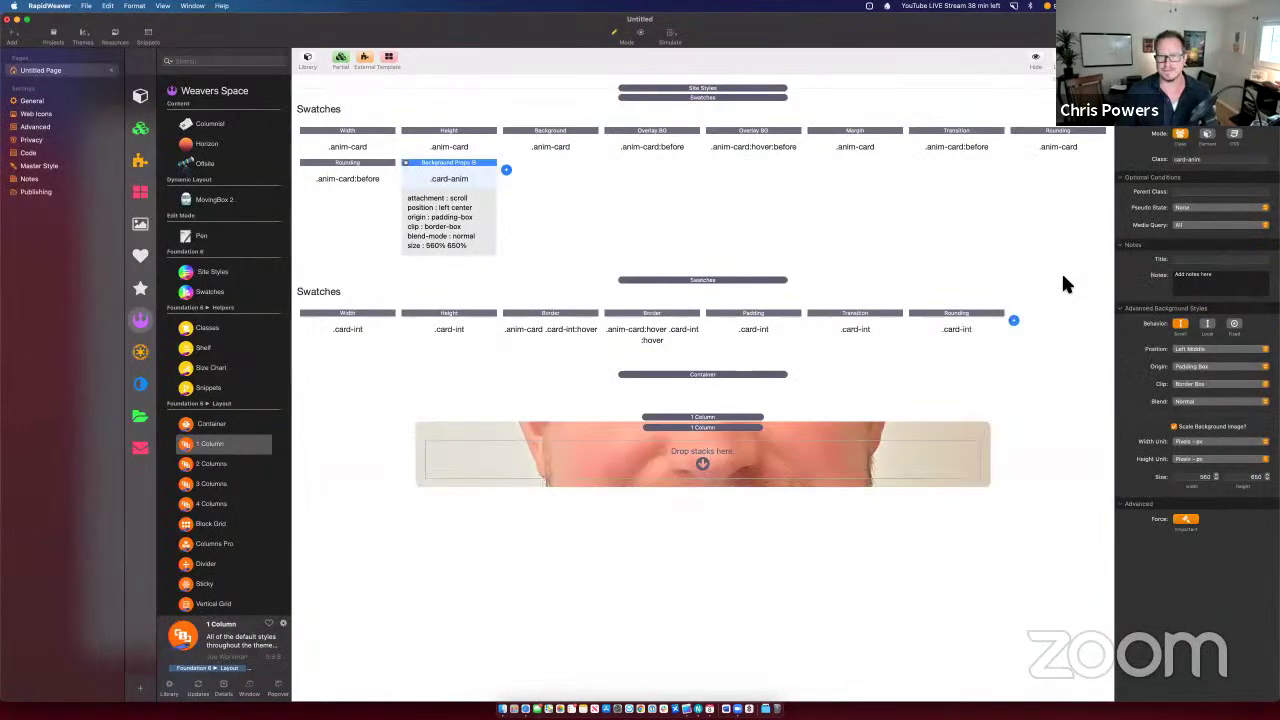
Step: Set the Background Props swatch's pseudo state to Hover and check the card preview in Safari
{"action": "left_click", "coordinate": [1192, 210]}
{"action": "left_click", "coordinate": [1182, 249]}
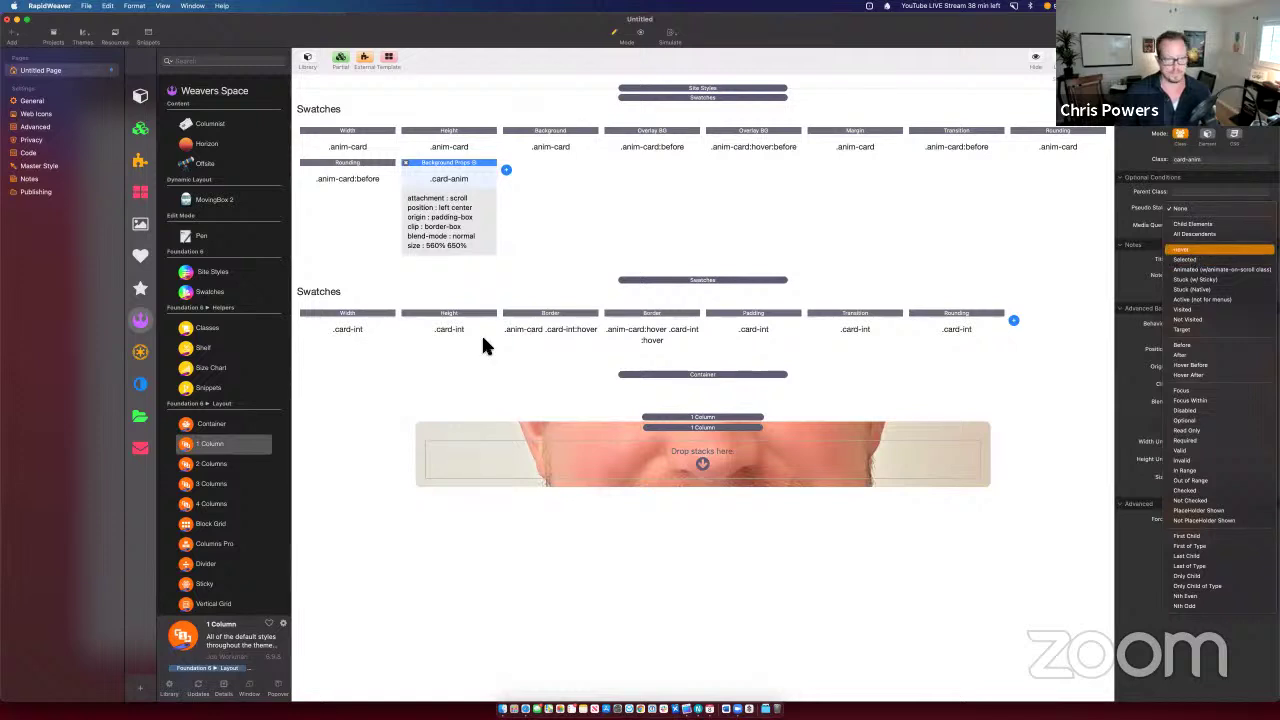
{"action": "key", "text": "super+Tab"}
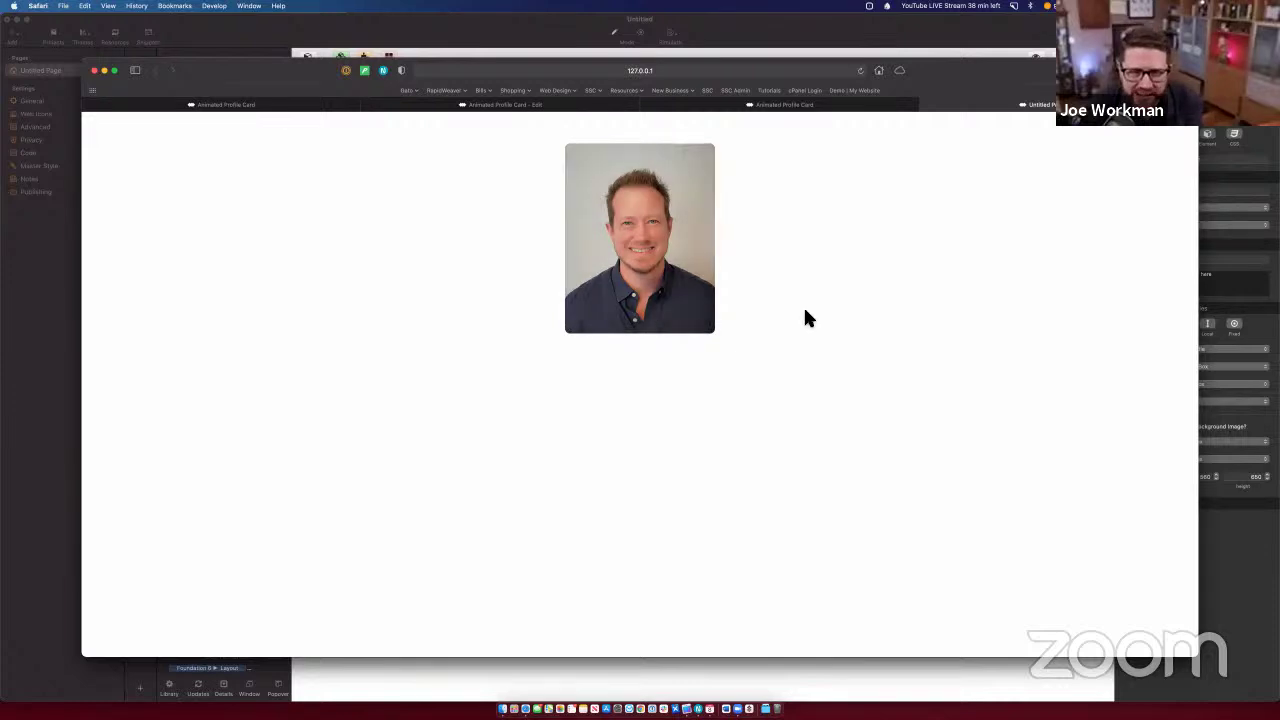
{"action": "key", "text": "super+Tab"}
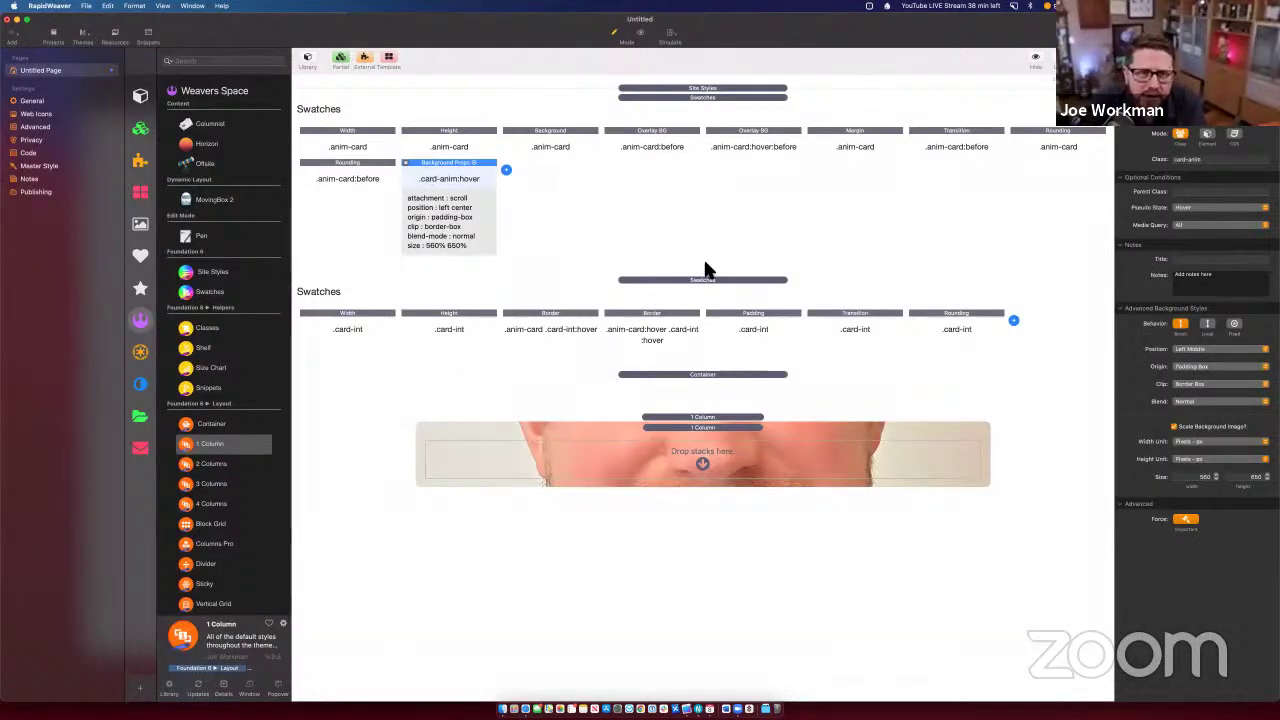
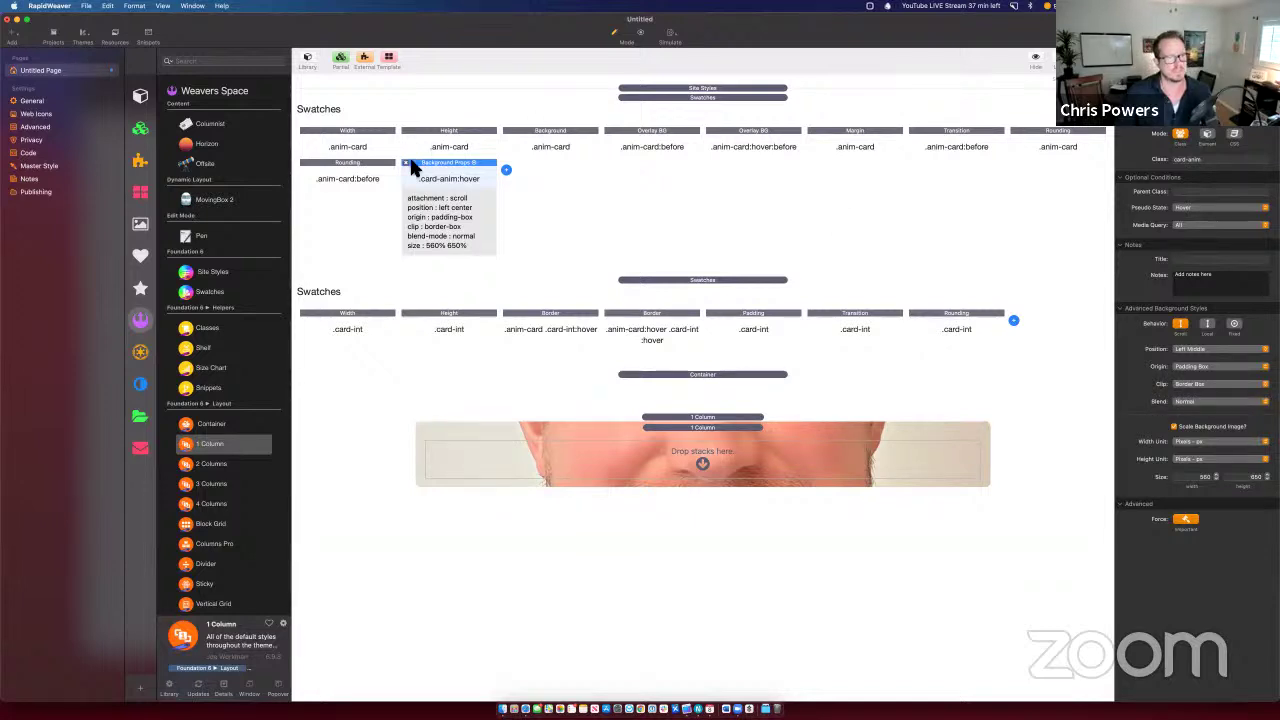
Step: Change the Background Props swatch's class to anim-card and check the card's hover effect in Safari
{"action": "left_click_drag", "start_coordinate": [1206, 161], "coordinate": [1137, 162]}
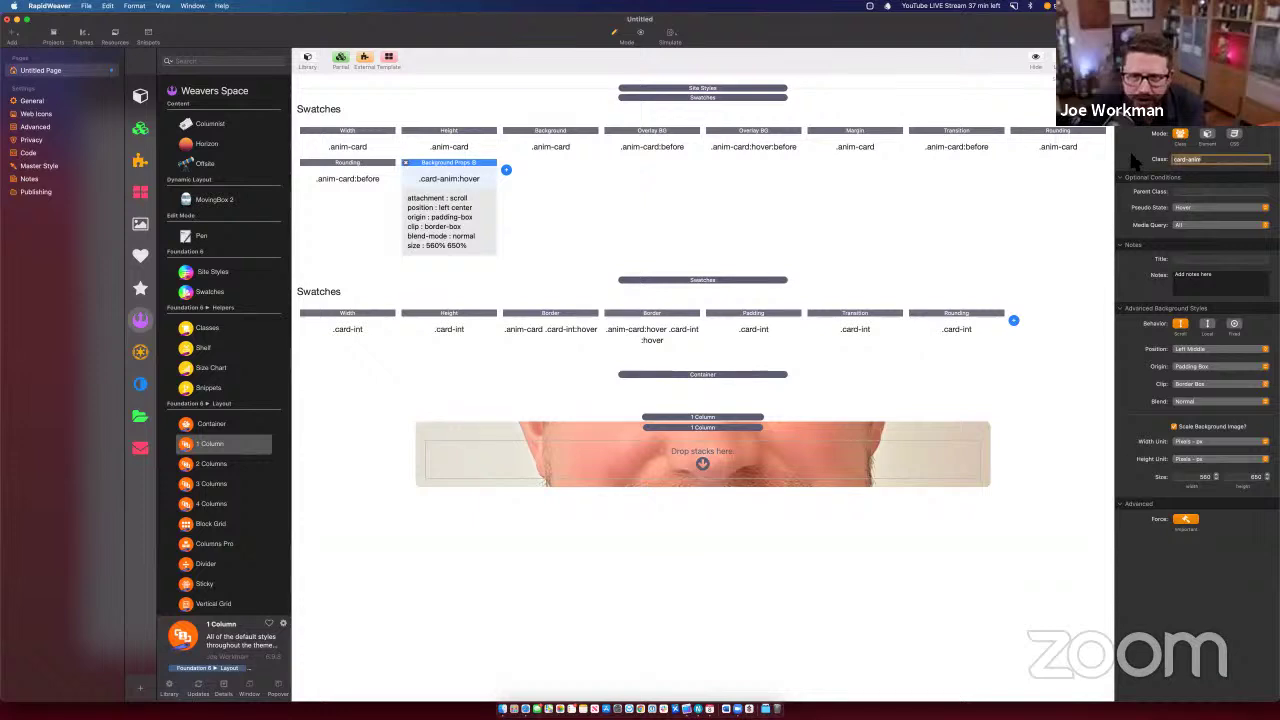
{"action": "type", "text": "anim-card"}
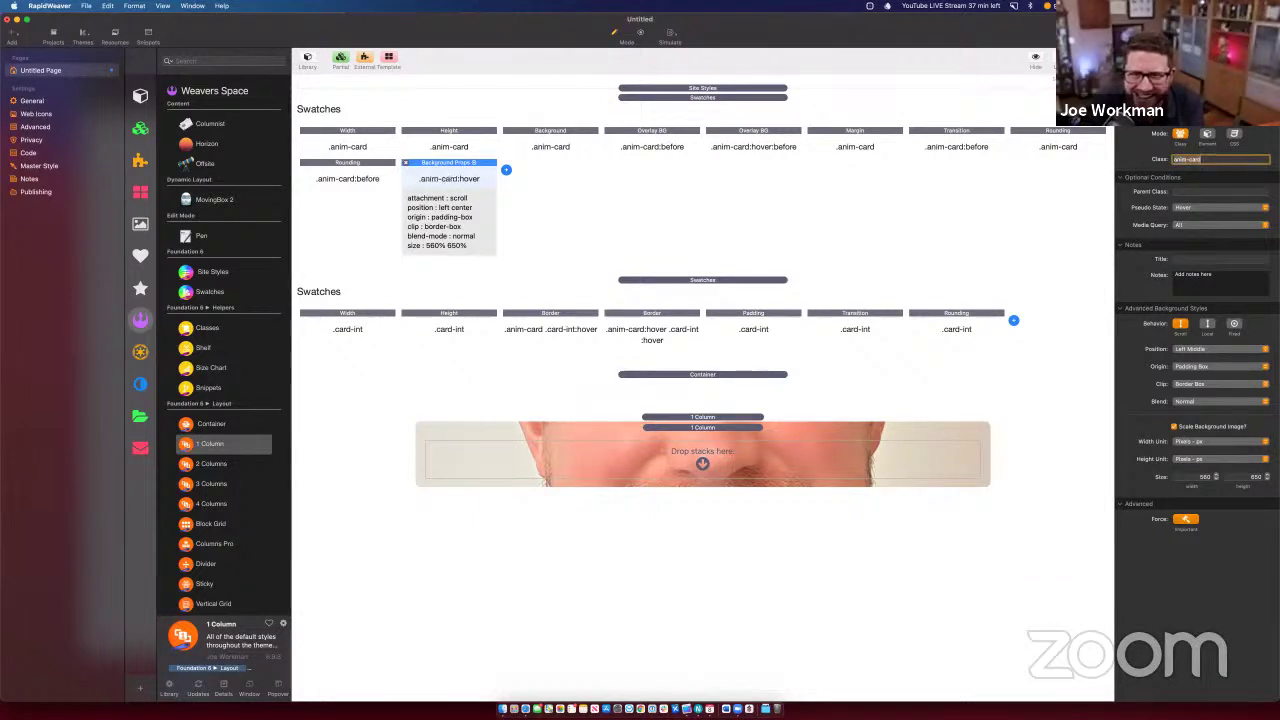
{"action": "key", "text": "super+Tab"}
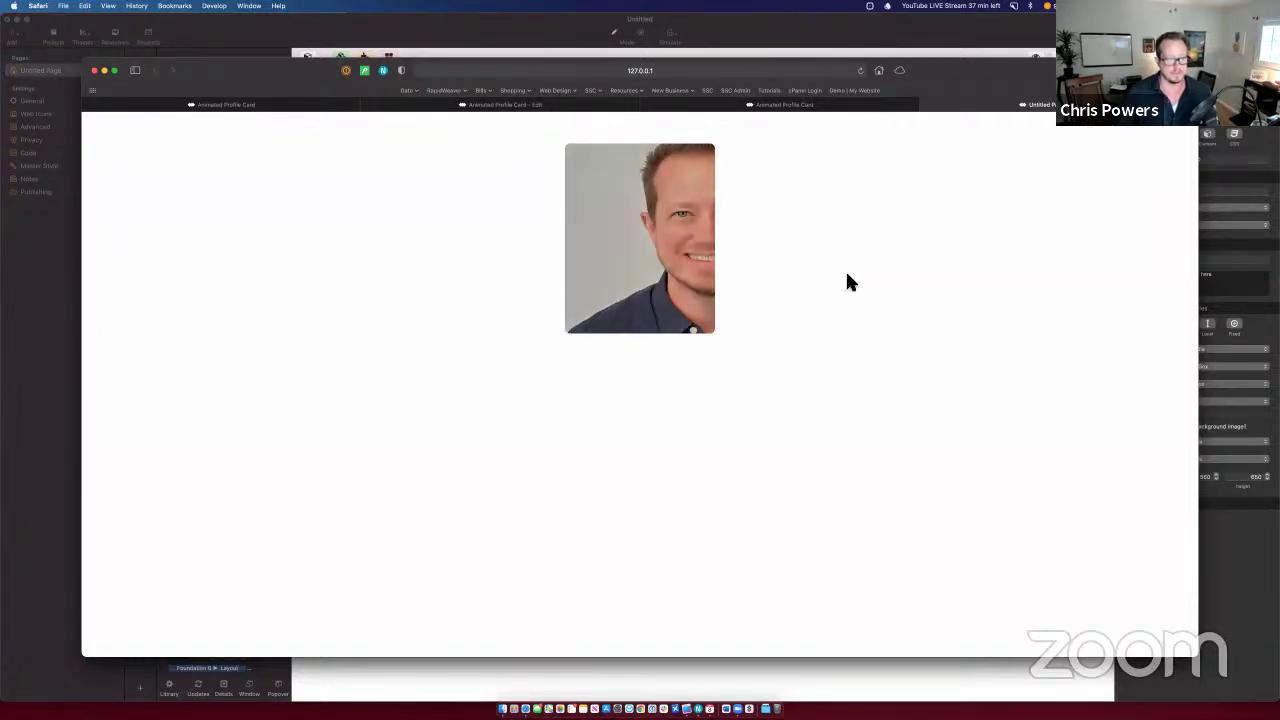
{"action": "key", "text": "super+Tab"}
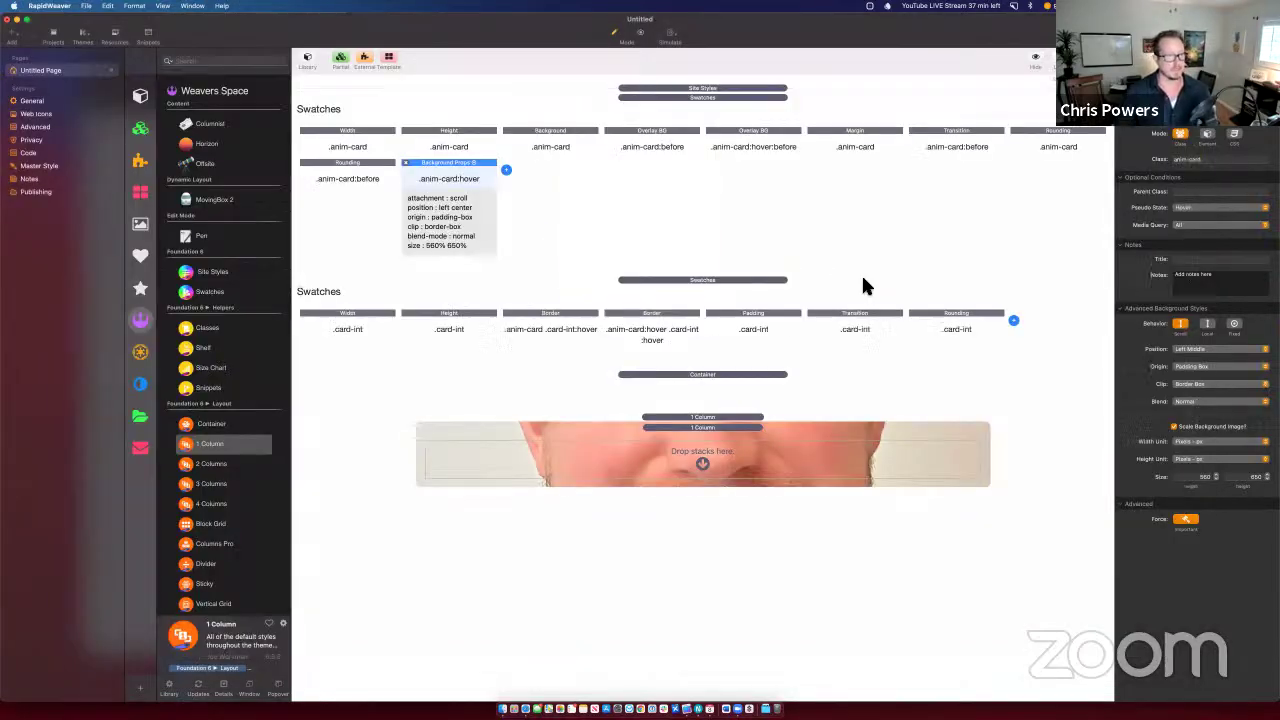
Step: Add a Transition swatch for class anim-card to the first Swatches stack and preview the card in Safari
{"action": "left_click", "coordinate": [506, 171]}
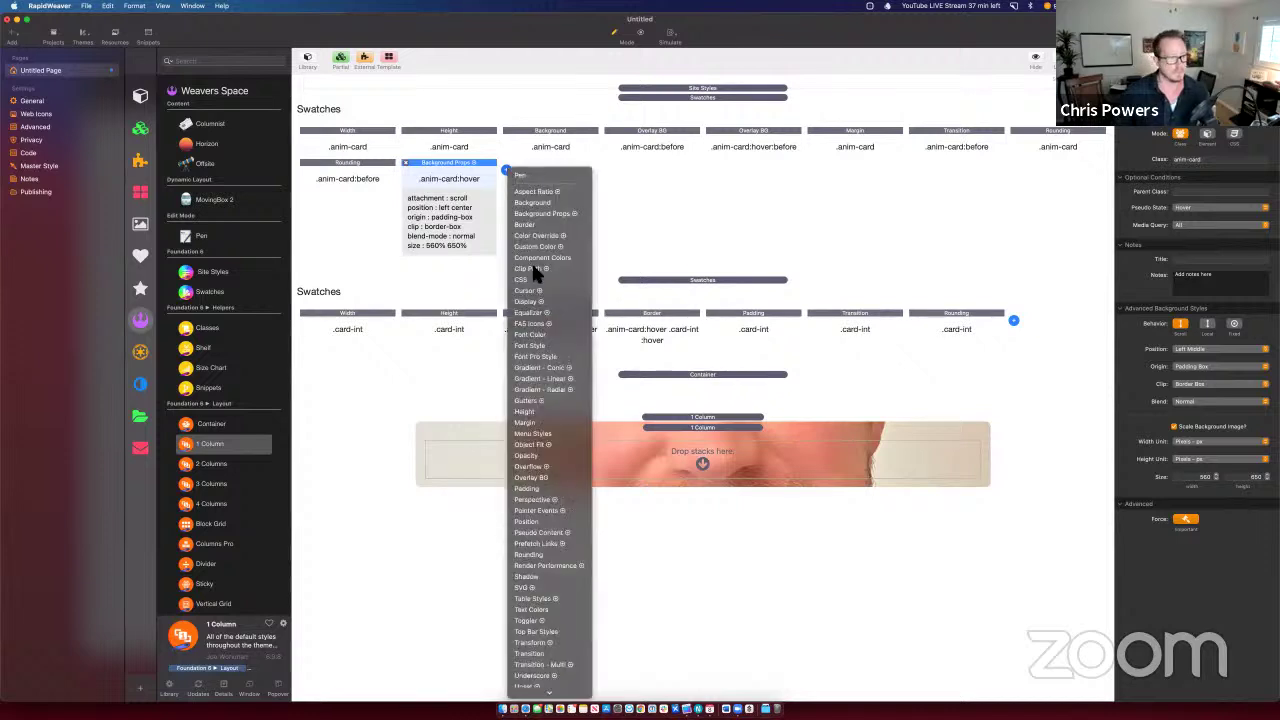
{"action": "left_click", "coordinate": [549, 653]}
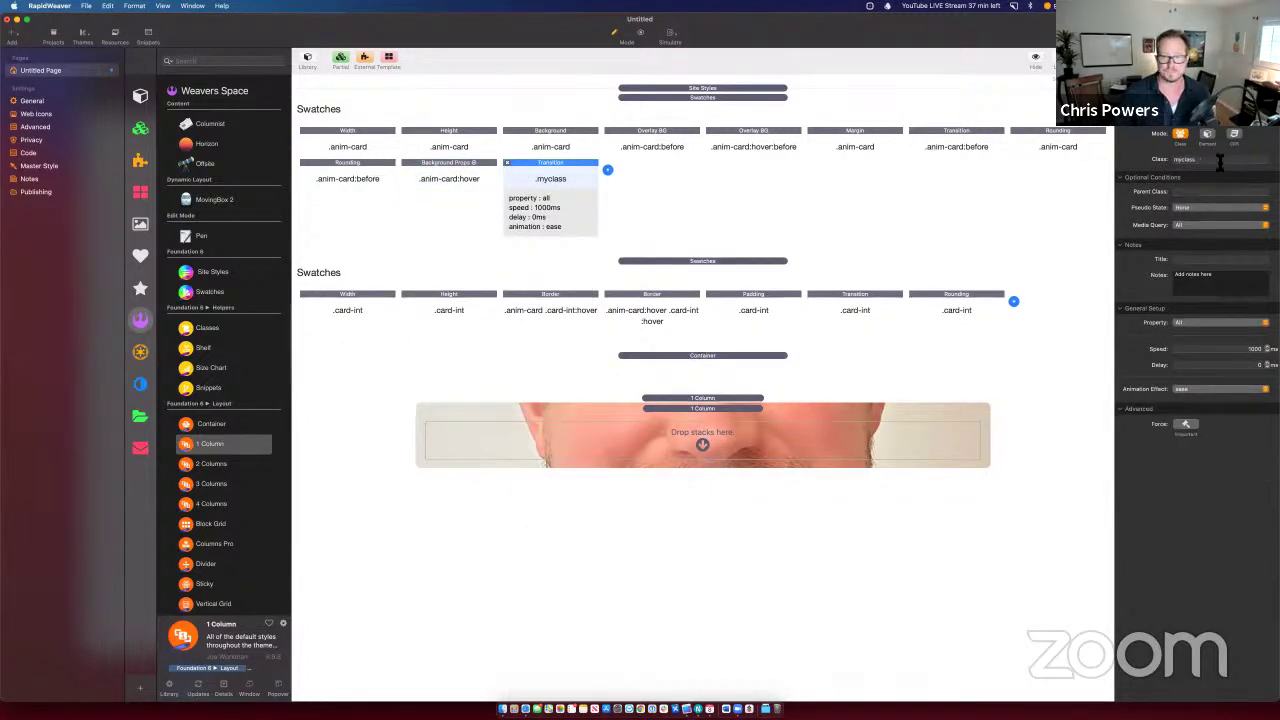
{"action": "double_click", "coordinate": [1218, 162]}
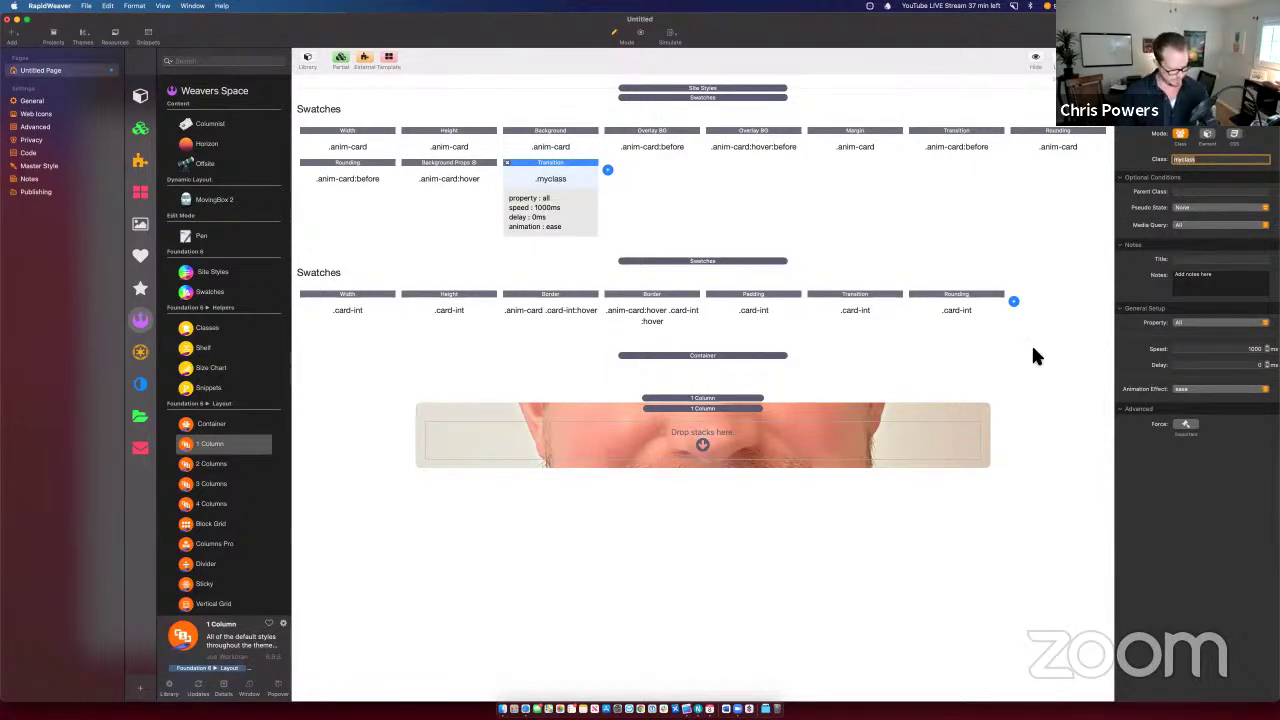
{"action": "type", "text": "anim-card"}
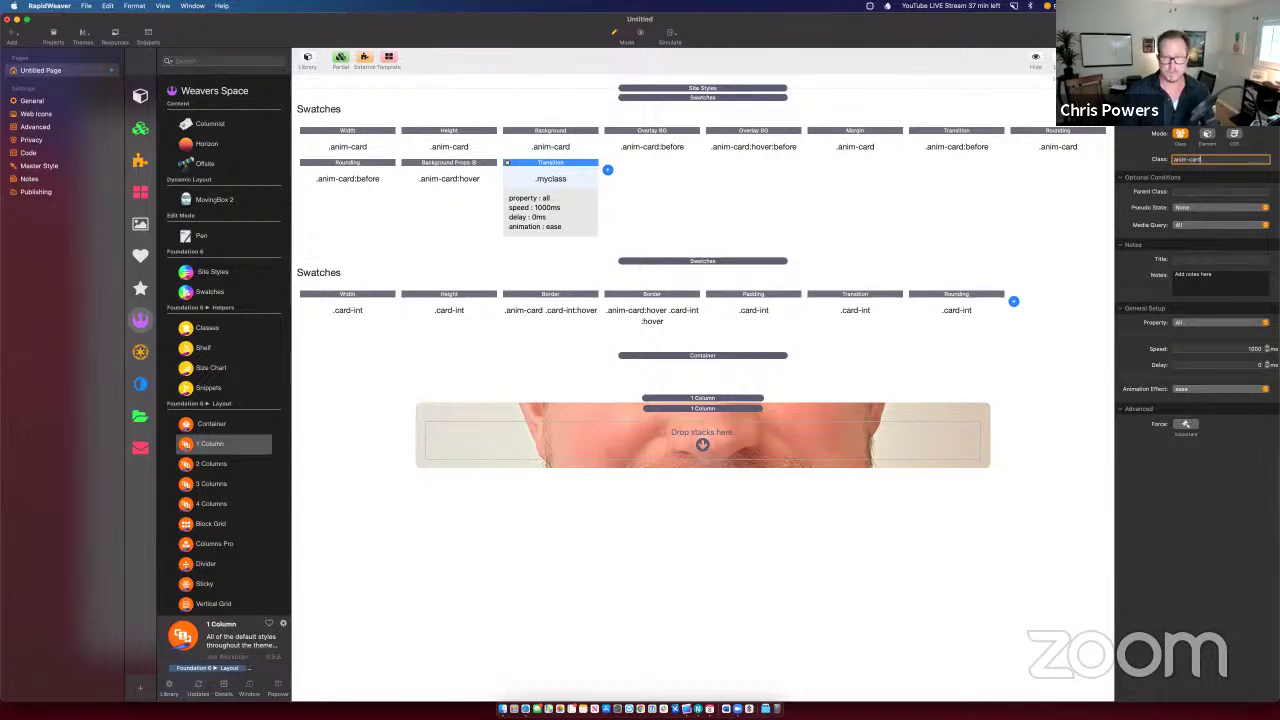
{"action": "key", "text": "Return"}
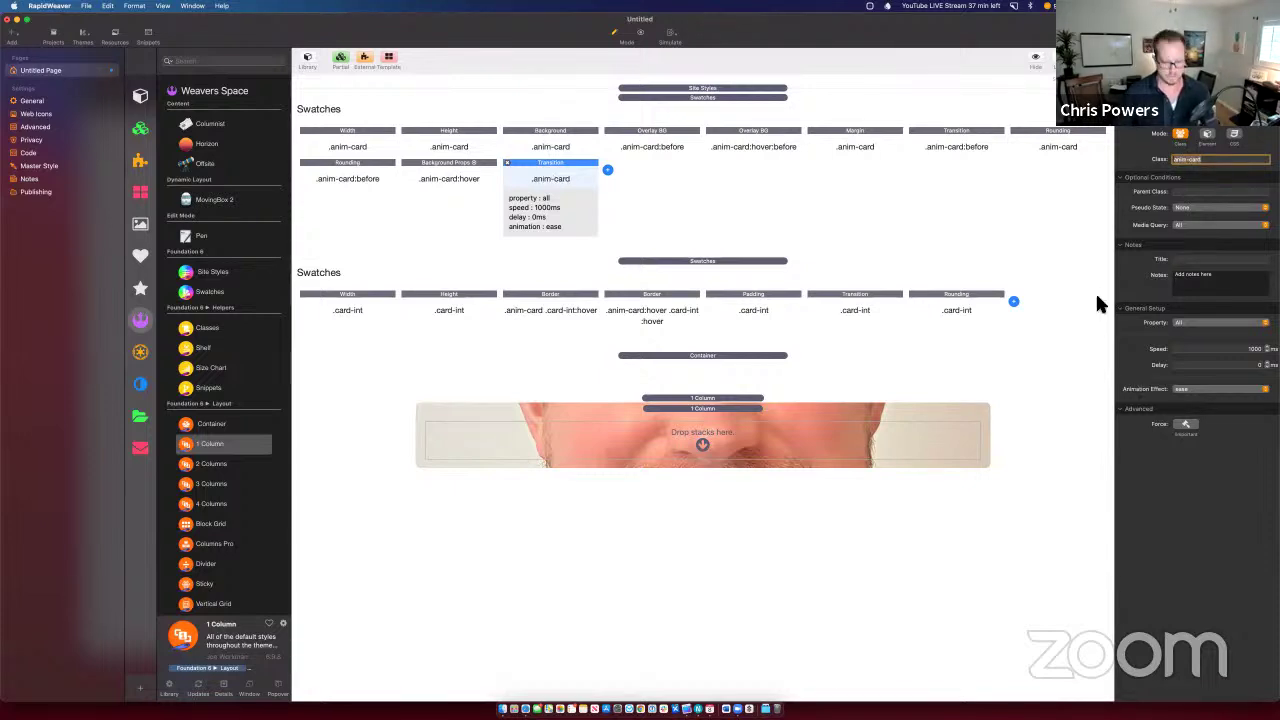
{"action": "key", "text": "super+alt+p"}
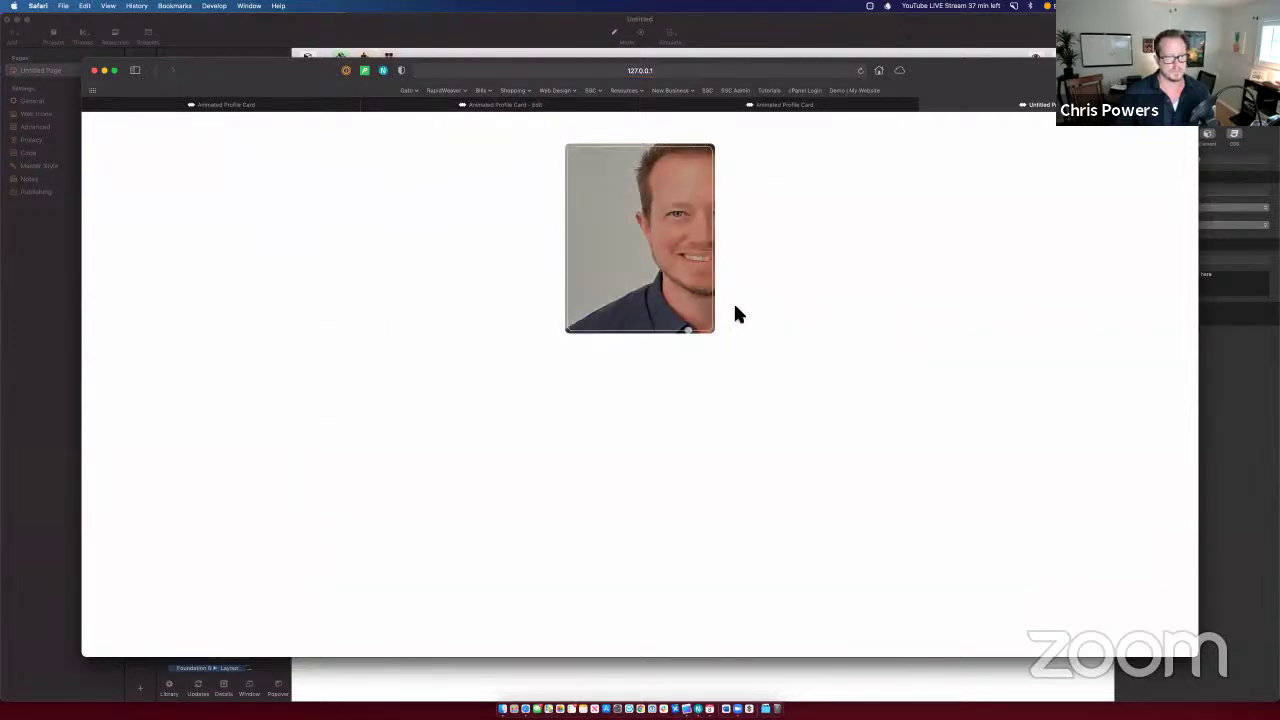
{"action": "key", "text": "super+Tab"}
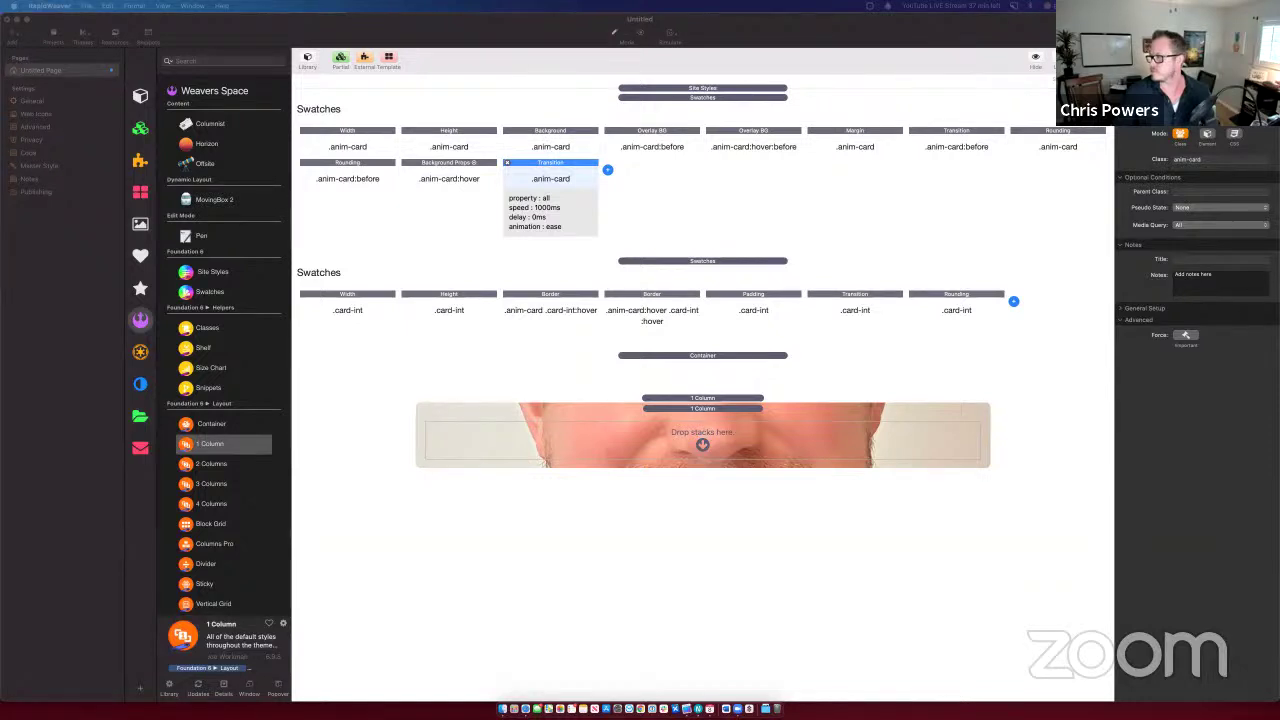
Step: Turn off the forced Important setting on the hover Background Props swatch and preview the card in Safari
{"action": "left_click", "coordinate": [437, 172]}
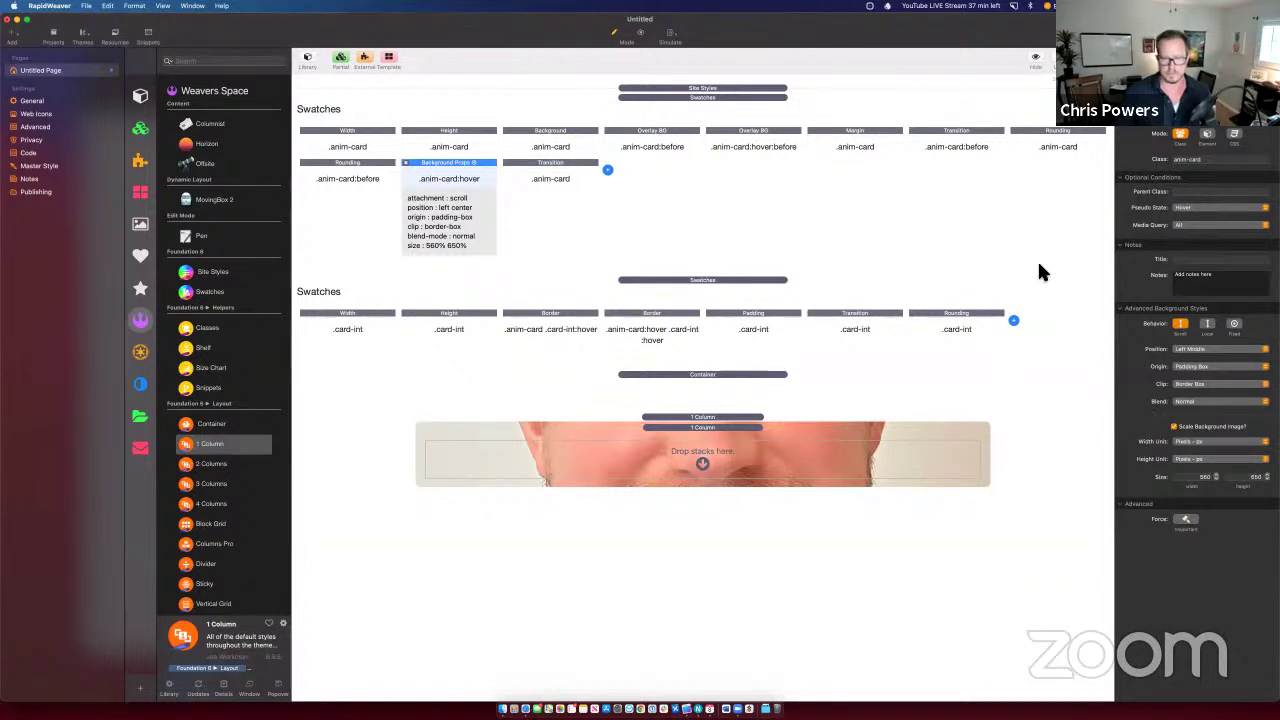
{"action": "left_click", "coordinate": [827, 213]}
{"action": "key", "text": "super+alt+p"}
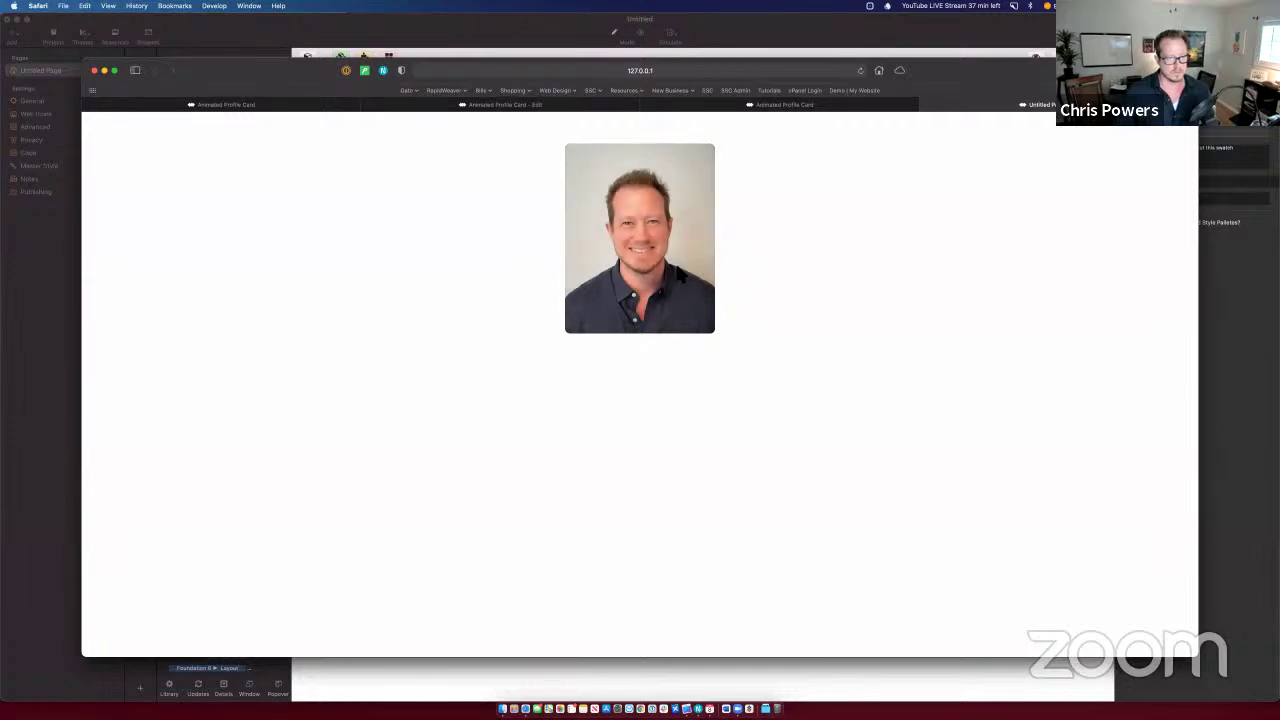
{"action": "key", "text": "super+w"}
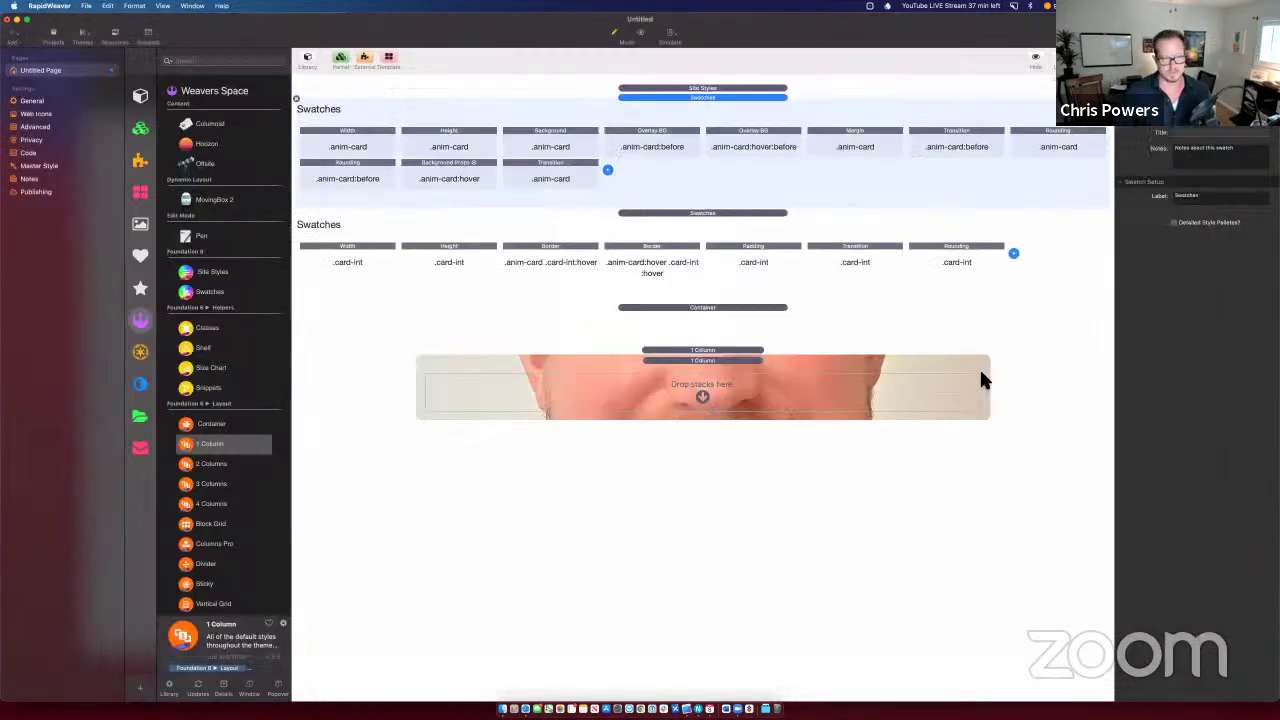
Step: Try the Hover pseudo state on the new anim-card Transition swatch, returning it to None
{"action": "left_click", "coordinate": [449, 178]}
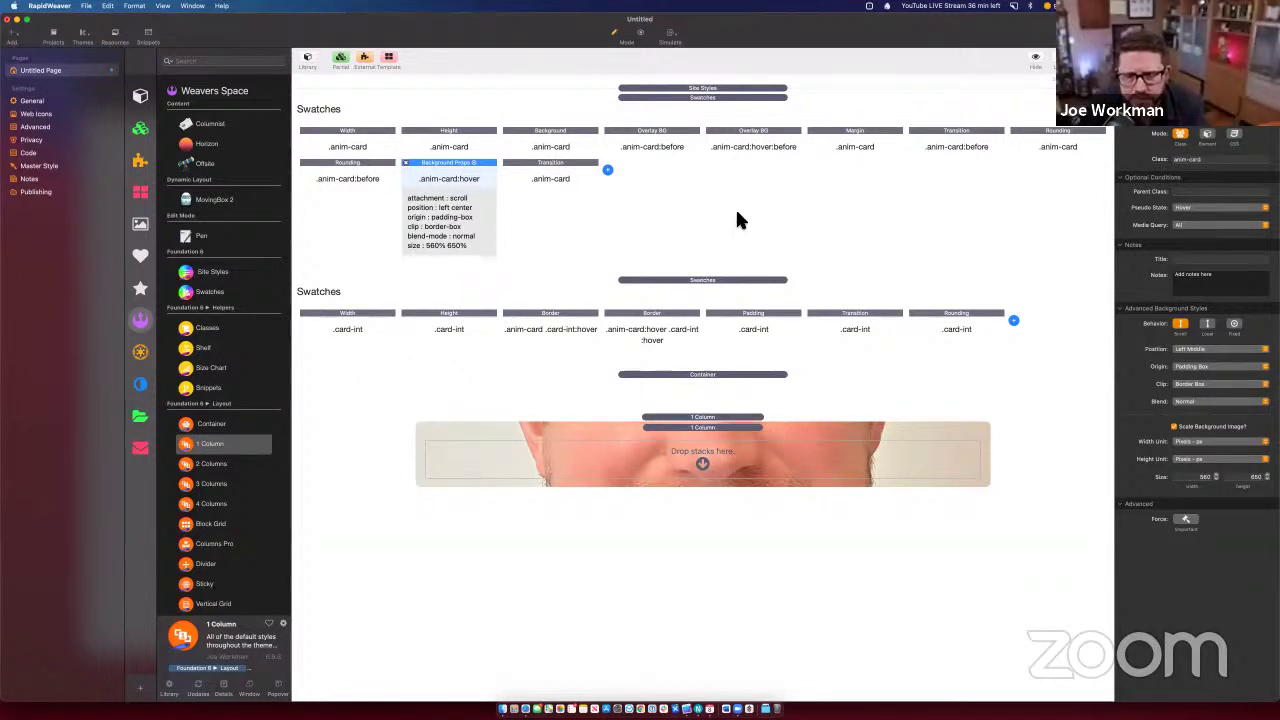
{"action": "left_click", "coordinate": [529, 179]}
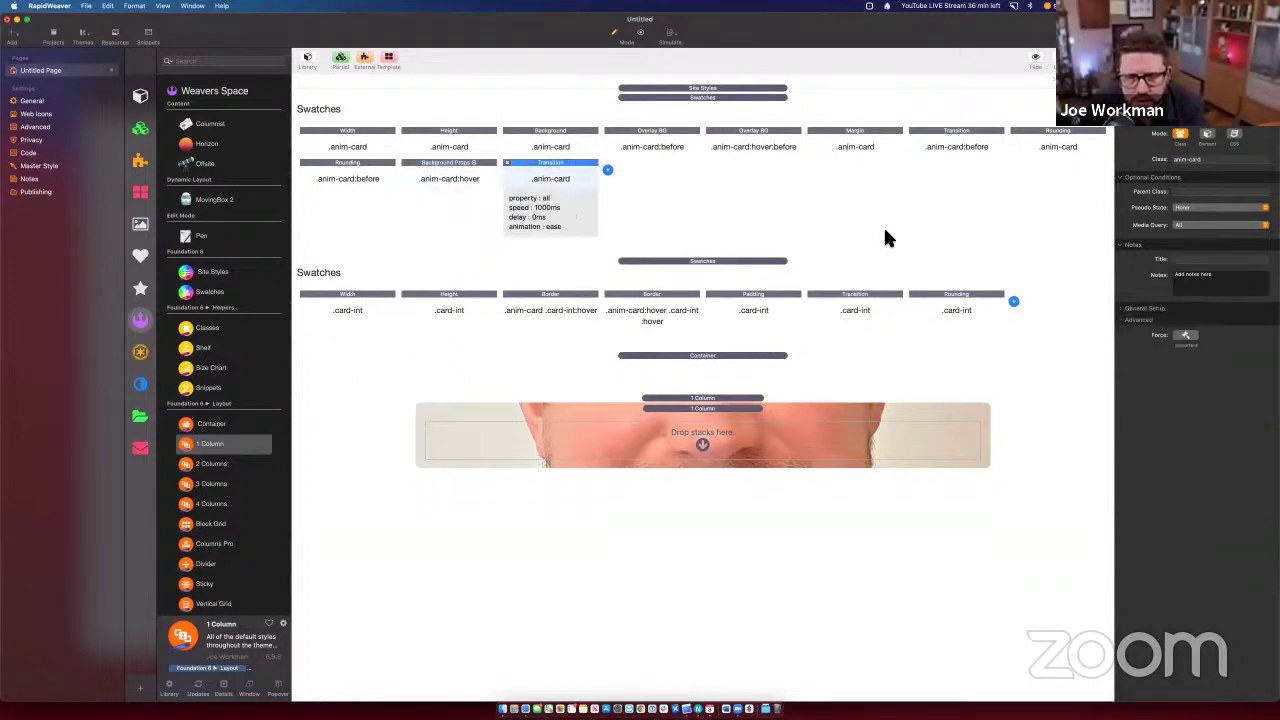
{"action": "left_click", "coordinate": [1184, 208]}
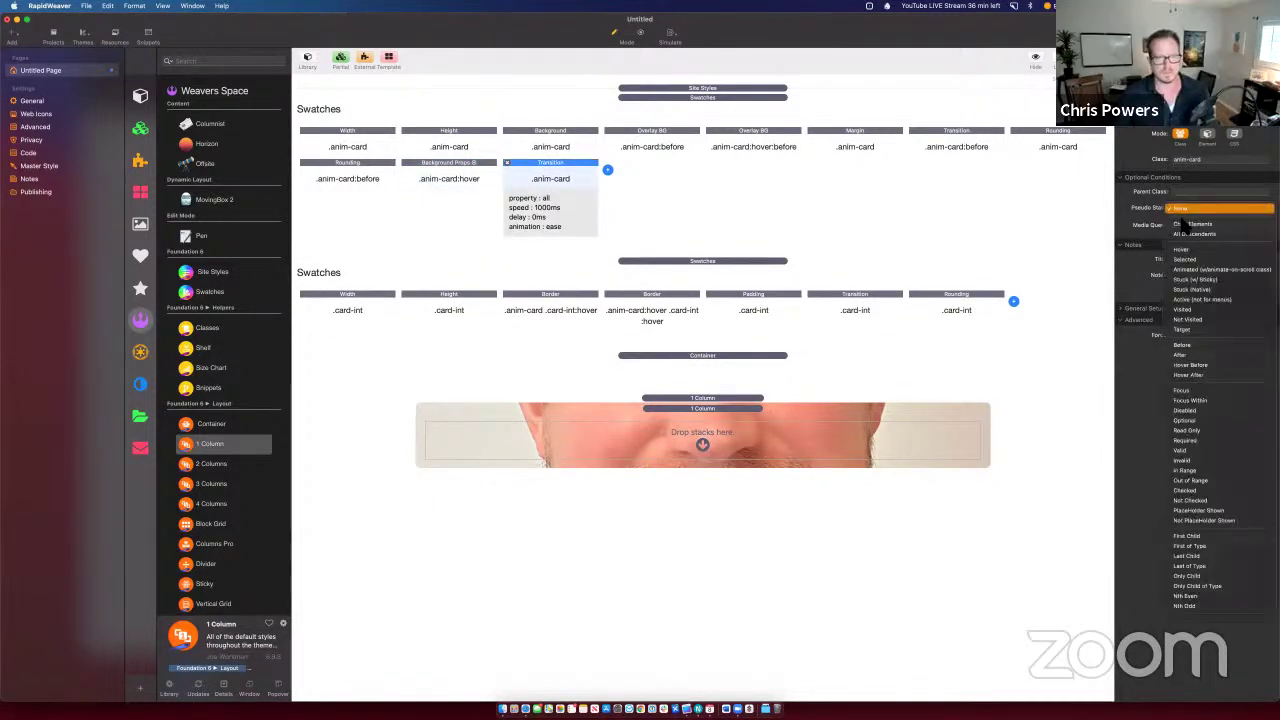
{"action": "left_click", "coordinate": [1183, 249]}
{"action": "left_click", "coordinate": [1184, 208]}
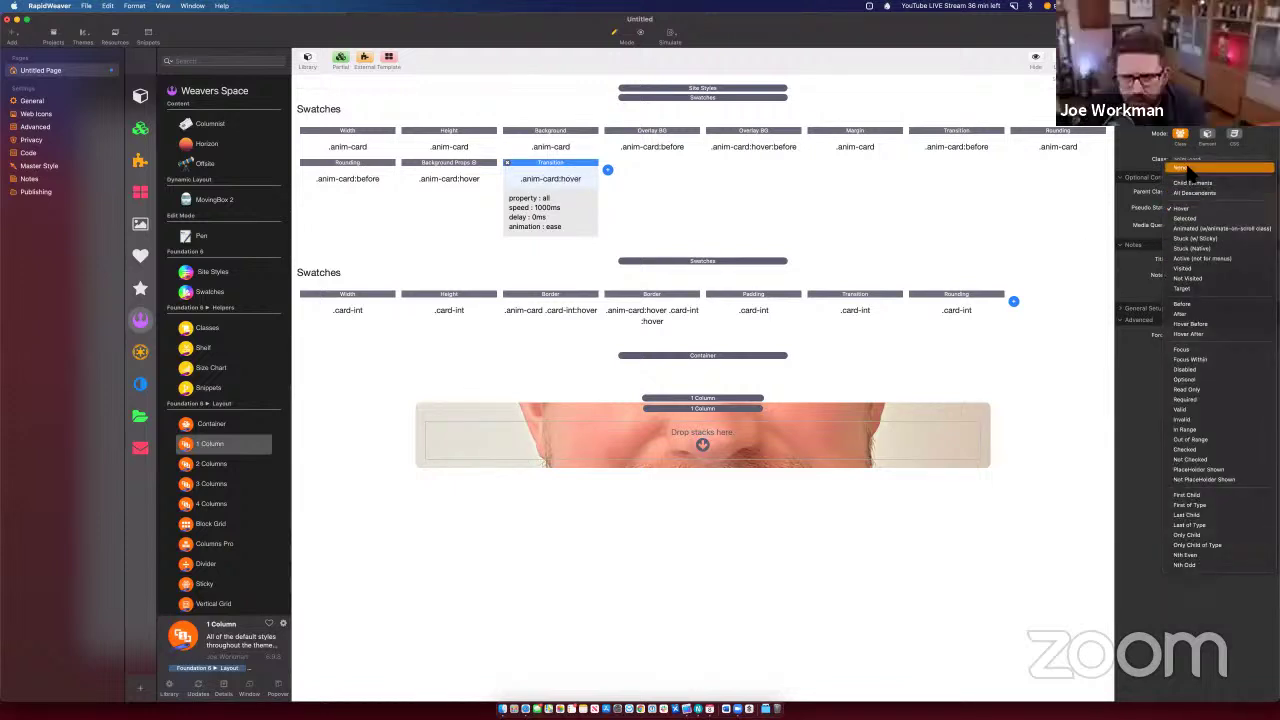
{"action": "left_click", "coordinate": [1188, 174]}
Step: Examine the Transition swatch's general setup and property options, plus the hover Background Props swatch's settings
{"action": "left_click", "coordinate": [1130, 308]}
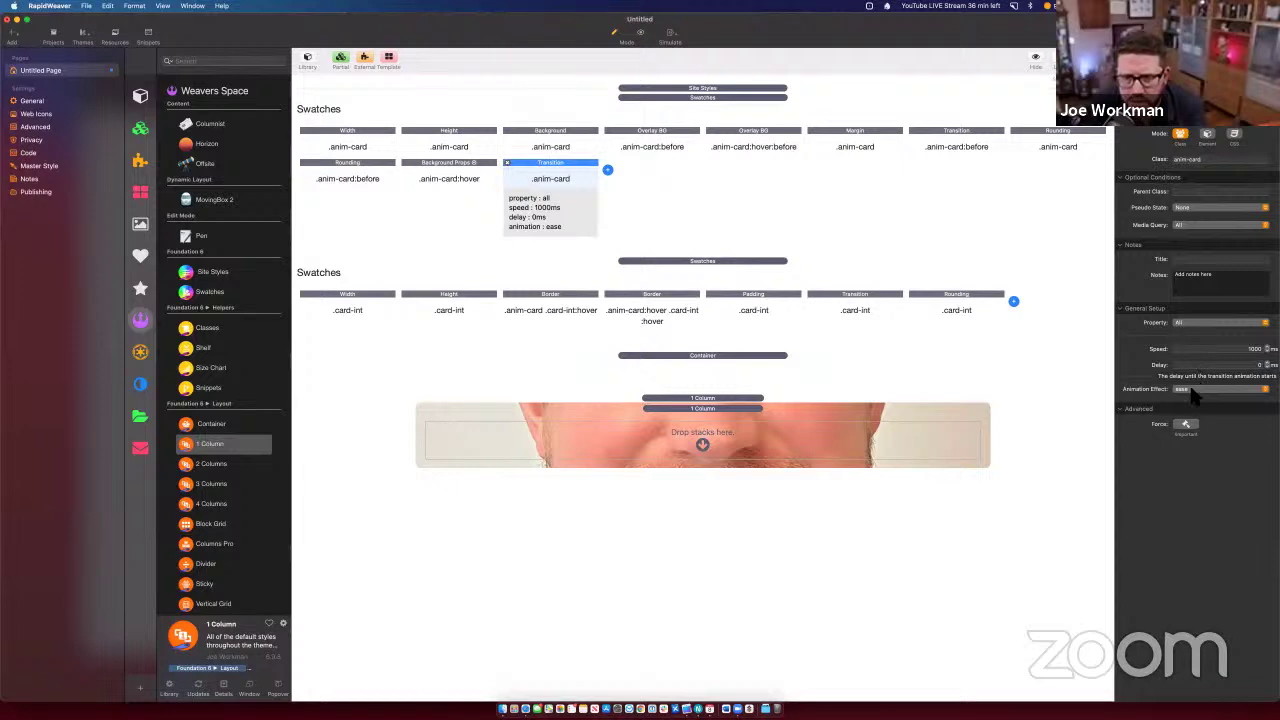
{"action": "left_click", "coordinate": [1192, 327]}
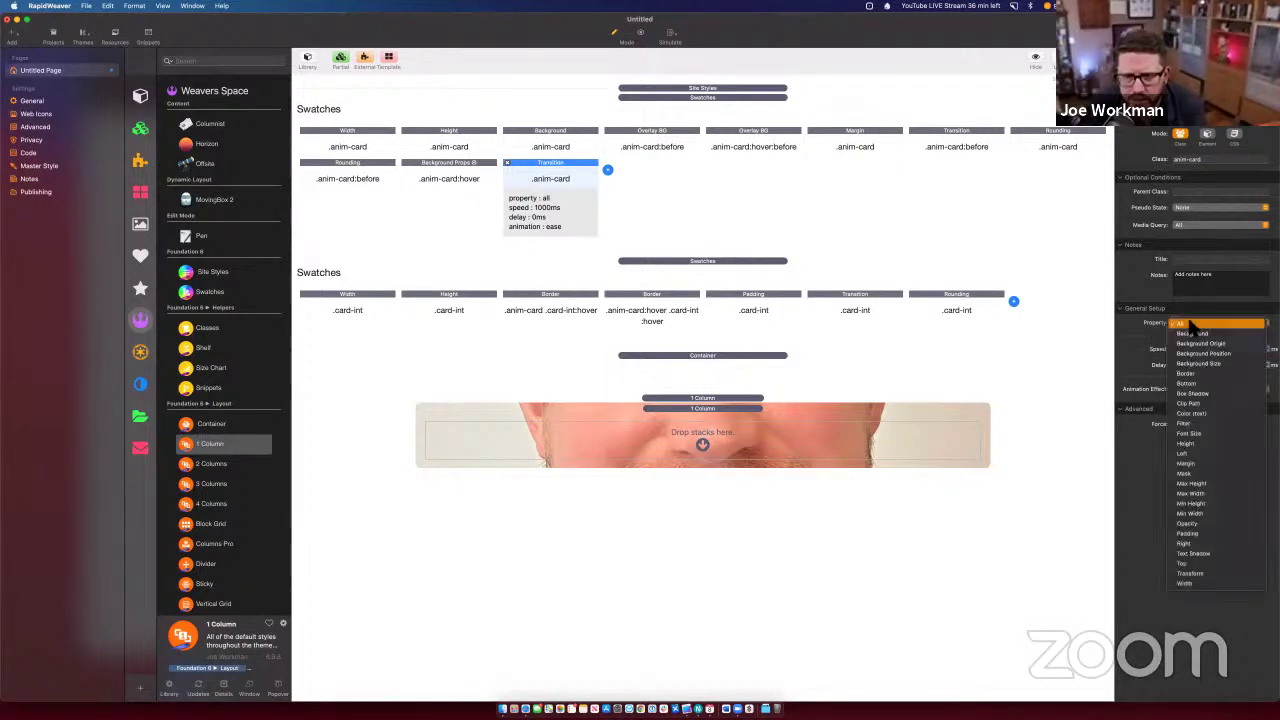
{"action": "left_click", "coordinate": [1190, 325]}
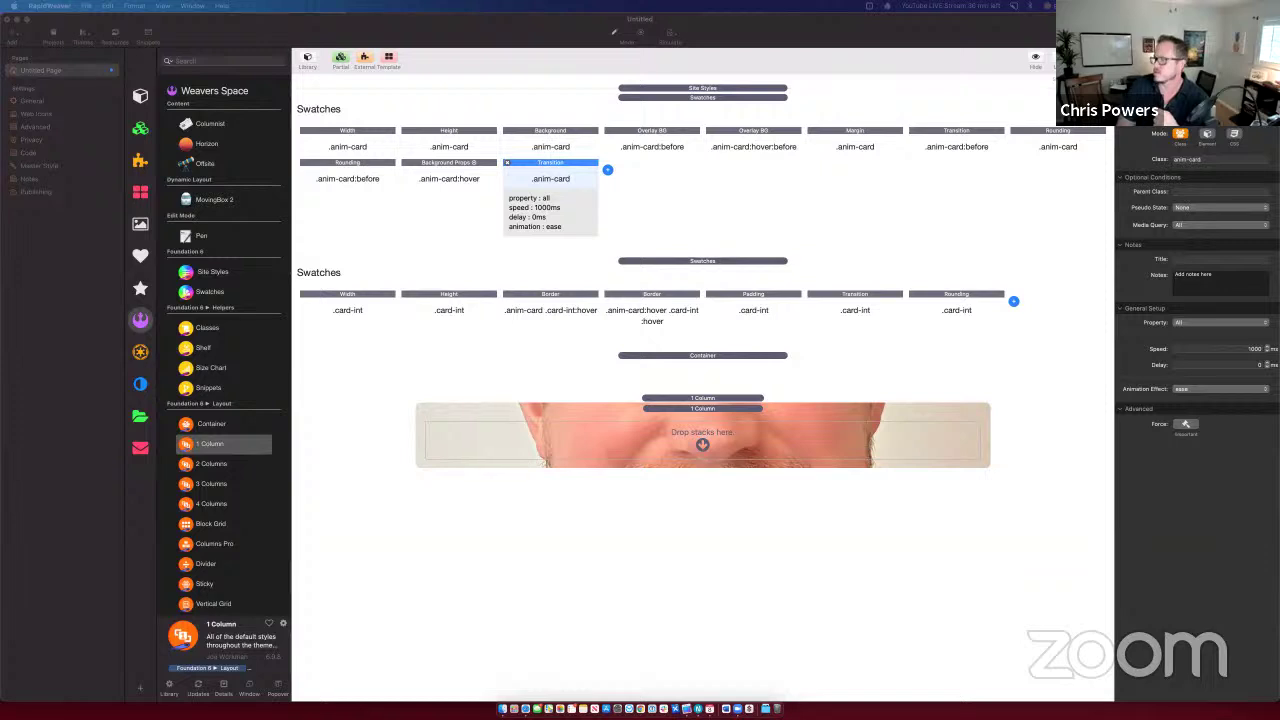
{"action": "left_click", "coordinate": [551, 165]}
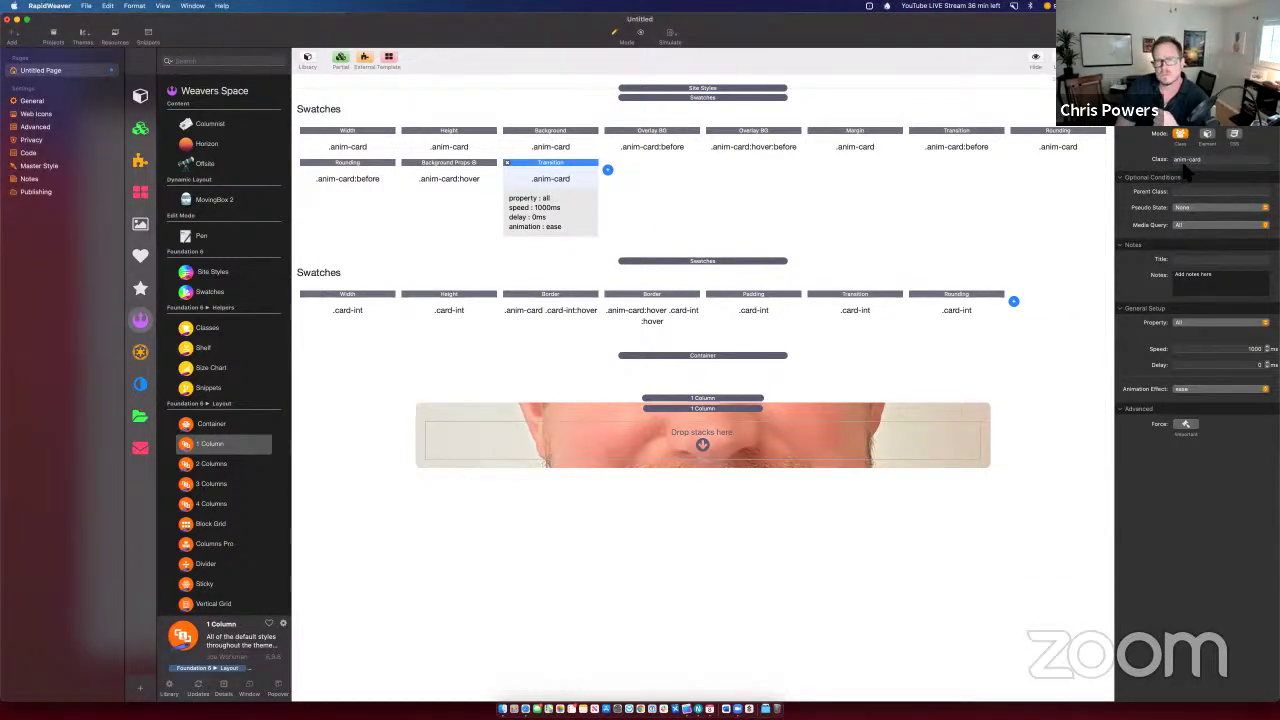
{"action": "left_click", "coordinate": [477, 177]}
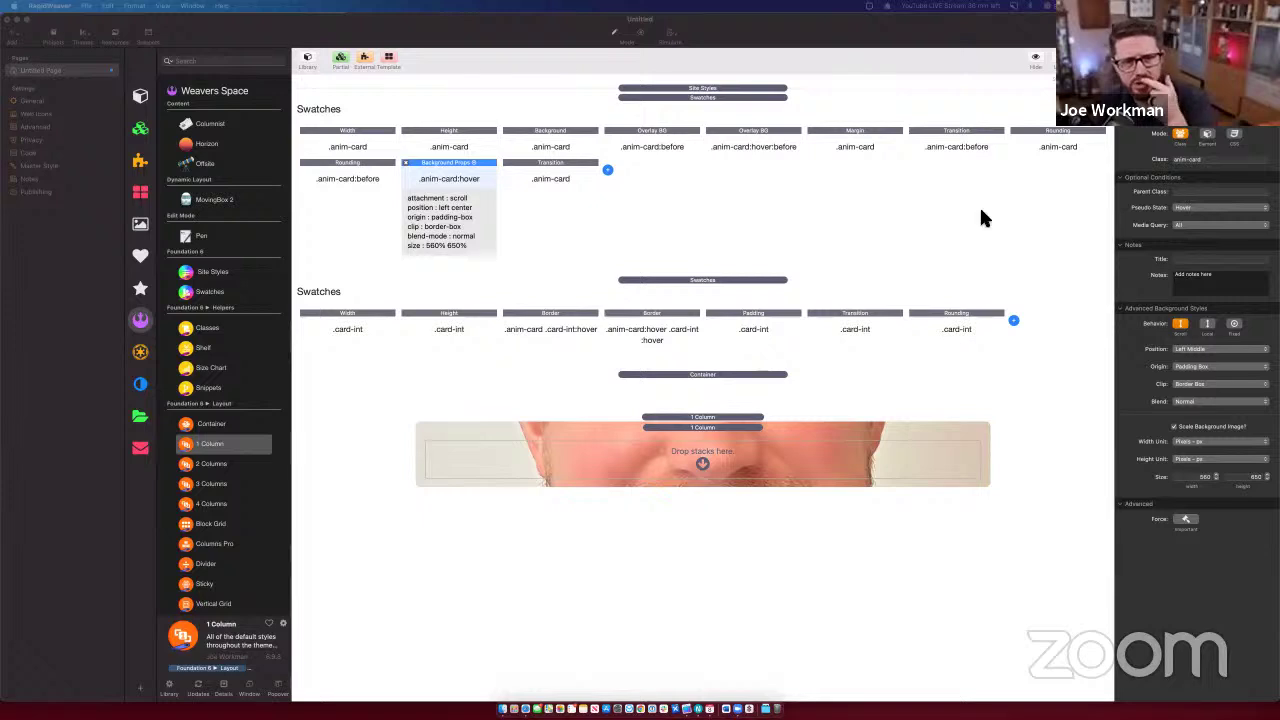
Step: Switch the anim-card Background swatch's image size to Scale, with both width and height units in pixels
{"action": "left_click", "coordinate": [575, 142]}
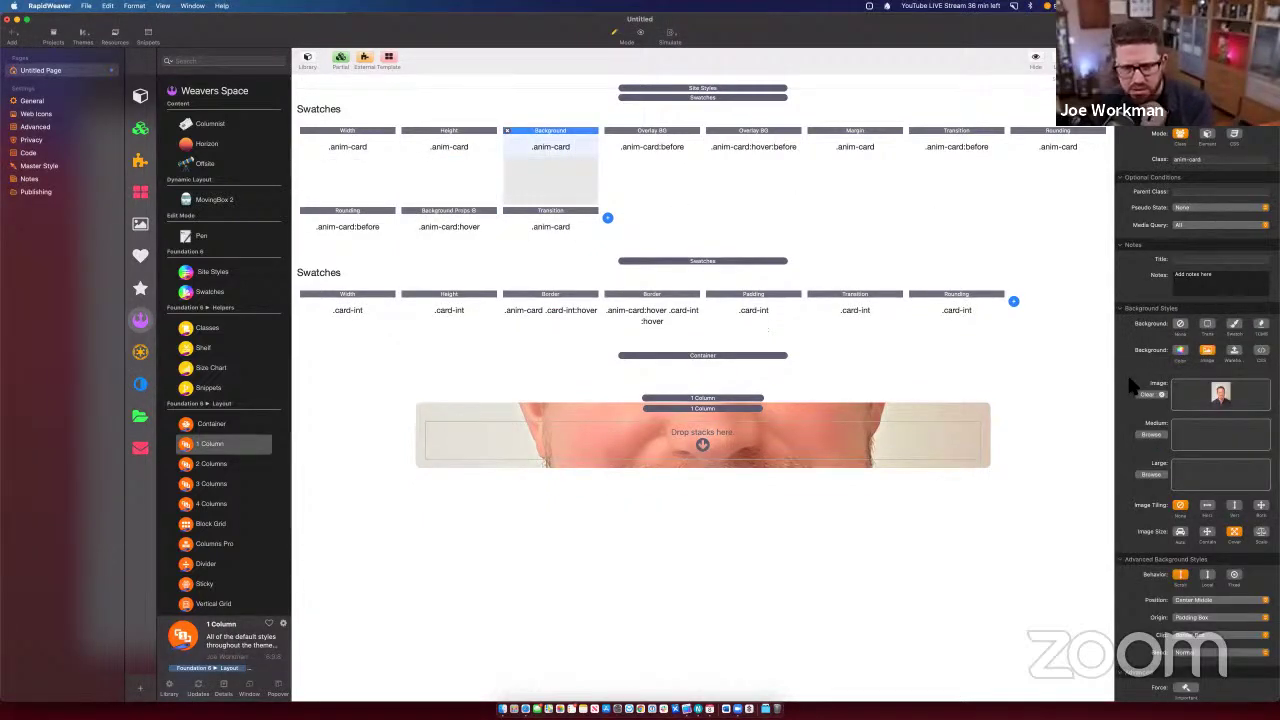
{"action": "scroll", "coordinate": [1133, 386], "scroll_direction": "down", "scroll_amount": 1}
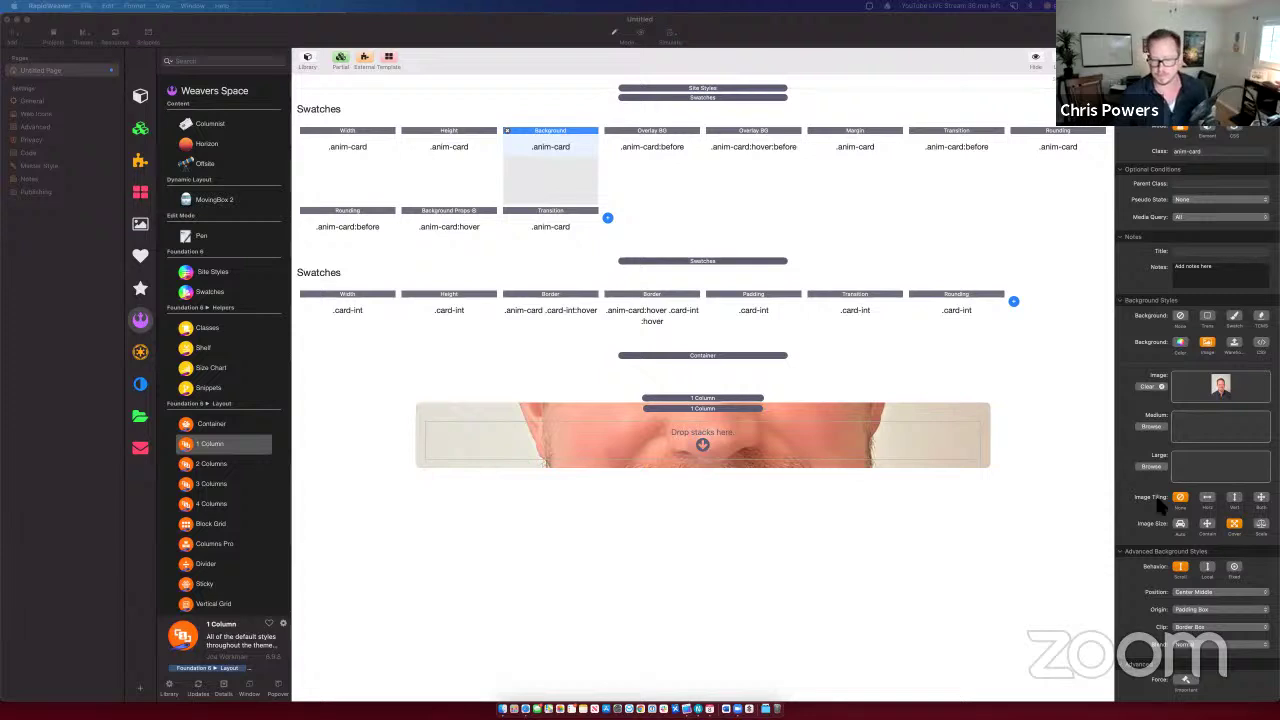
{"action": "scroll", "coordinate": [1168, 539], "scroll_direction": "down", "scroll_amount": 1}
{"action": "scroll", "coordinate": [1190, 538], "scroll_direction": "up", "scroll_amount": 1}
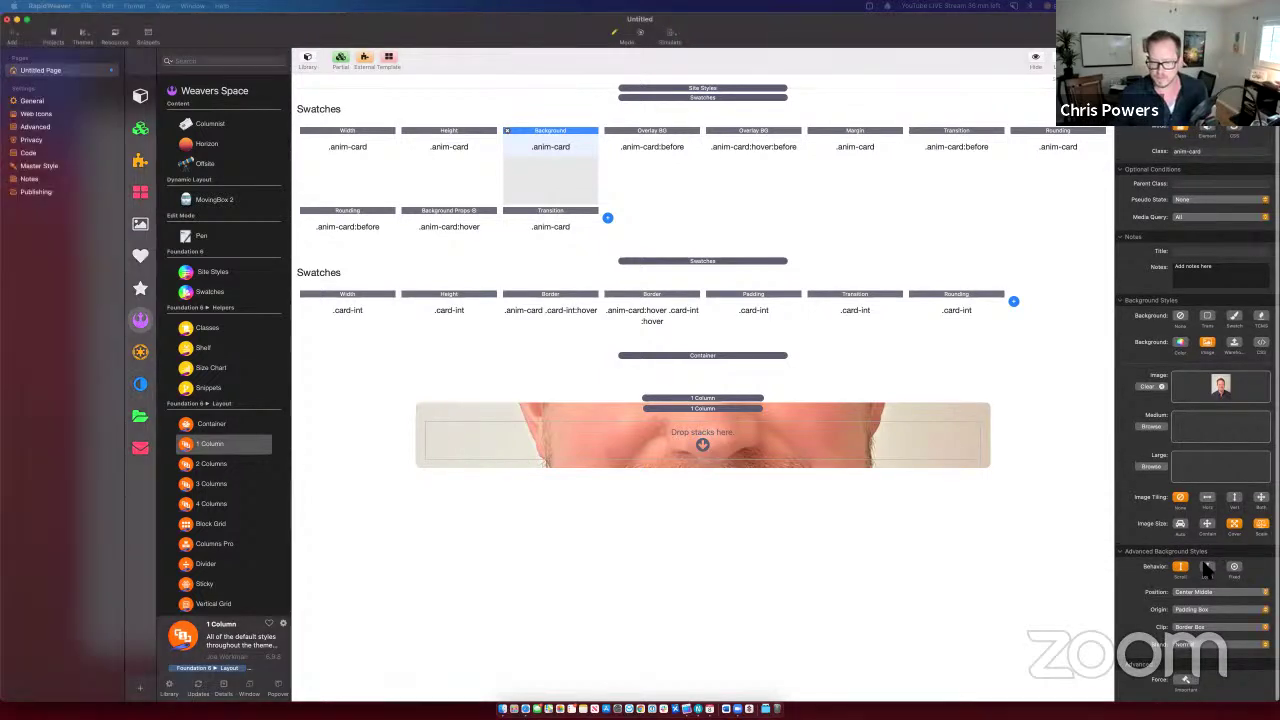
{"action": "left_click", "coordinate": [1261, 523]}
{"action": "left_click", "coordinate": [1197, 558]}
{"action": "left_click", "coordinate": [1195, 567]}
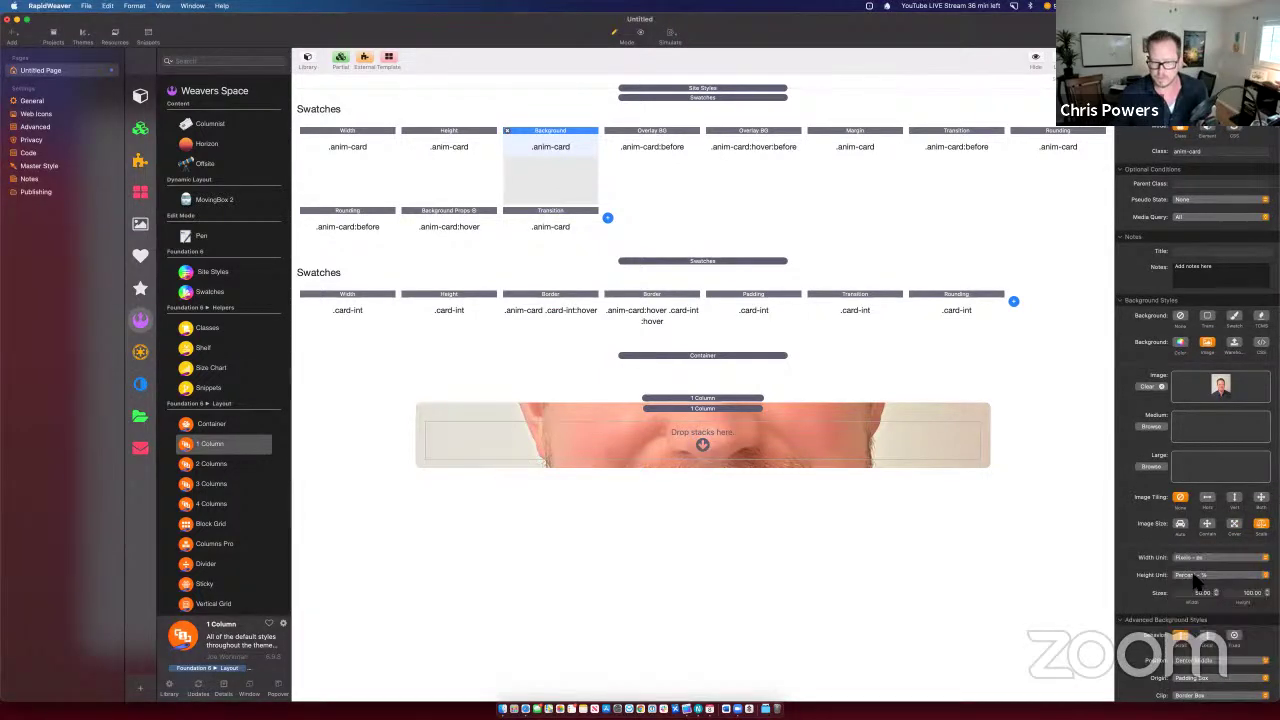
{"action": "left_click", "coordinate": [1195, 576]}
{"action": "left_click", "coordinate": [1194, 587]}
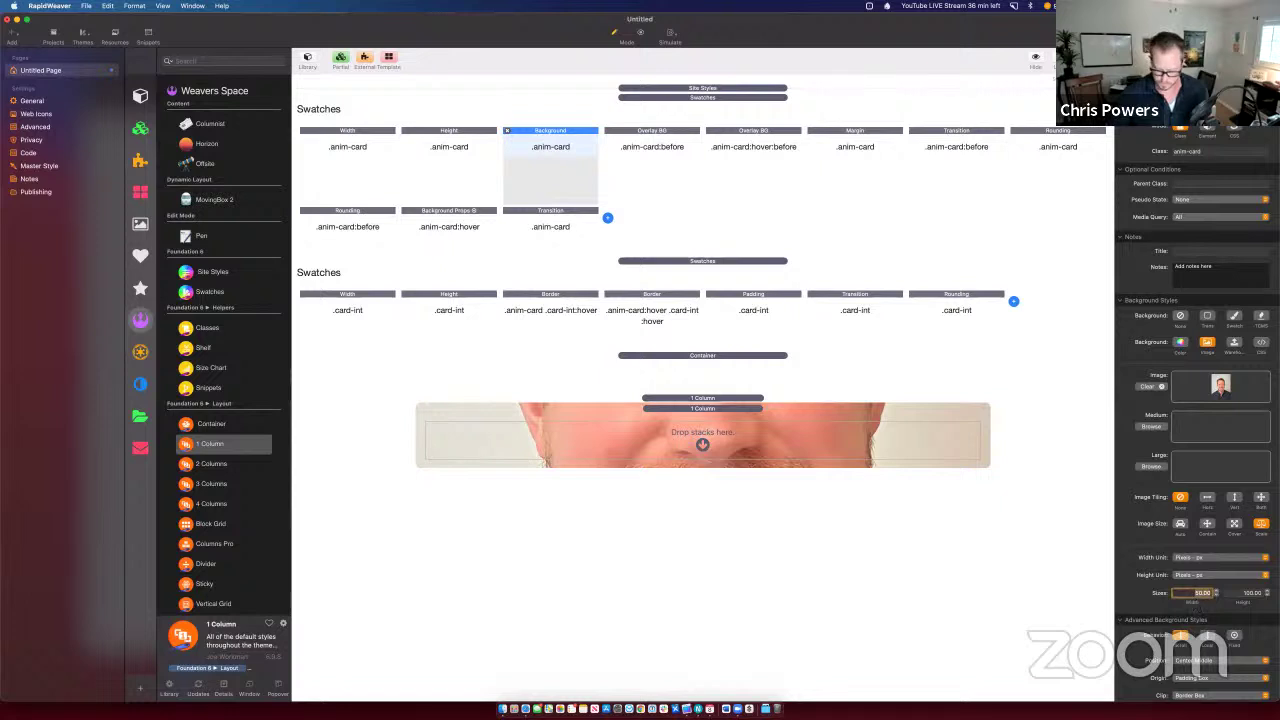
Step: Set the Background swatch's scaled image size to 300 px wide by 380 px high and check the hover animation in Safari
{"action": "type", "text": "300"}
{"action": "key", "text": "Tab"}
{"action": "type", "text": "380"}
{"action": "key", "text": "Return"}
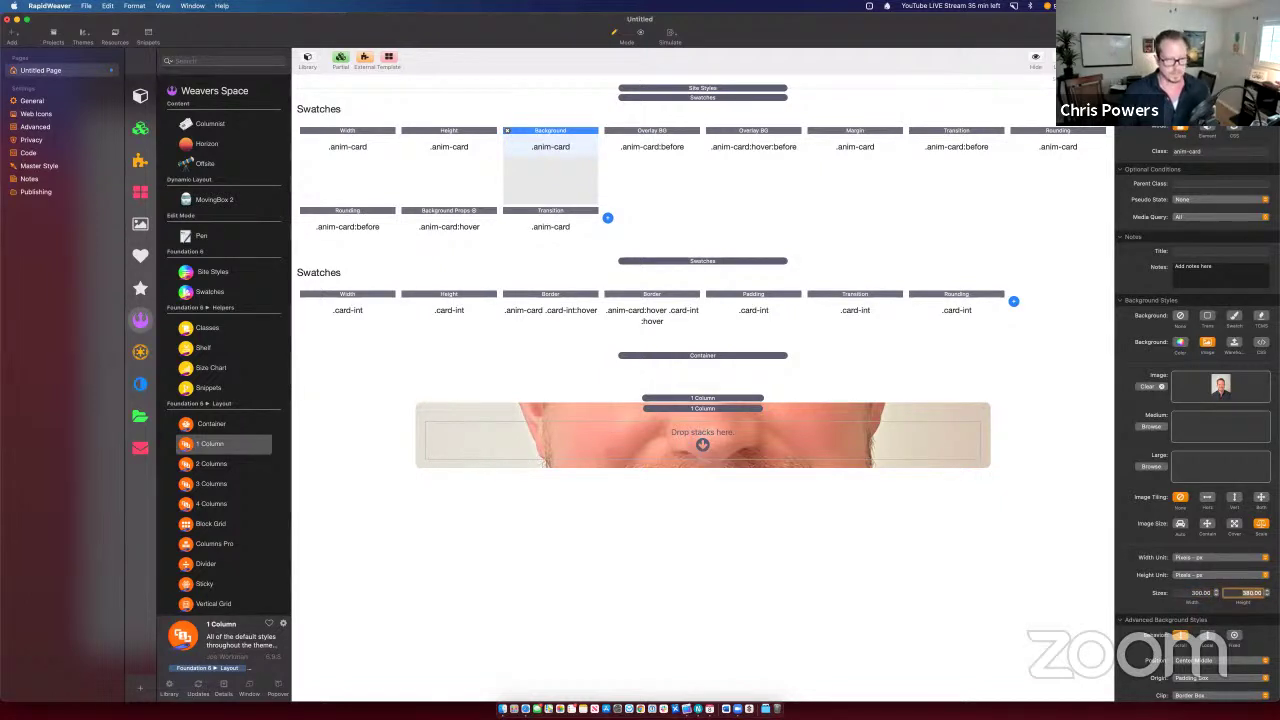
{"action": "key", "text": "super+Tab"}
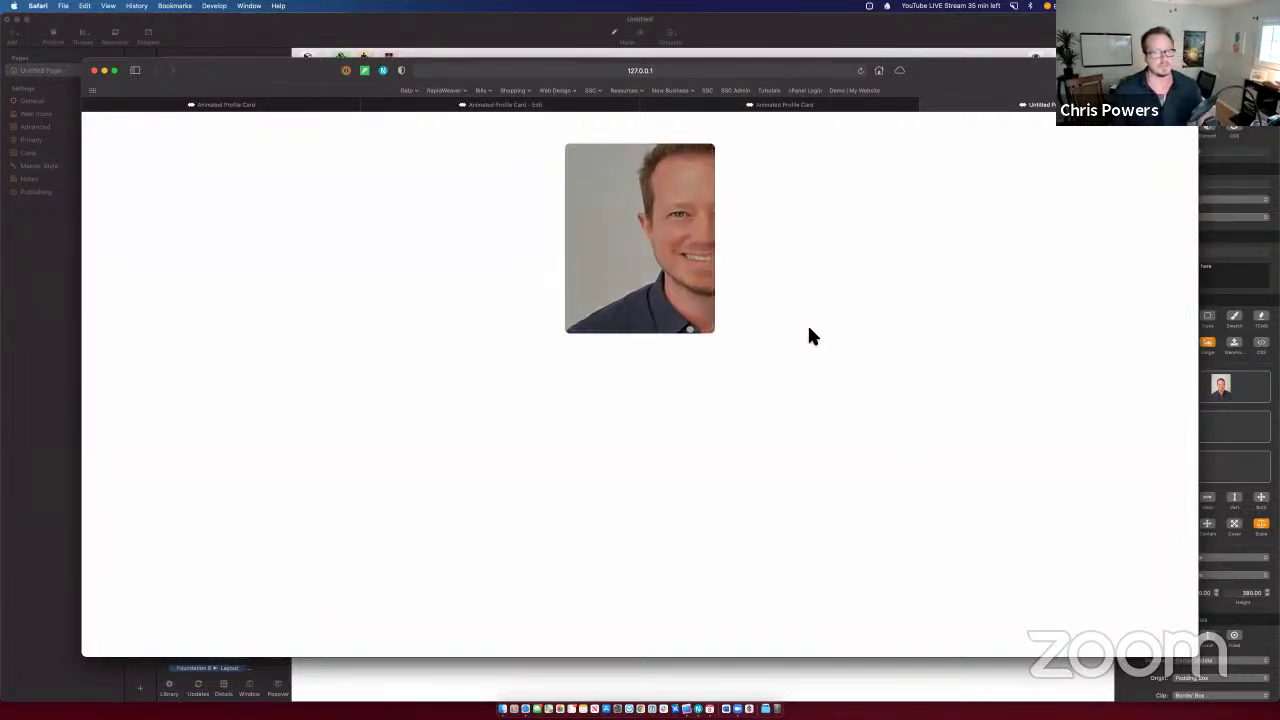
{"action": "key", "text": "super+Tab"}
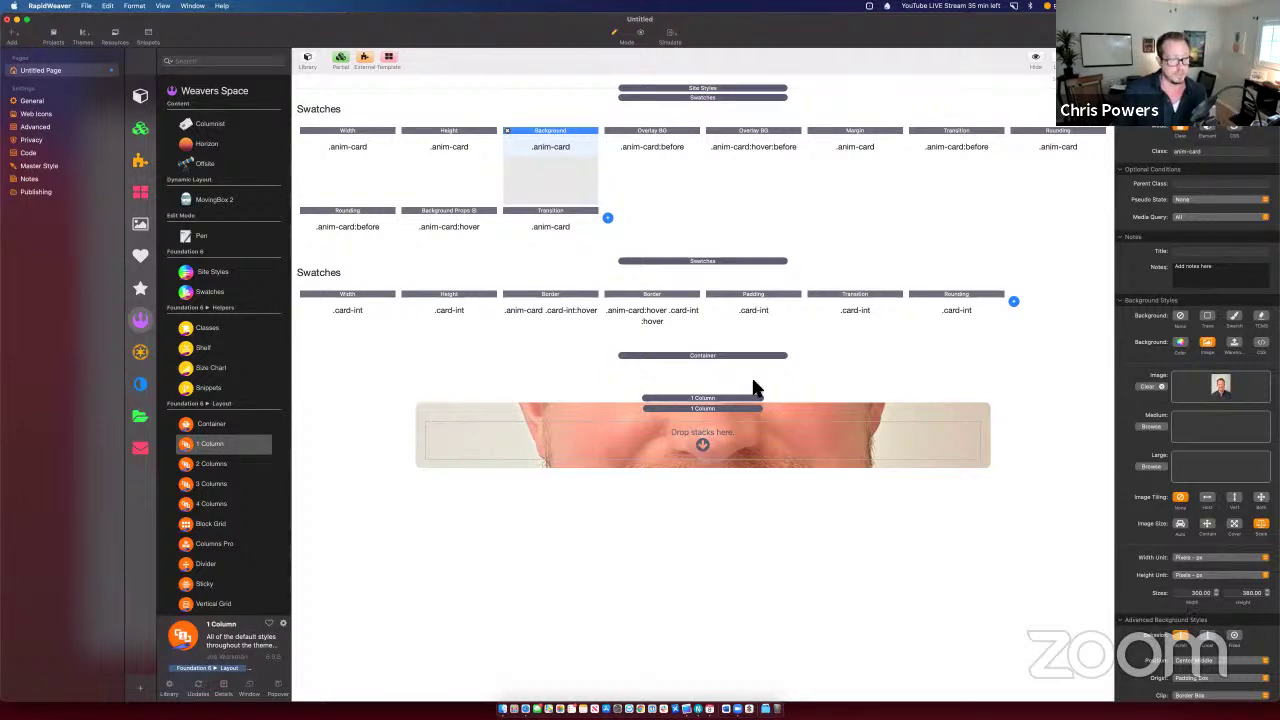
Step: Examine the anim-card hover Background Props, Background and Transition swatch settings and check the card's hover animation in Safari
{"action": "left_click", "coordinate": [453, 221]}
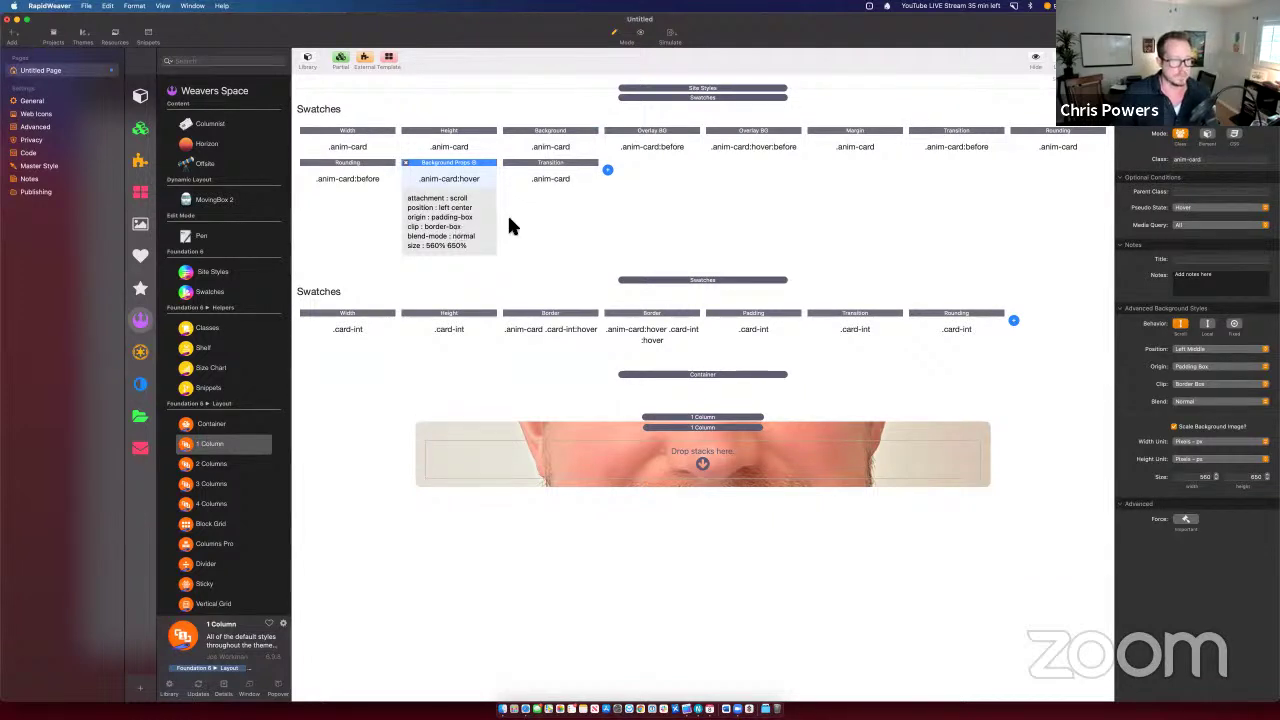
{"action": "left_click", "coordinate": [537, 140]}
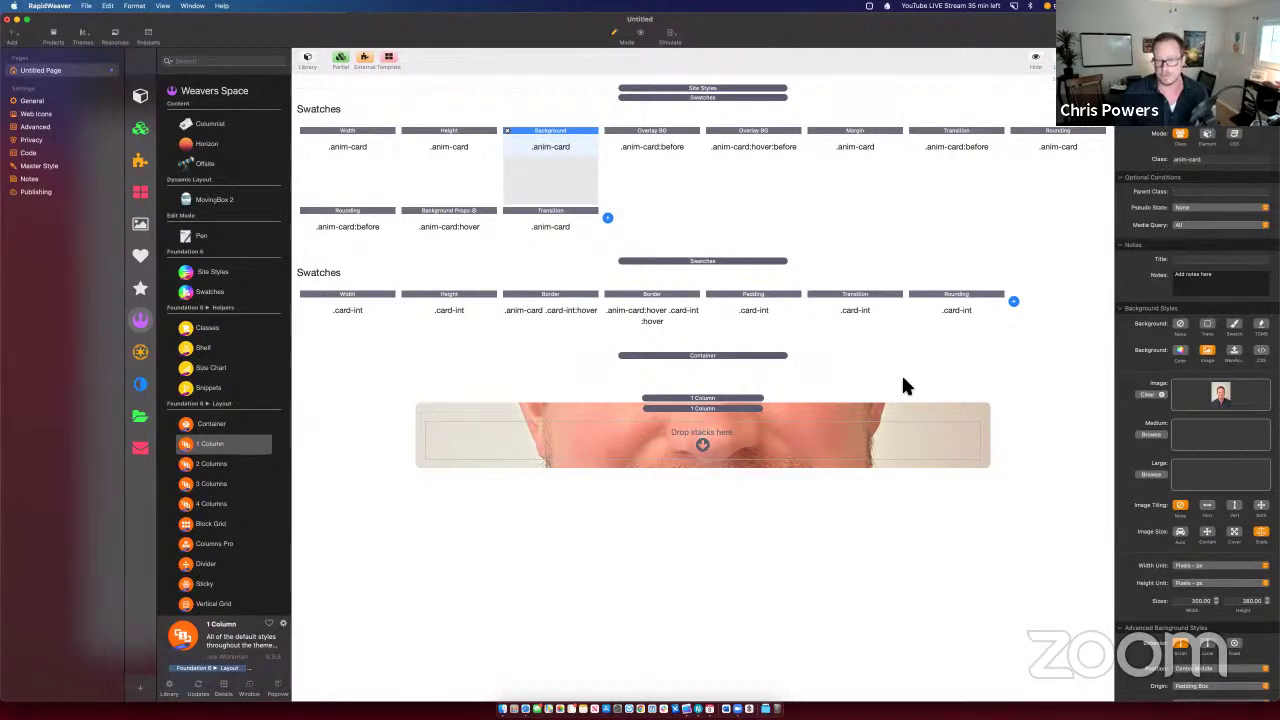
{"action": "scroll", "coordinate": [1160, 565], "scroll_direction": "down", "scroll_amount": 2}
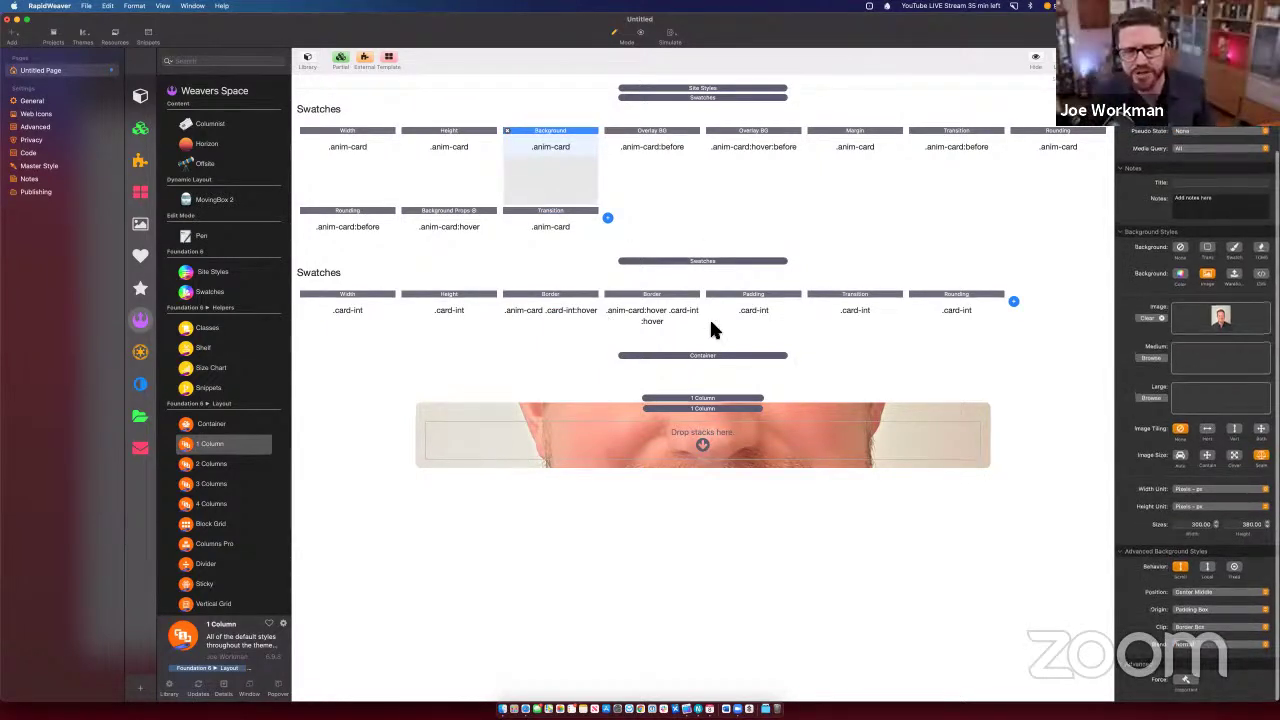
{"action": "key", "text": "super+alt+p"}
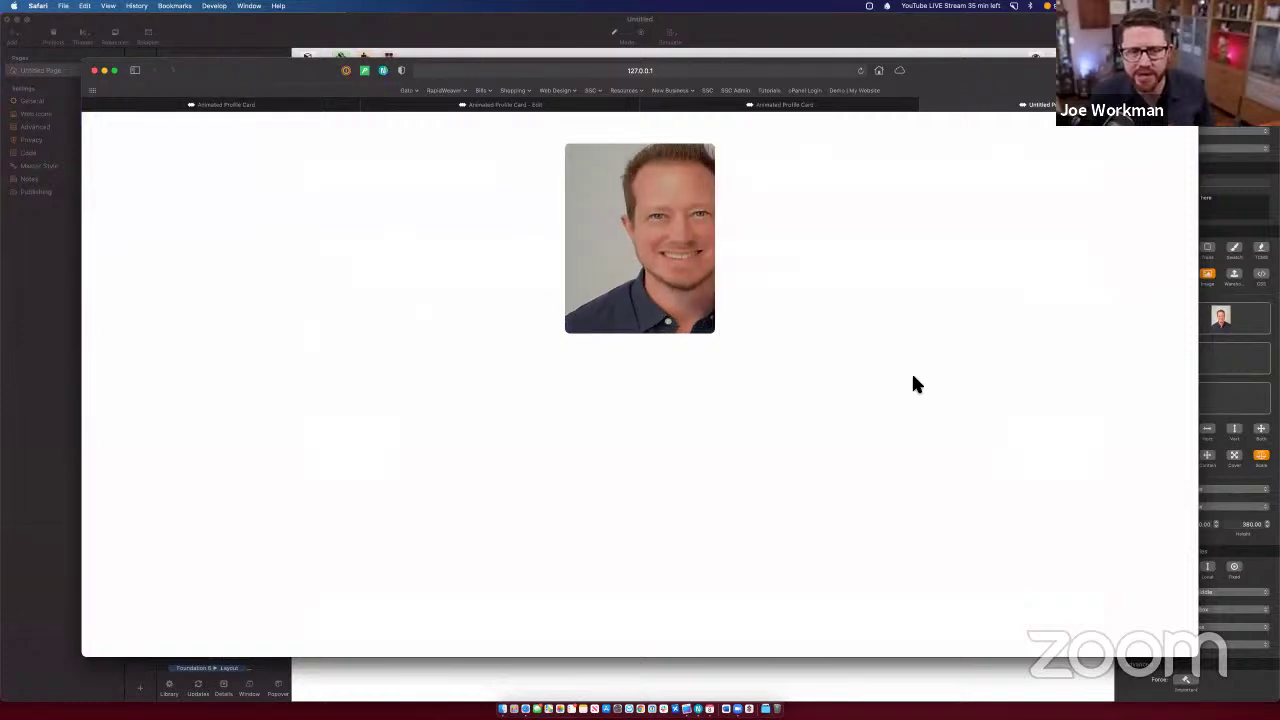
{"action": "mouse_move", "coordinate": [661, 296]}
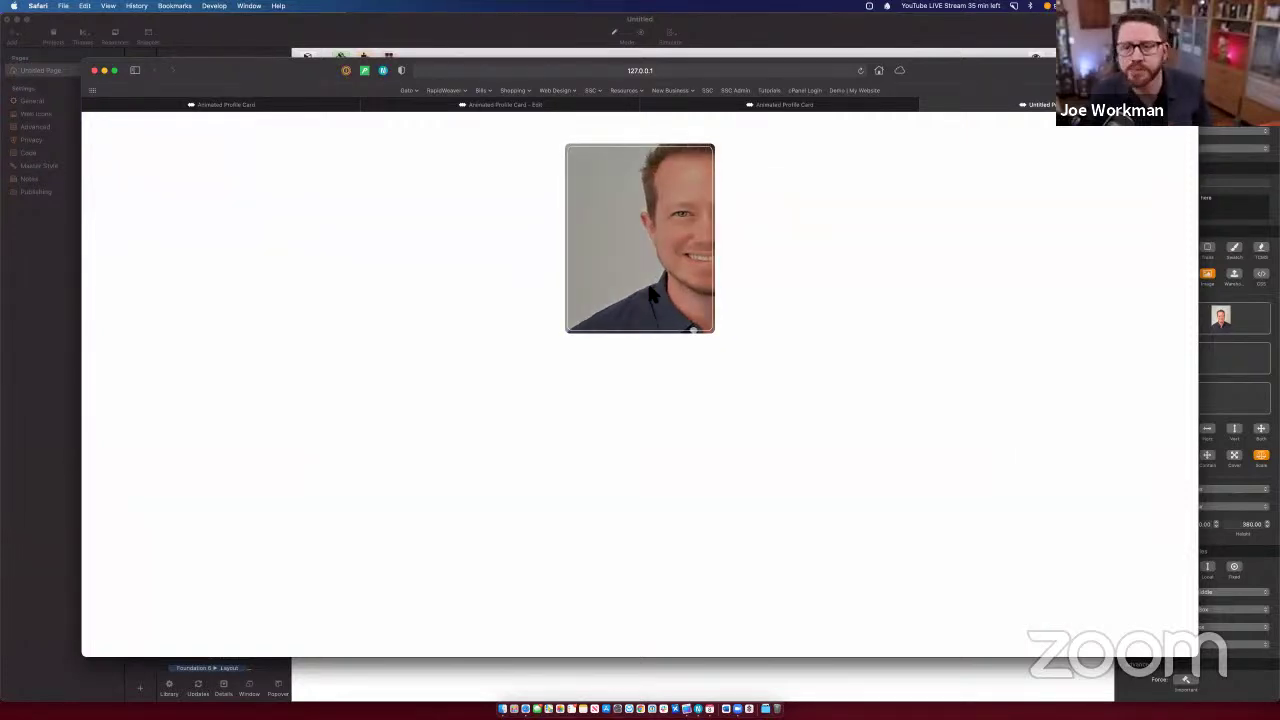
{"action": "key", "text": "super+Tab"}
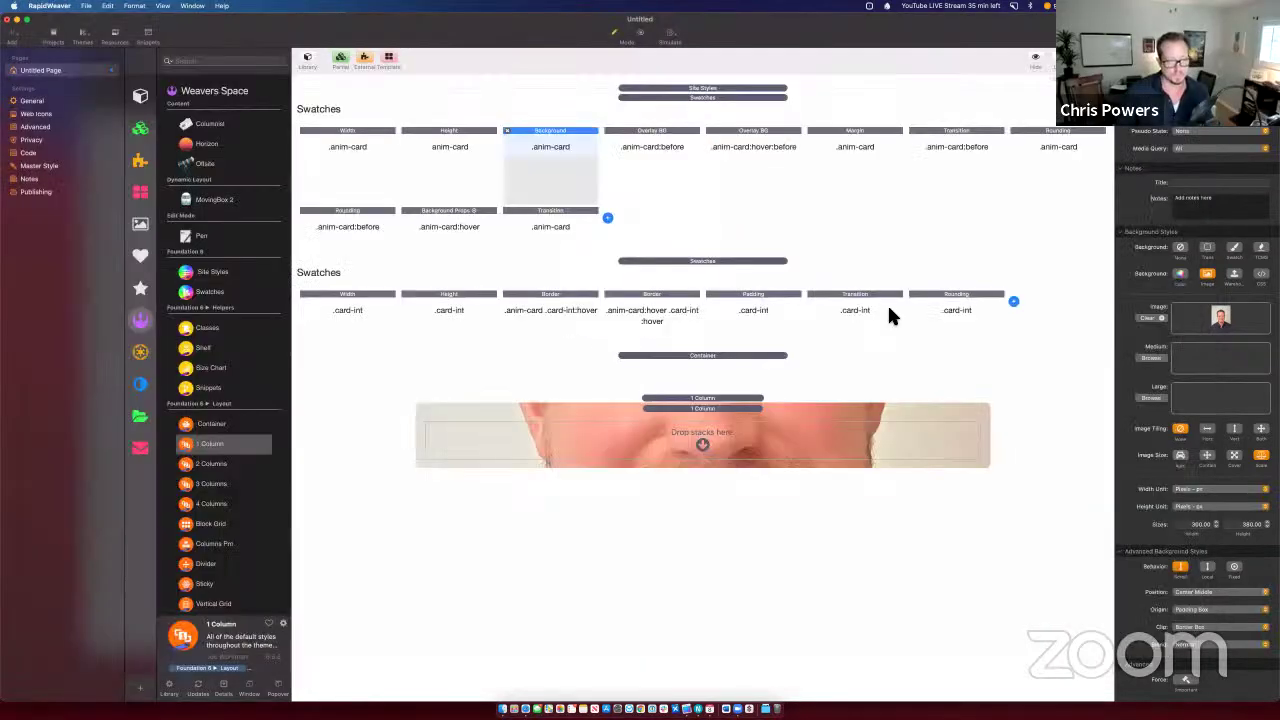
{"action": "left_click", "coordinate": [547, 212]}
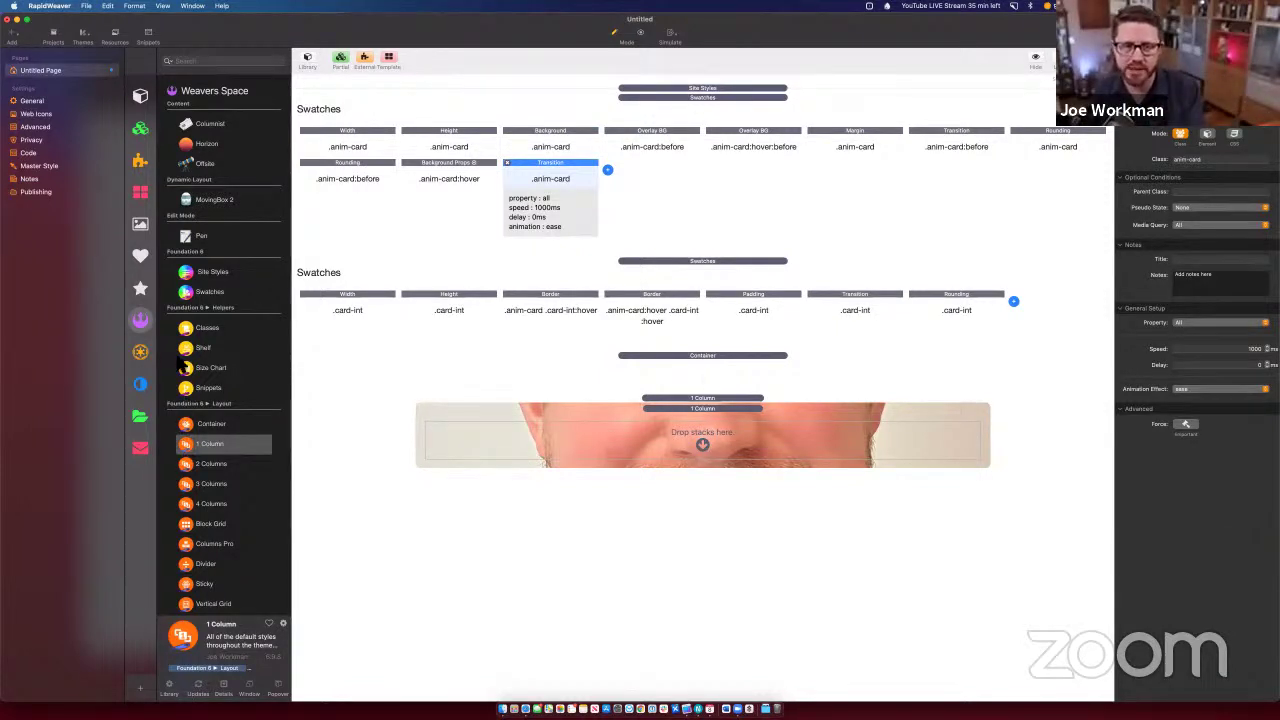
Step: Add a new Swatches stack between the card-int swatches and the Container
{"action": "left_click", "coordinate": [186, 294]}
{"action": "left_click_drag", "start_coordinate": [186, 294], "coordinate": [664, 338]}
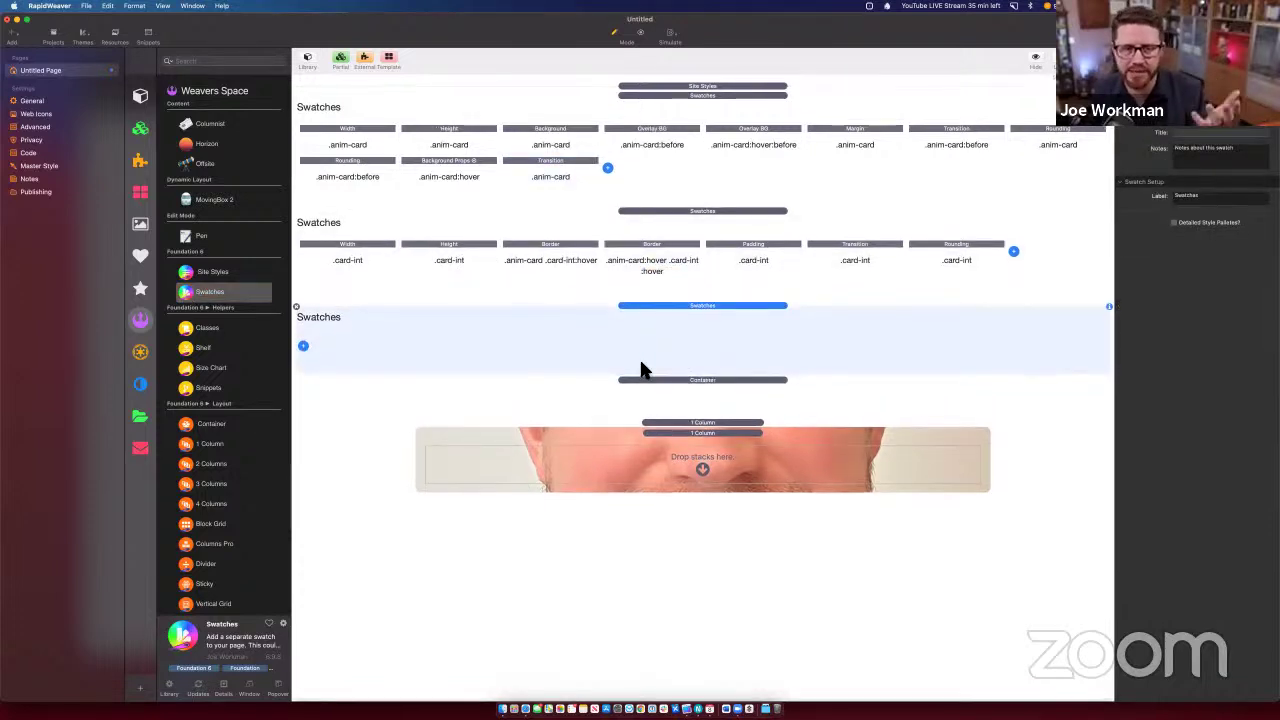
{"action": "left_click", "coordinate": [303, 348]}
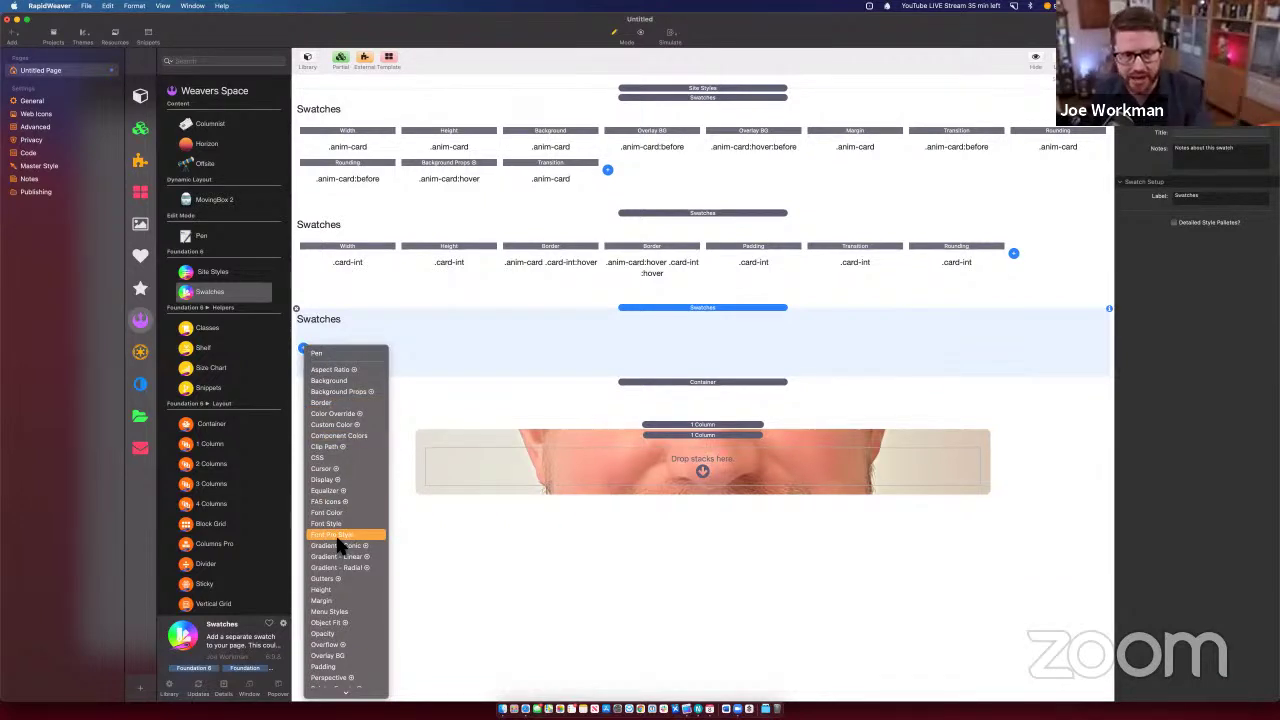
{"action": "left_click", "coordinate": [480, 552]}
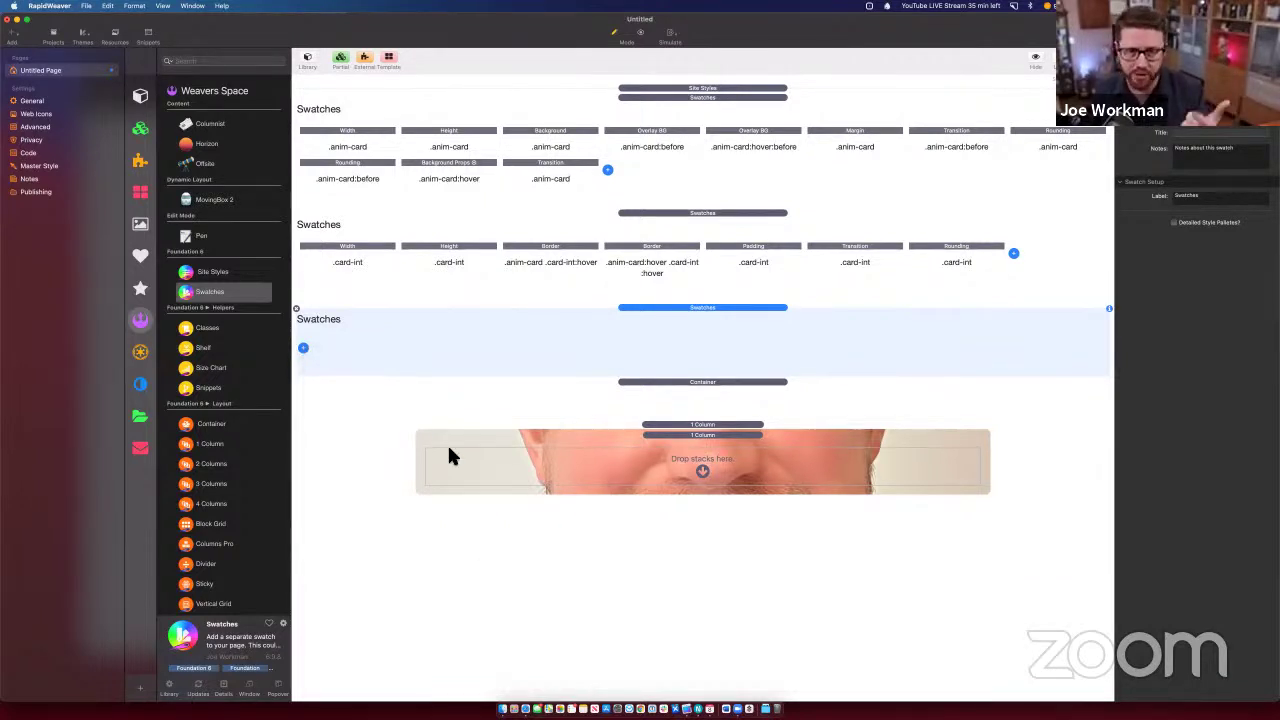
Step: Place a Header stack inside the inner 1 Column and set its text to "Name of Person"
{"action": "left_click", "coordinate": [210, 61]}
{"action": "type", "text": "heade"}
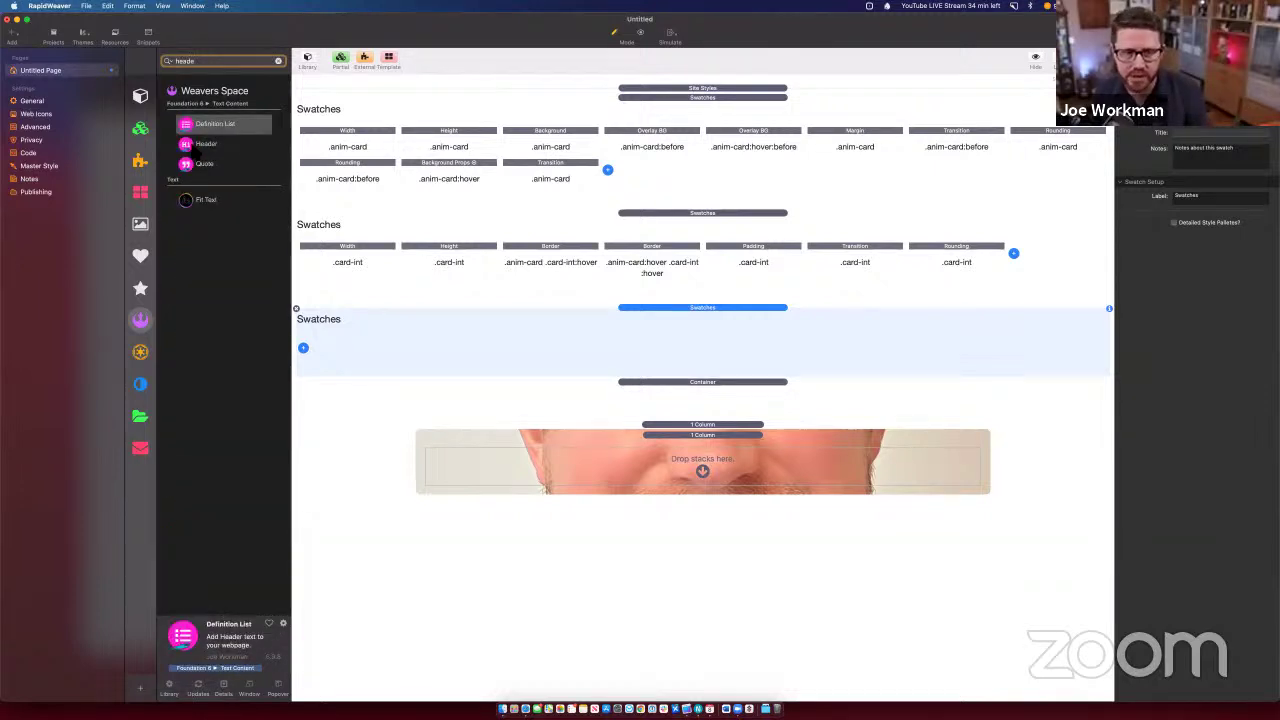
{"action": "left_click_drag", "start_coordinate": [206, 144], "coordinate": [694, 480]}
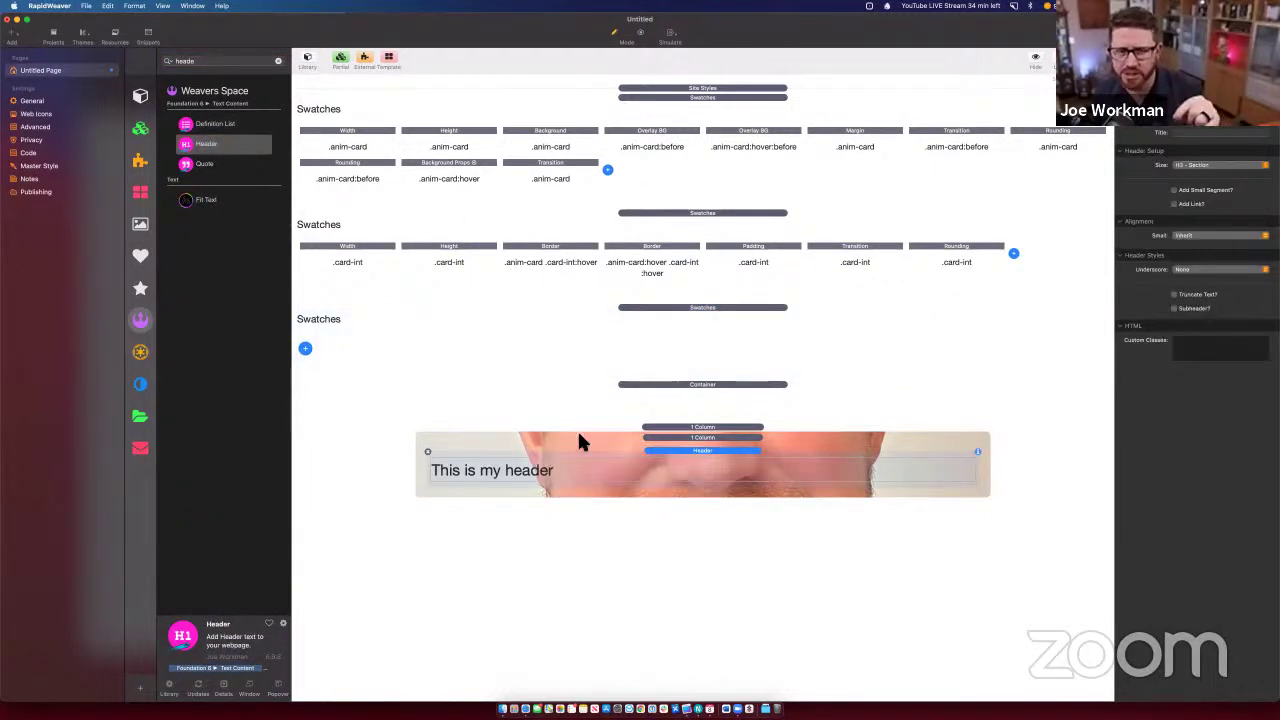
{"action": "left_click", "coordinate": [536, 475]}
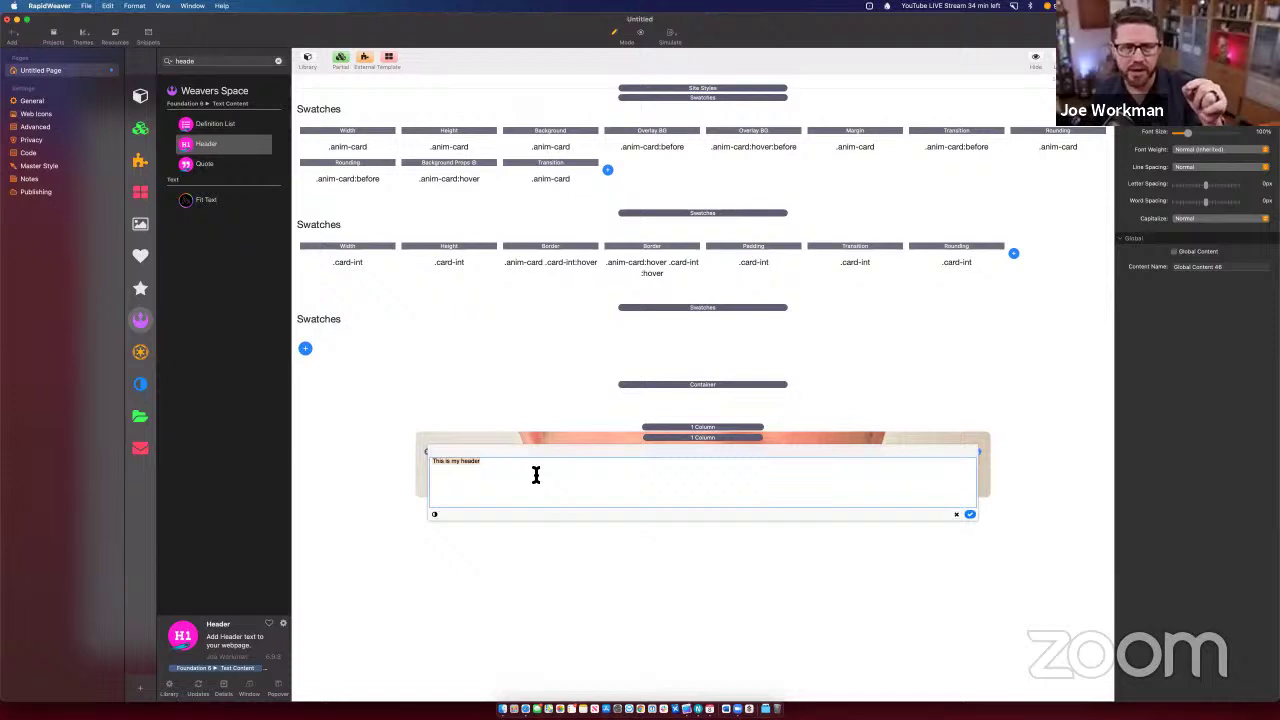
{"action": "type", "text": "Name of Person"}
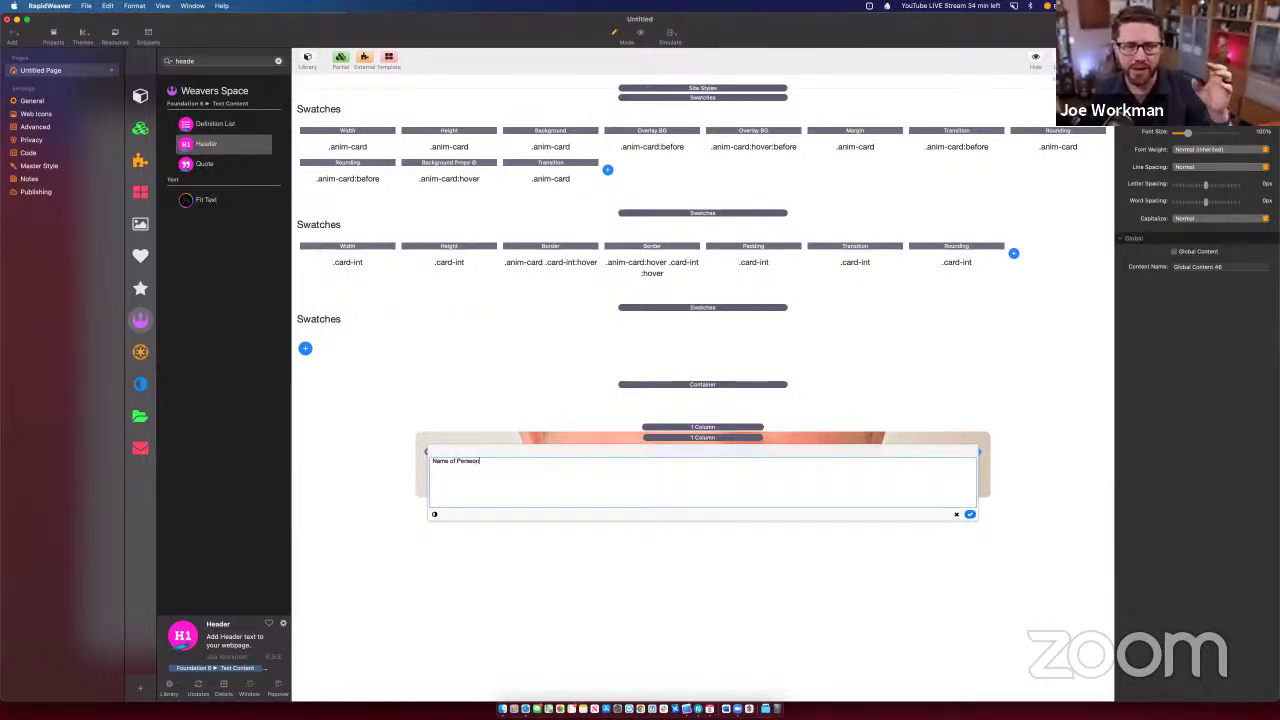
{"action": "left_click", "coordinate": [568, 606]}
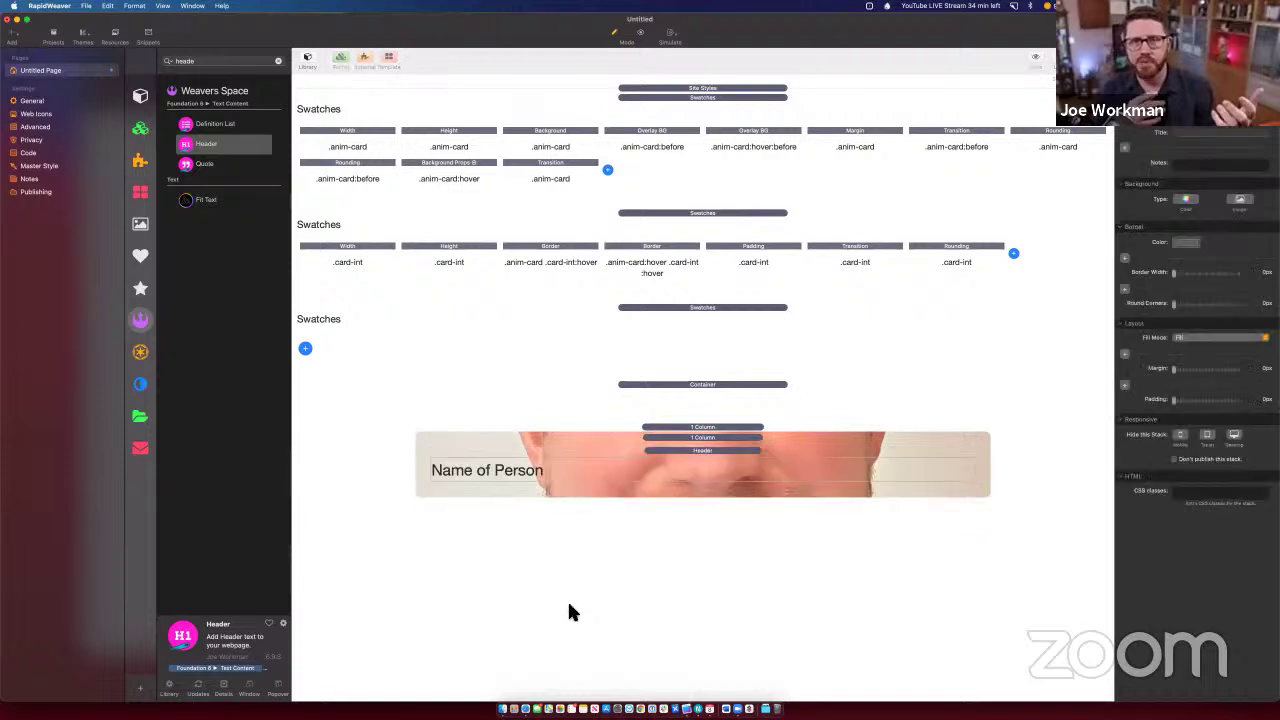
Step: Add a dark grey Font Color swatch for the class card-title to the new Swatches stack
{"action": "left_click", "coordinate": [741, 449]}
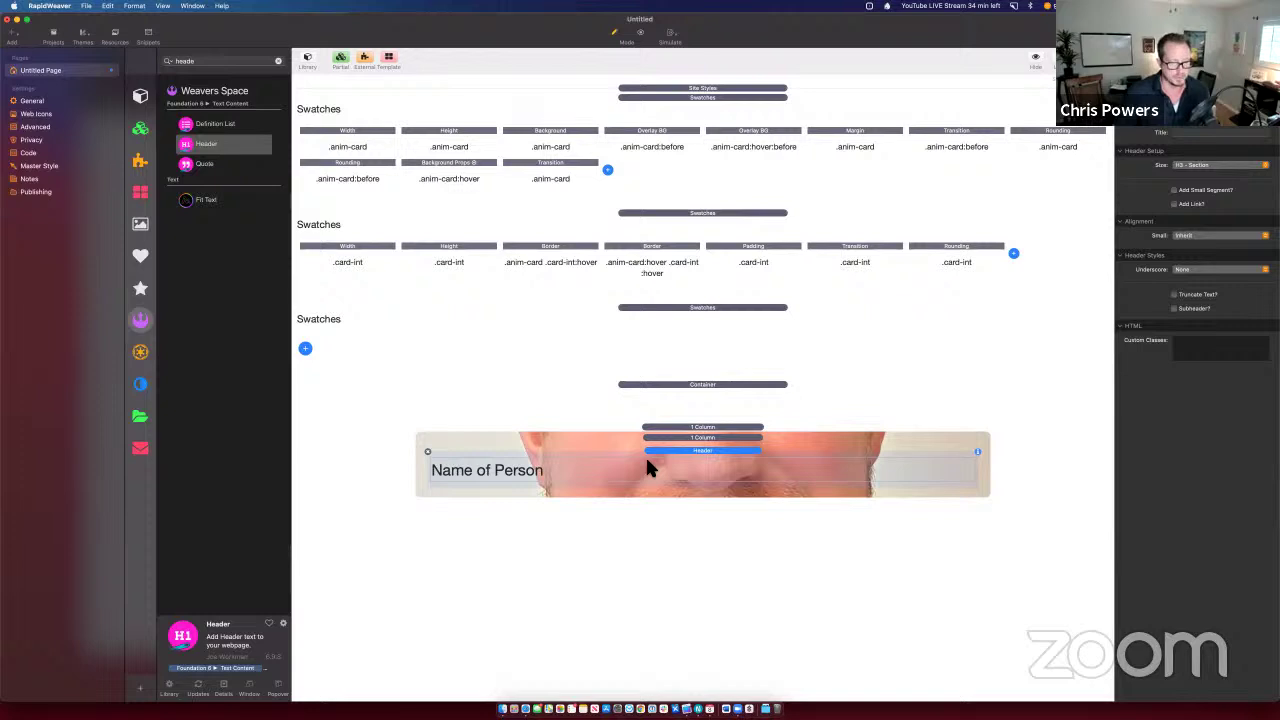
{"action": "left_click", "coordinate": [308, 348]}
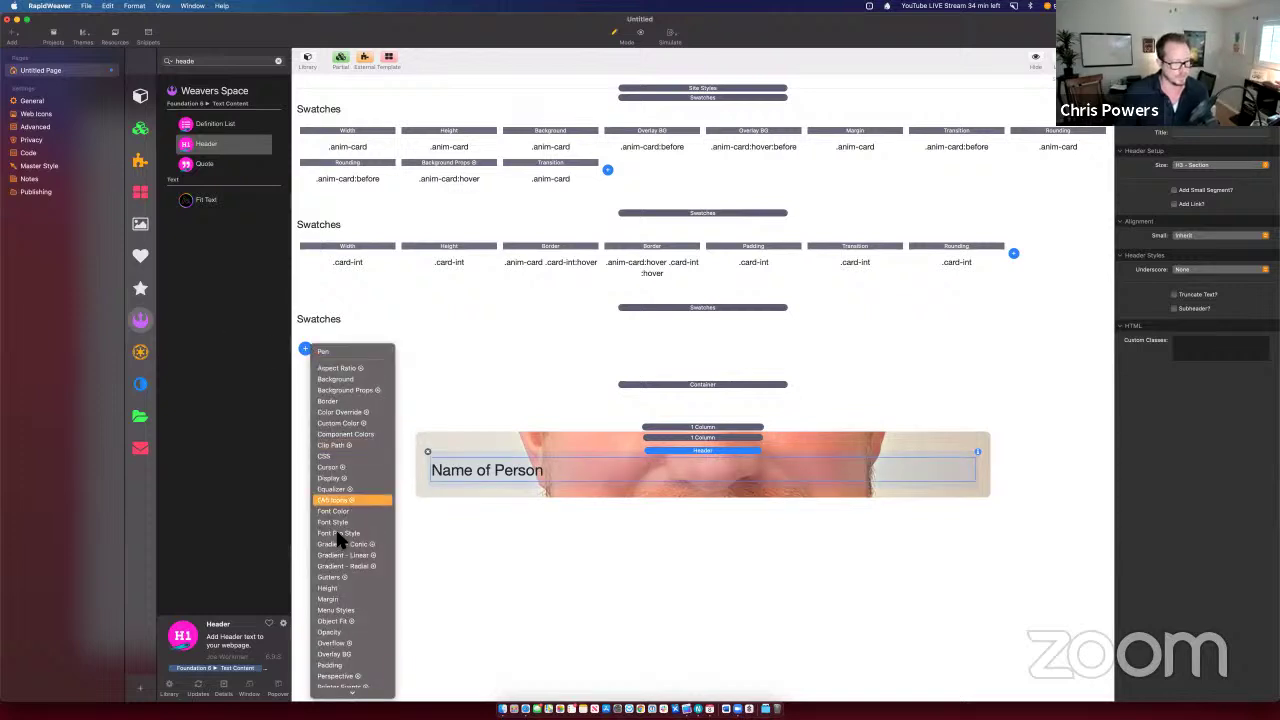
{"action": "key", "text": "Return"}
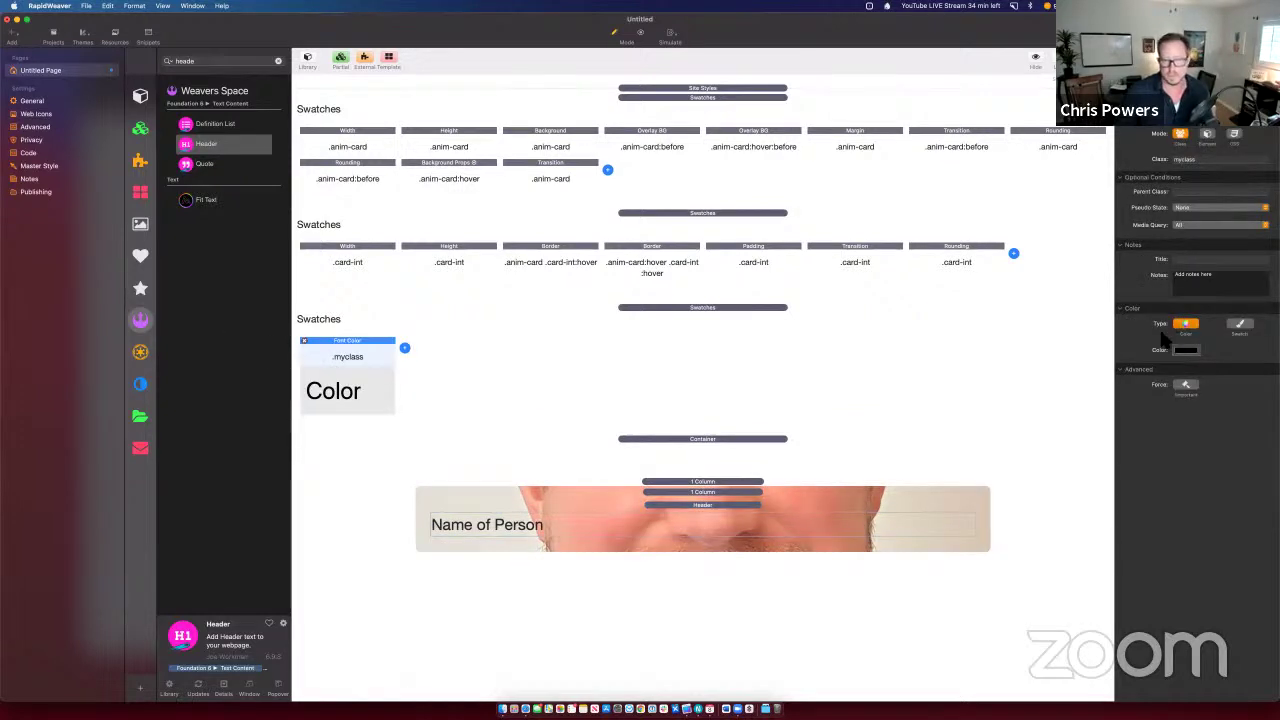
{"action": "left_click", "coordinate": [1185, 352]}
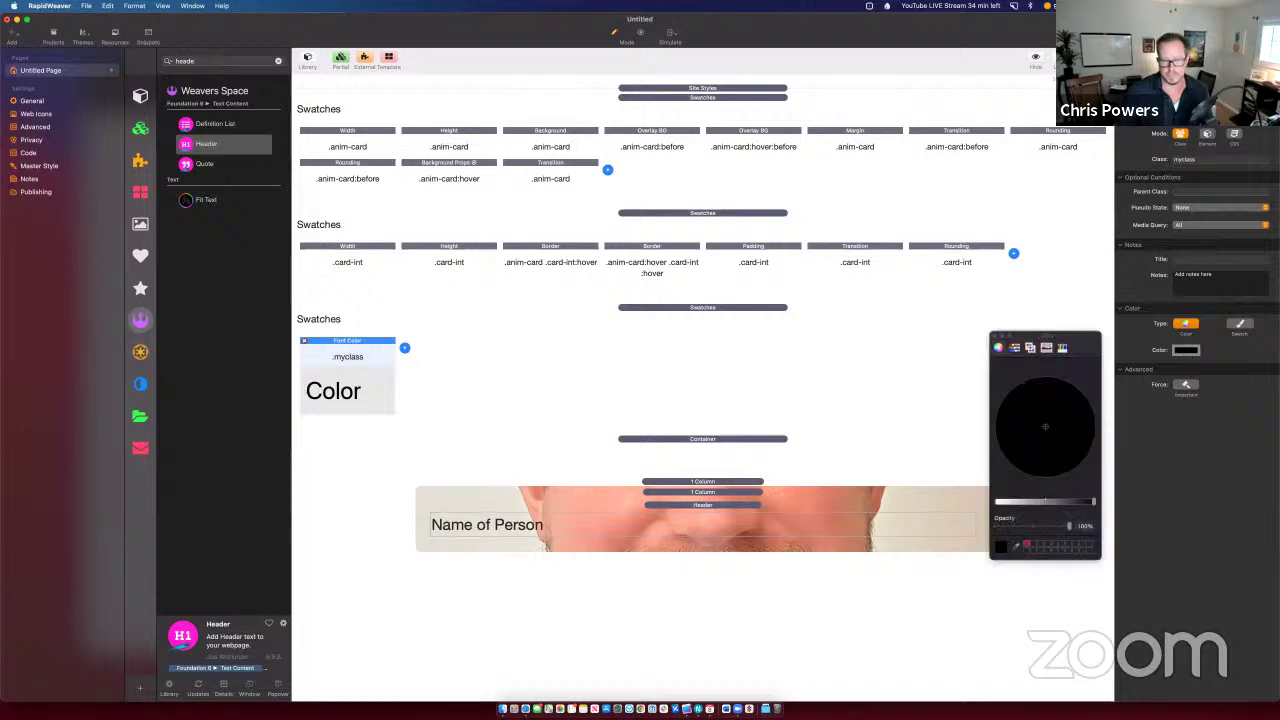
{"action": "left_click_drag", "start_coordinate": [1070, 503], "coordinate": [1058, 503]}
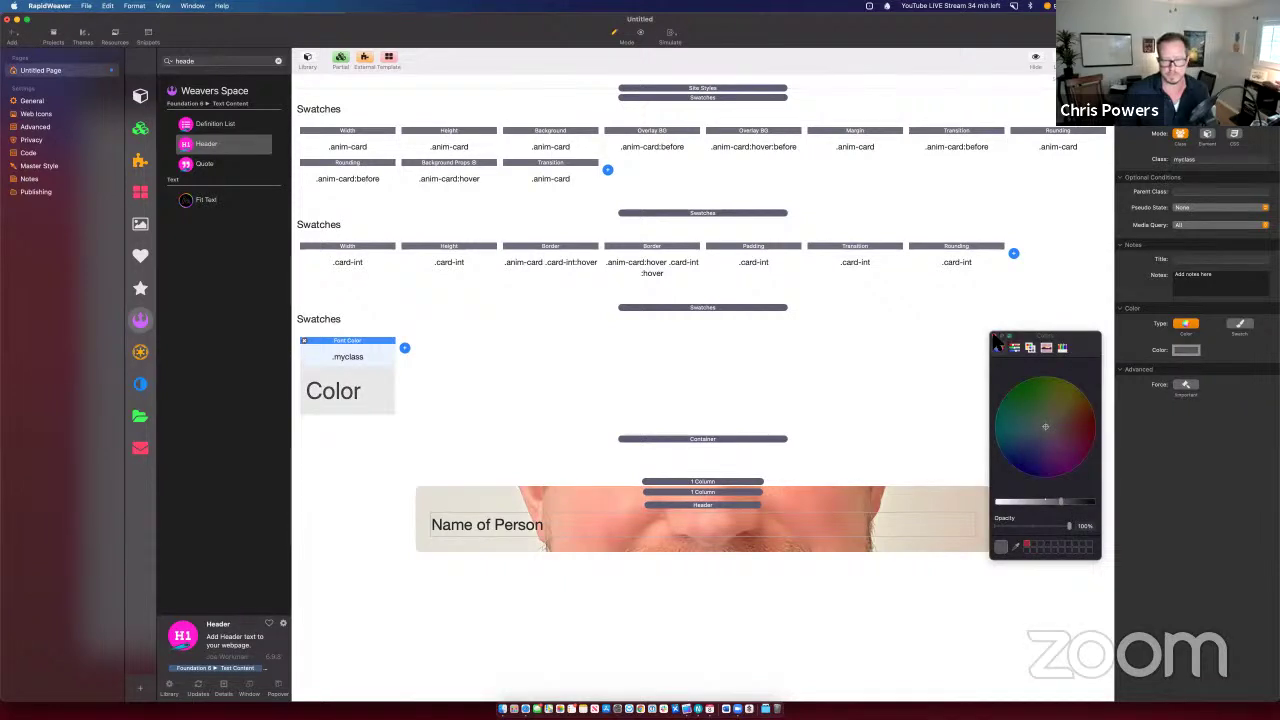
{"action": "left_click", "coordinate": [996, 338]}
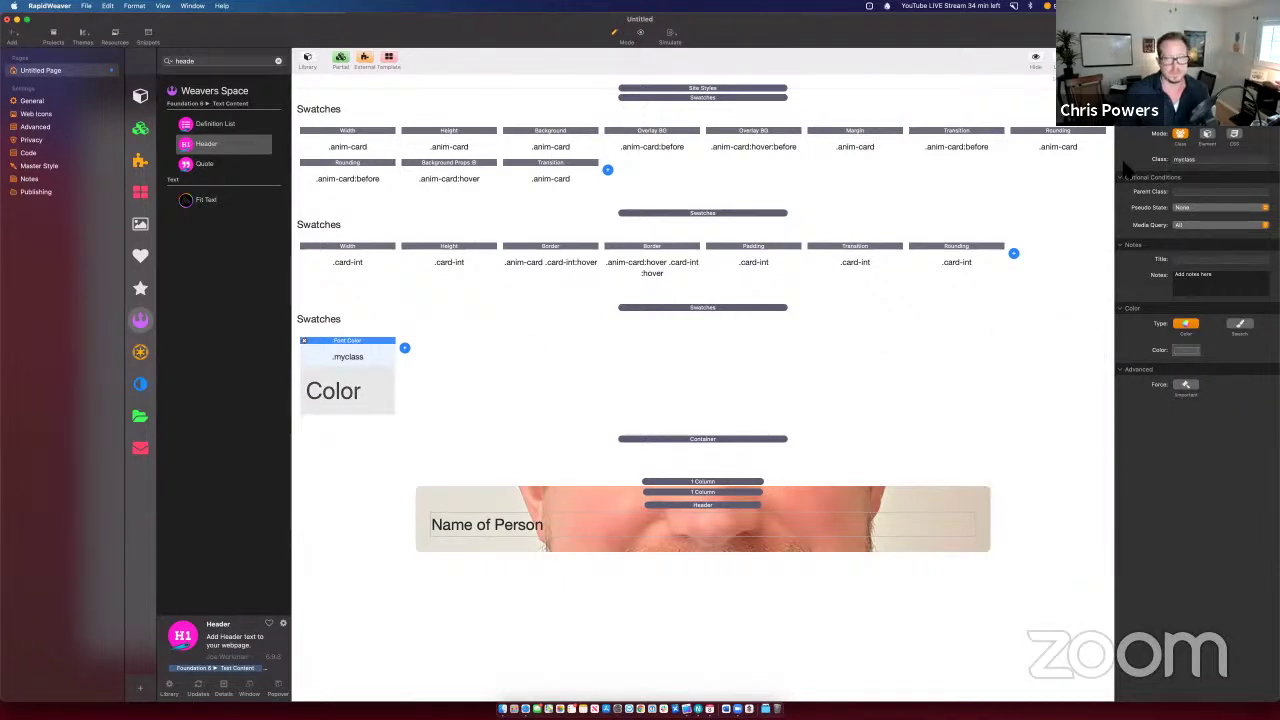
{"action": "double_click", "coordinate": [1184, 160]}
{"action": "type", "text": "na"}
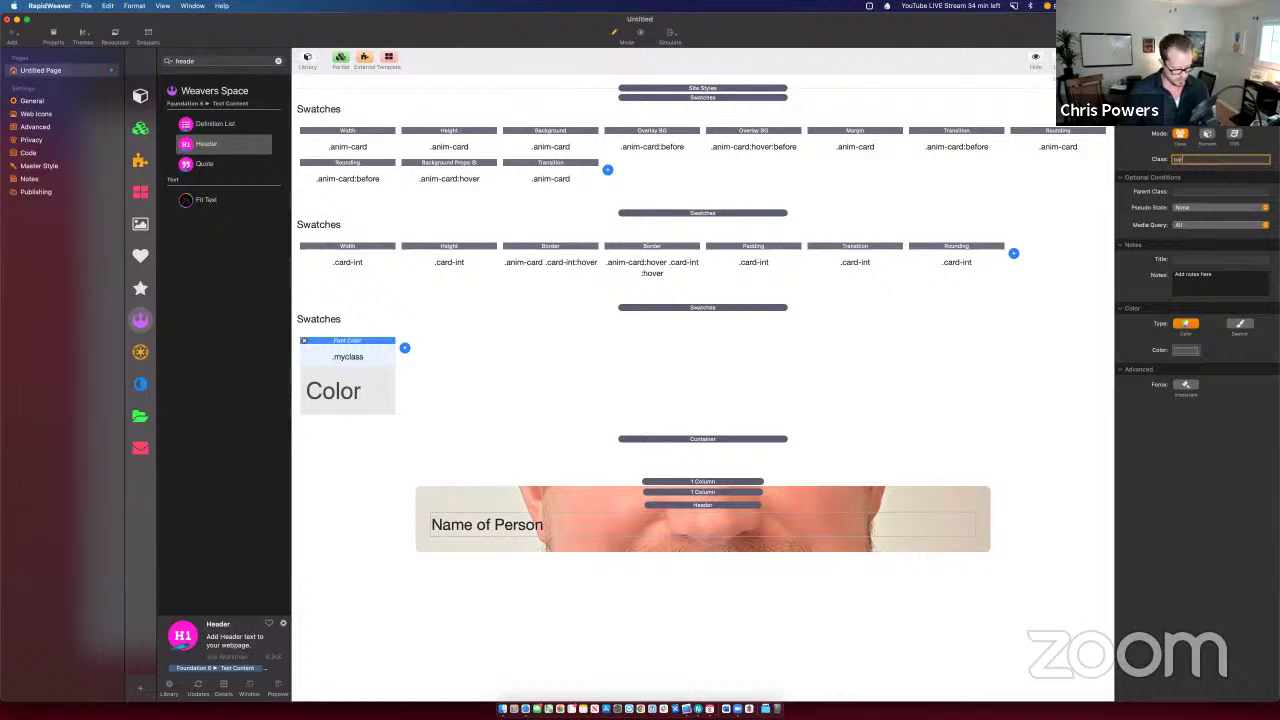
Step: Duplicate the card-title Font Color swatch and set the copy's colour to white
{"action": "left_click", "coordinate": [351, 341]}
{"action": "key", "text": "super+c"}
{"action": "key", "text": "super+v"}
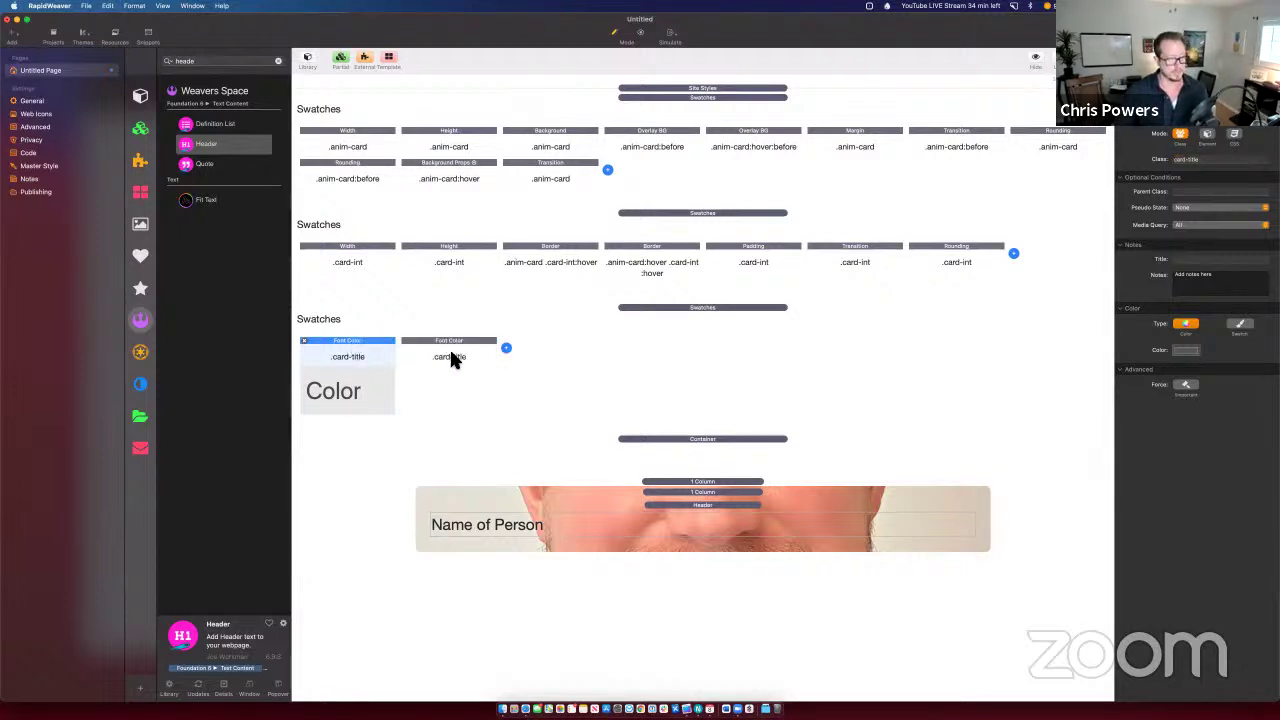
{"action": "left_click", "coordinate": [449, 346]}
{"action": "left_click", "coordinate": [1185, 350]}
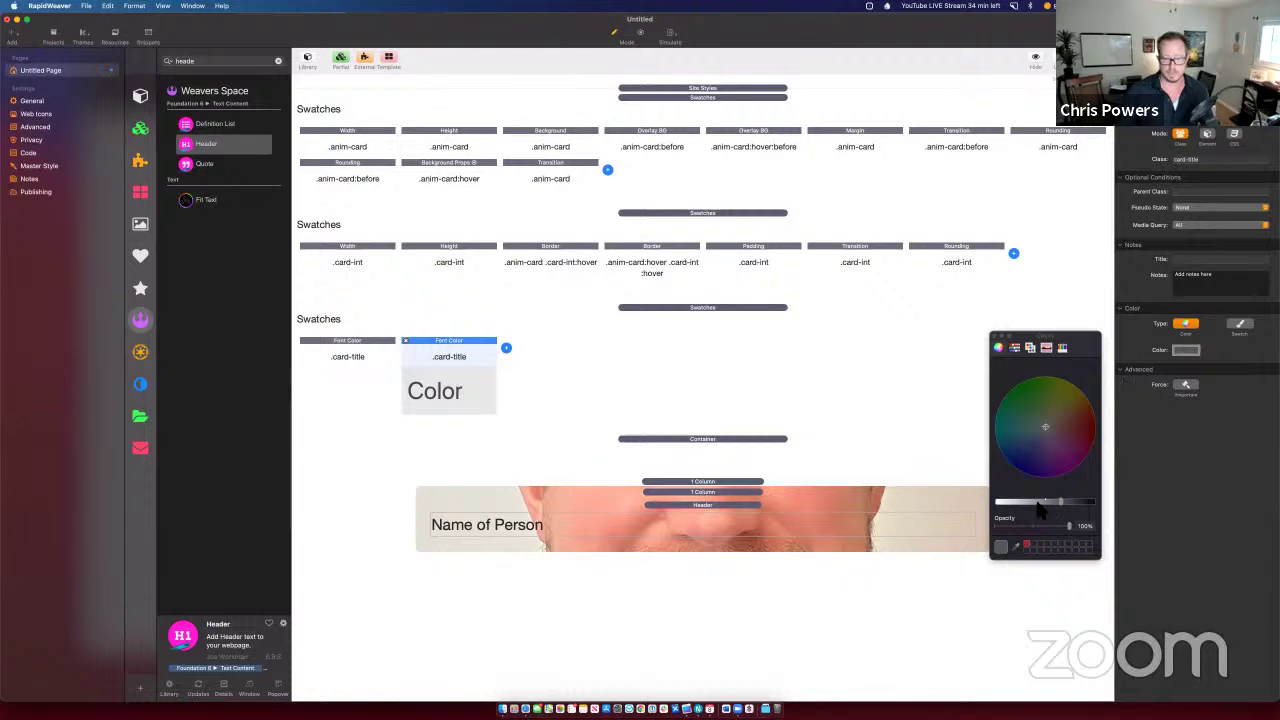
{"action": "left_click_drag", "start_coordinate": [1045, 501], "coordinate": [927, 497]}
{"action": "left_click", "coordinate": [995, 339]}
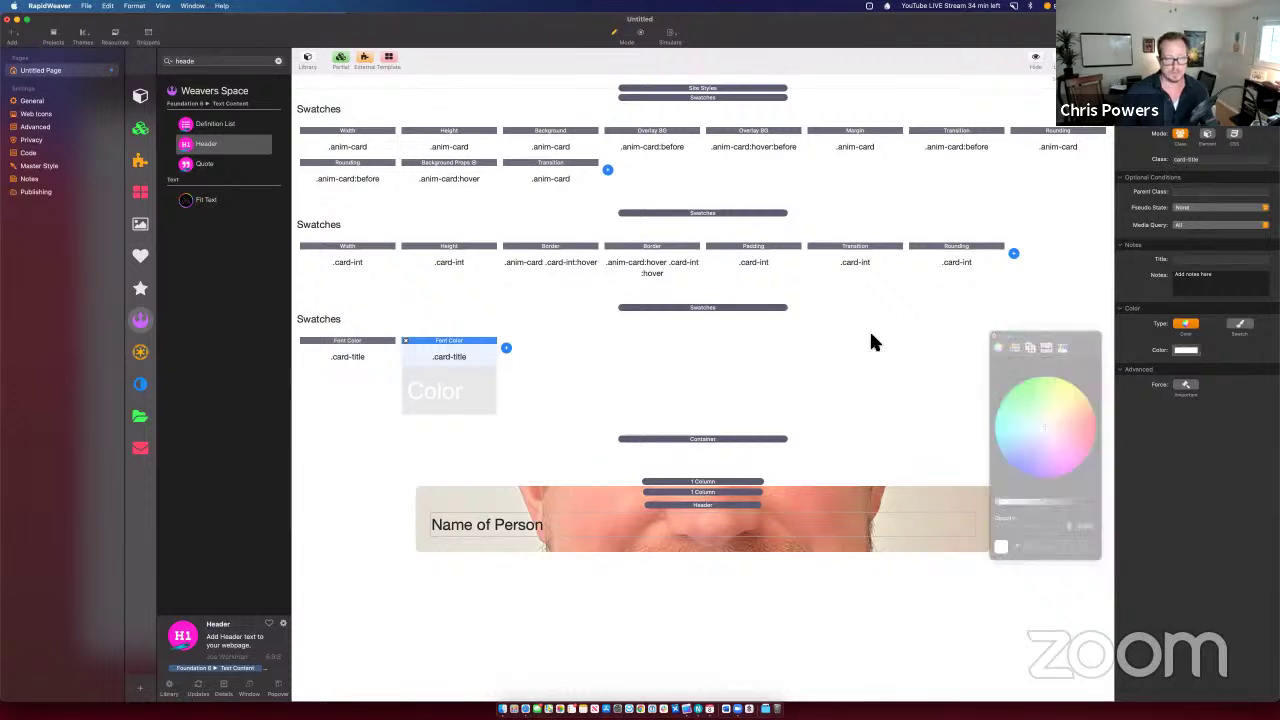
Step: Add a Transition swatch with the class card-title after the two Font Color swatches
{"action": "left_click", "coordinate": [506, 349]}
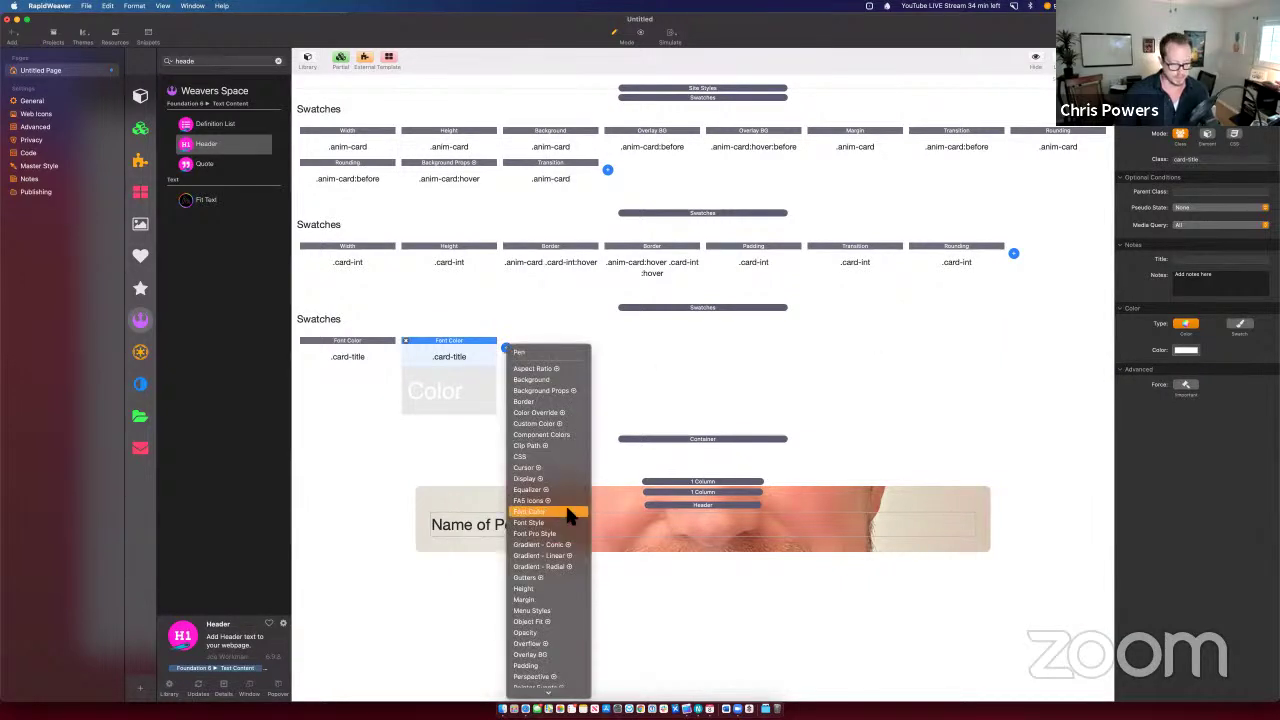
{"action": "scroll", "coordinate": [568, 512], "scroll_direction": "down", "scroll_amount": 10}
{"action": "left_click", "coordinate": [563, 469]}
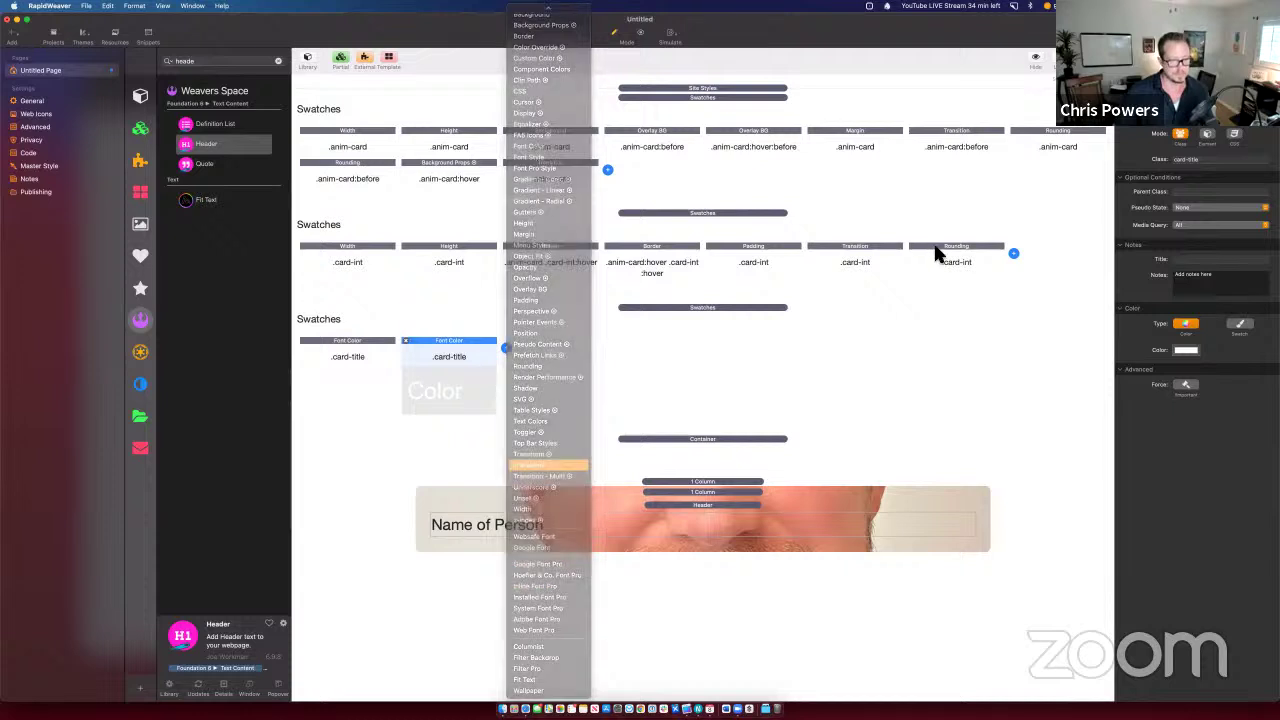
{"action": "type", "text": "card-title"}
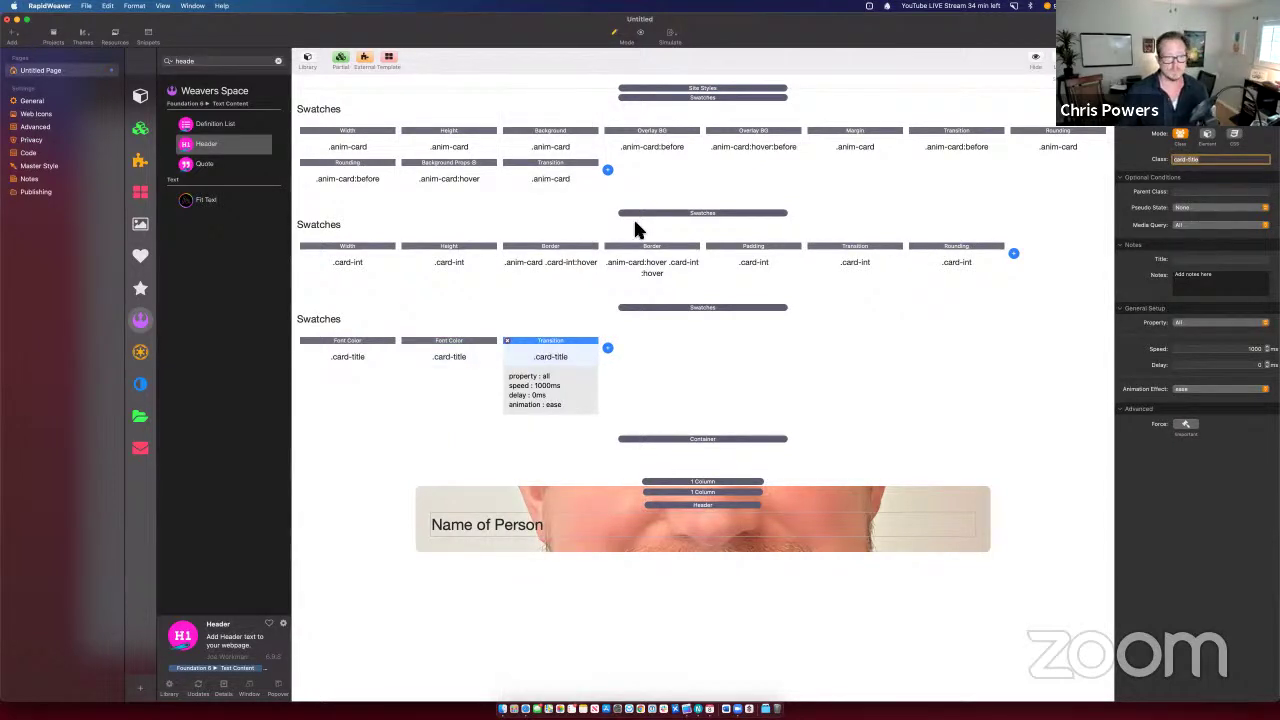
Step: Try the parent class anim-card on the white Font Color swatch, toggle its Hover Parent option on and off, and preview the card in Safari
{"action": "left_click", "coordinate": [437, 343]}
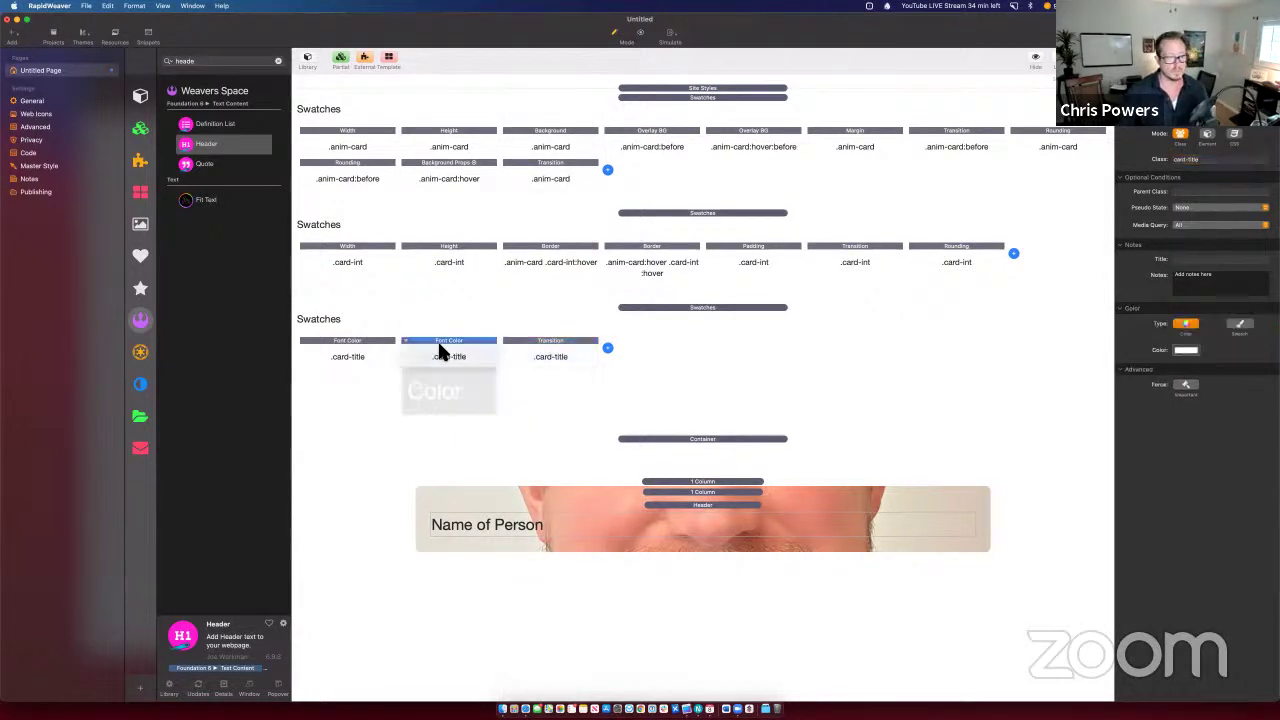
{"action": "left_click", "coordinate": [1186, 208]}
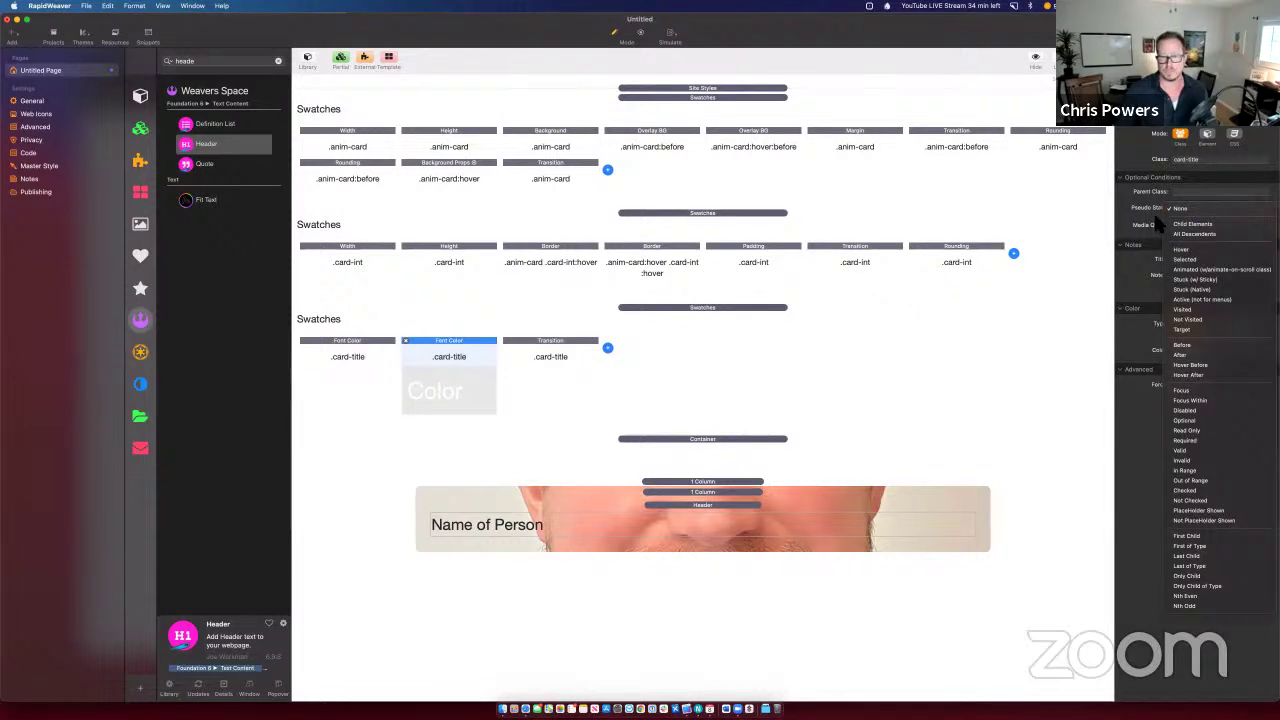
{"action": "left_click", "coordinate": [1156, 222]}
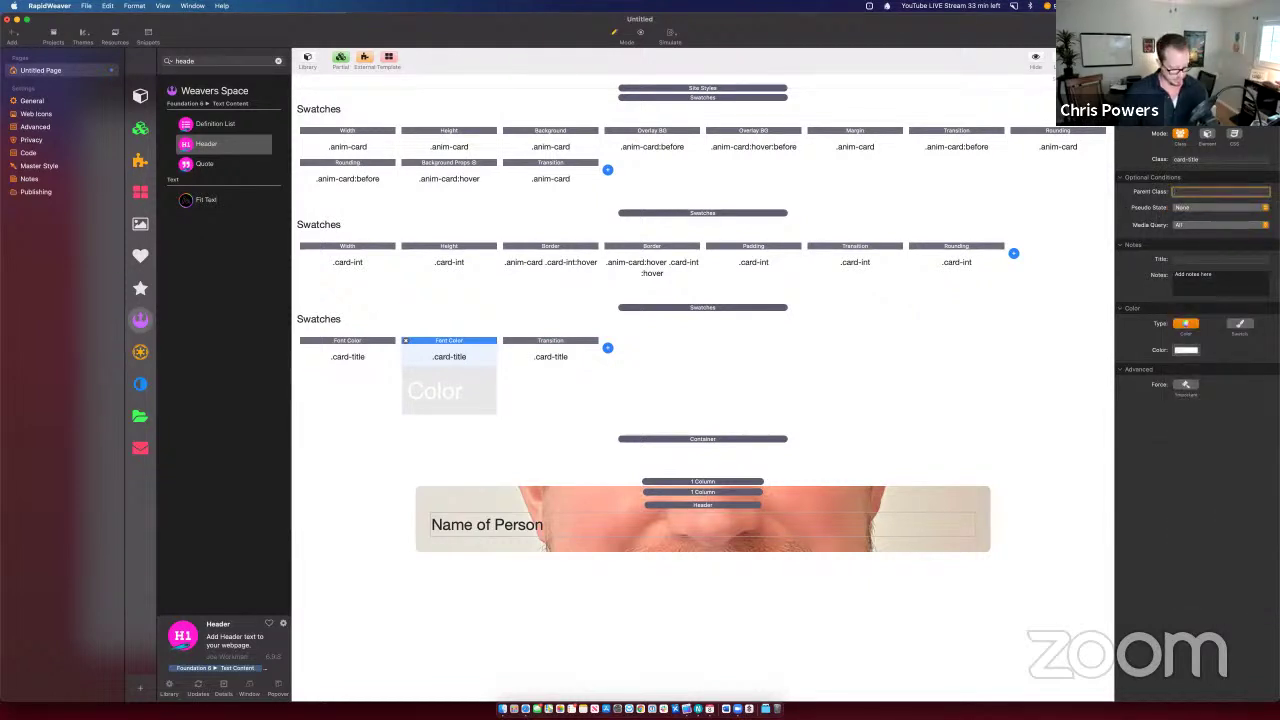
{"action": "type", "text": "anim-card"}
{"action": "key", "text": "Return"}
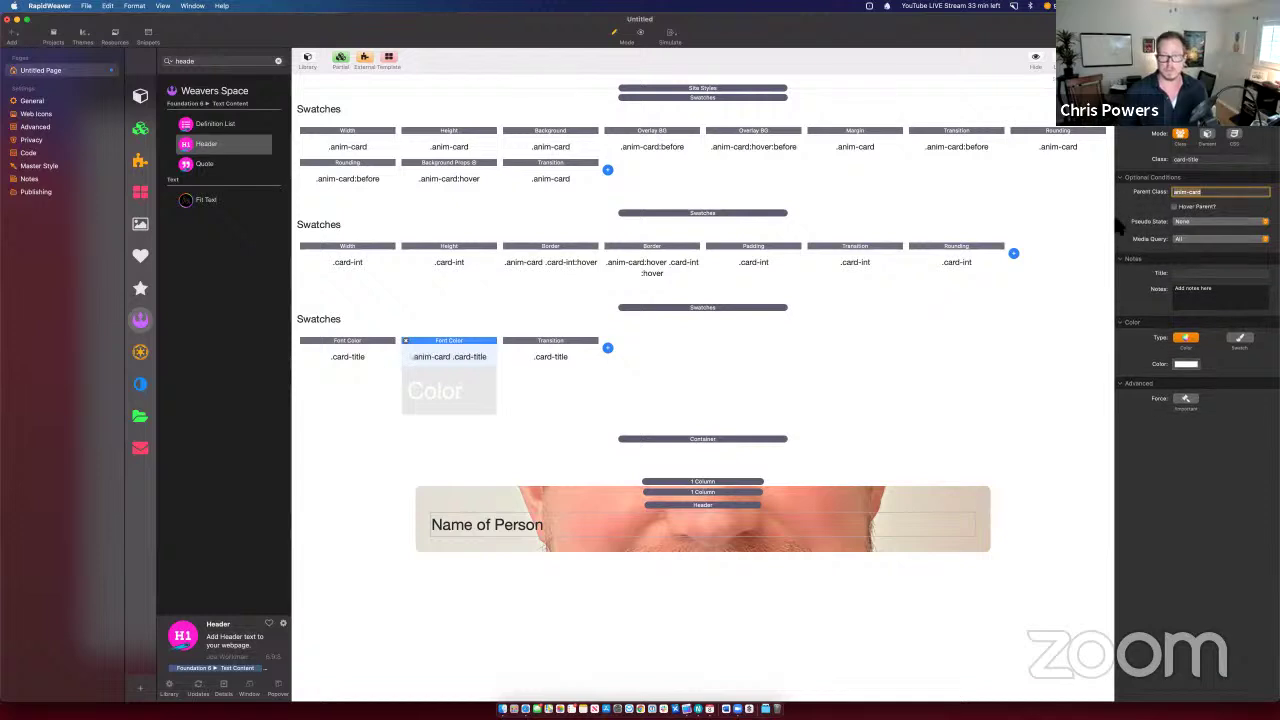
{"action": "left_click", "coordinate": [1174, 207]}
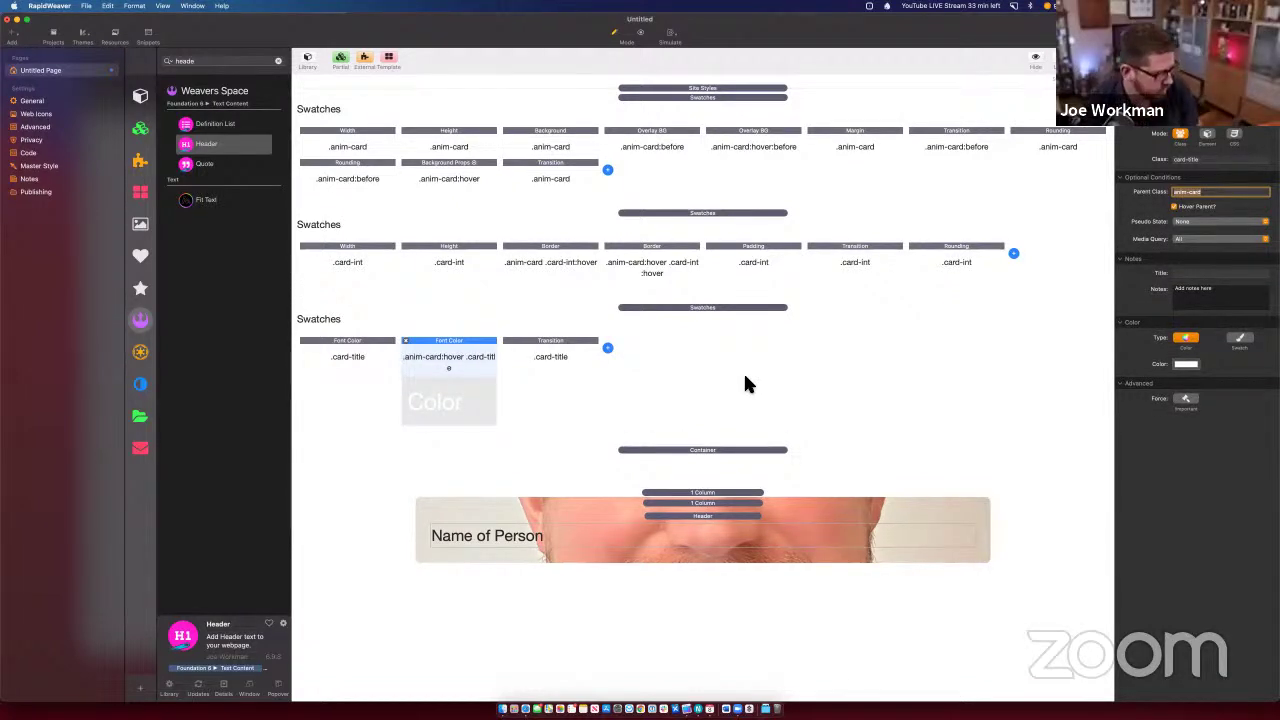
{"action": "left_click", "coordinate": [1174, 207]}
{"action": "key", "text": "super+shift+r"}
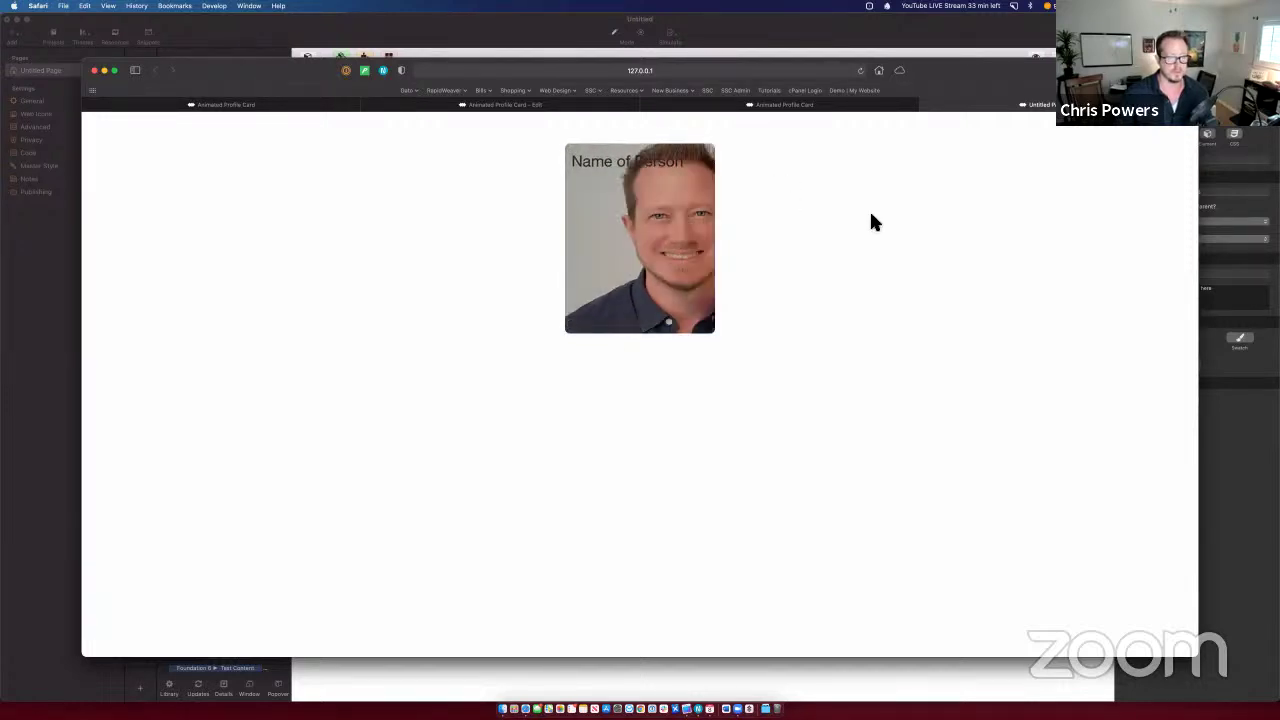
{"action": "key", "text": "super+Tab"}
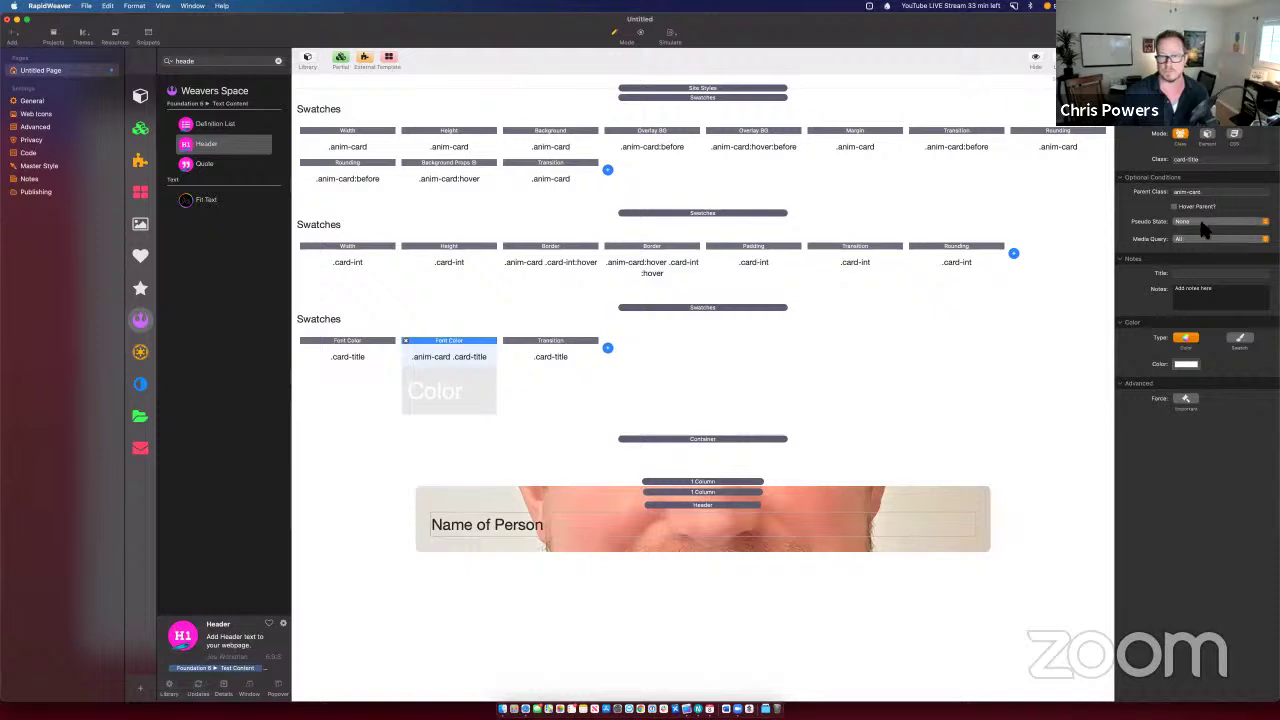
Step: Set the white Font Color swatch's pseudo state to Hover without a parent class and check the header in Safari
{"action": "left_click", "coordinate": [1205, 221]}
{"action": "left_click", "coordinate": [1205, 266]}
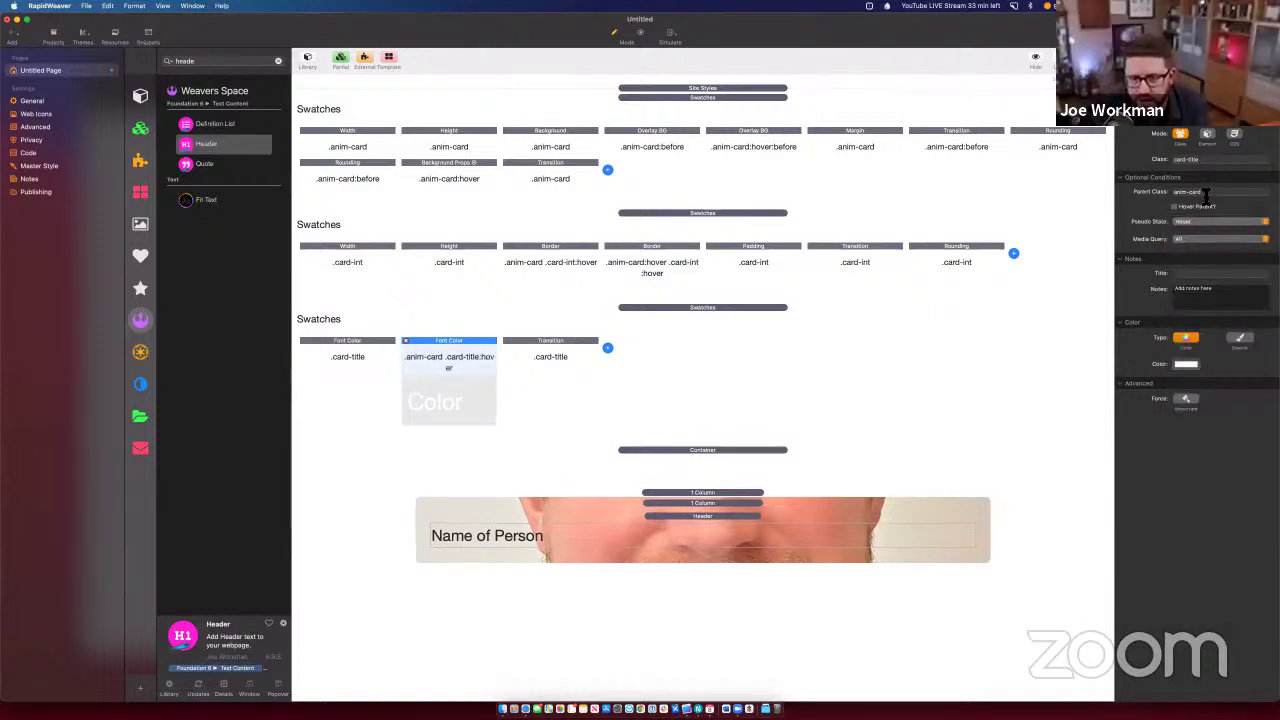
{"action": "left_click", "coordinate": [1206, 196]}
{"action": "key", "text": "BackSpace"}
{"action": "key", "text": "BackSpace"}
{"action": "key", "text": "BackSpace"}
{"action": "key", "text": "BackSpace"}
{"action": "key", "text": "BackSpace"}
{"action": "key", "text": "BackSpace"}
{"action": "key", "text": "BackSpace"}
{"action": "key", "text": "BackSpace"}
{"action": "key", "text": "BackSpace"}
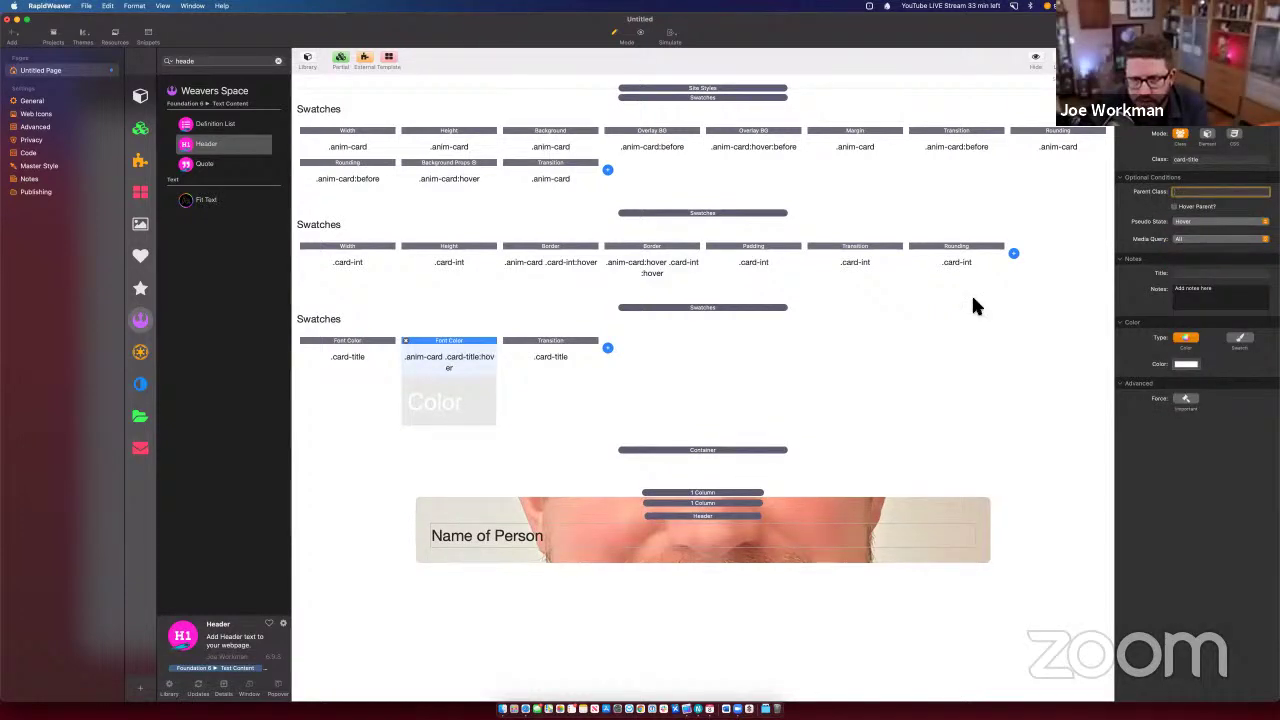
{"action": "key", "text": "super+Tab"}
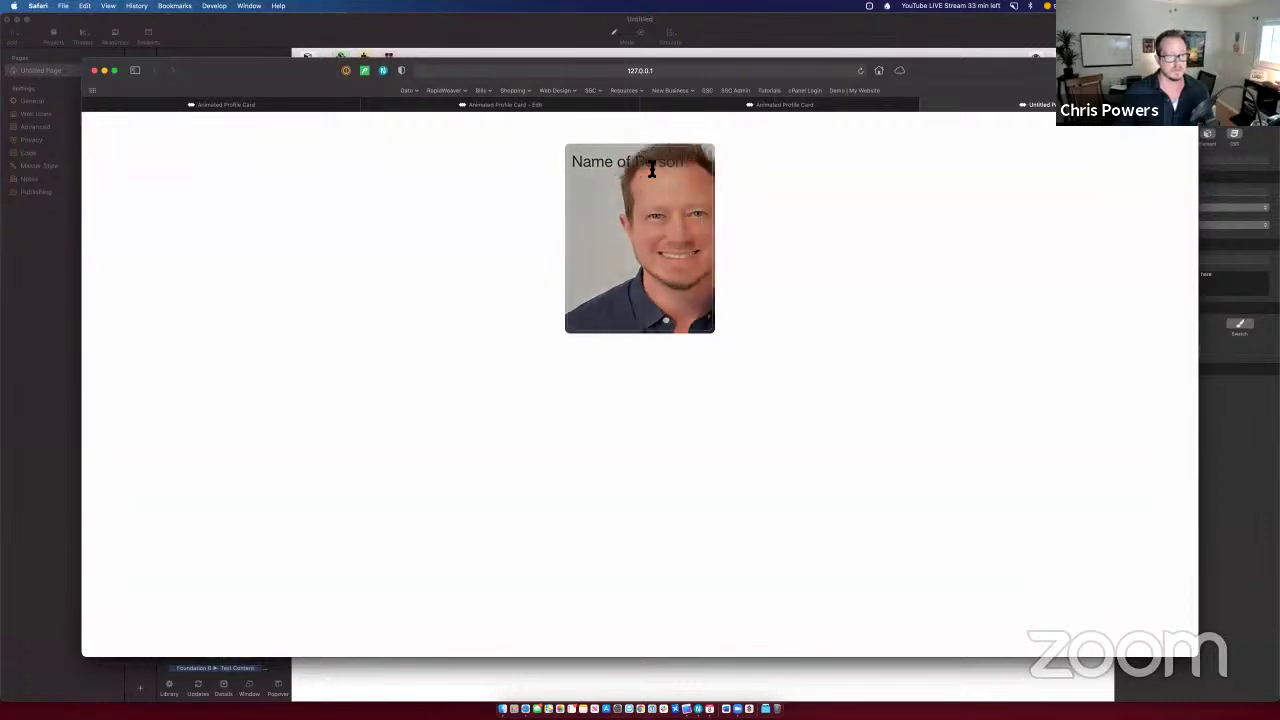
{"action": "key", "text": "super+Tab"}
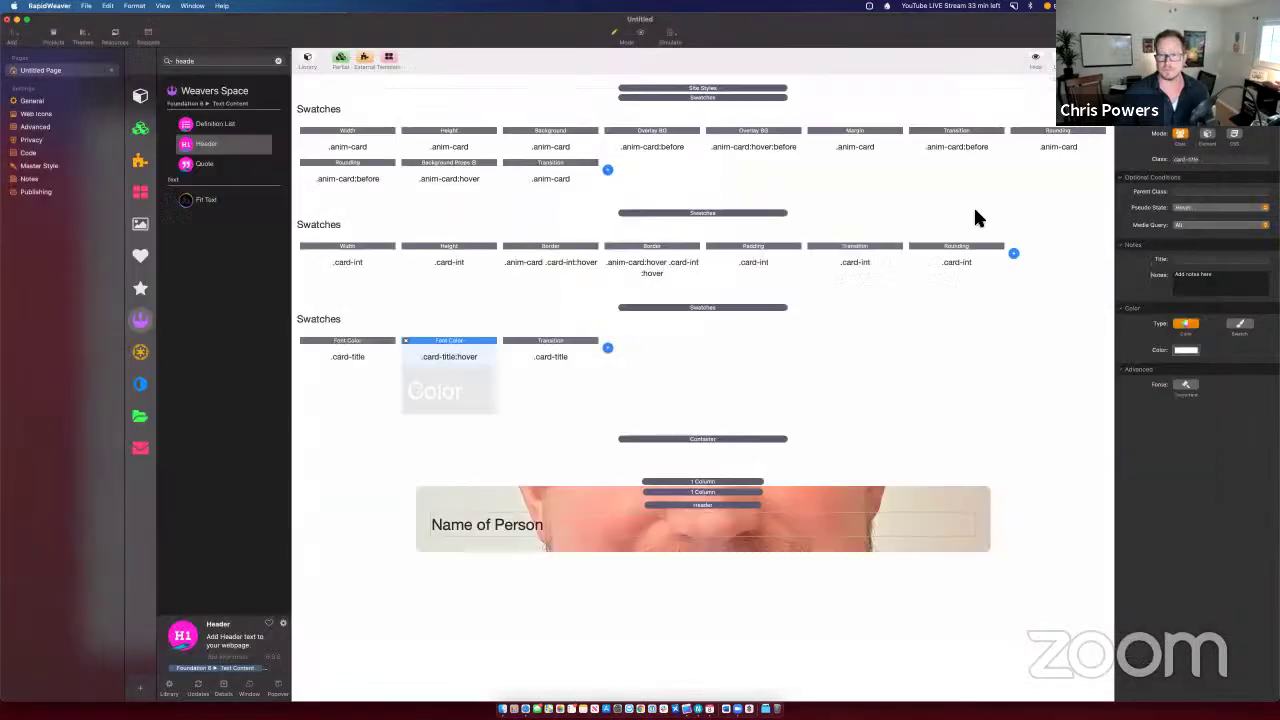
Step: Assign the custom class card-title to the Name of Person header
{"action": "left_click", "coordinate": [581, 349]}
{"action": "left_click", "coordinate": [447, 355]}
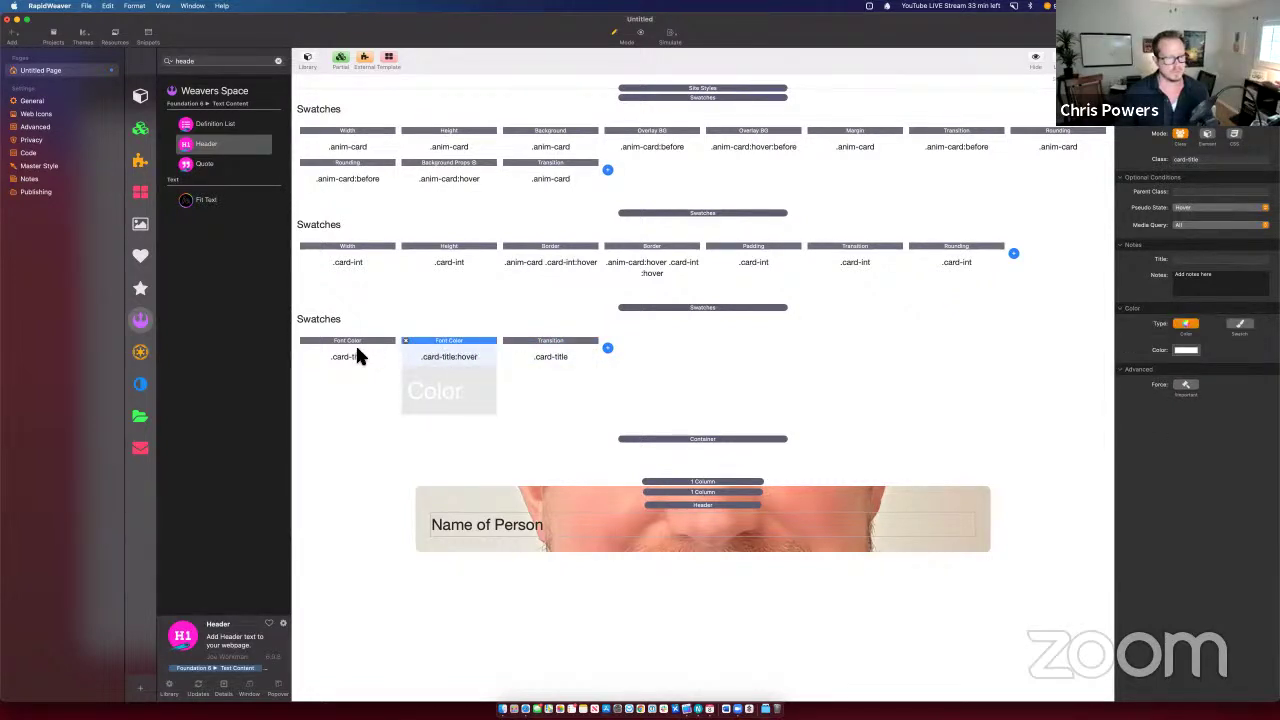
{"action": "left_click", "coordinate": [611, 522]}
{"action": "left_click", "coordinate": [1216, 344]}
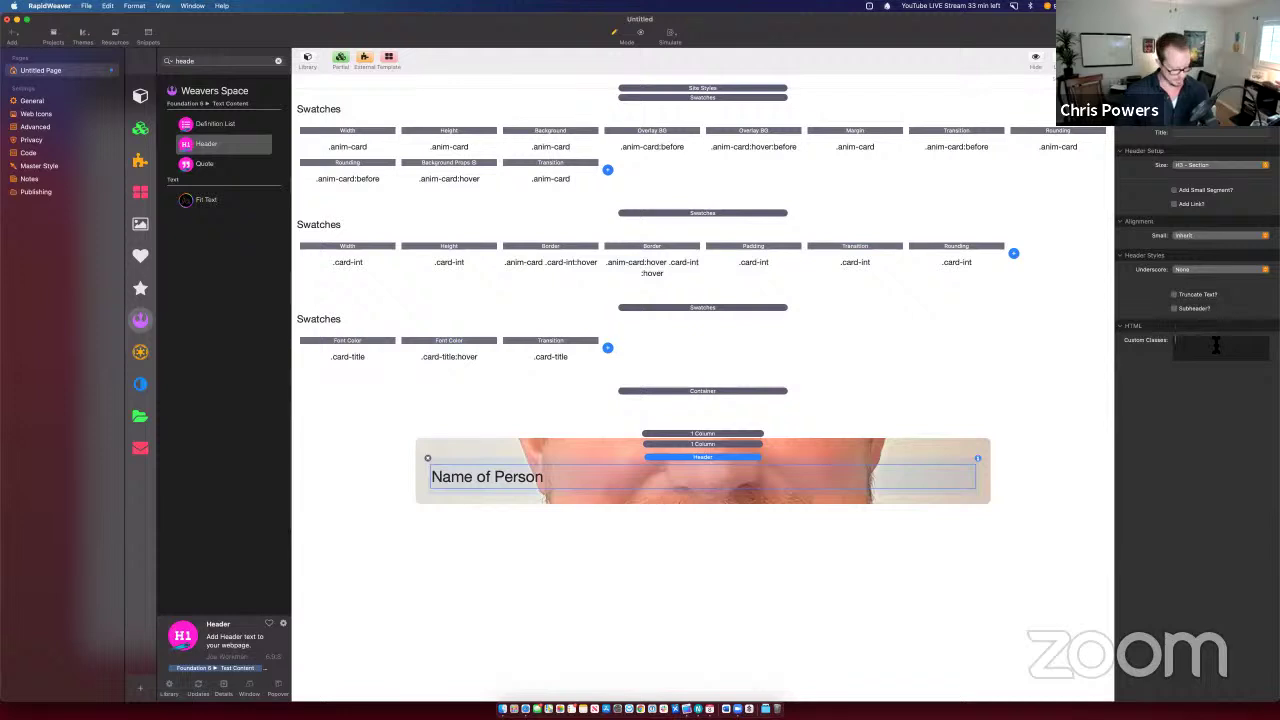
{"action": "type", "text": "card-title"}
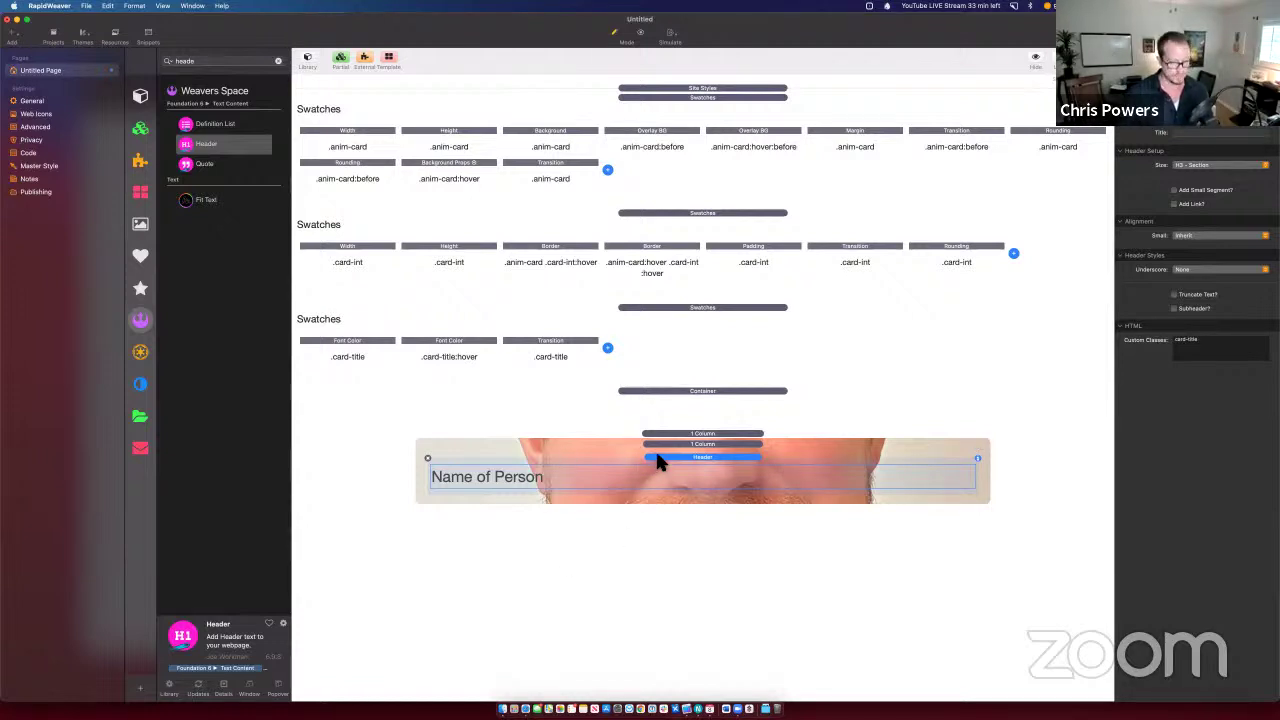
Step: Preview the page and check the header's hover color on the profile card
{"action": "key", "text": "super+alt+p"}
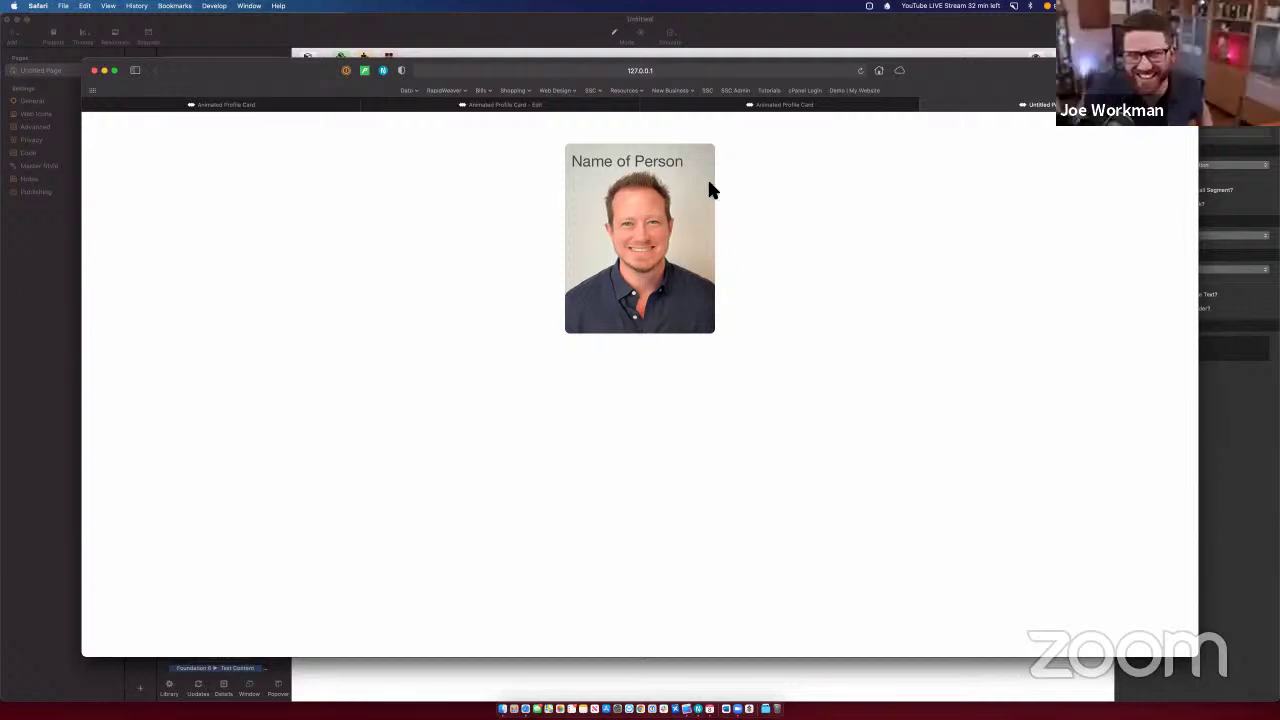
{"action": "mouse_move", "coordinate": [683, 163]}
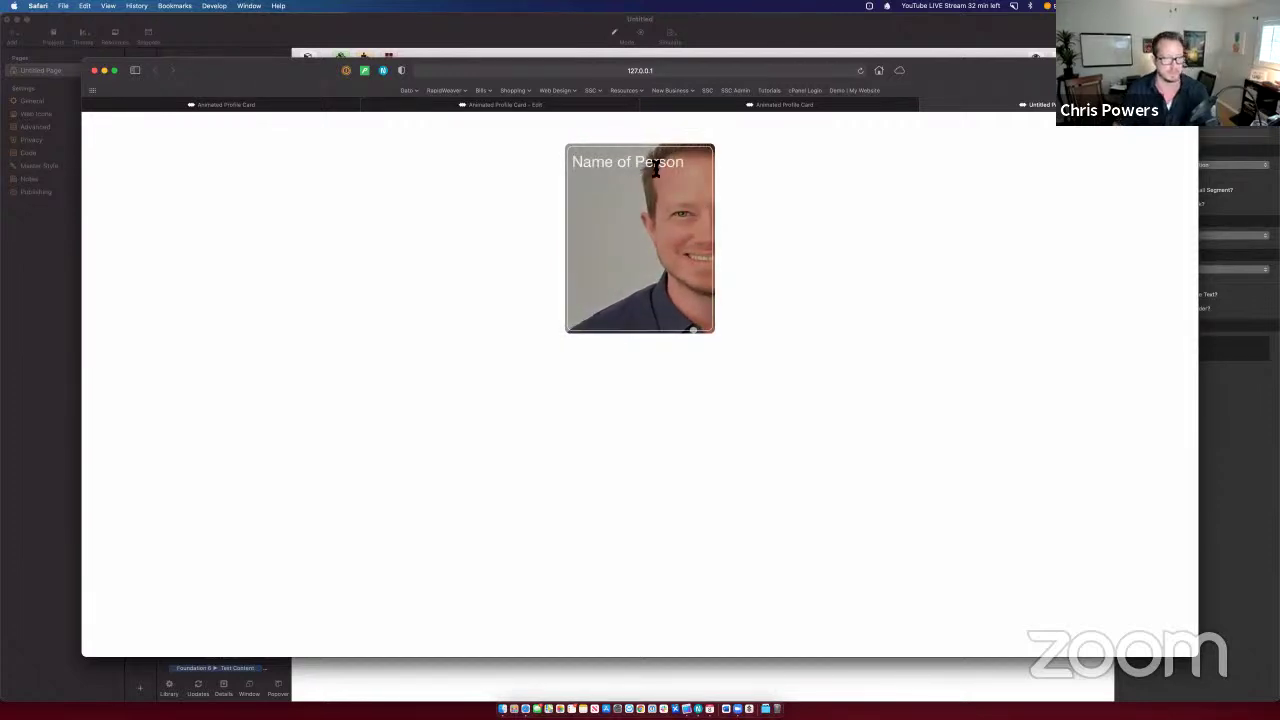
{"action": "key", "text": "super+Tab"}
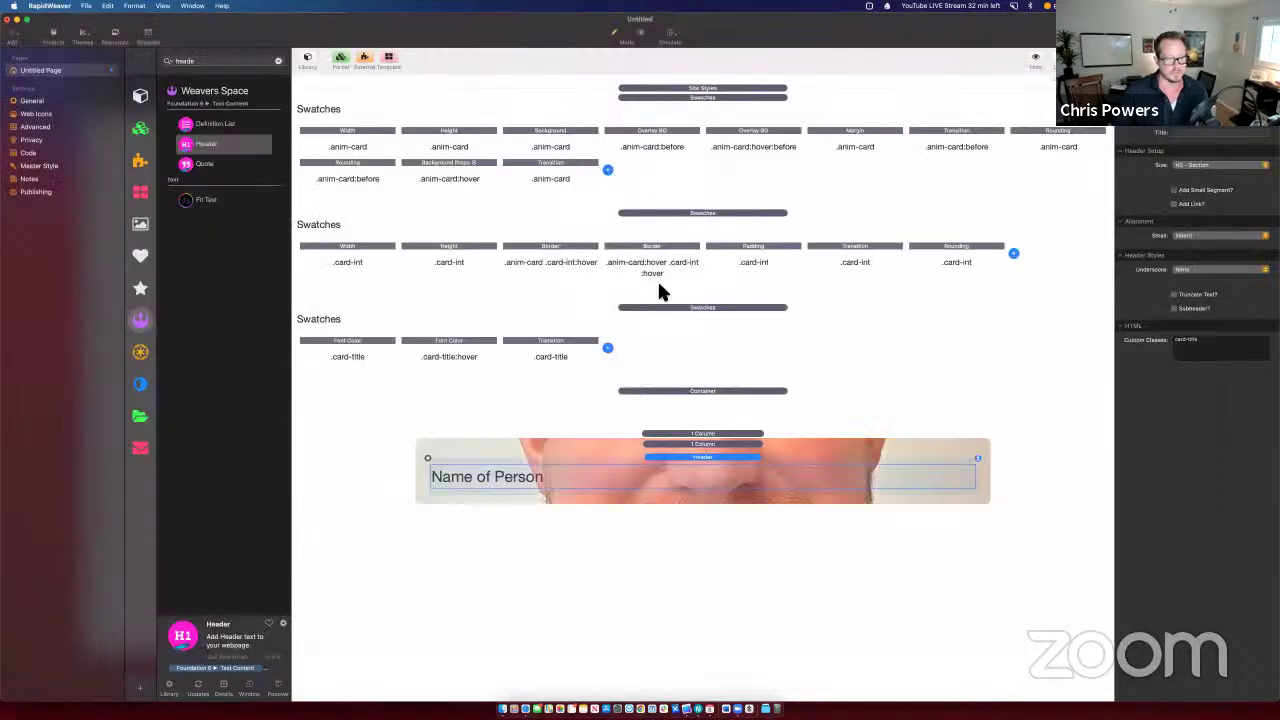
Step: Make the card-title hover Font Color swatch use pseudo state None, parent class anim-card and Hover Parent enabled
{"action": "left_click", "coordinate": [553, 353]}
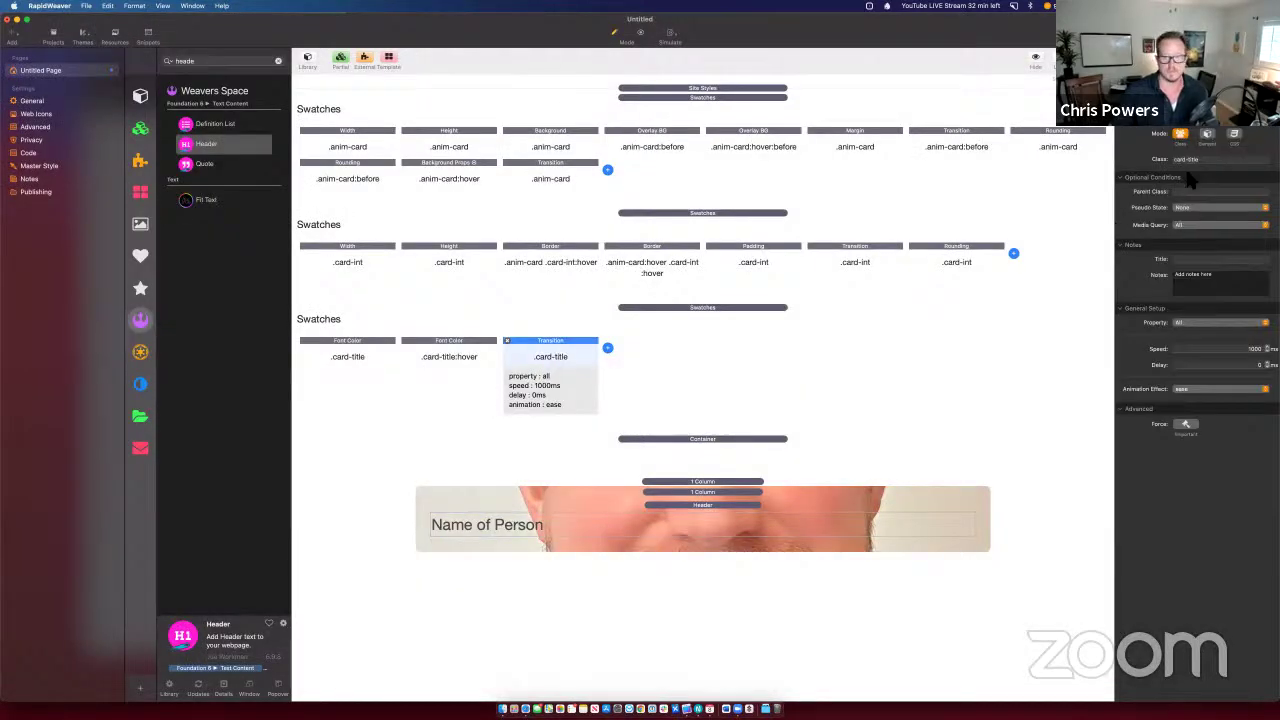
{"action": "left_click", "coordinate": [1190, 207]}
{"action": "left_click", "coordinate": [1190, 207]}
{"action": "left_click", "coordinate": [460, 352]}
{"action": "left_click", "coordinate": [1188, 205]}
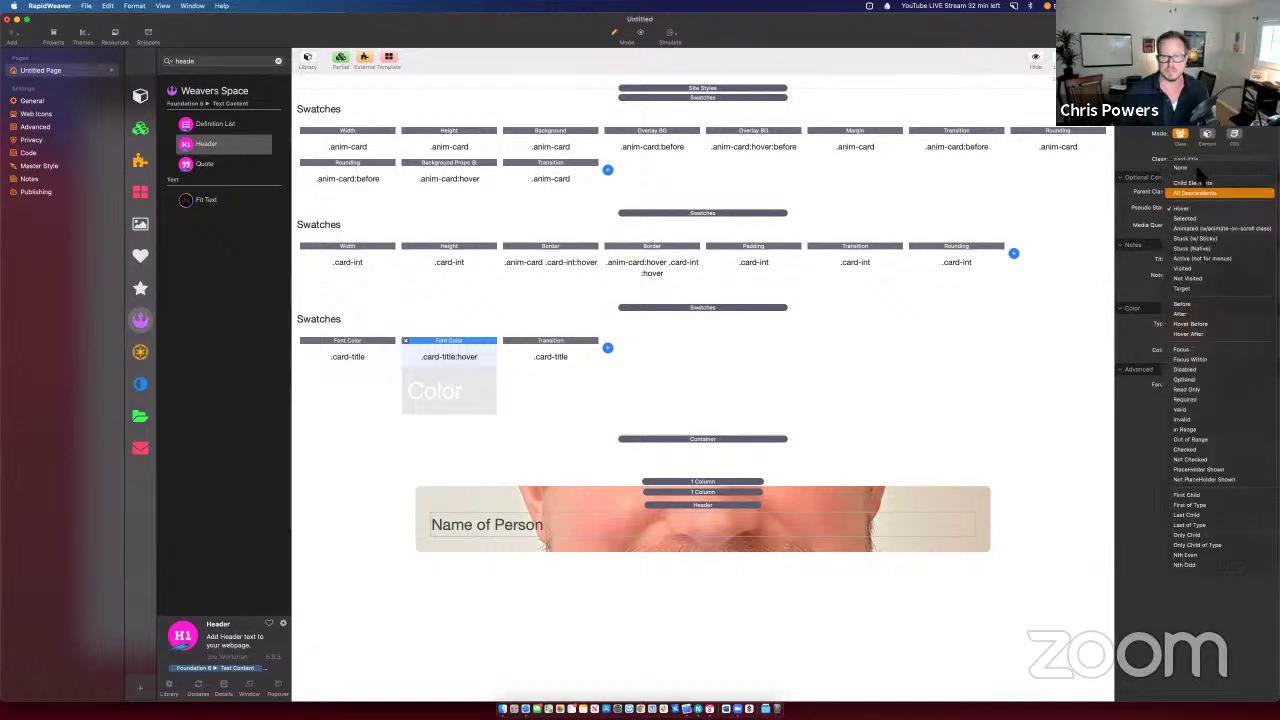
{"action": "left_click", "coordinate": [1190, 196]}
{"action": "left_click", "coordinate": [1188, 193]}
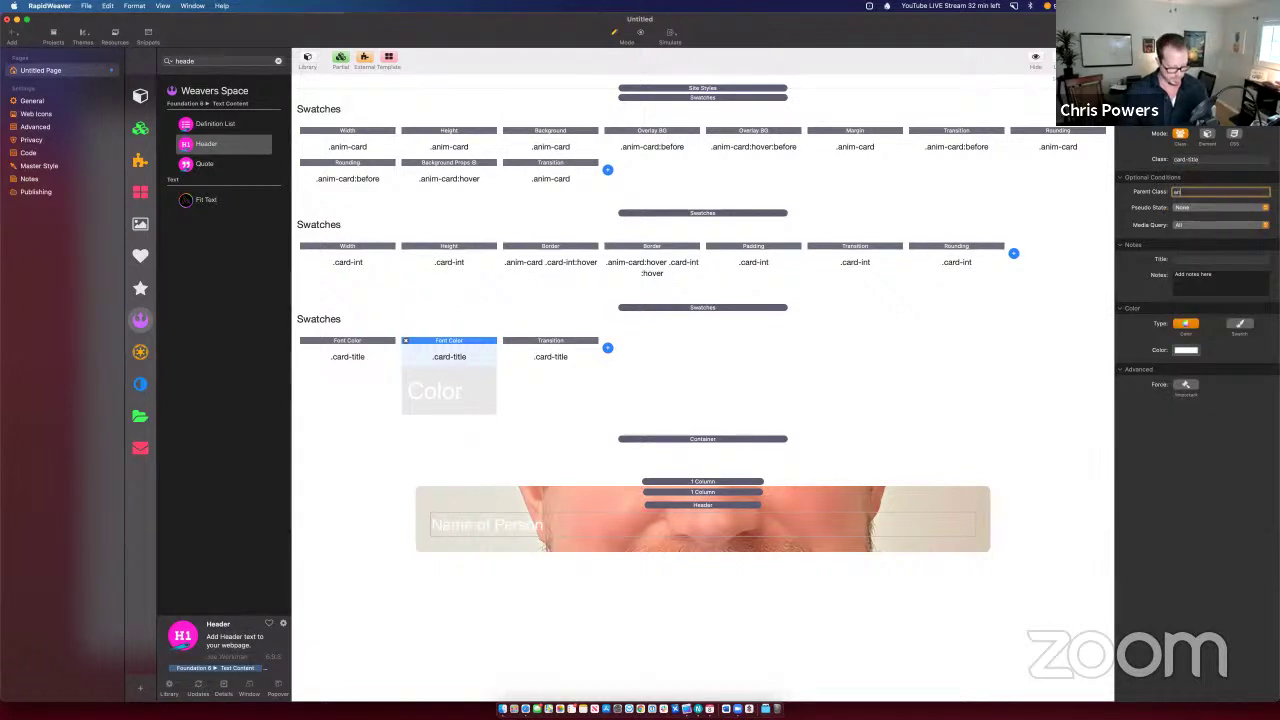
{"action": "type", "text": "anim-card"}
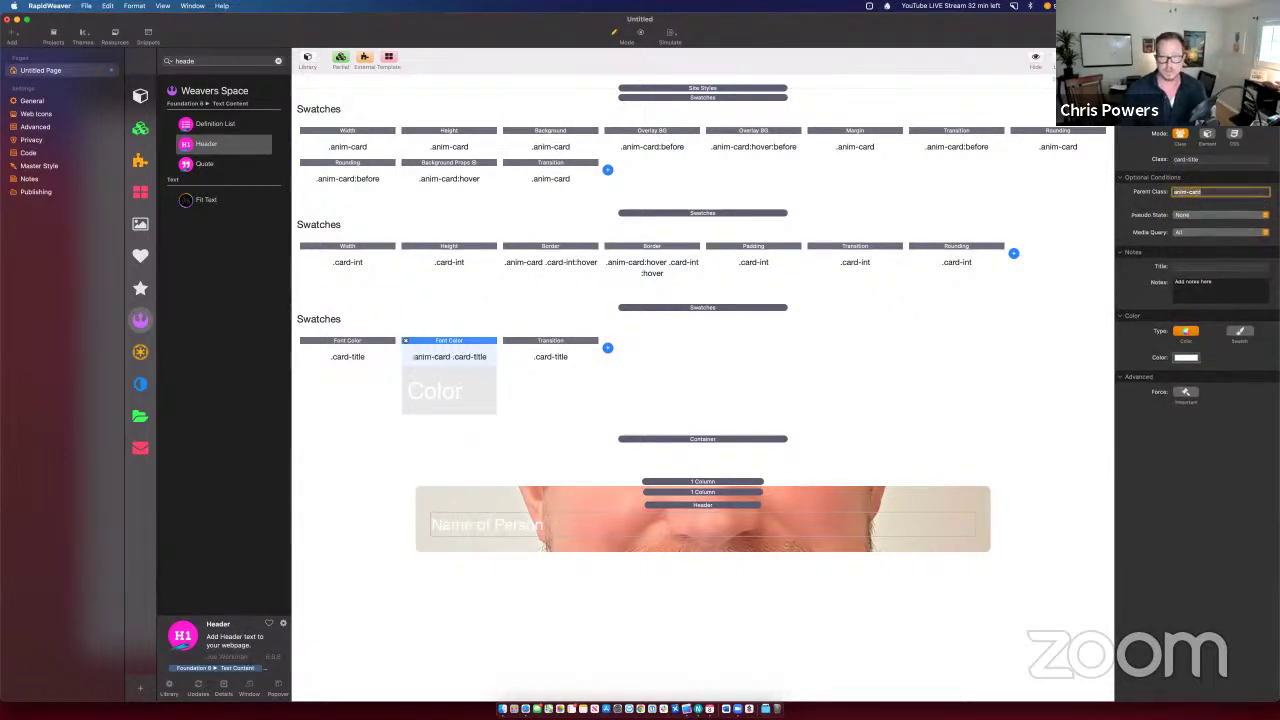
{"action": "left_click", "coordinate": [1175, 206]}
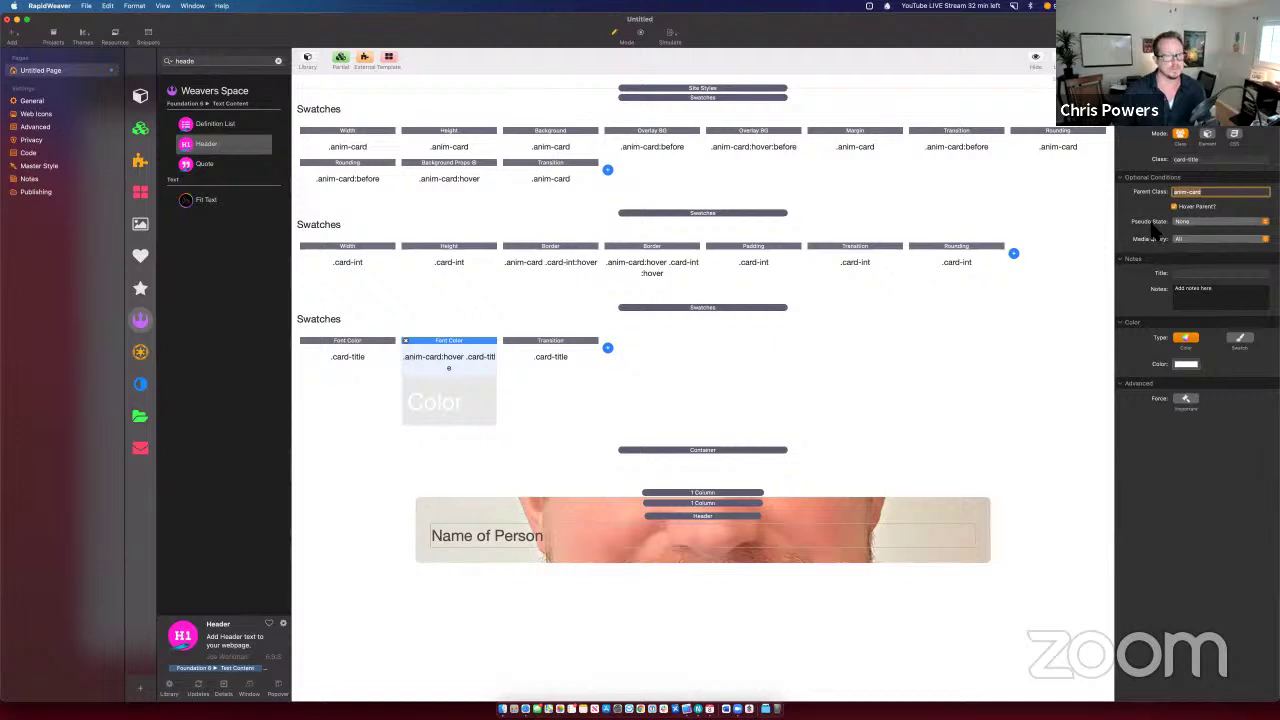
Step: Preview the page to check the title color when the whole card is hovered
{"action": "key", "text": "super+alt+p"}
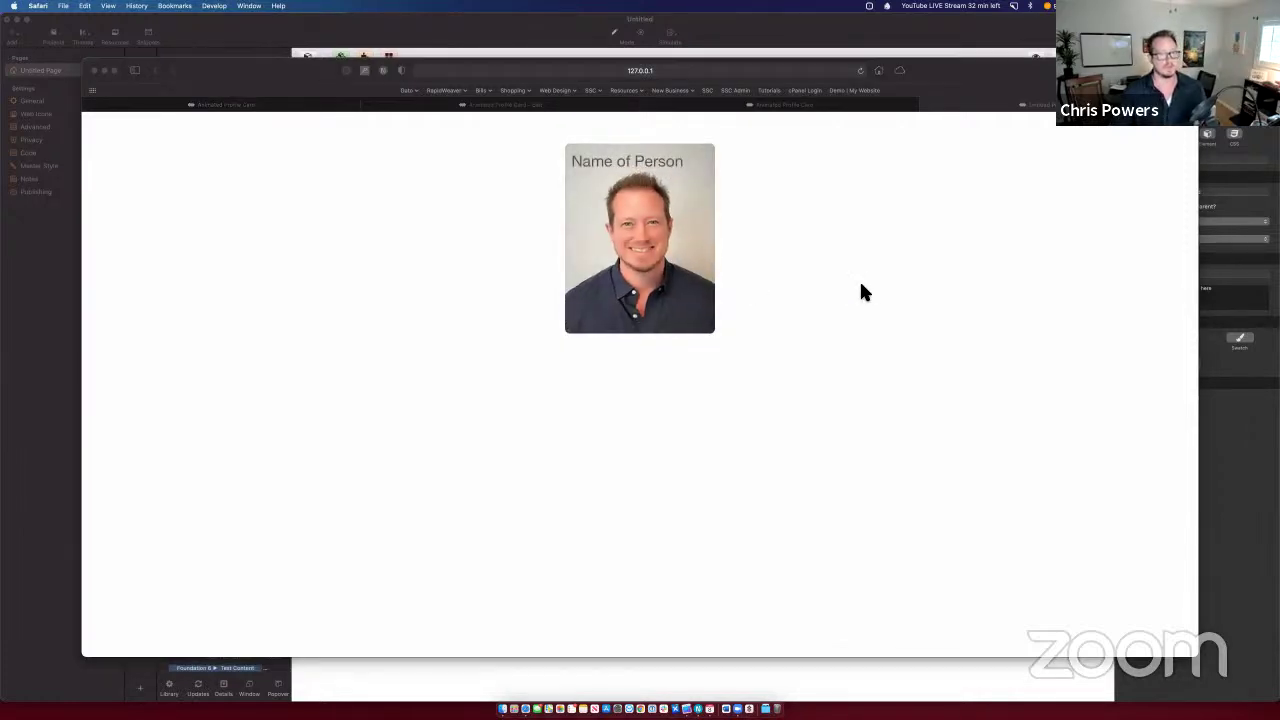
{"action": "key", "text": "super+Tab"}
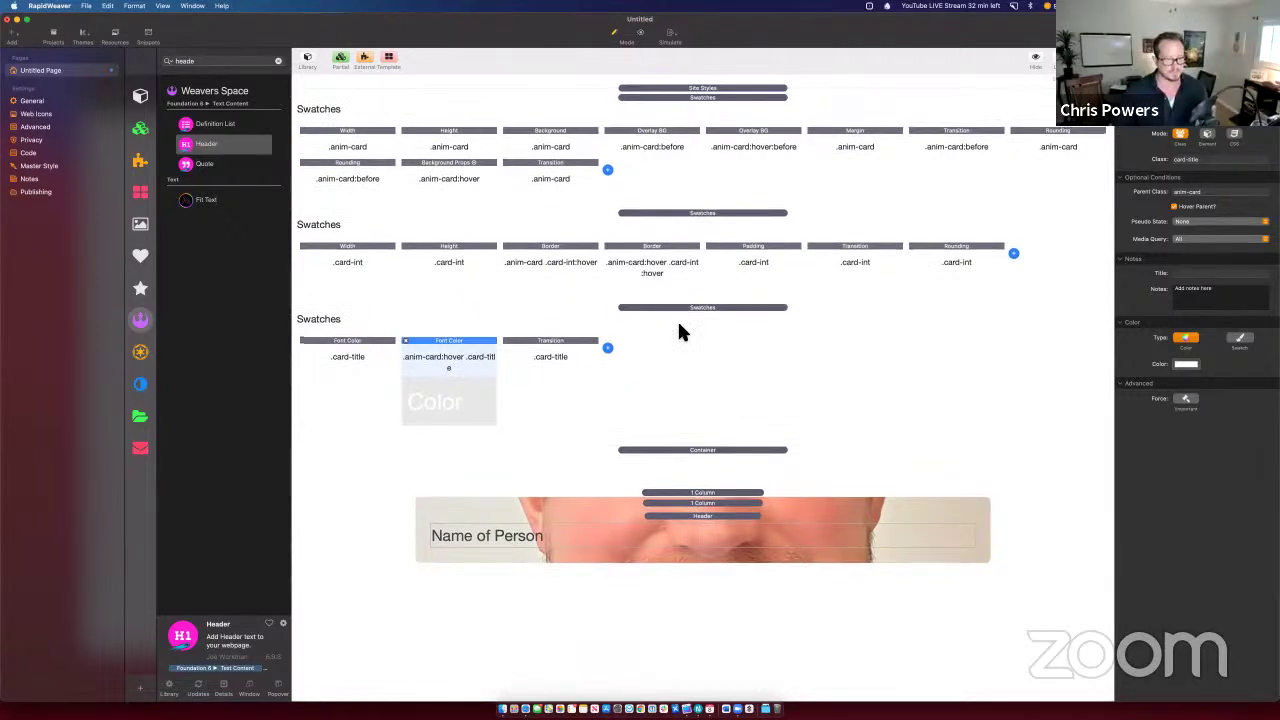
{"action": "key", "text": "super+Tab"}
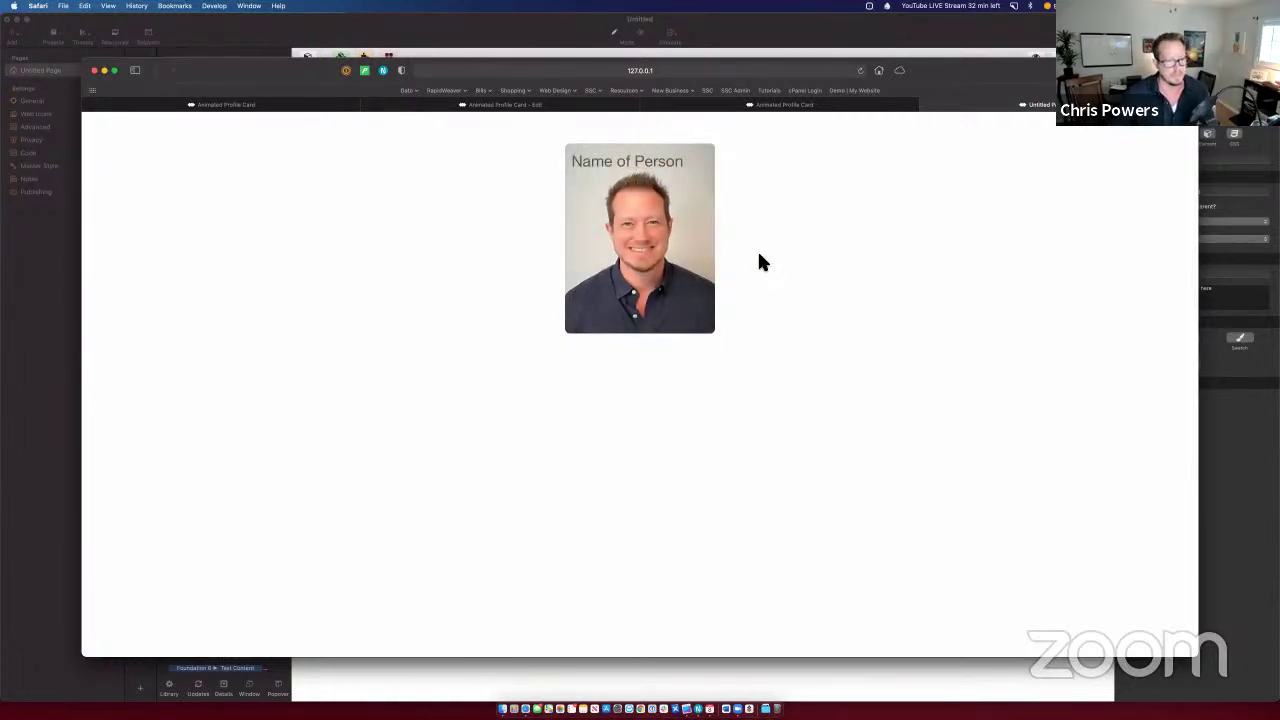
{"action": "key", "text": "super+Tab"}
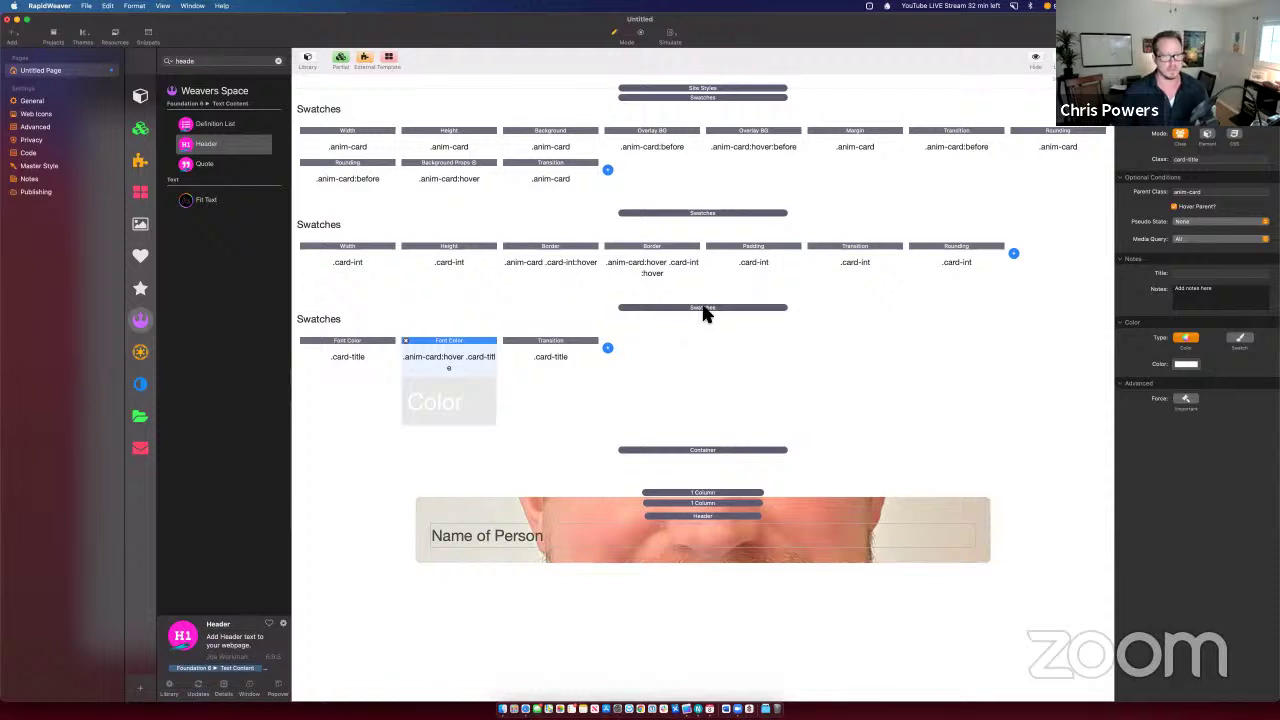
Step: Add an empty Swatches stack directly below the card-title swatches
{"action": "left_click", "coordinate": [703, 308]}
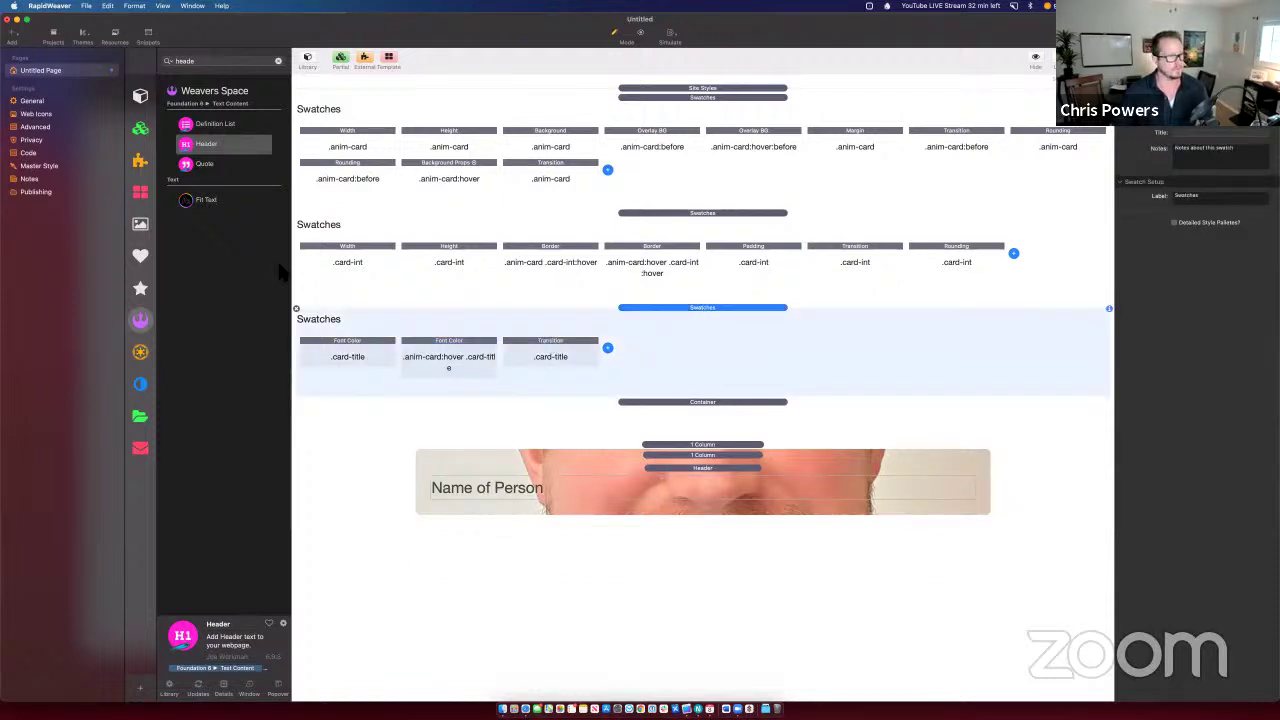
{"action": "left_click", "coordinate": [279, 61]}
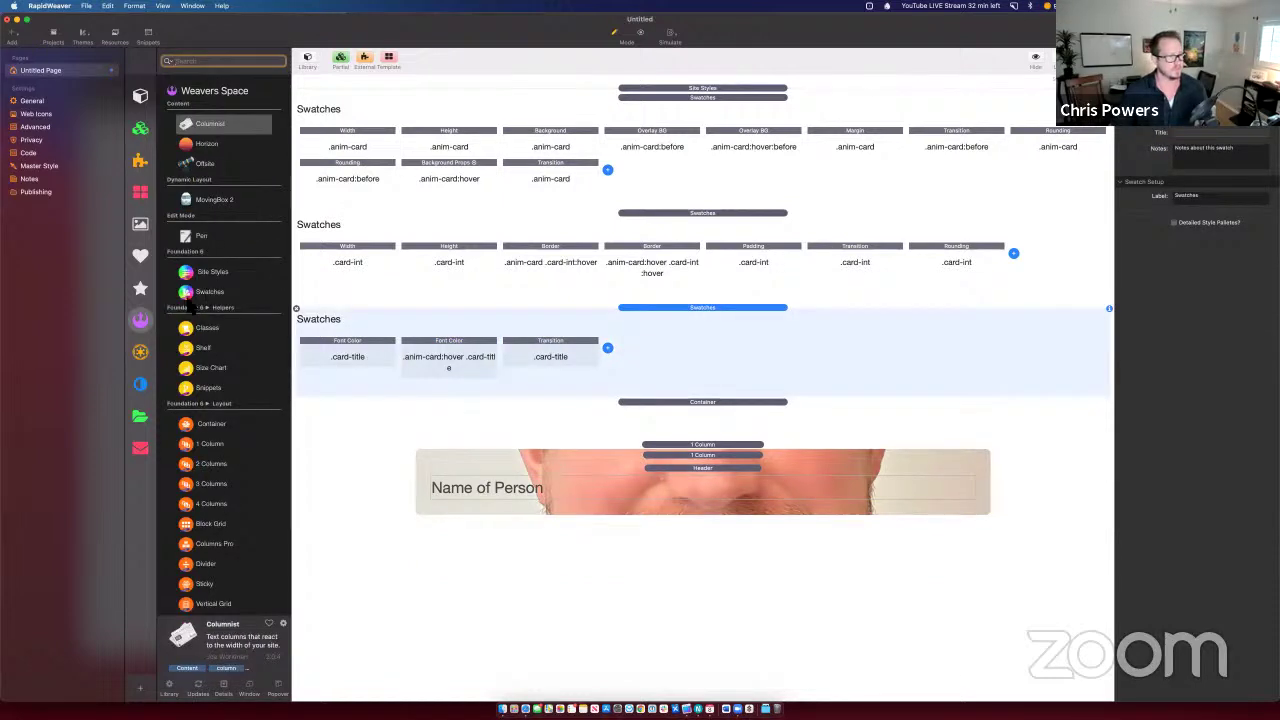
{"action": "left_click_drag", "start_coordinate": [185, 298], "coordinate": [692, 396]}
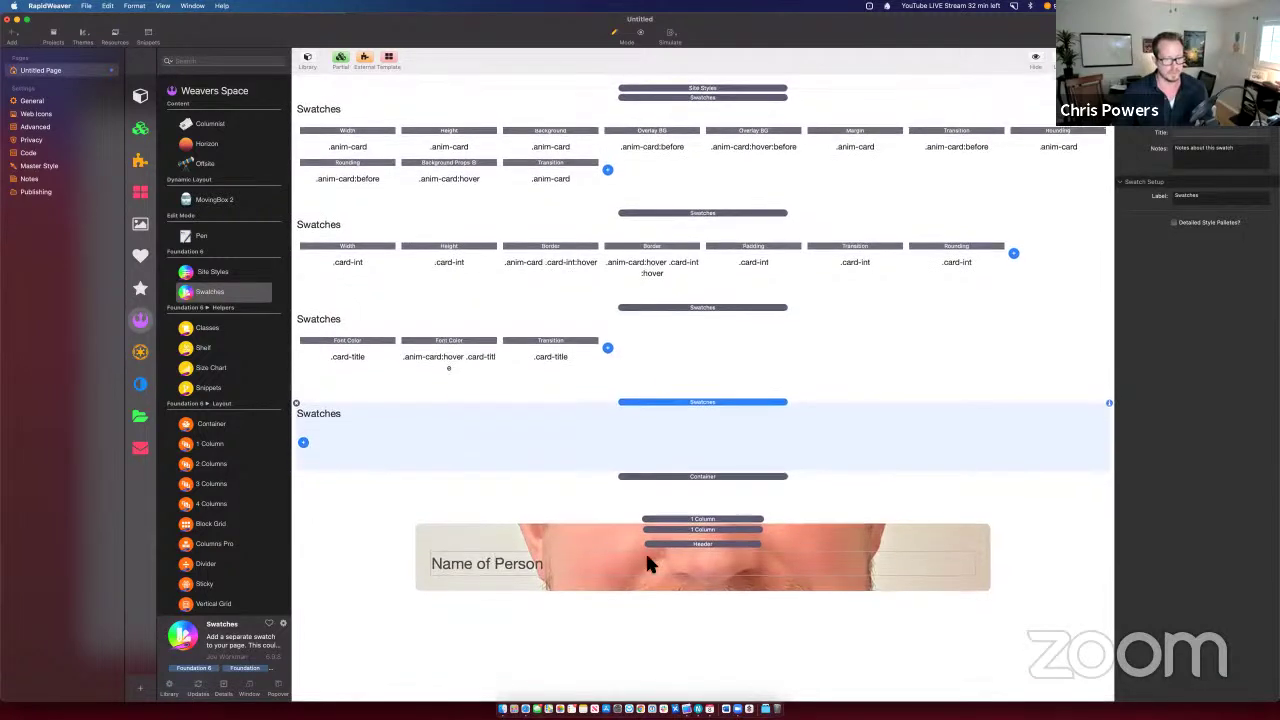
Step: Find the Menu stack in the library and place it beneath the Name of Person header
{"action": "left_click", "coordinate": [215, 61]}
{"action": "type", "text": "menu"}
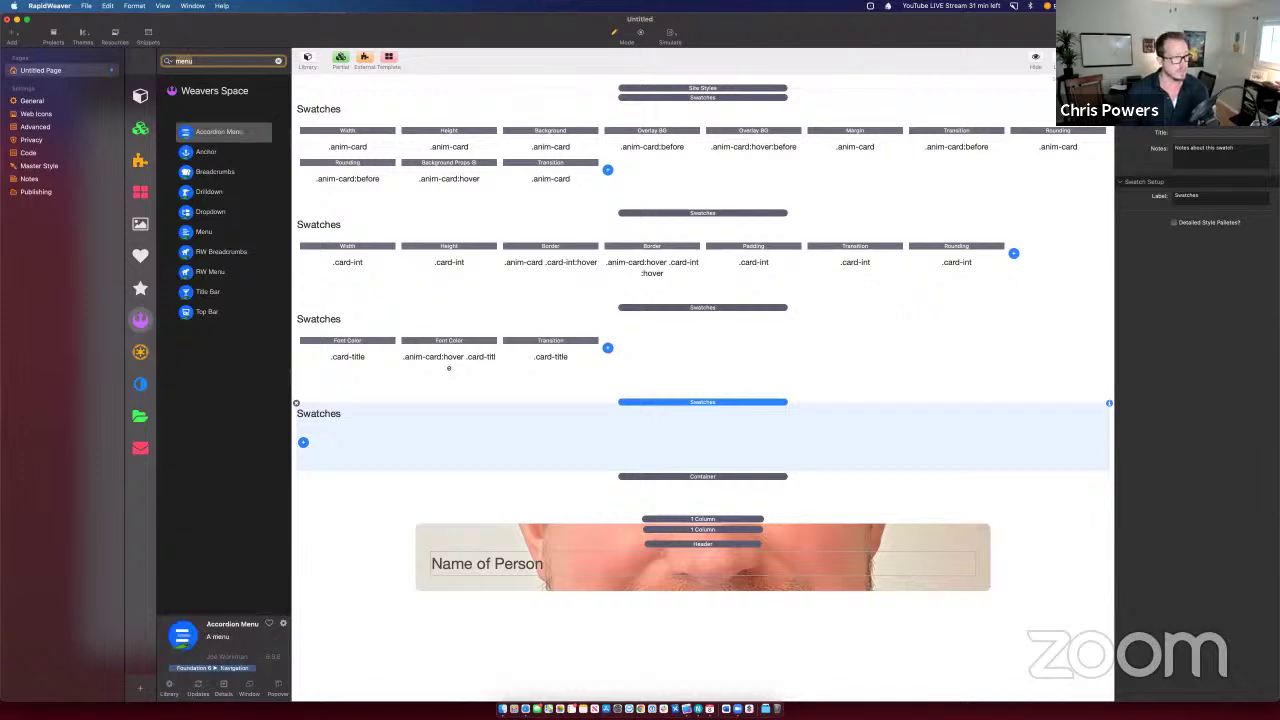
{"action": "left_click_drag", "start_coordinate": [203, 233], "coordinate": [745, 580]}
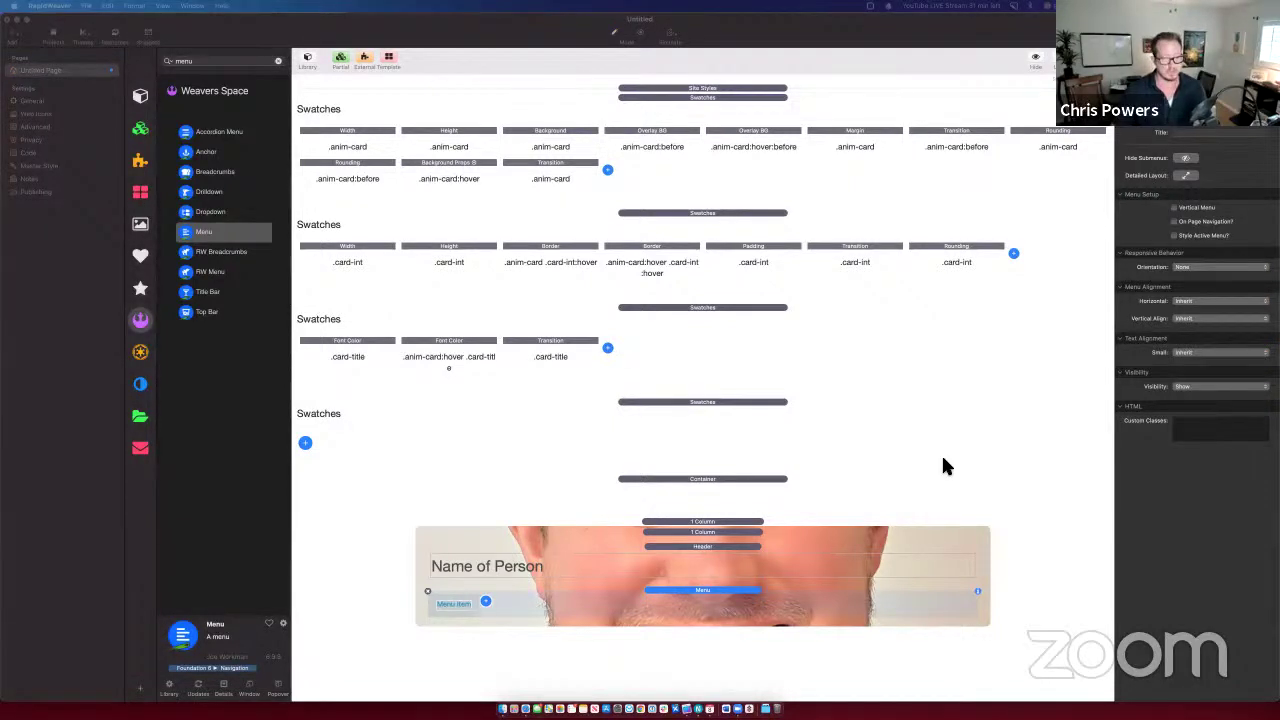
Step: Replace the placeholder menu with the copied social menu of Facebook, Twitter, Instagram and YouTube icons, and inspect the Facebook item's markup
{"action": "left_click", "coordinate": [678, 588]}
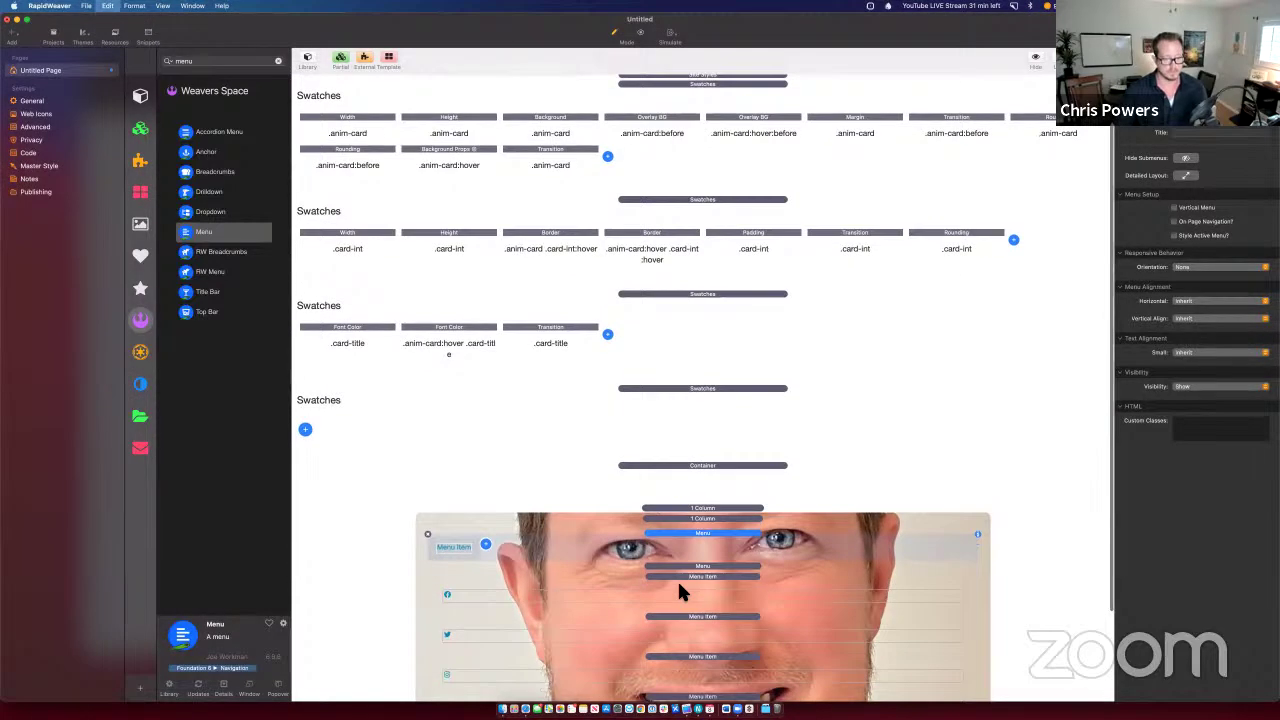
{"action": "left_click", "coordinate": [680, 592]}
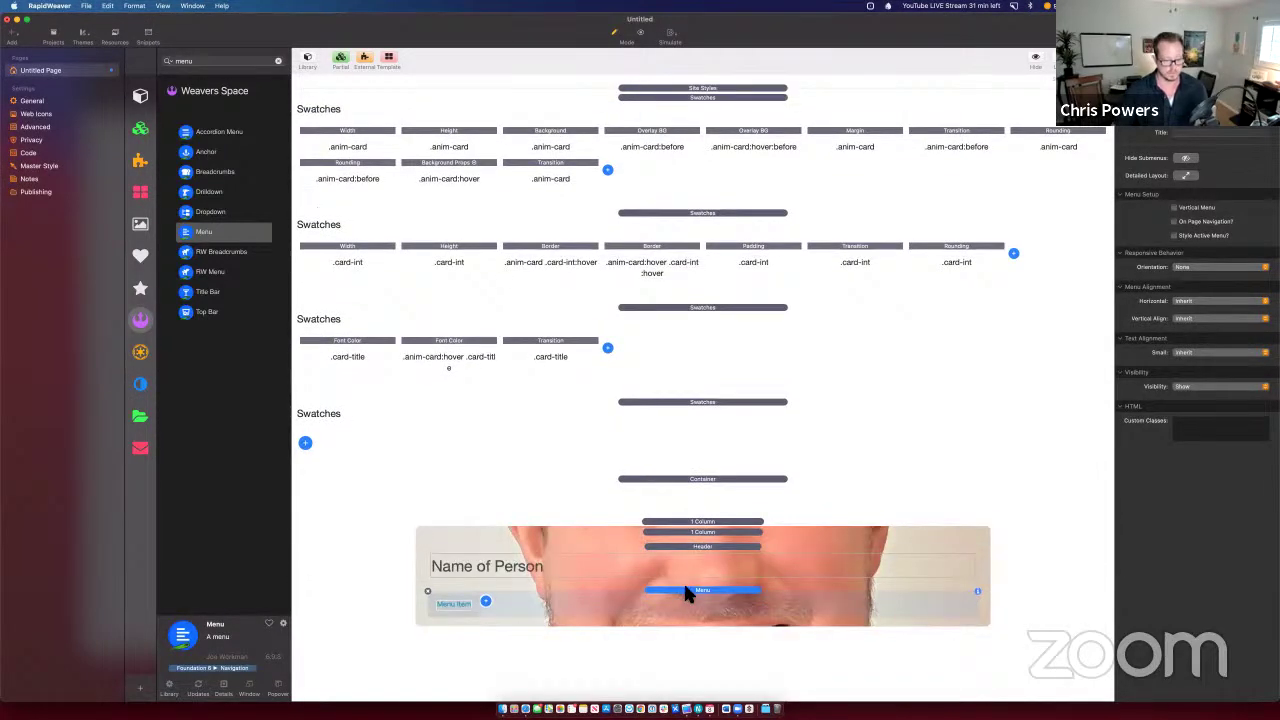
{"action": "left_click", "coordinate": [686, 593]}
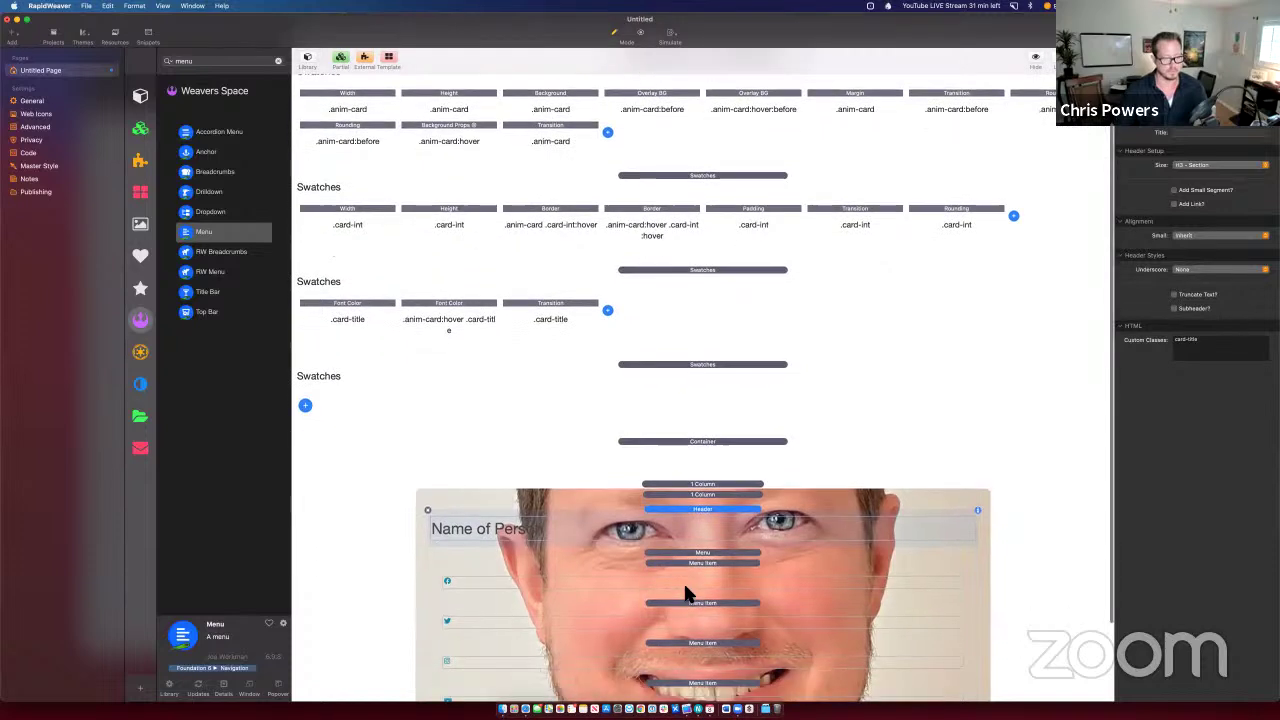
{"action": "scroll", "coordinate": [686, 593], "scroll_direction": "down", "scroll_amount": 2}
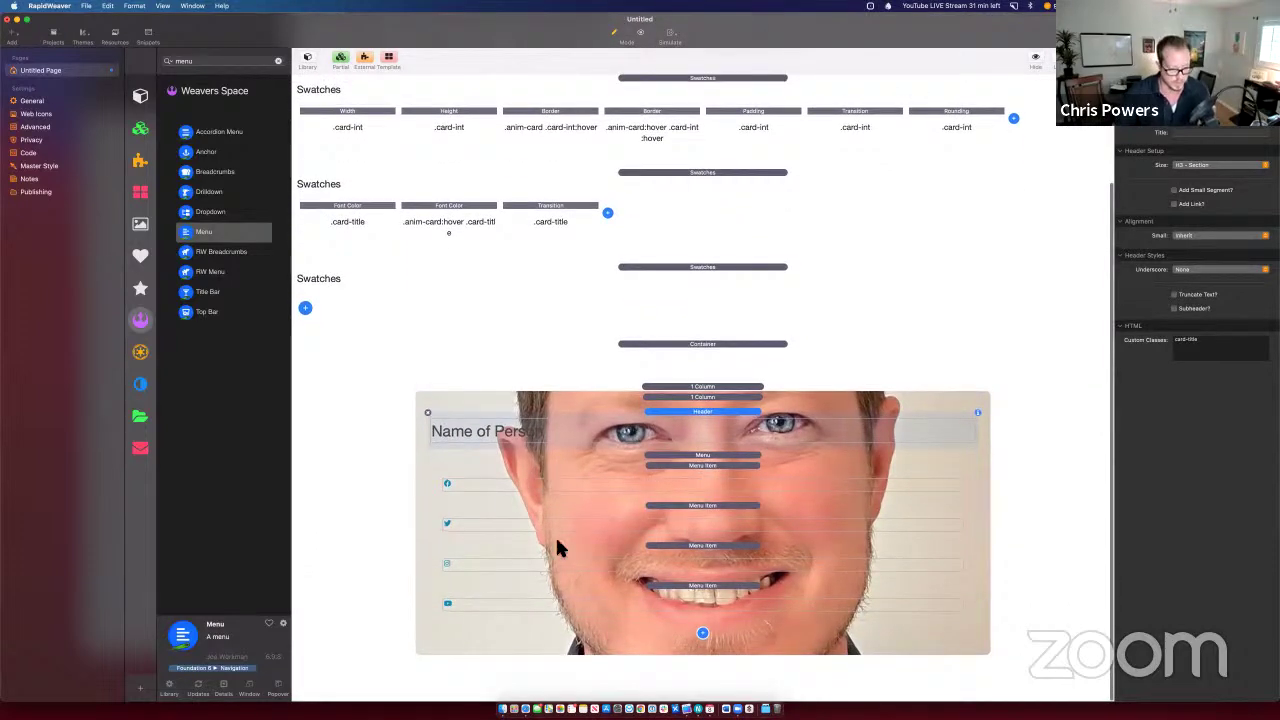
{"action": "double_click", "coordinate": [470, 486]}
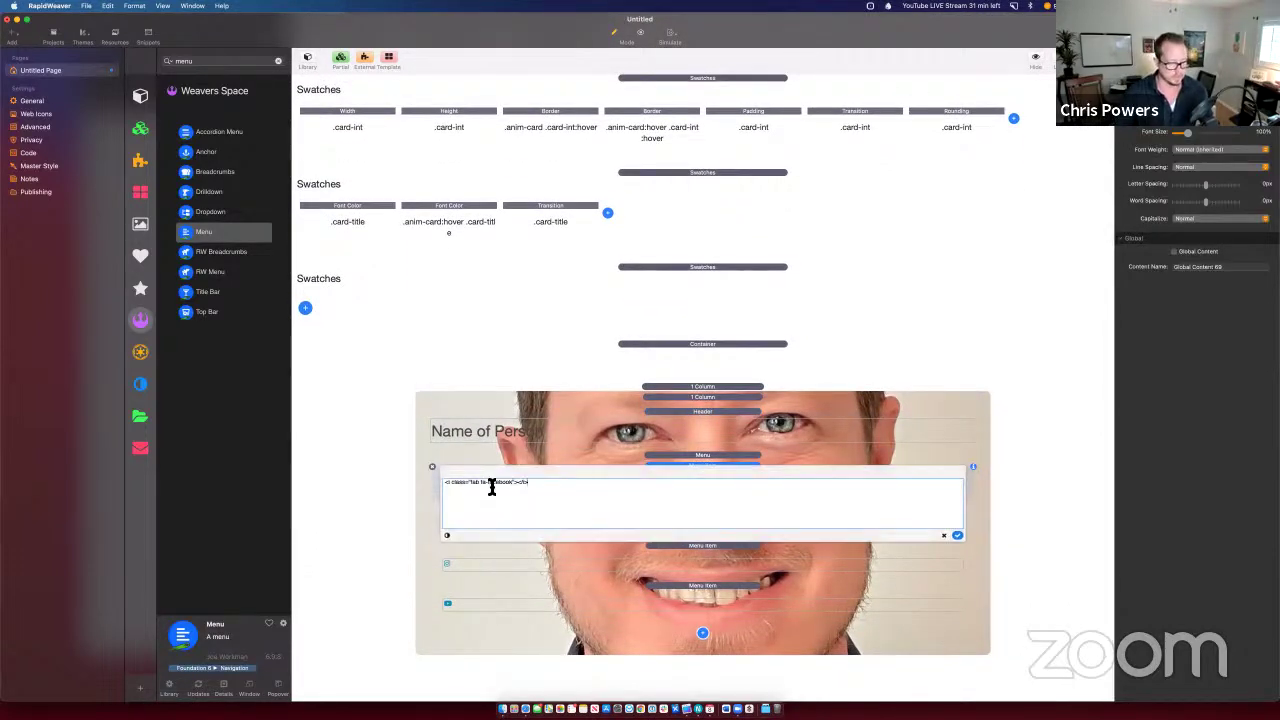
{"action": "left_click", "coordinate": [633, 487]}
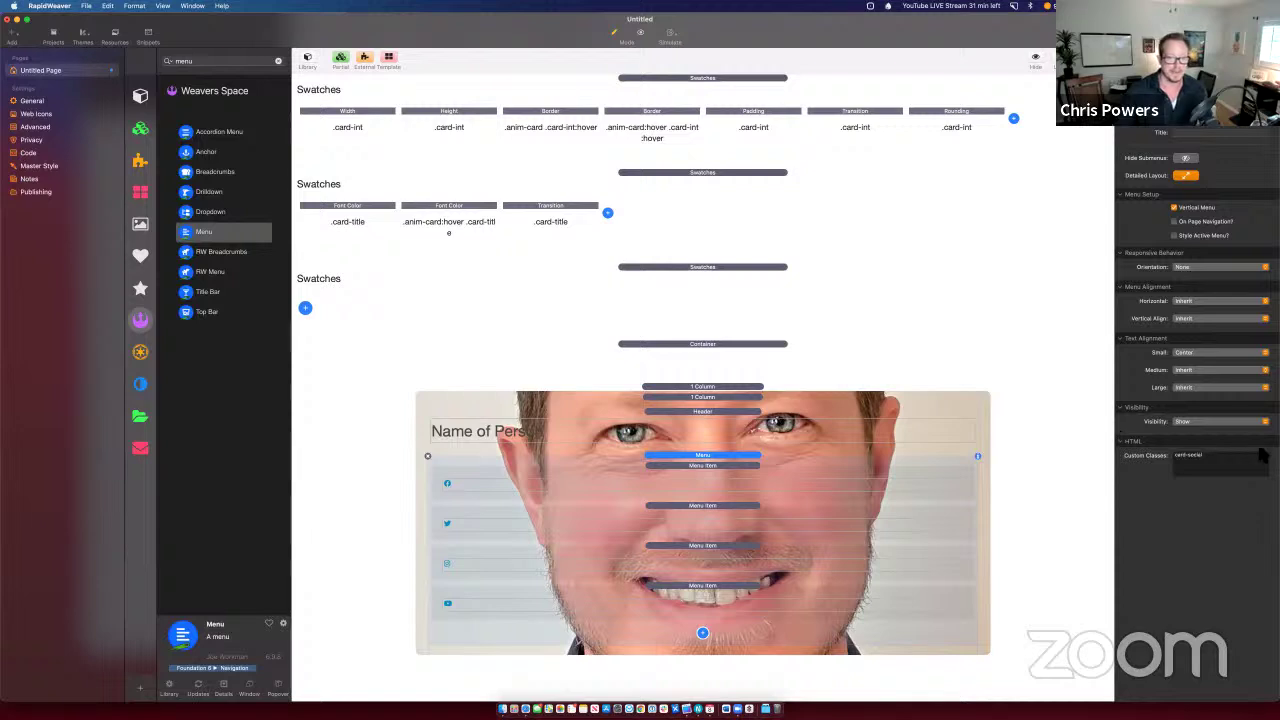
Step: Preview the page to see the social icons on the profile card
{"action": "left_click", "coordinate": [305, 307]}
{"action": "scroll", "coordinate": [343, 525], "scroll_direction": "down", "scroll_amount": 5}
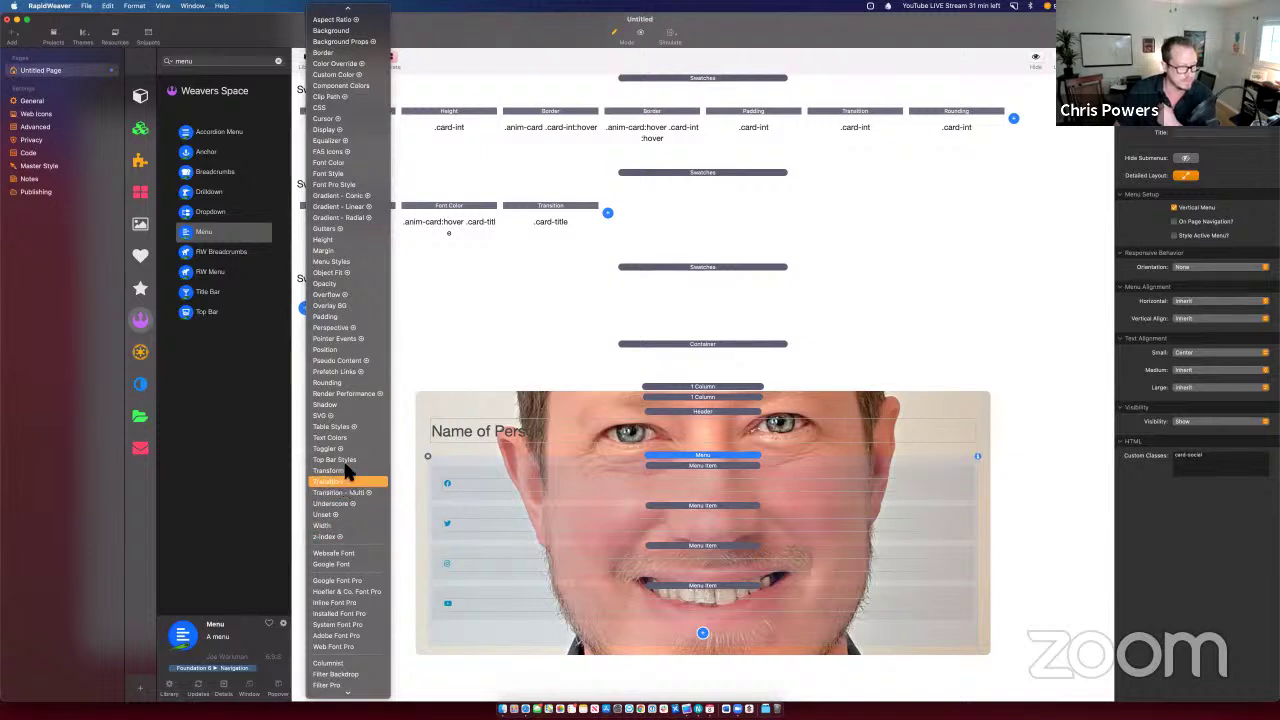
{"action": "key", "text": "super+shift+p"}
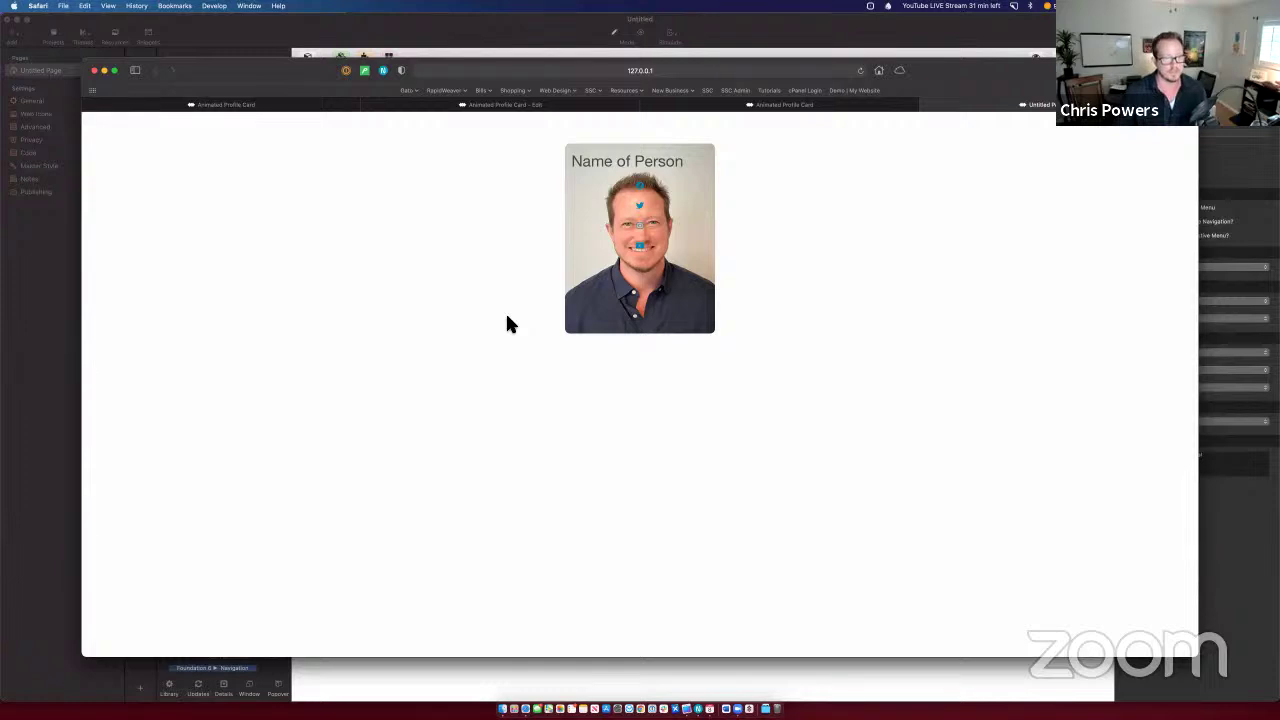
{"action": "key", "text": "super+Tab"}
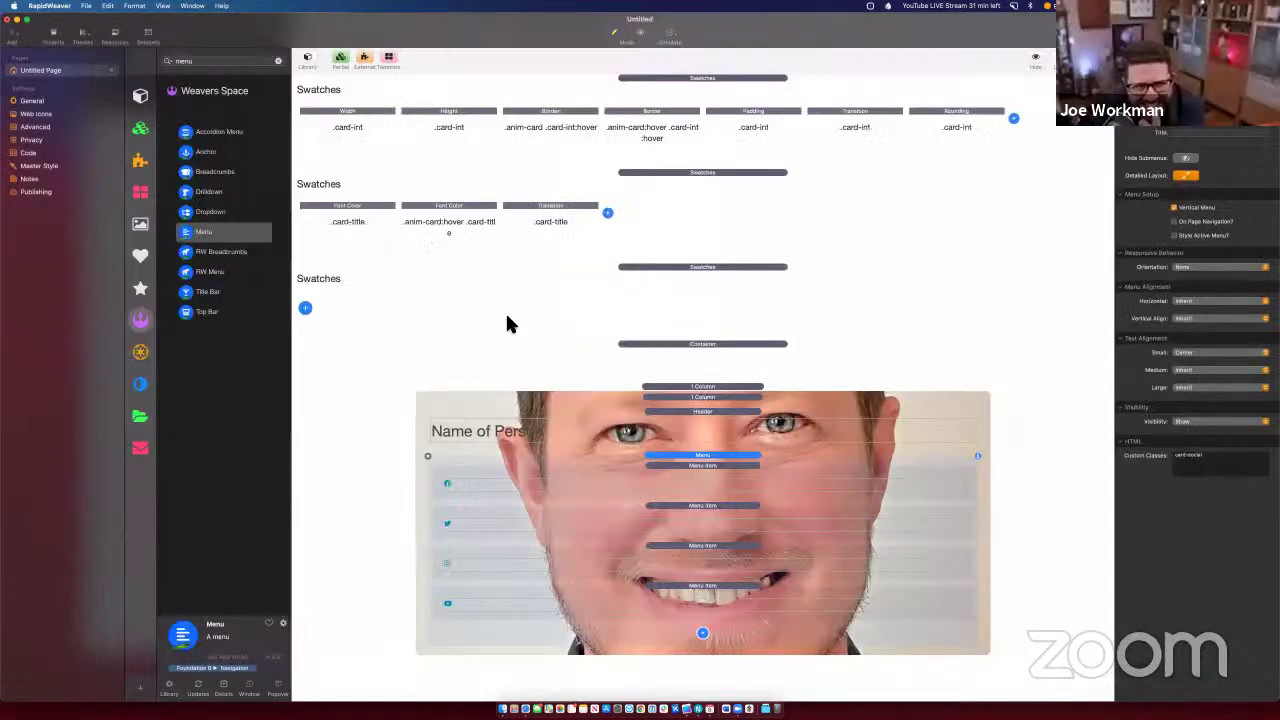
Step: Add a Menu Styles swatch to the empty Swatches stack
{"action": "left_click", "coordinate": [305, 307]}
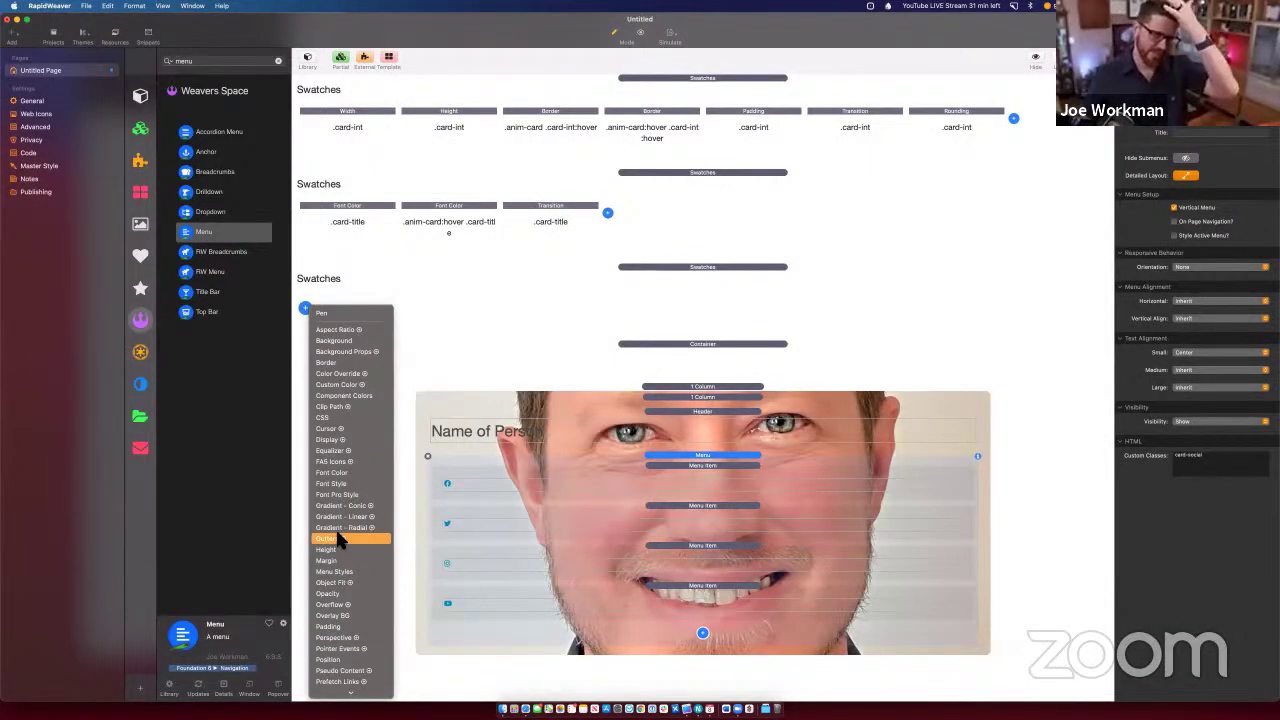
{"action": "scroll", "coordinate": [337, 538], "scroll_direction": "down", "scroll_amount": 3}
{"action": "scroll", "coordinate": [337, 540], "scroll_direction": "down", "scroll_amount": 3}
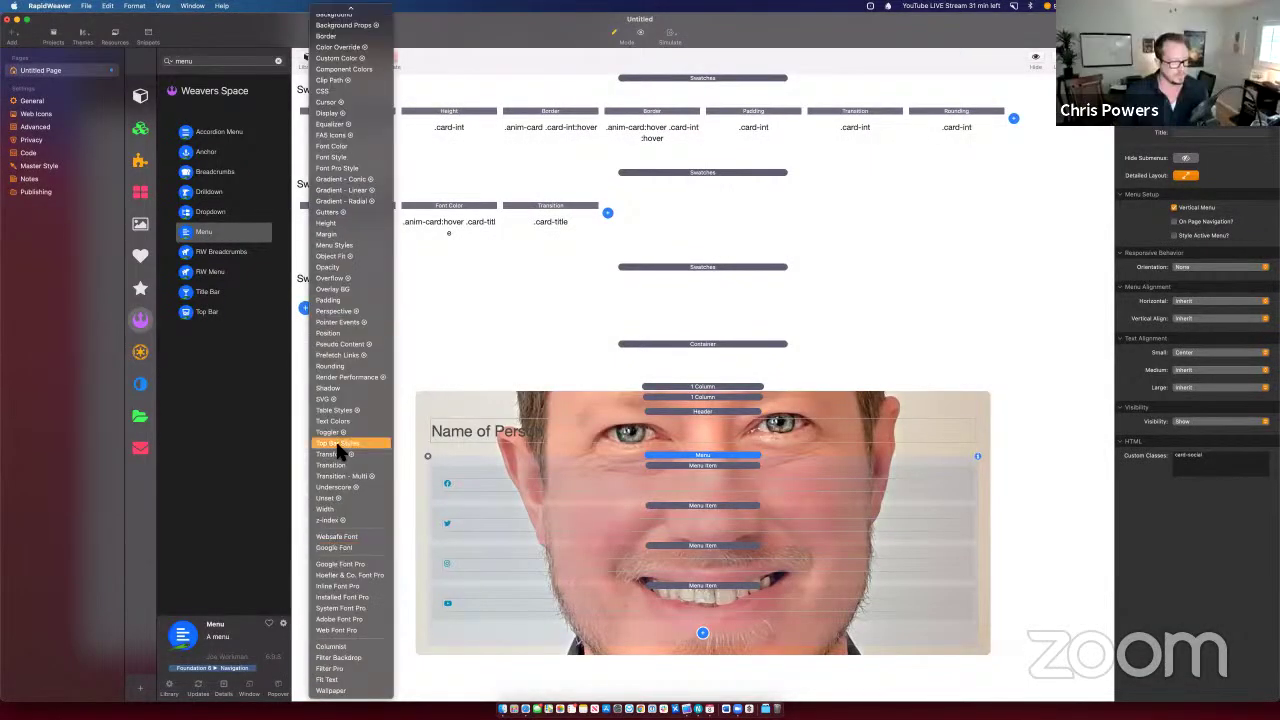
{"action": "left_click", "coordinate": [343, 246]}
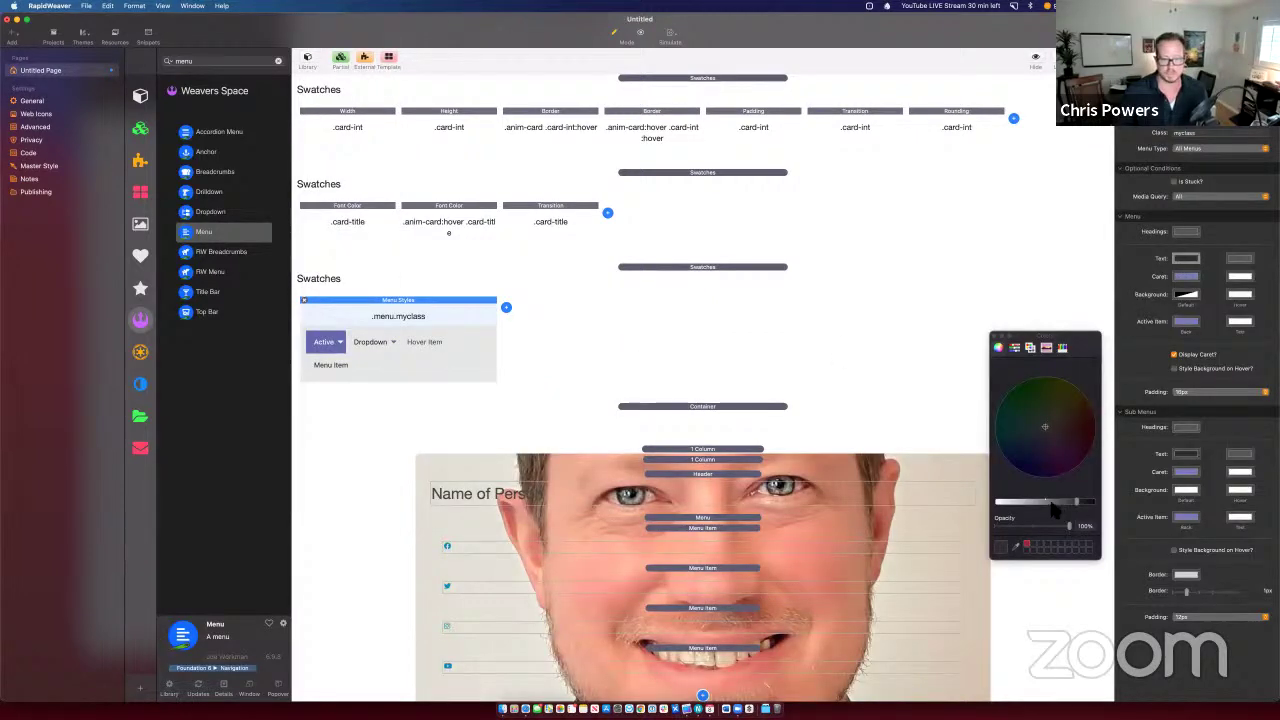
Step: Set the Menu Styles default text color to white and the hover text color to white at 80% opacity
{"action": "left_click_drag", "start_coordinate": [1066, 502], "coordinate": [935, 498]}
{"action": "left_click", "coordinate": [1240, 258]}
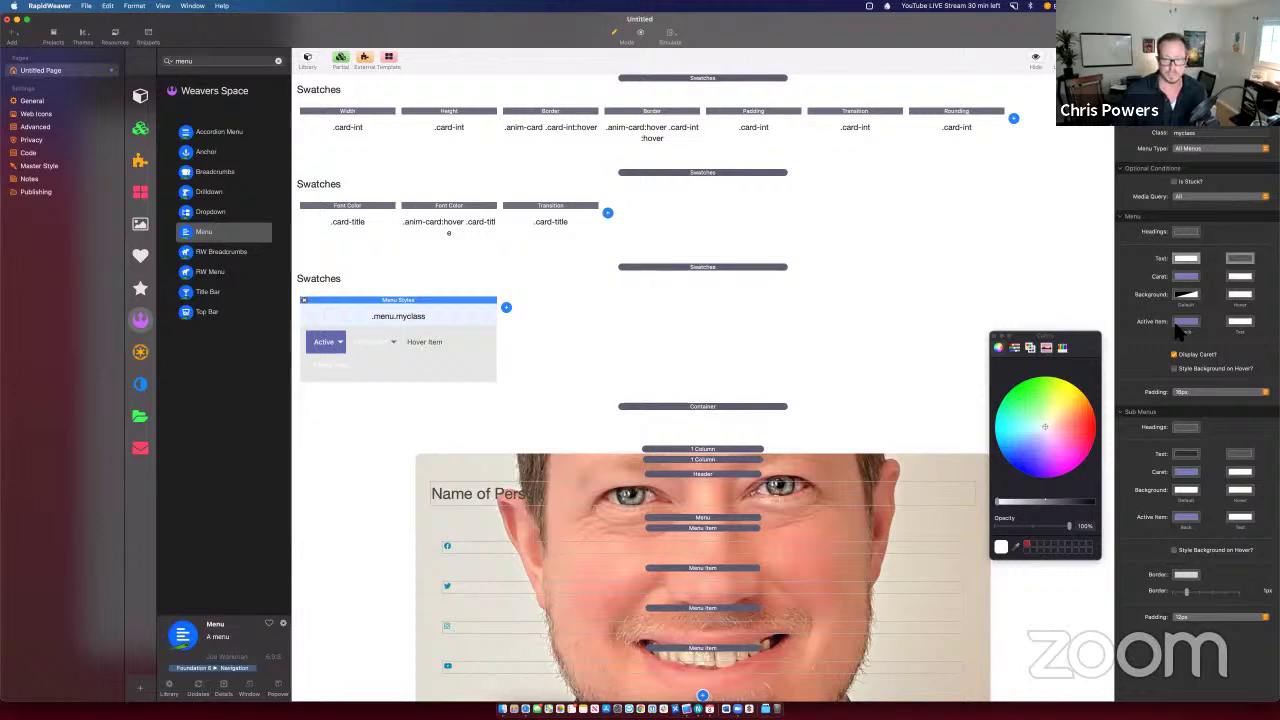
{"action": "left_click_drag", "start_coordinate": [1048, 505], "coordinate": [930, 508]}
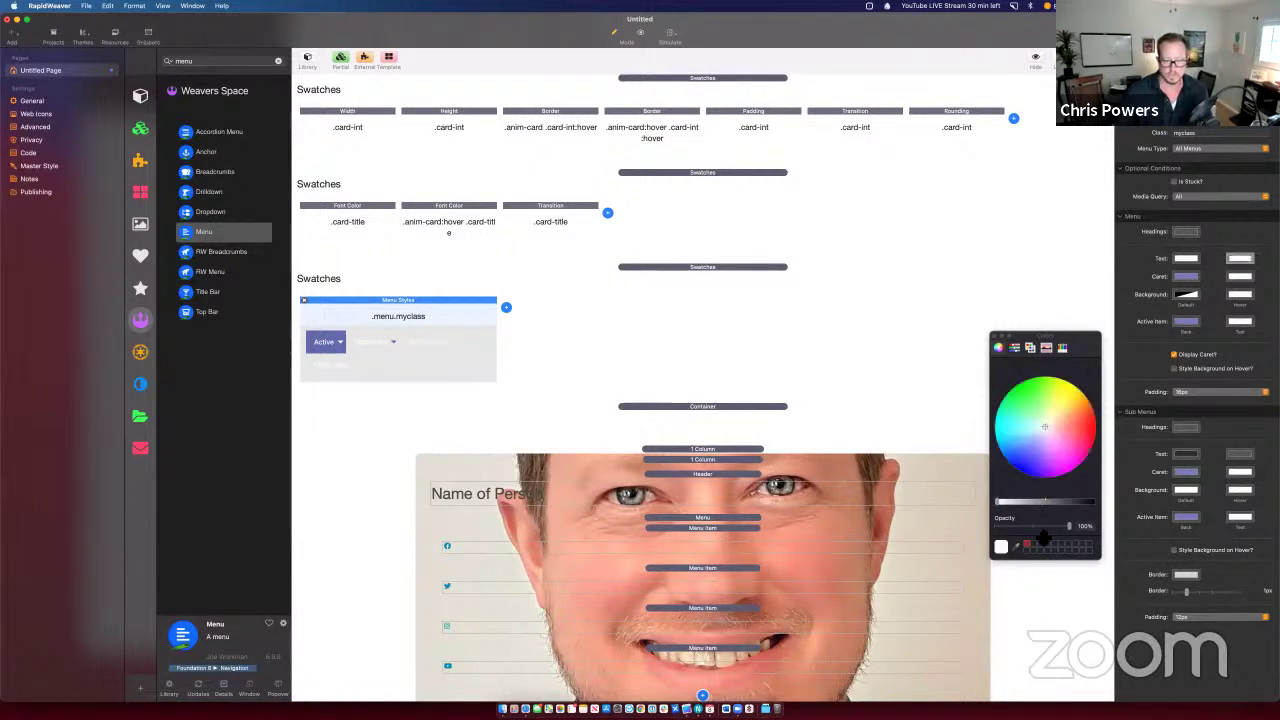
{"action": "left_click", "coordinate": [1082, 526]}
{"action": "type", "text": "80"}
{"action": "key", "text": "Return"}
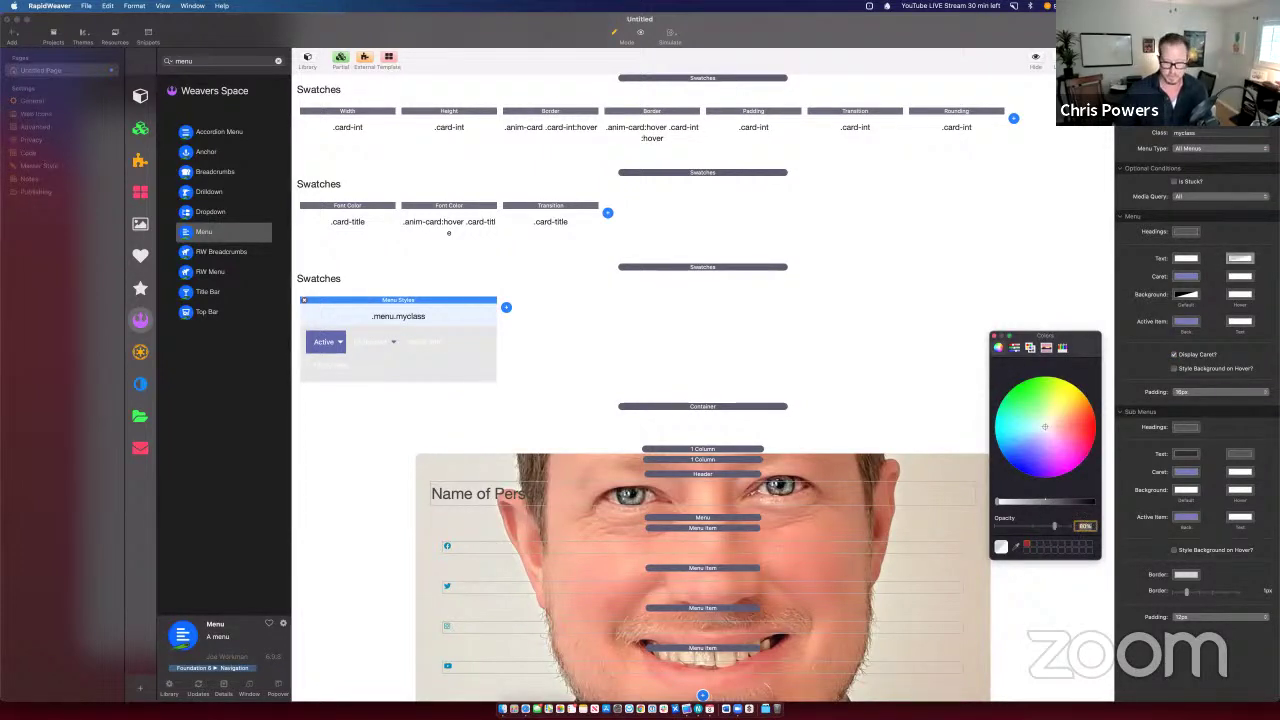
Step: Preview the page, and set the Menu Styles swatch's class to card-social
{"action": "key", "text": "super+shift+p"}
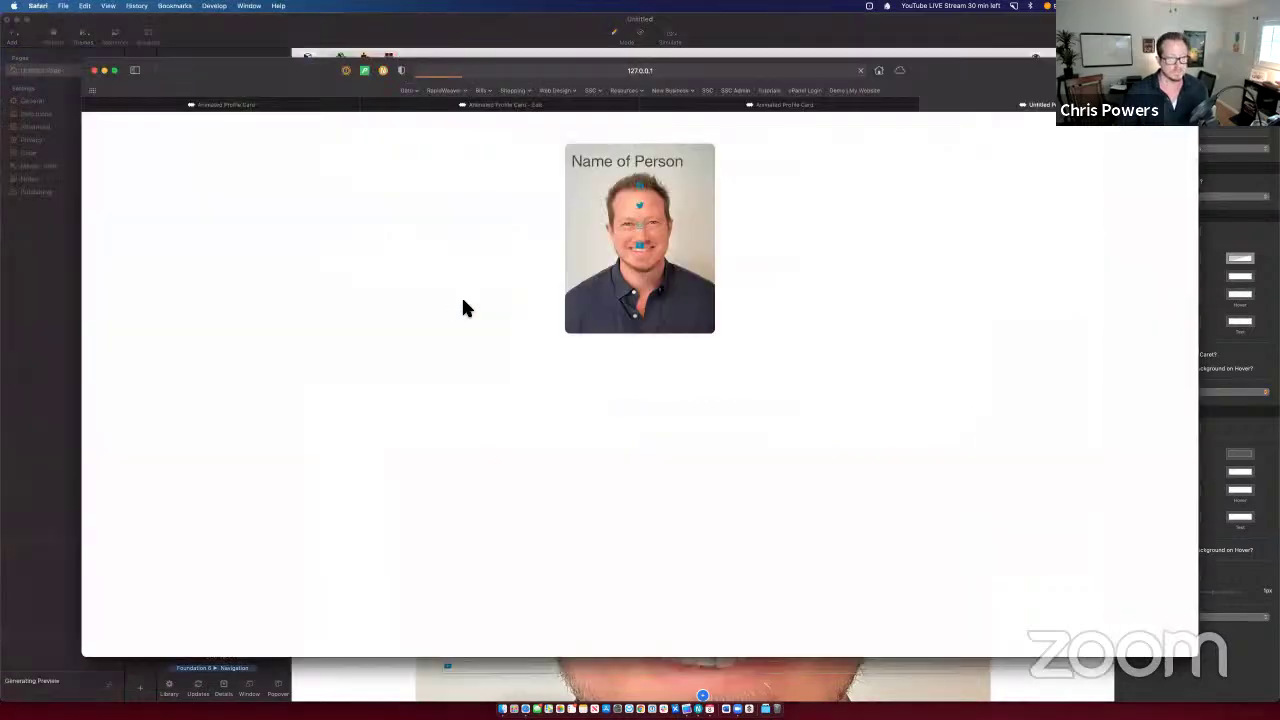
{"action": "left_click", "coordinate": [1206, 167]}
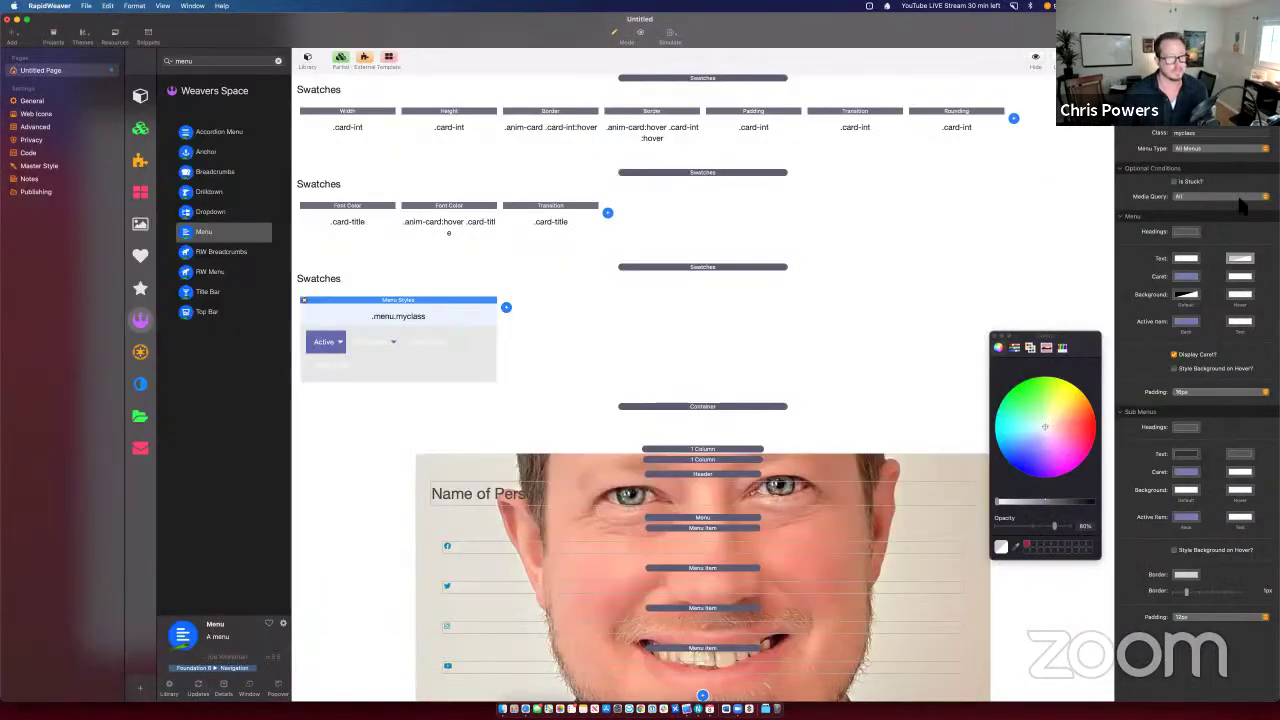
{"action": "left_click", "coordinate": [1200, 134]}
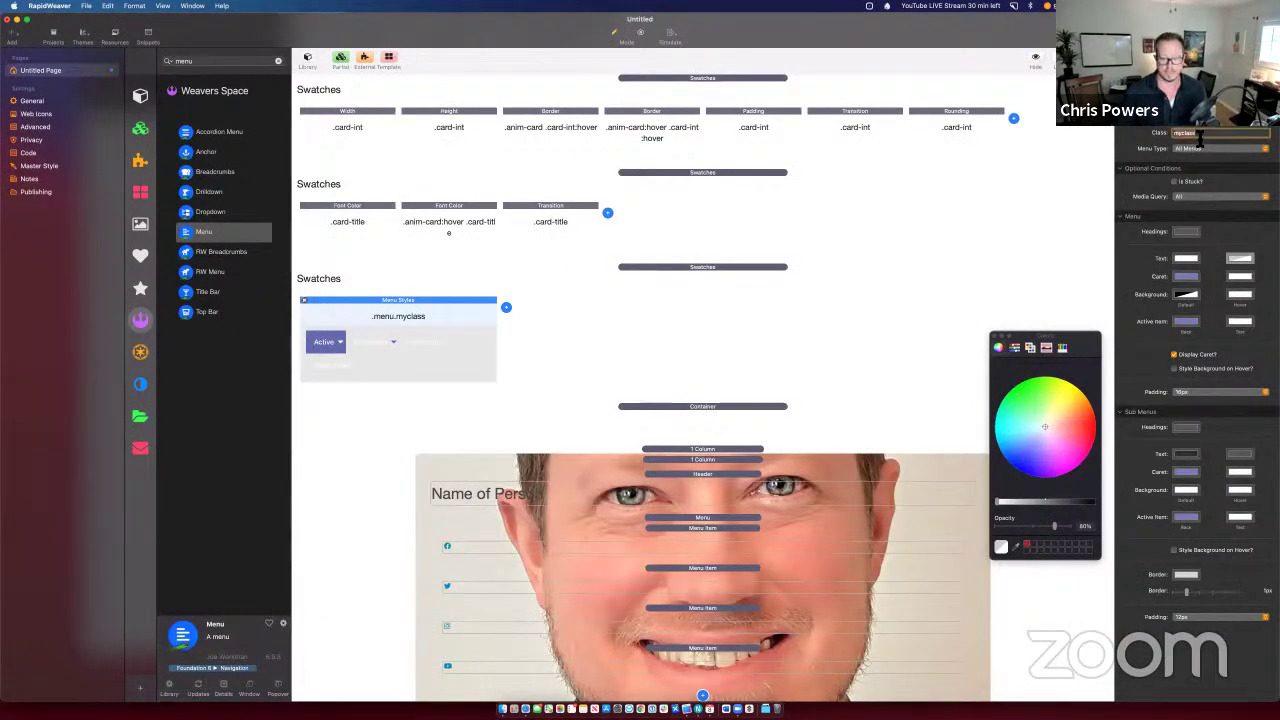
{"action": "type", "text": "card-social"}
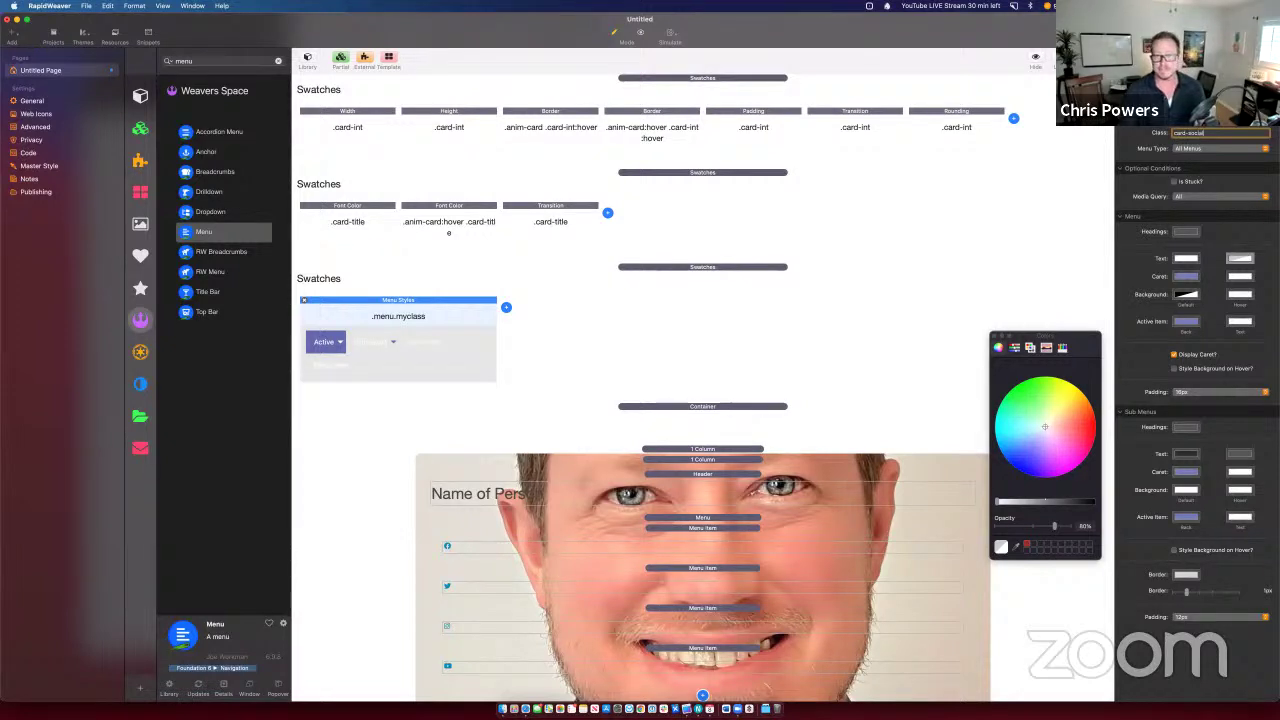
{"action": "key", "text": "Return"}
Step: Reload the page preview in Safari to check the social icons' new colors
{"action": "key", "text": "super+Tab"}
{"action": "key", "text": "super+r"}
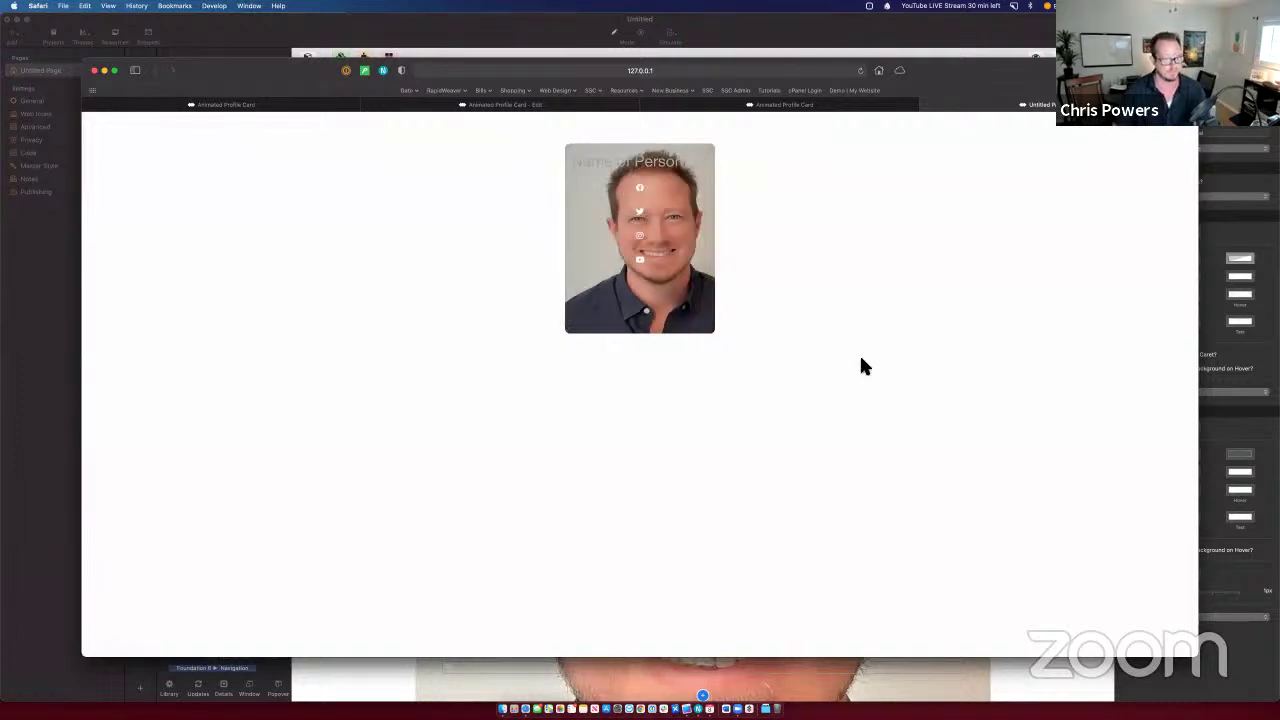
{"action": "key", "text": "super+Tab"}
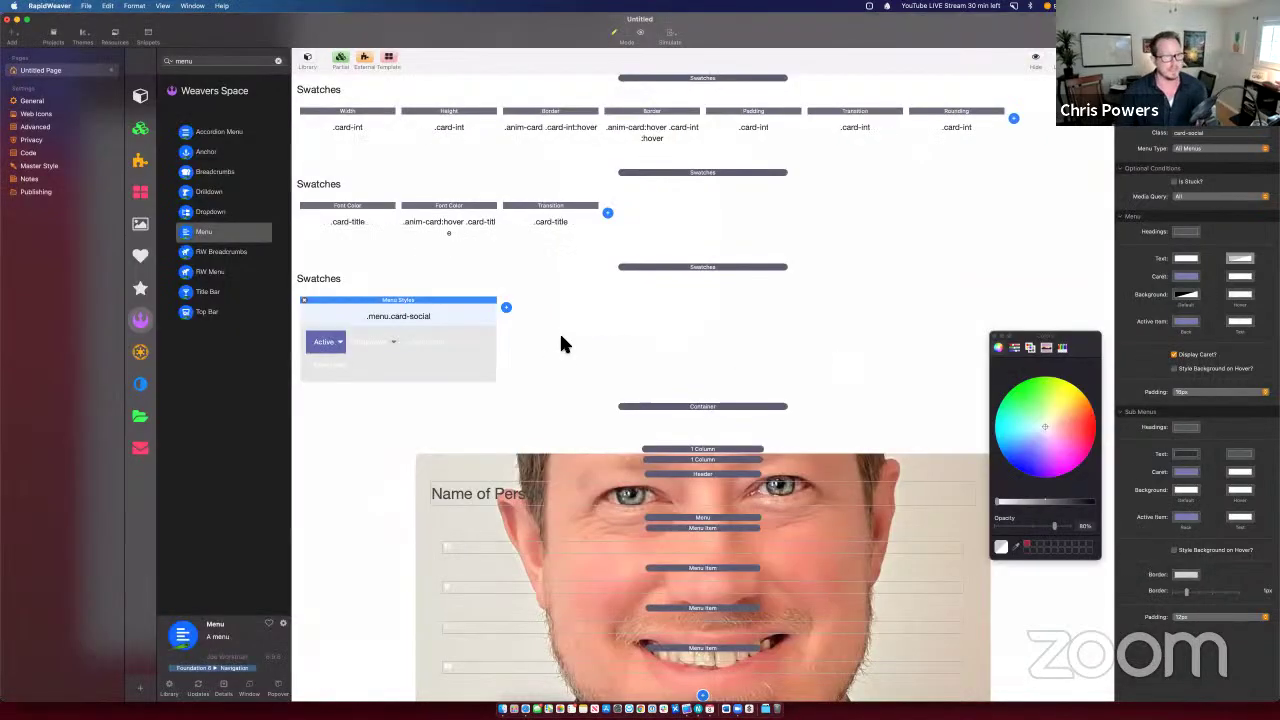
Step: Add an Opacity swatch for class card-social set to 0.00, and duplicate it with the copy's opacity at 1.00
{"action": "left_click", "coordinate": [507, 307]}
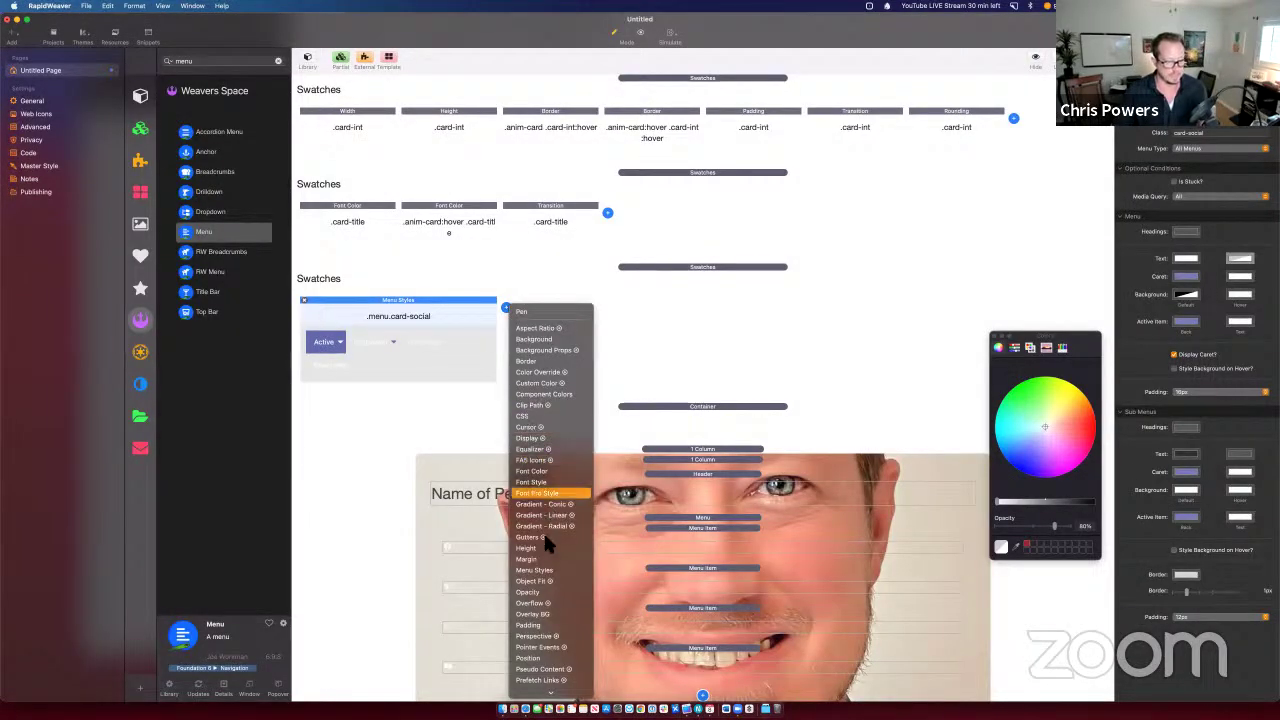
{"action": "left_click", "coordinate": [538, 592]}
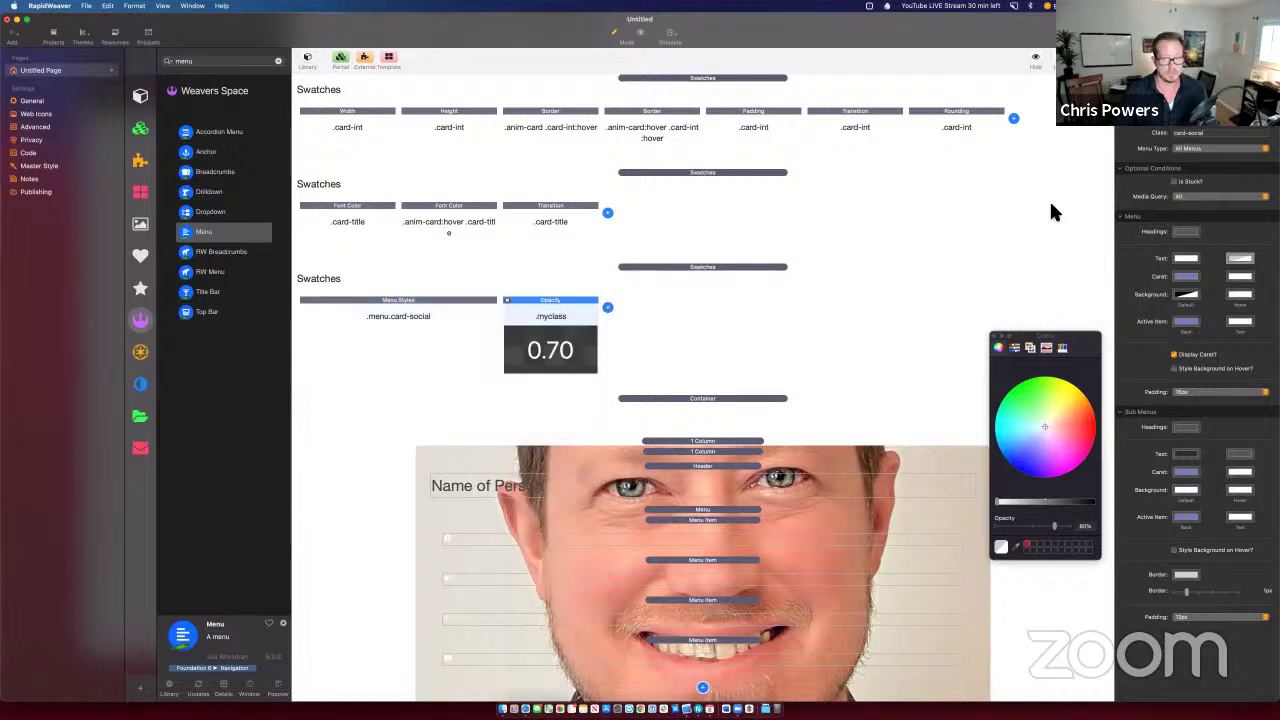
{"action": "left_click", "coordinate": [1185, 159]}
{"action": "type", "text": "card"}
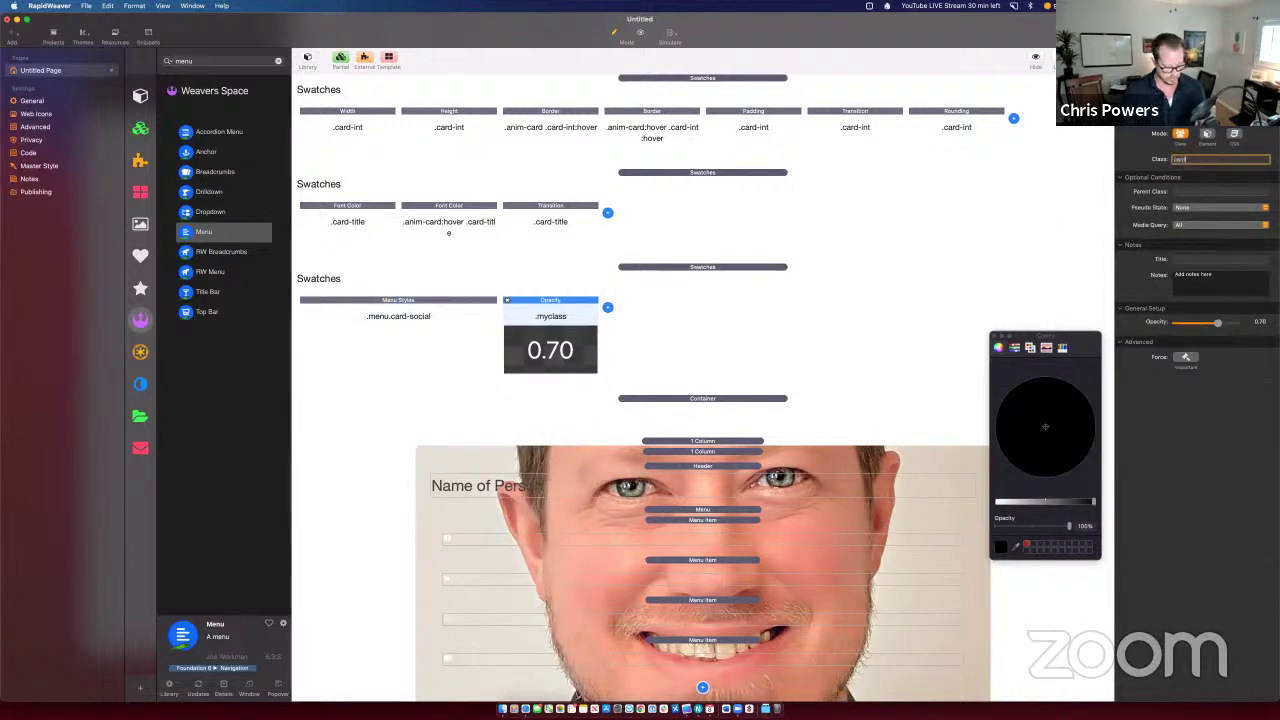
{"action": "type", "text": "-social"}
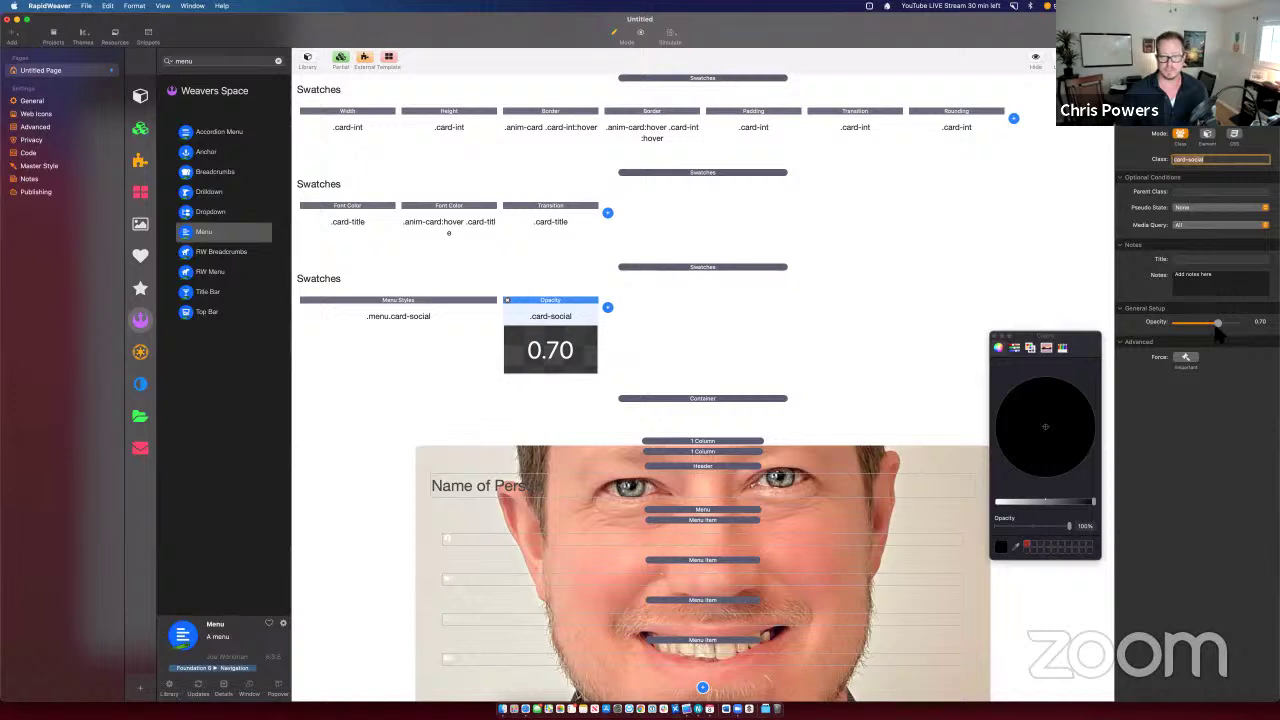
{"action": "left_click_drag", "start_coordinate": [1217, 326], "coordinate": [1093, 331]}
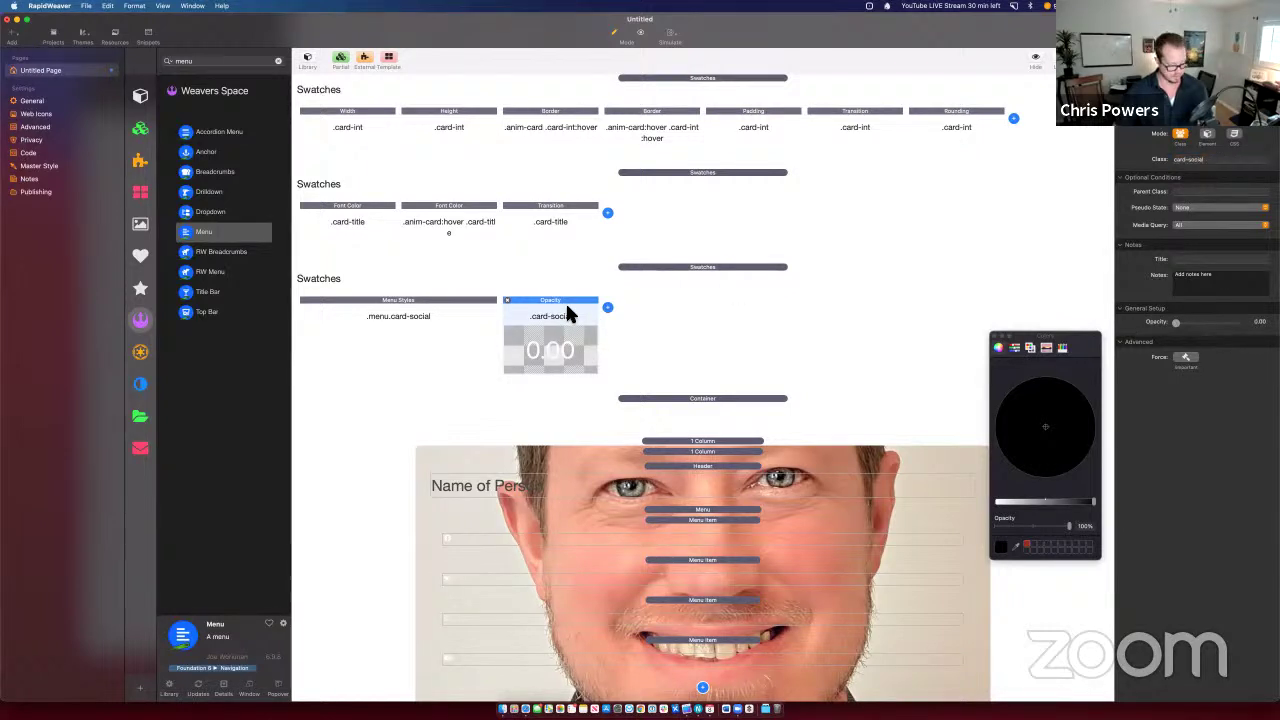
{"action": "left_click", "coordinate": [607, 307]}
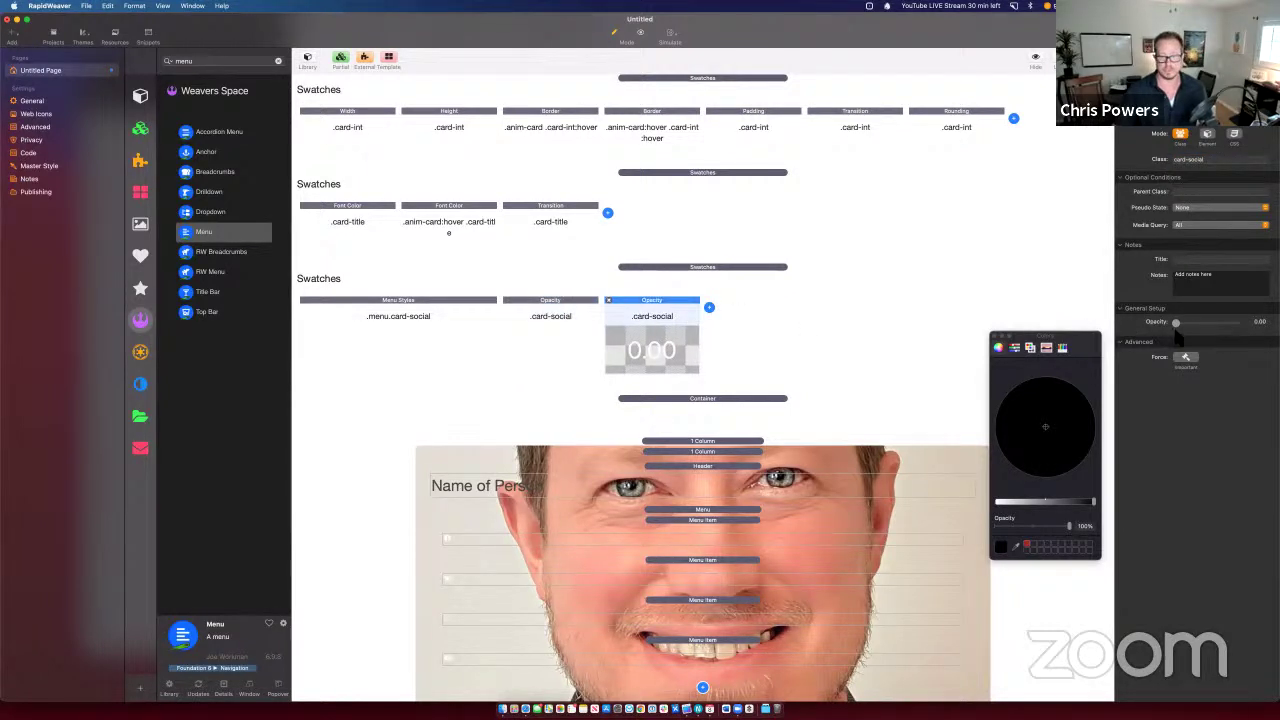
{"action": "left_click_drag", "start_coordinate": [1177, 323], "coordinate": [1236, 323]}
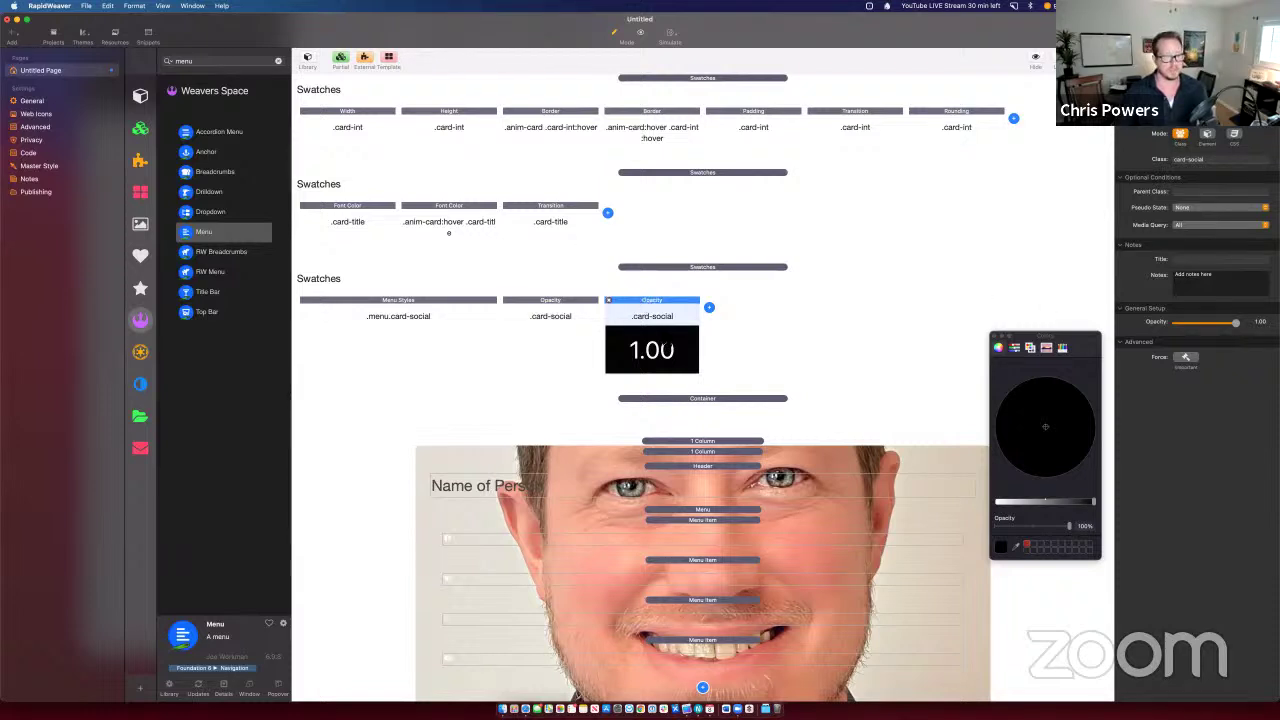
Step: Copy the card-title Transition swatch into the social menu's Swatches stack and set its class to card-social
{"action": "left_click", "coordinate": [551, 221]}
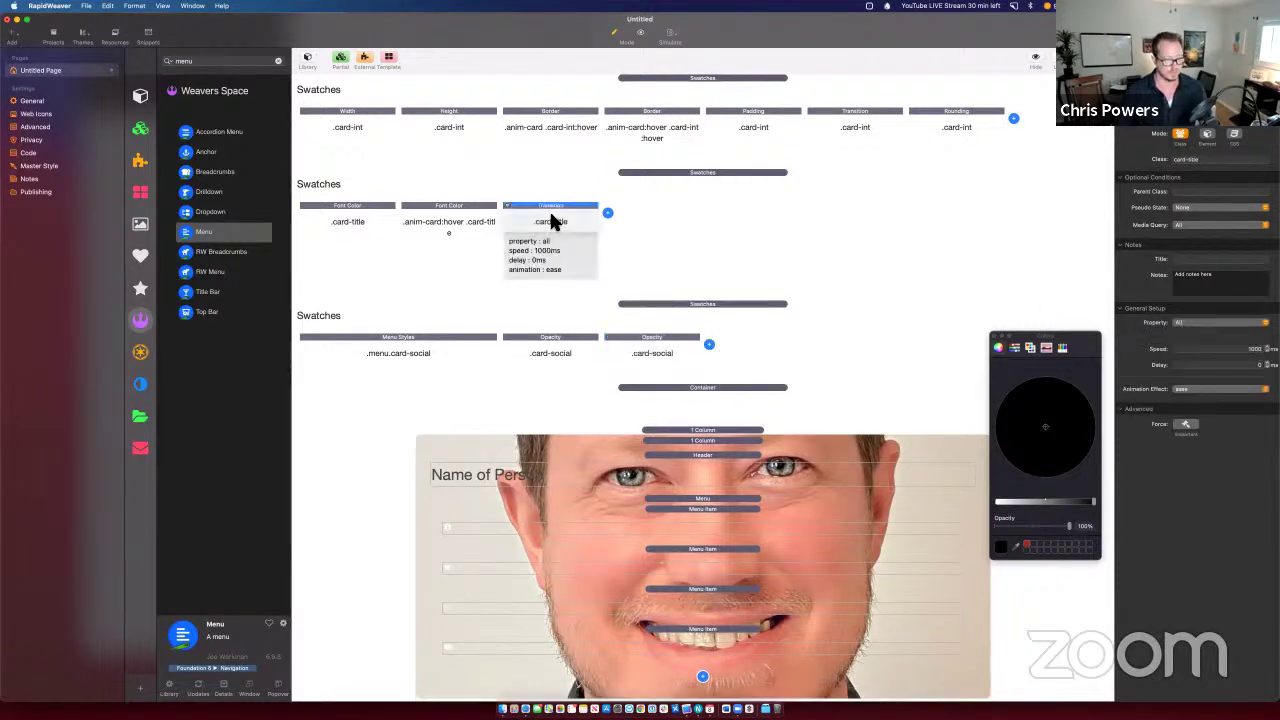
{"action": "left_click", "coordinate": [651, 358]}
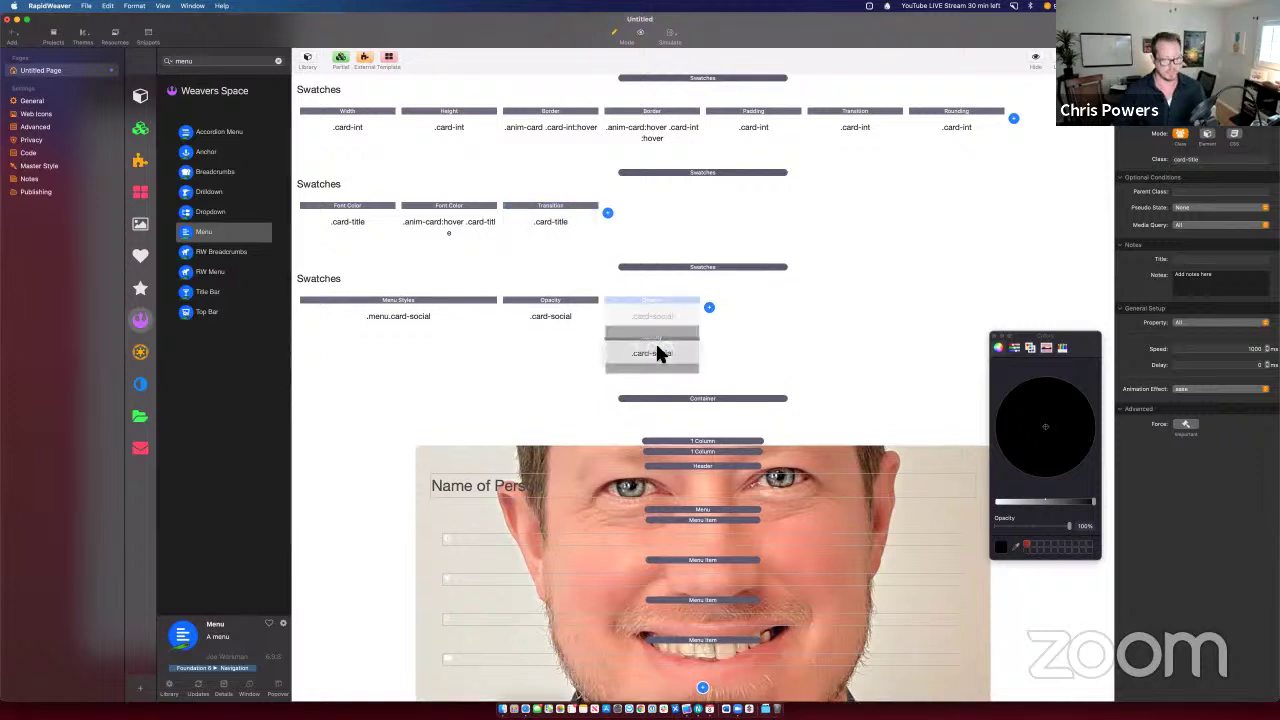
{"action": "left_click", "coordinate": [753, 316]}
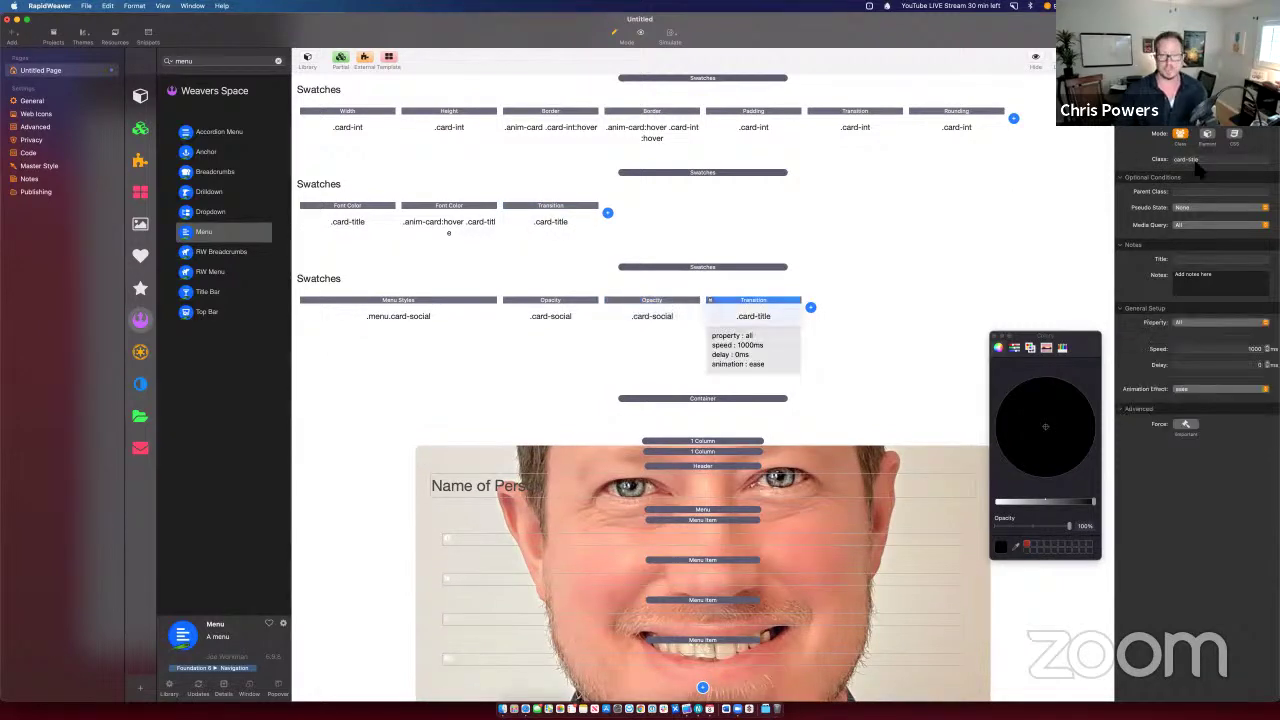
{"action": "type", "text": "o"}
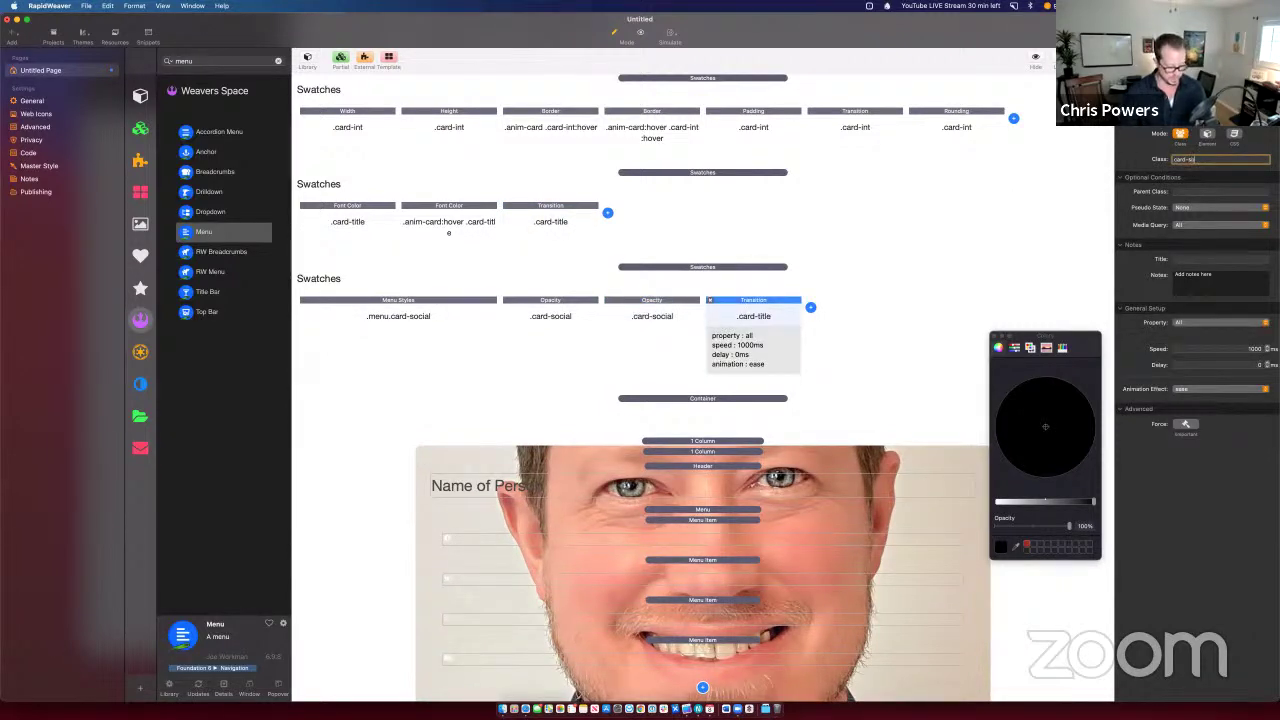
{"action": "type", "text": "cial"}
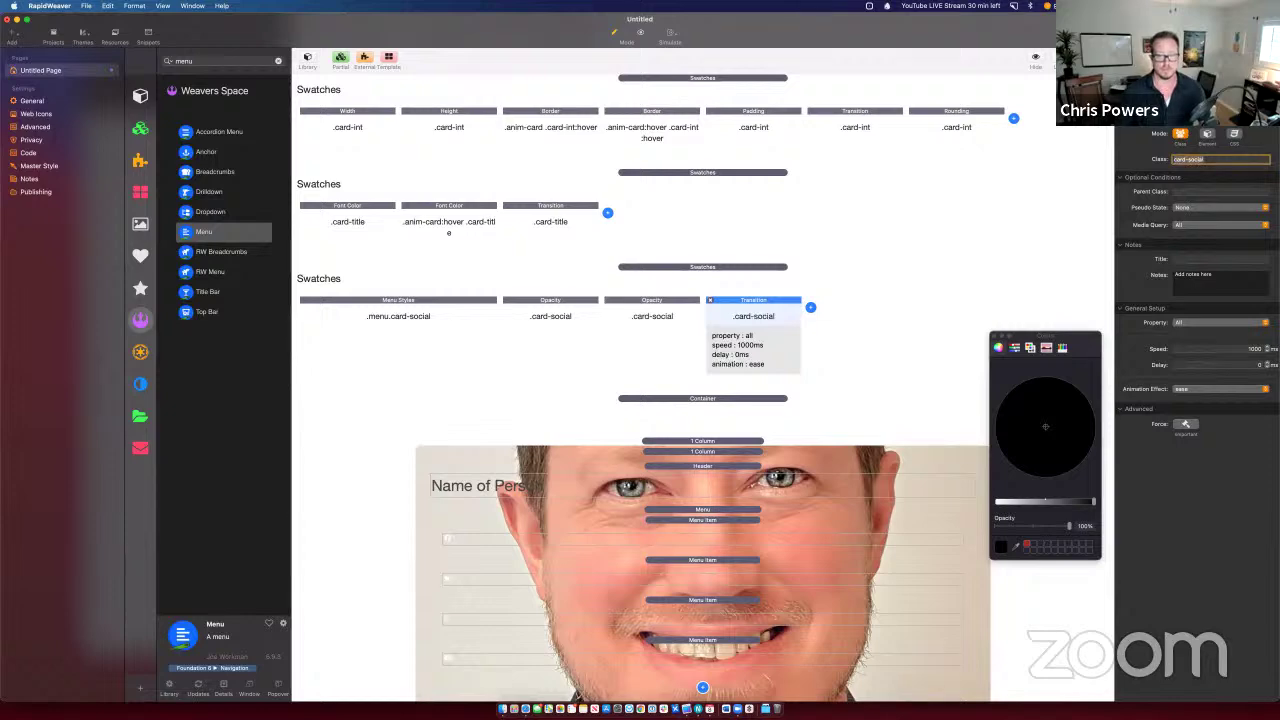
Step: Preview the card, and check the Menu stack's custom class and the settings of the two card-social Opacity swatches
{"action": "key", "text": "super+alt+p"}
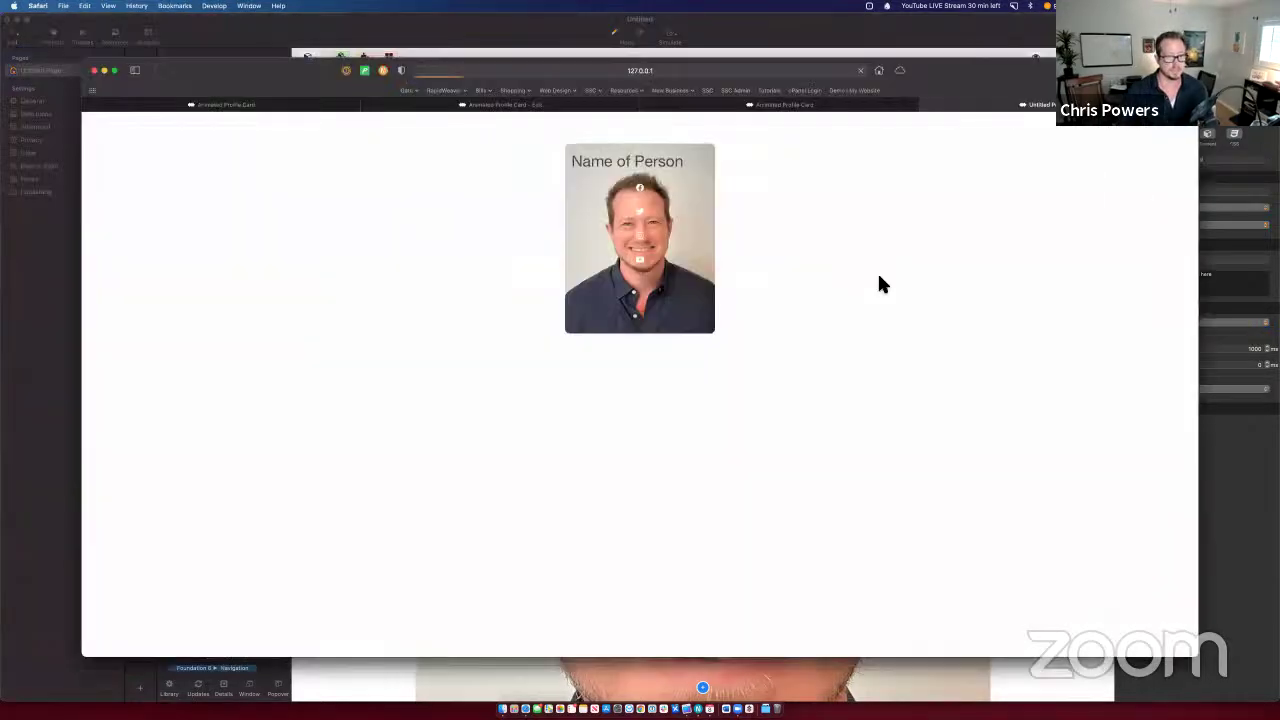
{"action": "key", "text": "super+Tab"}
{"action": "left_click", "coordinate": [531, 302]}
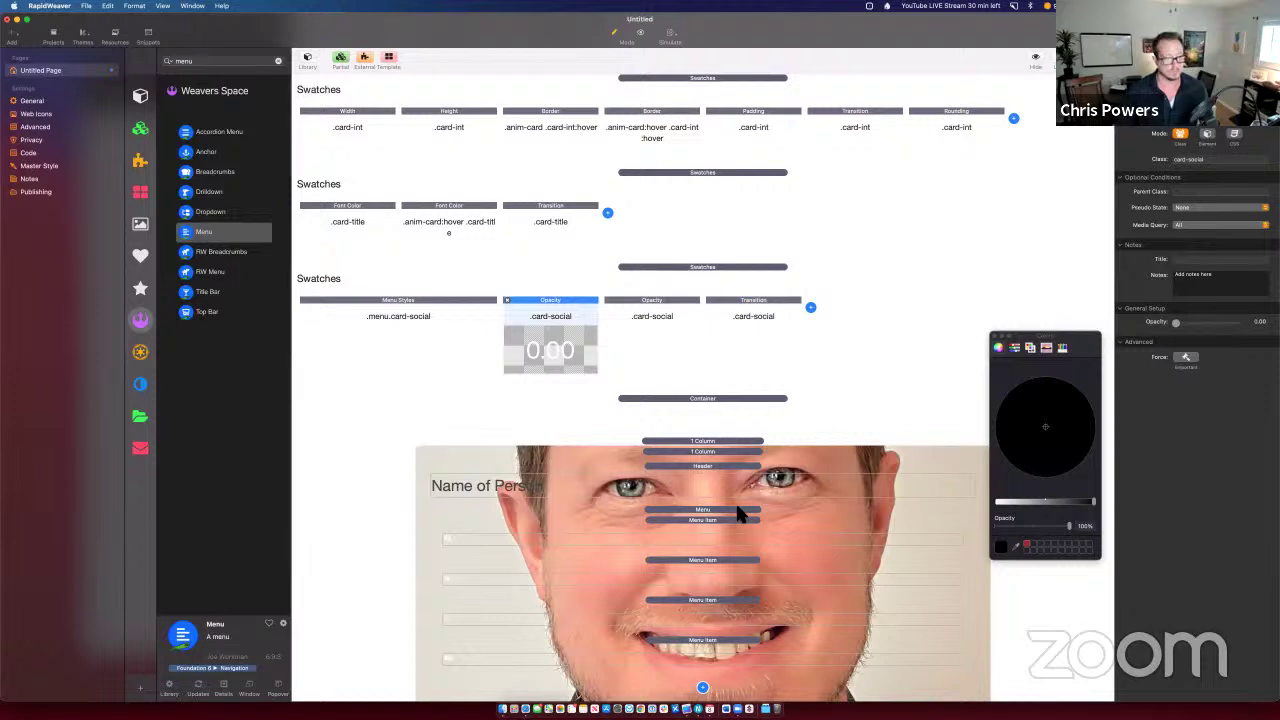
{"action": "scroll", "coordinate": [737, 510], "scroll_direction": "down", "scroll_amount": 2}
{"action": "scroll", "coordinate": [535, 372], "scroll_direction": "down", "scroll_amount": 1}
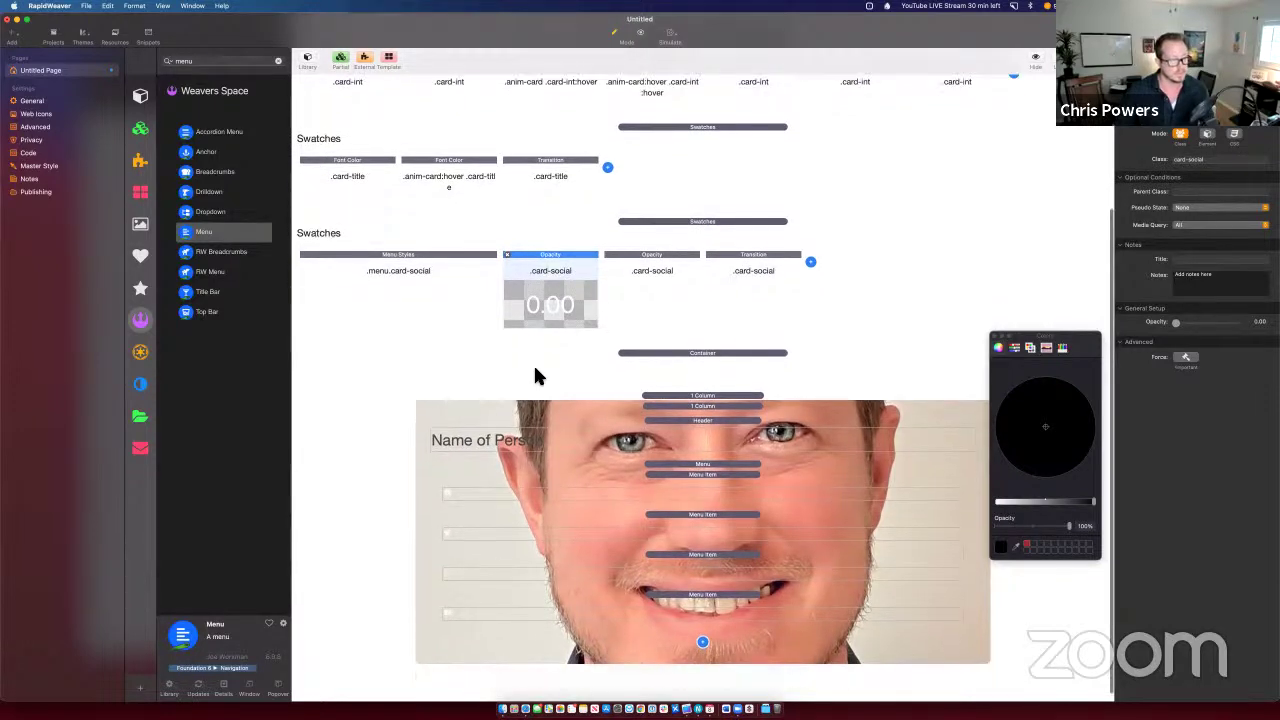
{"action": "scroll", "coordinate": [535, 376], "scroll_direction": "down", "scroll_amount": 1}
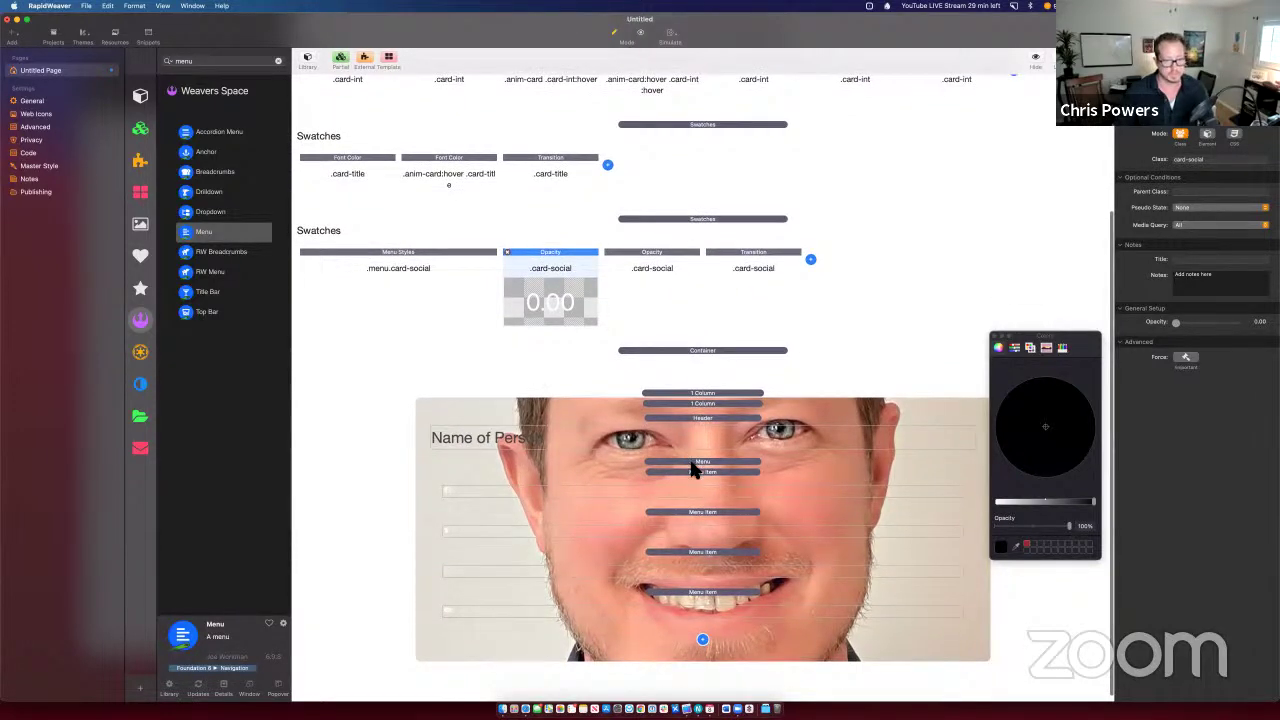
{"action": "left_click", "coordinate": [692, 462]}
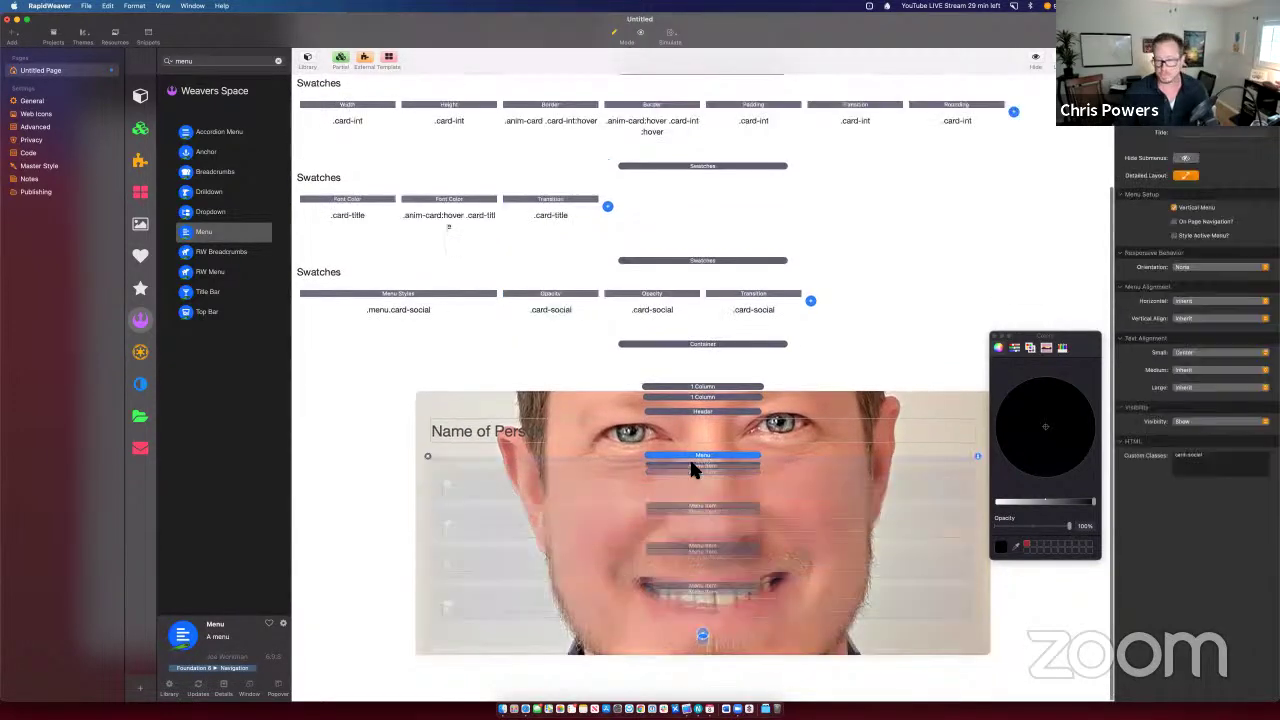
{"action": "left_click", "coordinate": [548, 303]}
{"action": "left_click", "coordinate": [655, 310]}
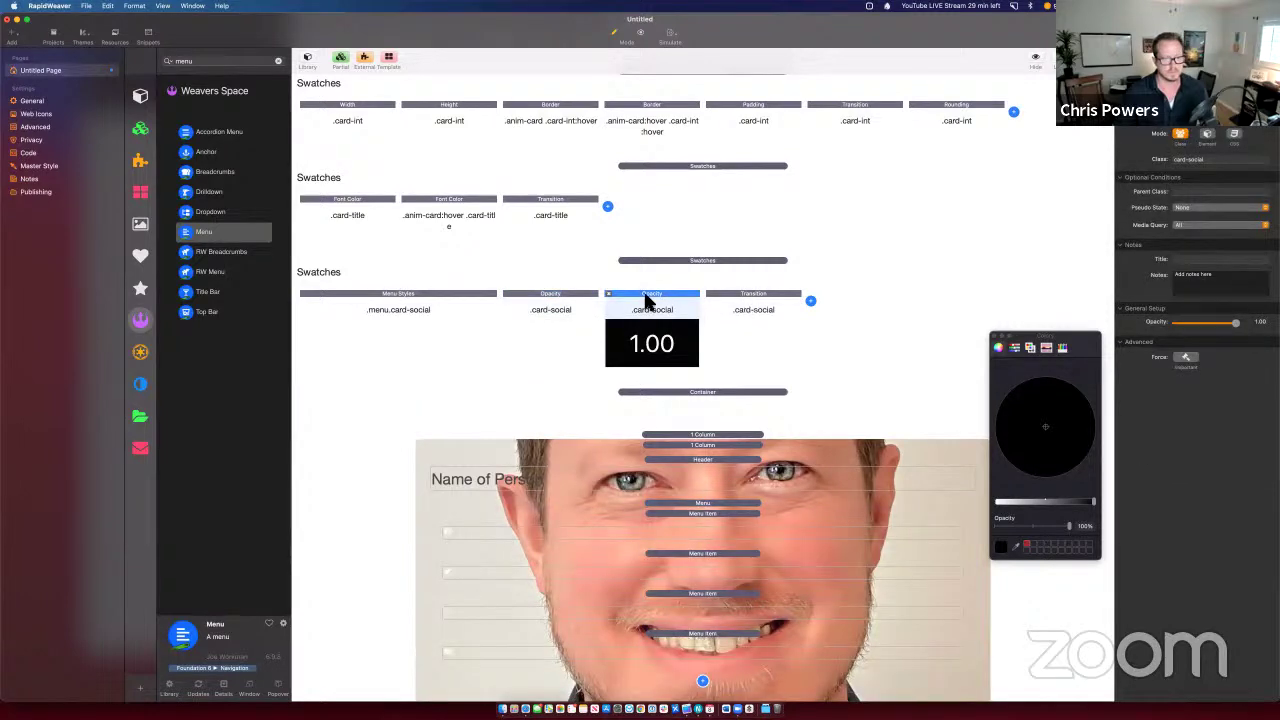
{"action": "left_click", "coordinate": [596, 303]}
Step: Set the parent class of the 1.00 Opacity swatch to anim-card with Hover Parent enabled
{"action": "left_click", "coordinate": [640, 309]}
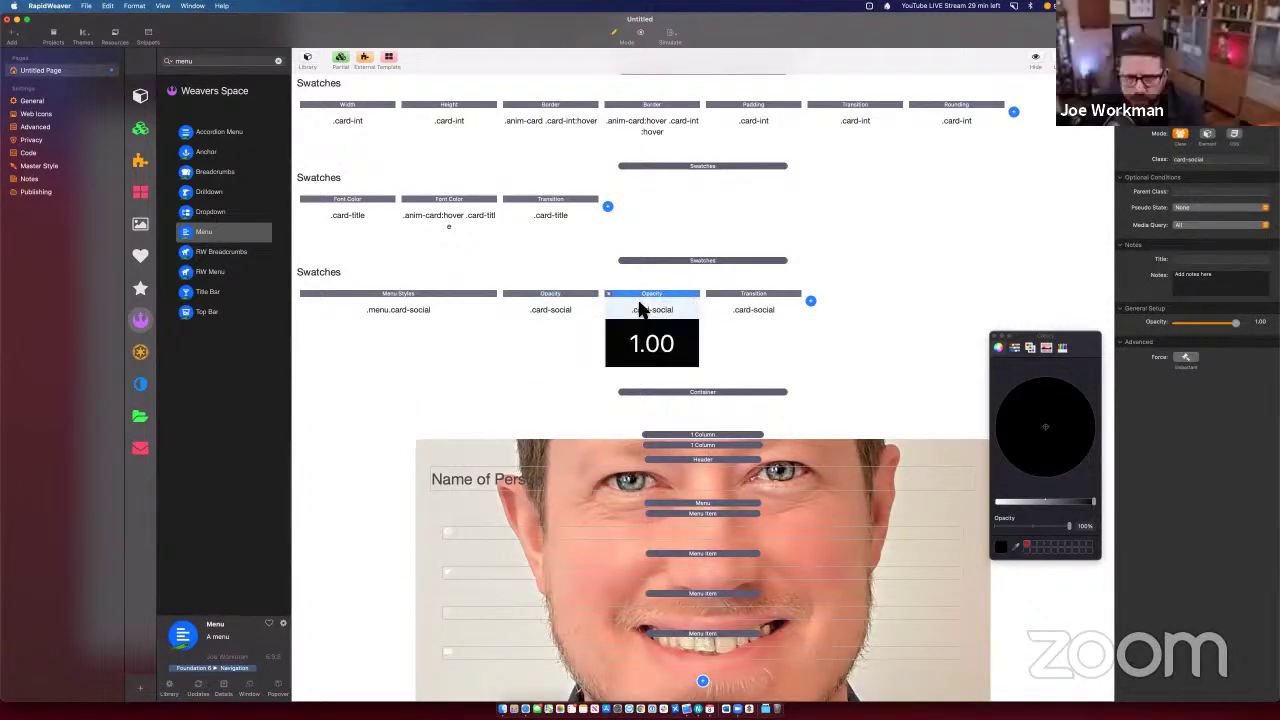
{"action": "left_click", "coordinate": [1216, 208]}
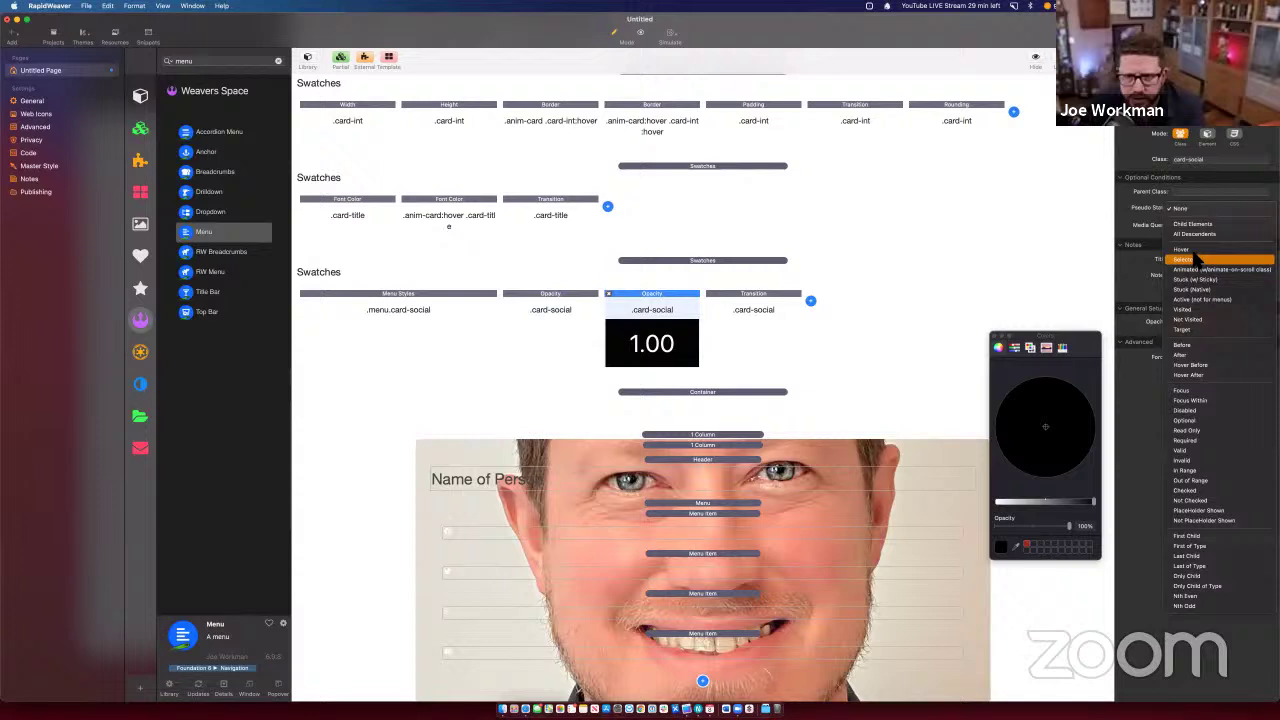
{"action": "left_click", "coordinate": [1182, 208]}
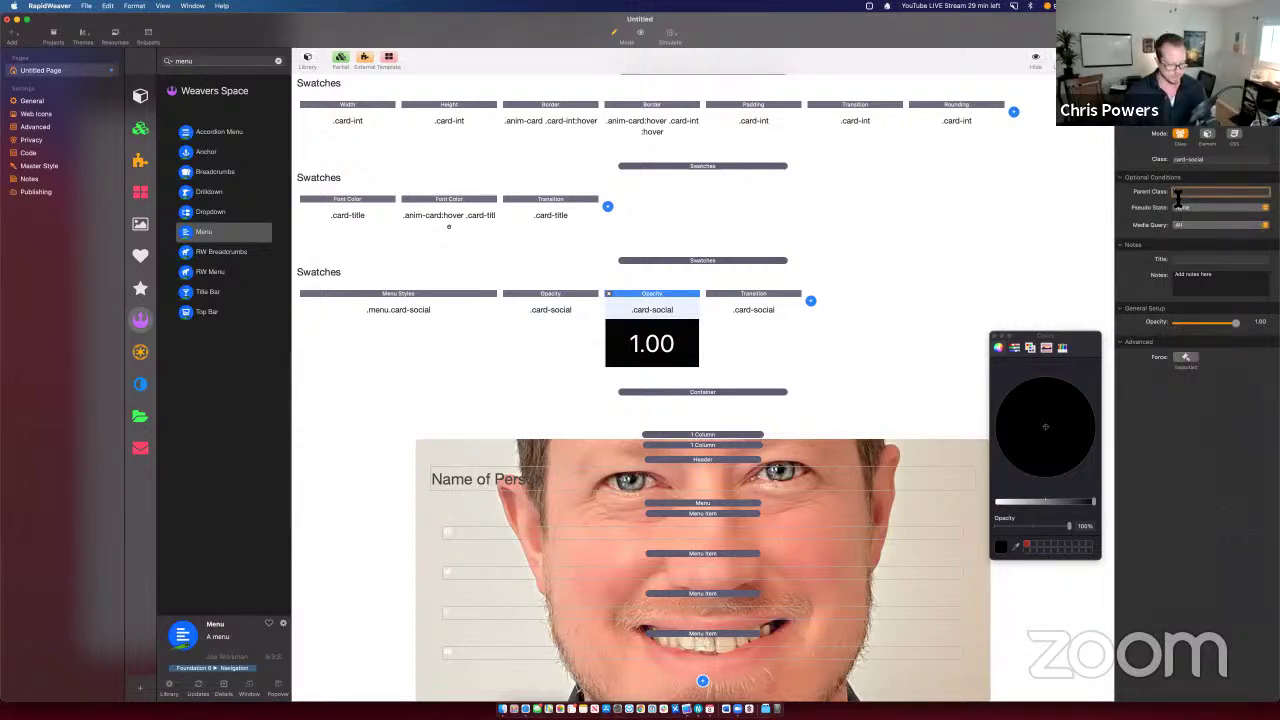
{"action": "type", "text": "u"}
{"action": "type", "text": "rd"}
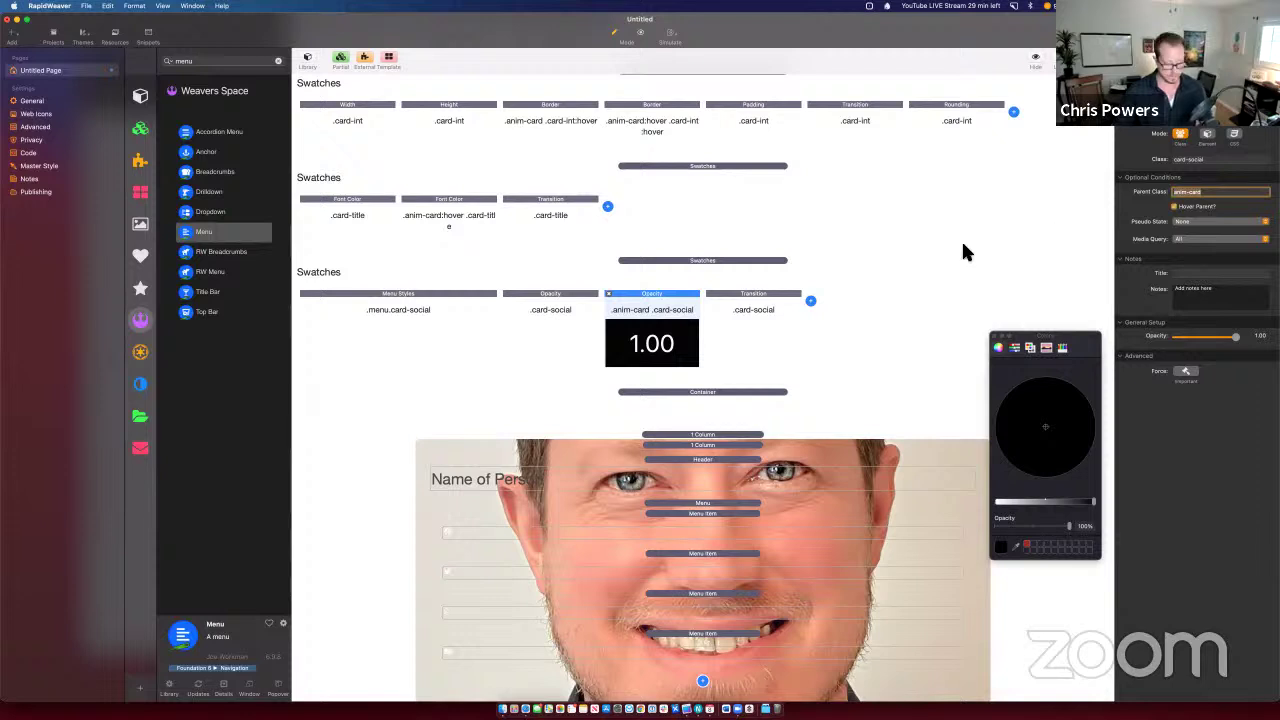
Step: Preview the page to test the social icons' fade-in when the card is hovered
{"action": "key", "text": "super+alt+p"}
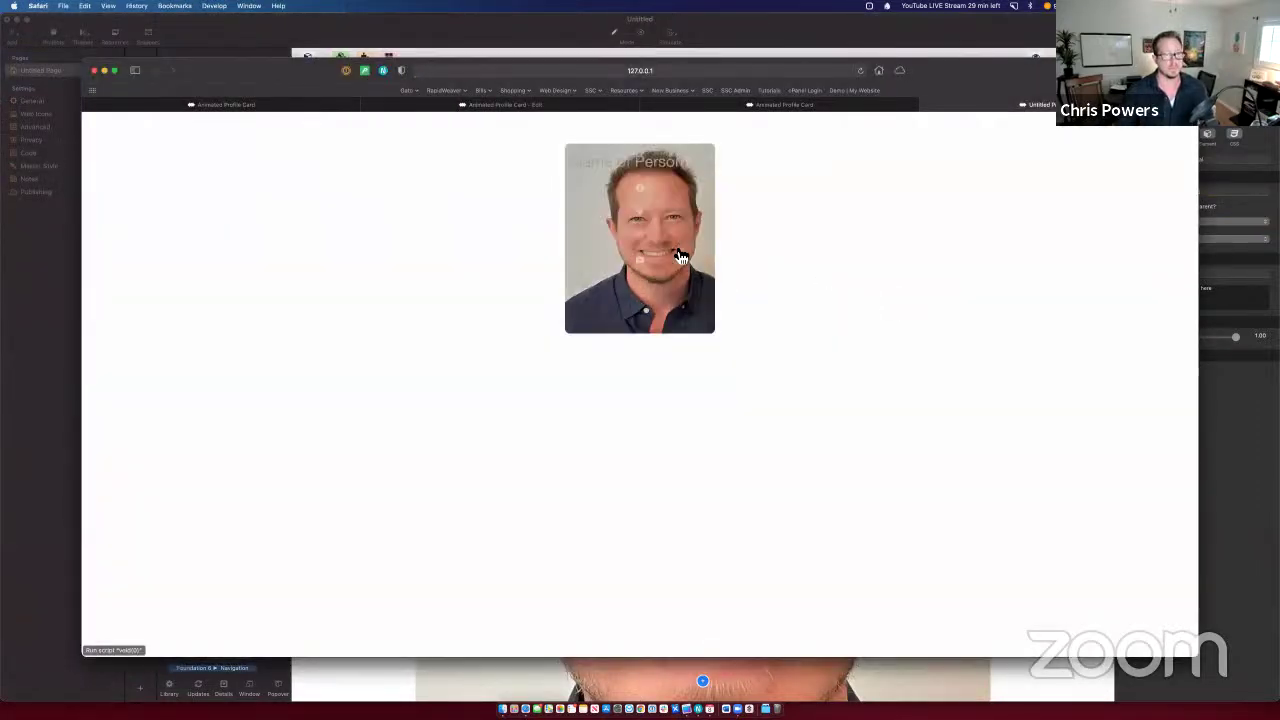
{"action": "mouse_move", "coordinate": [590, 285]}
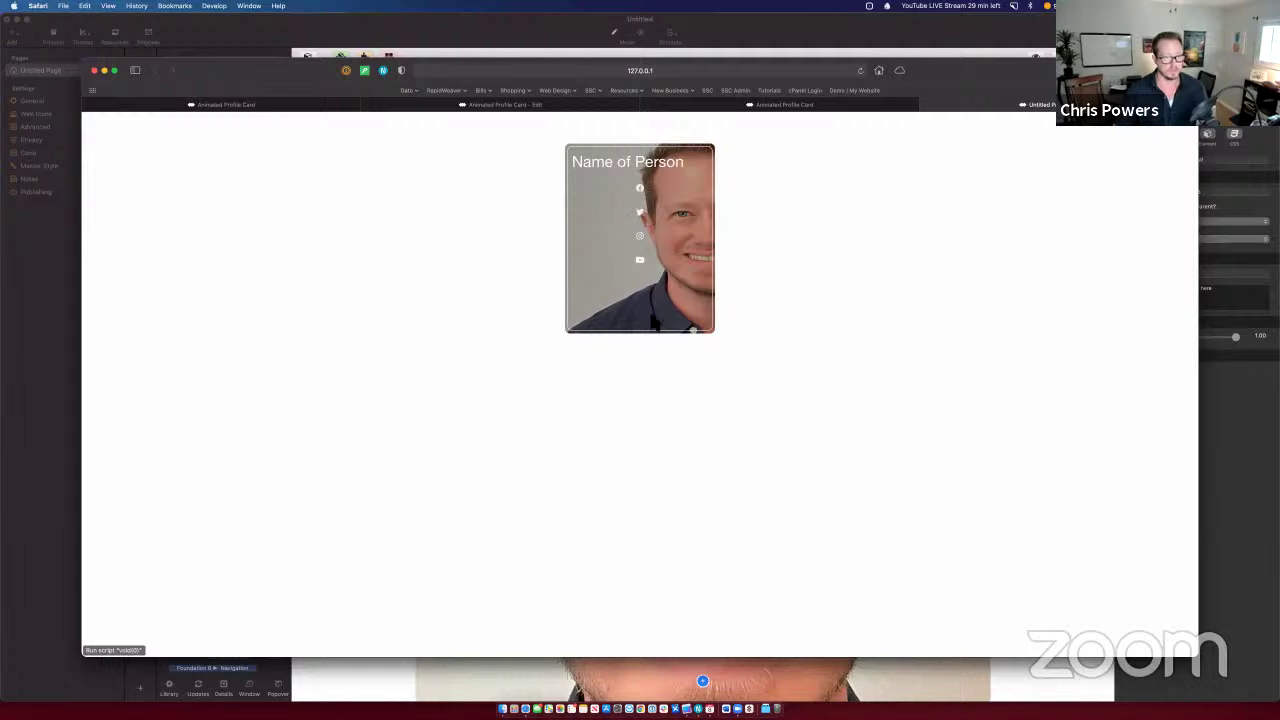
{"action": "key", "text": "super+Tab"}
Step: Add a Position swatch after the card-social Transition swatch and set its class to card-social
{"action": "left_click", "coordinate": [812, 301]}
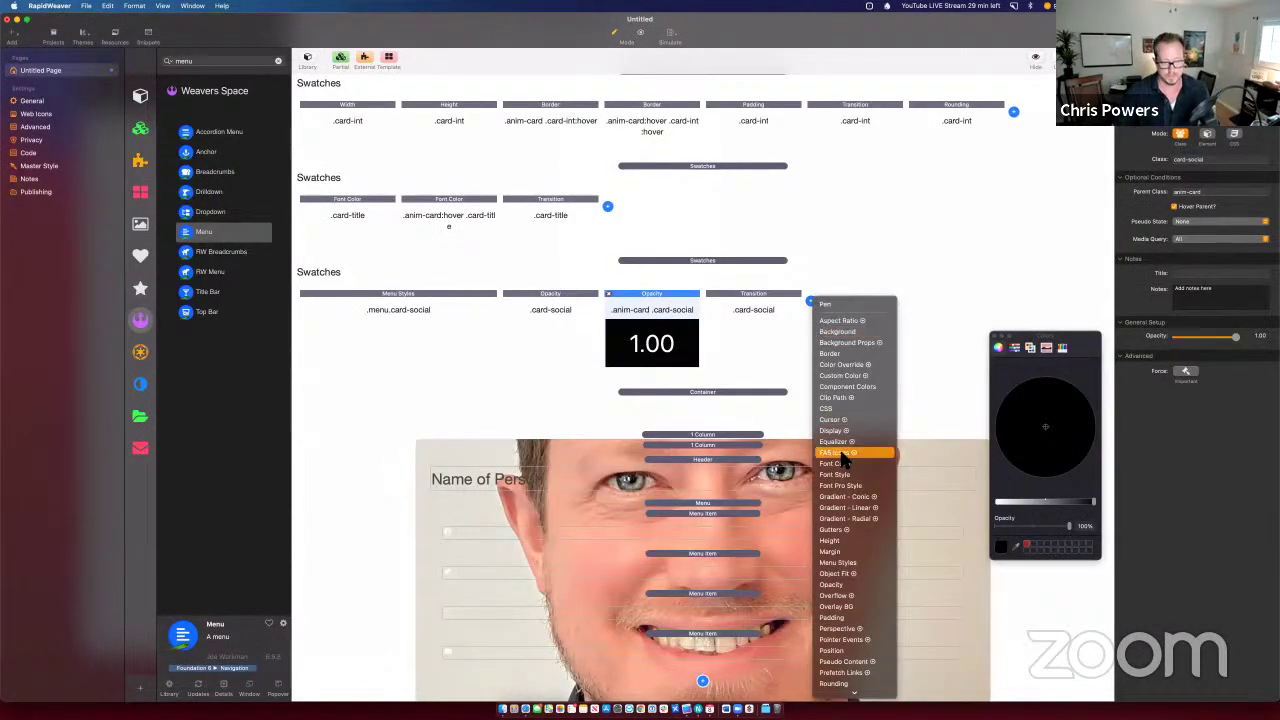
{"action": "key", "text": "Return"}
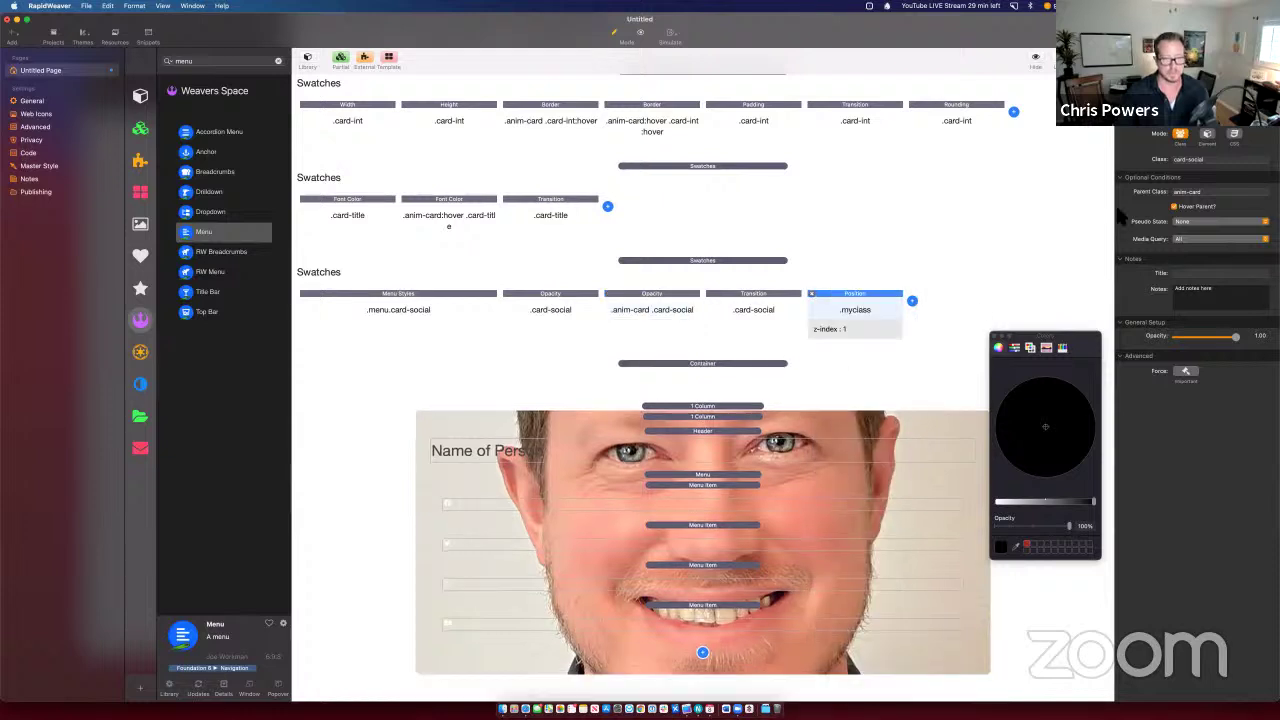
{"action": "left_click", "coordinate": [1192, 161]}
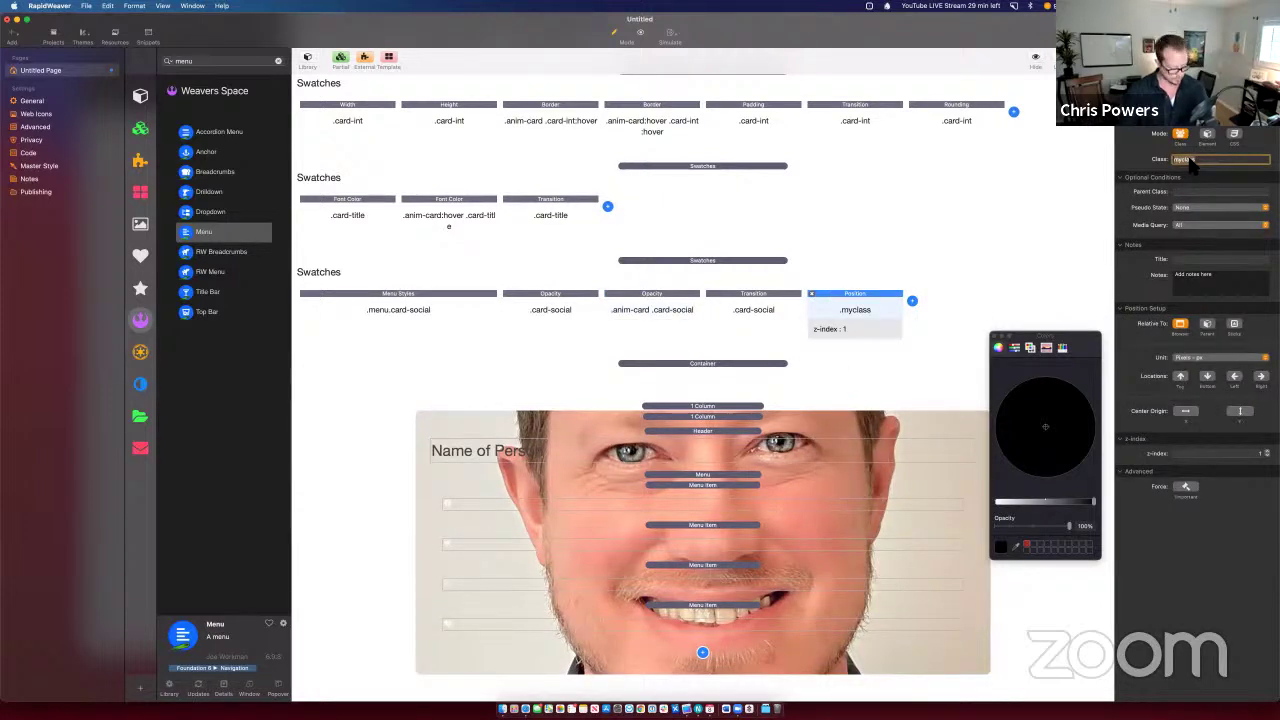
{"action": "type", "text": "card-social"}
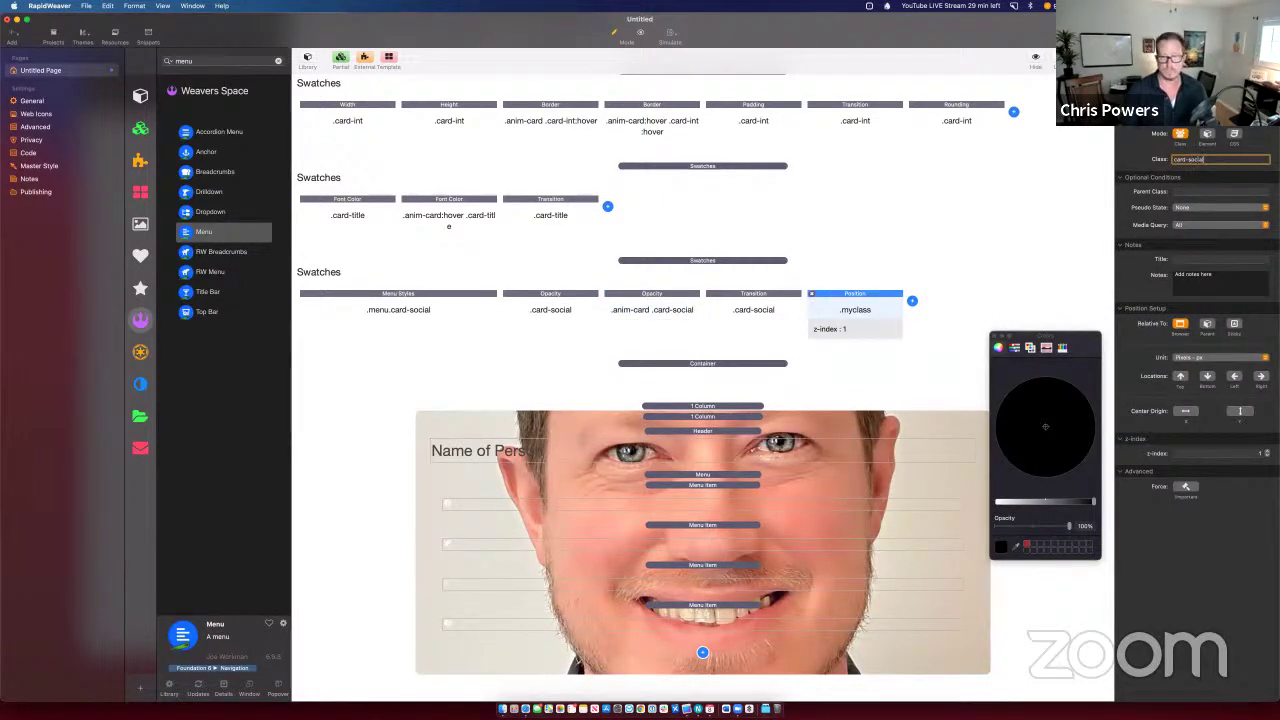
{"action": "key", "text": "Return"}
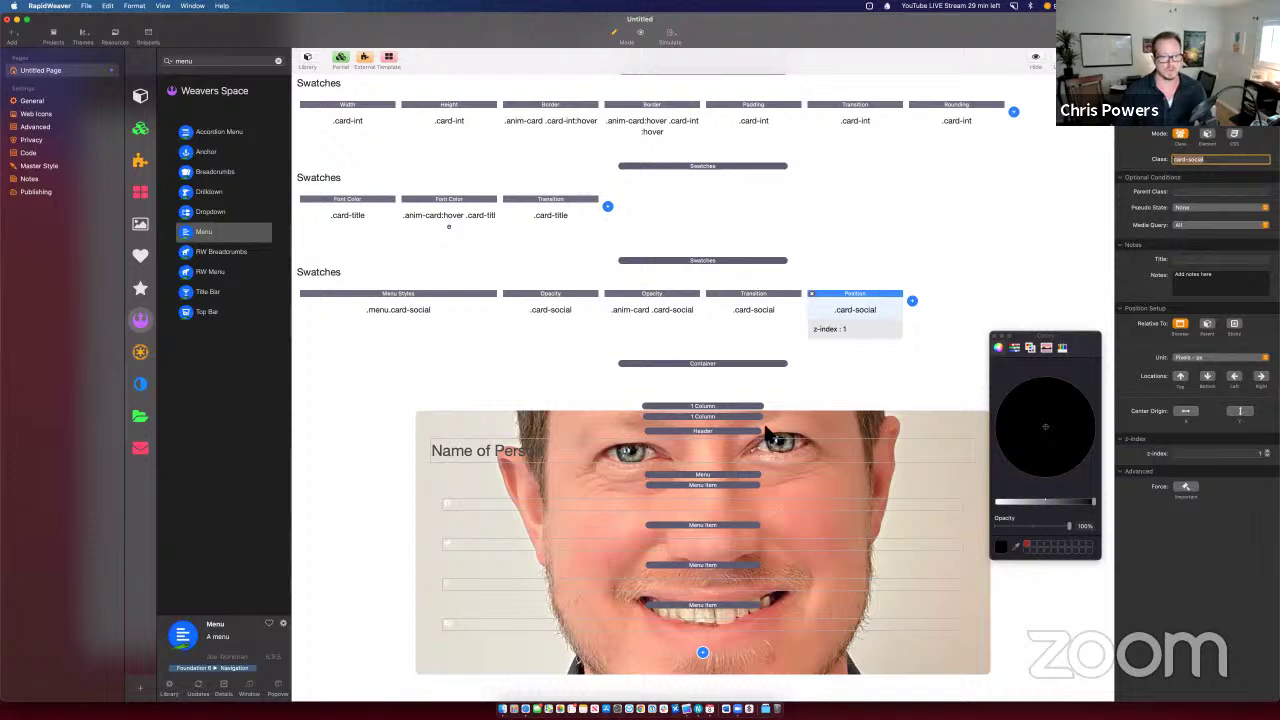
Step: Anchor the card-social Position swatch to the bottom and left at 0 px, and preview the card
{"action": "left_click", "coordinate": [722, 419]}
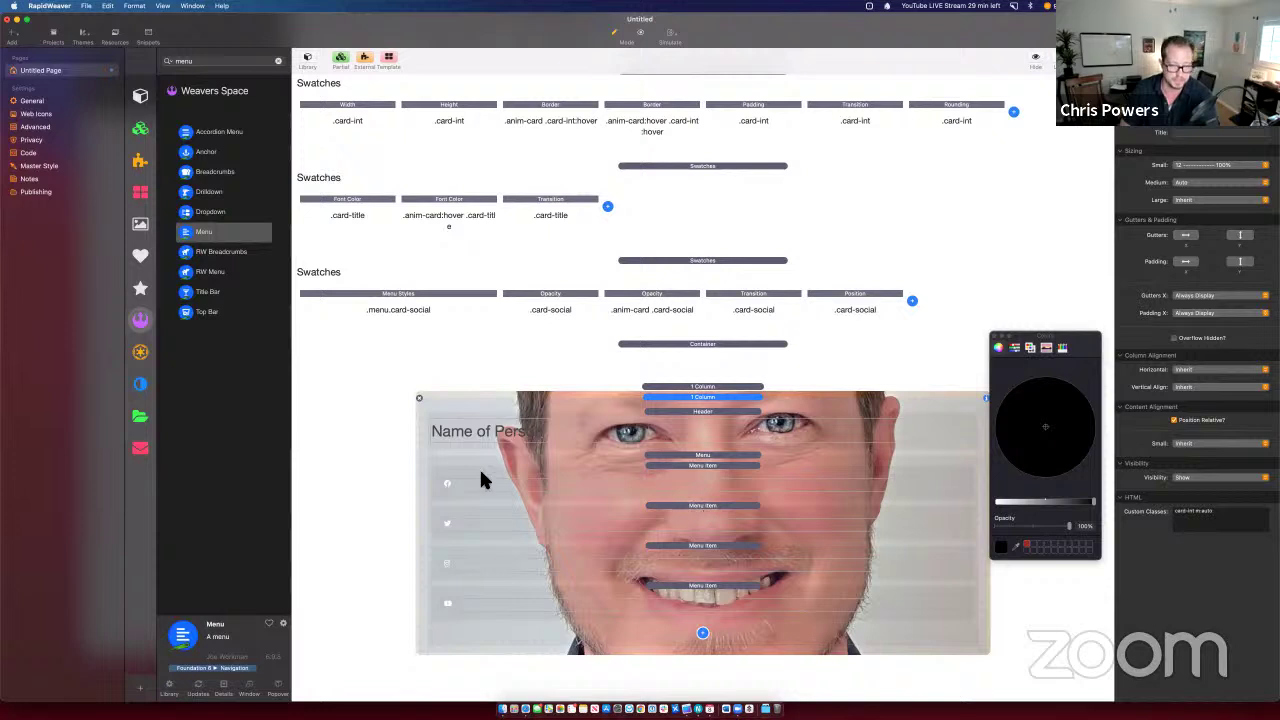
{"action": "left_click", "coordinate": [849, 296]}
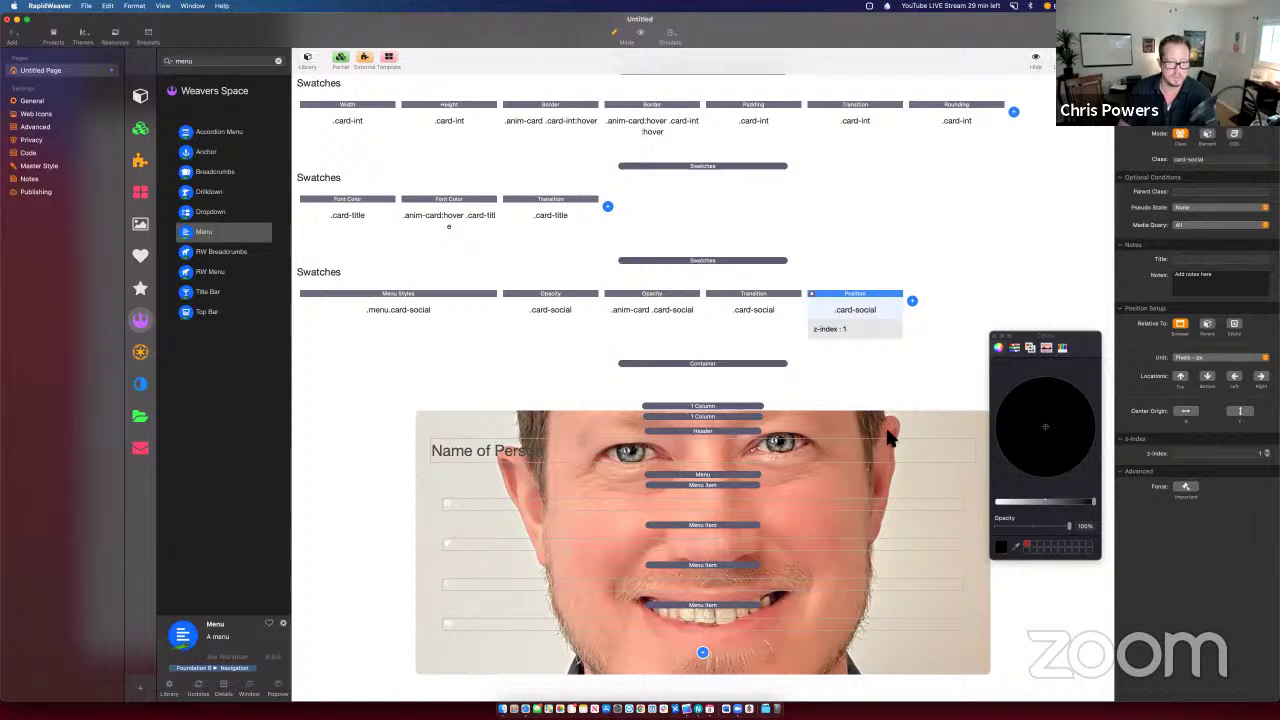
{"action": "left_click", "coordinate": [705, 417]}
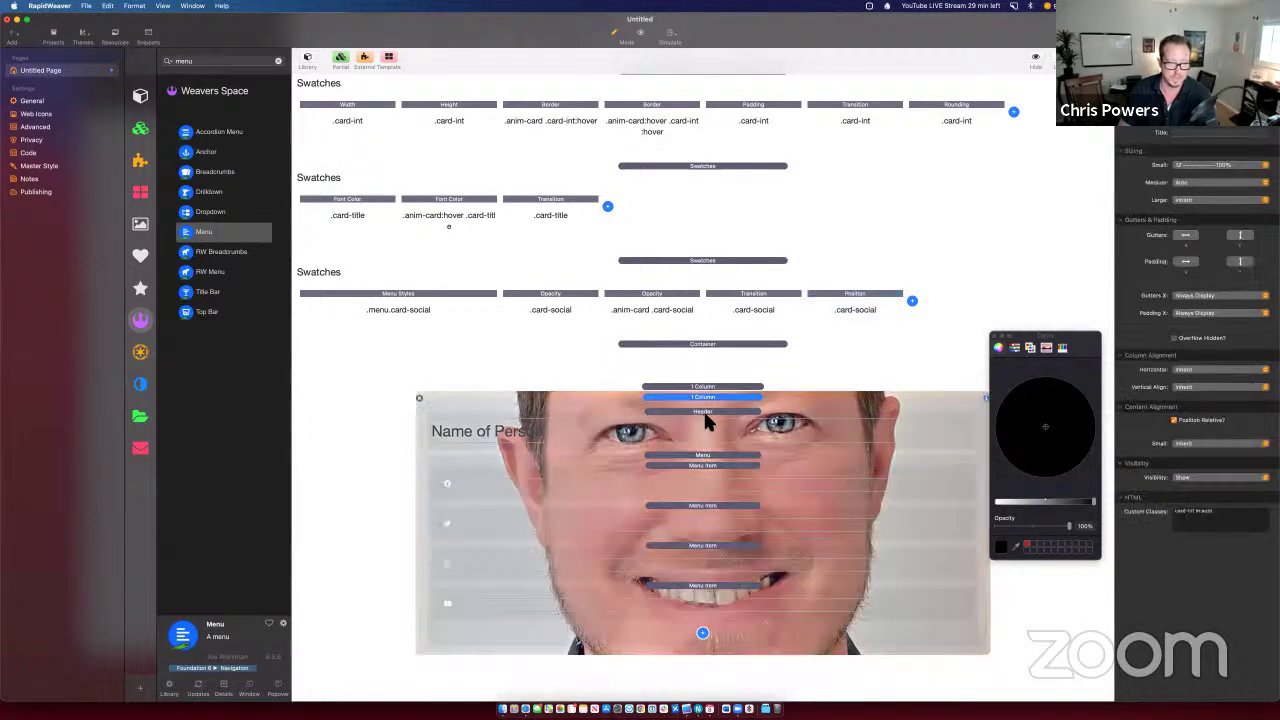
{"action": "left_click", "coordinate": [845, 305]}
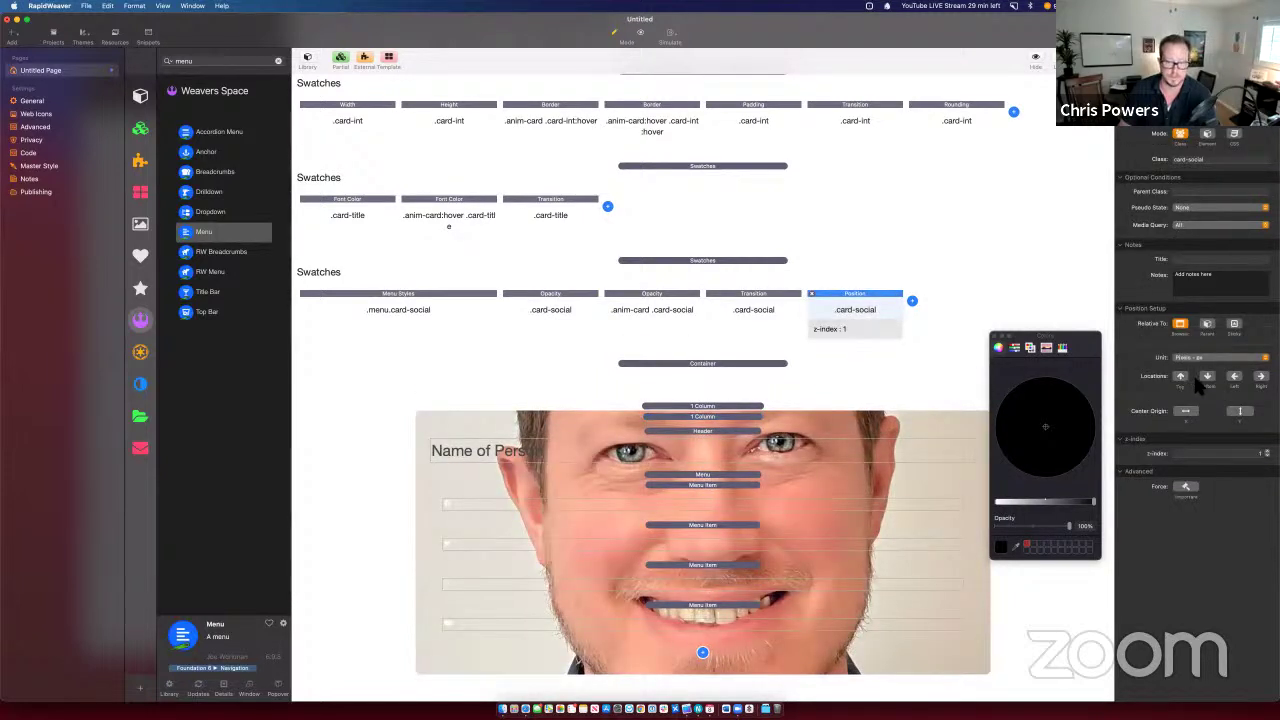
{"action": "left_click", "coordinate": [1235, 377]}
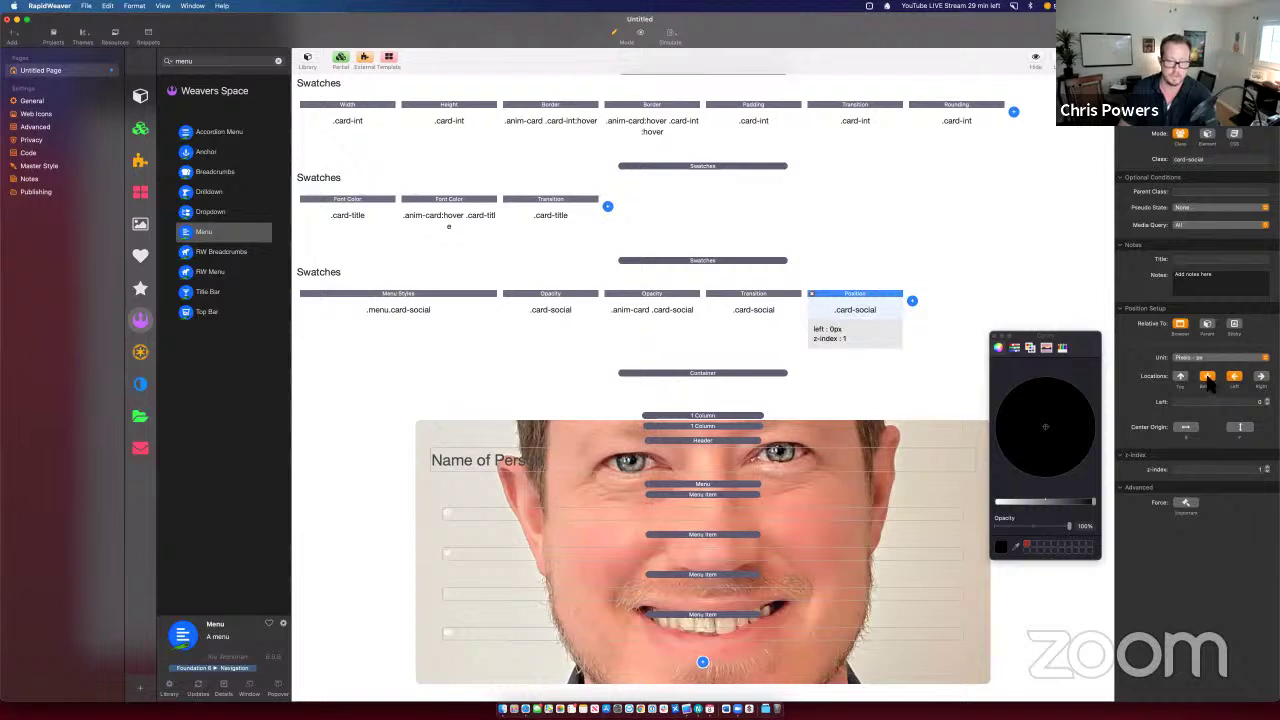
{"action": "left_click", "coordinate": [1207, 378]}
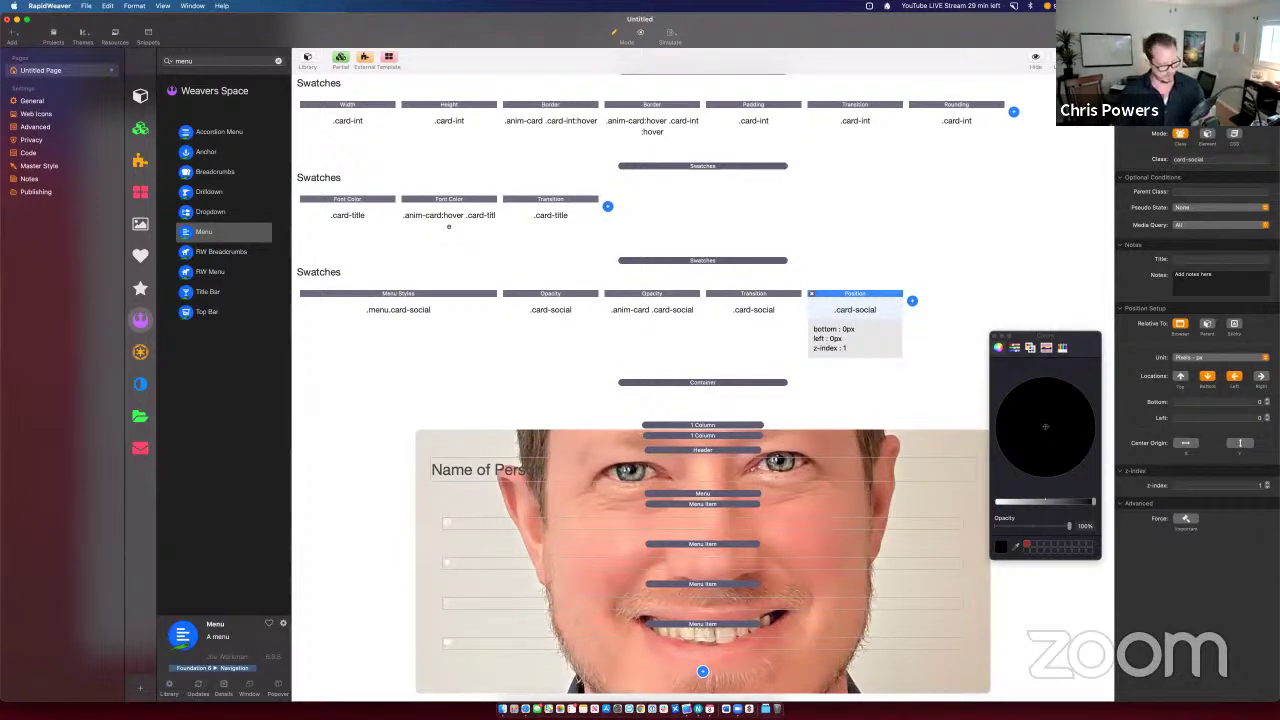
{"action": "key", "text": "super+alt+p"}
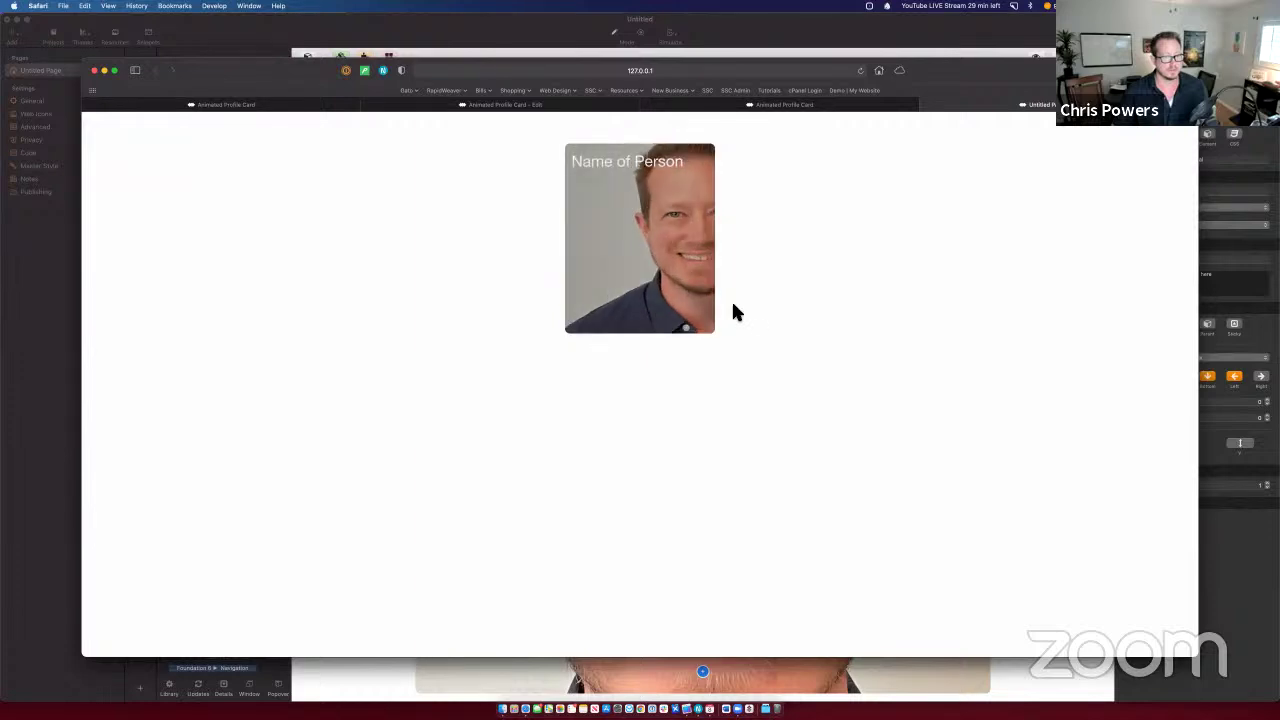
{"action": "key", "text": "super+Tab"}
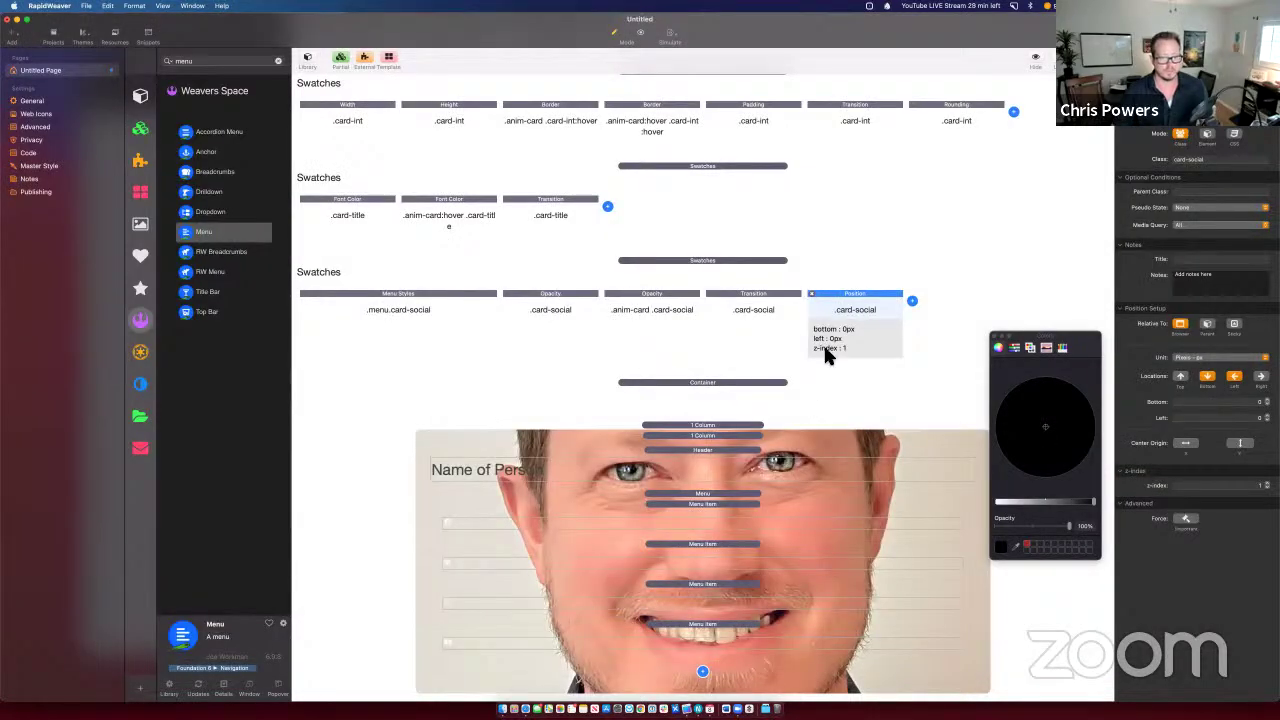
Step: Set the card-social Position swatch relative to its parent and check the social icons' placement in the browser preview
{"action": "left_click", "coordinate": [1207, 324]}
{"action": "key", "text": "super+Tab"}
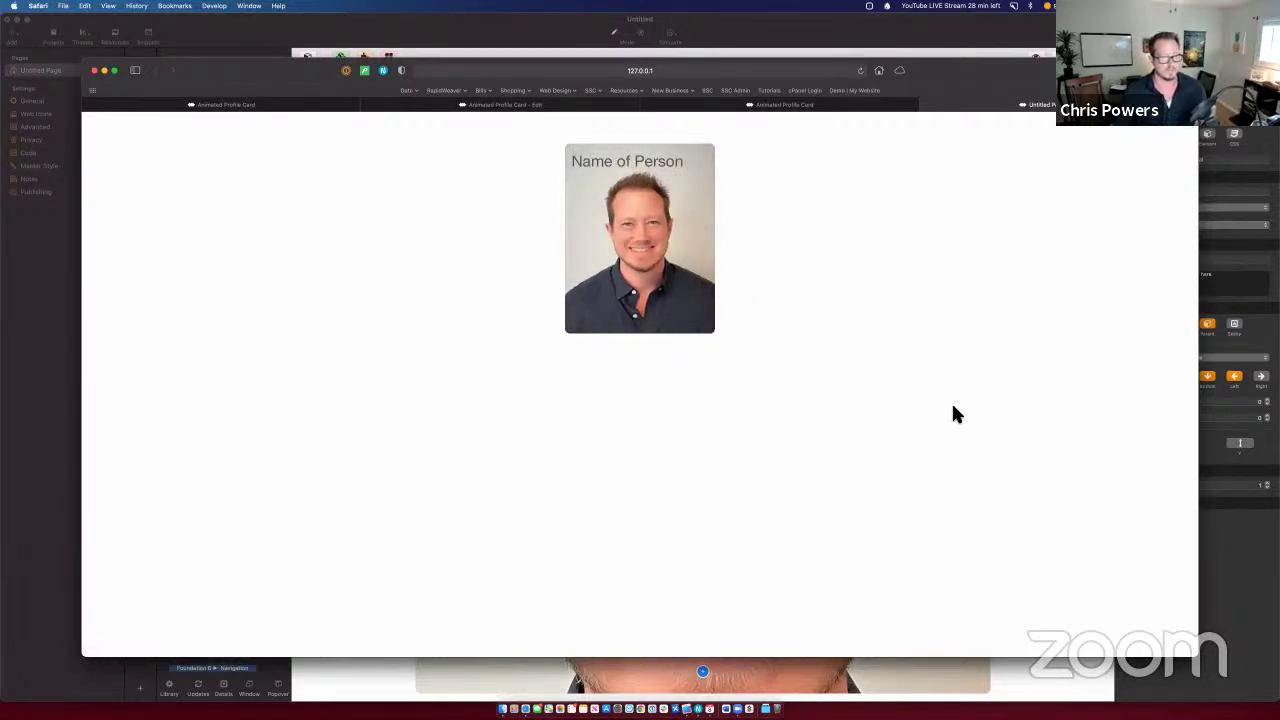
{"action": "key", "text": "super+Tab"}
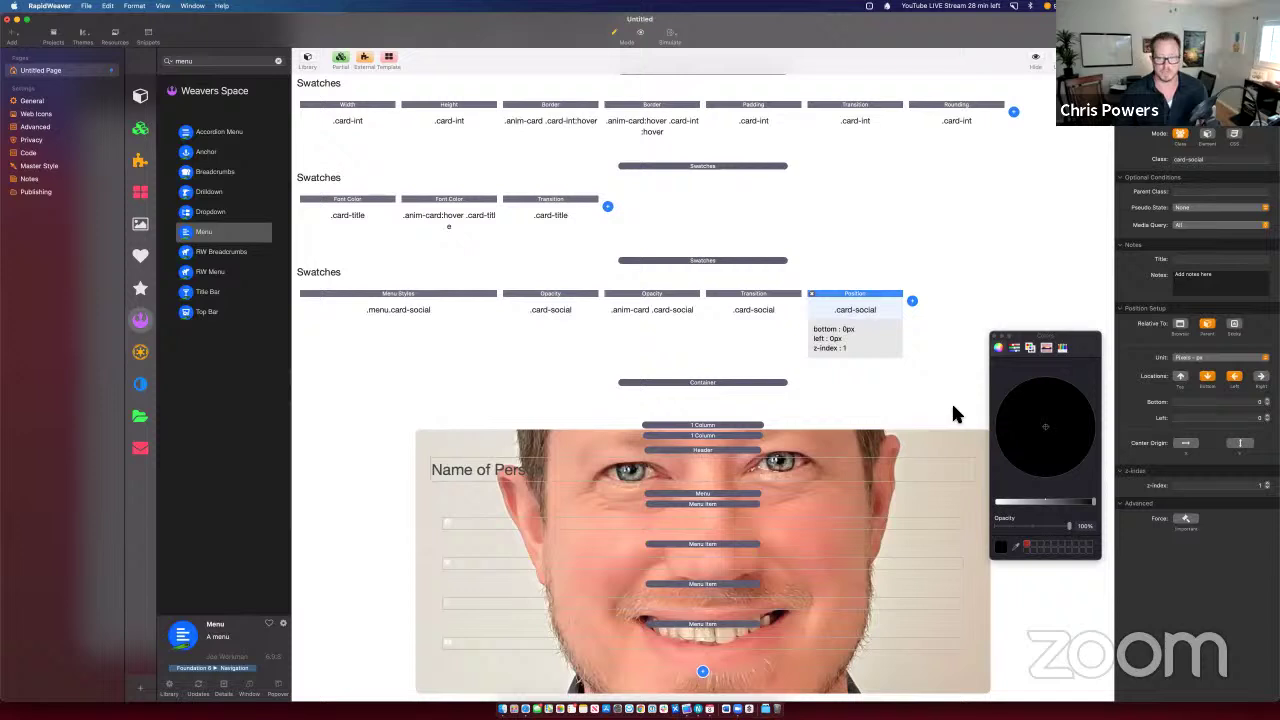
{"action": "key", "text": "super+Tab"}
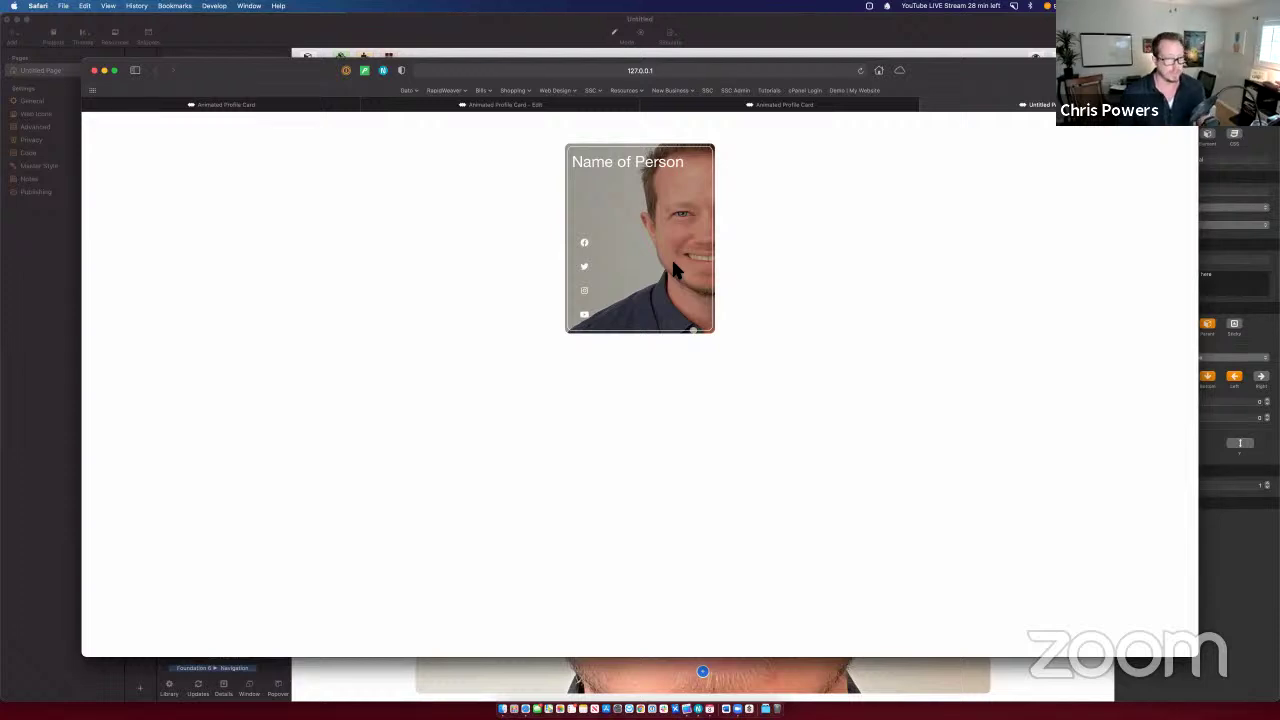
{"action": "key", "text": "super+Tab"}
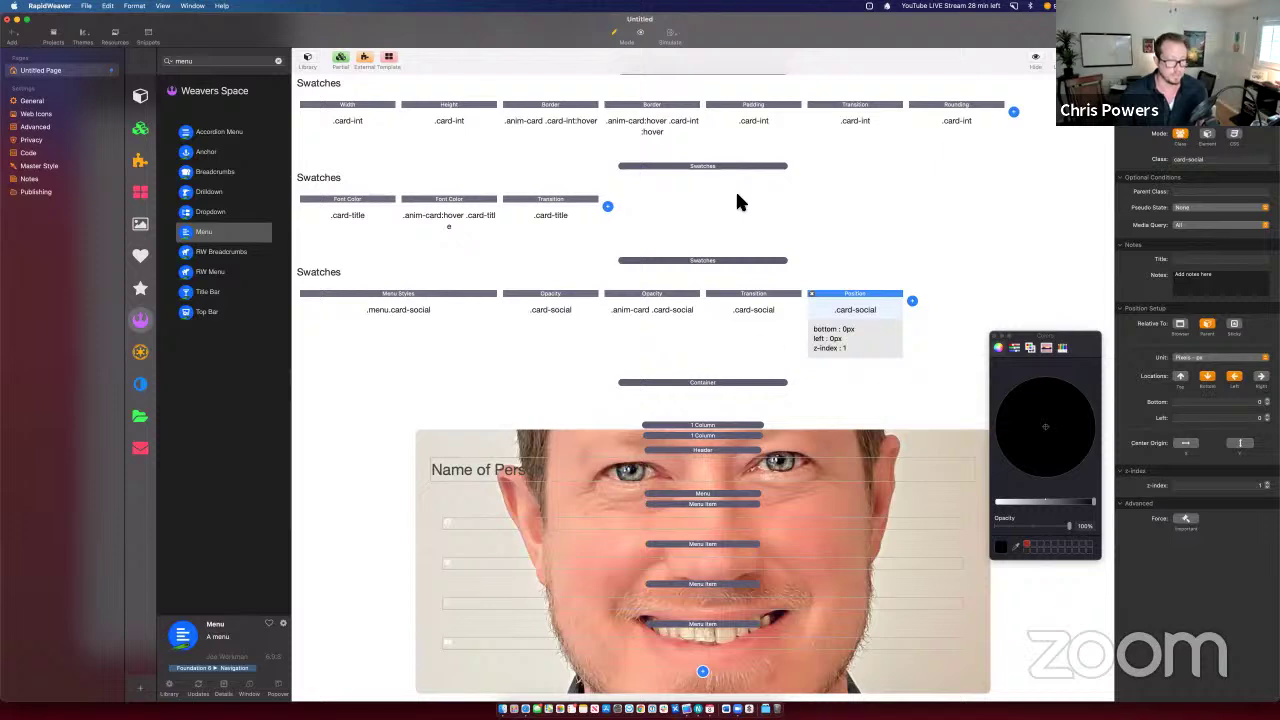
Step: Compare the hover behaviour of the previewed card with the finished cards on the Animated Profile Cards demo page
{"action": "scroll", "coordinate": [735, 200], "scroll_direction": "up", "scroll_amount": 2}
{"action": "scroll", "coordinate": [540, 155], "scroll_direction": "up", "scroll_amount": 1}
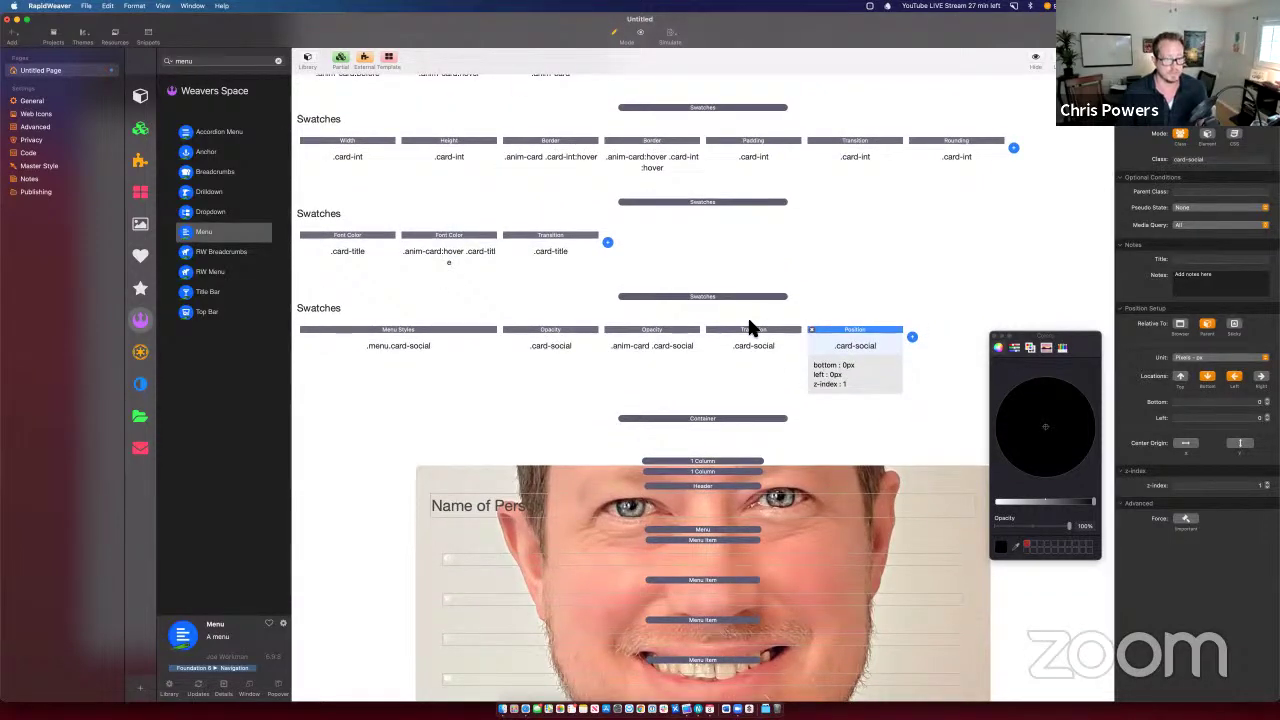
{"action": "scroll", "coordinate": [750, 328], "scroll_direction": "down", "scroll_amount": 3}
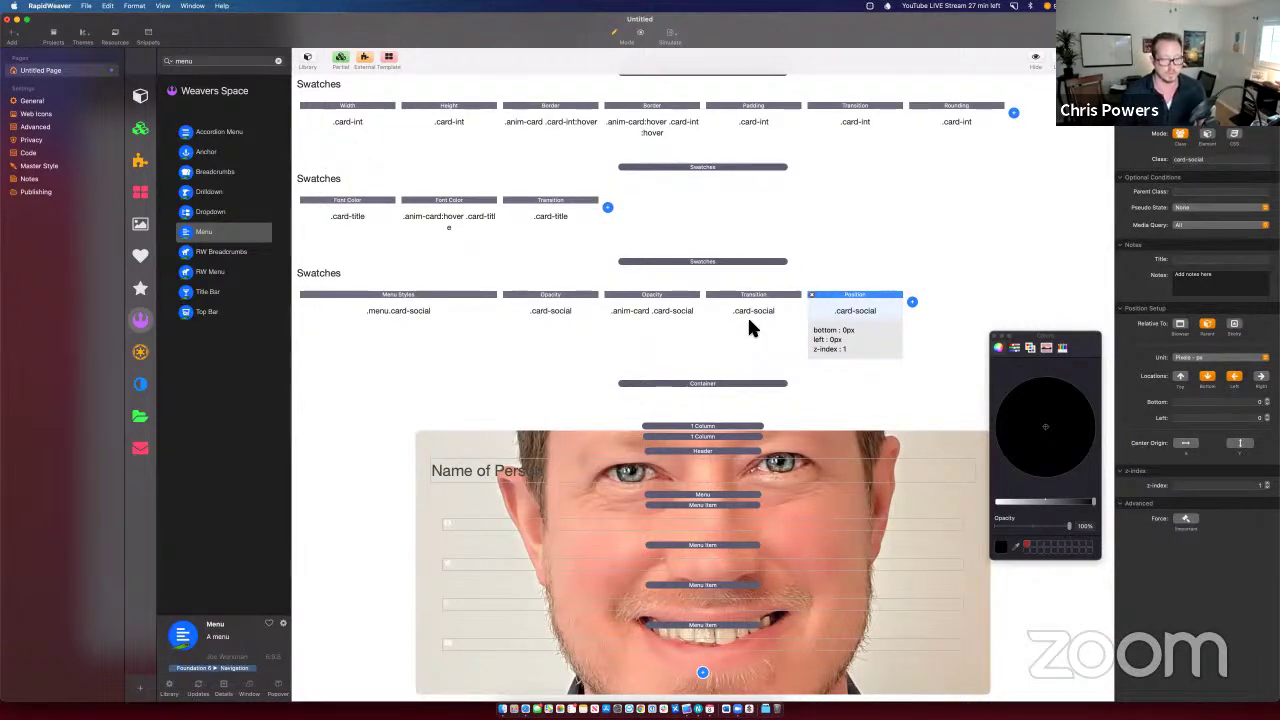
{"action": "scroll", "coordinate": [750, 325], "scroll_direction": "down", "scroll_amount": 3}
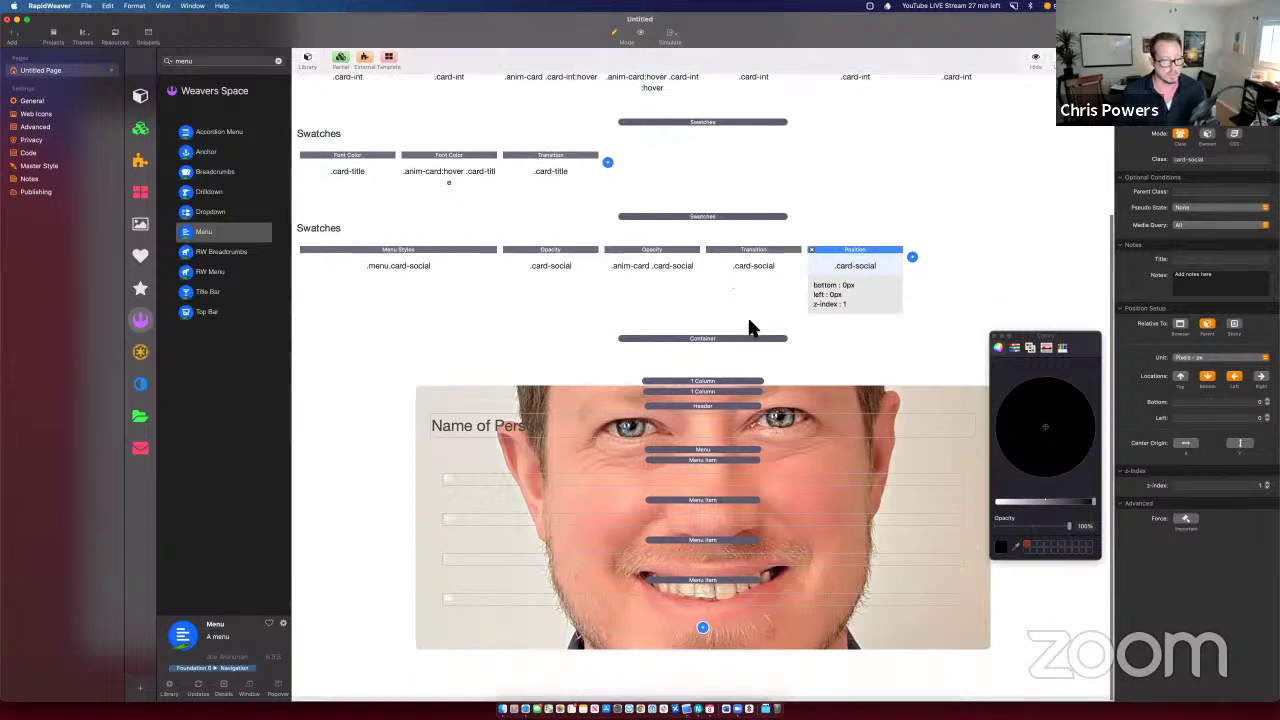
{"action": "key", "text": "super+Tab"}
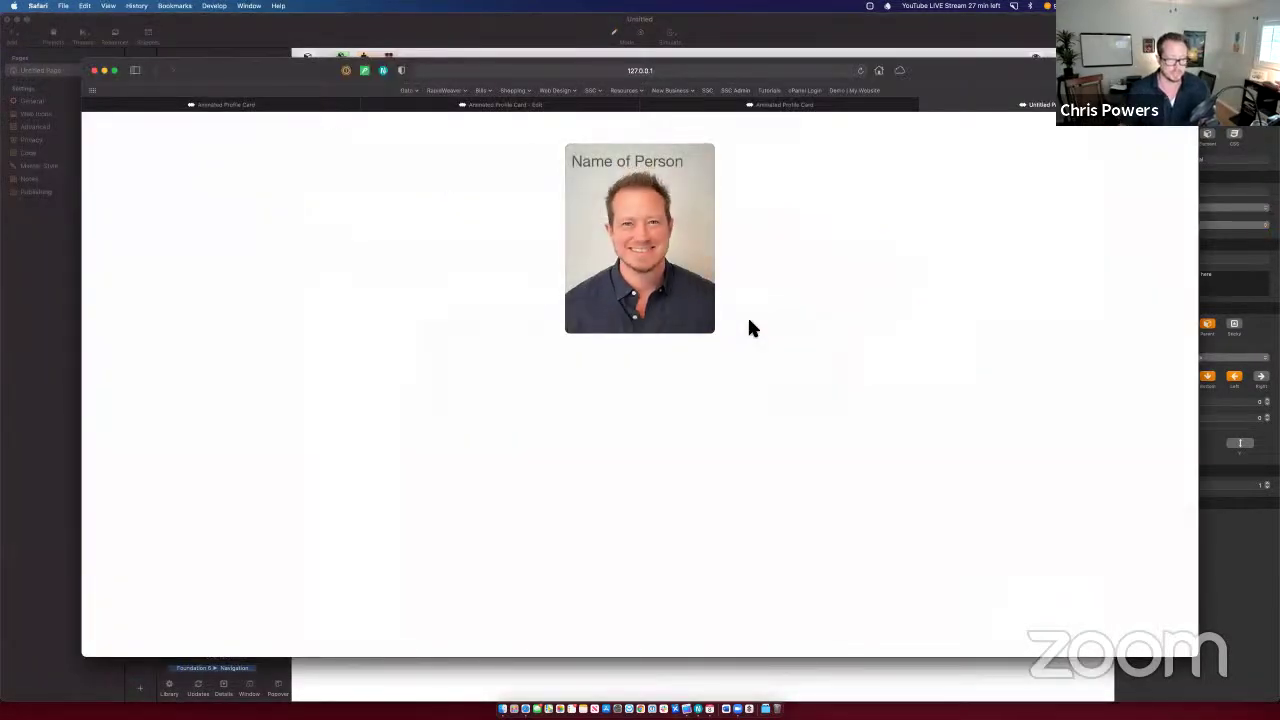
{"action": "mouse_move", "coordinate": [684, 296]}
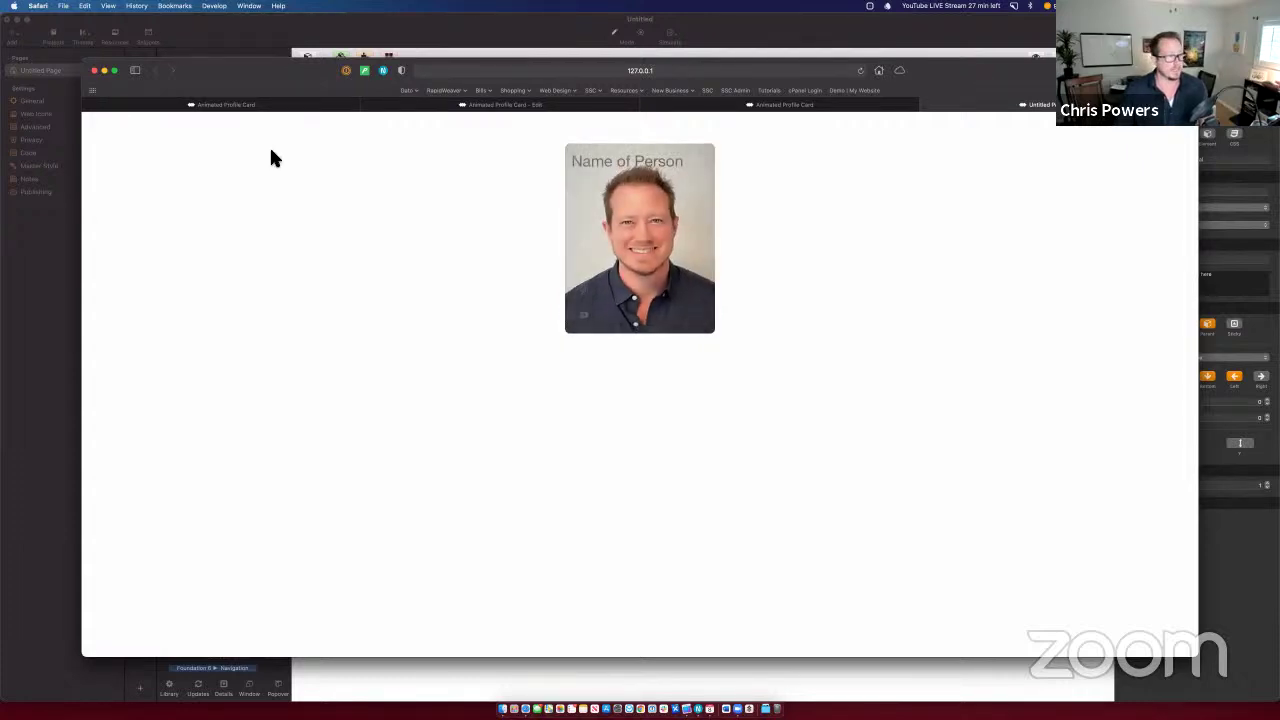
{"action": "left_click", "coordinate": [318, 107]}
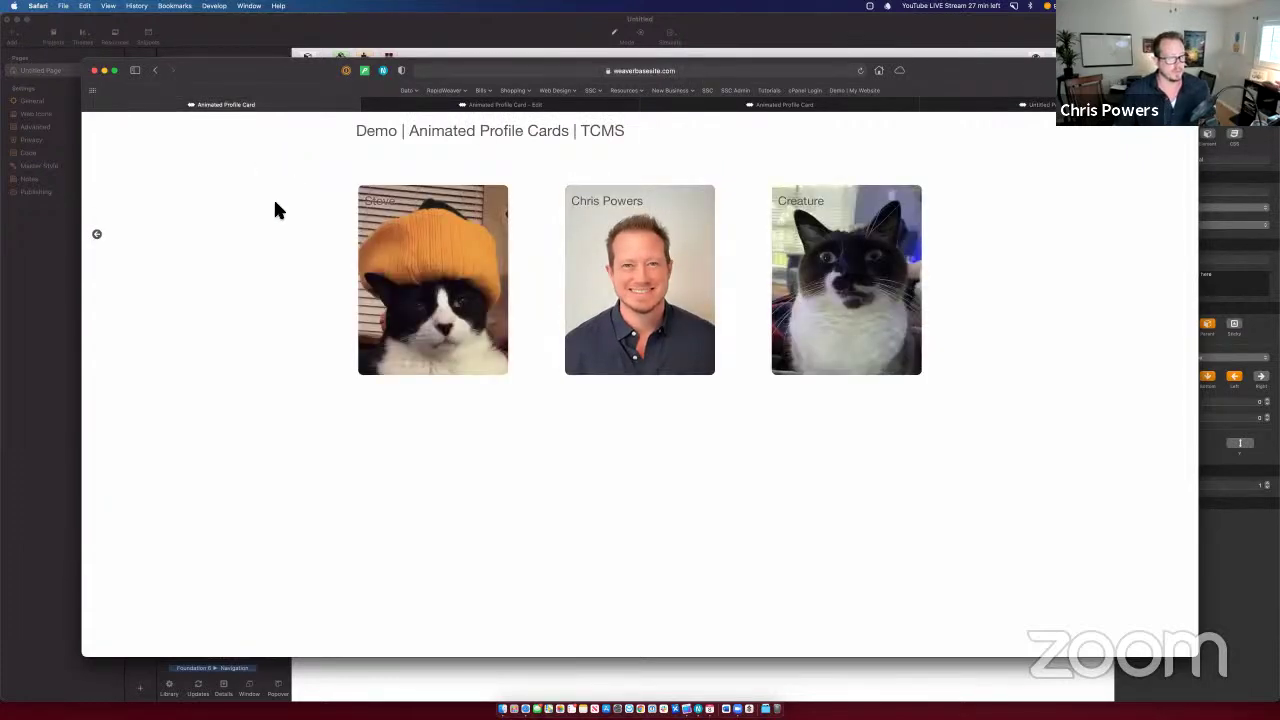
{"action": "mouse_move", "coordinate": [428, 263]}
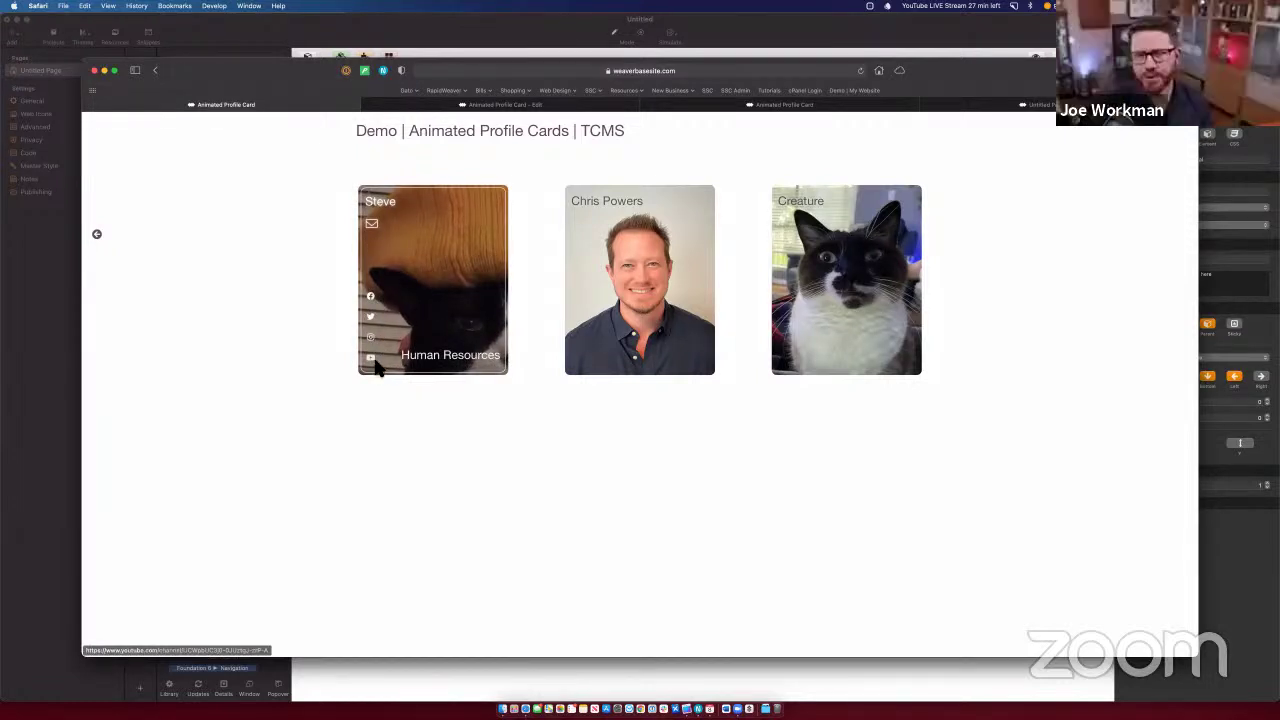
{"action": "key", "text": "super+Tab"}
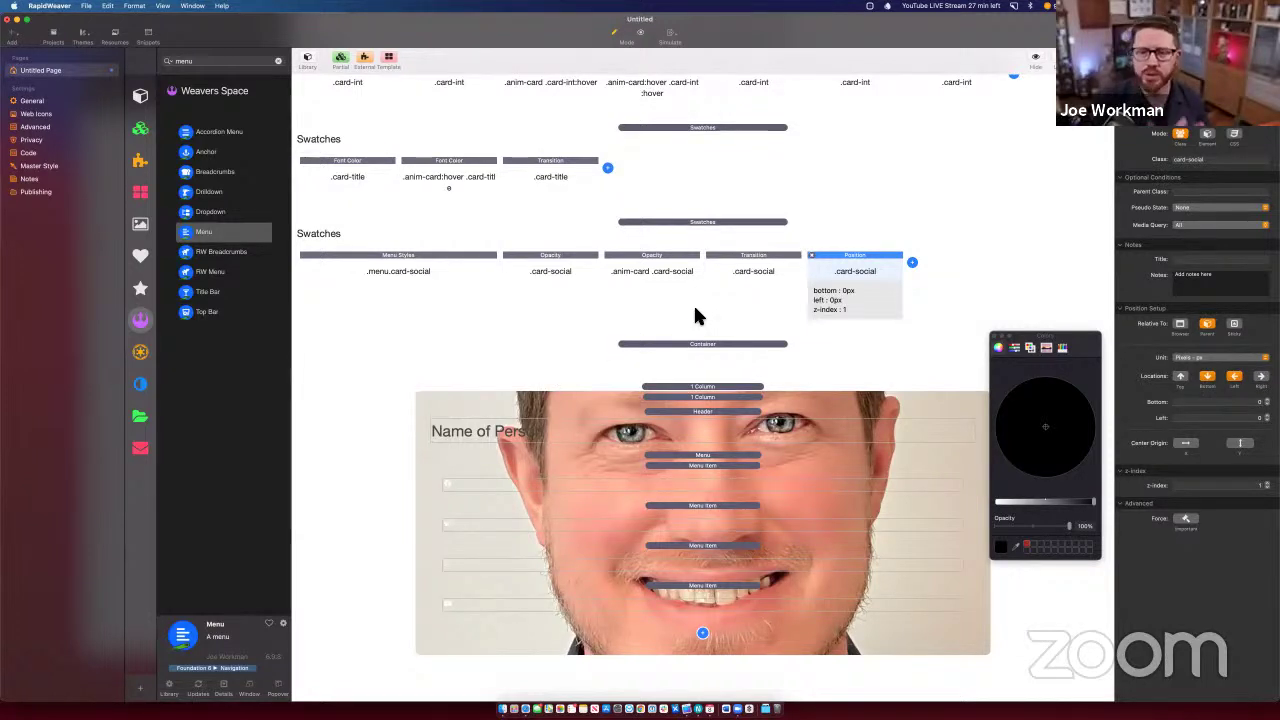
Step: Try a 1000 ms delay on the card-social Transition swatch and preview the icons' fade-in on hover
{"action": "scroll", "coordinate": [697, 316], "scroll_direction": "up", "scroll_amount": 2}
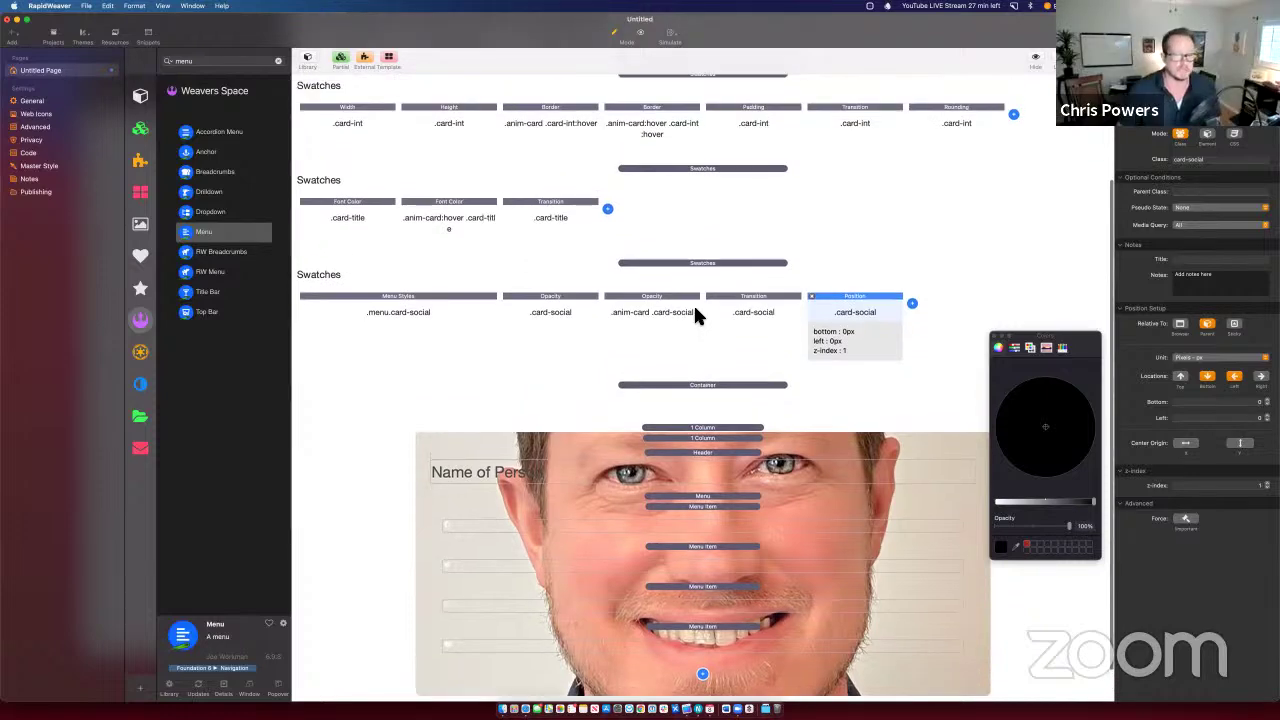
{"action": "scroll", "coordinate": [697, 316], "scroll_direction": "up", "scroll_amount": 3}
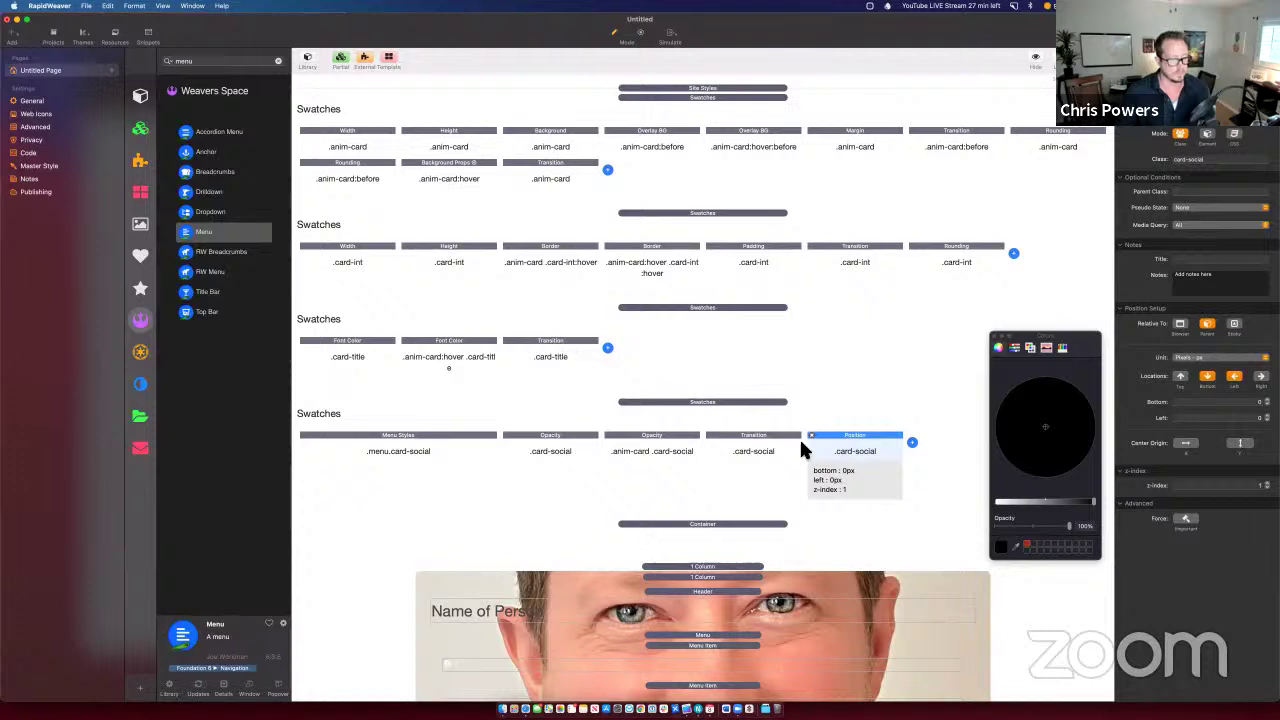
{"action": "left_click", "coordinate": [757, 452]}
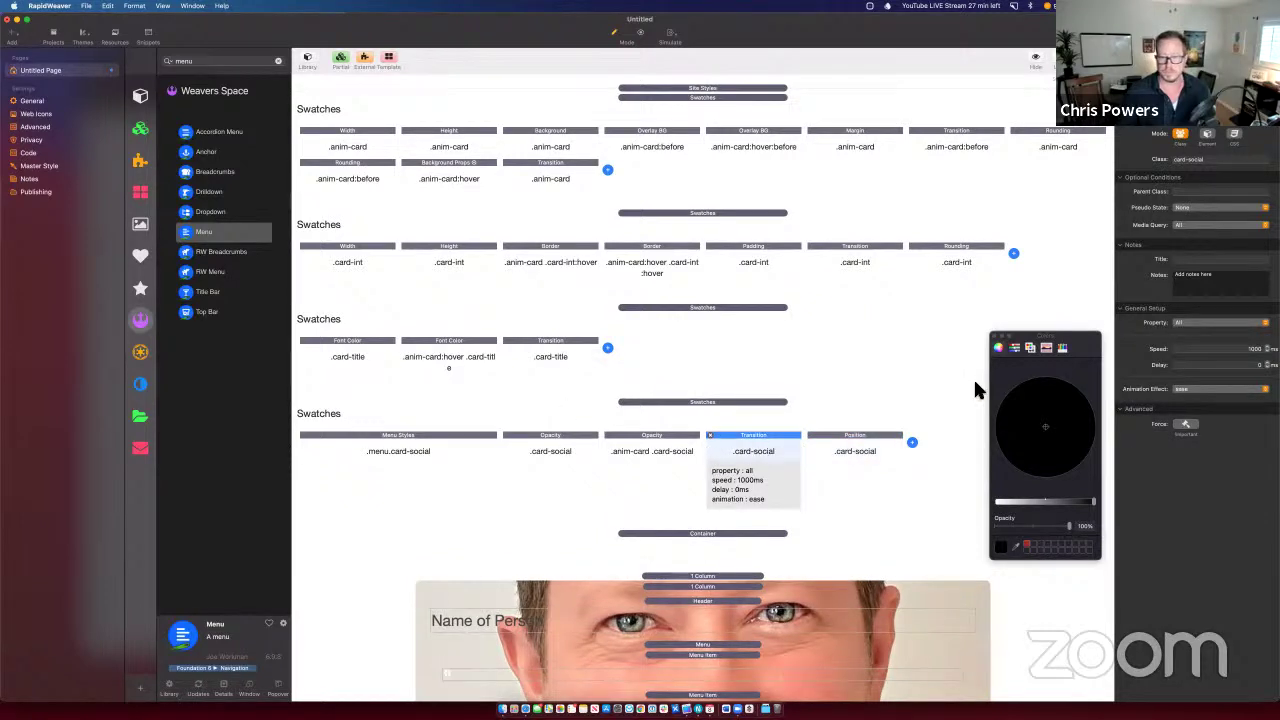
{"action": "left_click", "coordinate": [1248, 369]}
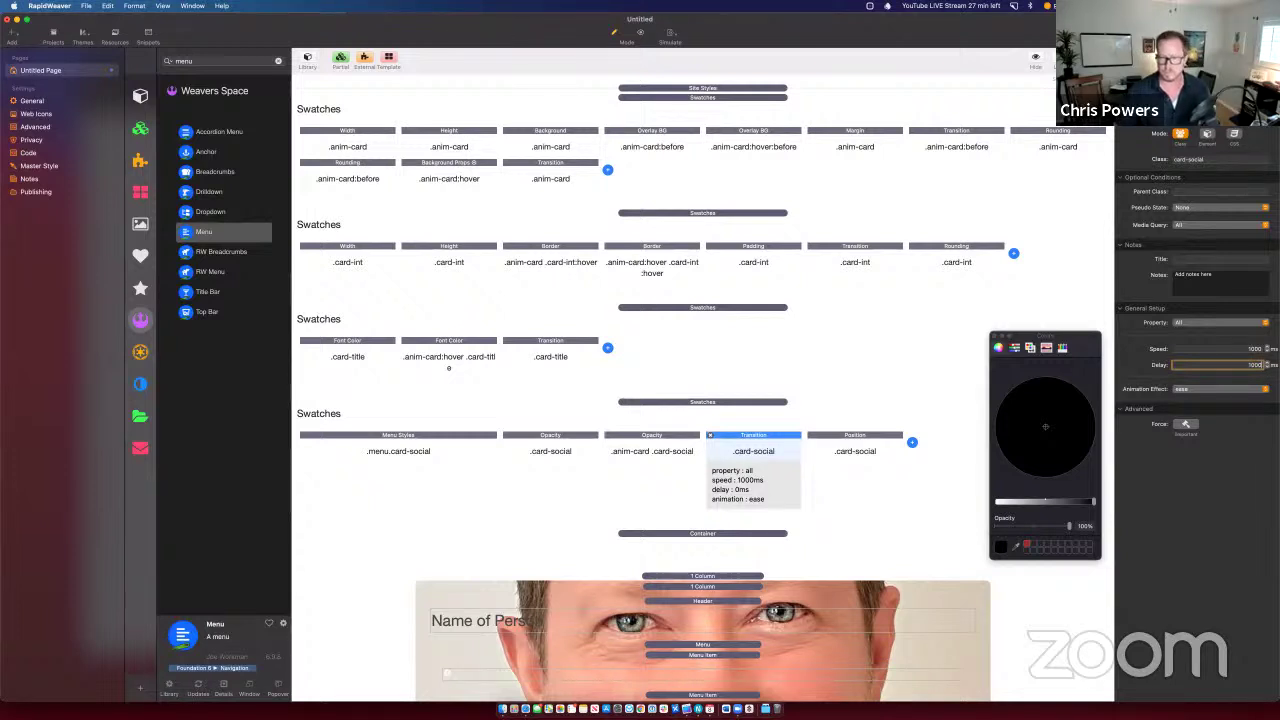
{"action": "key", "text": "super+alt+p"}
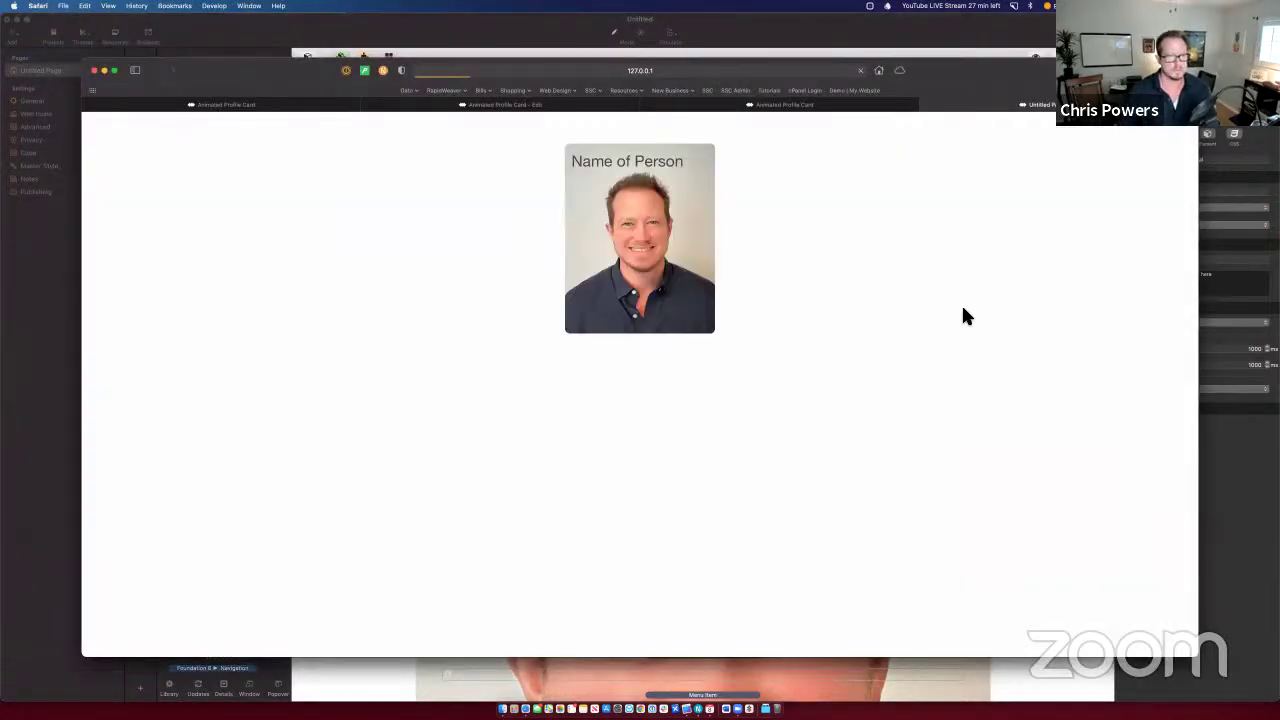
{"action": "mouse_move", "coordinate": [641, 263]}
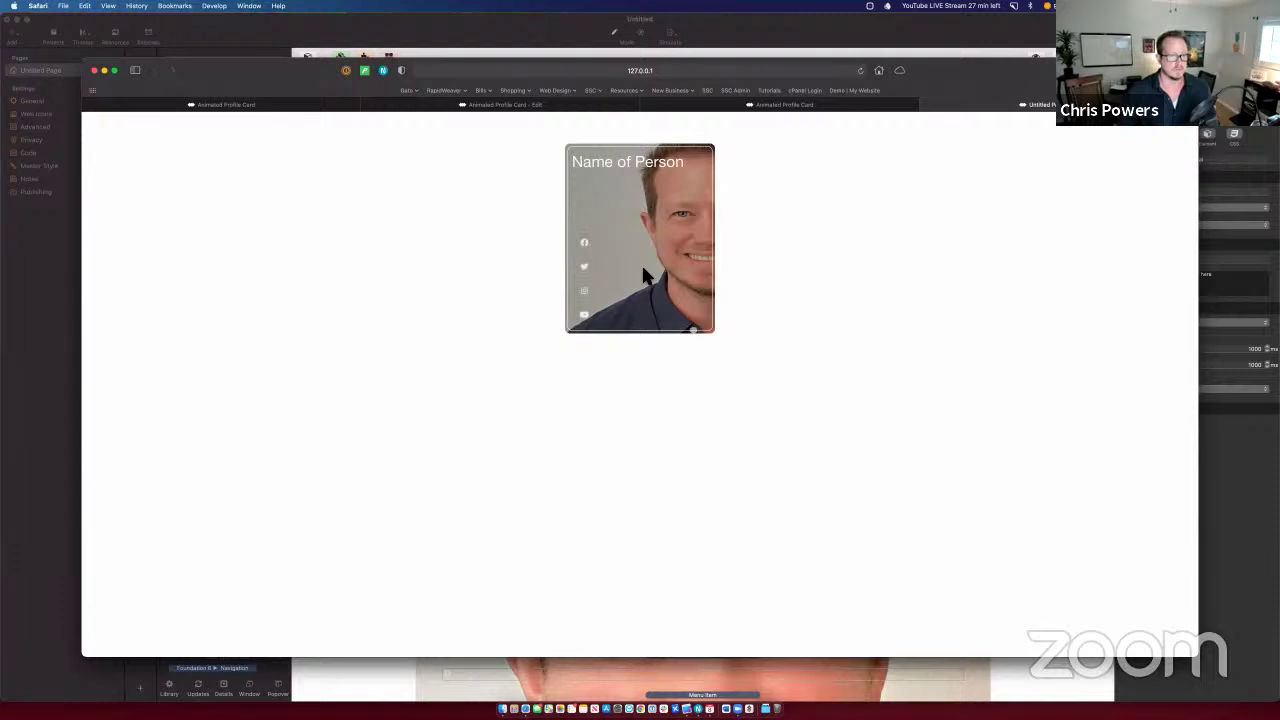
{"action": "key", "text": "super+Tab"}
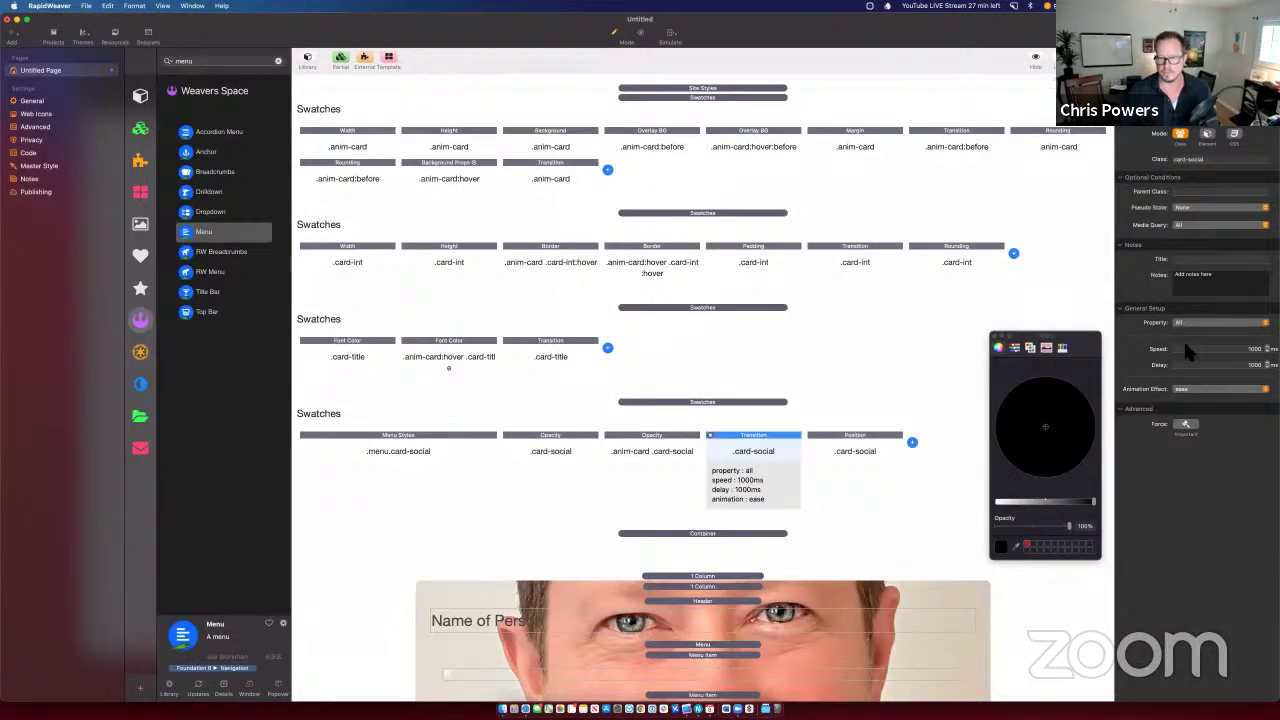
Step: Set the card-social Transition swatch's delay to 500 ms and test the card's hover animation in the browser preview
{"action": "left_click", "coordinate": [1235, 365]}
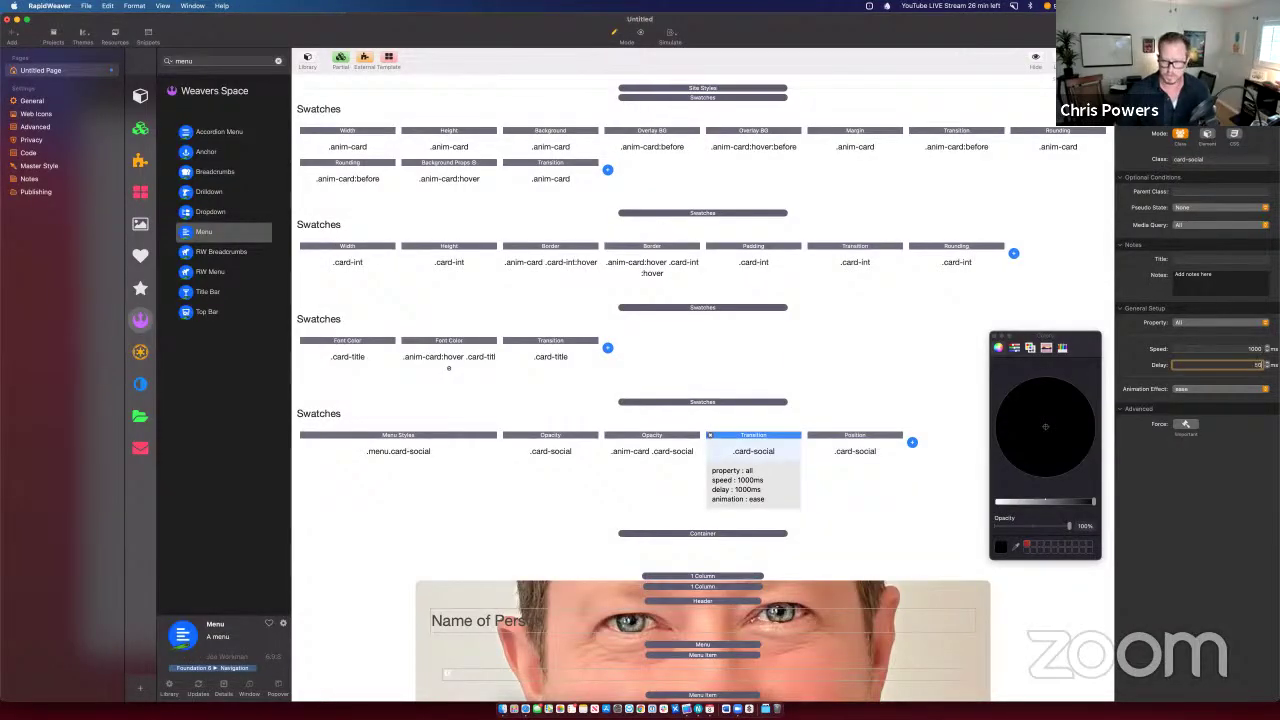
{"action": "type", "text": "500"}
{"action": "key", "text": "super+Tab"}
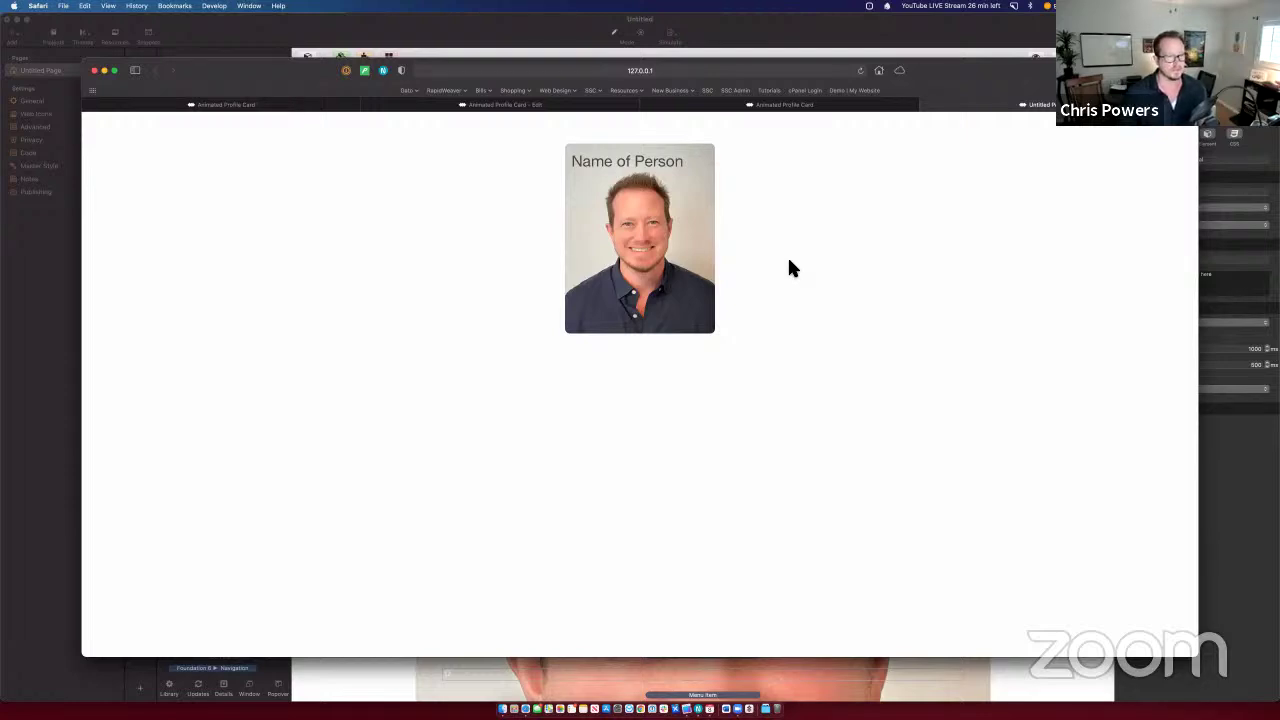
{"action": "mouse_move", "coordinate": [683, 232]}
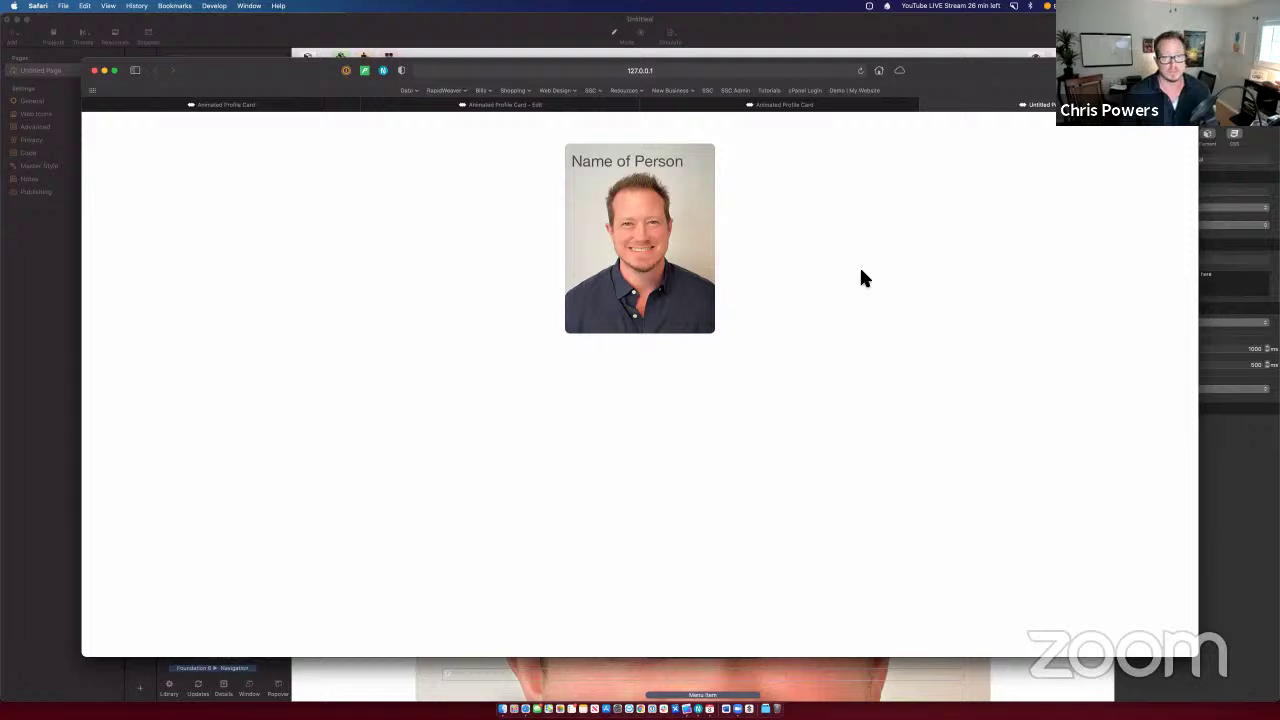
{"action": "key", "text": "super+Tab"}
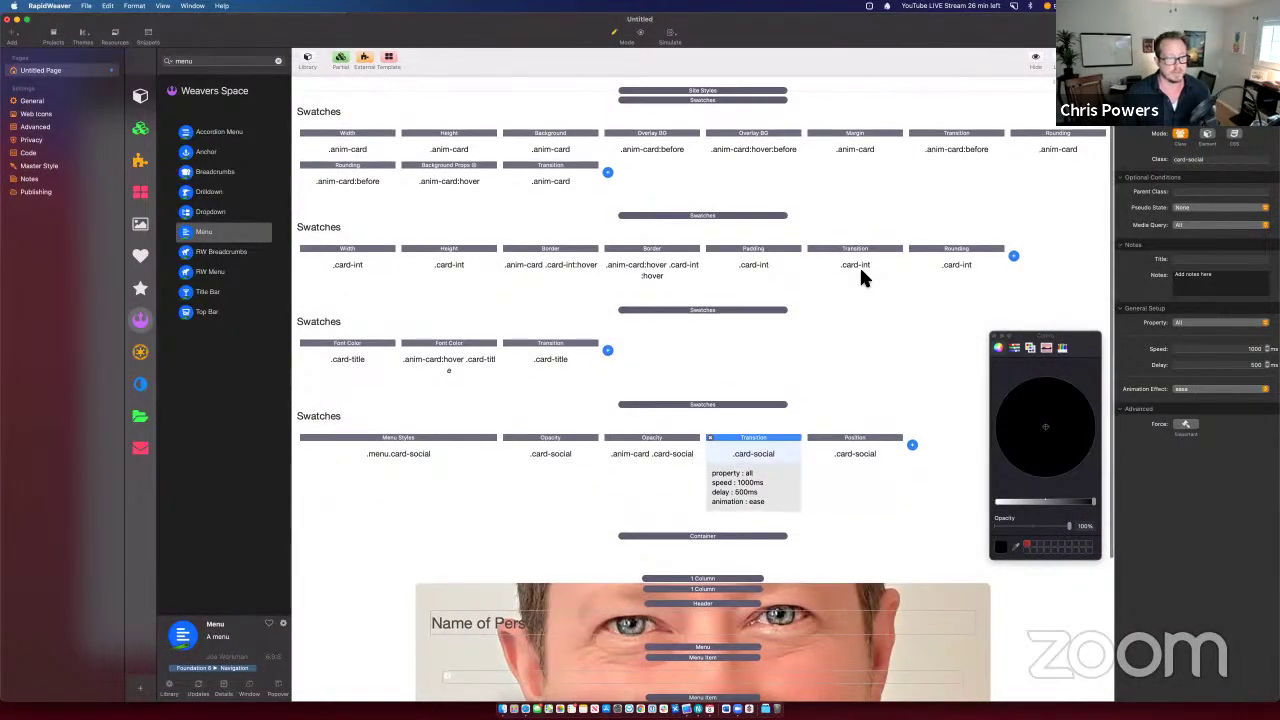
Step: Check the corner settings of the anim-card and card-int Rounding swatches
{"action": "scroll", "coordinate": [859, 265], "scroll_direction": "down", "scroll_amount": 1}
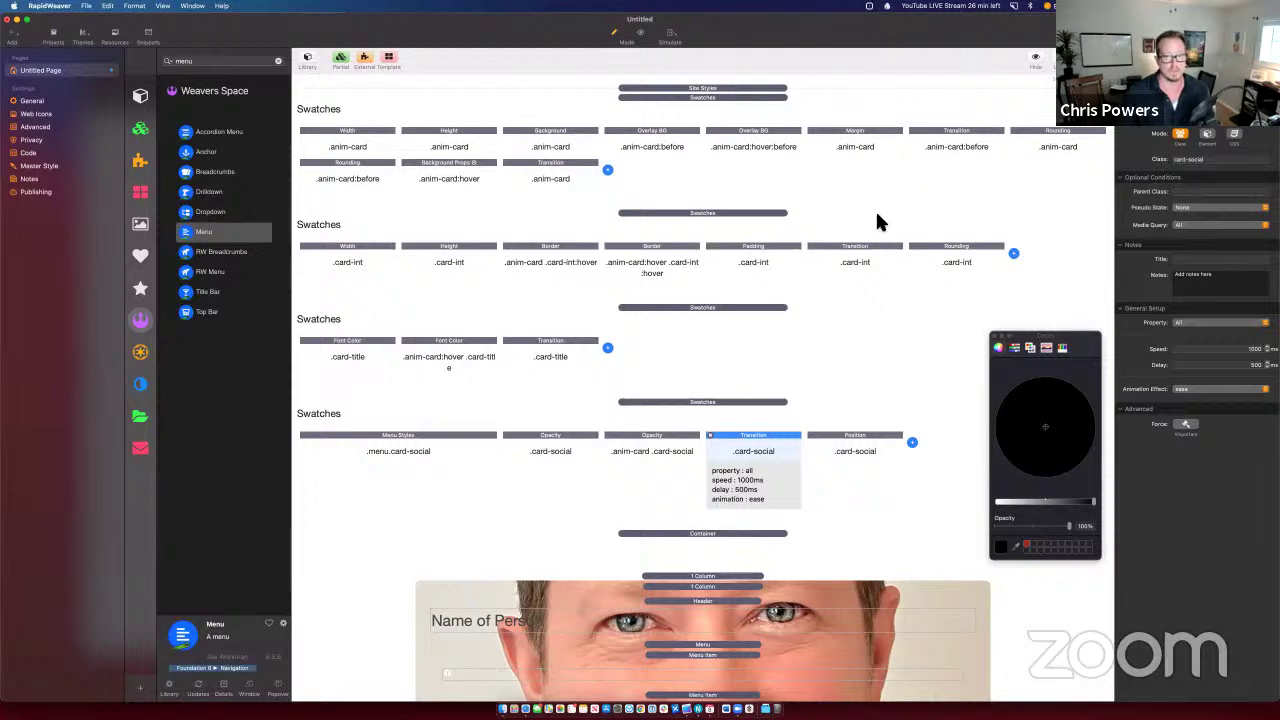
{"action": "left_click", "coordinate": [1052, 138]}
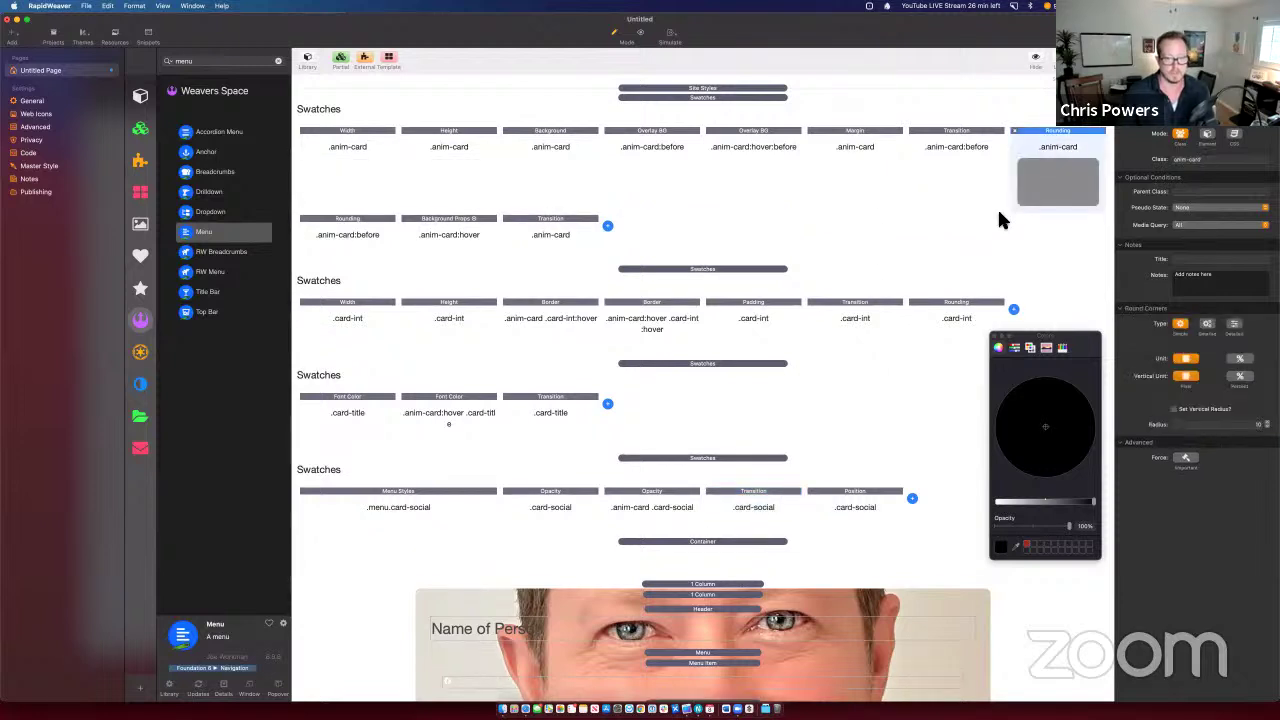
{"action": "left_click", "coordinate": [960, 301]}
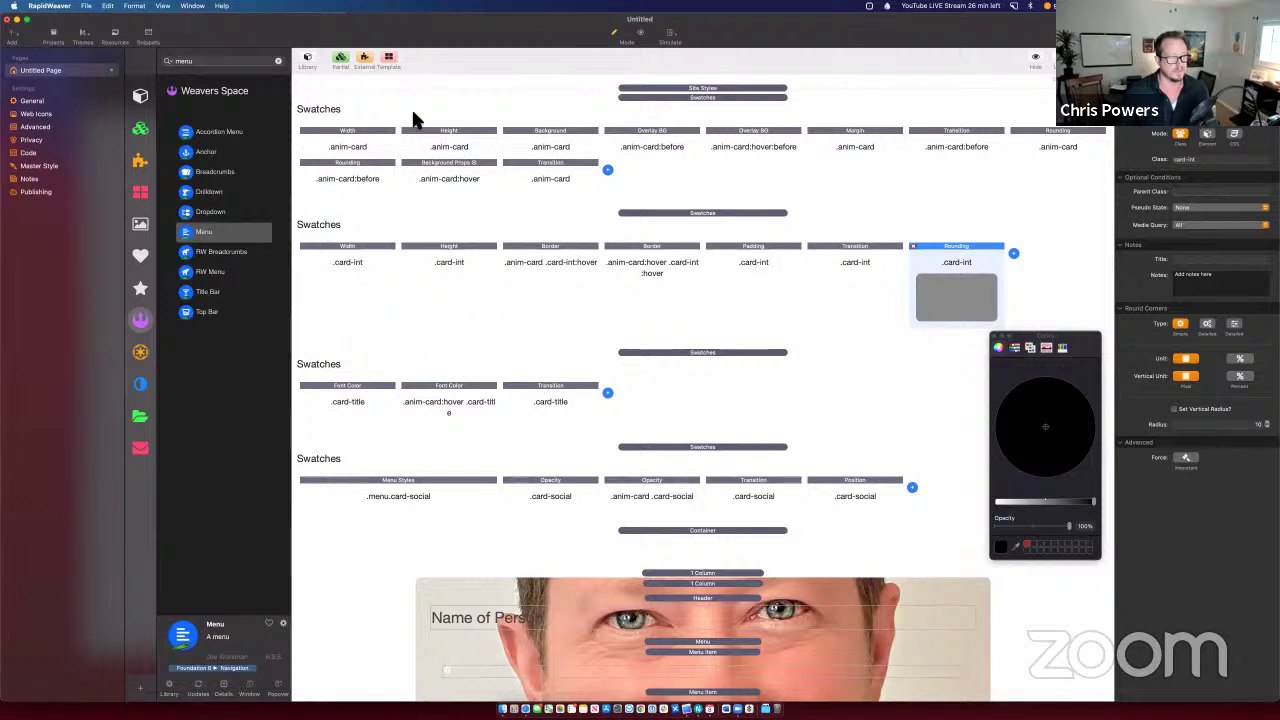
Step: Label the first swatch group "Swatches | Anim-Card"
{"action": "left_click", "coordinate": [880, 146]}
{"action": "left_click", "coordinate": [1210, 198]}
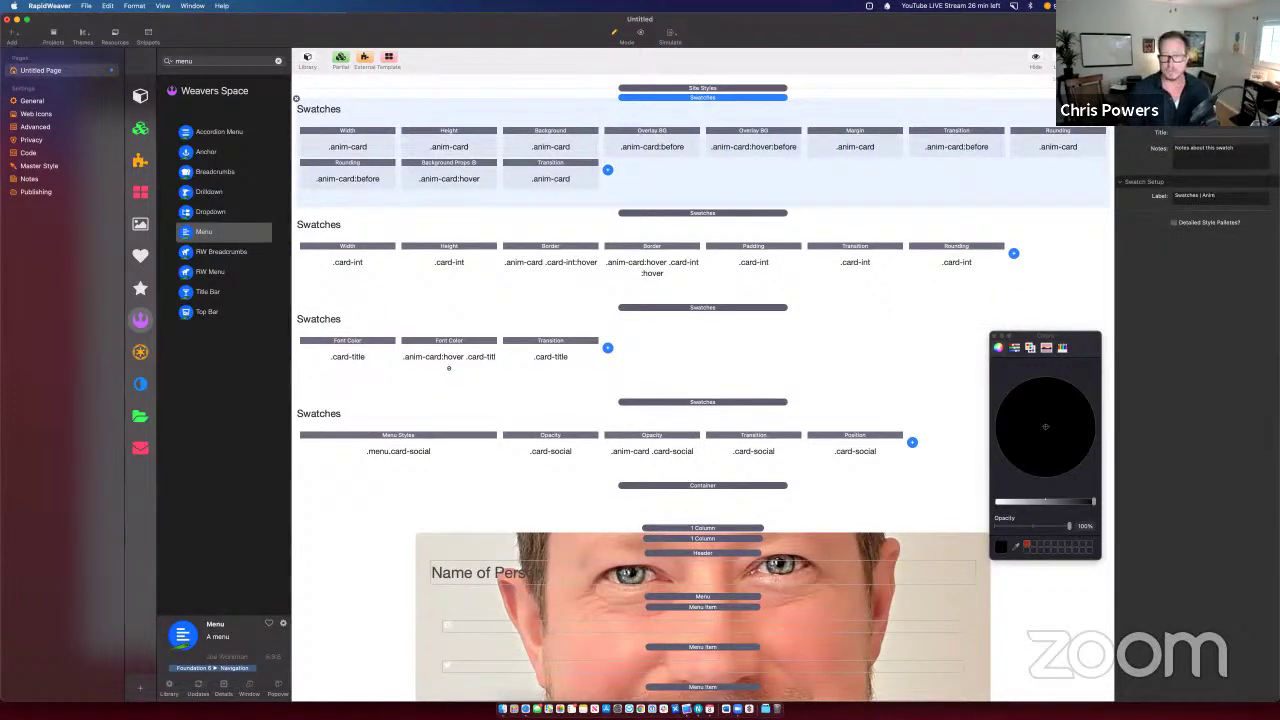
{"action": "type", "text": "| Anim-Ca"}
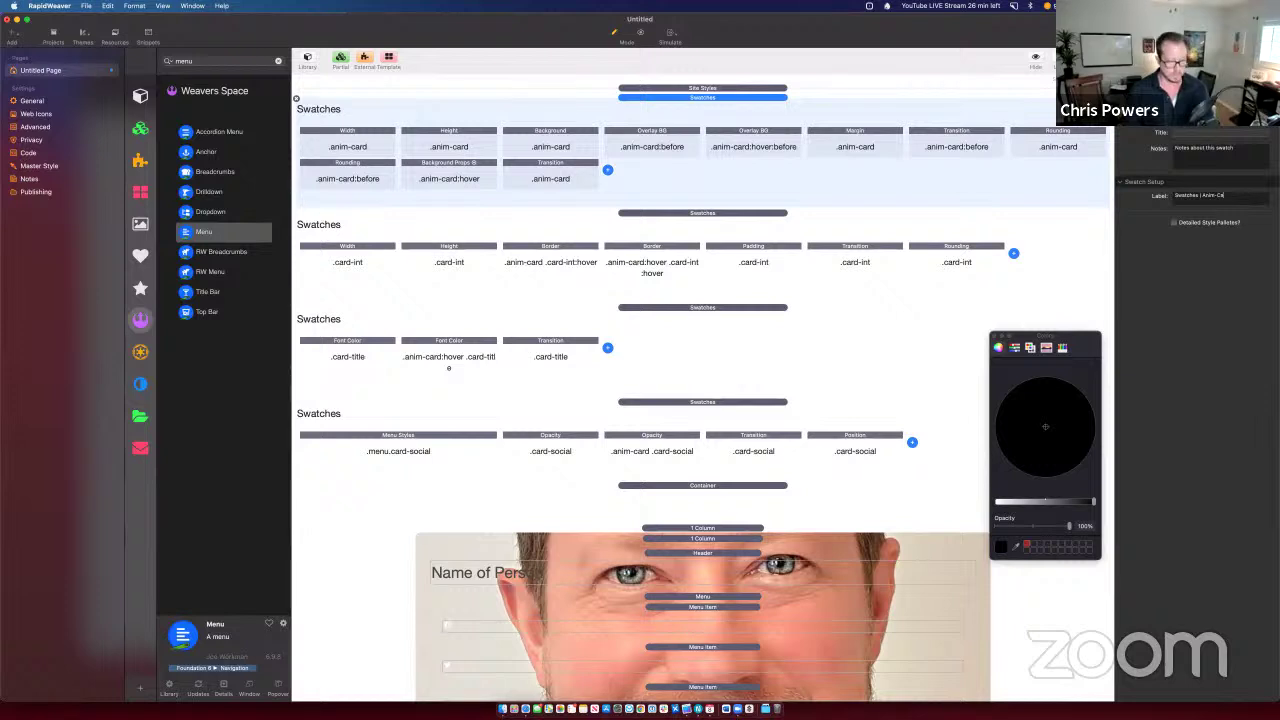
{"action": "type", "text": "rd"}
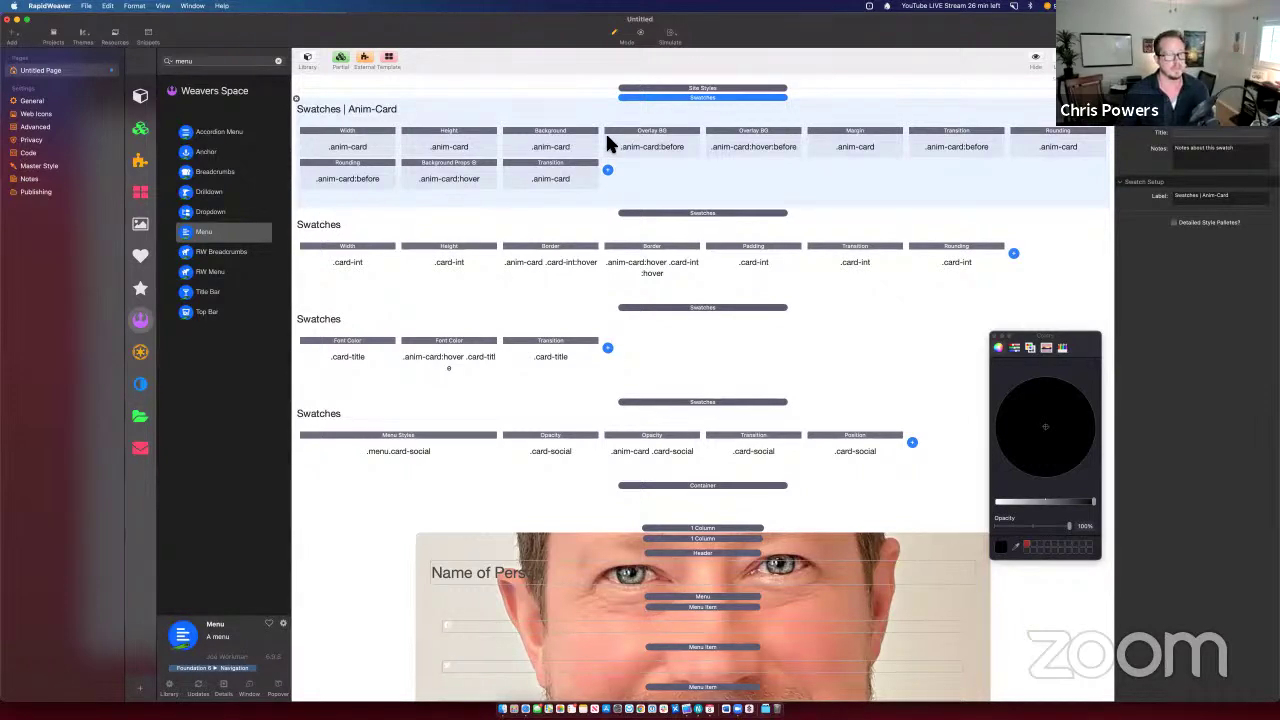
Step: Add a Swatches stack above the Anim-Card group, label it "Swatches | General", and move the .anim-card Rounding swatch into it
{"action": "left_click", "coordinate": [279, 61]}
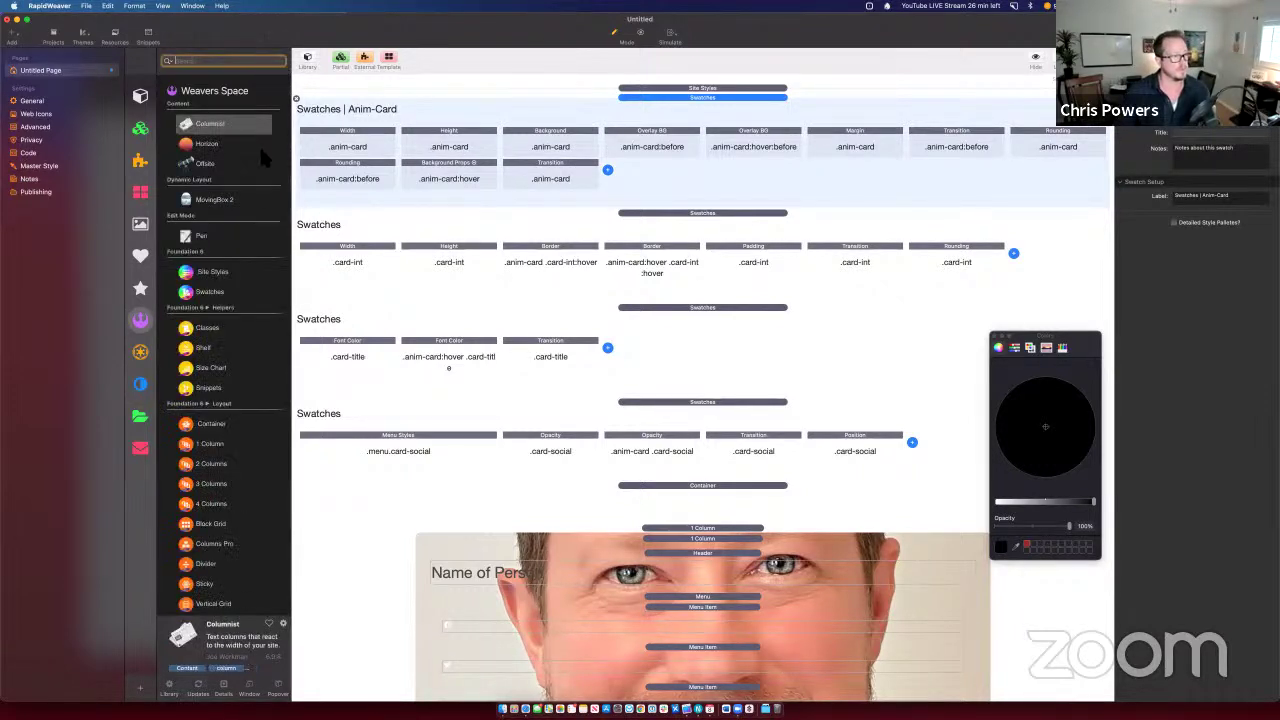
{"action": "left_click_drag", "start_coordinate": [203, 292], "coordinate": [716, 102]}
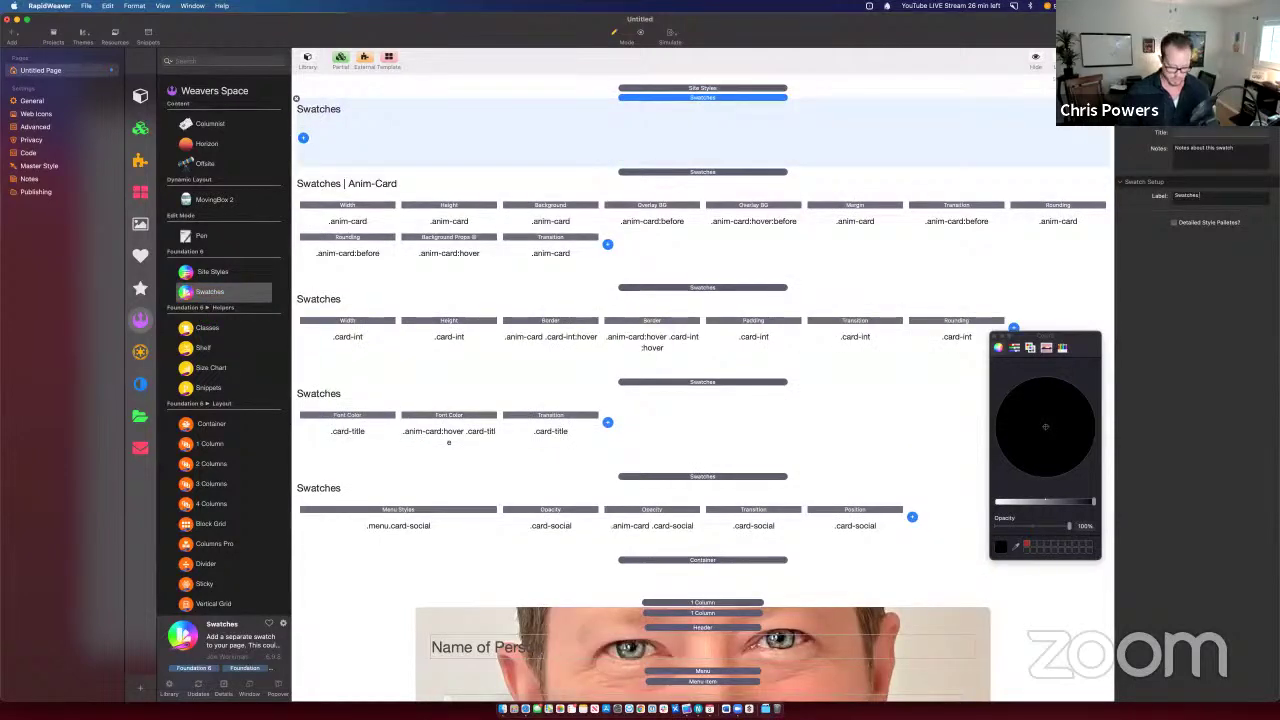
{"action": "type", "text": "| General"}
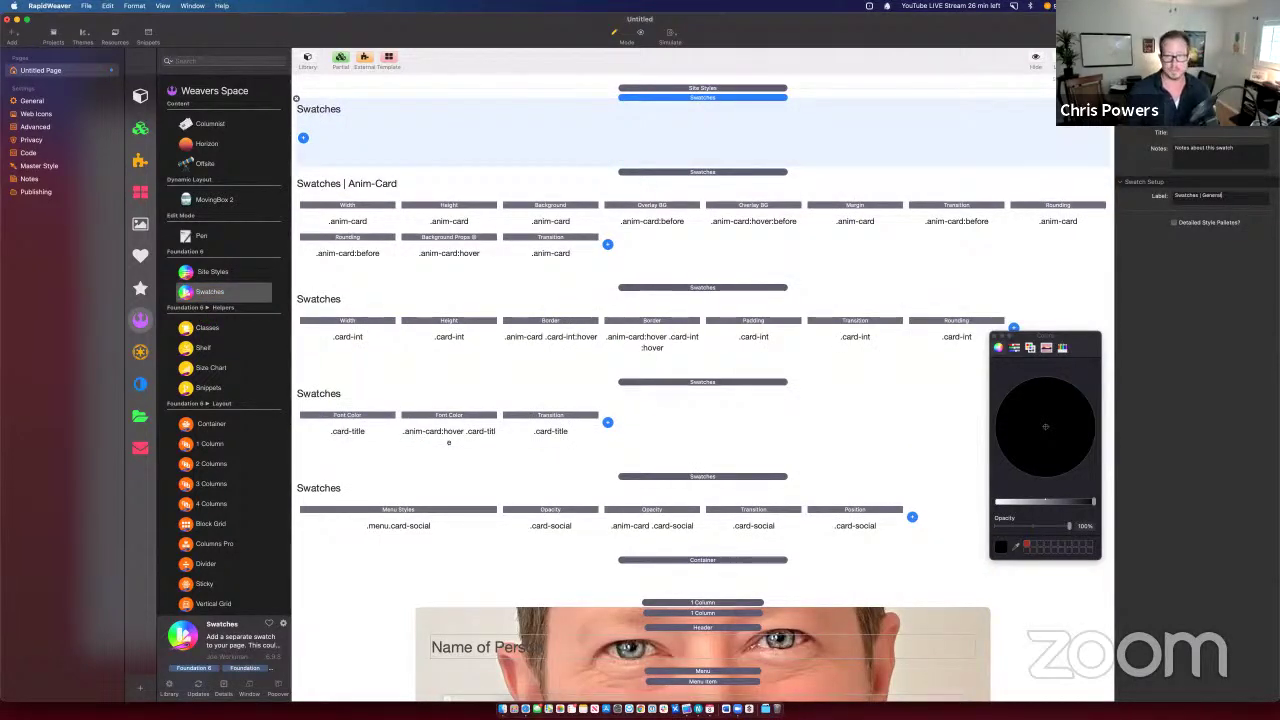
{"action": "left_click_drag", "start_coordinate": [1078, 208], "coordinate": [393, 136]}
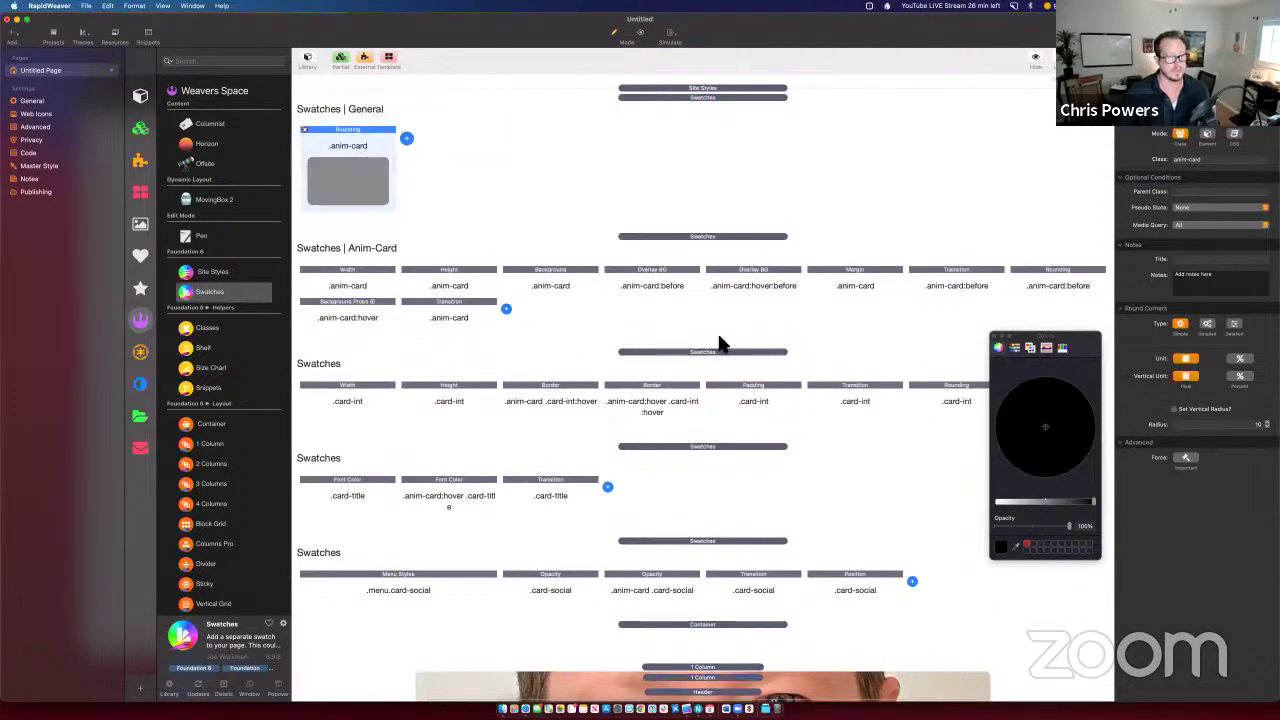
{"action": "left_click", "coordinate": [996, 338]}
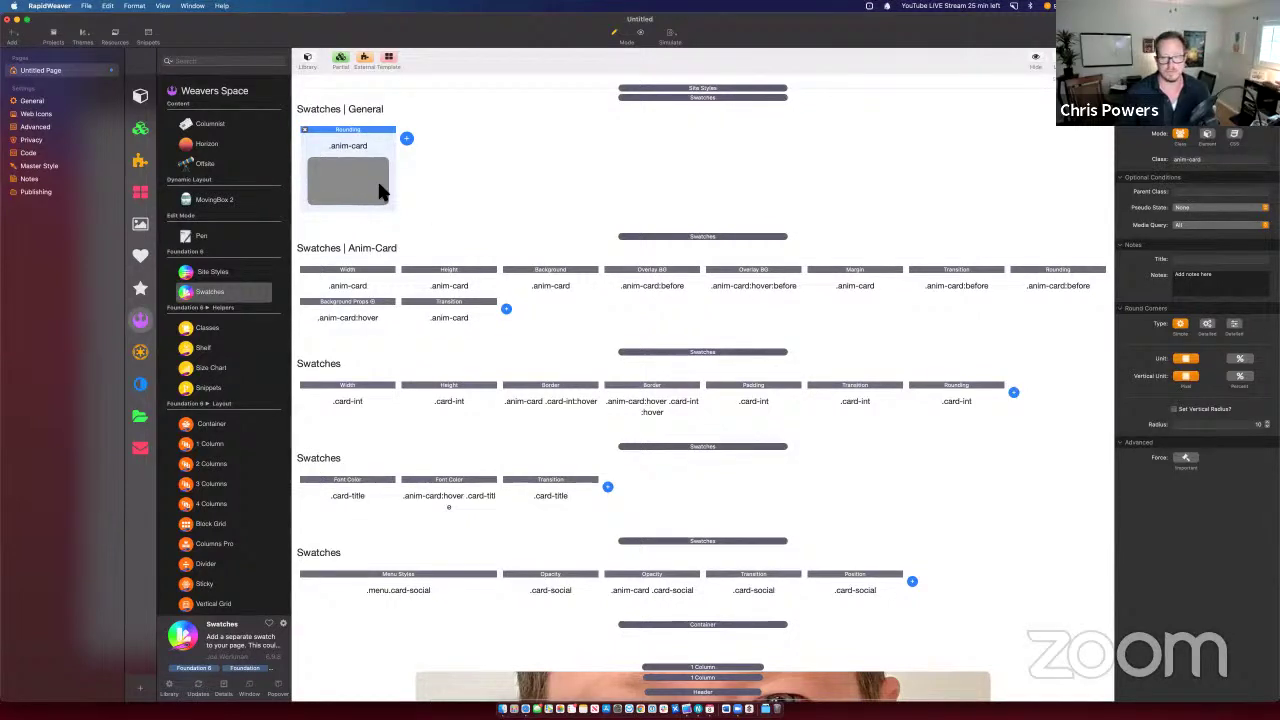
Step: Switch the General group's Rounding swatch to CSS selector mode with ".anim-card," as the first selector
{"action": "left_click", "coordinate": [952, 394]}
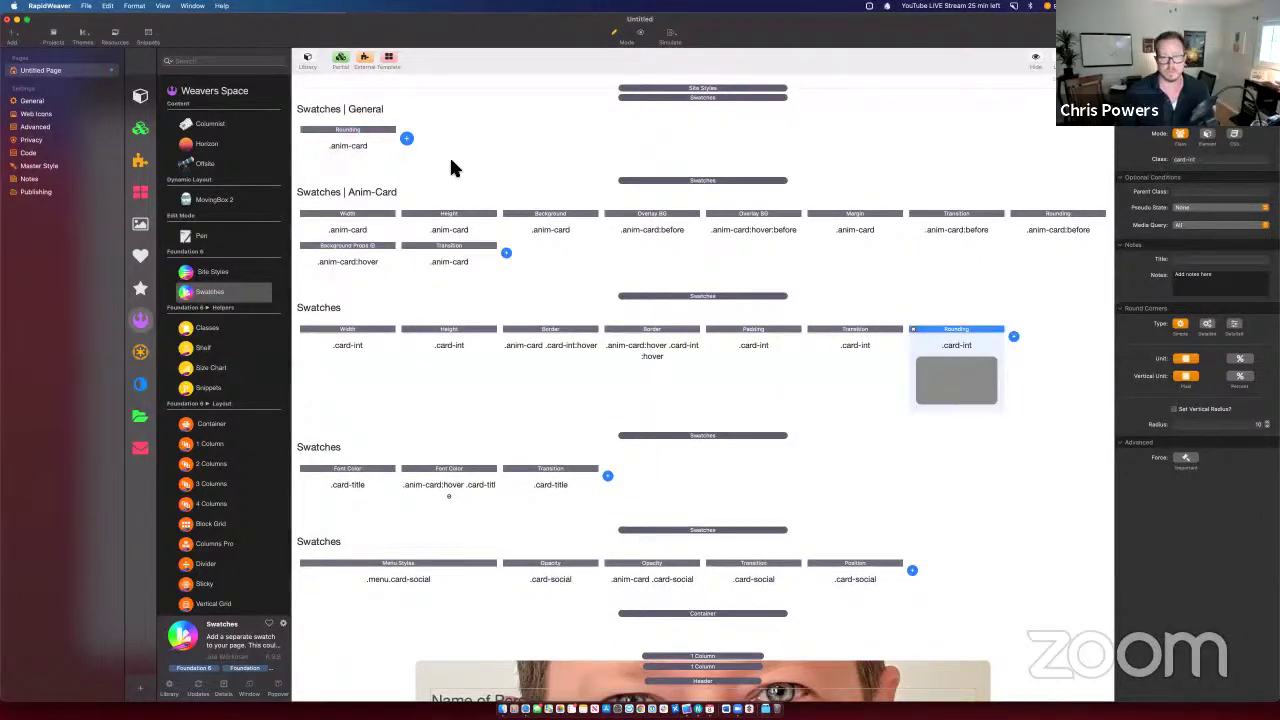
{"action": "left_click", "coordinate": [345, 145]}
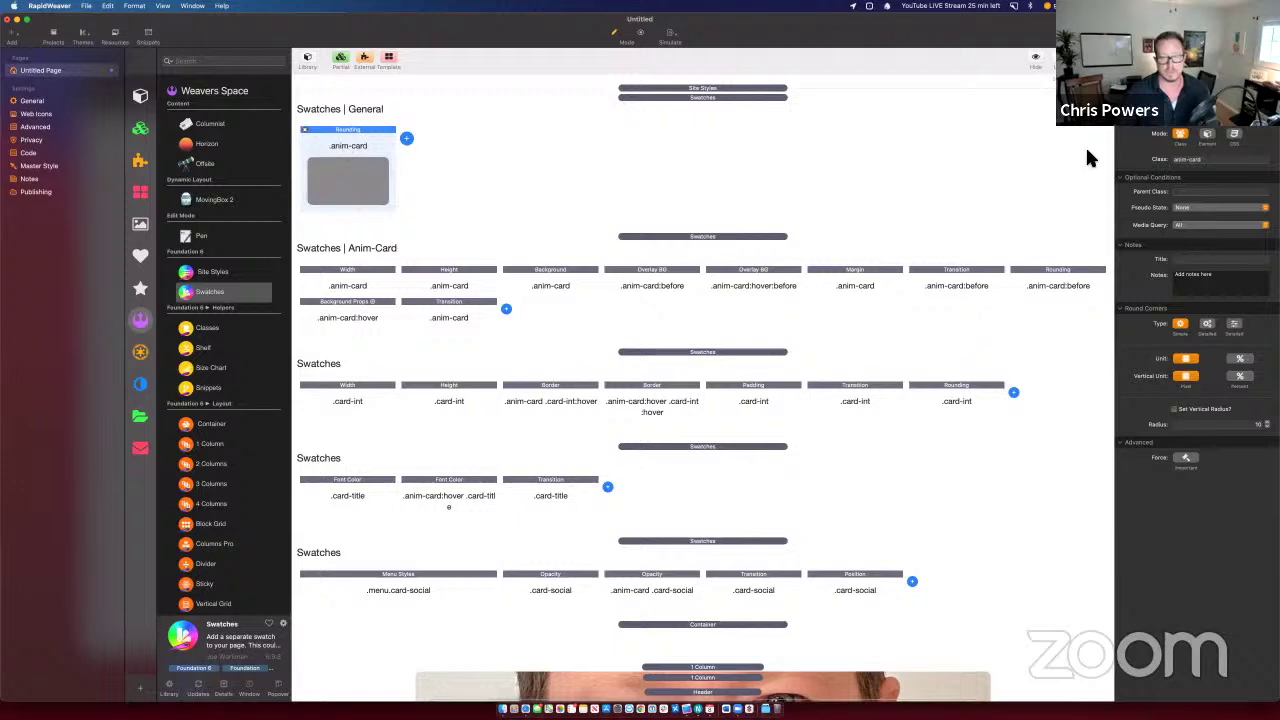
{"action": "left_click", "coordinate": [1205, 160]}
{"action": "key", "text": "super+a"}
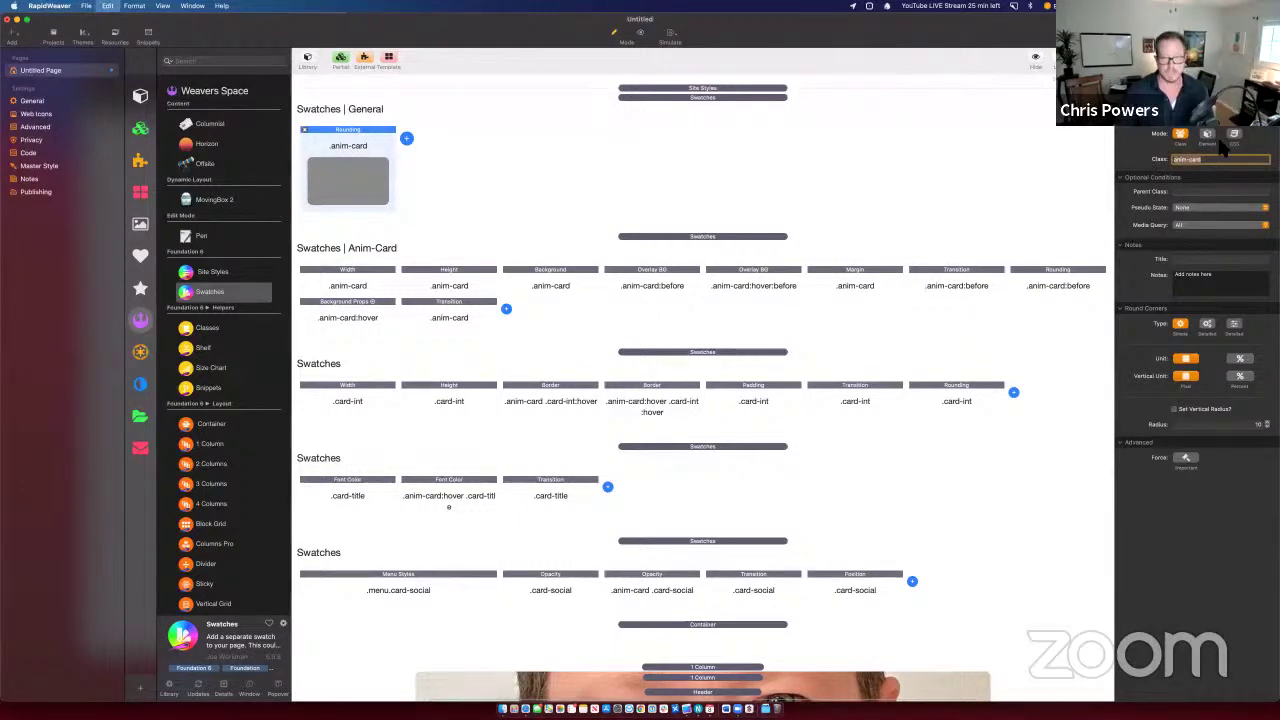
{"action": "left_click", "coordinate": [1233, 135]}
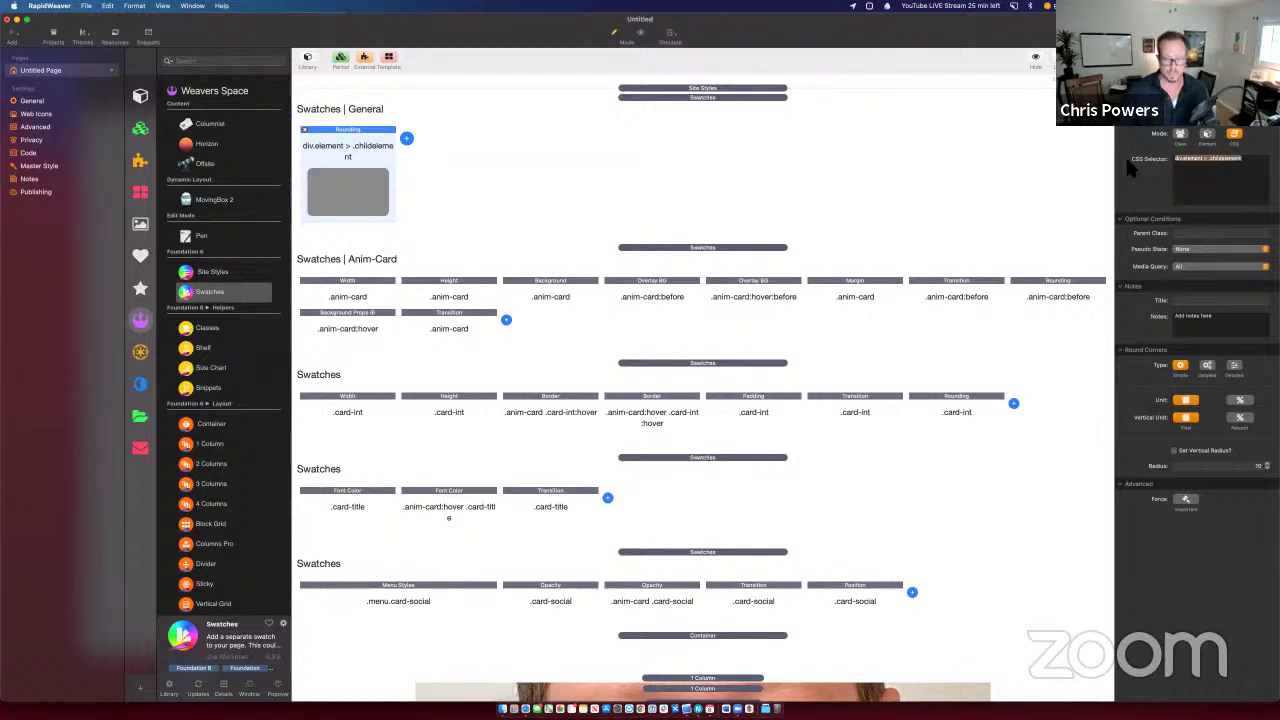
{"action": "key", "text": "BackSpace"}
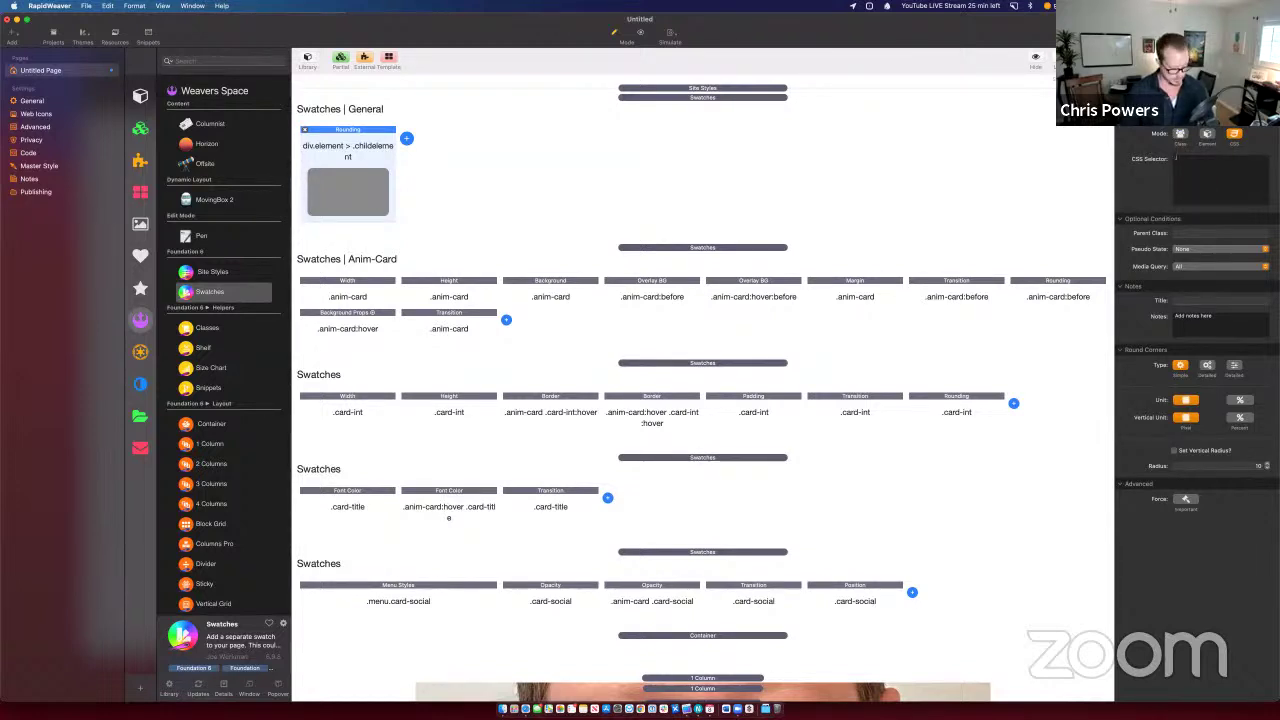
{"action": "type", "text": ".anim-card"}
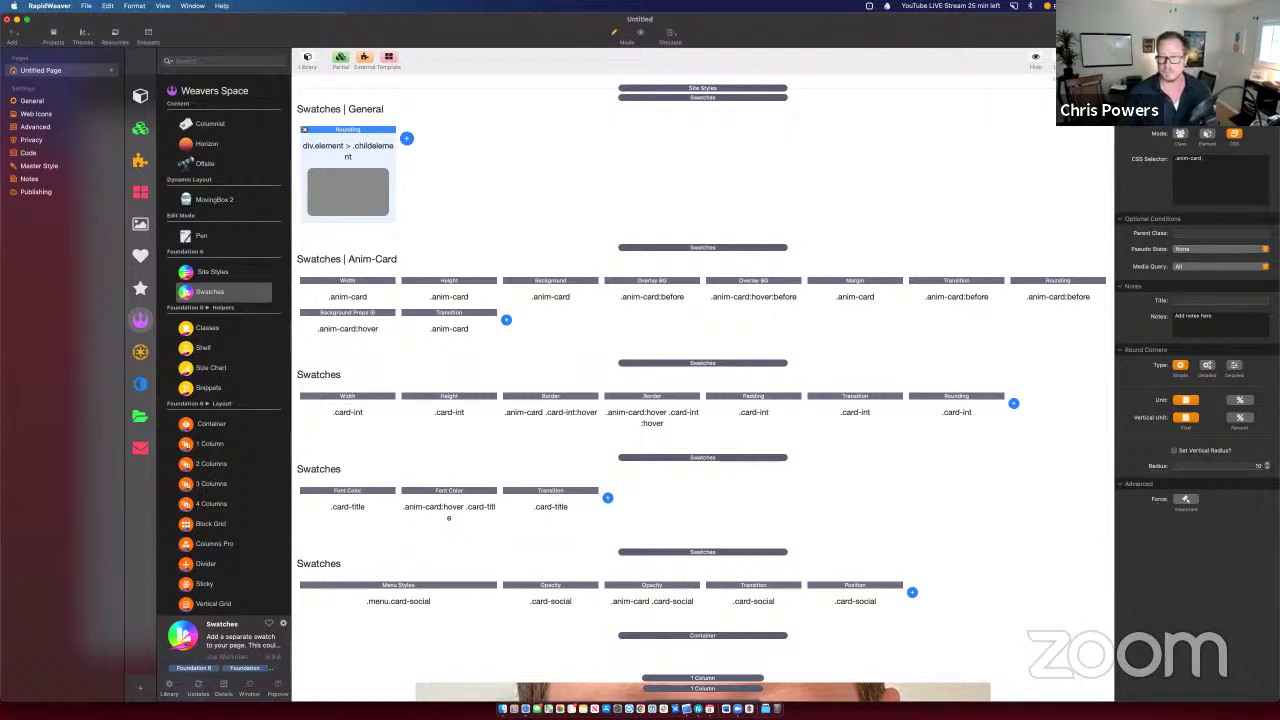
Step: Add .anim-card:before to the General Rounding swatch's CSS selector and delete the separate .anim-card:before Rounding swatch
{"action": "left_click", "coordinate": [1058, 296]}
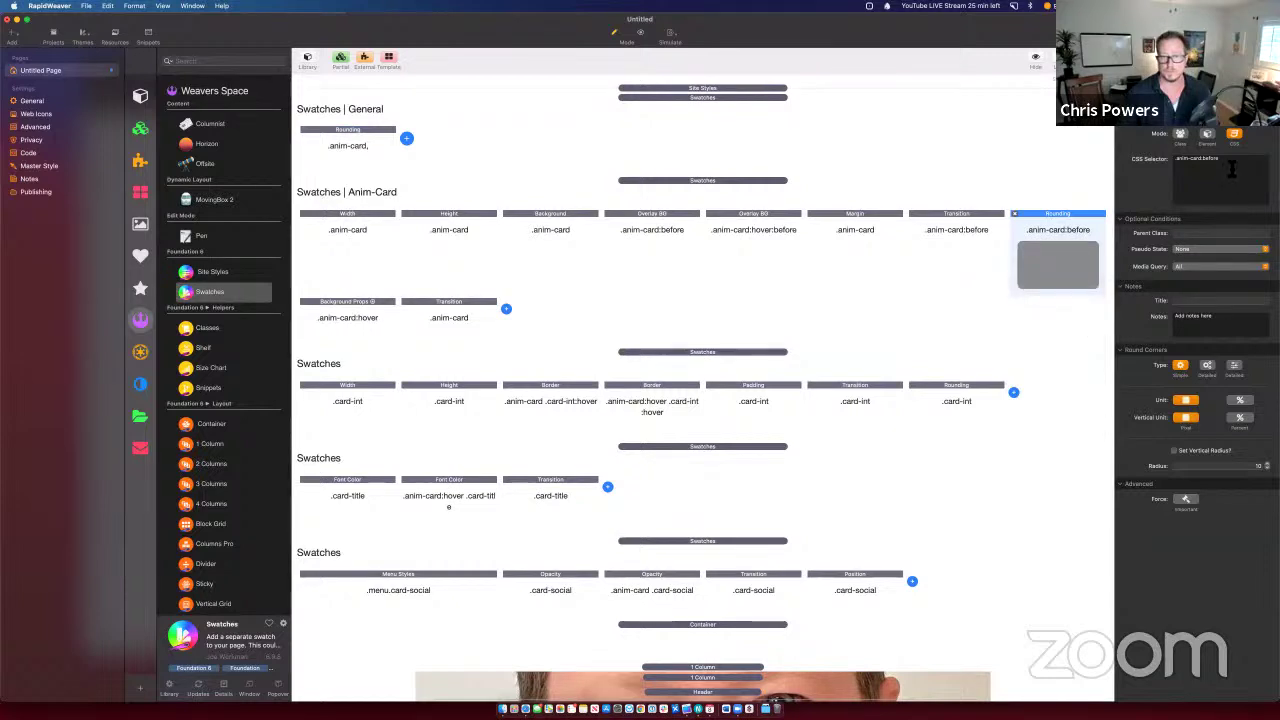
{"action": "left_click_drag", "start_coordinate": [1232, 165], "coordinate": [1140, 161]}
{"action": "key", "text": "ctrl+c"}
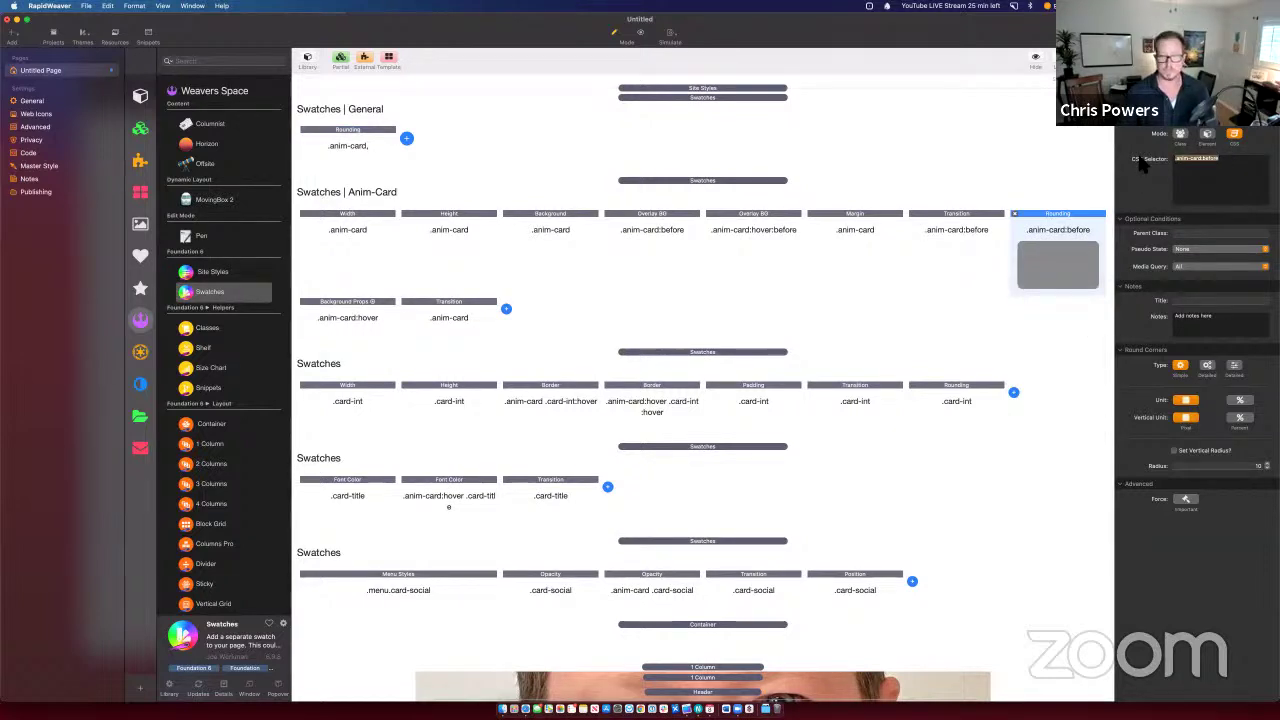
{"action": "left_click", "coordinate": [348, 146]}
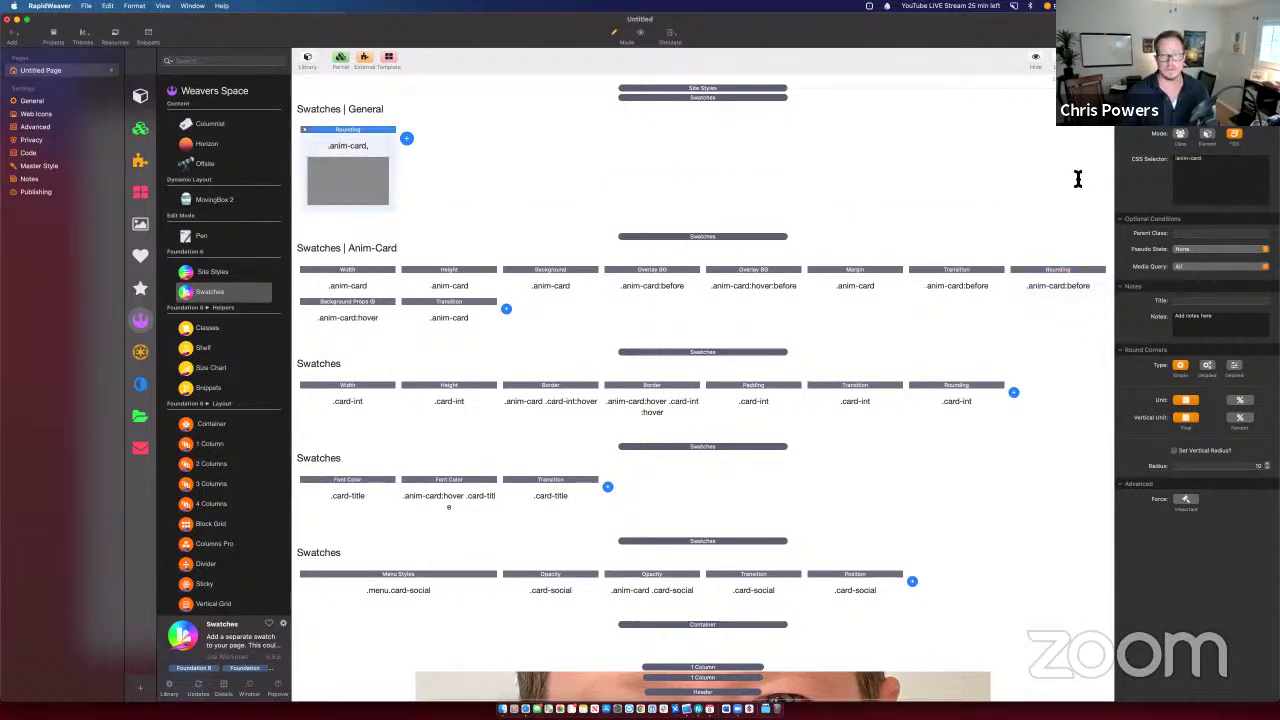
{"action": "key", "text": "ctrl+v"}
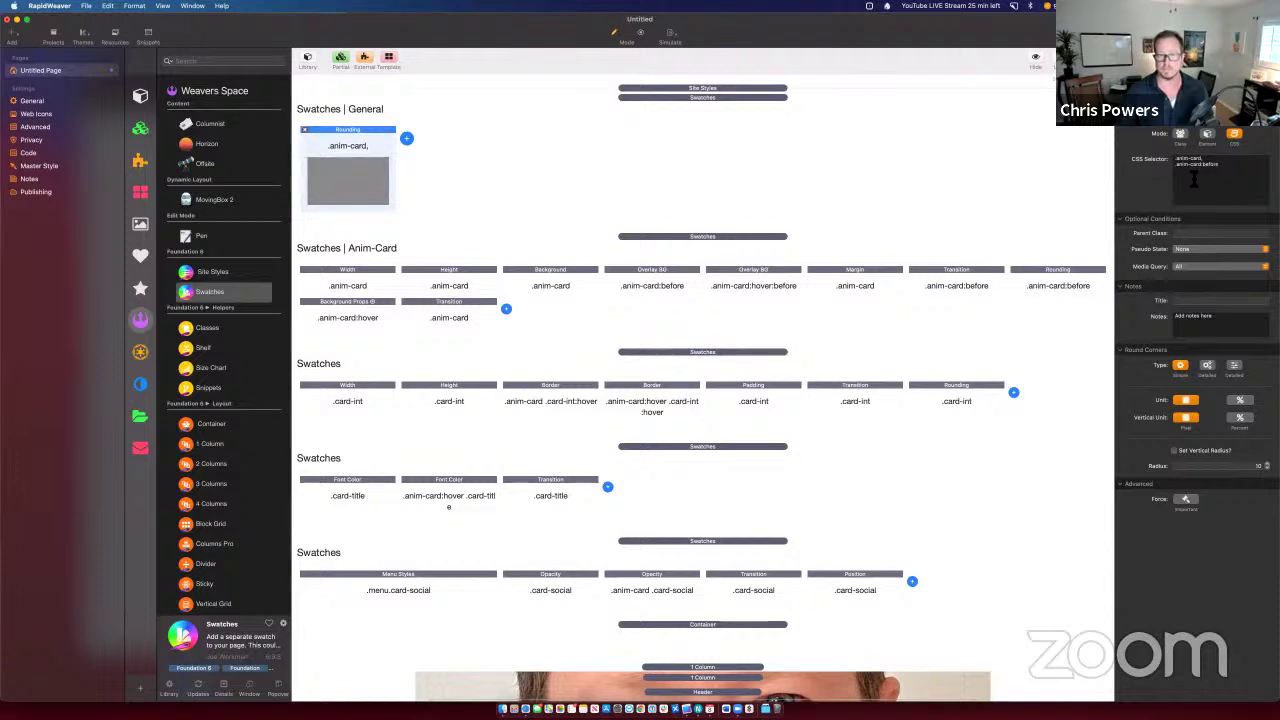
{"action": "left_click", "coordinate": [1078, 283]}
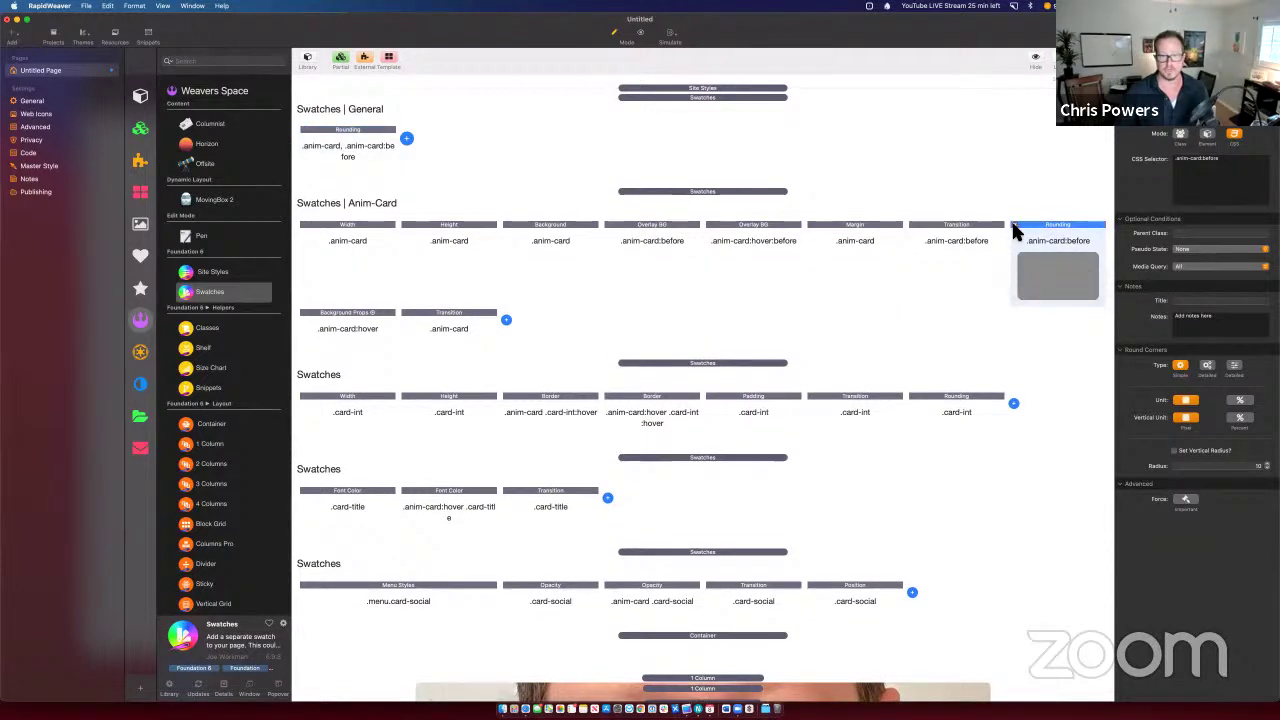
{"action": "left_click", "coordinate": [1014, 225]}
{"action": "left_click", "coordinate": [350, 136]}
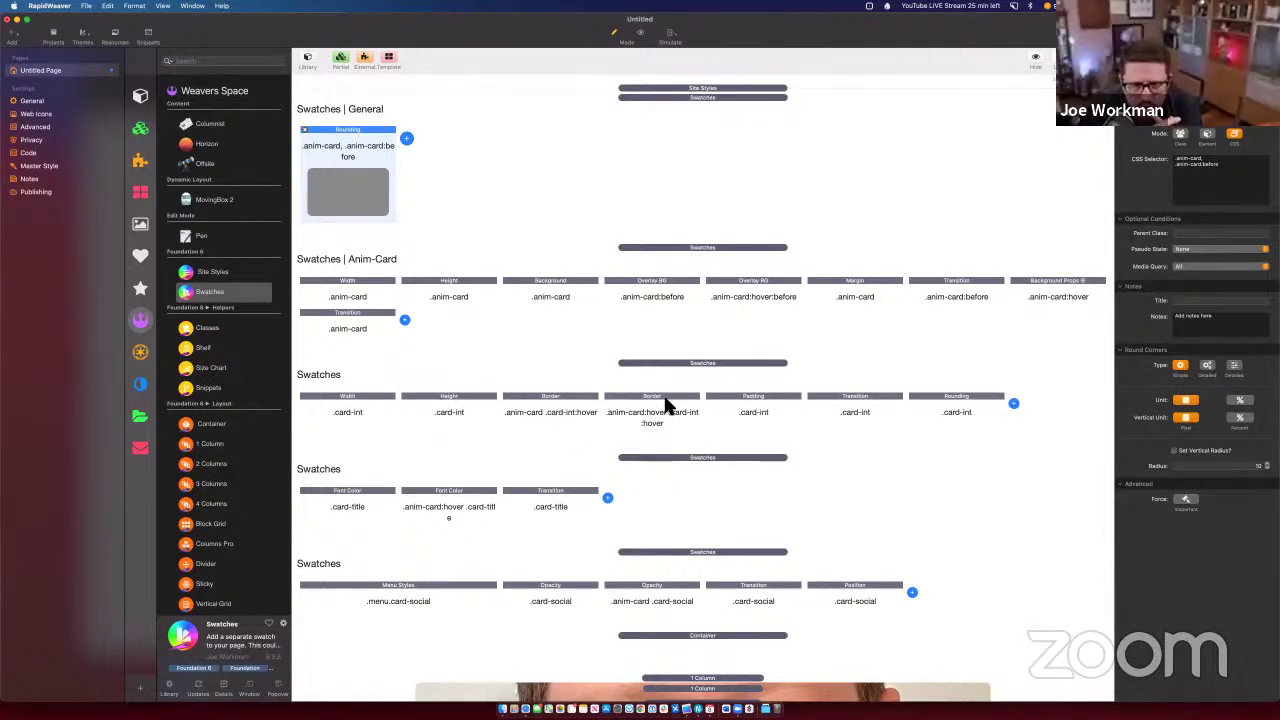
Step: Append card-int to the General Rounding swatch's comma-separated CSS selector and delete the separate .card-int Rounding swatch
{"action": "left_click", "coordinate": [929, 408]}
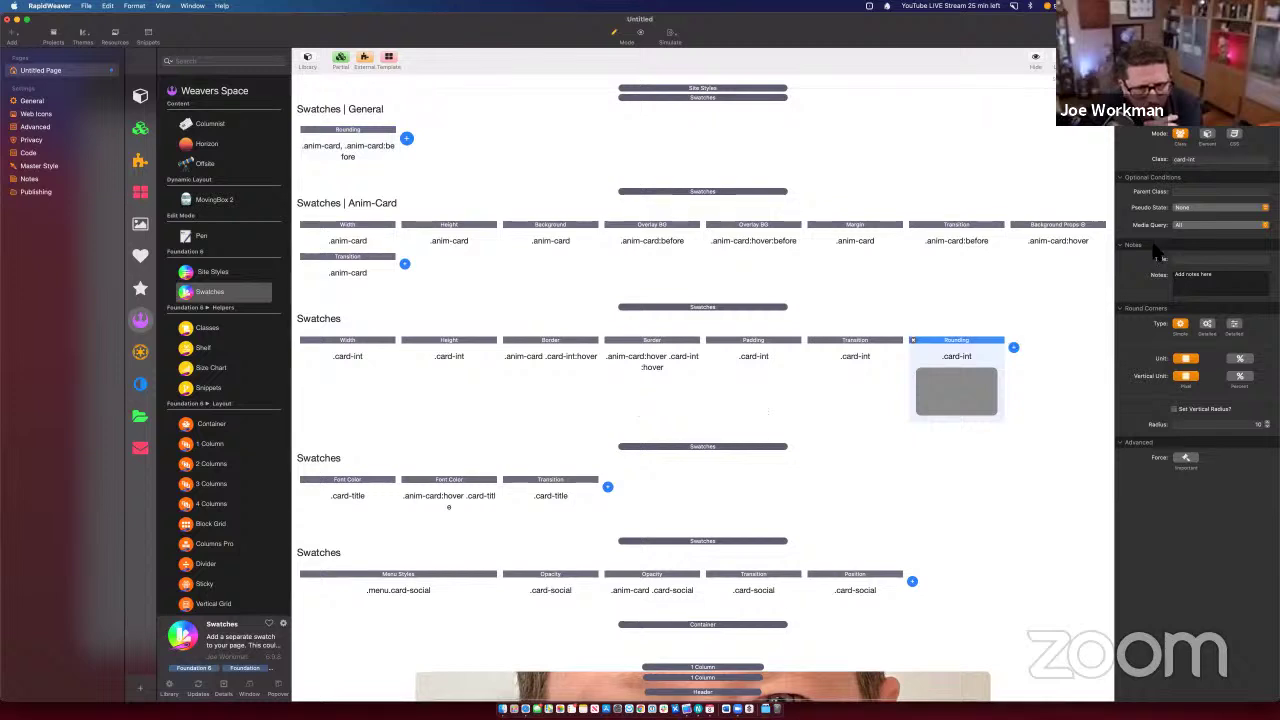
{"action": "left_click", "coordinate": [1160, 160]}
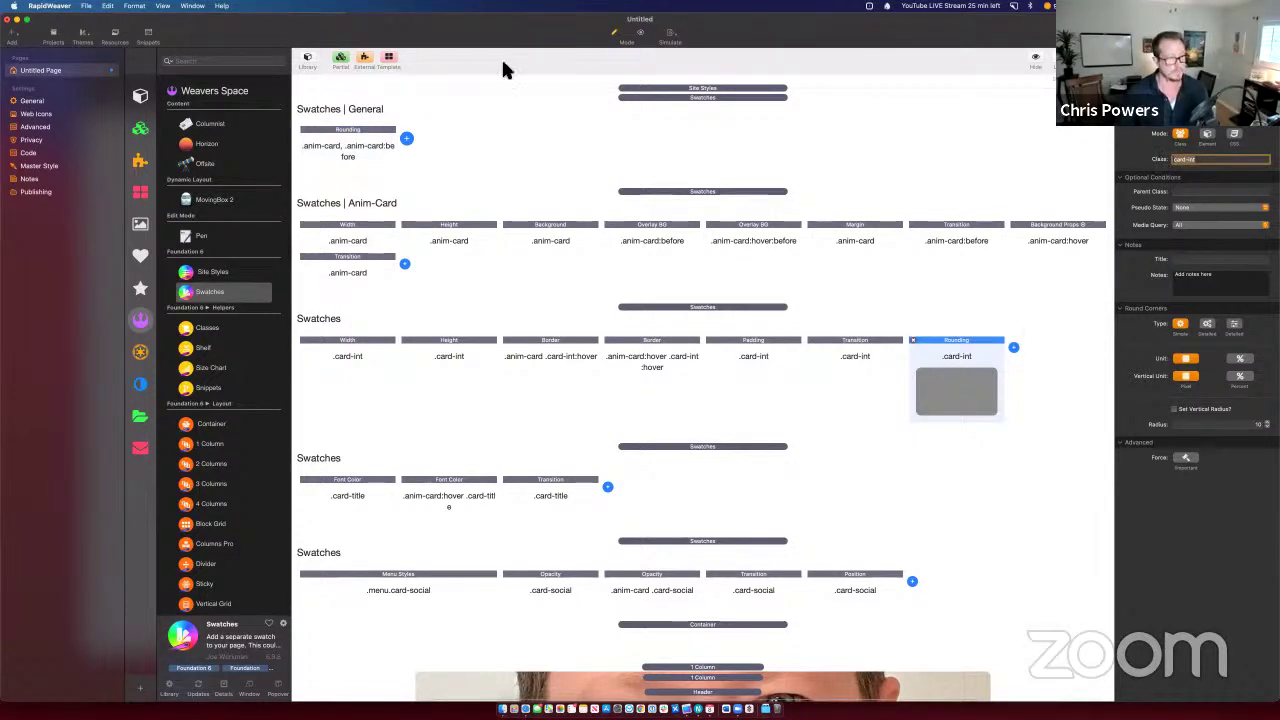
{"action": "left_click", "coordinate": [383, 140]}
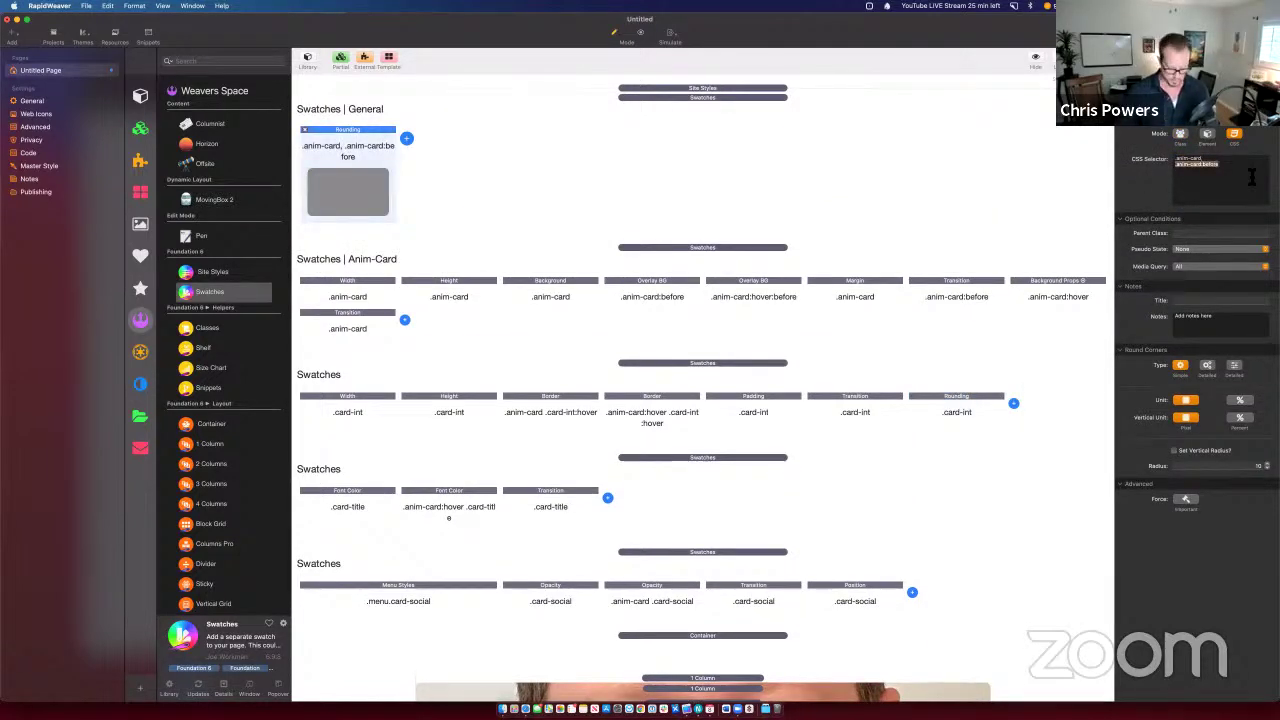
{"action": "key", "text": "Right"}
{"action": "type", "text": ","}
{"action": "key", "text": "Return"}
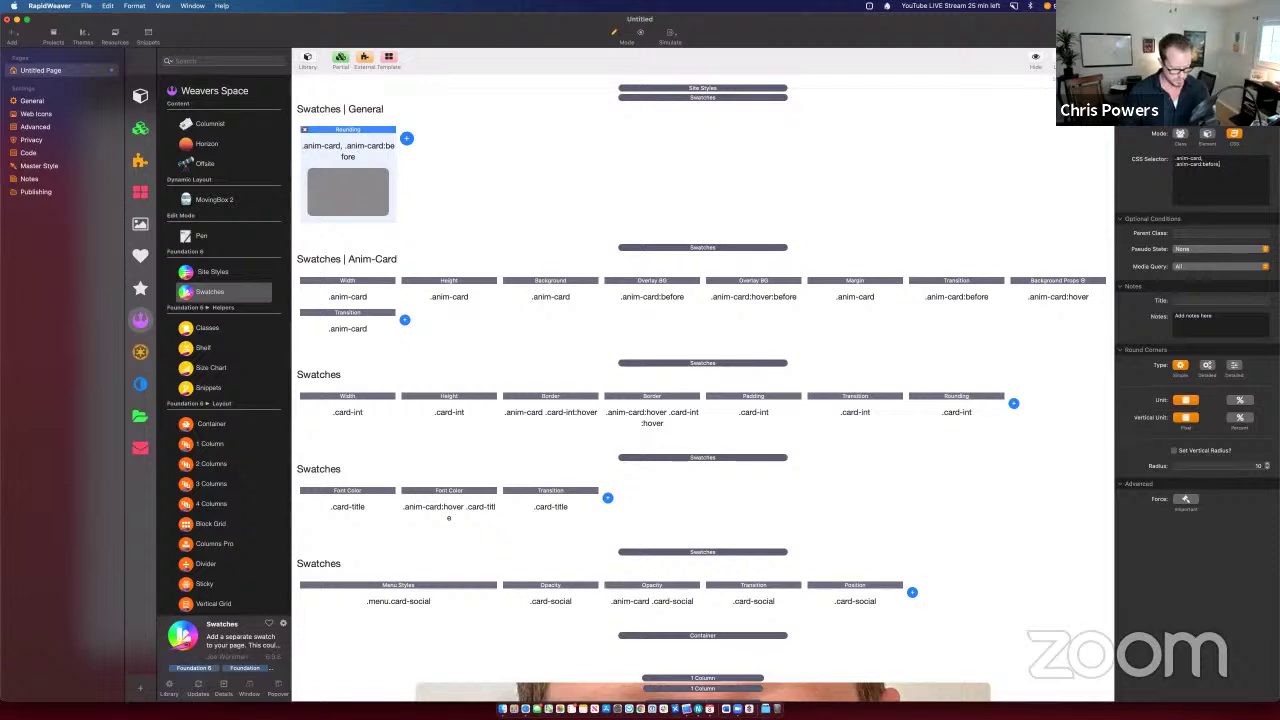
{"action": "type", "text": "card-int"}
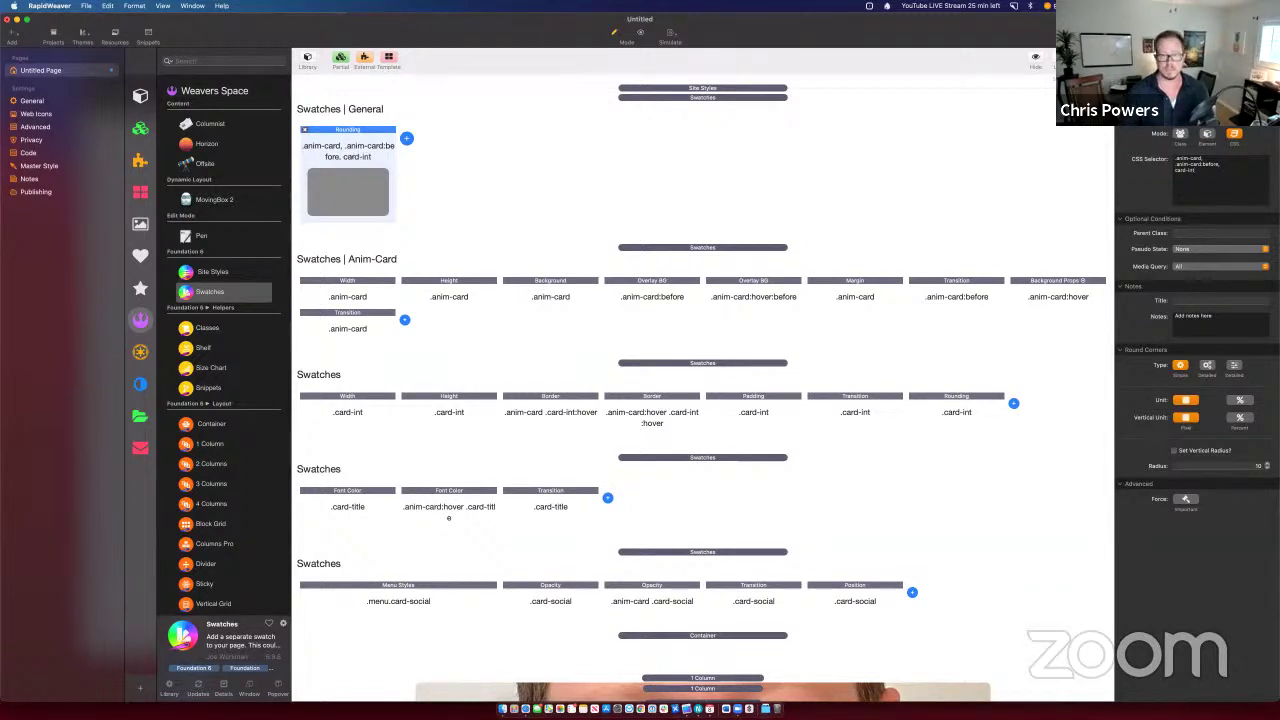
{"action": "left_click", "coordinate": [956, 392]}
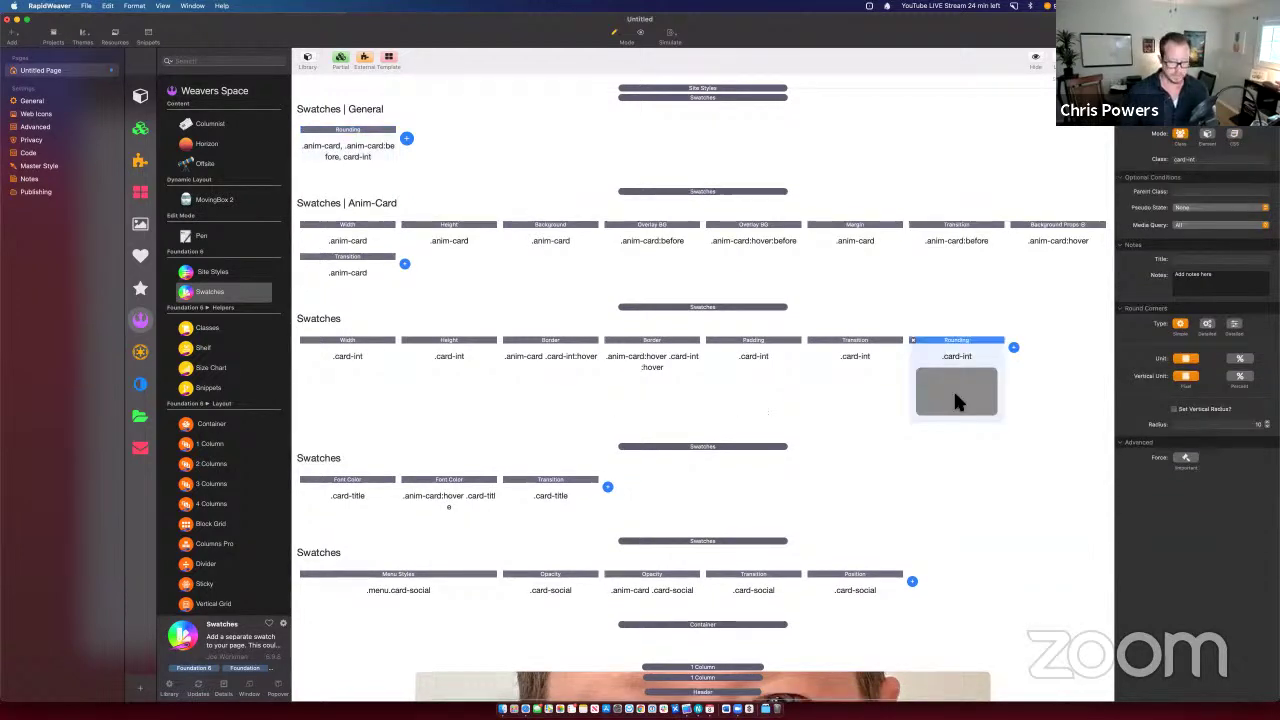
{"action": "key", "text": "Delete"}
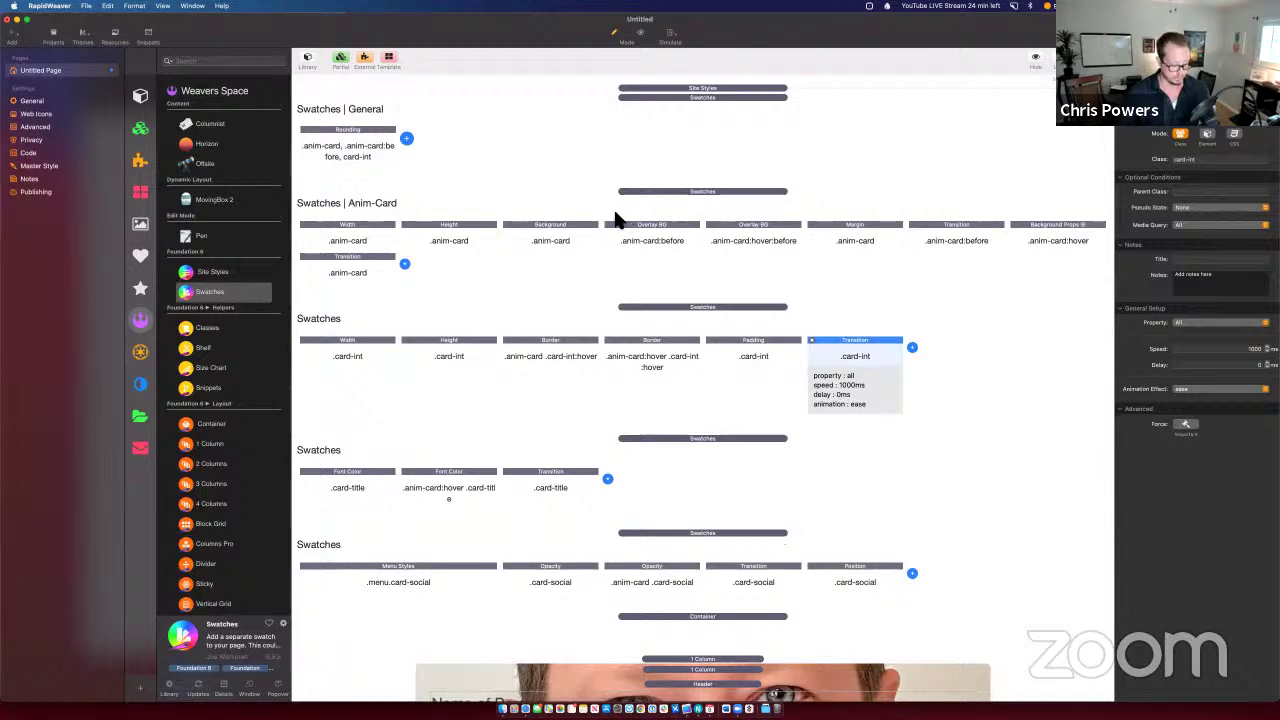
Step: Correct the last selector of the General Rounding swatch to .card-int and check the card's corners in the browser preview
{"action": "key", "text": "super+Tab"}
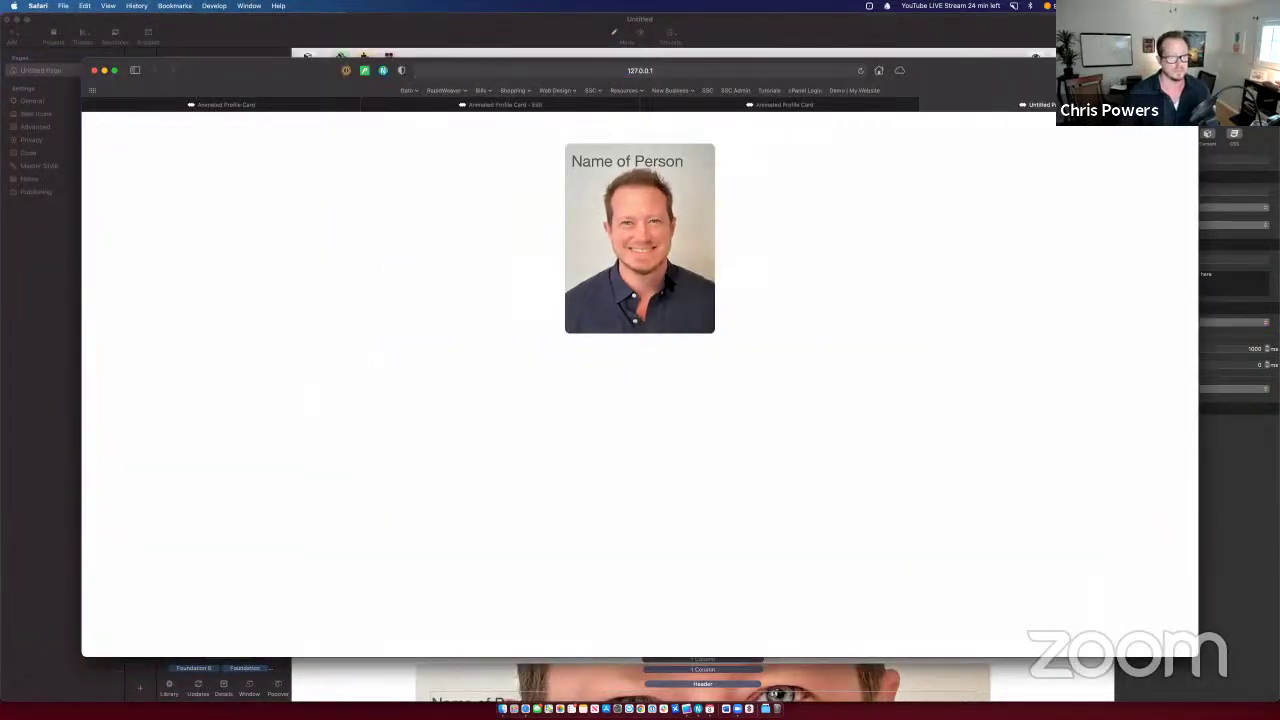
{"action": "key", "text": "super+Tab"}
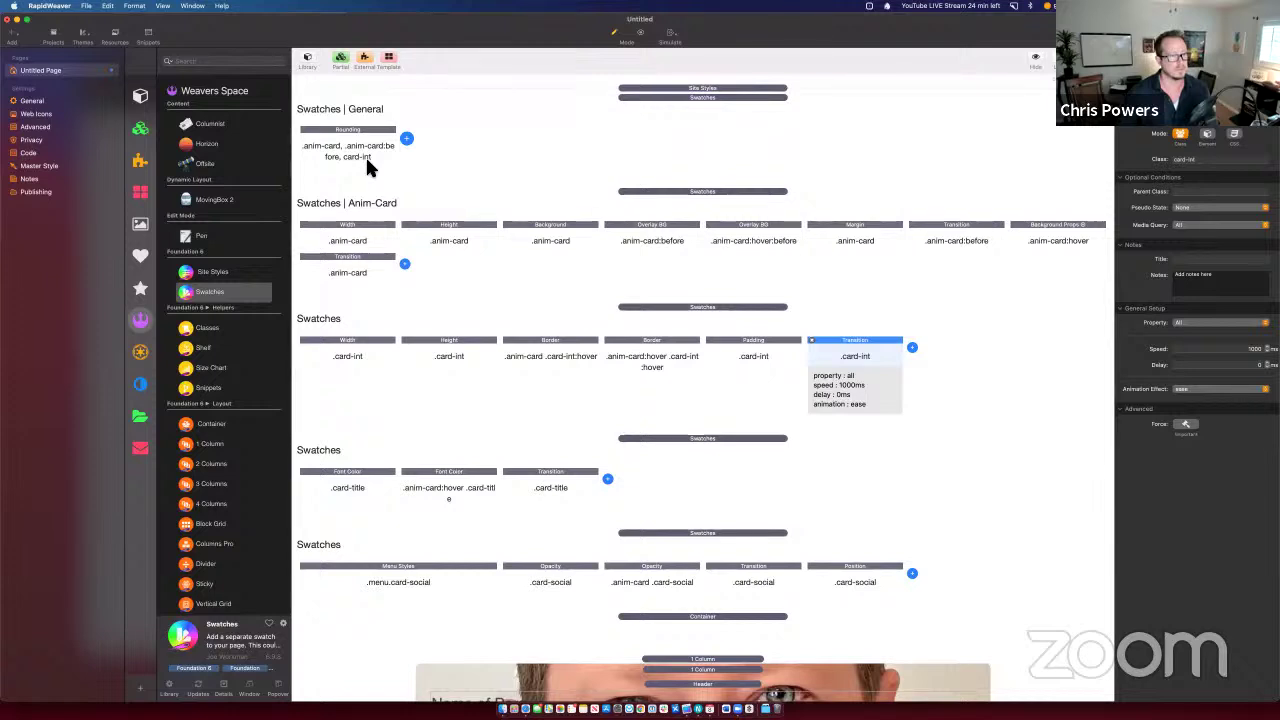
{"action": "left_click", "coordinate": [365, 155]}
{"action": "left_click", "coordinate": [1177, 170]}
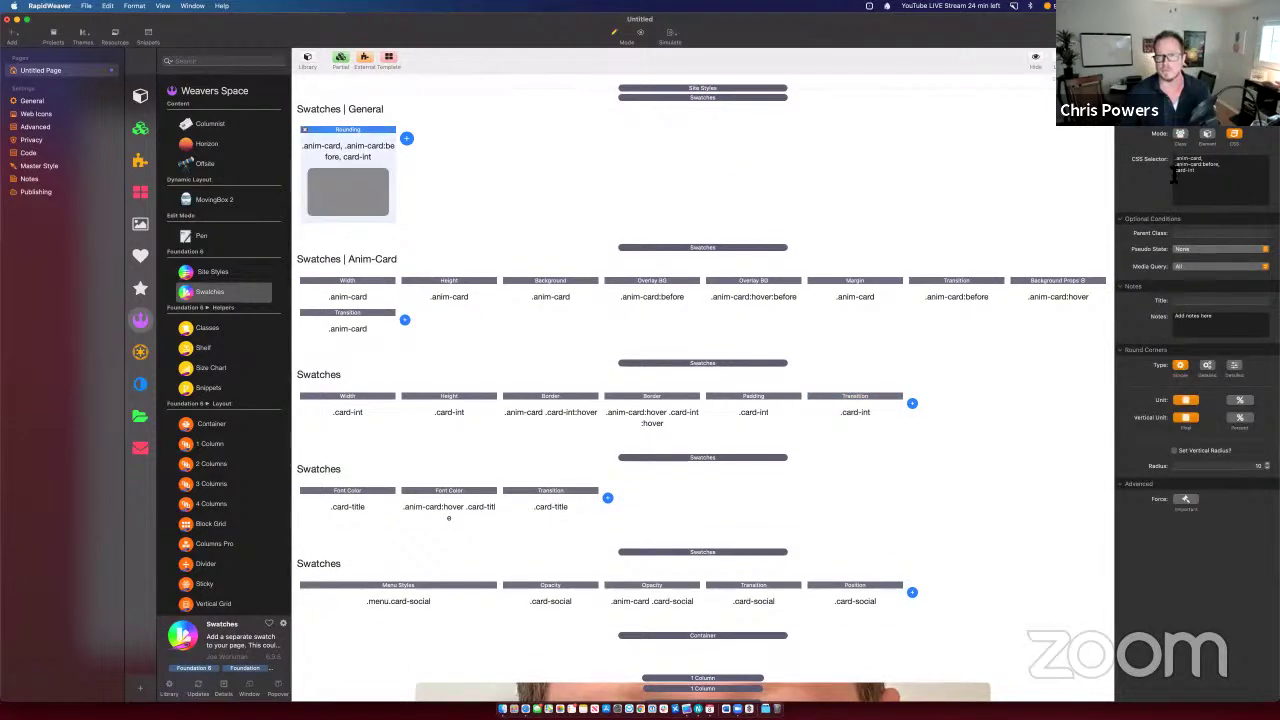
{"action": "type", "text": "."}
{"action": "key", "text": "super+Tab"}
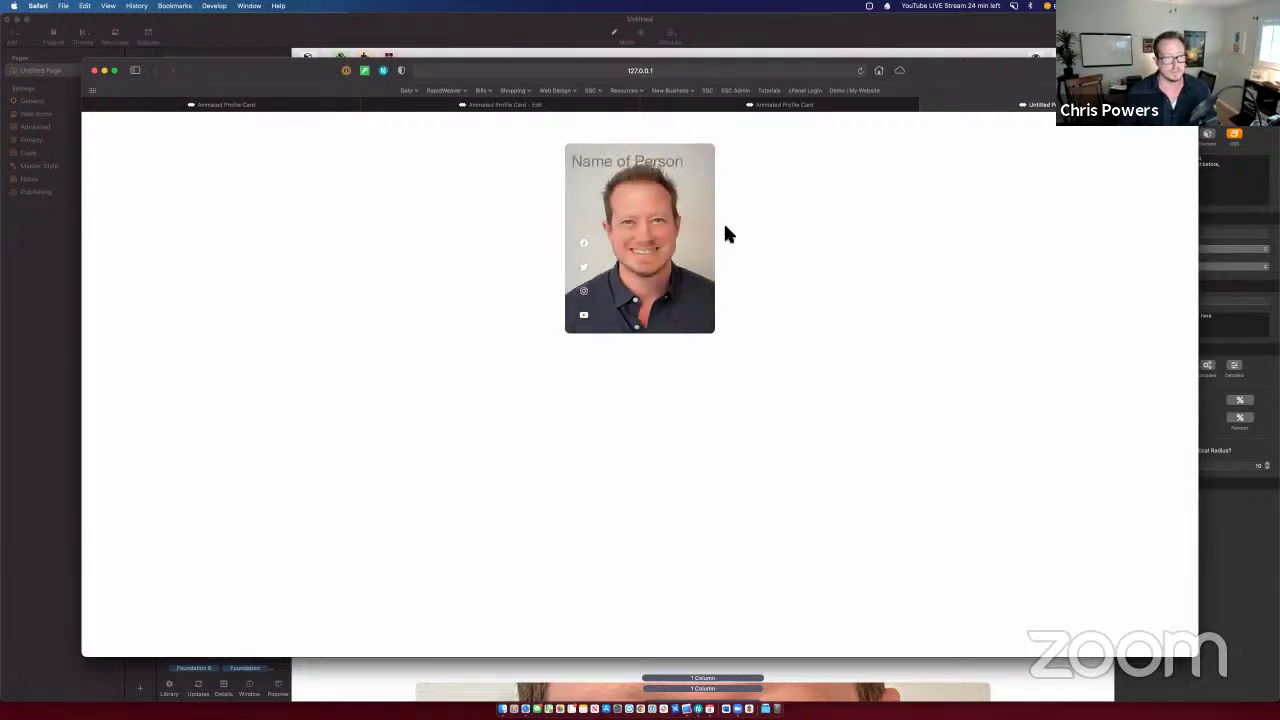
{"action": "key", "text": "super+Tab"}
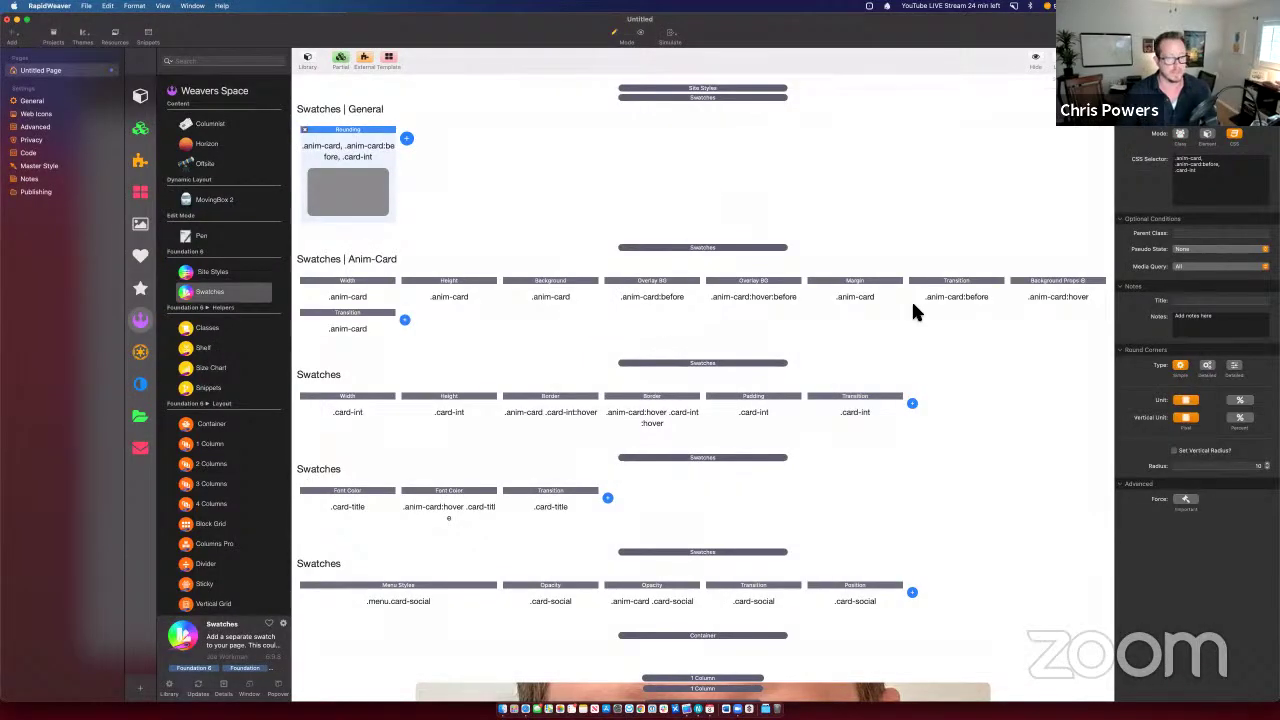
Step: Review the settings of the .card-int Transition swatch and the .card-social Position swatch
{"action": "scroll", "coordinate": [820, 457], "scroll_direction": "down", "scroll_amount": 2}
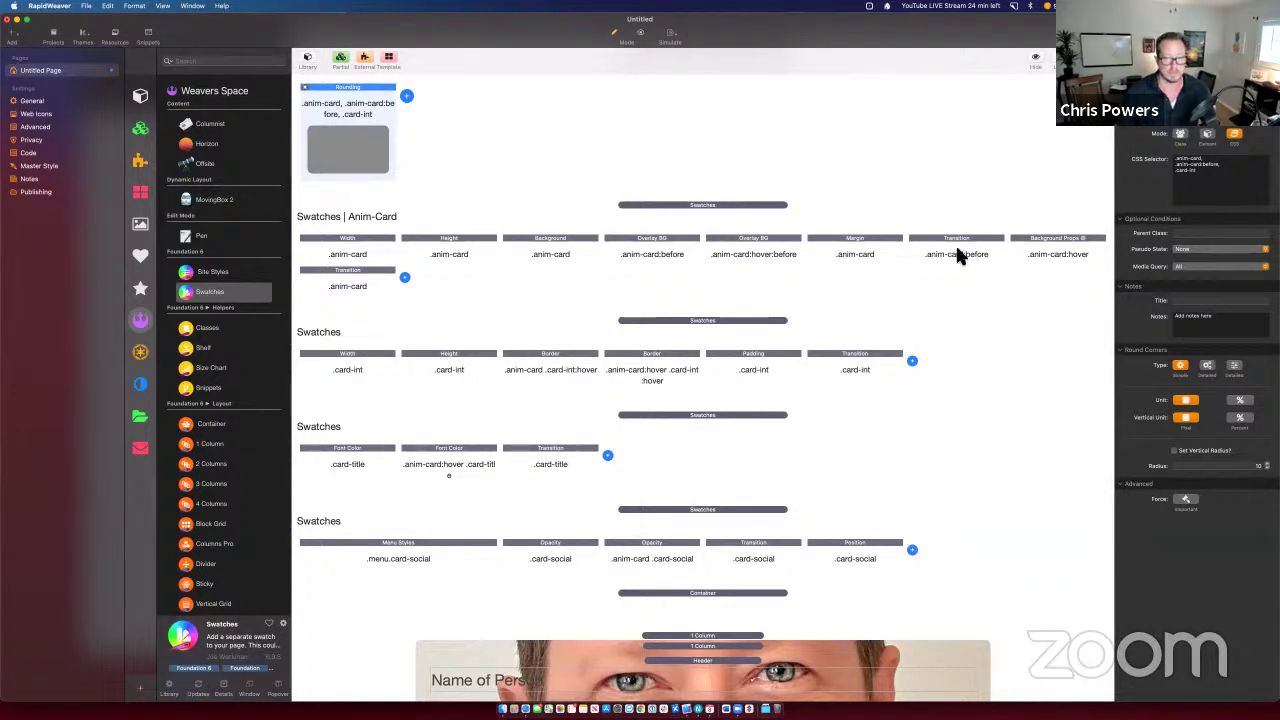
{"action": "scroll", "coordinate": [955, 255], "scroll_direction": "down", "scroll_amount": 3}
{"action": "left_click", "coordinate": [849, 352]}
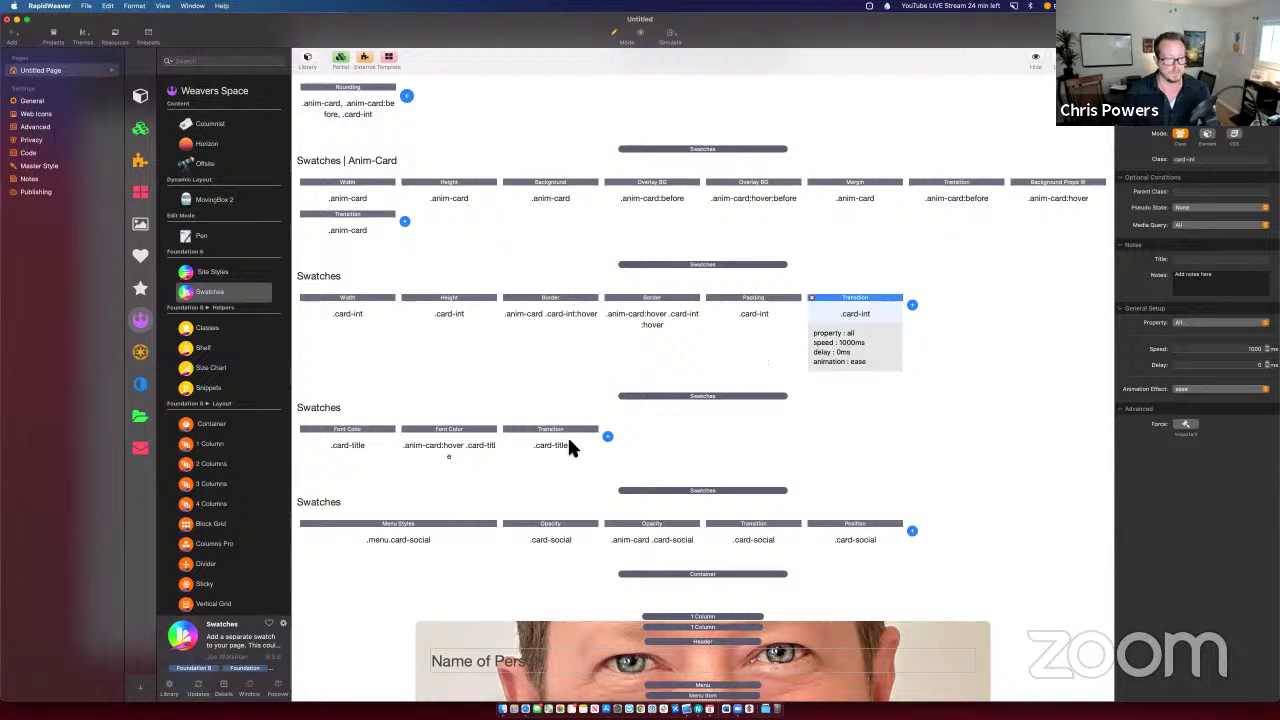
{"action": "left_click", "coordinate": [880, 538]}
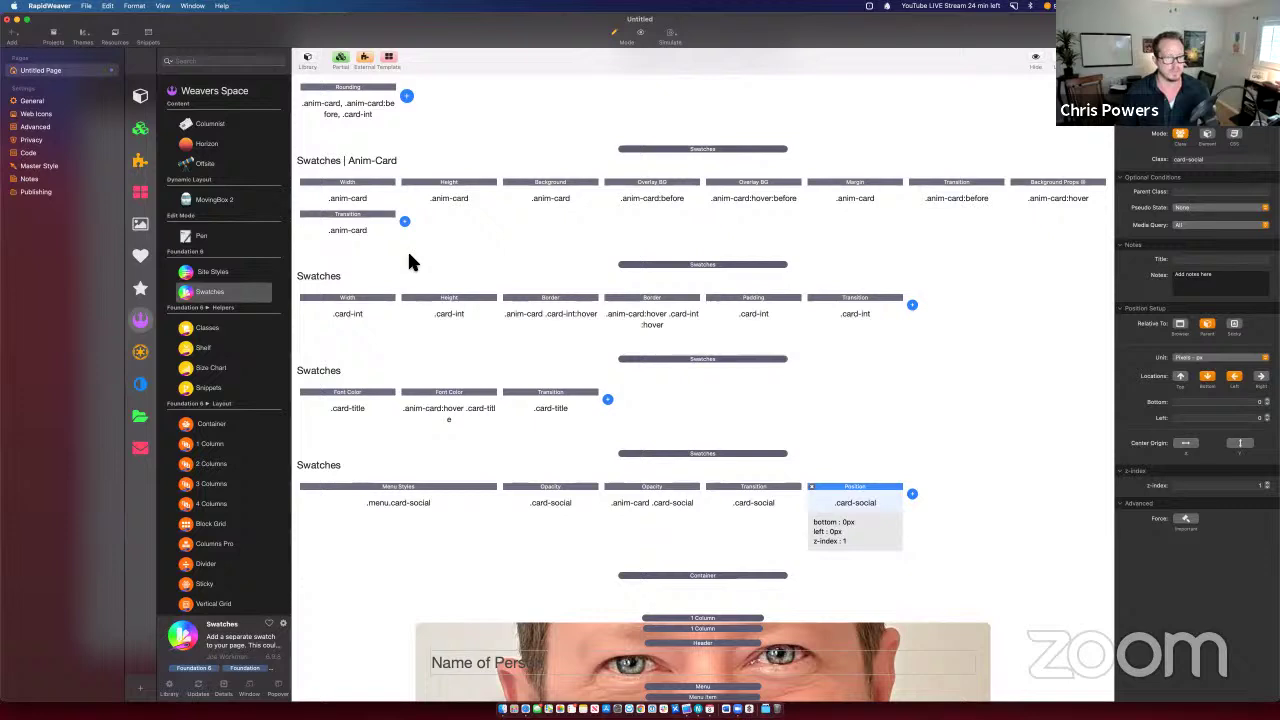
Step: Compare the settings of the .card-title and .card-social Transition swatches and check the card in the browser preview
{"action": "left_click", "coordinate": [570, 409]}
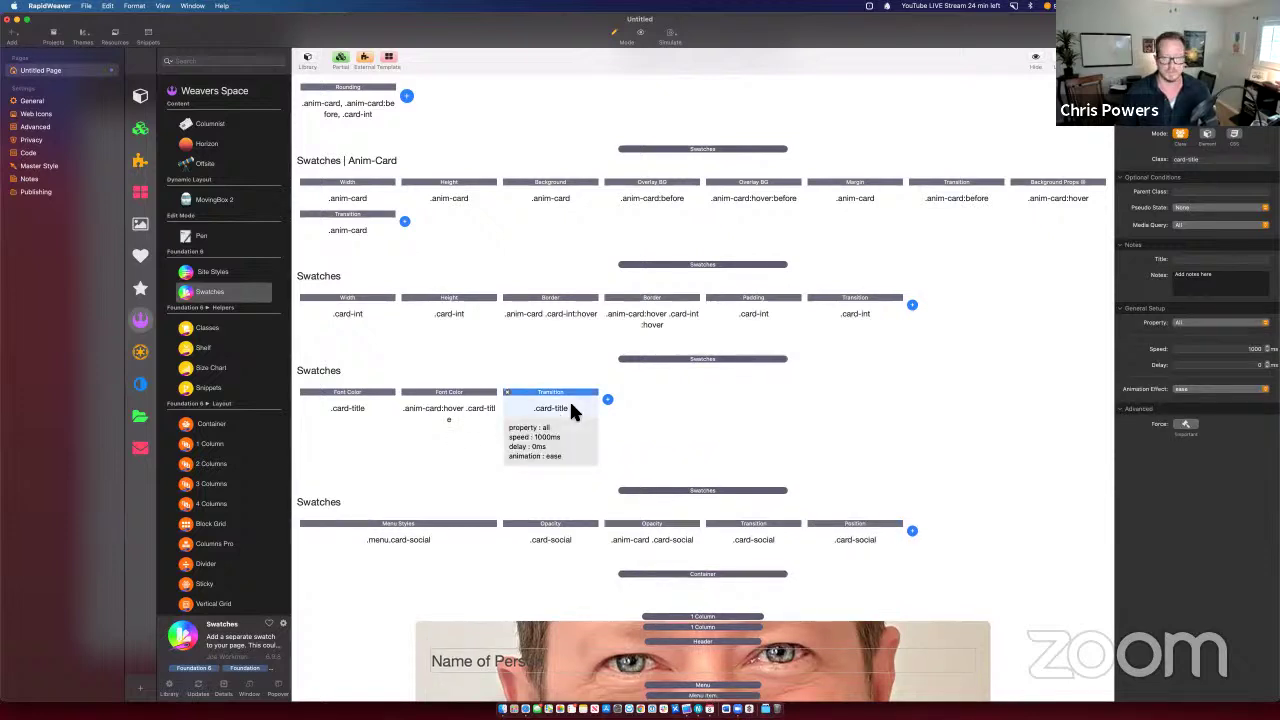
{"action": "left_click", "coordinate": [841, 521]}
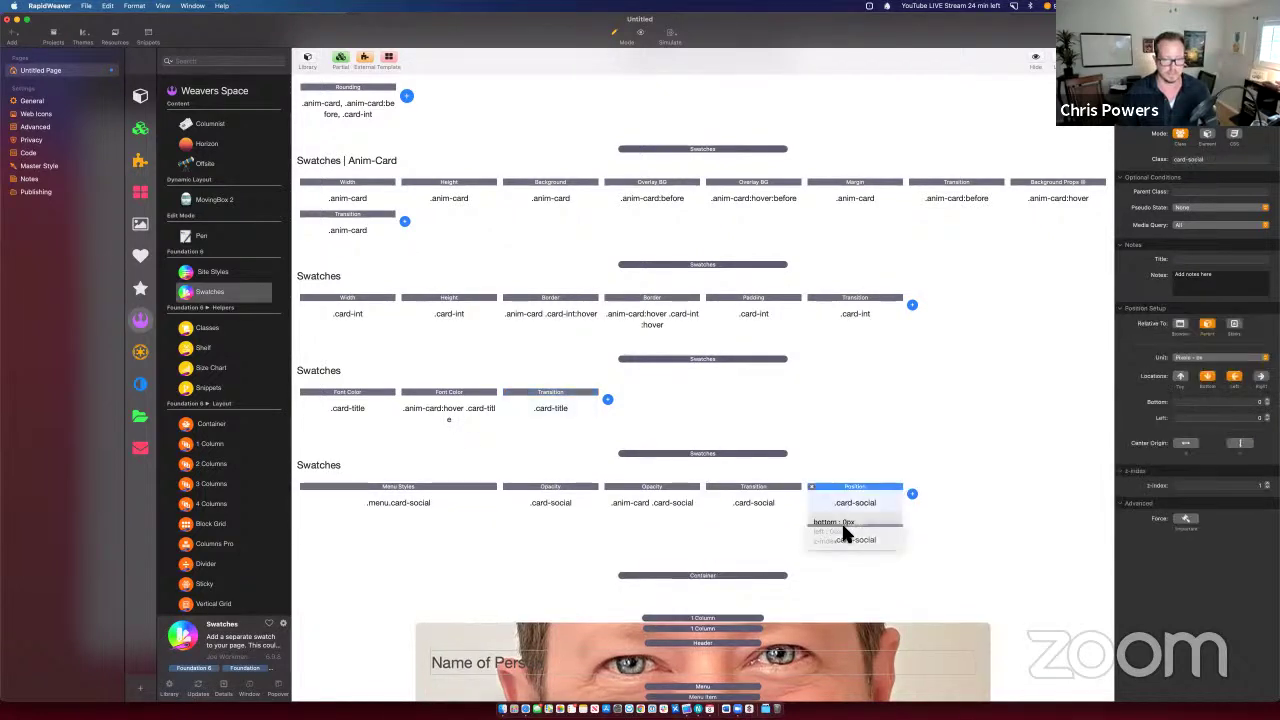
{"action": "left_click", "coordinate": [782, 506]}
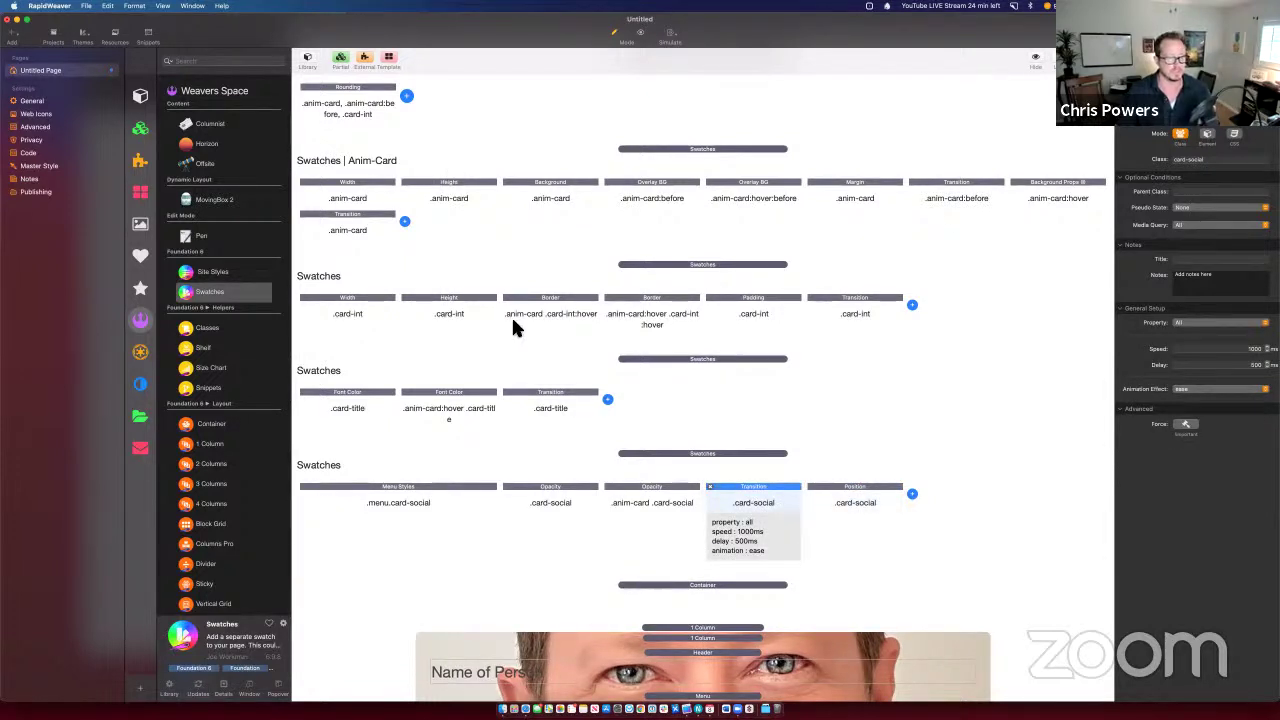
{"action": "scroll", "coordinate": [513, 321], "scroll_direction": "up", "scroll_amount": 1}
{"action": "scroll", "coordinate": [511, 315], "scroll_direction": "up", "scroll_amount": 3}
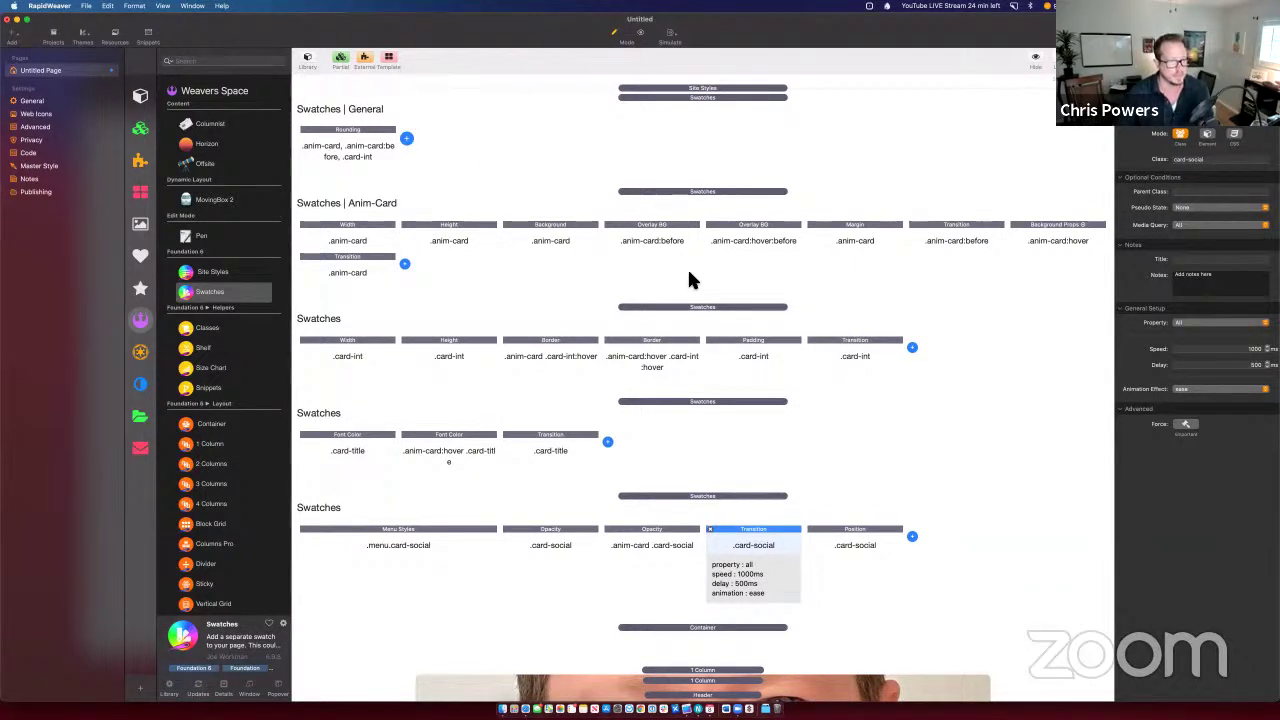
{"action": "scroll", "coordinate": [689, 275], "scroll_direction": "up", "scroll_amount": 1}
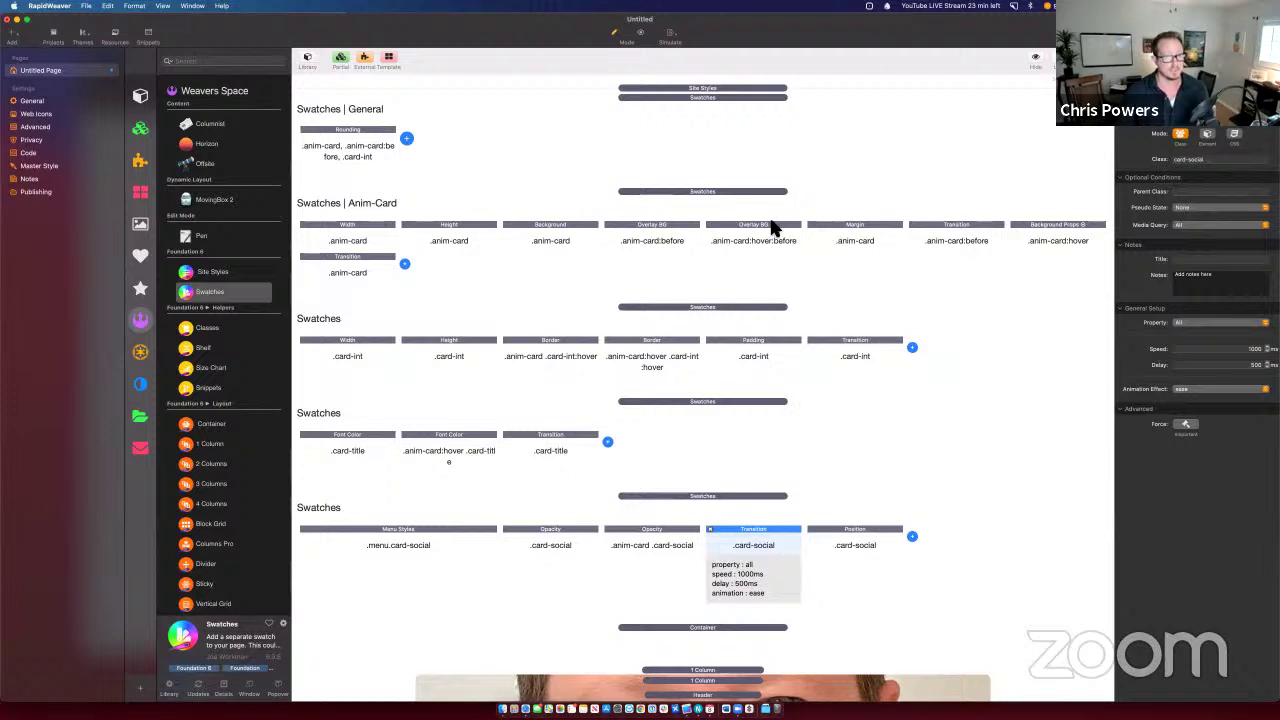
{"action": "key", "text": "super+Tab"}
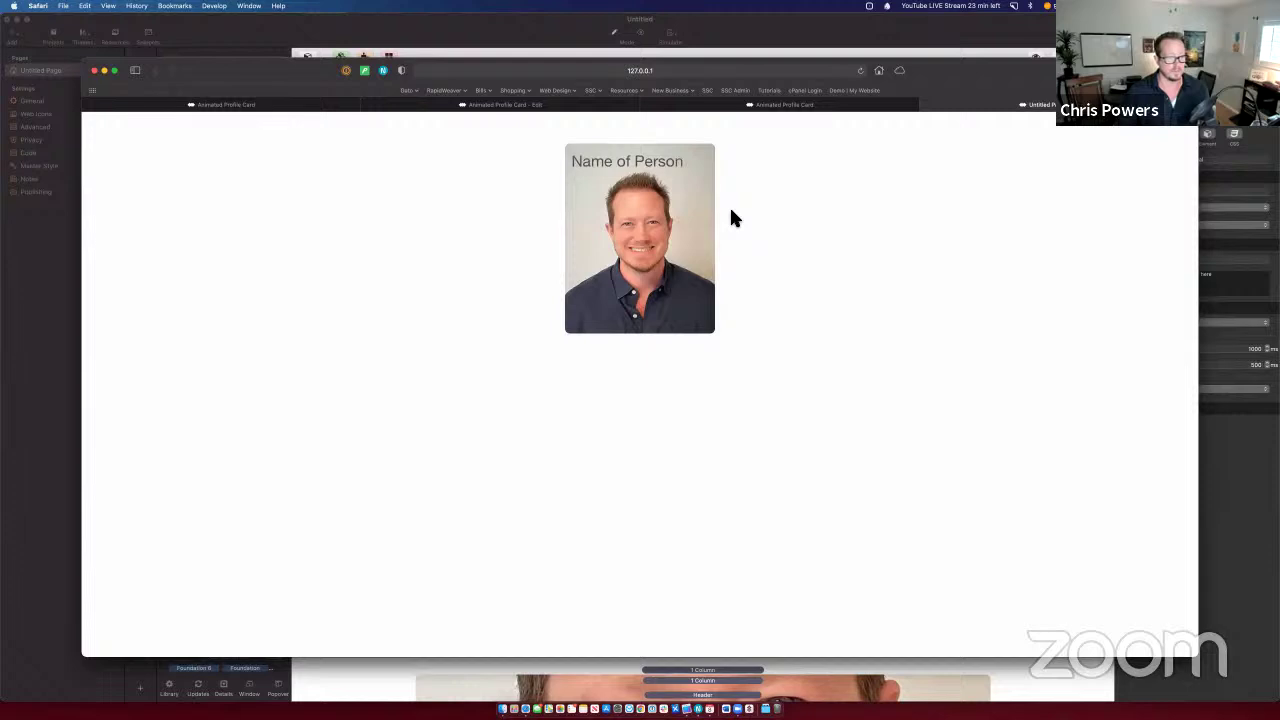
{"action": "key", "text": "super+Tab"}
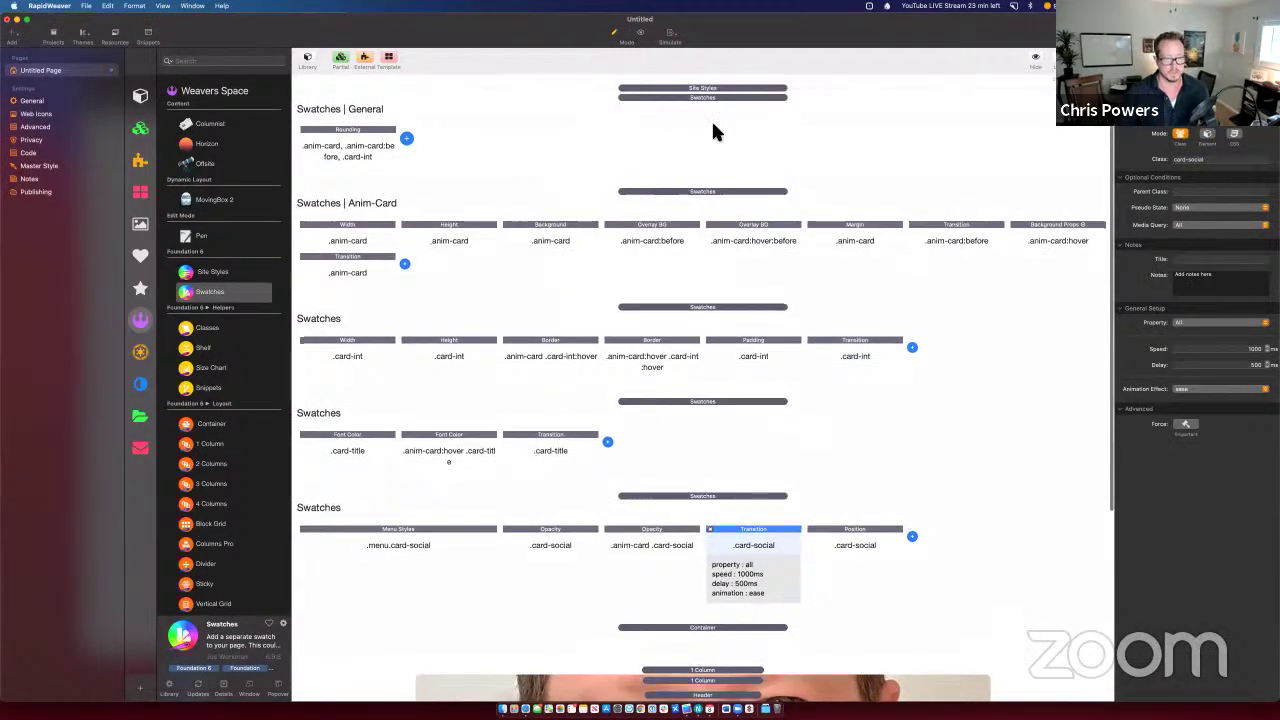
Step: Expand and collapse the Site Styles stack, and add a Pen stack directly below it
{"action": "left_click", "coordinate": [687, 89]}
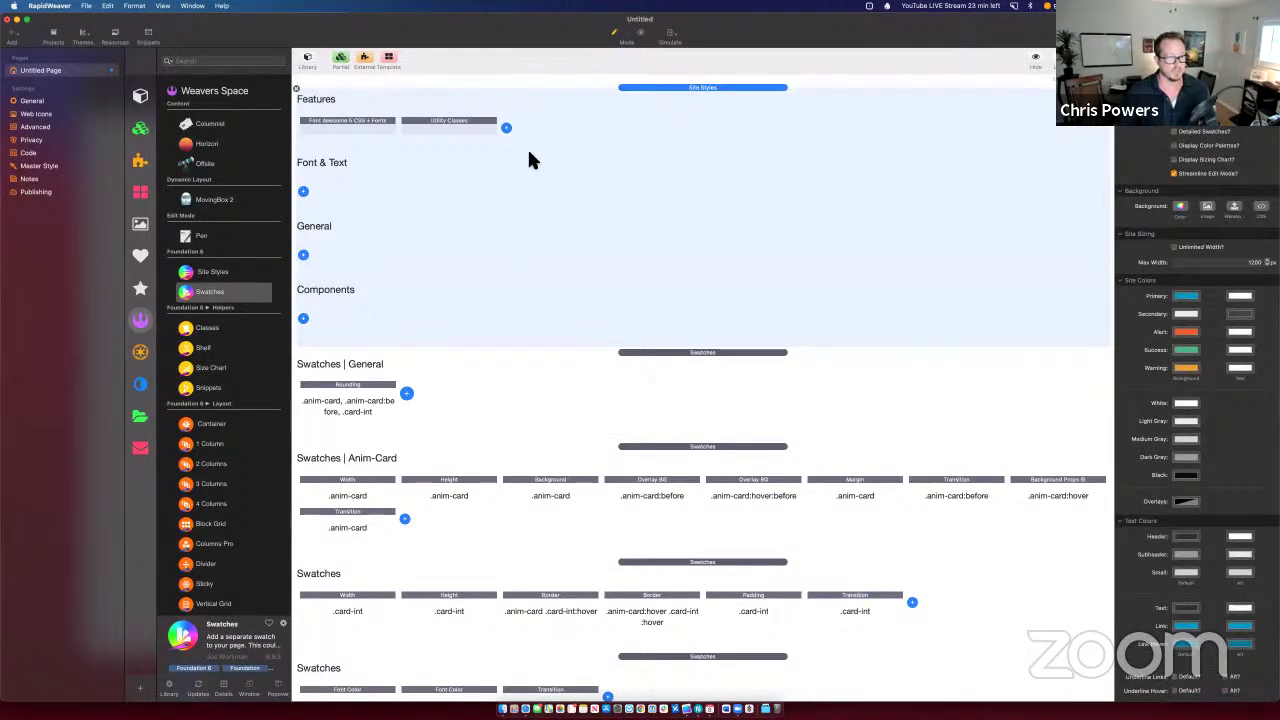
{"action": "left_click", "coordinate": [653, 92]}
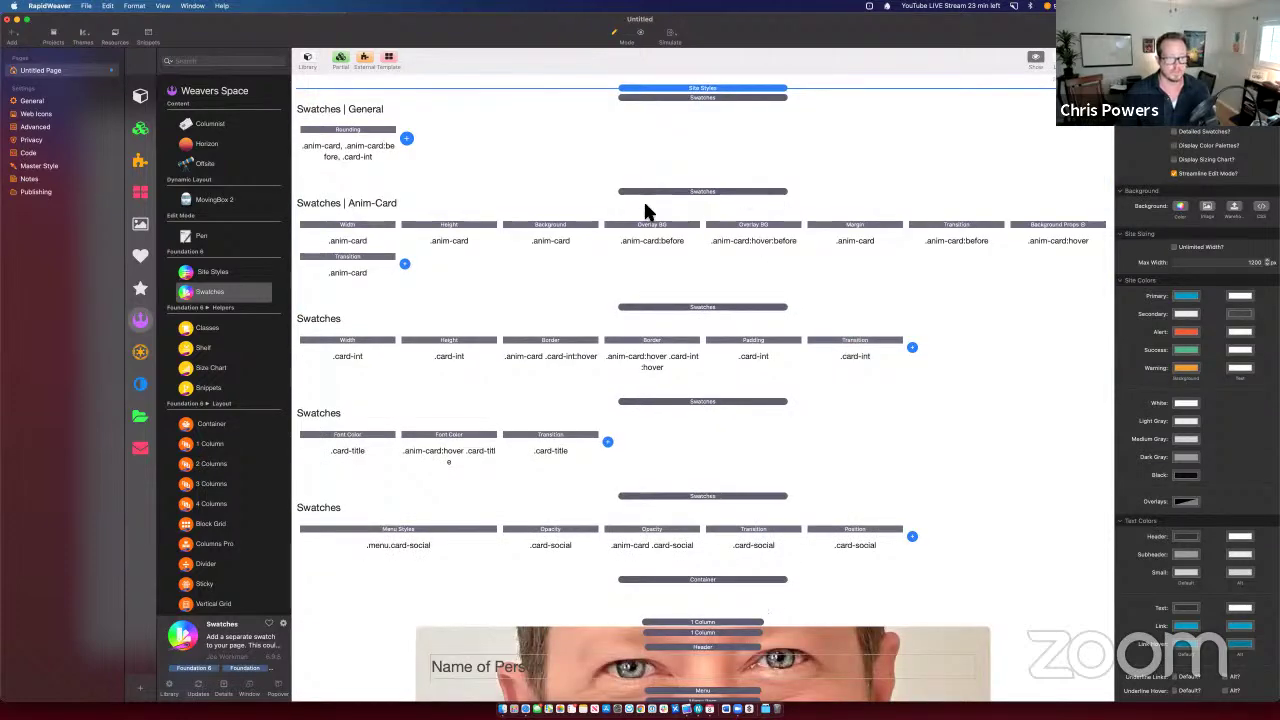
{"action": "left_click_drag", "start_coordinate": [196, 237], "coordinate": [700, 158]}
Step: Move all five Swatches stacks and the profile card's Container together into the Pen stack
{"action": "left_click", "coordinate": [698, 177]}
{"action": "left_click", "coordinate": [703, 271], "text": "shift"}
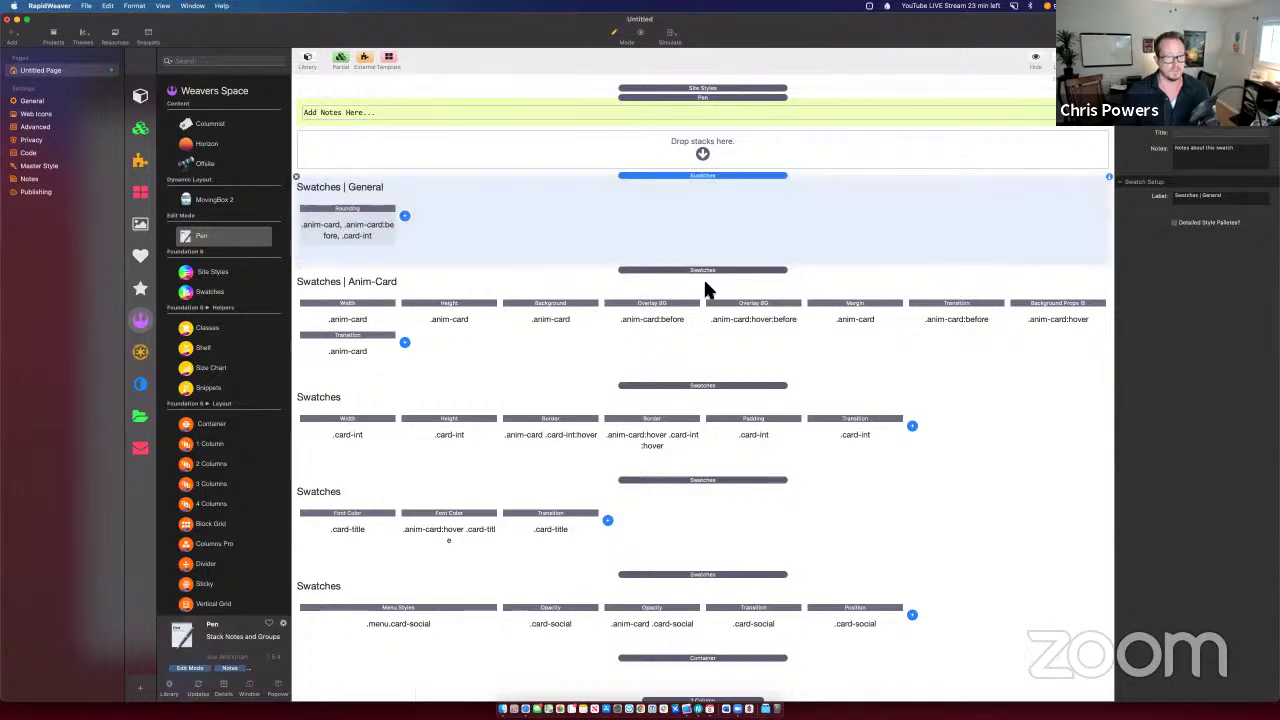
{"action": "left_click", "coordinate": [700, 386], "text": "shift"}
{"action": "left_click", "coordinate": [686, 514], "text": "shift"}
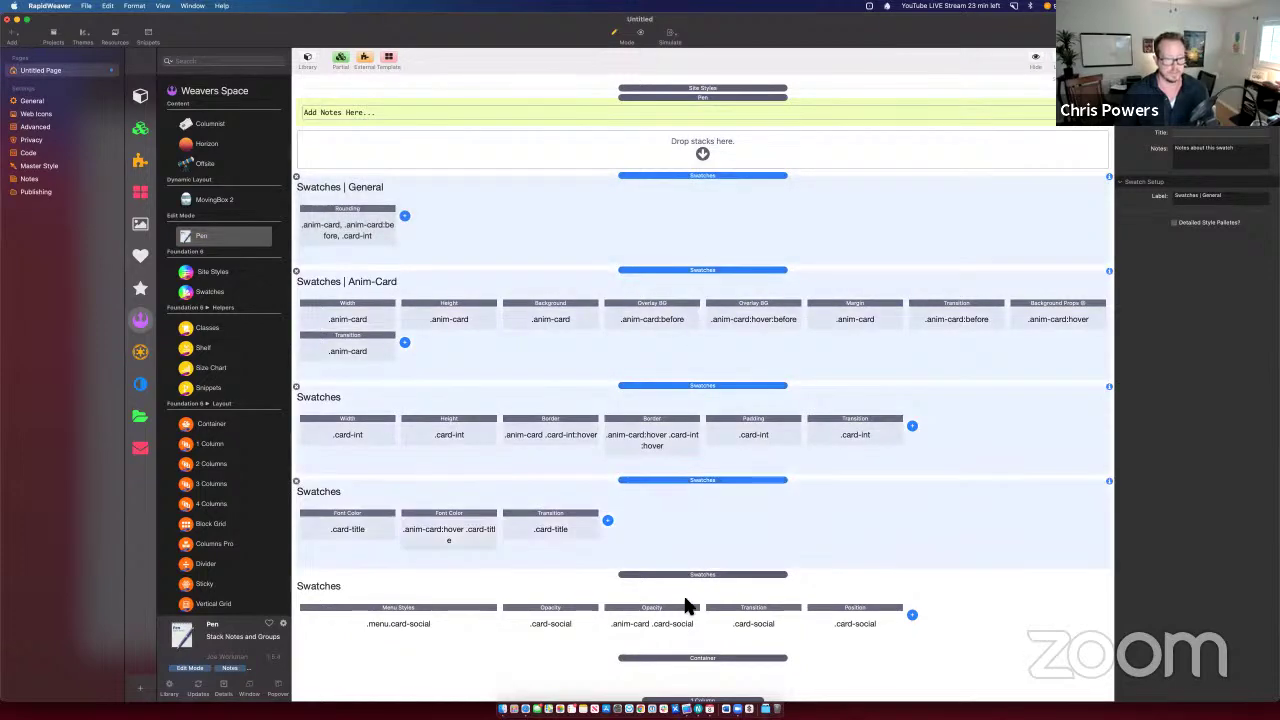
{"action": "left_click", "coordinate": [687, 600], "text": "shift"}
{"action": "left_click", "coordinate": [686, 684], "text": "shift"}
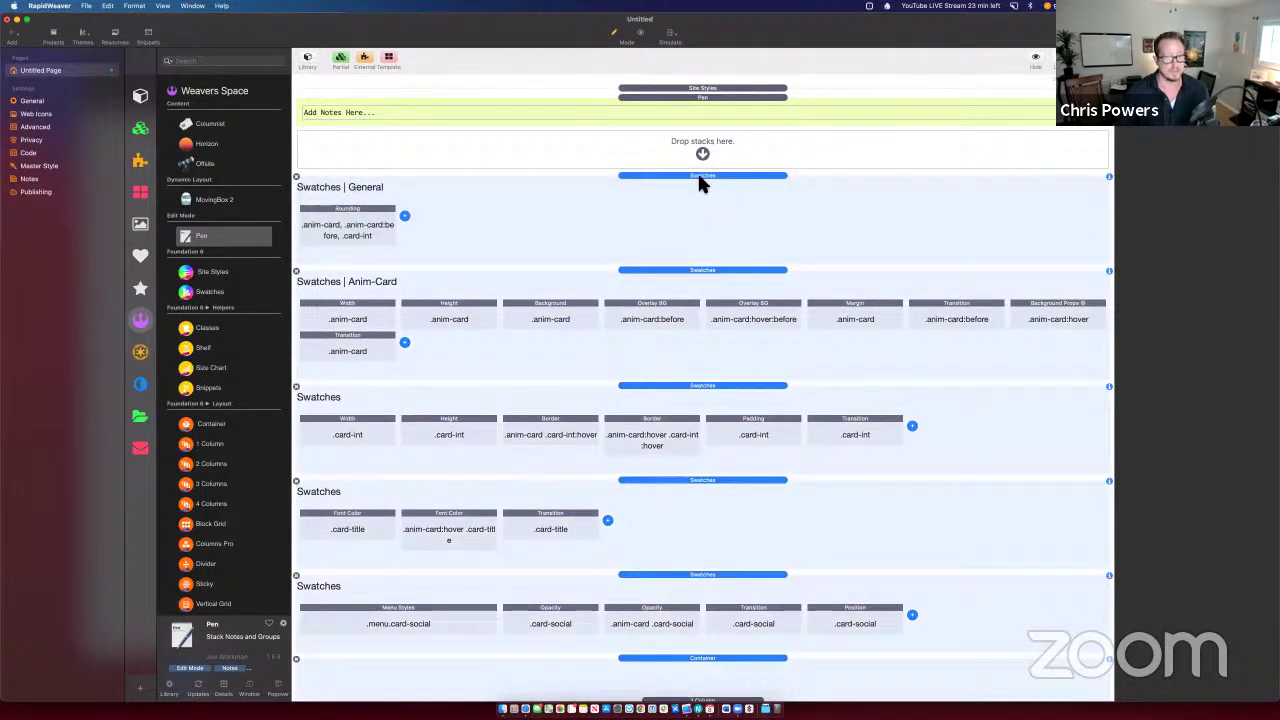
{"action": "left_click_drag", "start_coordinate": [700, 183], "coordinate": [703, 103]}
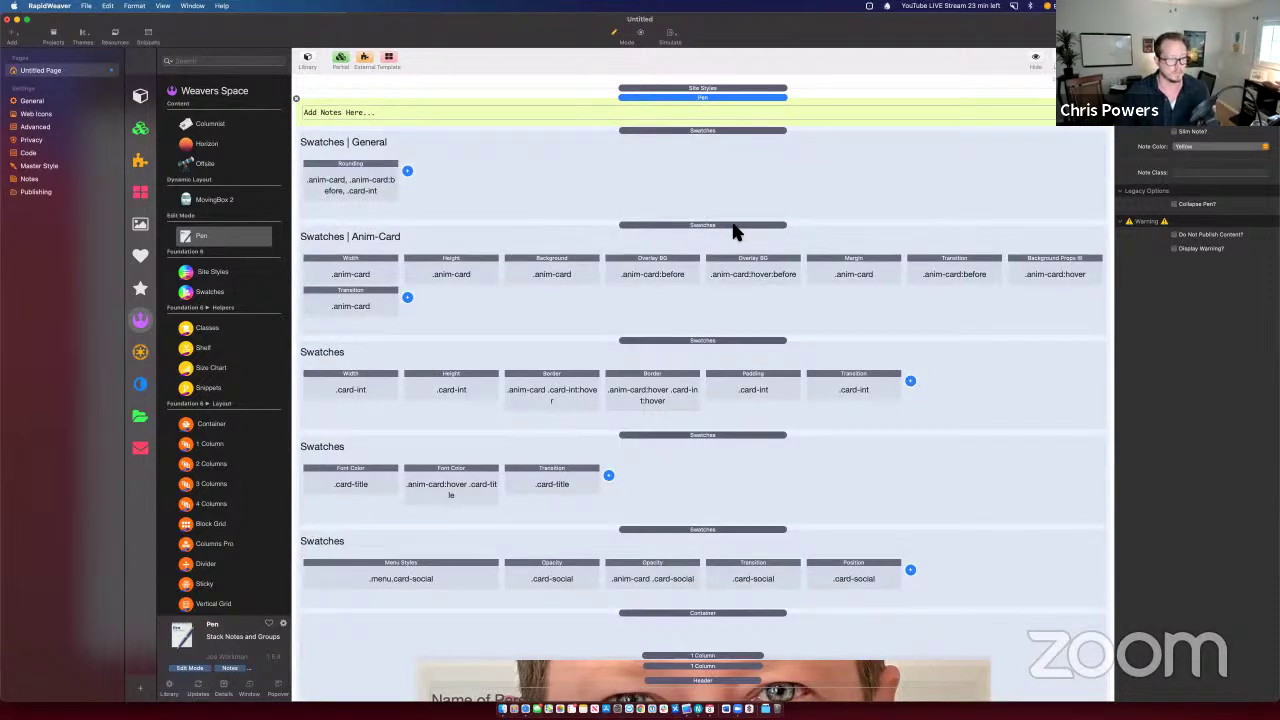
{"action": "scroll", "coordinate": [733, 230], "scroll_direction": "down", "scroll_amount": 5}
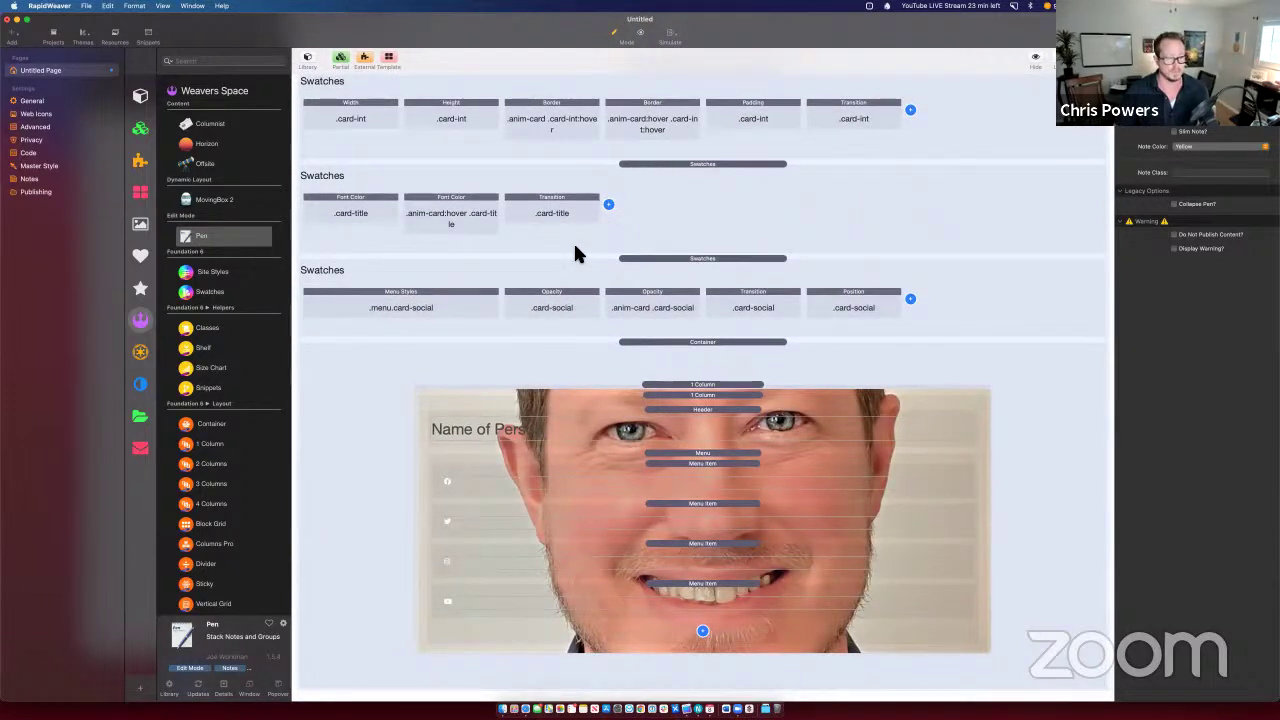
{"action": "scroll", "coordinate": [575, 250], "scroll_direction": "up", "scroll_amount": 1}
{"action": "scroll", "coordinate": [575, 250], "scroll_direction": "down", "scroll_amount": 1}
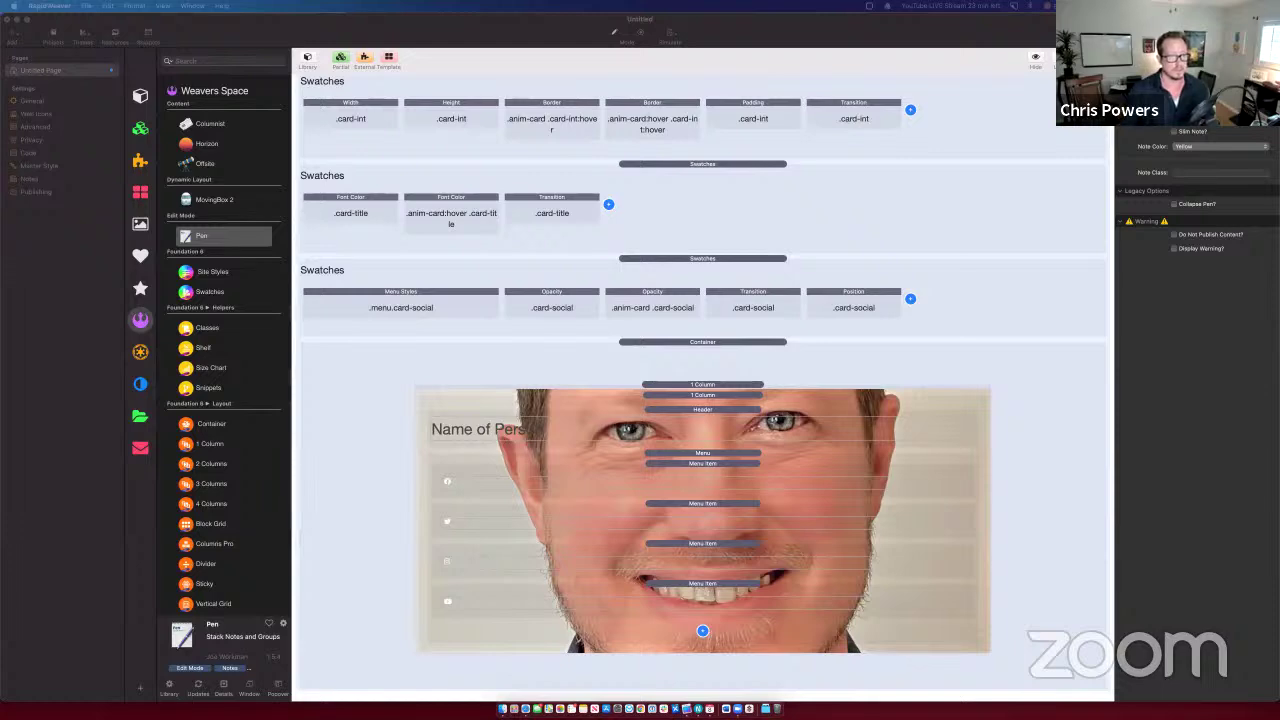
Step: Switch to the Weaver Base Site project, open the Animated Profile Card edit subpage and view its Blog Form settings
{"action": "key", "text": "super+grave"}
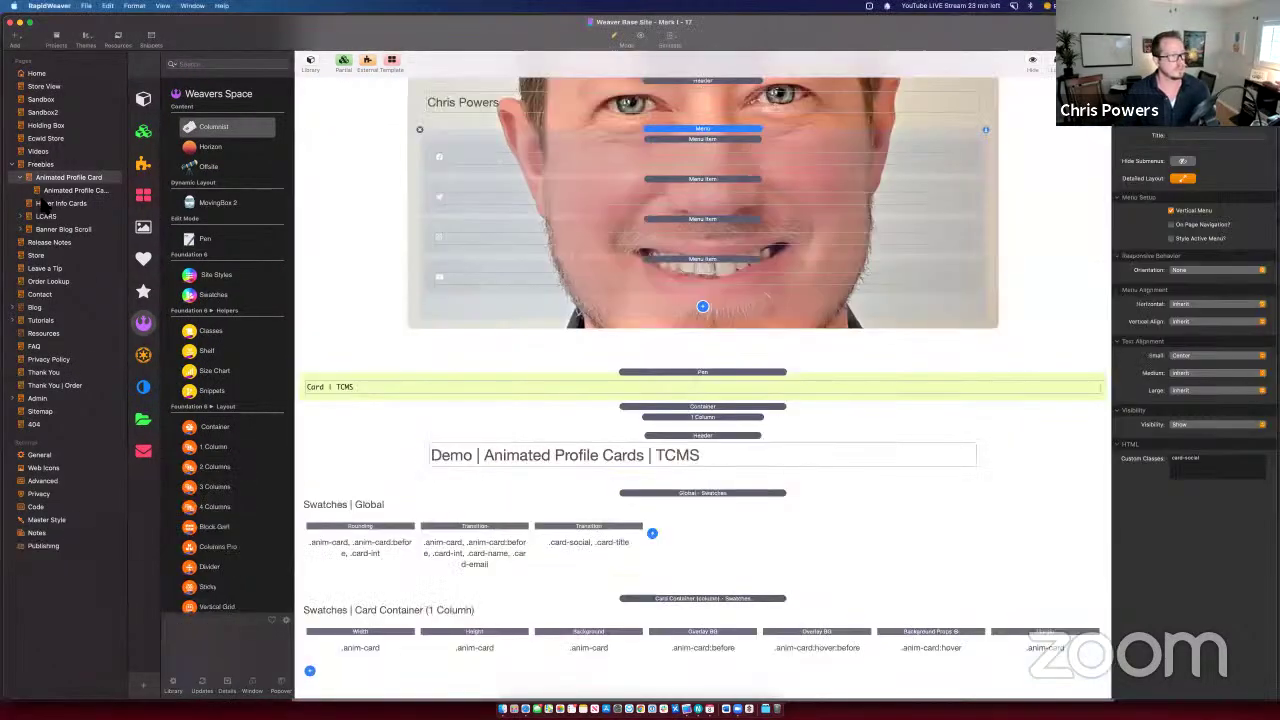
{"action": "key", "text": "Down"}
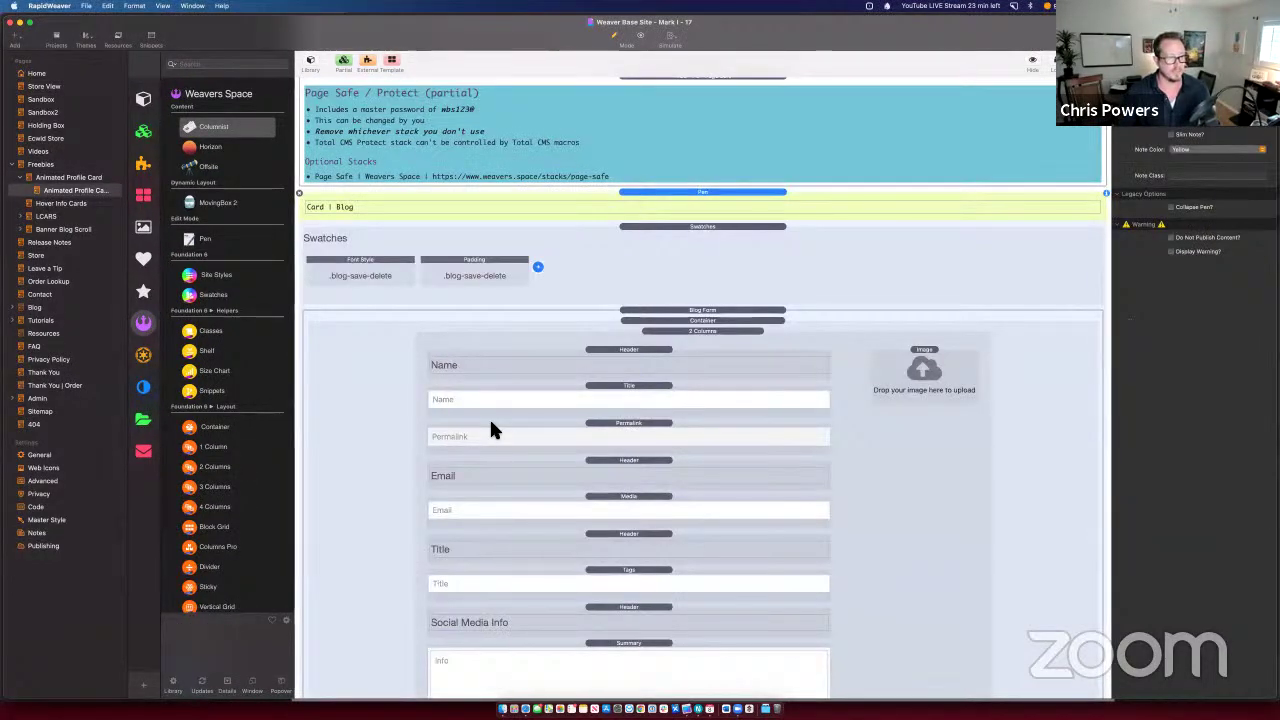
{"action": "scroll", "coordinate": [489, 417], "scroll_direction": "down", "scroll_amount": 4}
{"action": "scroll", "coordinate": [511, 242], "scroll_direction": "up", "scroll_amount": 1}
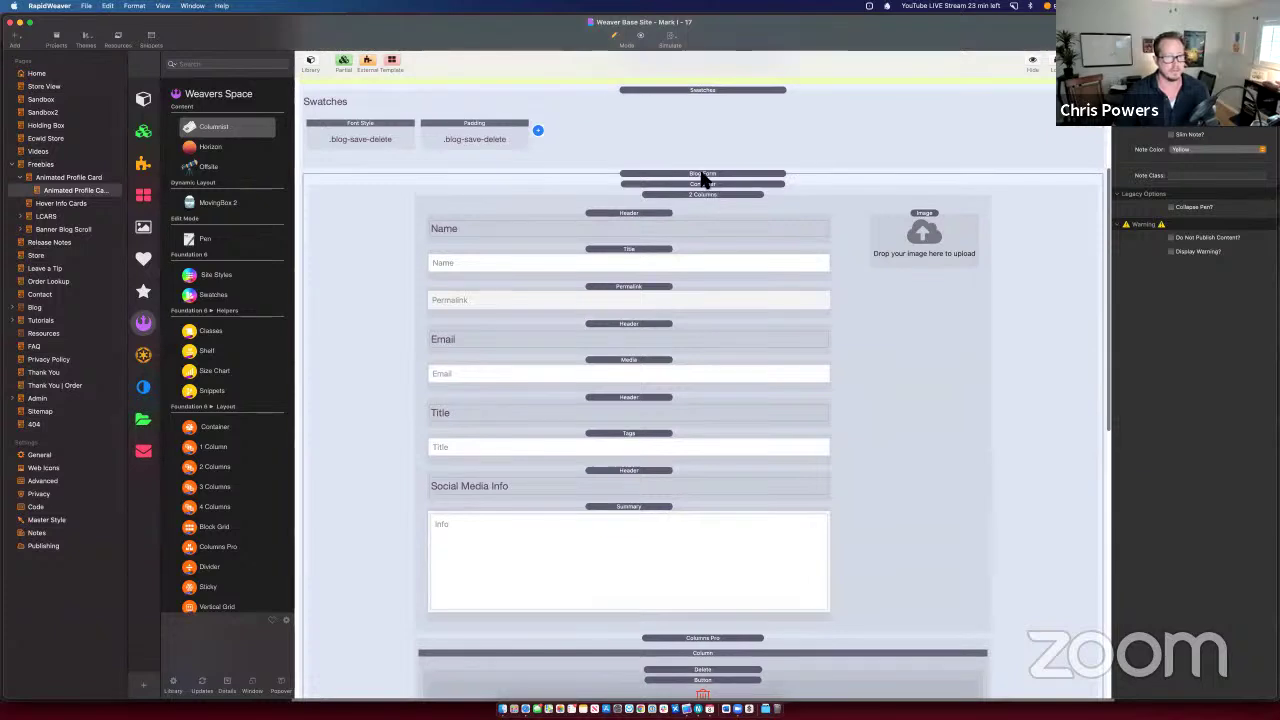
{"action": "left_click", "coordinate": [701, 175]}
{"action": "scroll", "coordinate": [735, 340], "scroll_direction": "down", "scroll_amount": 1}
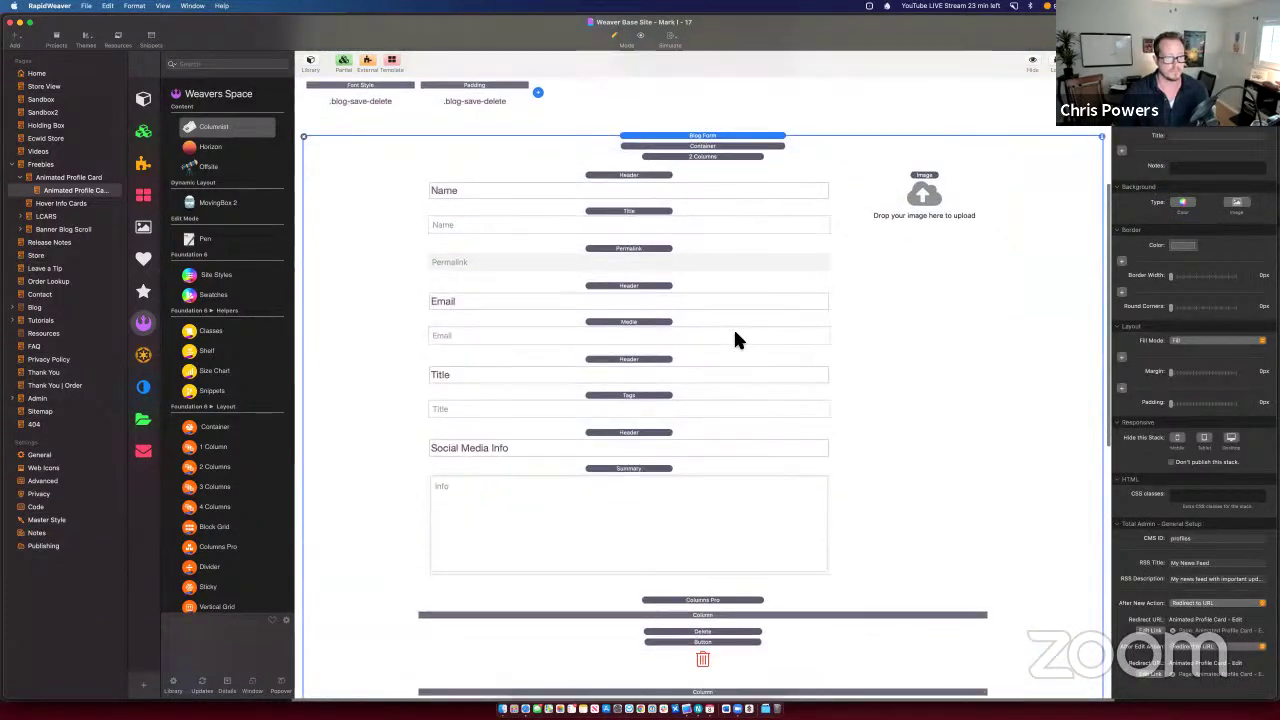
Step: Examine the form's Name, Email, Title and Social Media Info fields and the Blog List below the form
{"action": "left_click", "coordinate": [561, 195]}
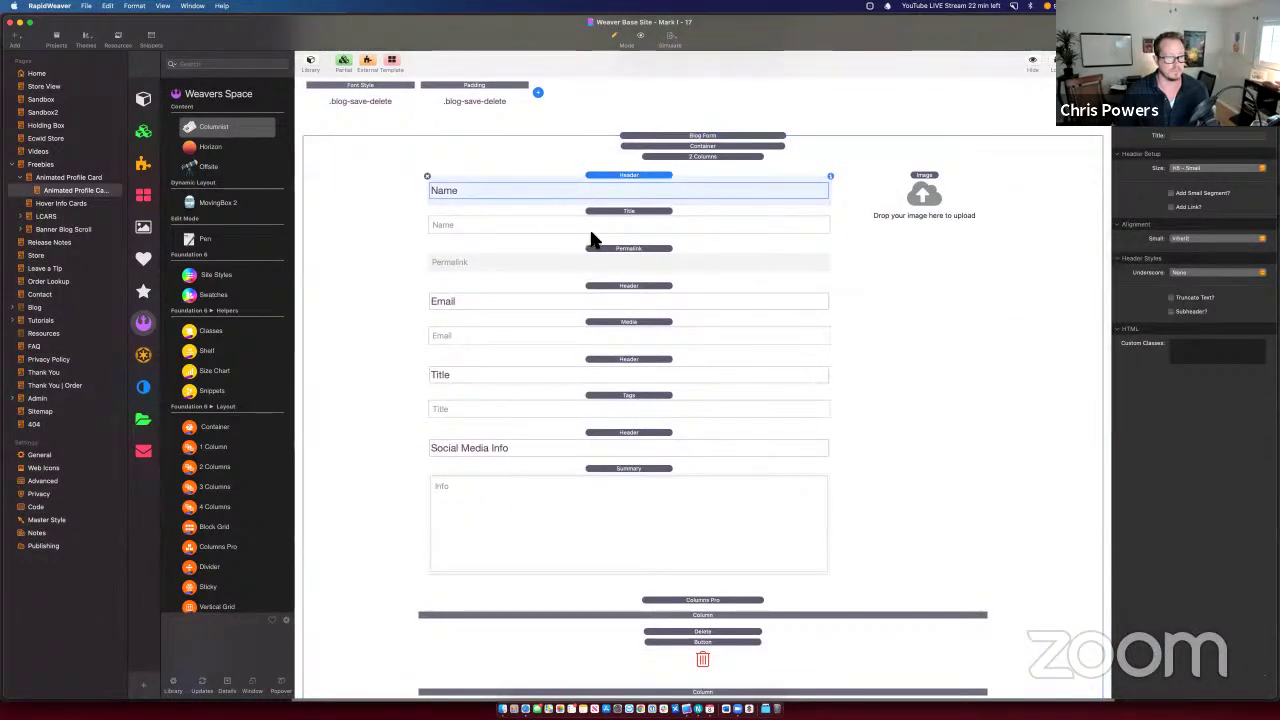
{"action": "left_click", "coordinate": [596, 290]}
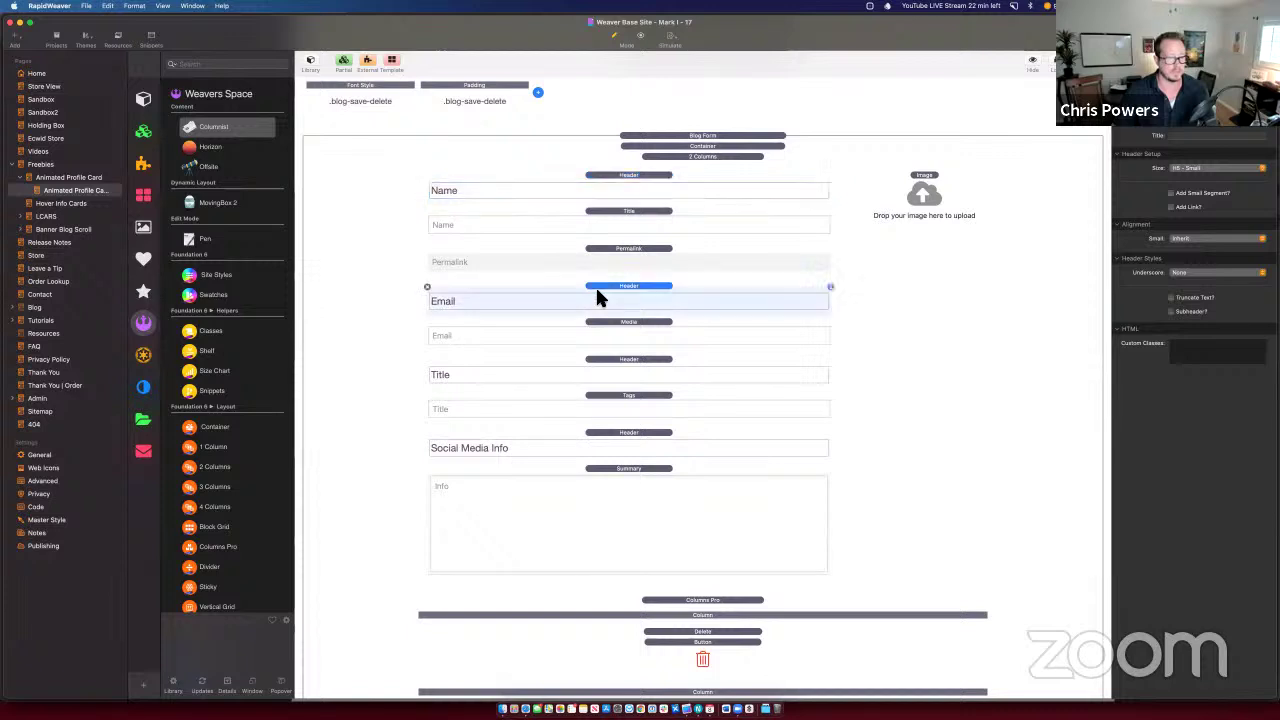
{"action": "left_click", "coordinate": [597, 340]}
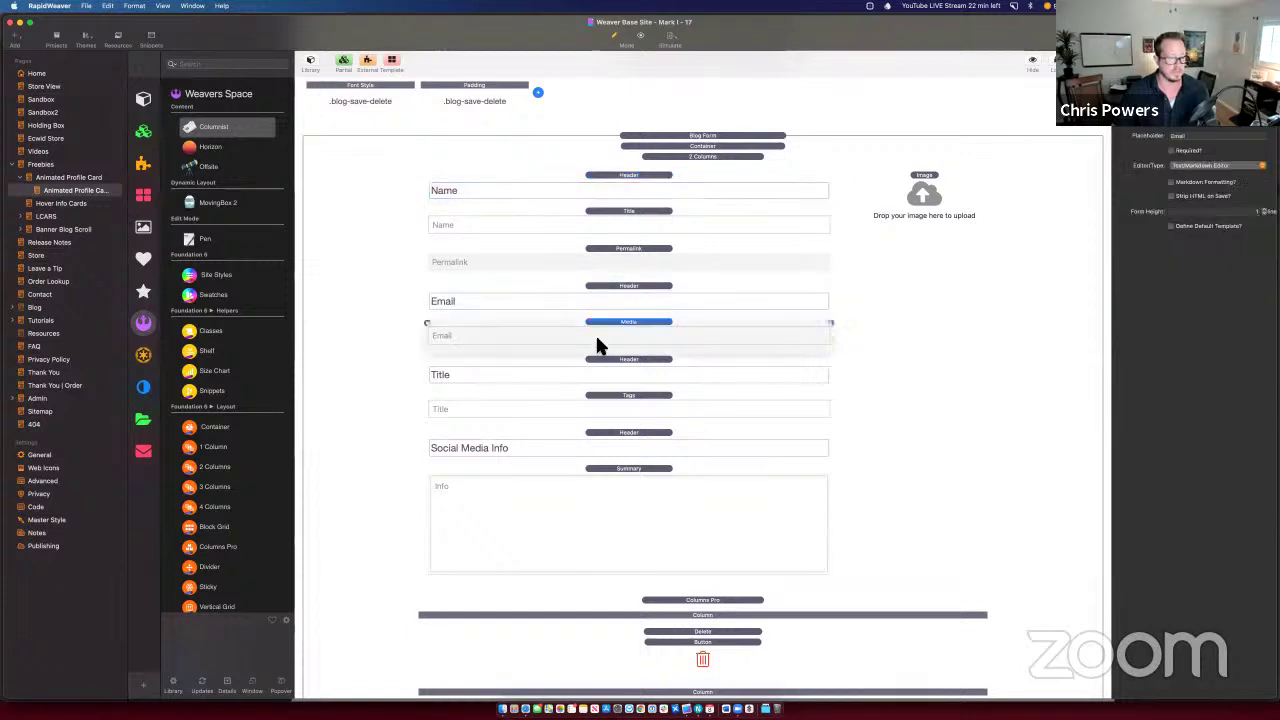
{"action": "left_click", "coordinate": [624, 396]}
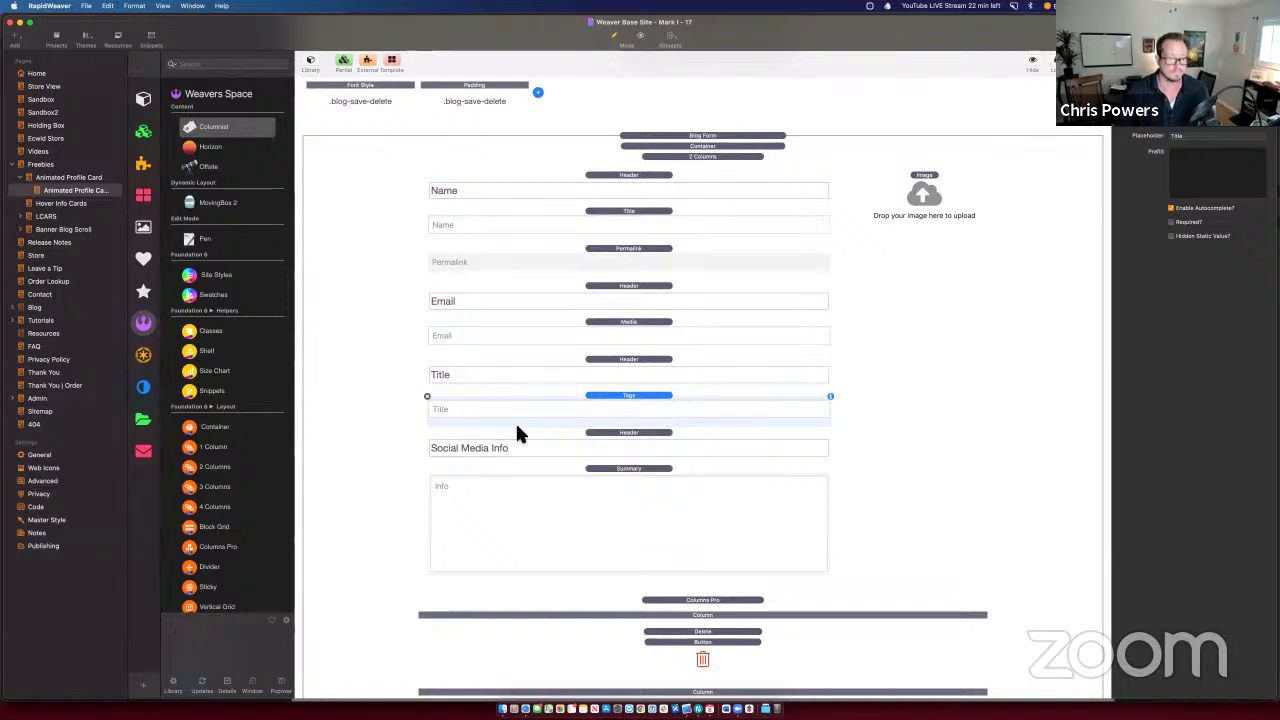
{"action": "left_click", "coordinate": [547, 493]}
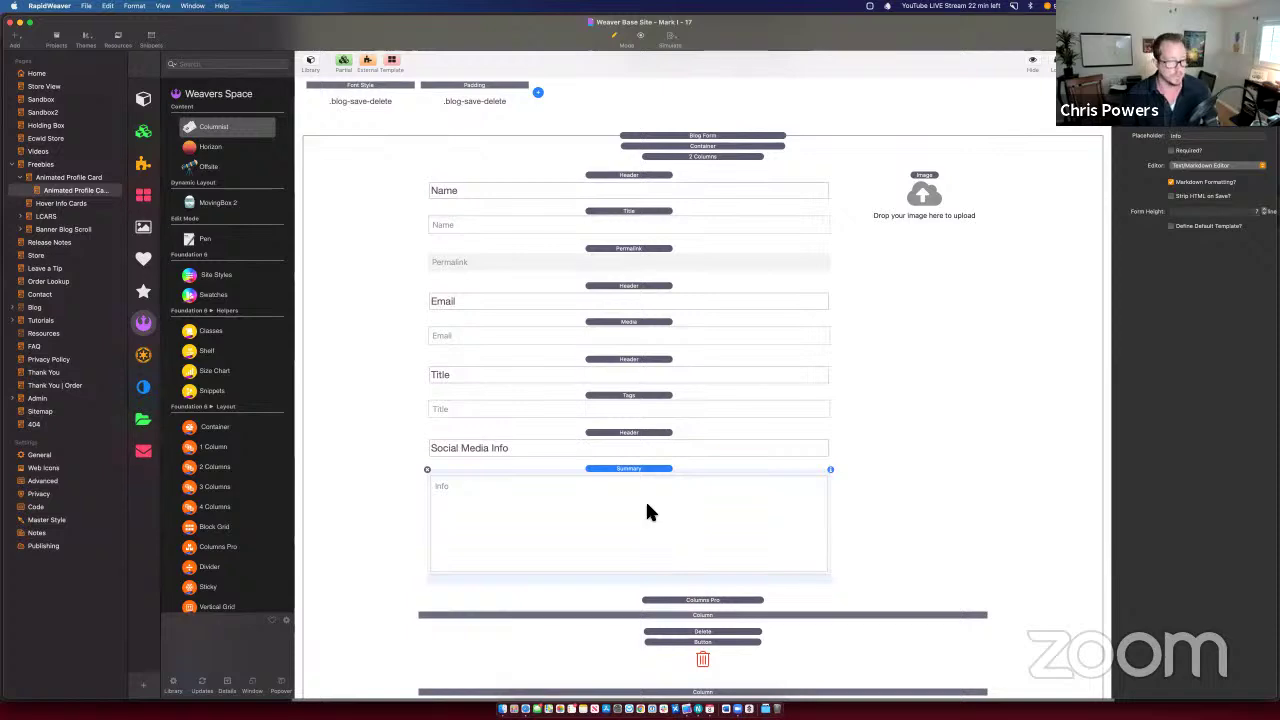
{"action": "scroll", "coordinate": [423, 192], "scroll_direction": "down", "scroll_amount": 5}
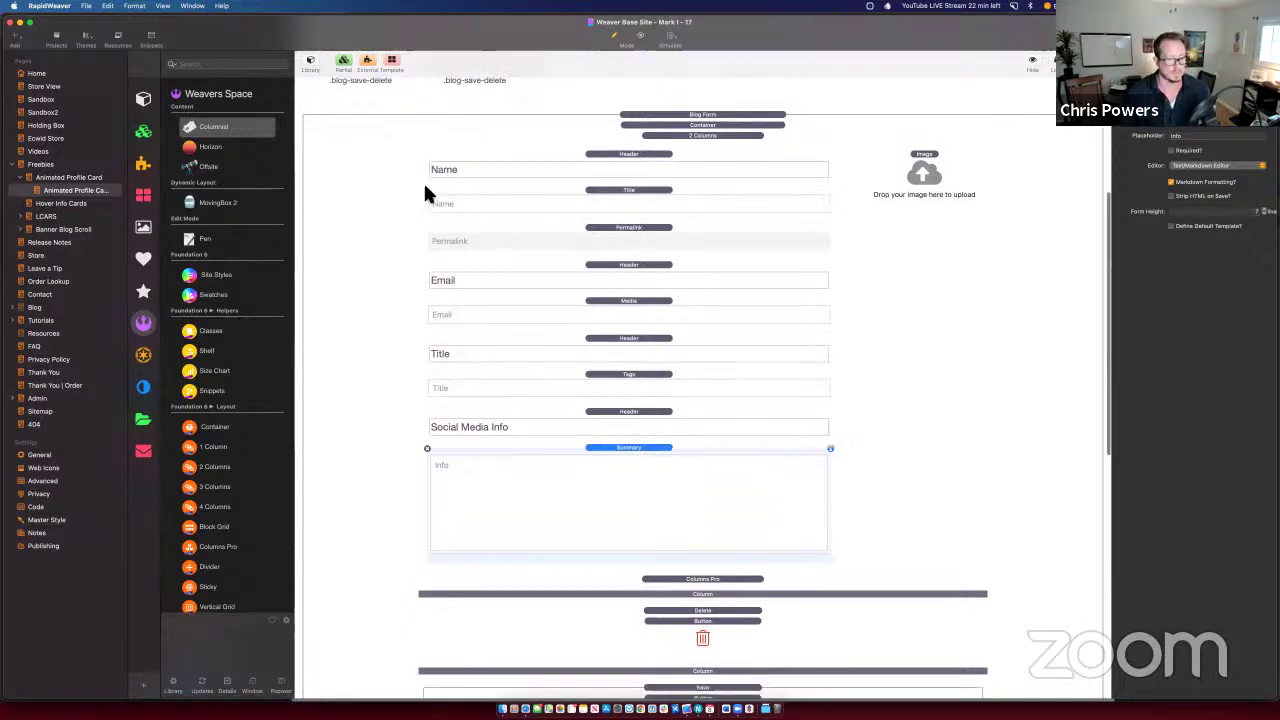
{"action": "scroll", "coordinate": [550, 505], "scroll_direction": "down", "scroll_amount": 4}
{"action": "left_click", "coordinate": [706, 538]}
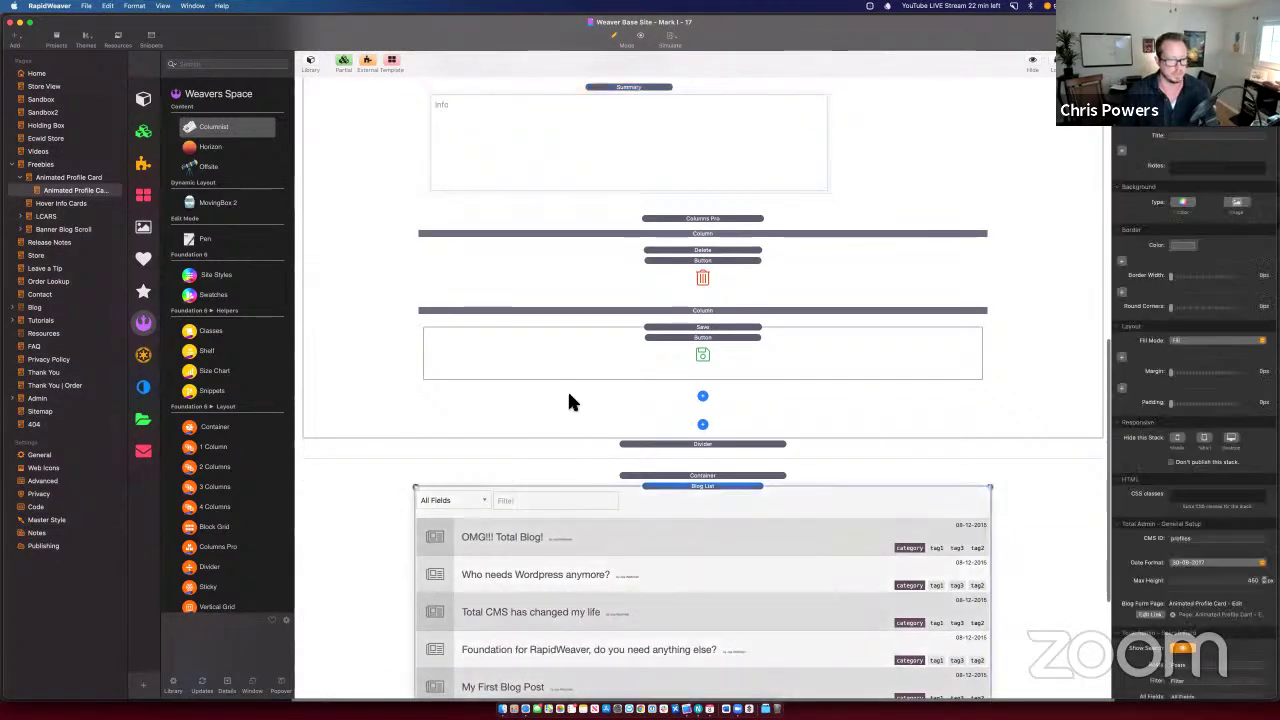
{"action": "scroll", "coordinate": [560, 390], "scroll_direction": "up", "scroll_amount": 2}
{"action": "scroll", "coordinate": [549, 370], "scroll_direction": "up", "scroll_amount": 5}
Step: On the Animated Profile Card page, collapse the Card | Regular pen and enable its Do Not Publish Content option
{"action": "left_click", "coordinate": [84, 177]}
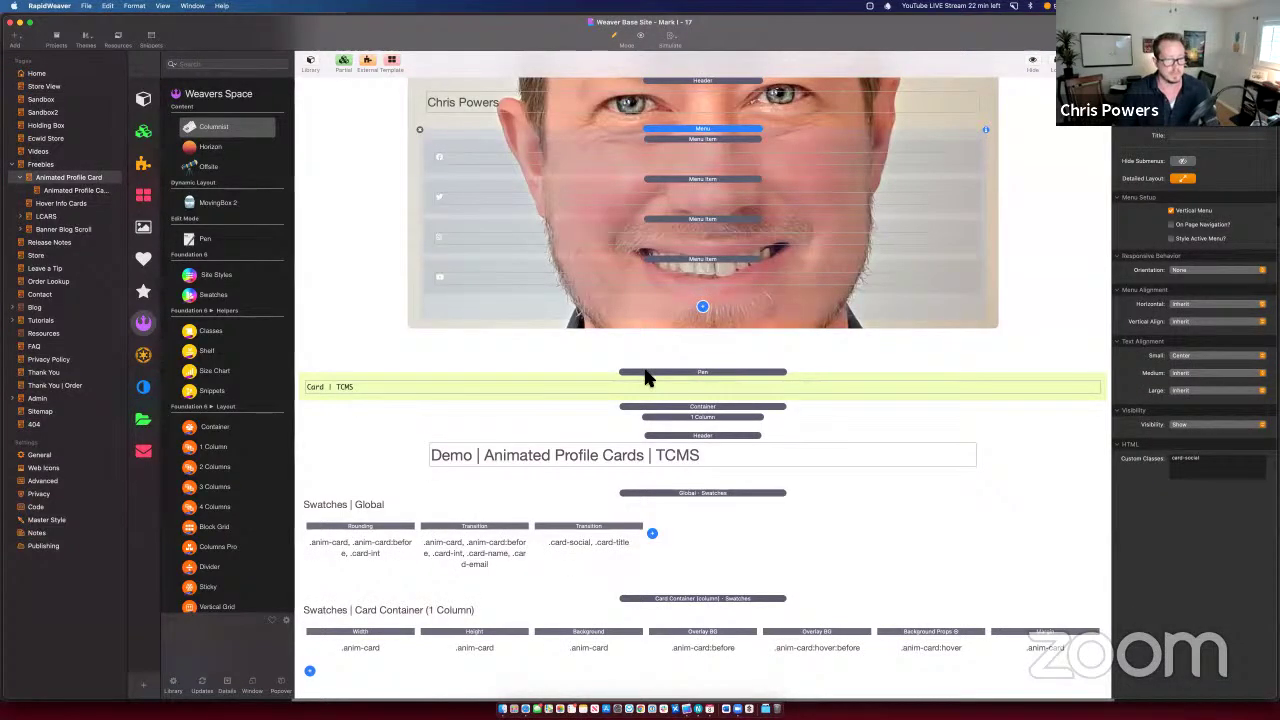
{"action": "scroll", "coordinate": [647, 368], "scroll_direction": "up", "scroll_amount": 4}
{"action": "scroll", "coordinate": [647, 368], "scroll_direction": "up", "scroll_amount": 10}
{"action": "left_click", "coordinate": [680, 189]}
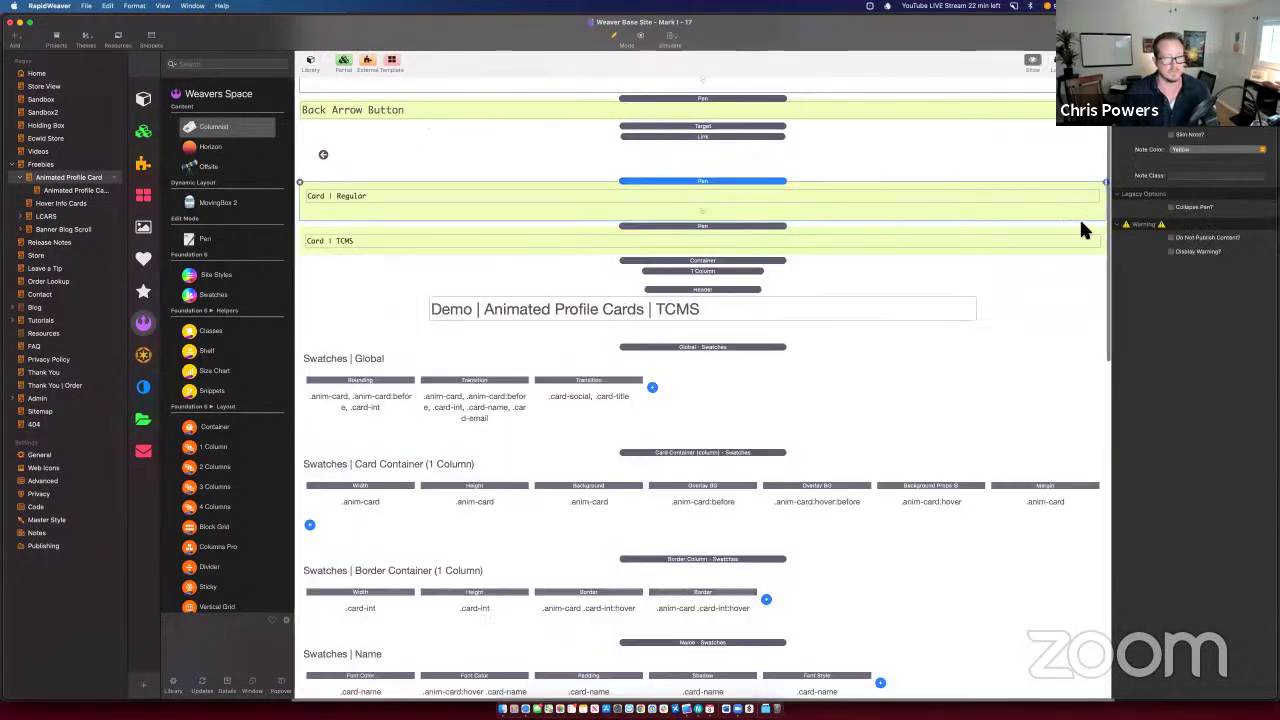
{"action": "left_click", "coordinate": [1171, 238]}
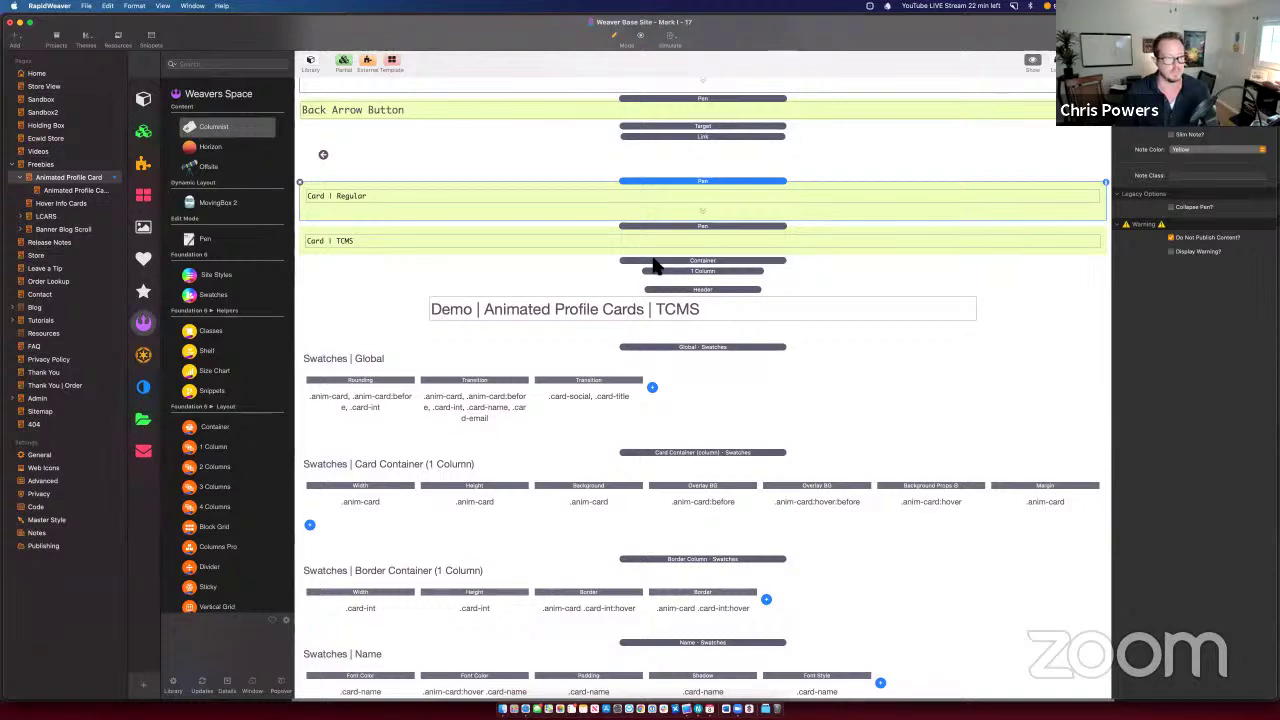
Step: Select the Card | TCMS pen and examine its Swatches groups from Global to Title and the Blog List below them
{"action": "scroll", "coordinate": [647, 268], "scroll_direction": "down", "scroll_amount": 1}
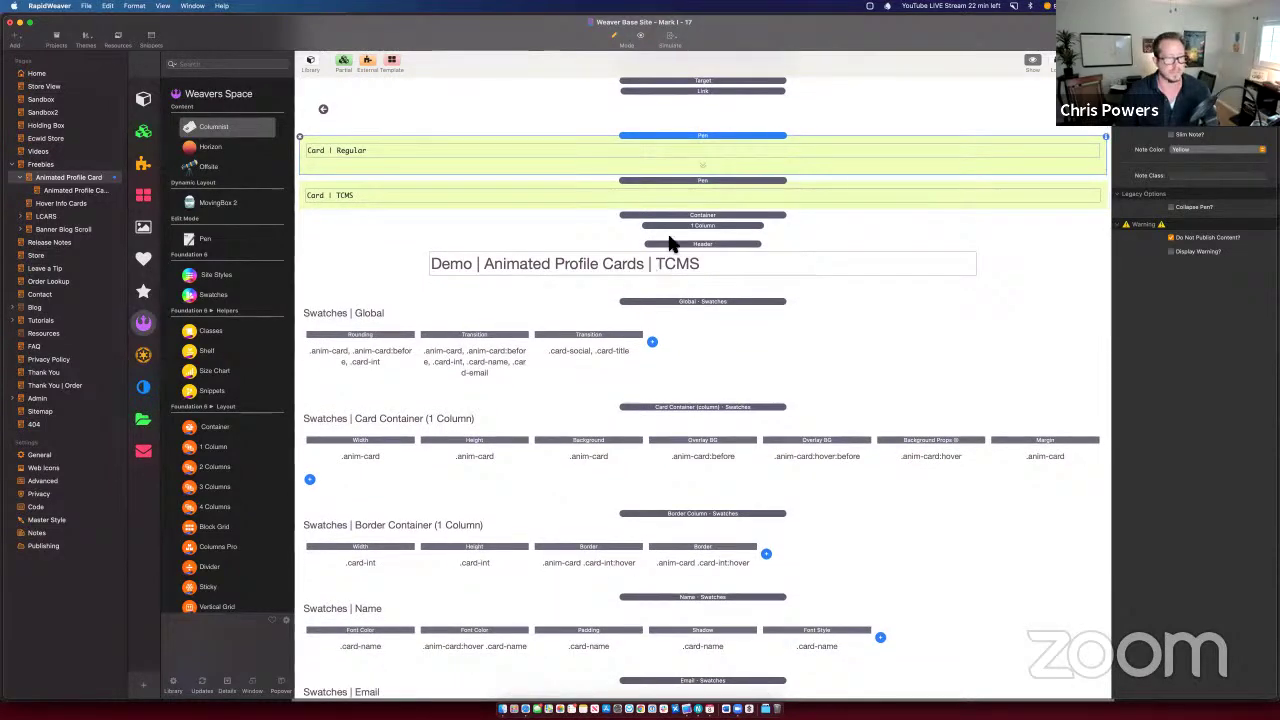
{"action": "left_click", "coordinate": [700, 183]}
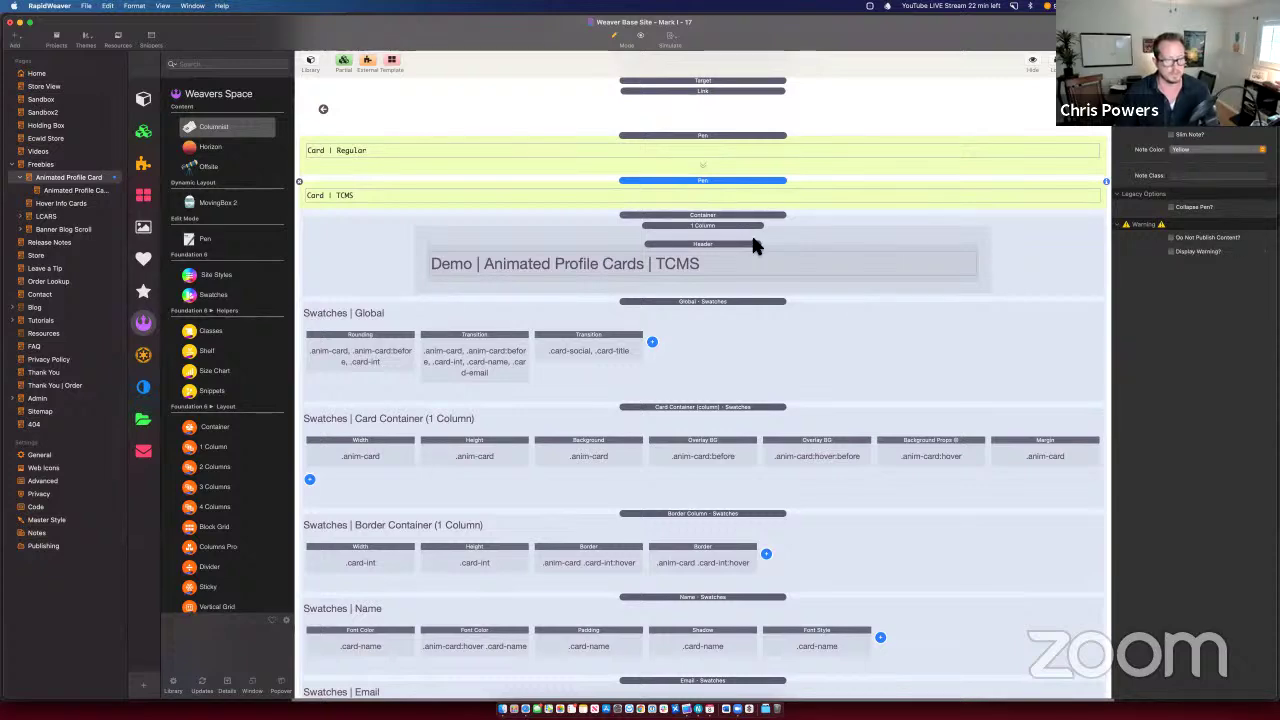
{"action": "scroll", "coordinate": [754, 243], "scroll_direction": "down", "scroll_amount": 3}
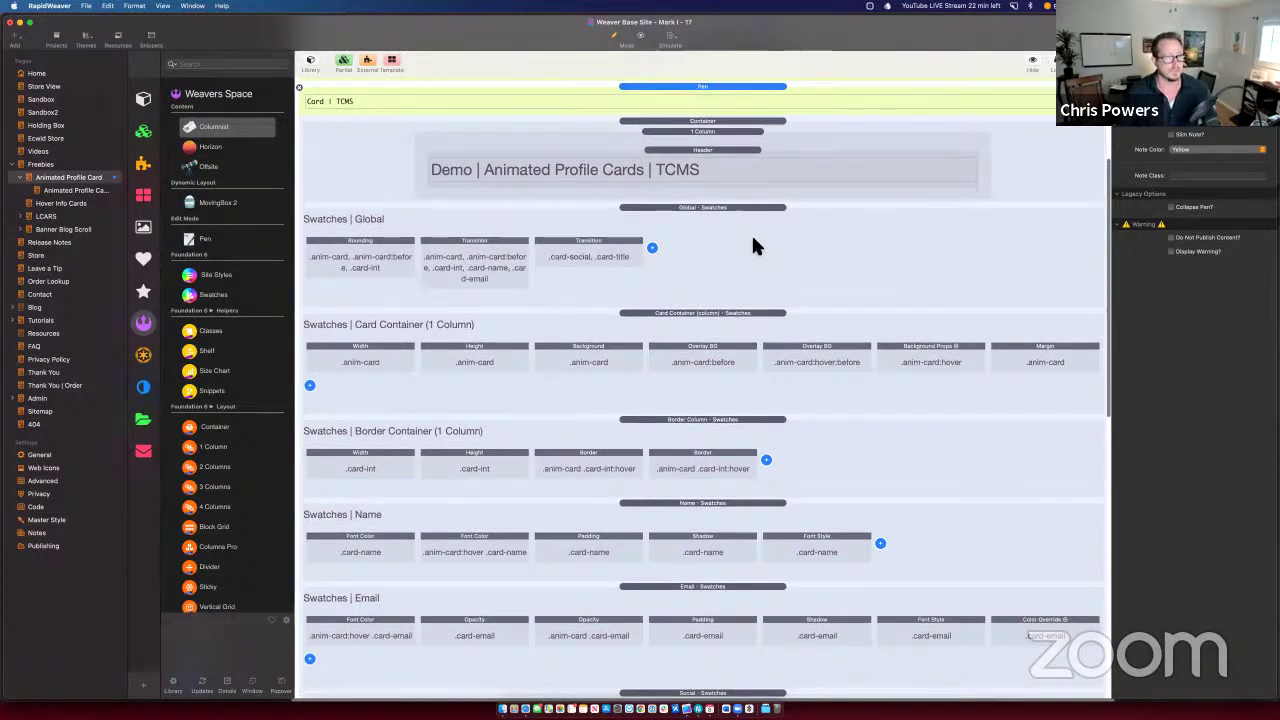
{"action": "scroll", "coordinate": [754, 246], "scroll_direction": "down", "scroll_amount": 4}
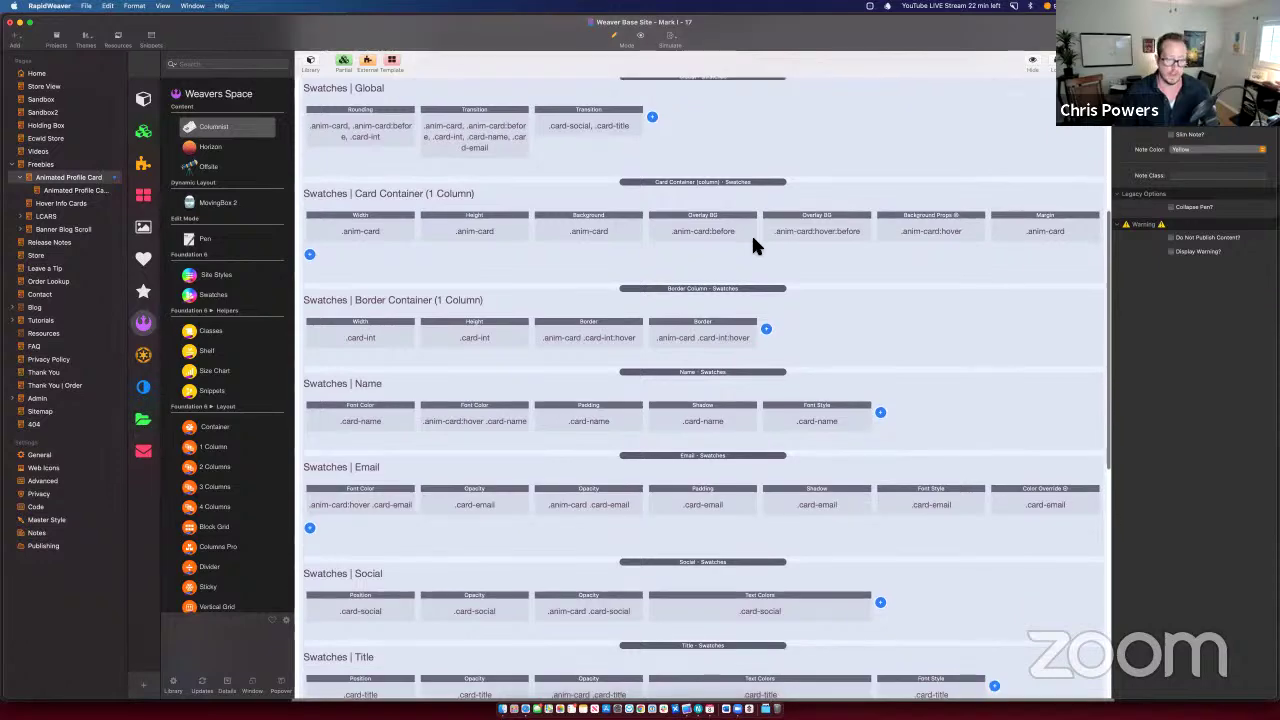
{"action": "scroll", "coordinate": [754, 246], "scroll_direction": "down", "scroll_amount": 6}
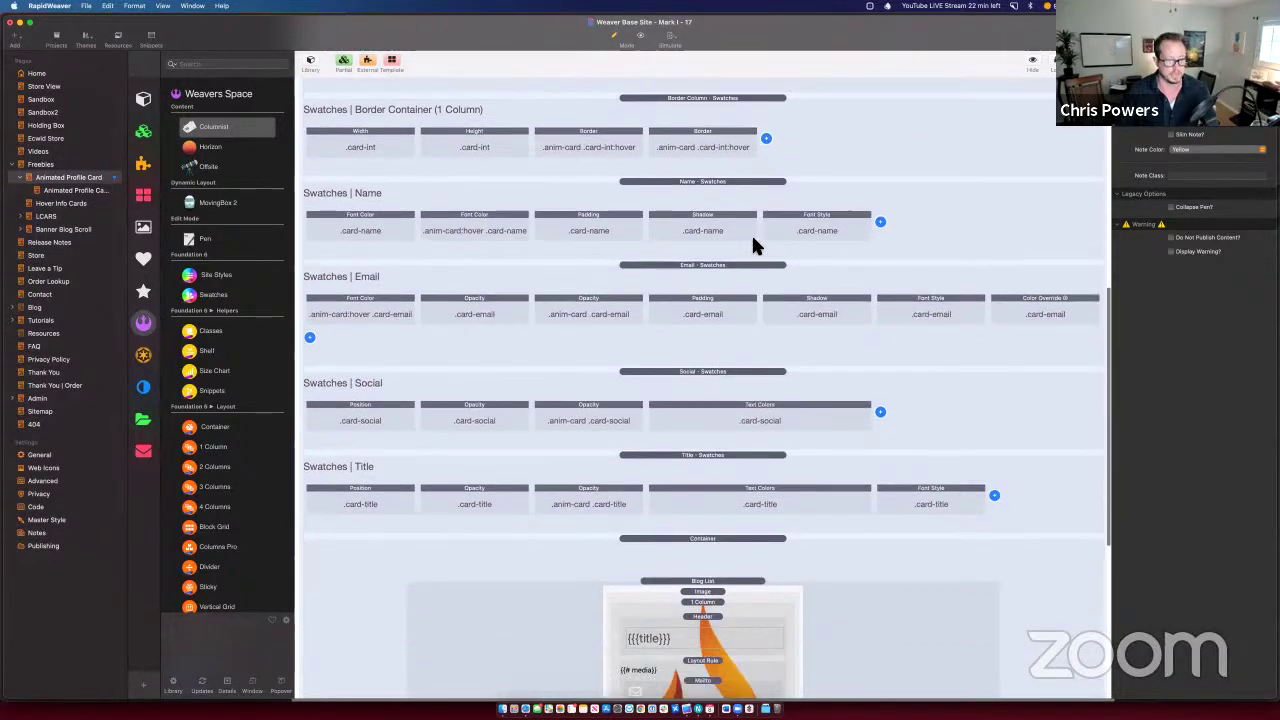
{"action": "scroll", "coordinate": [754, 246], "scroll_direction": "down", "scroll_amount": 6}
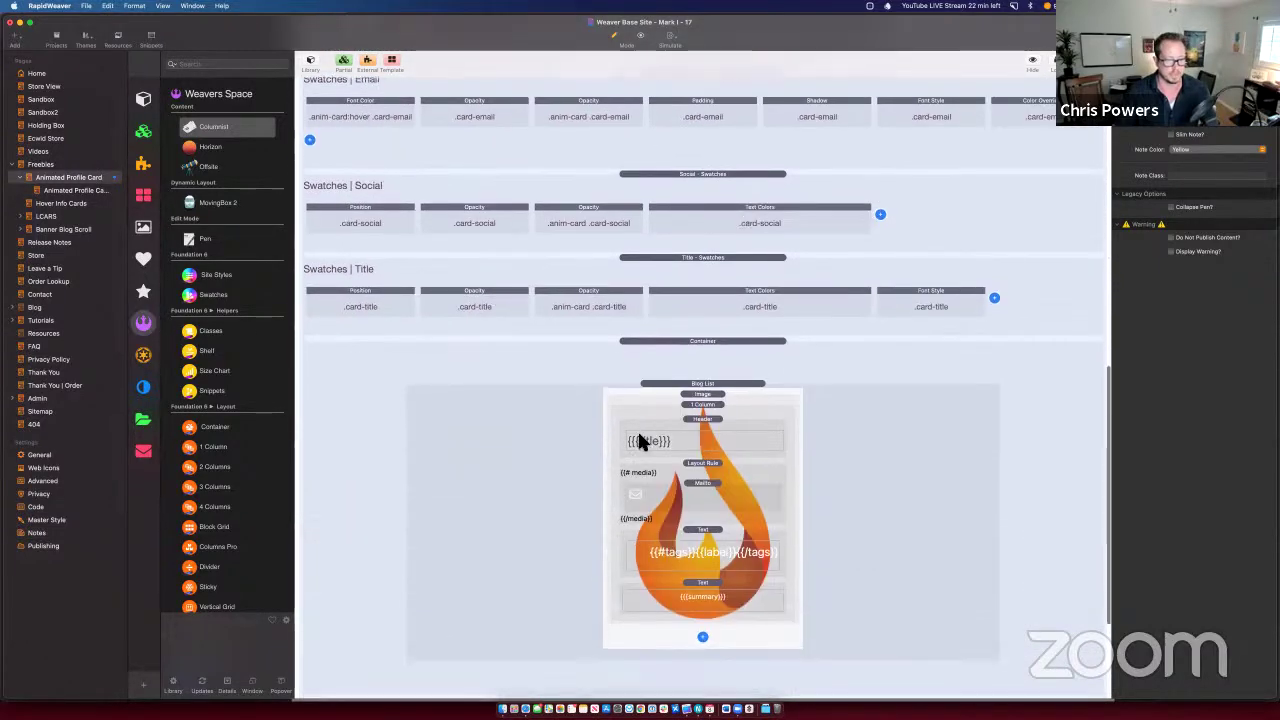
Step: Inspect the settings and custom classes of the title Header and tags Text stacks in the Blog List card
{"action": "left_click", "coordinate": [703, 419]}
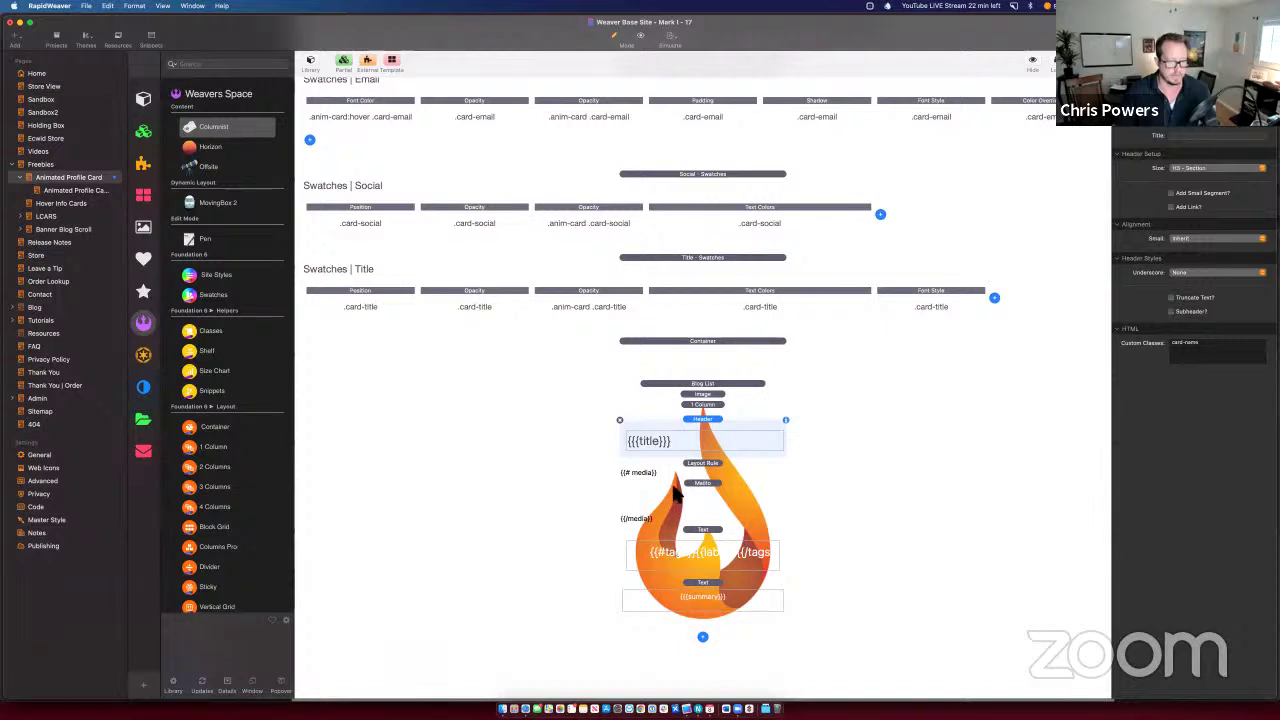
{"action": "scroll", "coordinate": [699, 510], "scroll_direction": "down", "scroll_amount": 1}
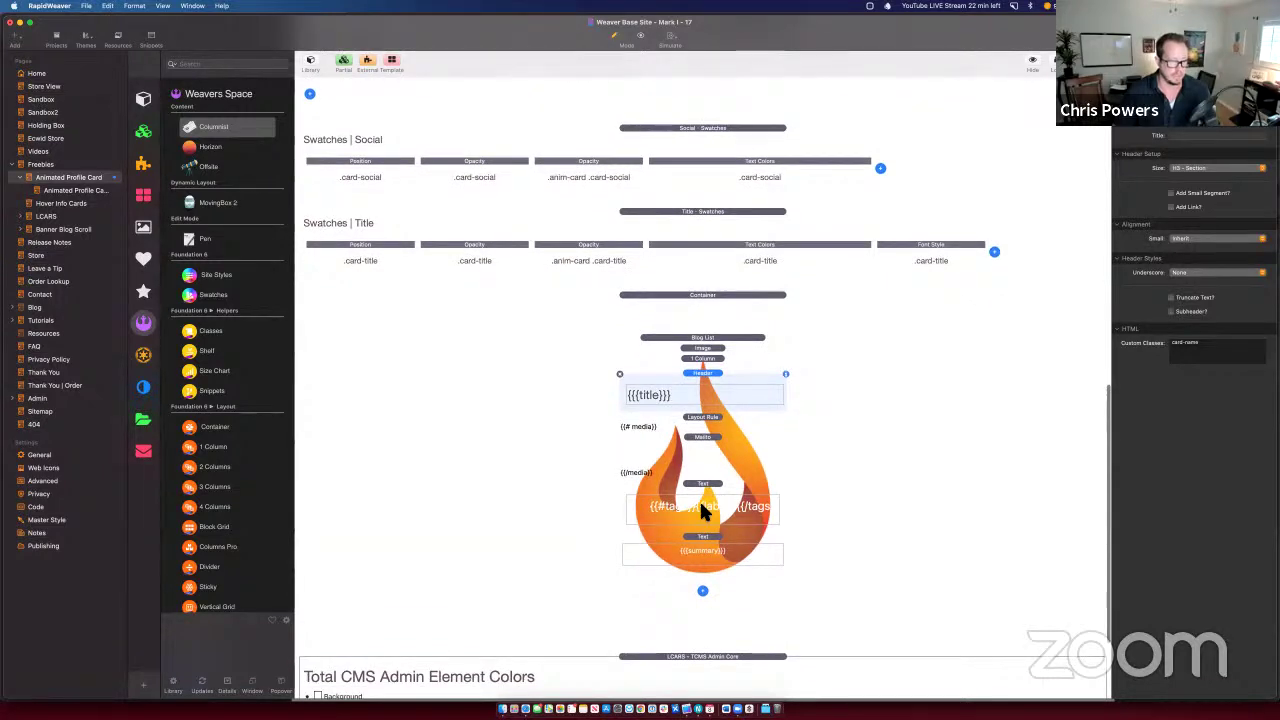
{"action": "left_click", "coordinate": [700, 506]}
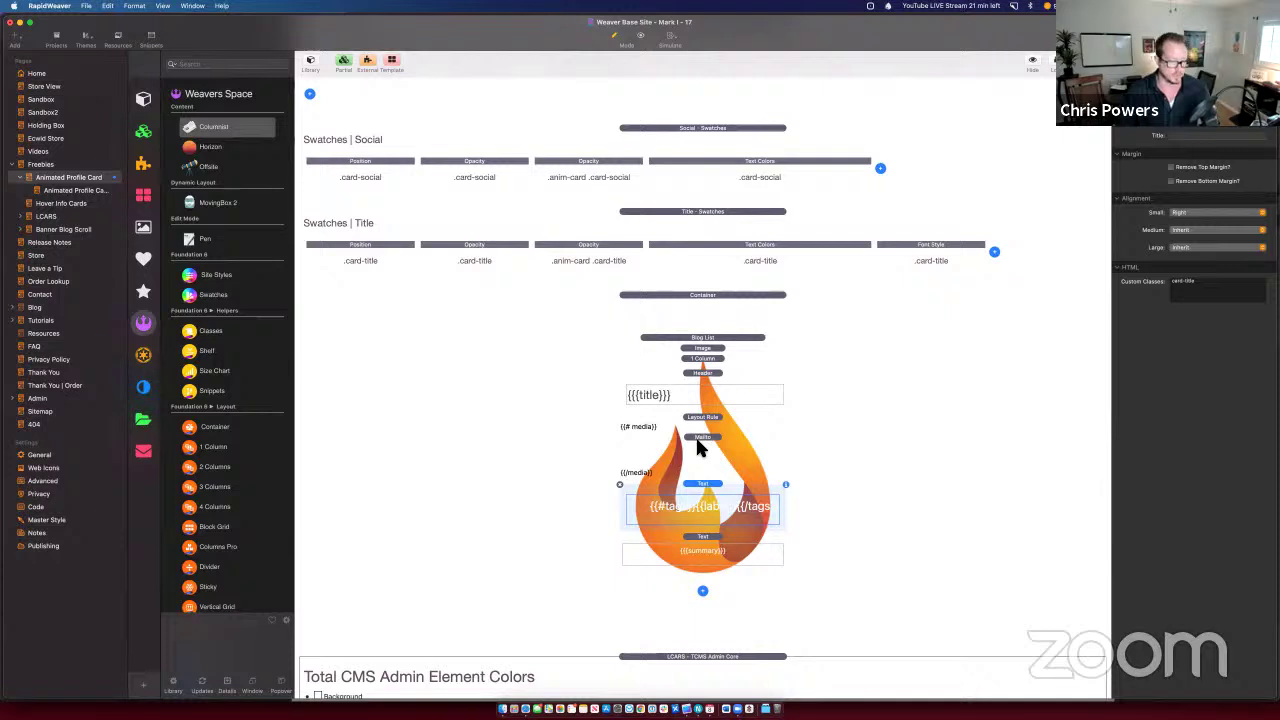
Step: Switch to Safari and view the three animated cards on the published TCMS demo page
{"action": "key", "text": "super+Tab"}
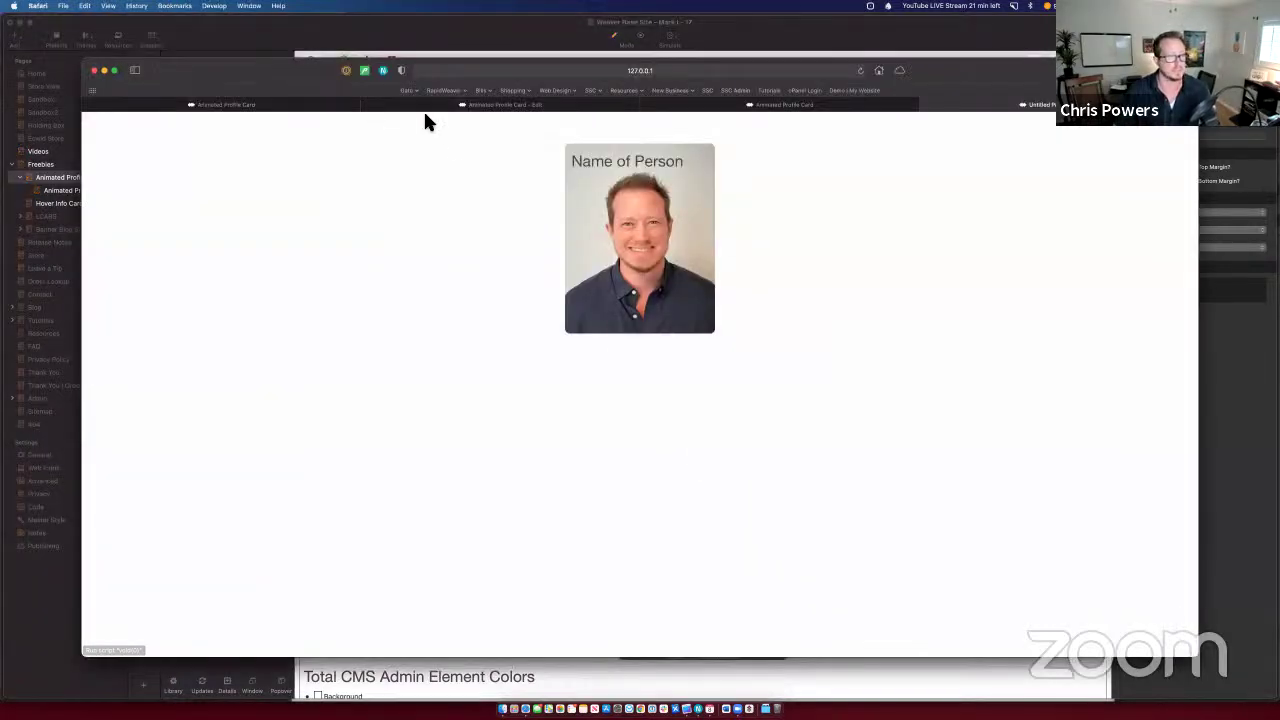
{"action": "left_click", "coordinate": [284, 108]}
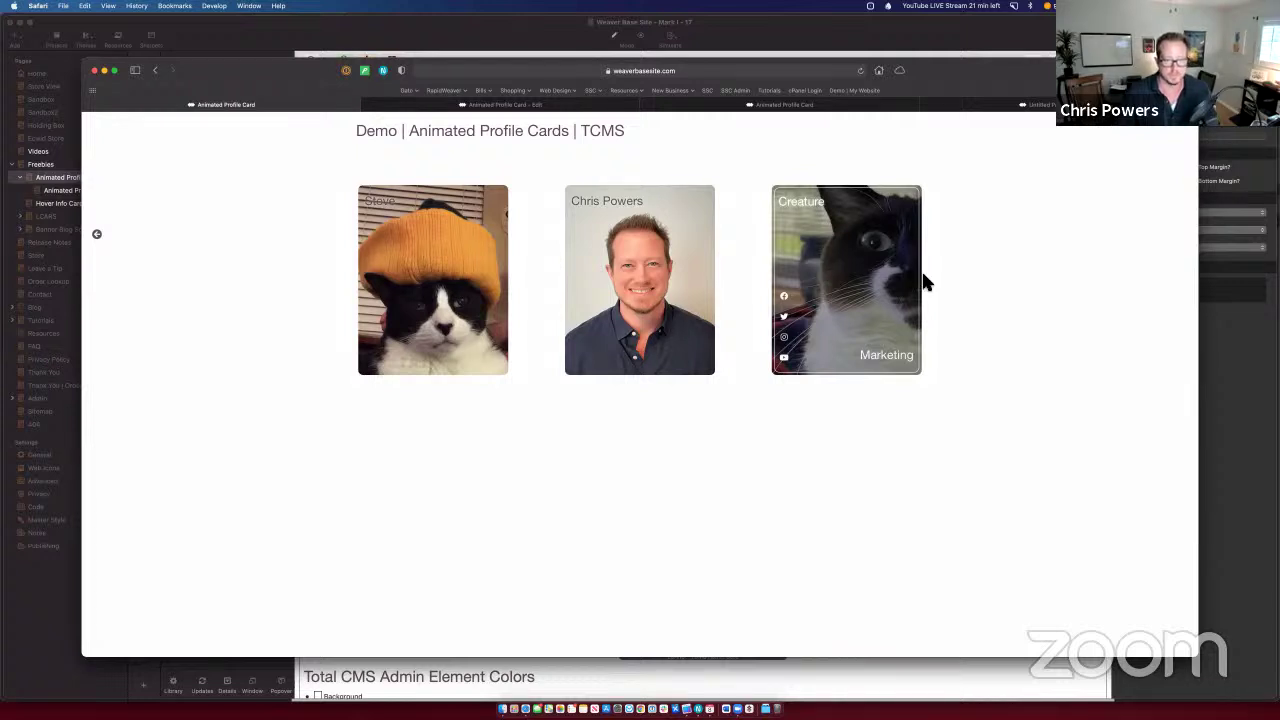
{"action": "key", "text": "super+3"}
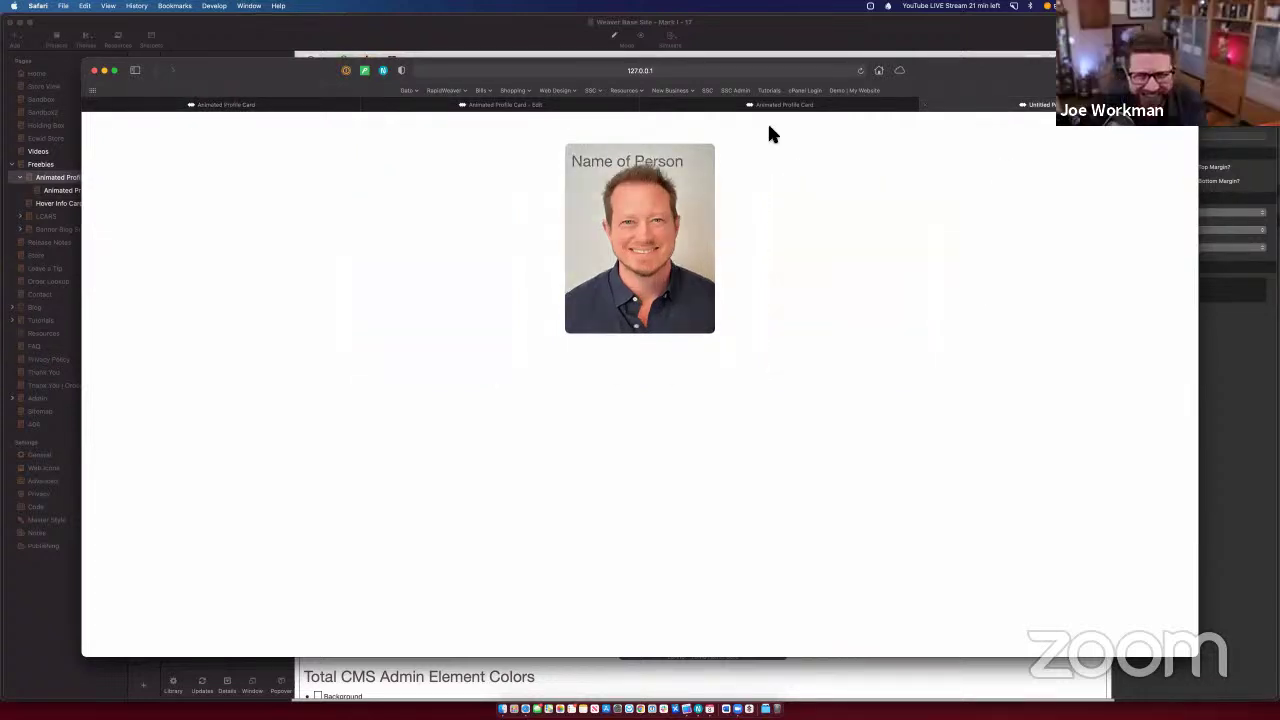
{"action": "left_click", "coordinate": [297, 105]}
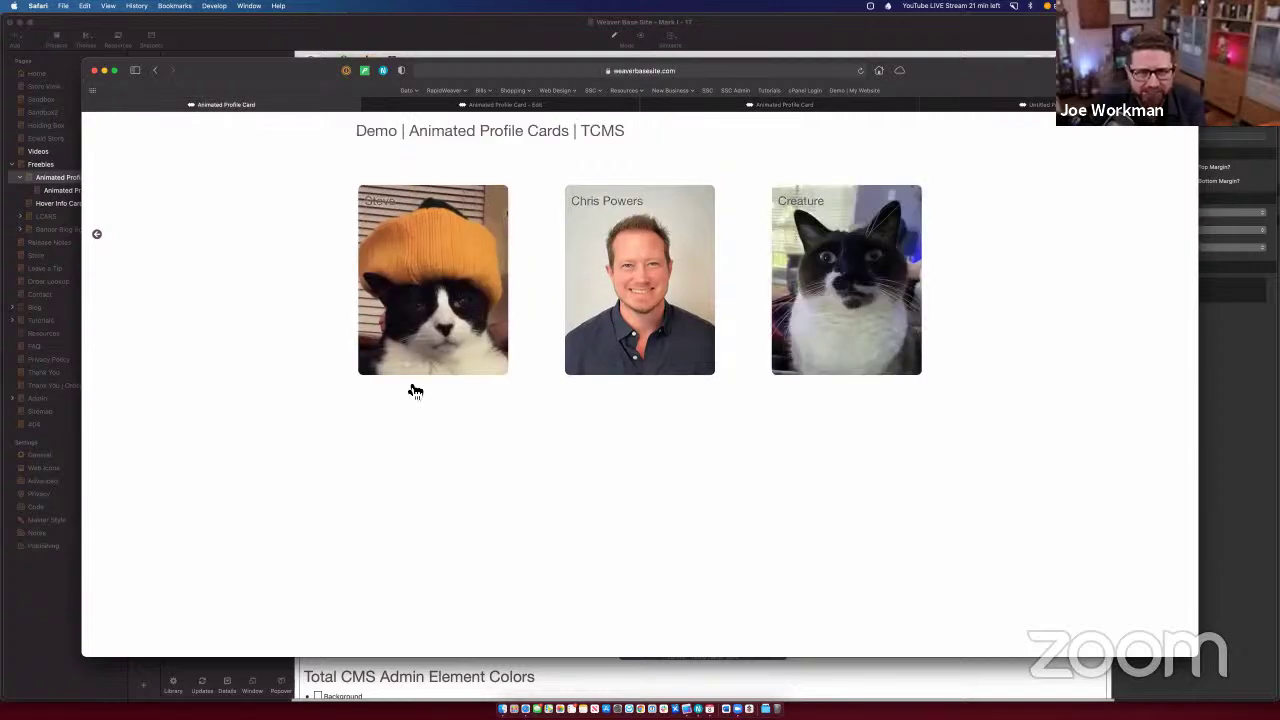
Step: Return to RapidWeaver and inspect the {{{title}}} Header stack inside the Blog List card
{"action": "key", "text": "super+Tab"}
{"action": "scroll", "coordinate": [531, 515], "scroll_direction": "down", "scroll_amount": 5}
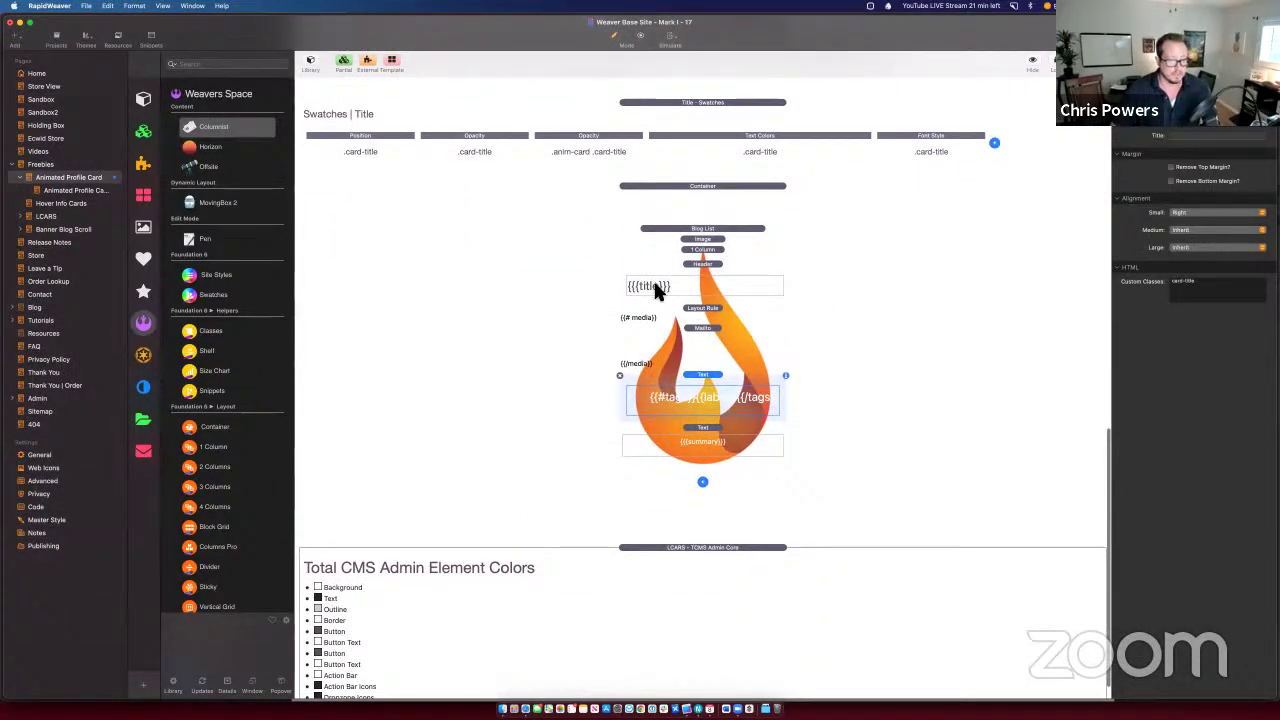
{"action": "left_click", "coordinate": [657, 289]}
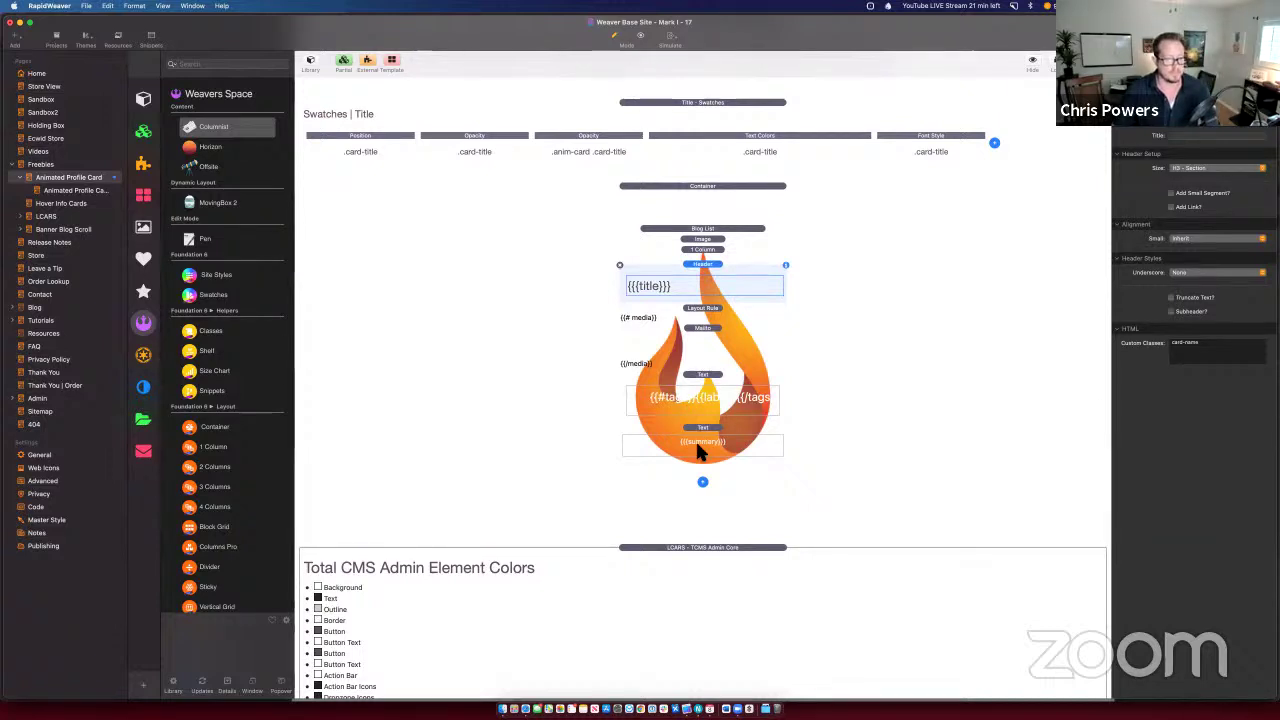
Step: In Safari's Animated Profile Card edit page, open the Human Resources post and examine its Social Media Info link code
{"action": "key", "text": "super+Tab"}
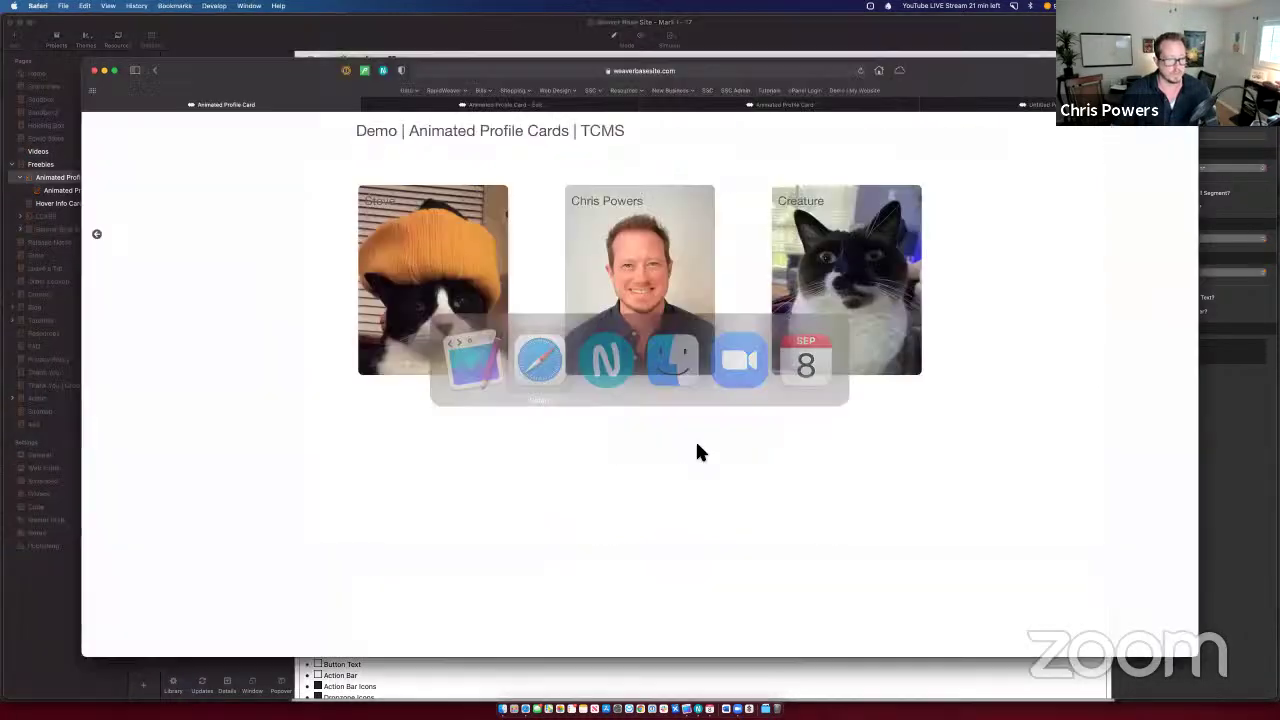
{"action": "left_click", "coordinate": [535, 107]}
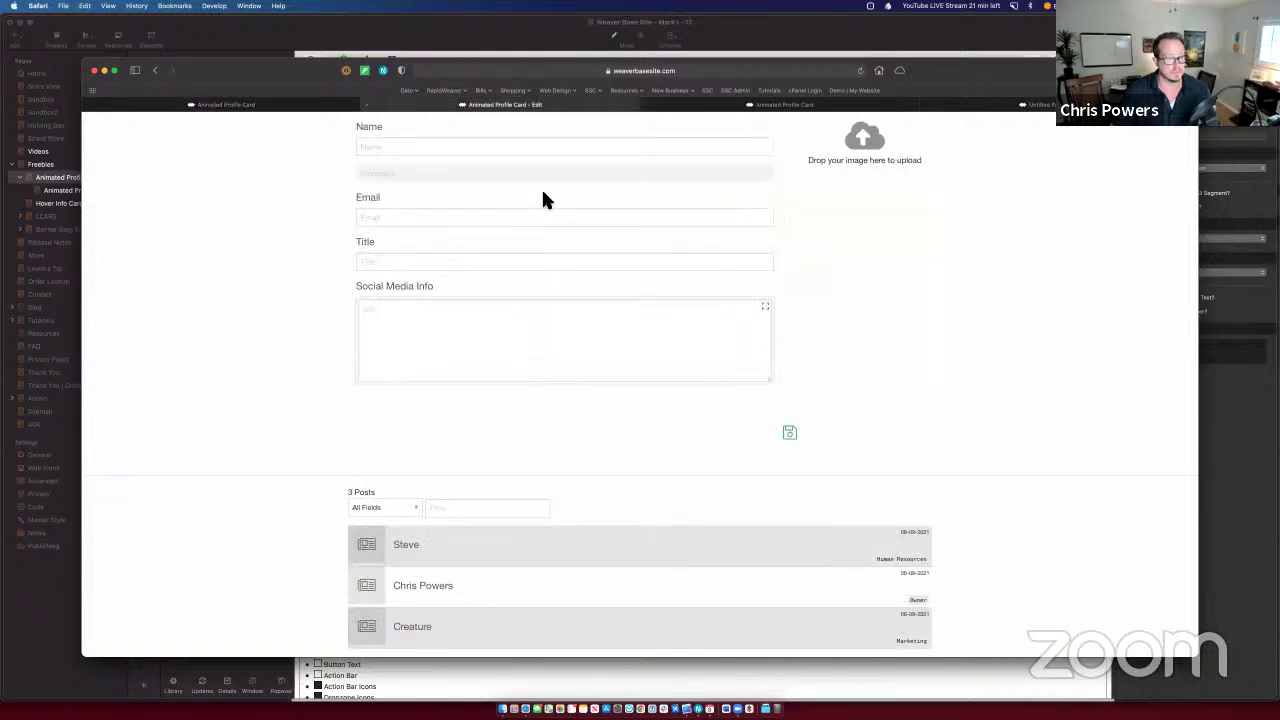
{"action": "scroll", "coordinate": [371, 400], "scroll_direction": "down", "scroll_amount": 2}
{"action": "left_click", "coordinate": [402, 453]}
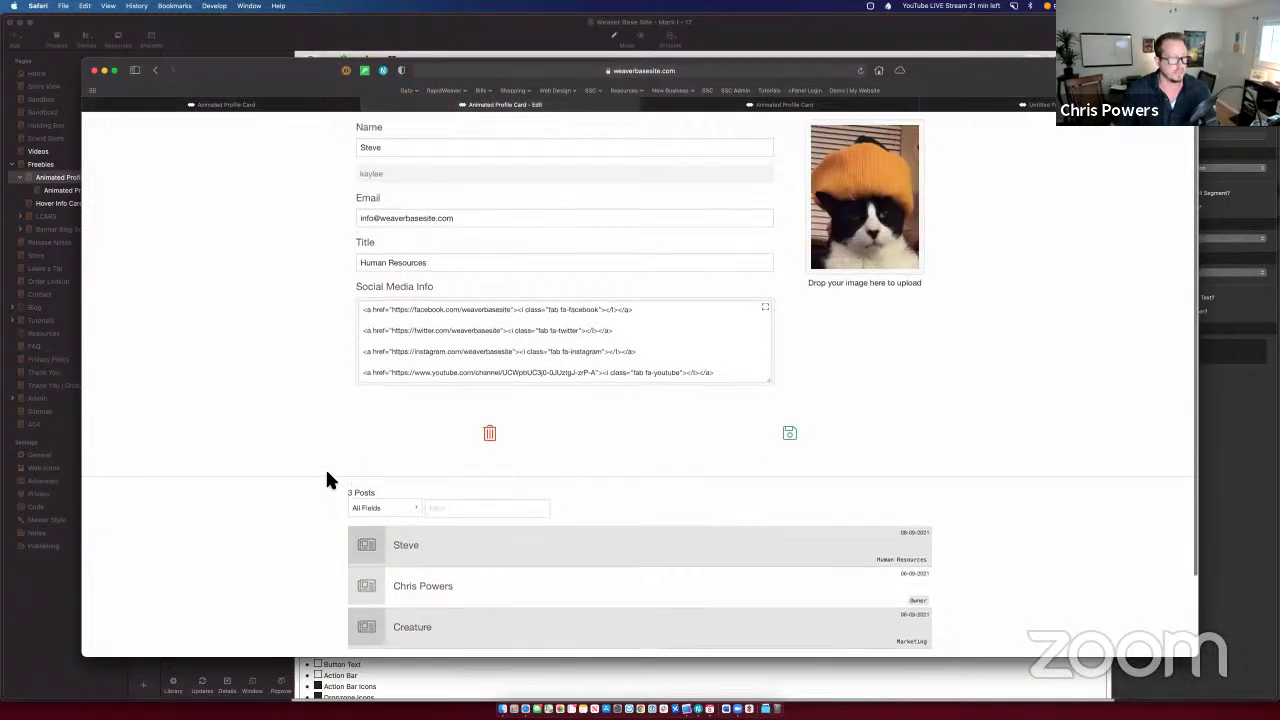
{"action": "left_click_drag", "start_coordinate": [364, 311], "coordinate": [614, 309]}
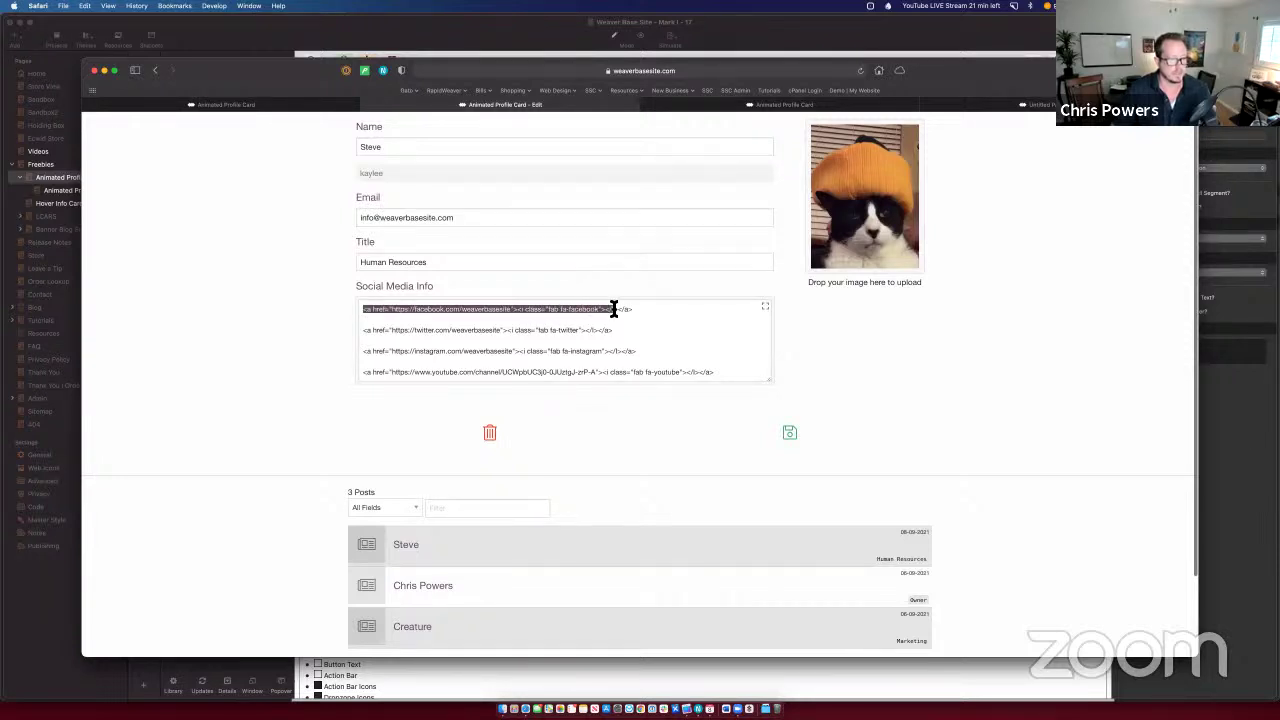
{"action": "left_click", "coordinate": [500, 310]}
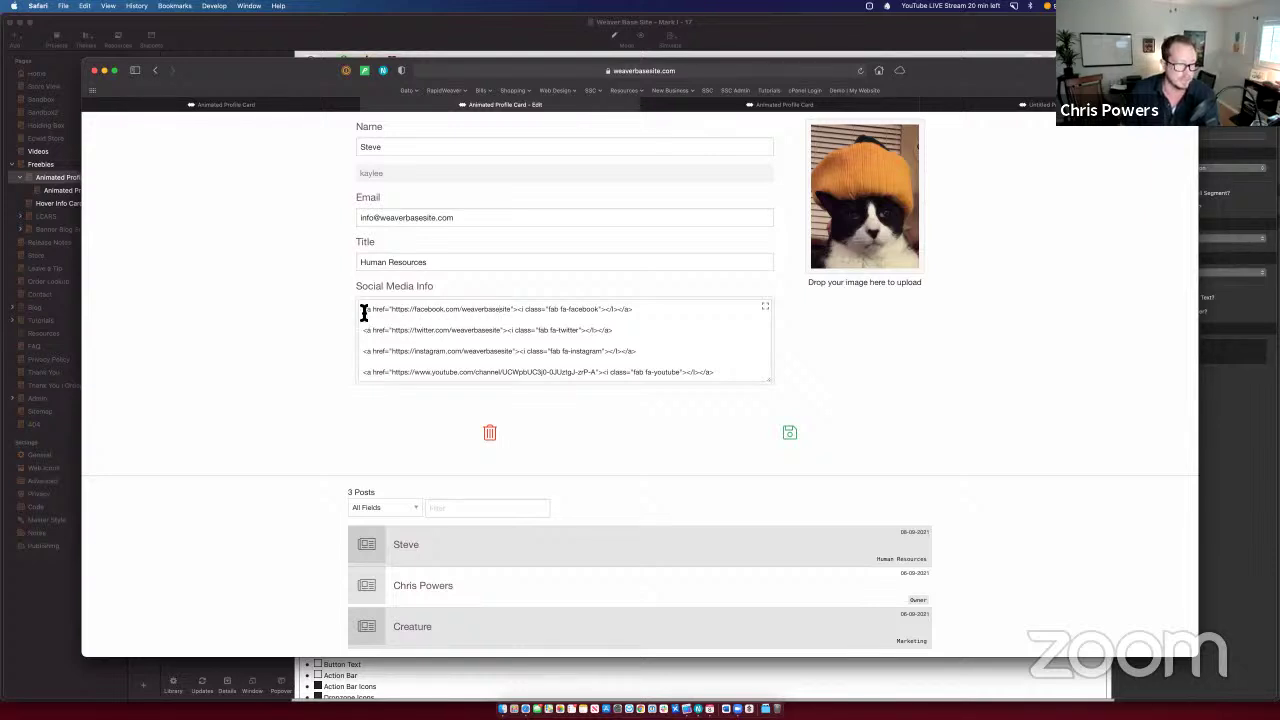
{"action": "left_click_drag", "start_coordinate": [364, 312], "coordinate": [823, 317]}
{"action": "left_click", "coordinate": [651, 337]}
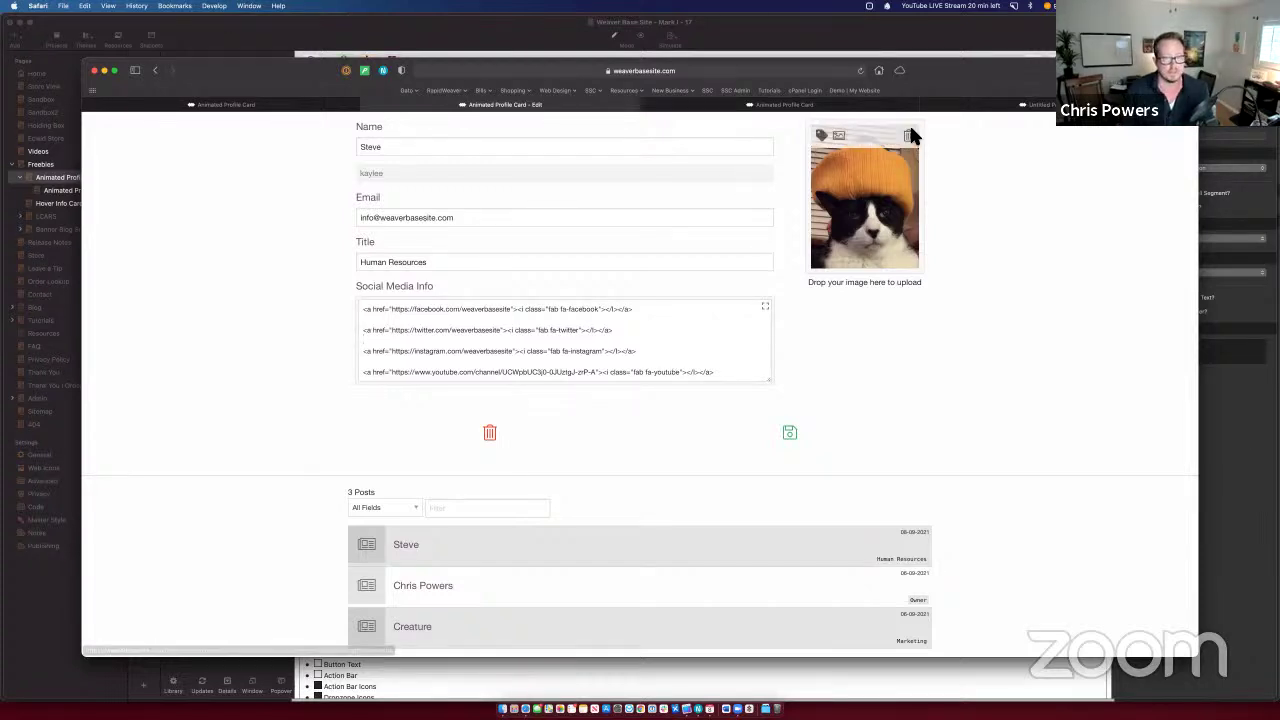
Step: Compare the local card preview with the published TCMS demo cards and their edit form
{"action": "left_click", "coordinate": [710, 108]}
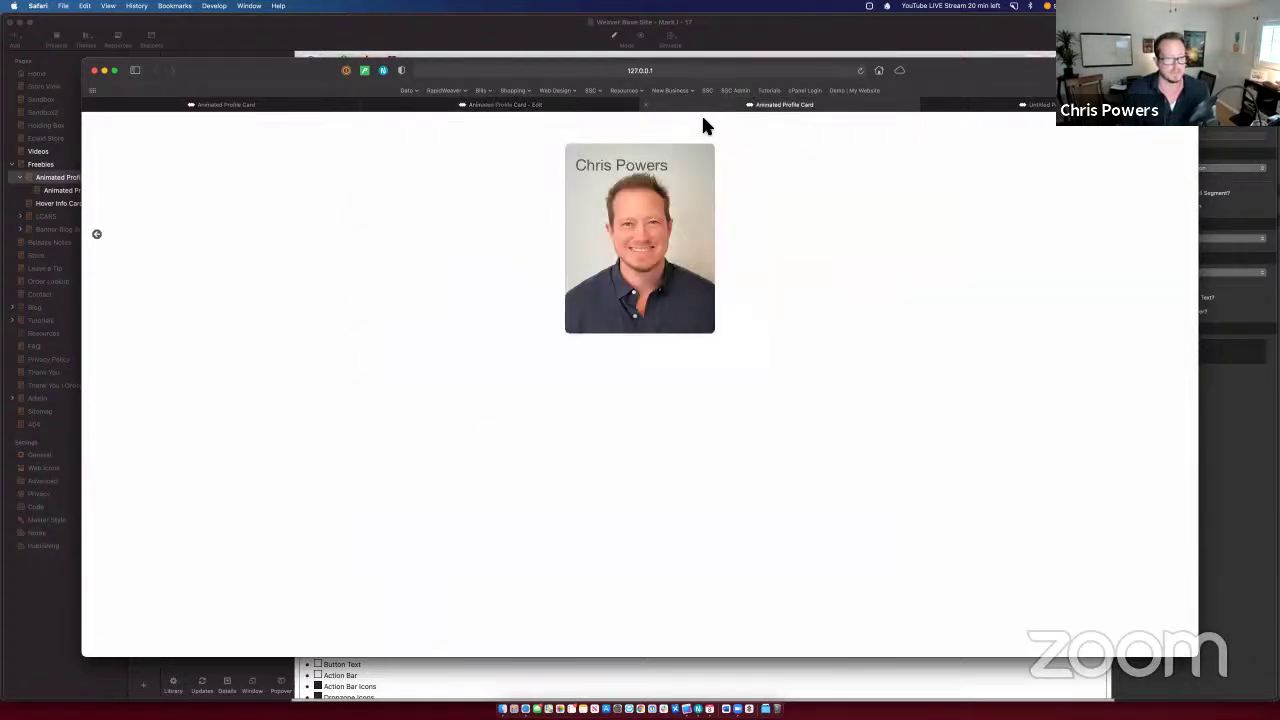
{"action": "left_click", "coordinate": [326, 106]}
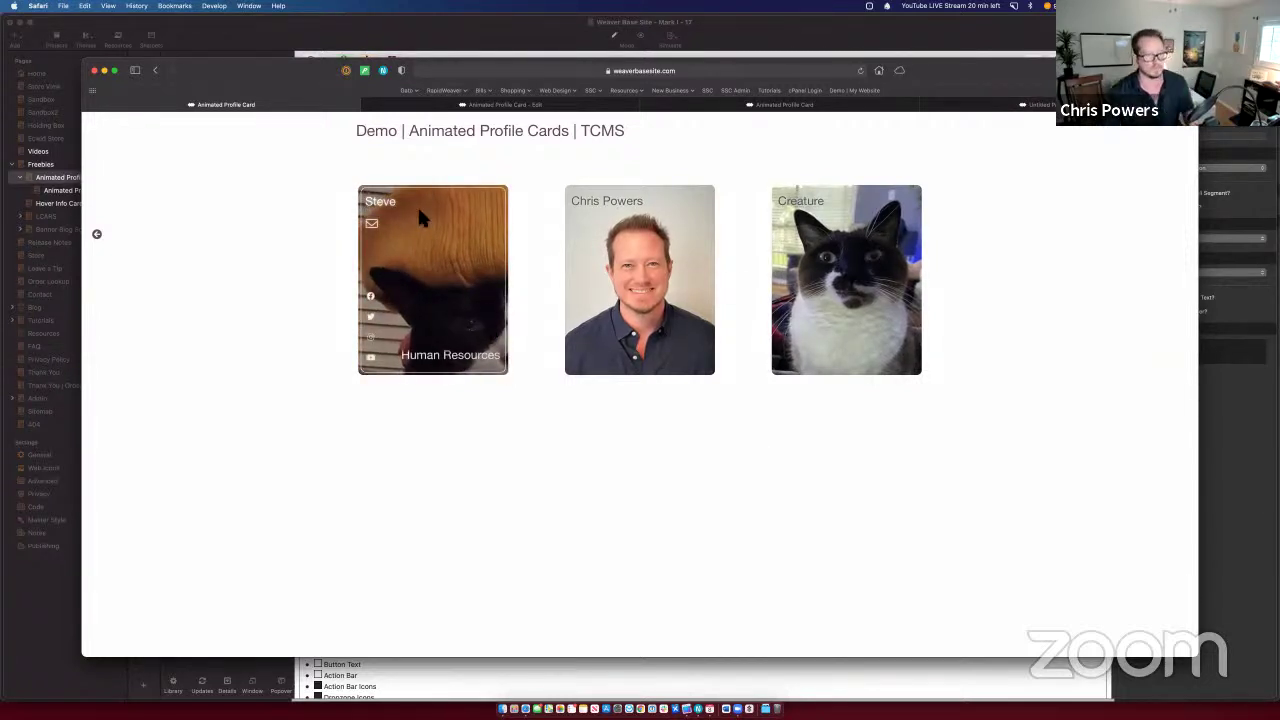
{"action": "left_click", "coordinate": [440, 104]}
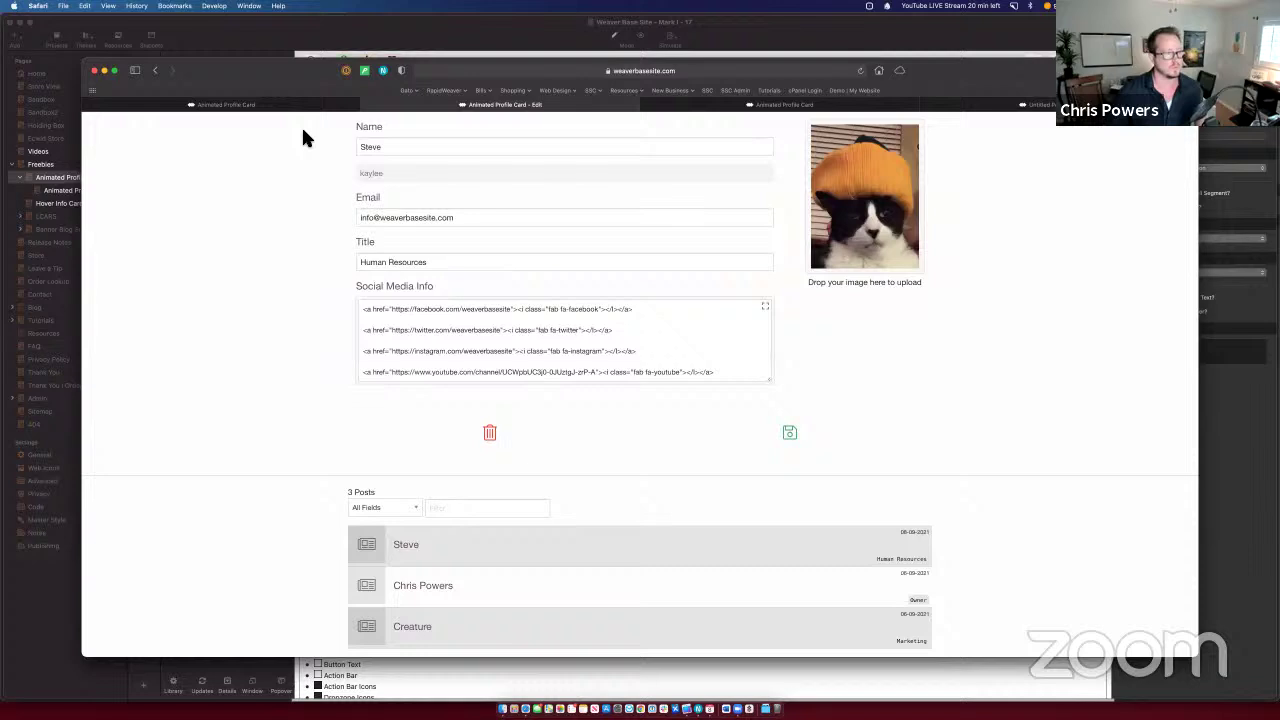
{"action": "left_click", "coordinate": [750, 104]}
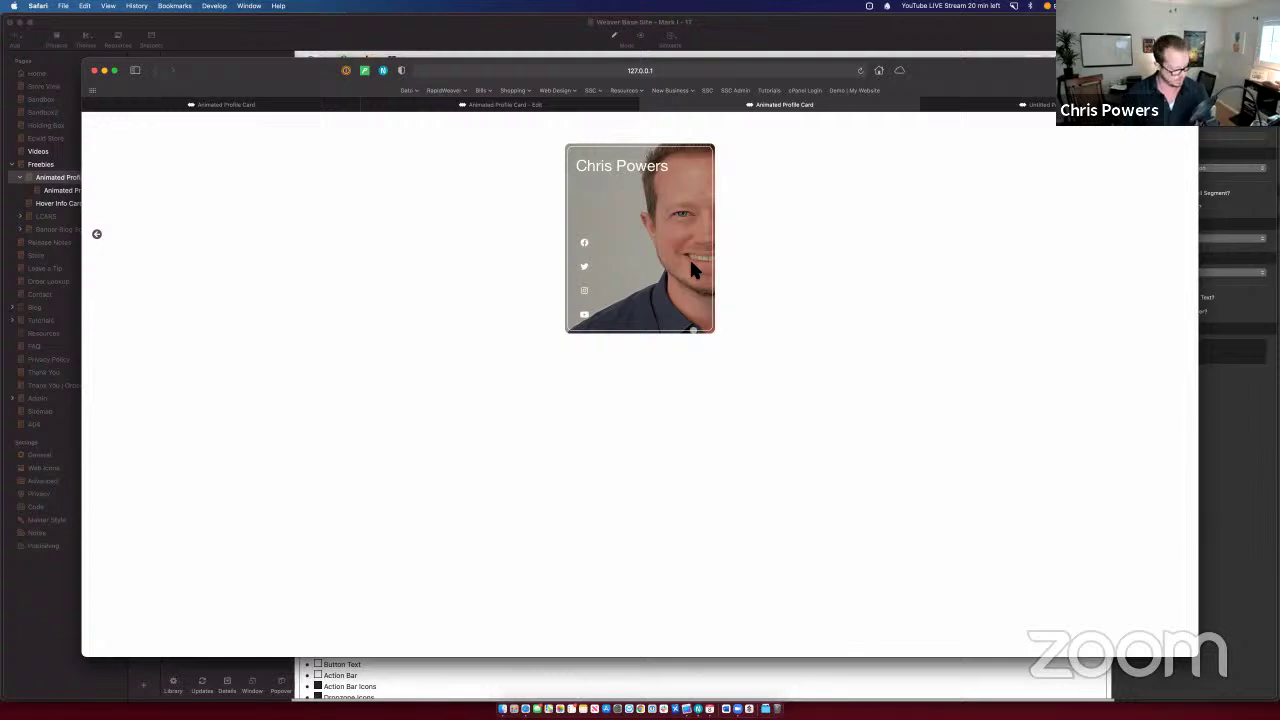
{"action": "key", "text": "super+Tab"}
{"action": "key", "text": "super+Tab"}
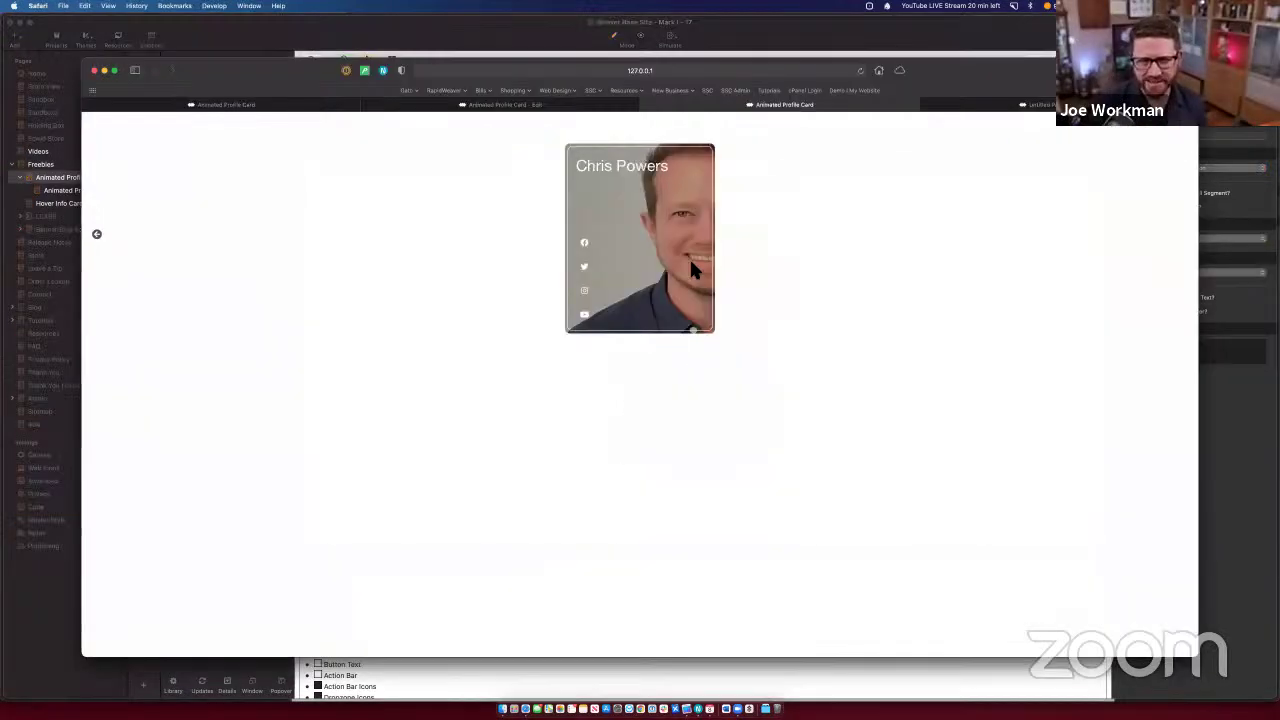
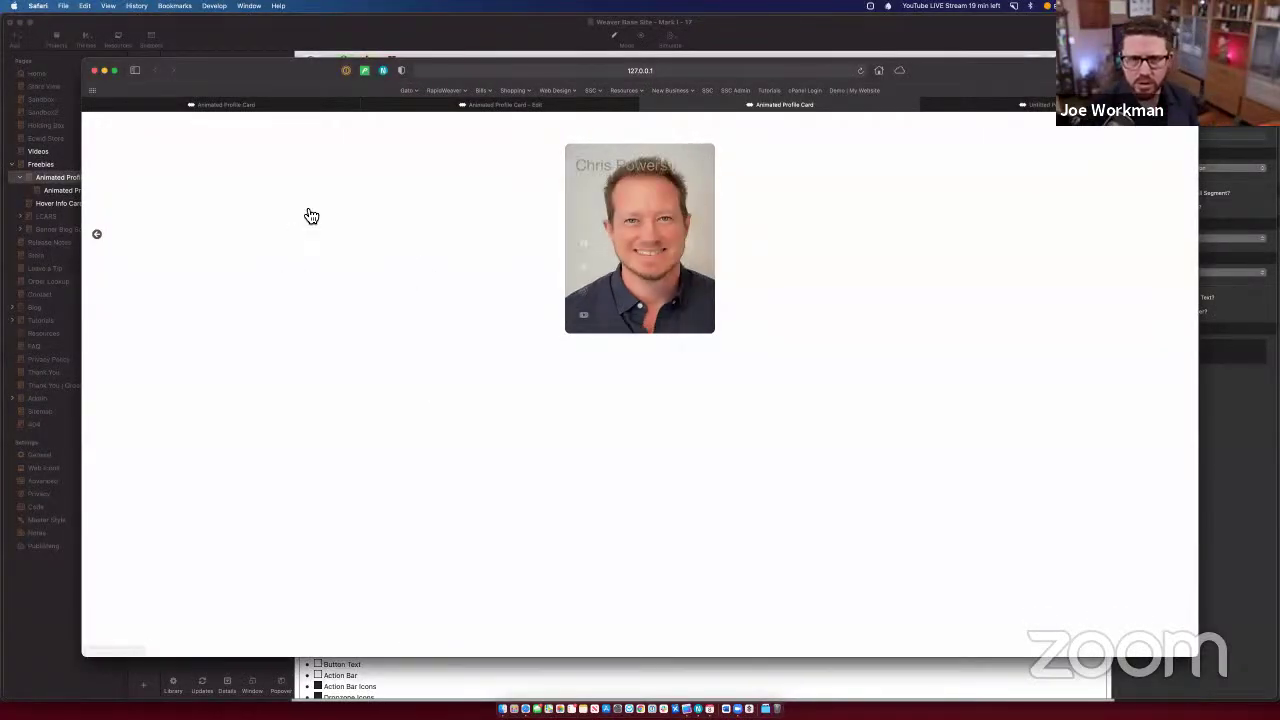
Step: Switch to the Untitled RapidWeaver project and review the Swatches stacks grouped in its Pen, including the .card-int Swatches settings
{"action": "key", "text": "super+Tab"}
{"action": "key", "text": "Tab"}
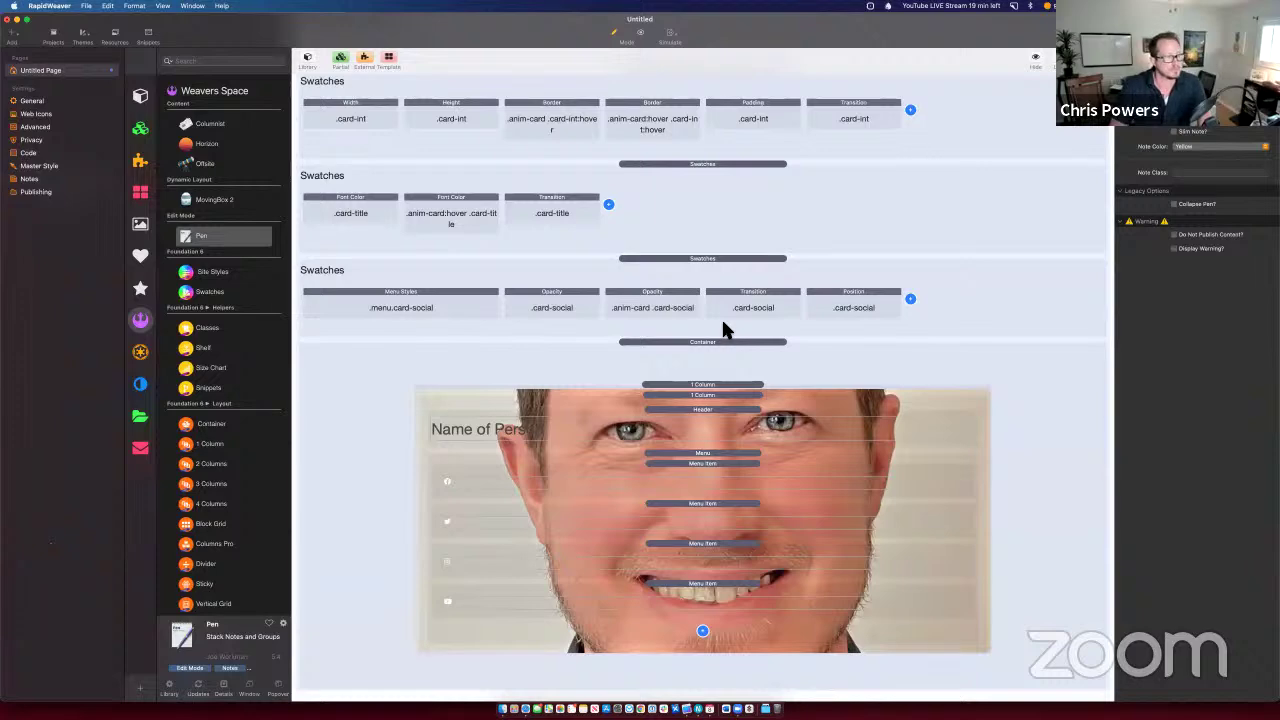
{"action": "scroll", "coordinate": [721, 316], "scroll_direction": "up", "scroll_amount": 2}
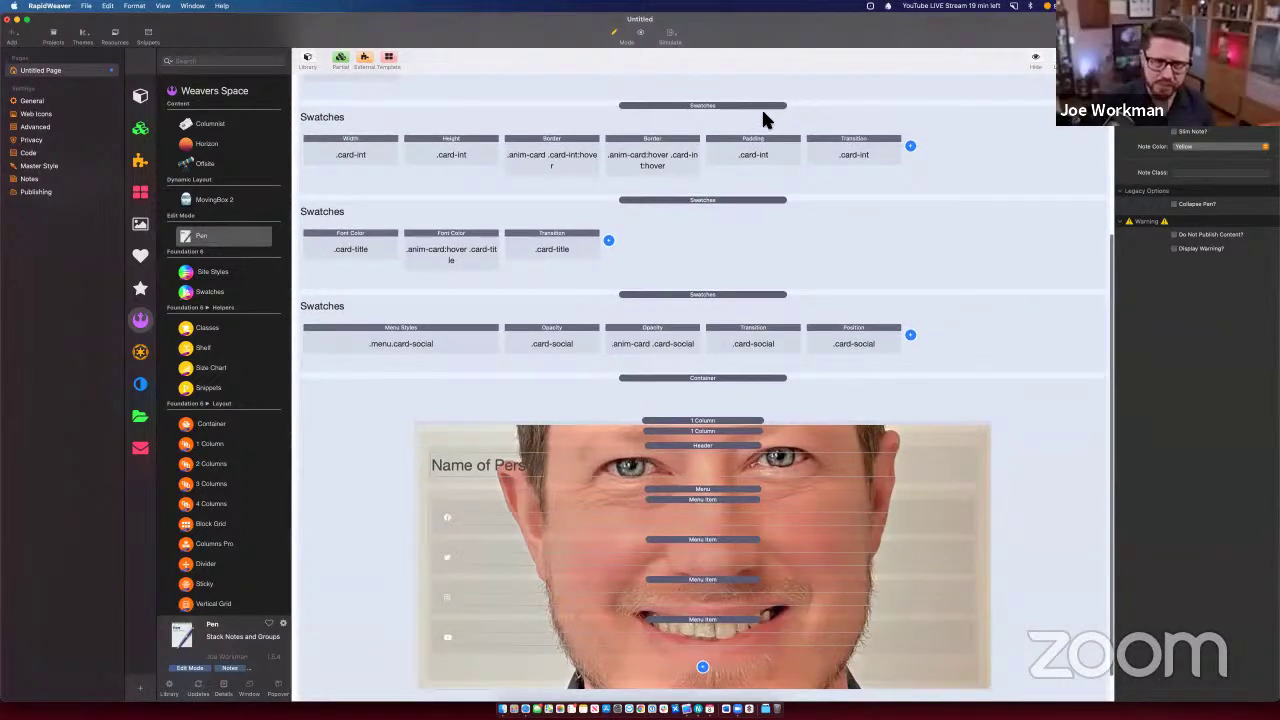
{"action": "left_click", "coordinate": [761, 107]}
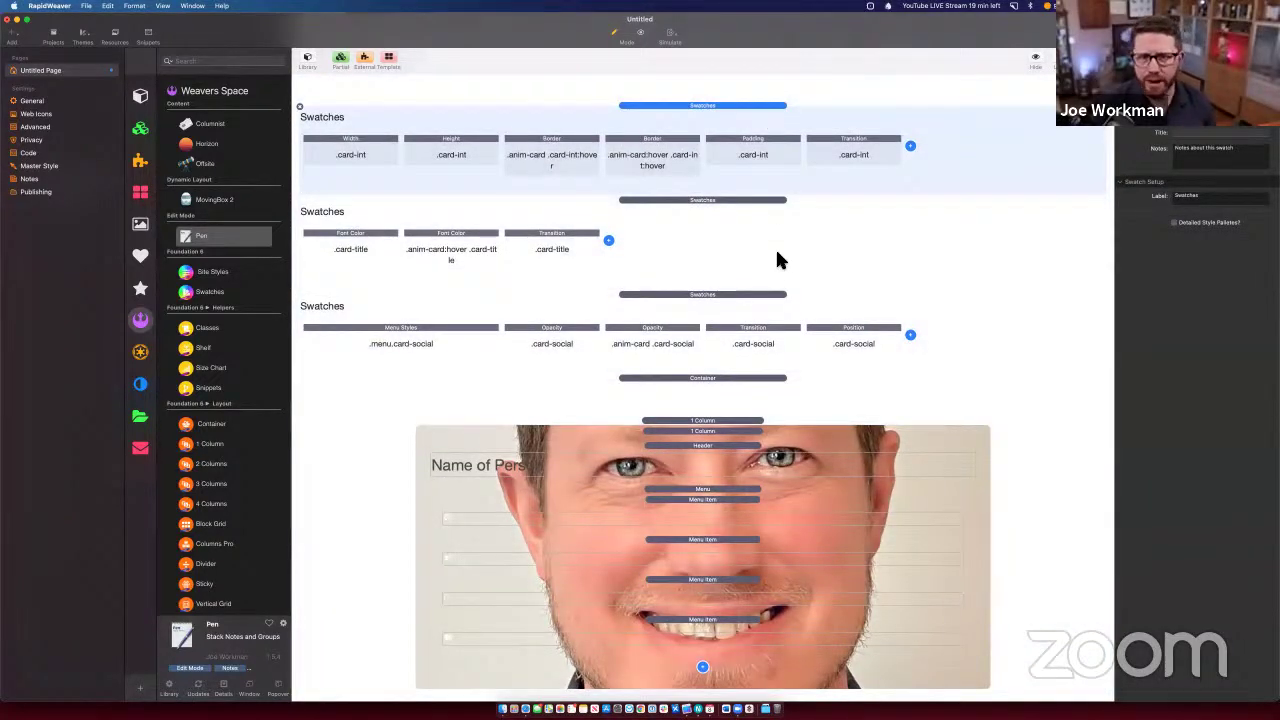
{"action": "scroll", "coordinate": [780, 260], "scroll_direction": "up", "scroll_amount": 5}
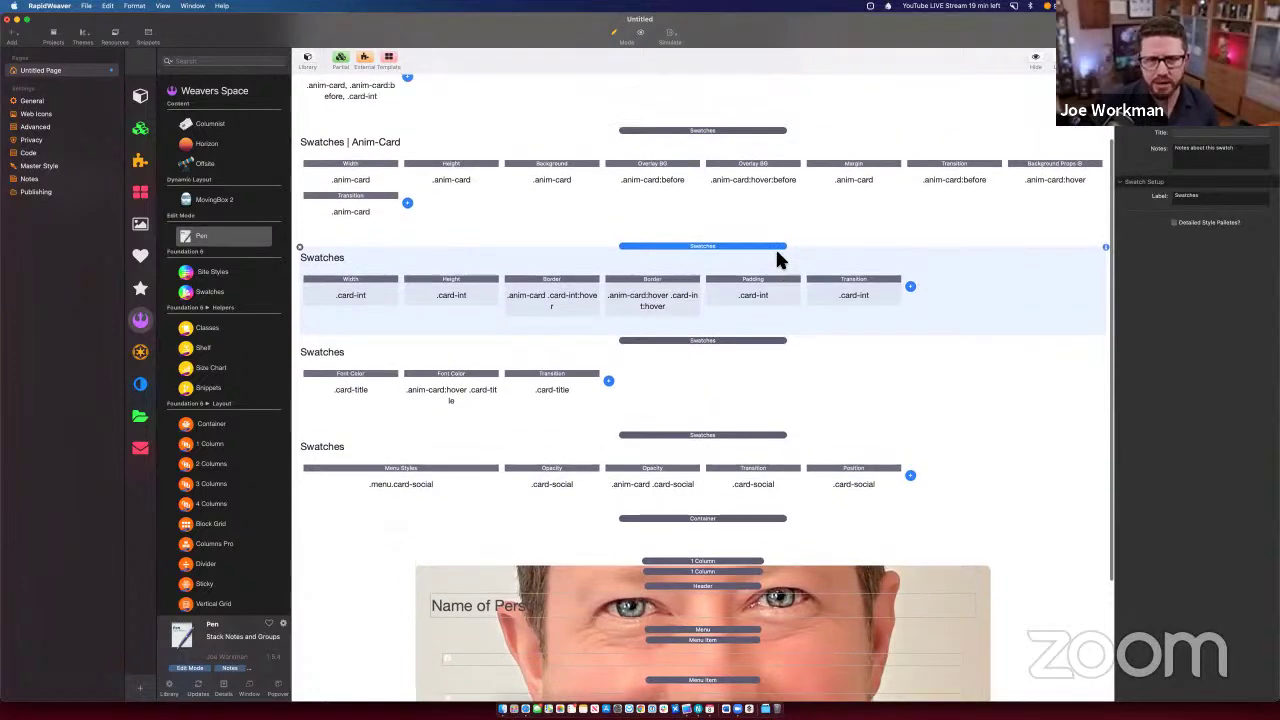
{"action": "scroll", "coordinate": [780, 260], "scroll_direction": "up", "scroll_amount": 3}
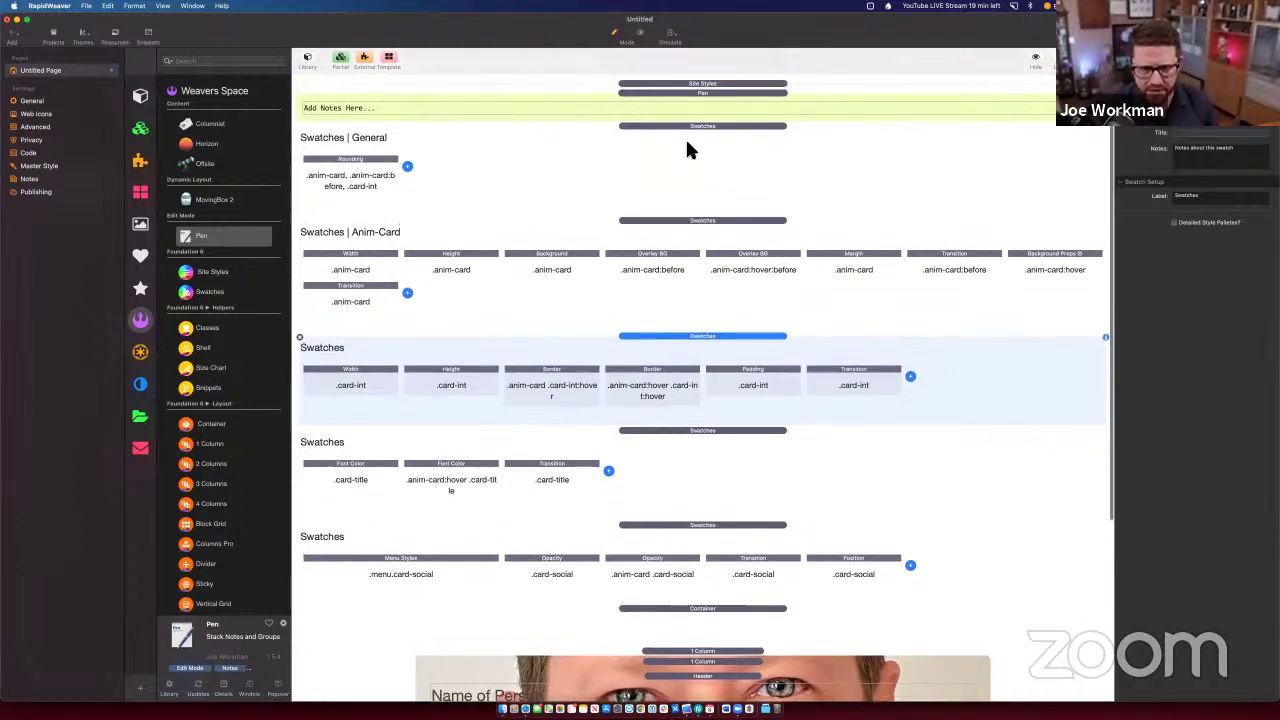
Step: Set the note text of the Pen that groups the card's Swatches to Animated Profile Card
{"action": "left_click", "coordinate": [676, 93]}
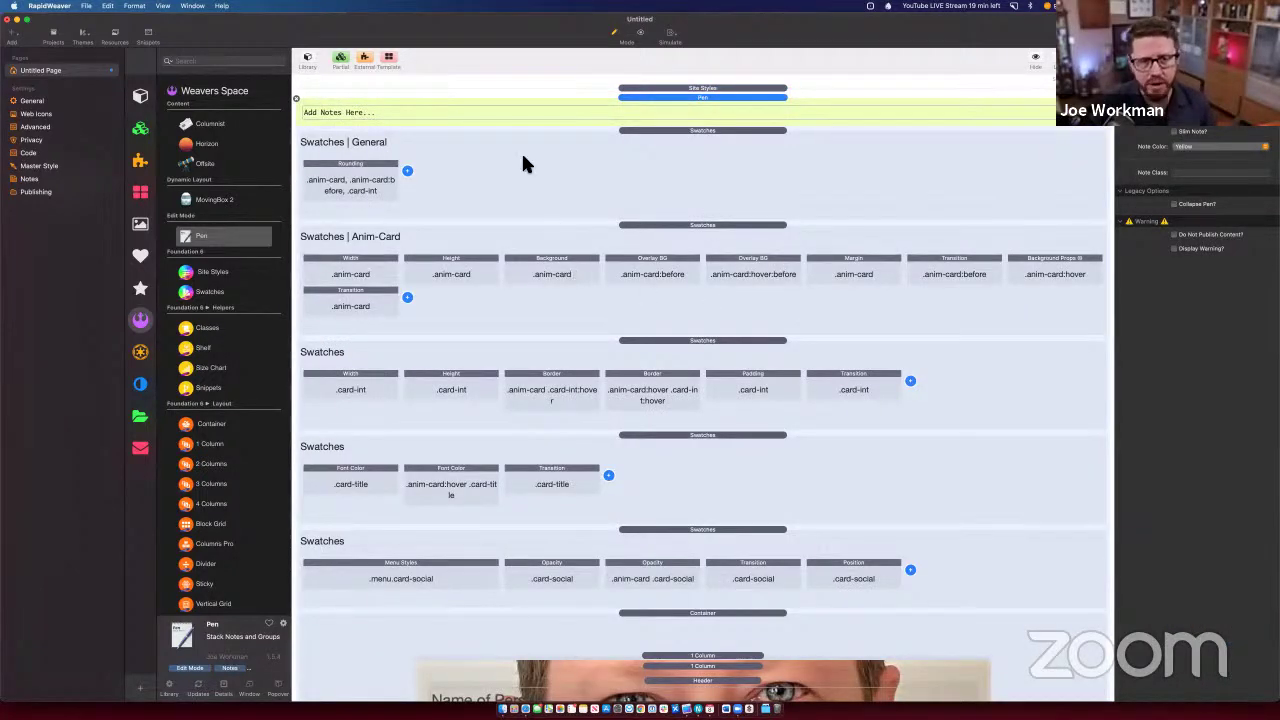
{"action": "left_click", "coordinate": [517, 113]}
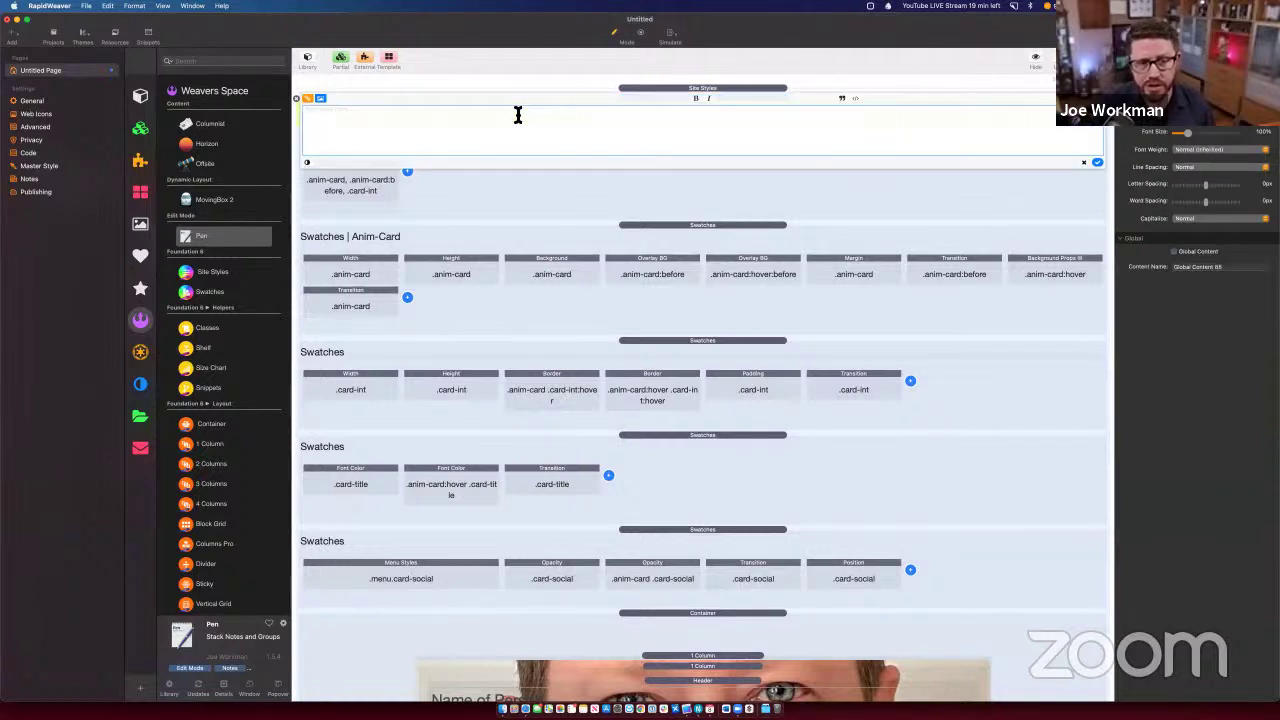
{"action": "type", "text": "N"}
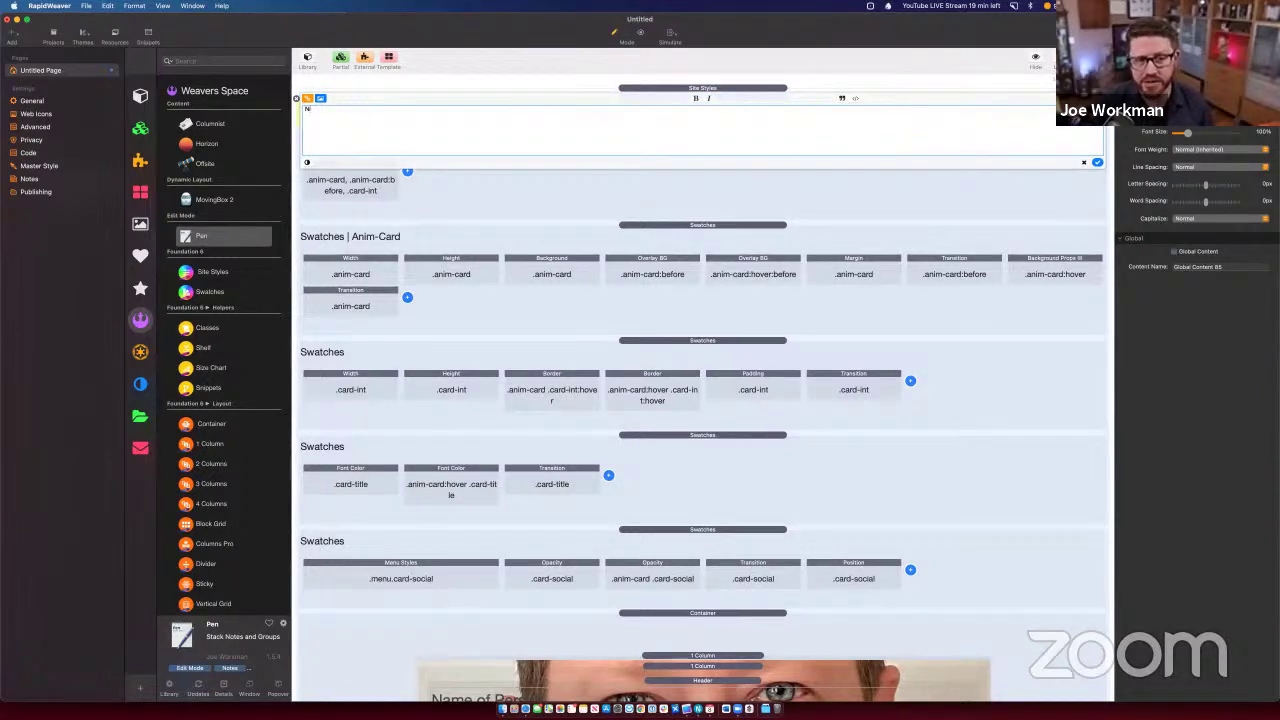
{"action": "type", "text": "nimated Profile Card"}
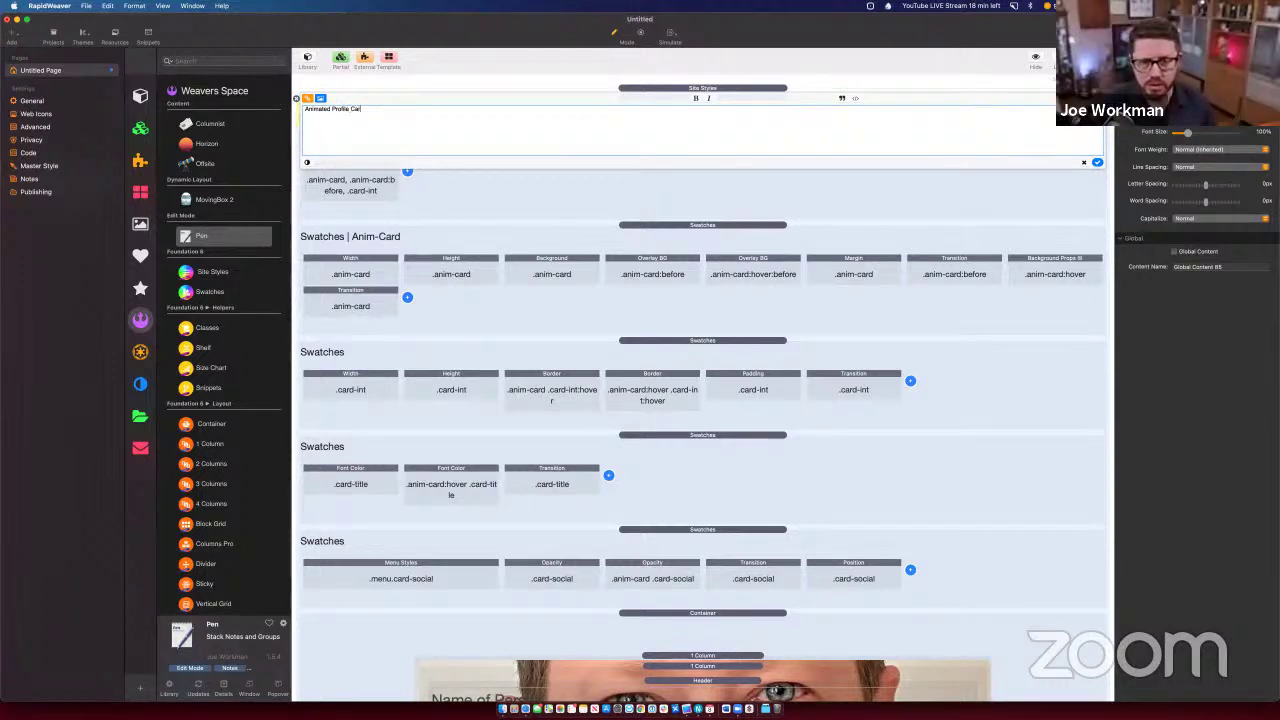
{"action": "left_click", "coordinate": [640, 90]}
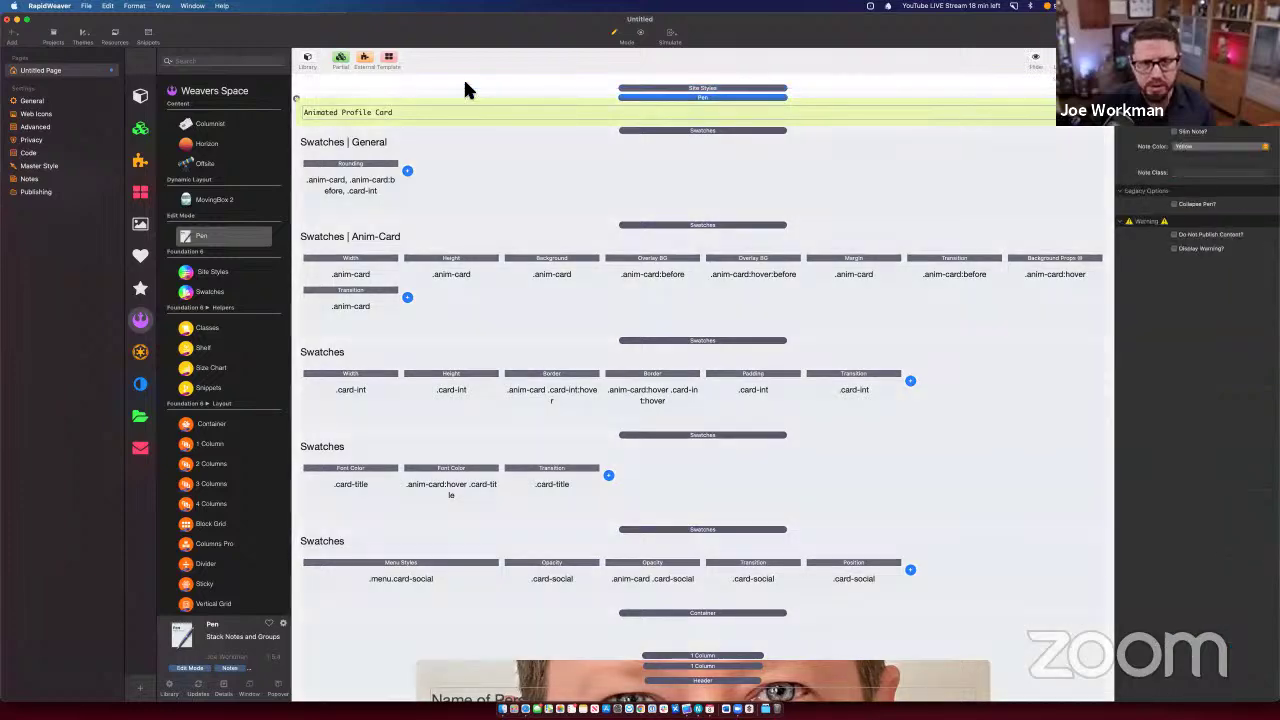
Step: Save the Animated Profile Card Pen as a template titled APC and return to the page
{"action": "left_click", "coordinate": [389, 58]}
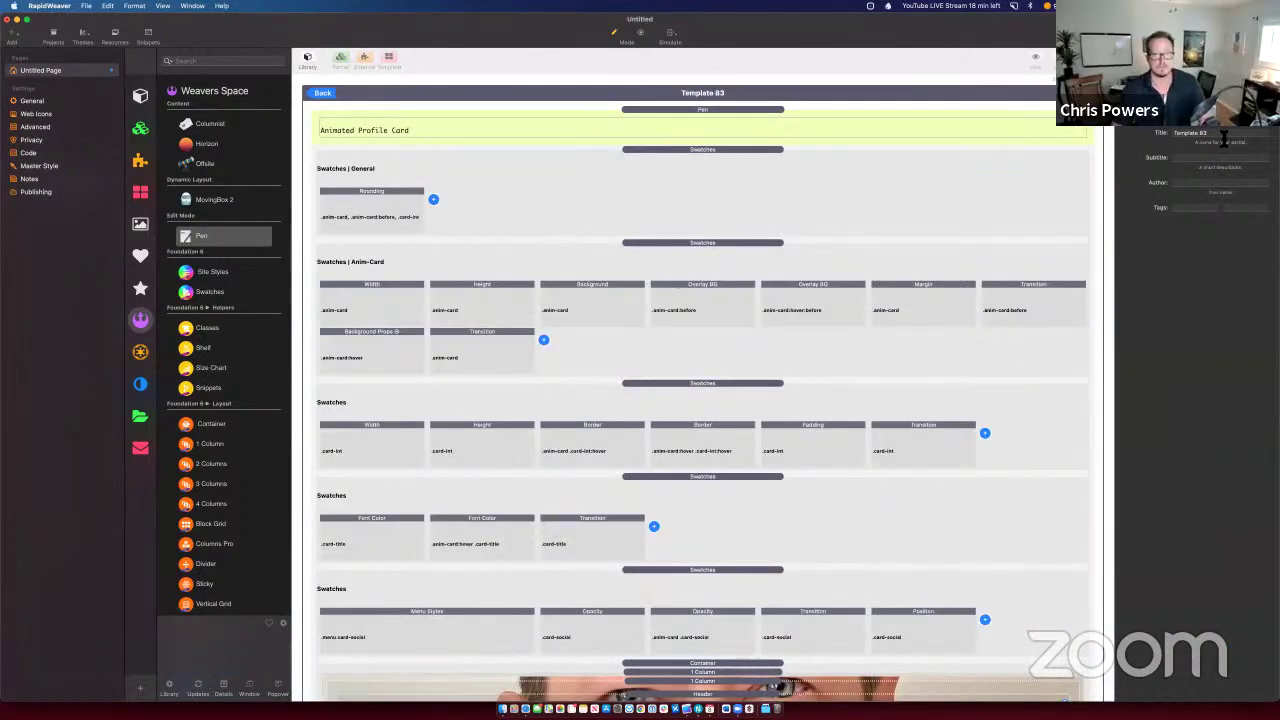
{"action": "left_click", "coordinate": [1224, 138]}
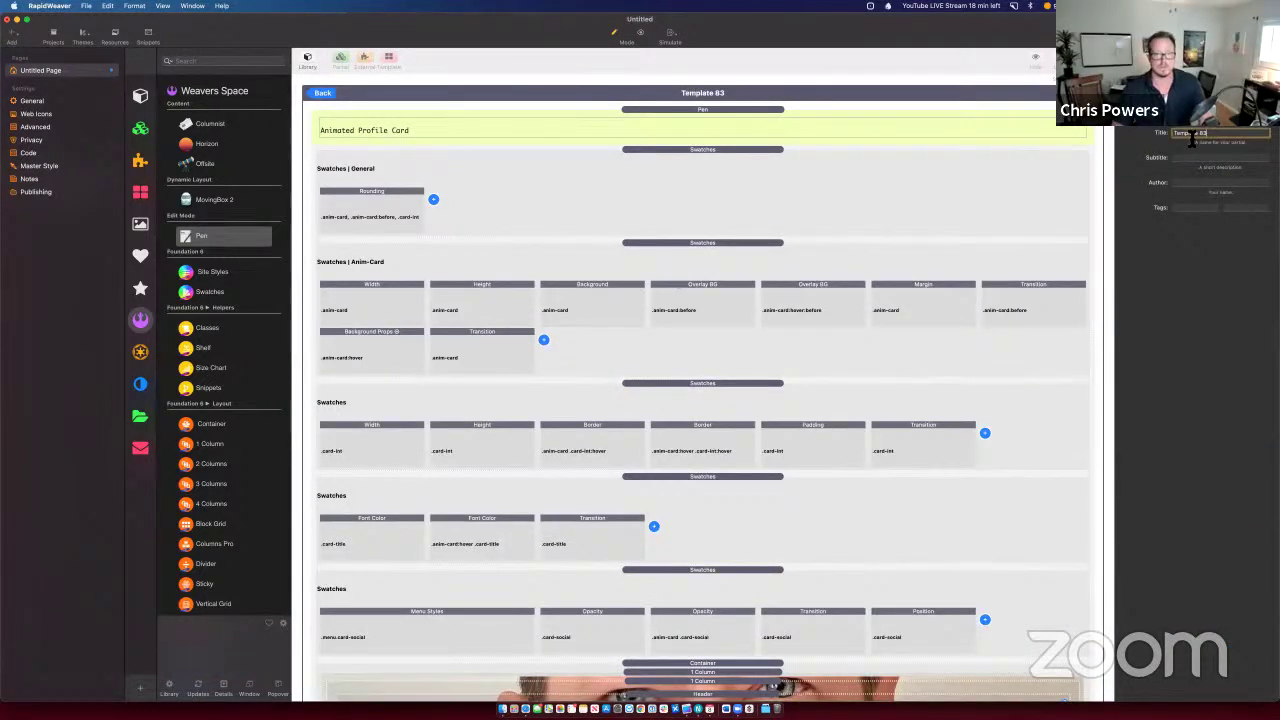
{"action": "left_click", "coordinate": [393, 131]}
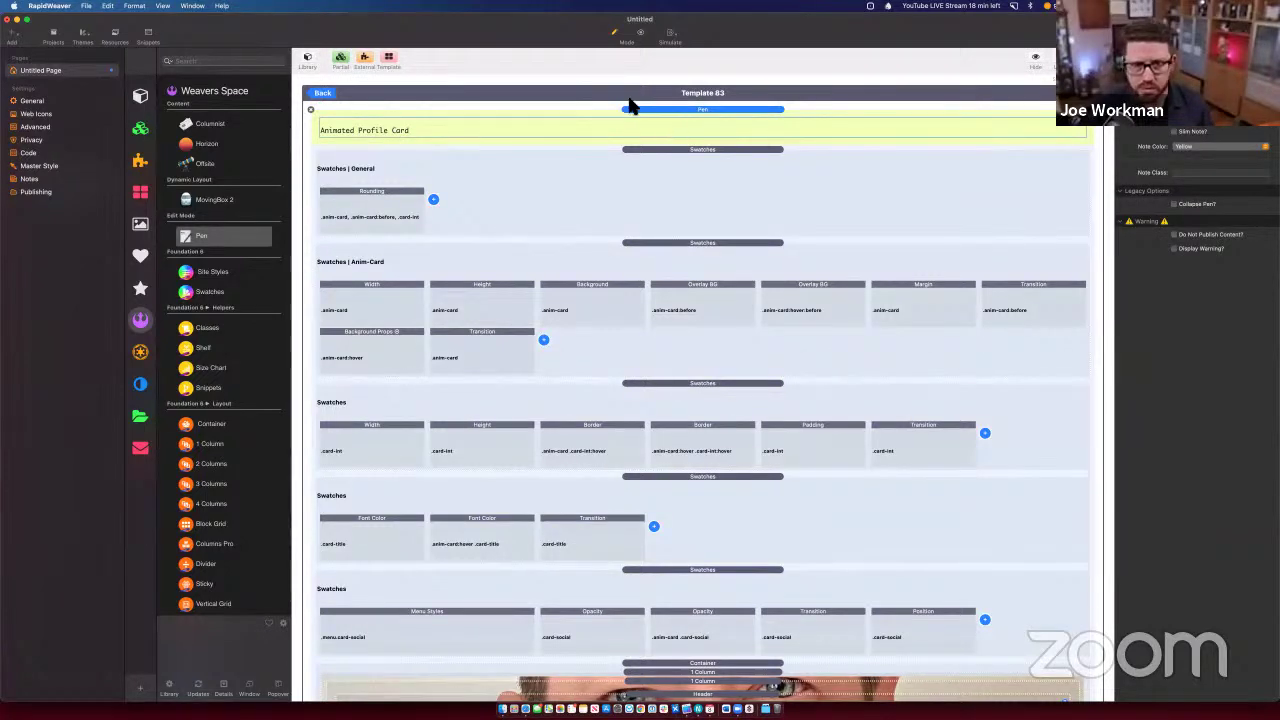
{"action": "left_click", "coordinate": [754, 103]}
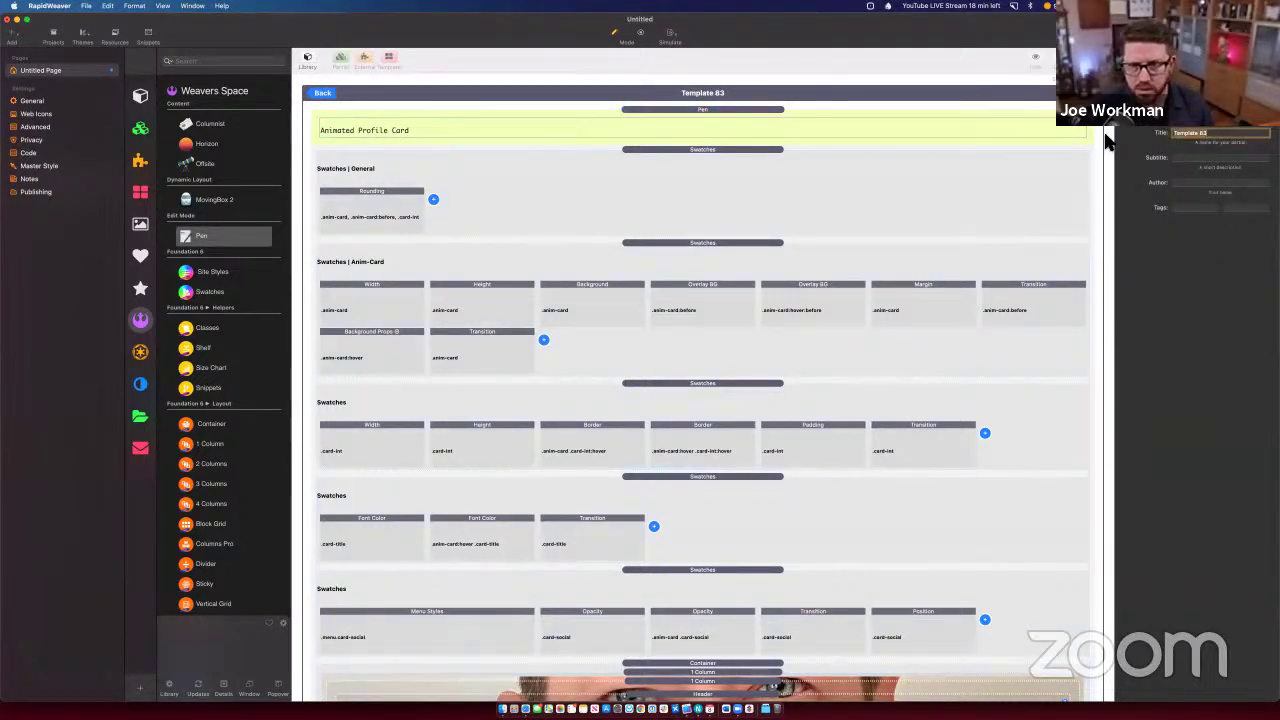
{"action": "type", "text": "A"}
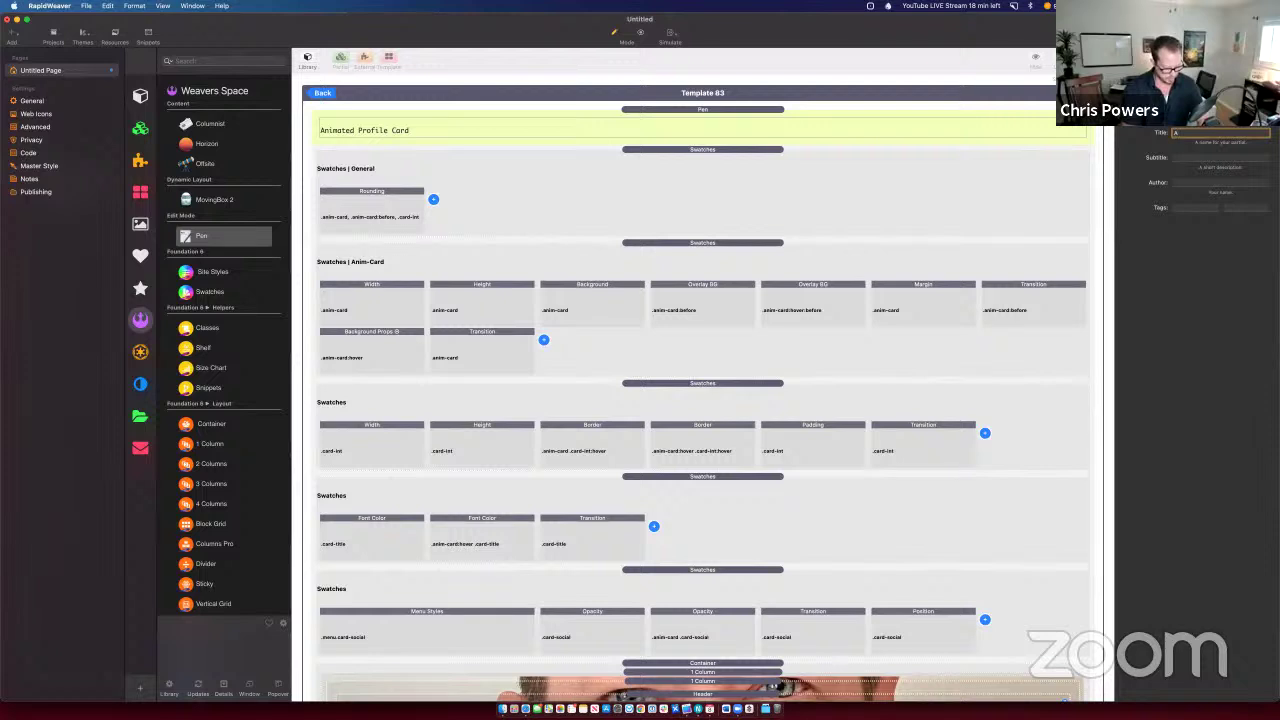
{"action": "type", "text": "PC"}
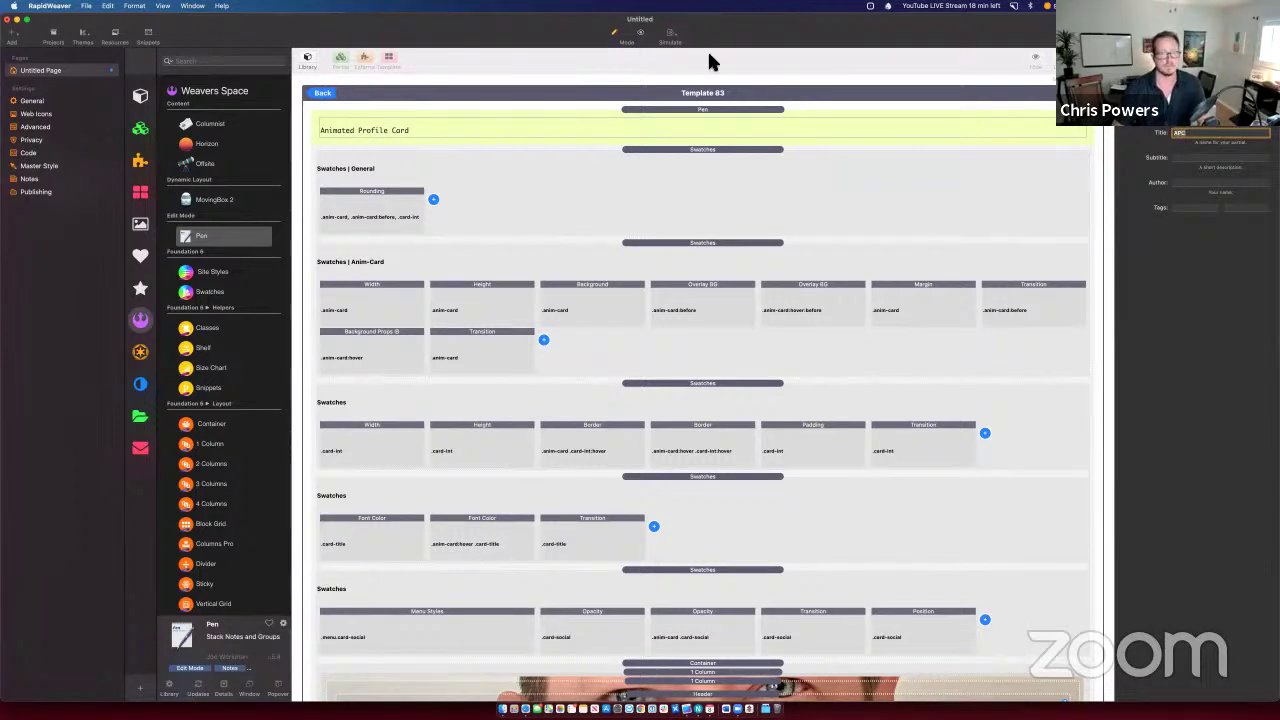
{"action": "left_click", "coordinate": [316, 93]}
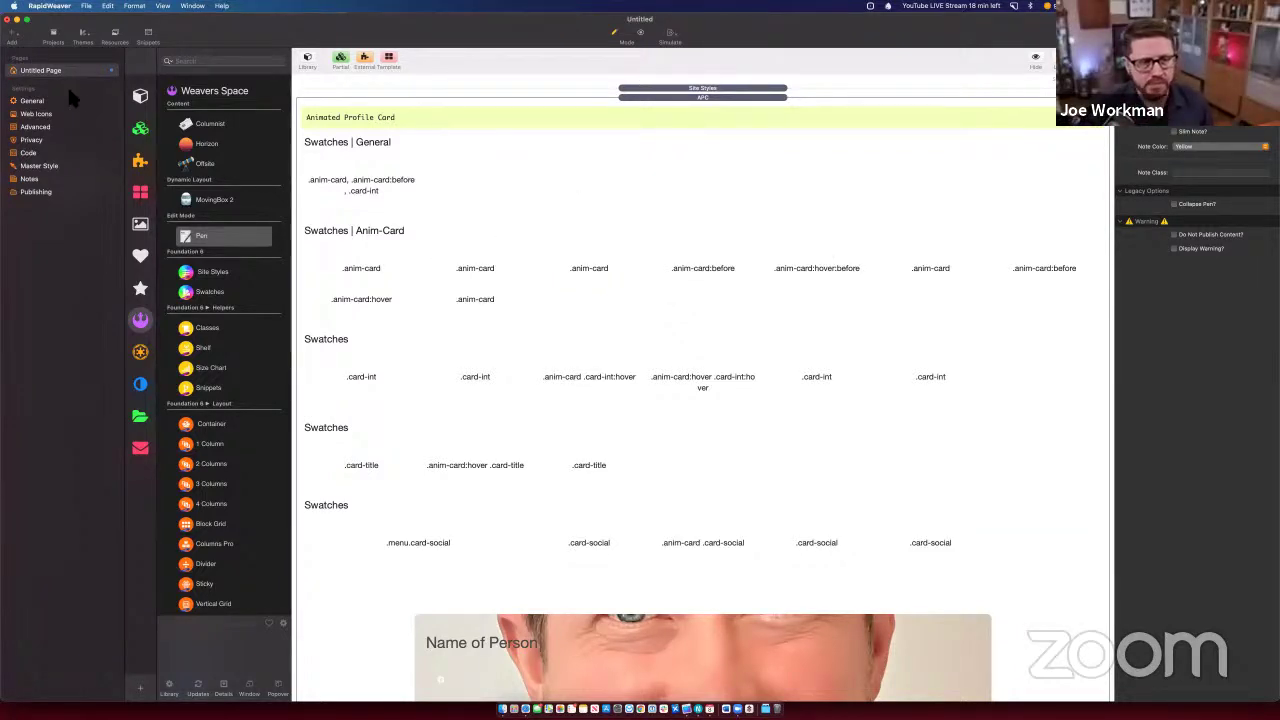
Step: Add a new Stacks page and place the APC template on it
{"action": "left_click", "coordinate": [13, 36]}
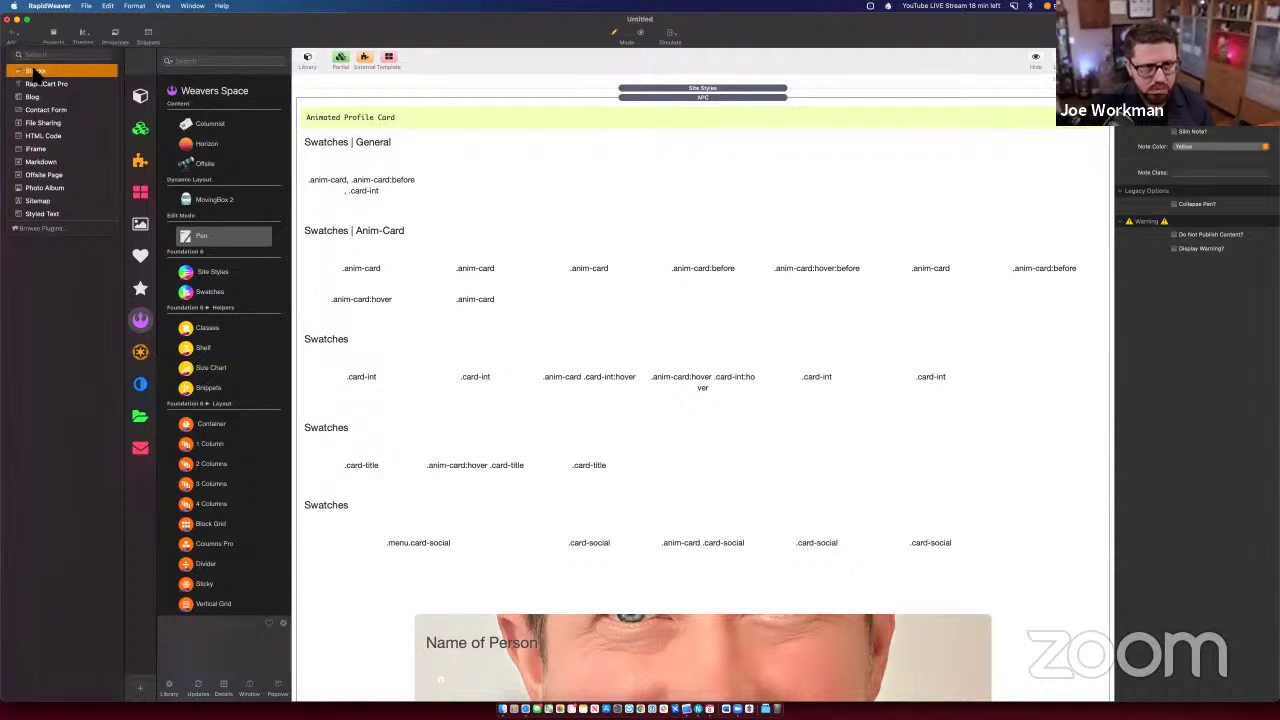
{"action": "left_click", "coordinate": [35, 71]}
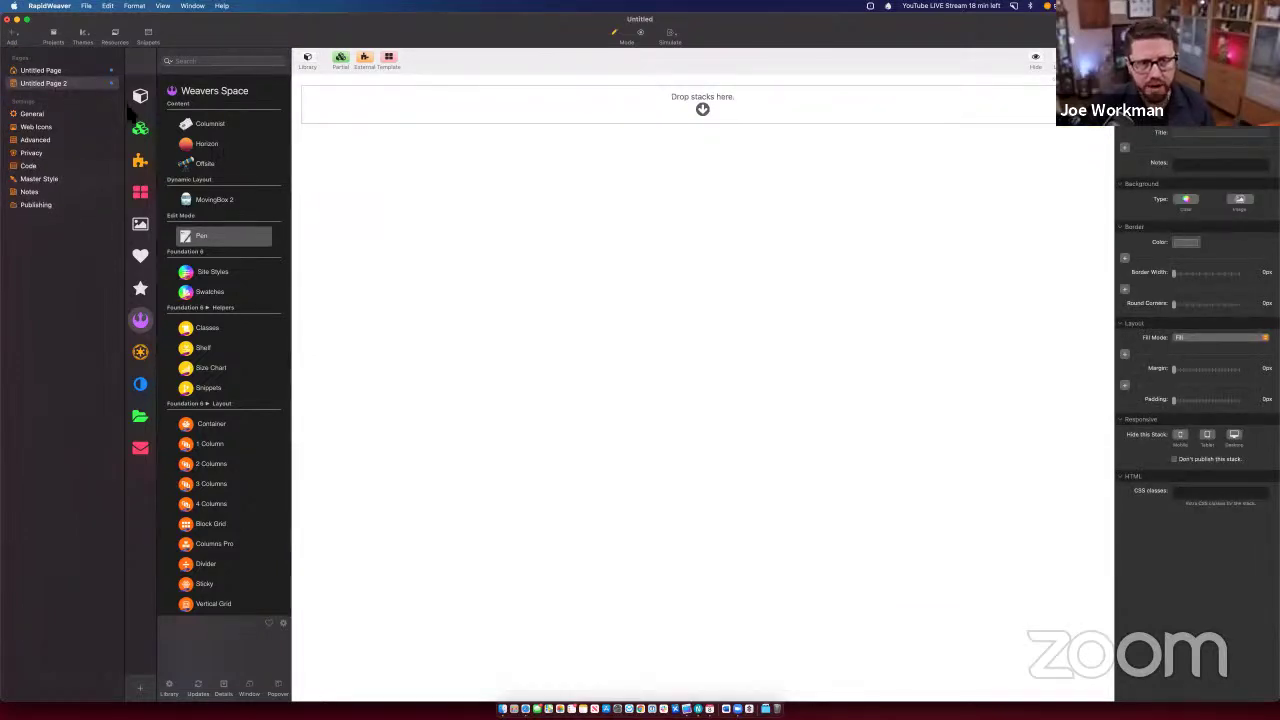
{"action": "left_click", "coordinate": [142, 194]}
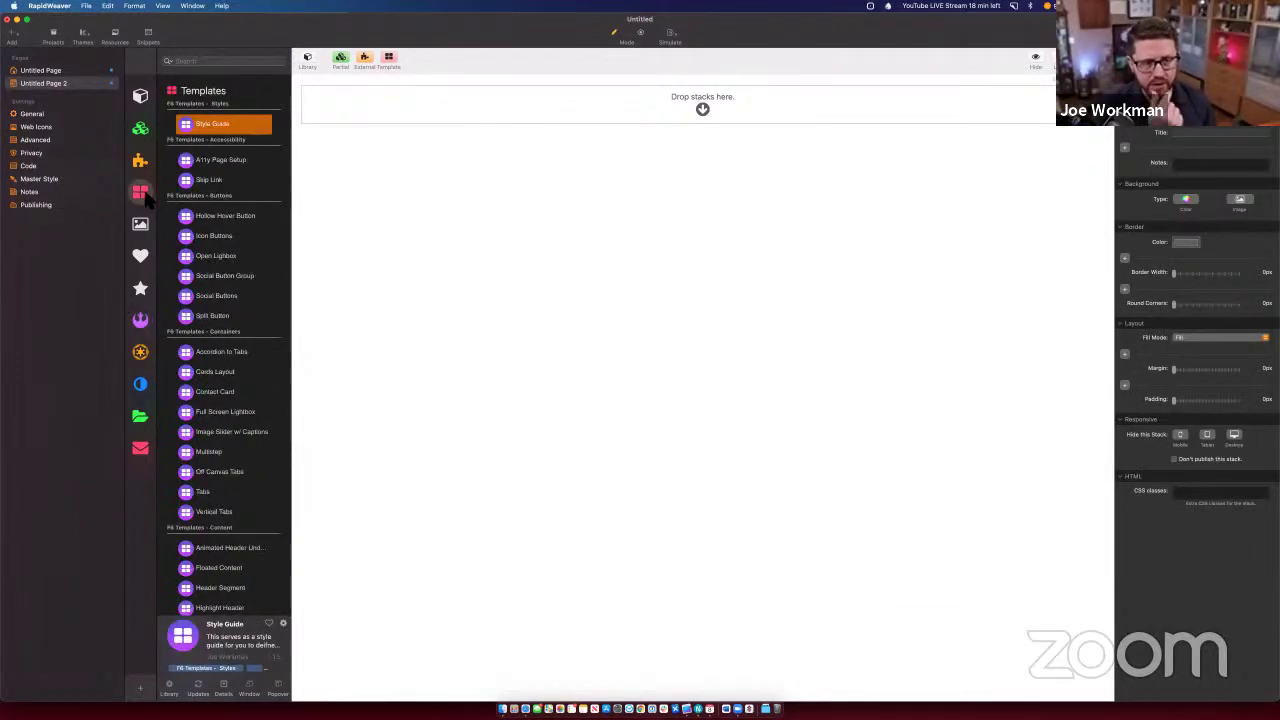
{"action": "left_click", "coordinate": [213, 62]}
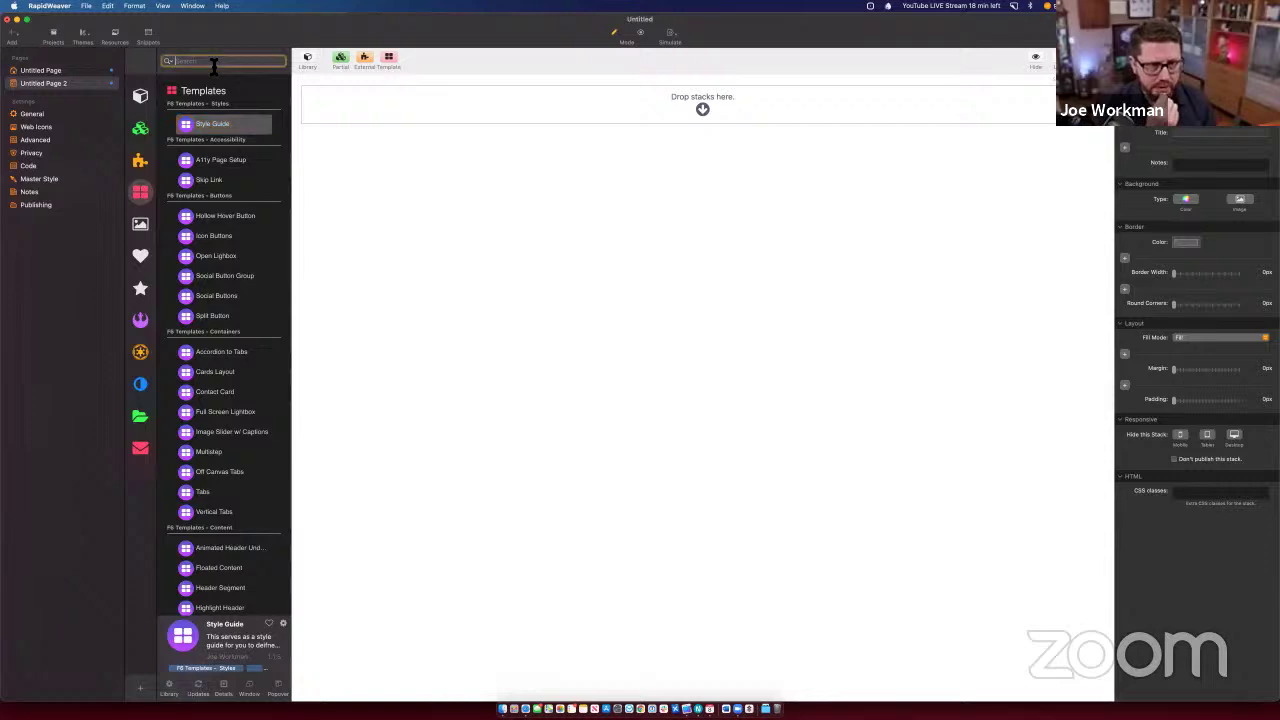
{"action": "type", "text": "apc"}
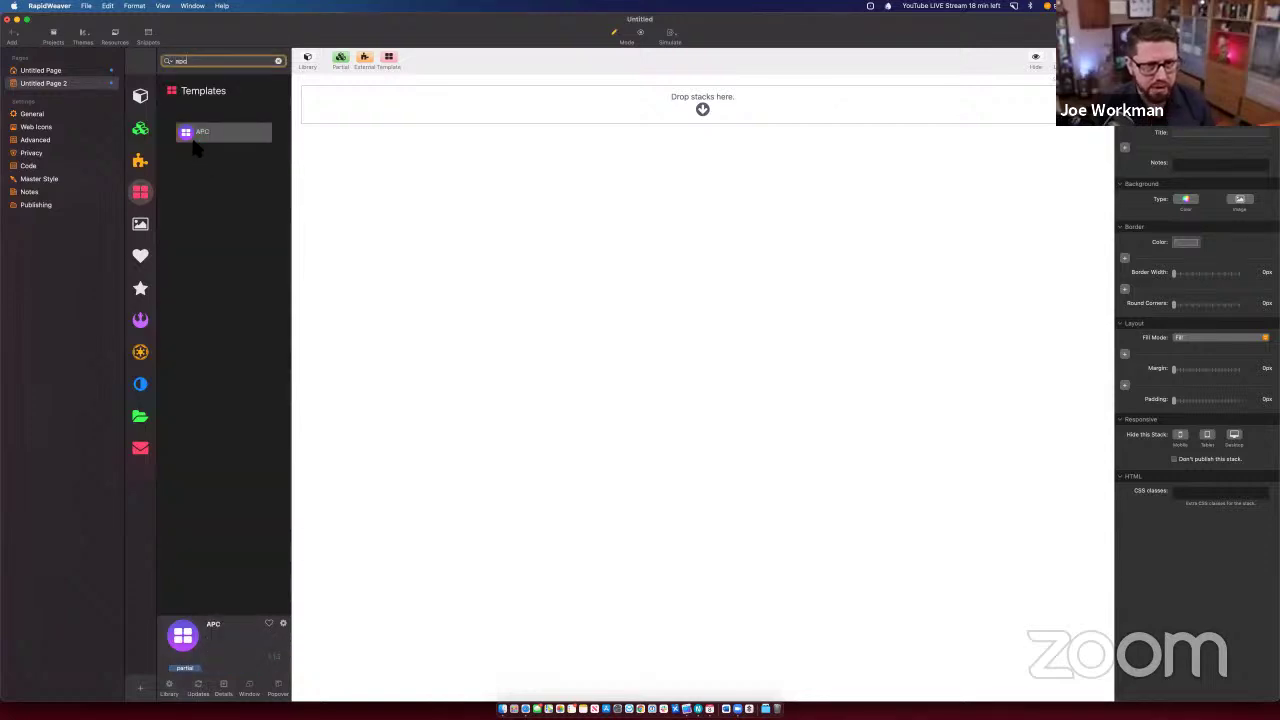
{"action": "left_click_drag", "start_coordinate": [197, 148], "coordinate": [500, 122]}
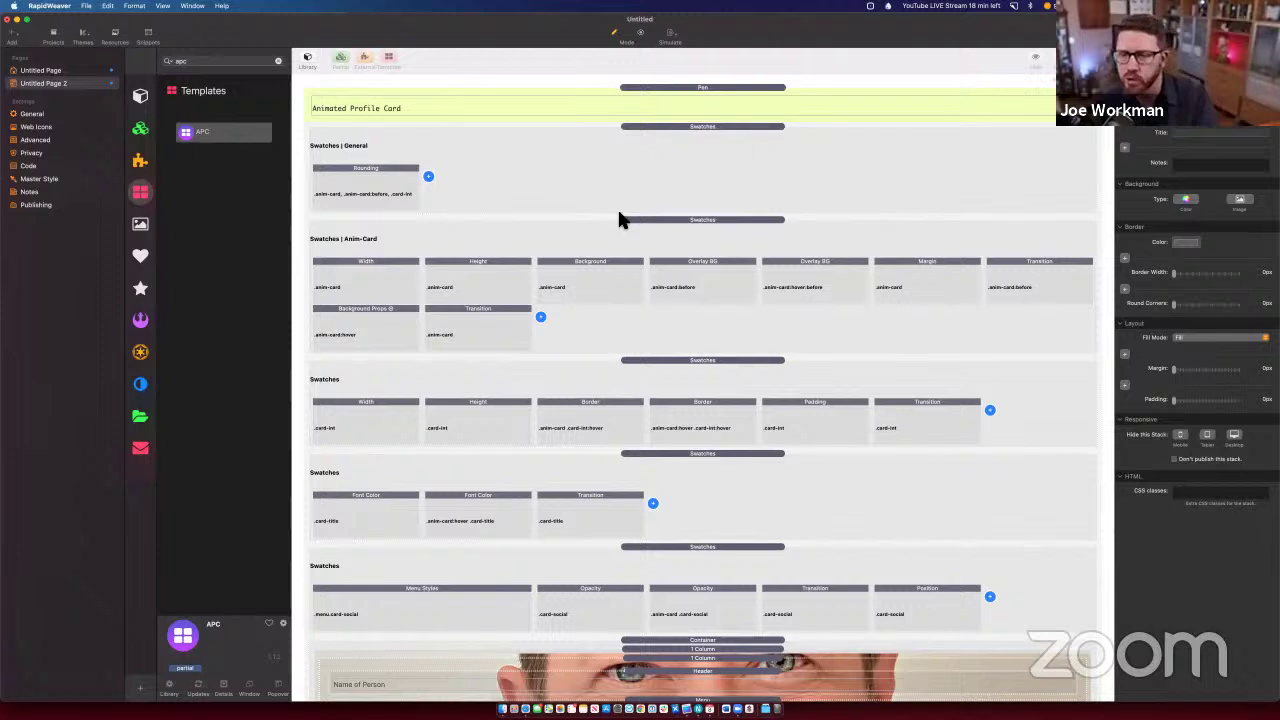
Step: Collapse the Animated Profile Card Pen and expand it again
{"action": "left_click", "coordinate": [661, 89]}
{"action": "double_click", "coordinate": [661, 89]}
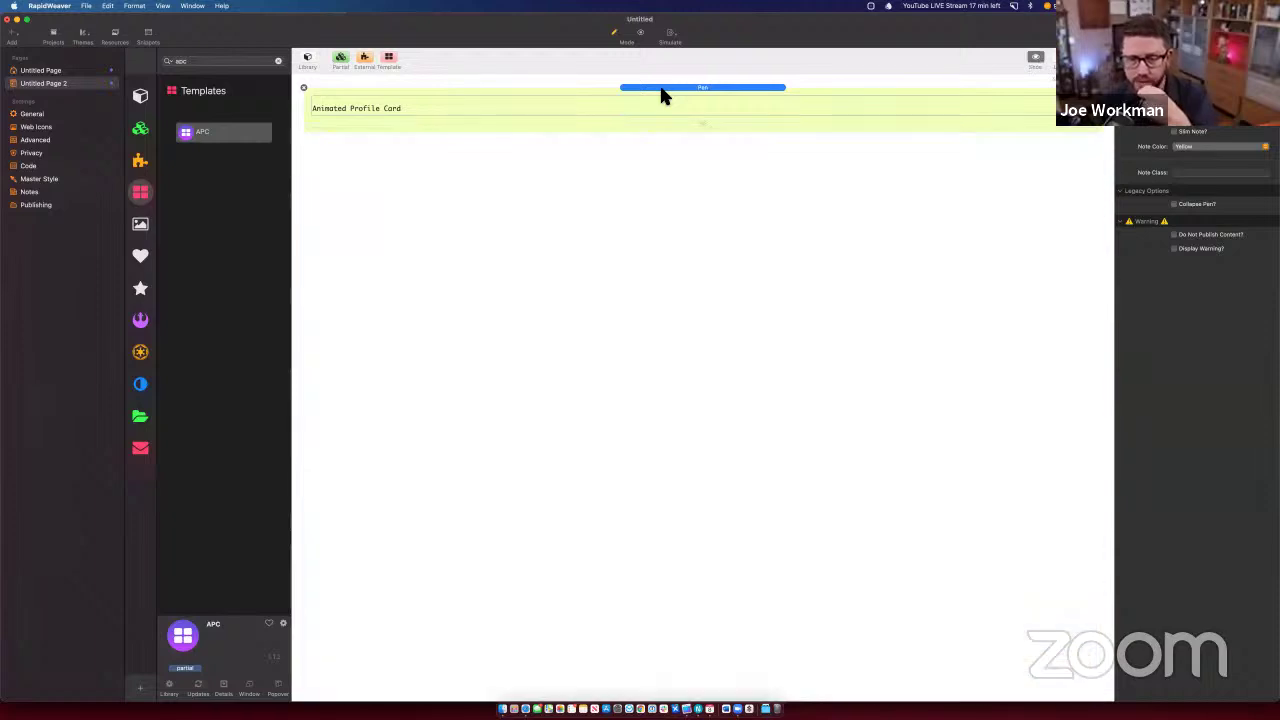
{"action": "double_click", "coordinate": [673, 87]}
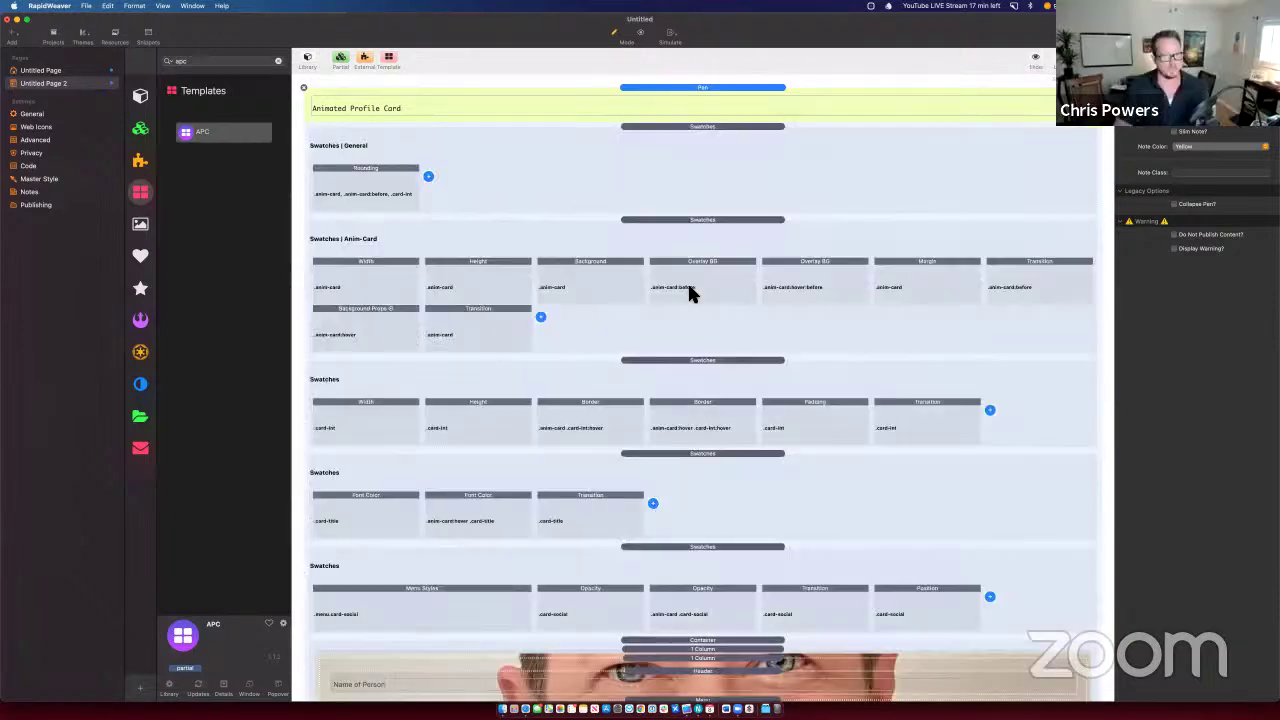
Step: Duplicate the card's Container stack and check the two cards in the Safari preview
{"action": "scroll", "coordinate": [695, 512], "scroll_direction": "down", "scroll_amount": 1}
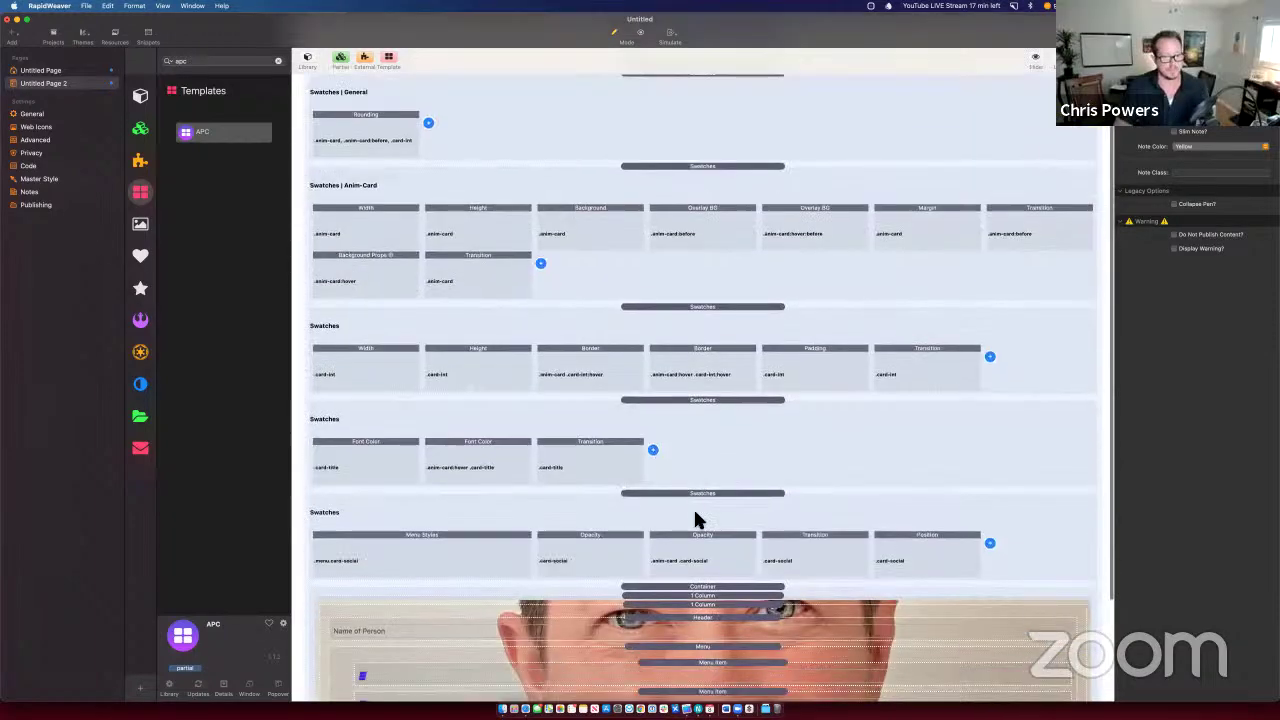
{"action": "left_click", "coordinate": [697, 587]}
{"action": "key", "text": "super+c"}
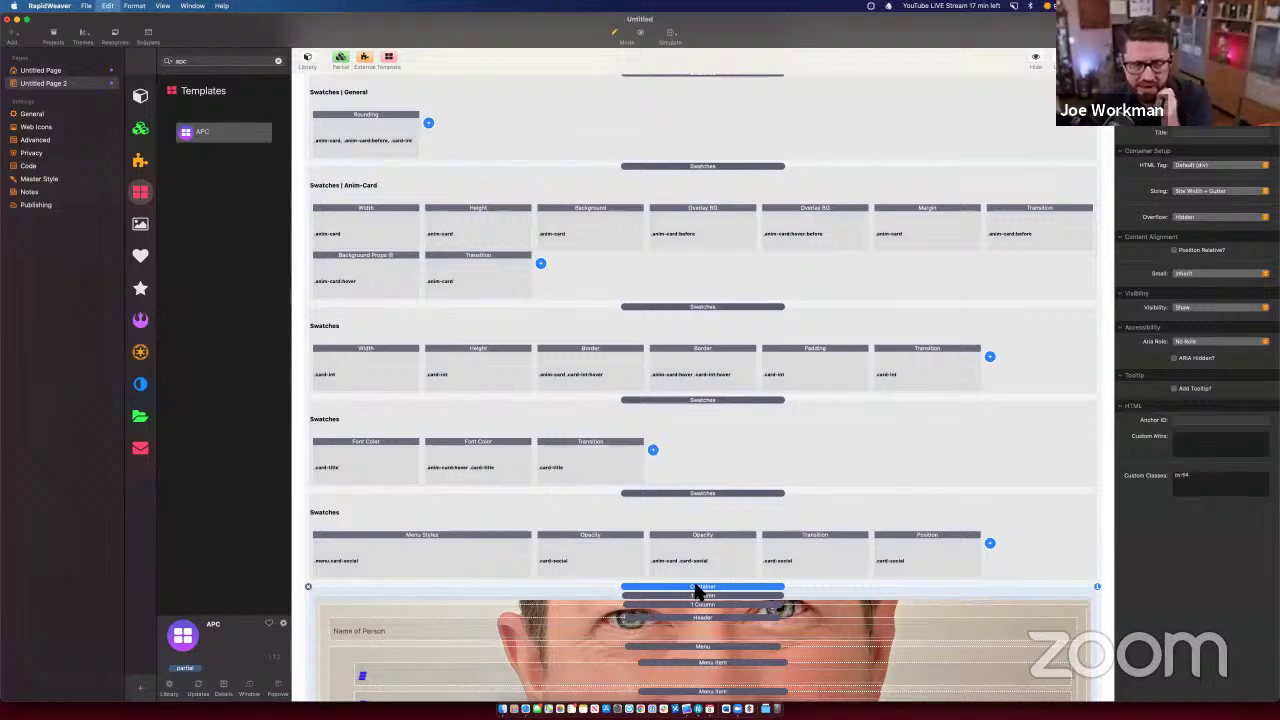
{"action": "key", "text": "super+Tab"}
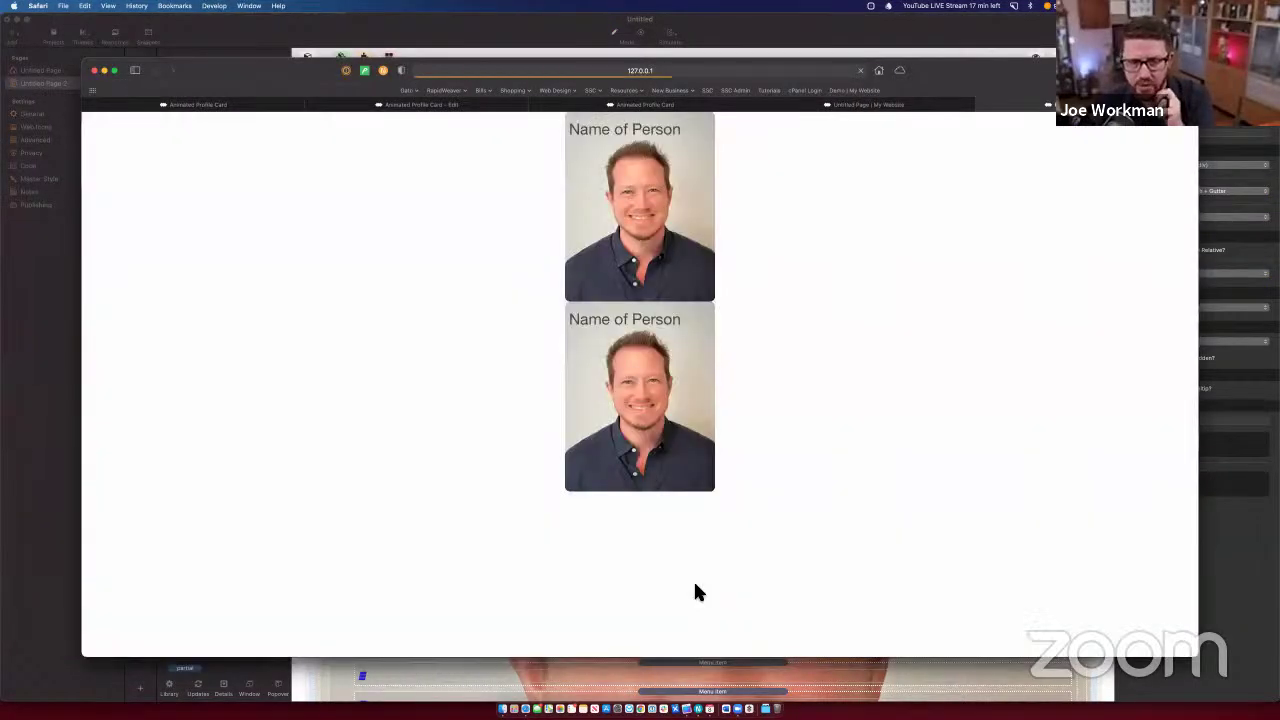
{"action": "key", "text": "super+Tab"}
{"action": "scroll", "coordinate": [694, 588], "scroll_direction": "down", "scroll_amount": 5}
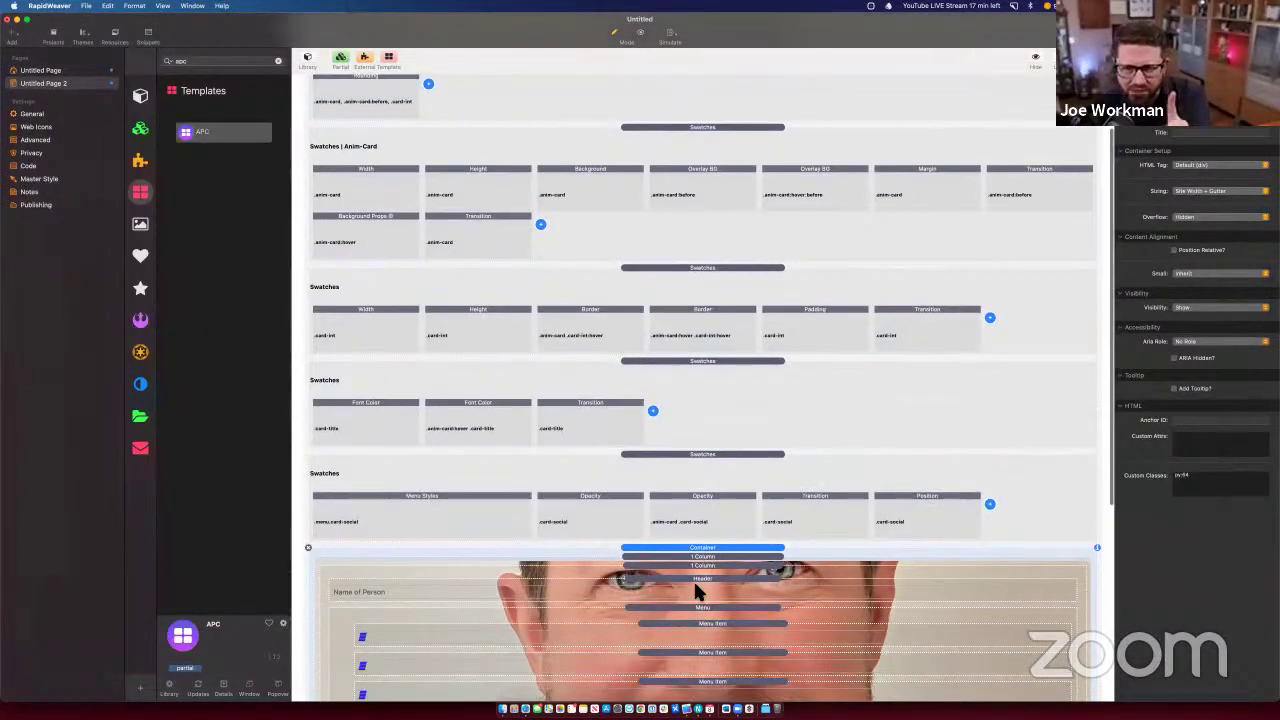
{"action": "scroll", "coordinate": [696, 488], "scroll_direction": "down", "scroll_amount": 3}
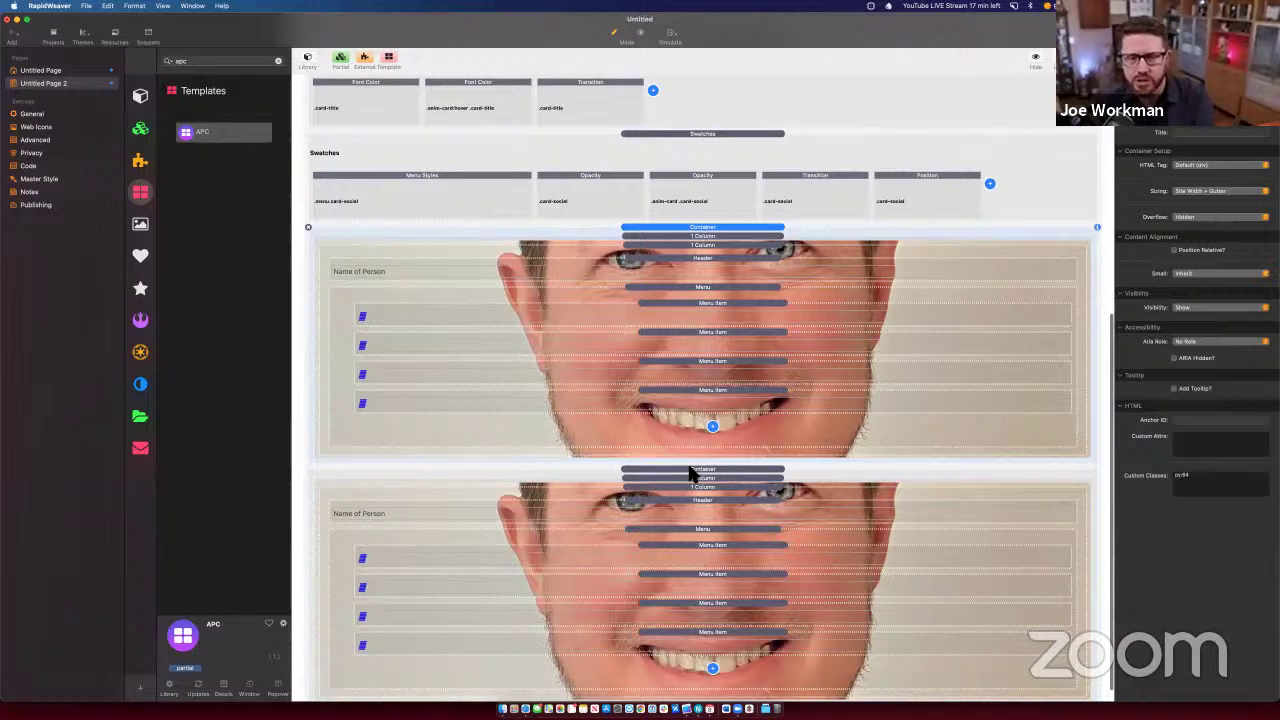
Step: Set the custom class of the second card's outer 1 Column stack to anim-card2
{"action": "left_click", "coordinate": [690, 469]}
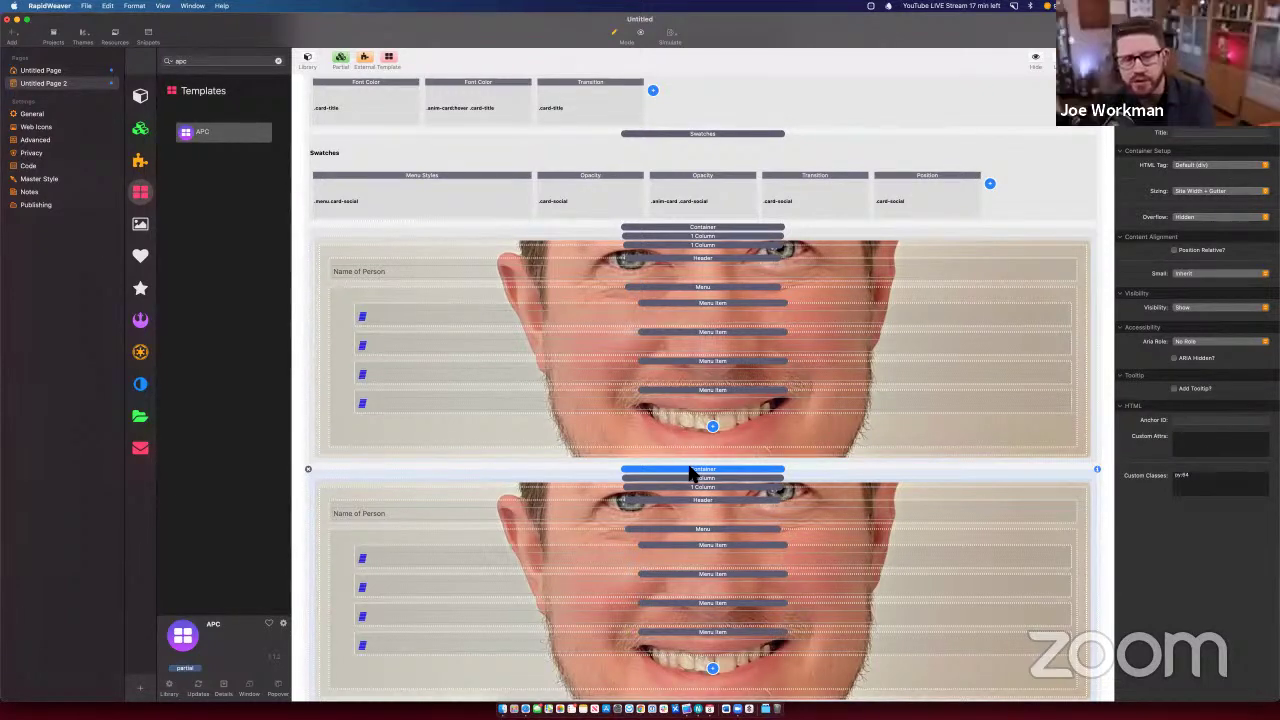
{"action": "scroll", "coordinate": [690, 472], "scroll_direction": "up", "scroll_amount": 3}
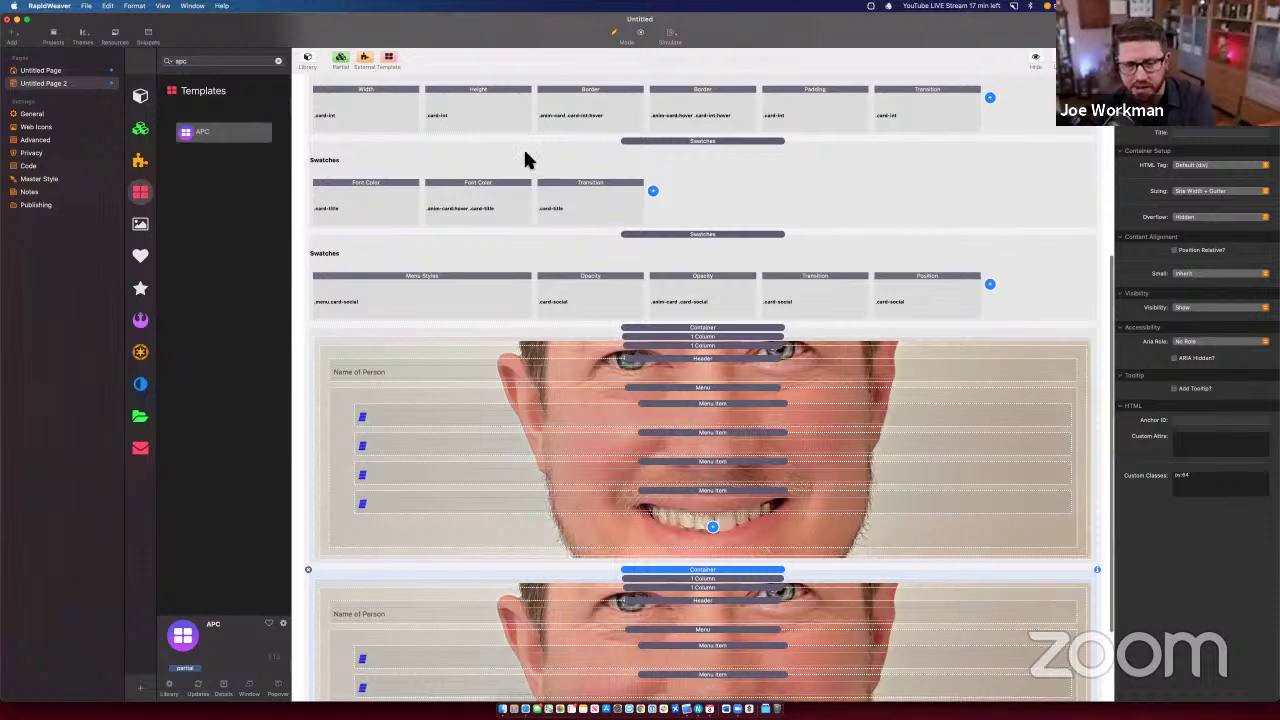
{"action": "scroll", "coordinate": [526, 160], "scroll_direction": "up", "scroll_amount": 3}
{"action": "scroll", "coordinate": [526, 160], "scroll_direction": "up", "scroll_amount": 1}
{"action": "scroll", "coordinate": [529, 229], "scroll_direction": "down", "scroll_amount": 2}
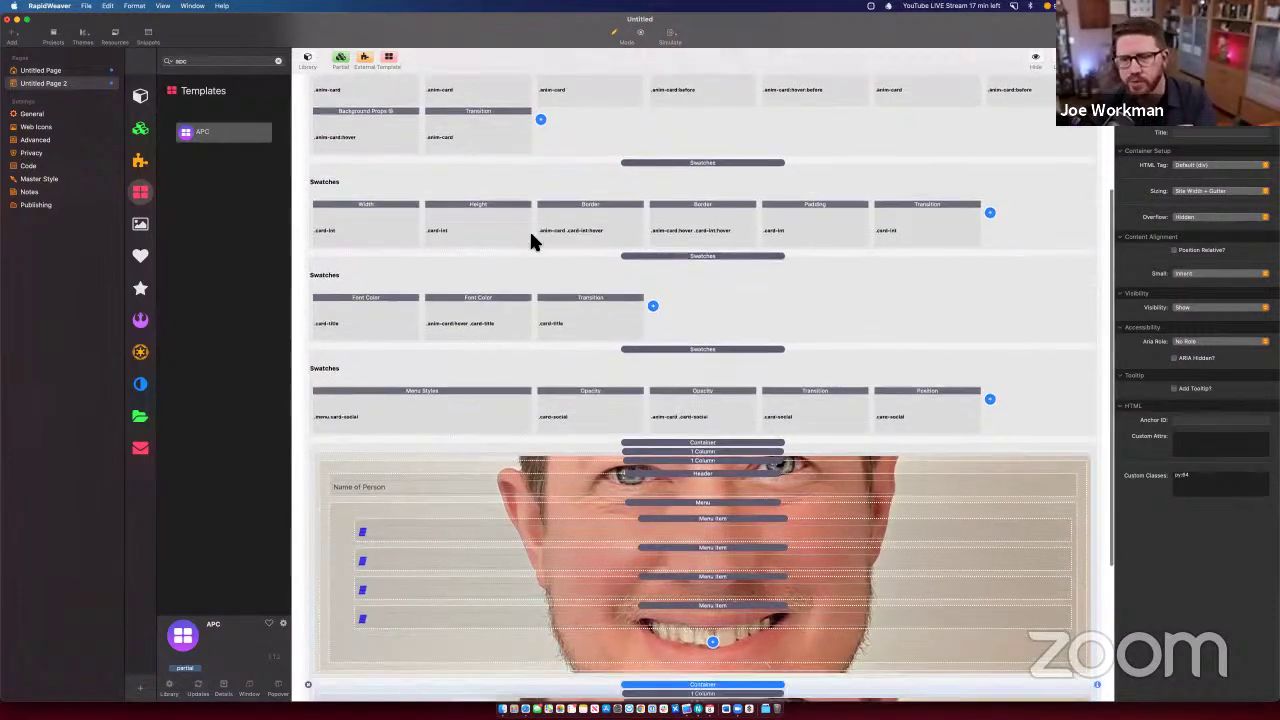
{"action": "scroll", "coordinate": [704, 510], "scroll_direction": "down", "scroll_amount": 2}
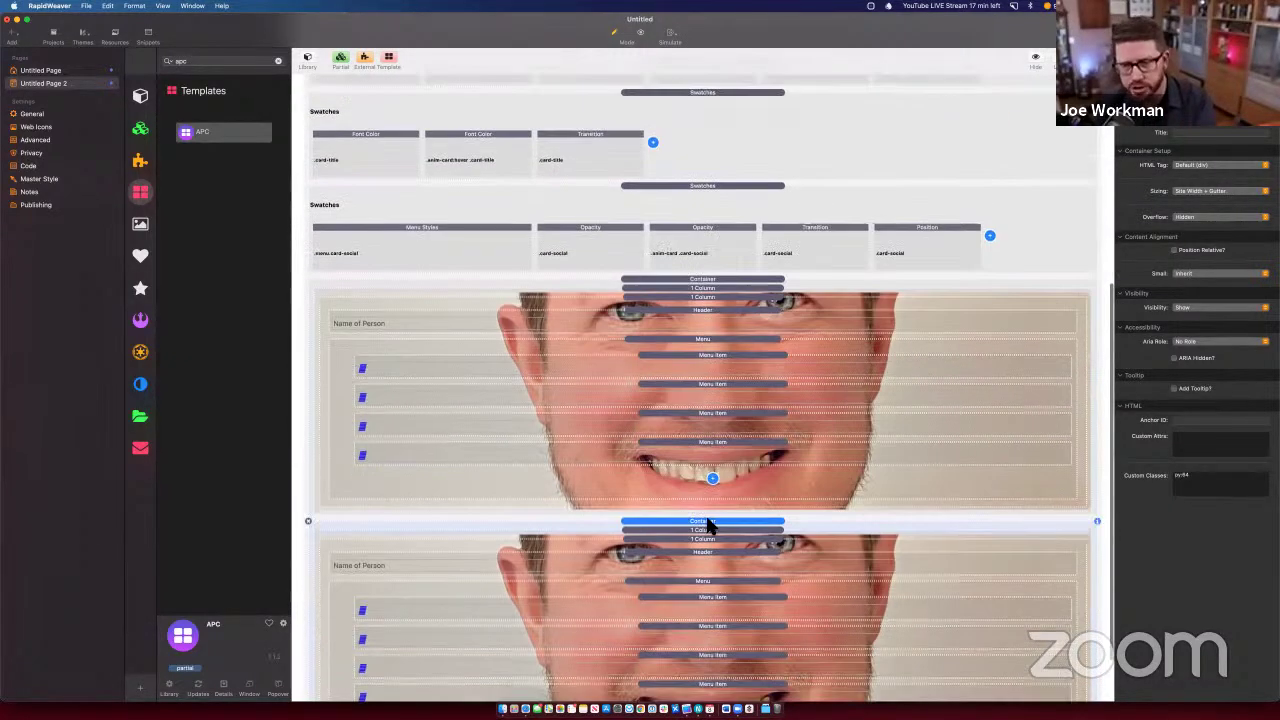
{"action": "left_click", "coordinate": [720, 531]}
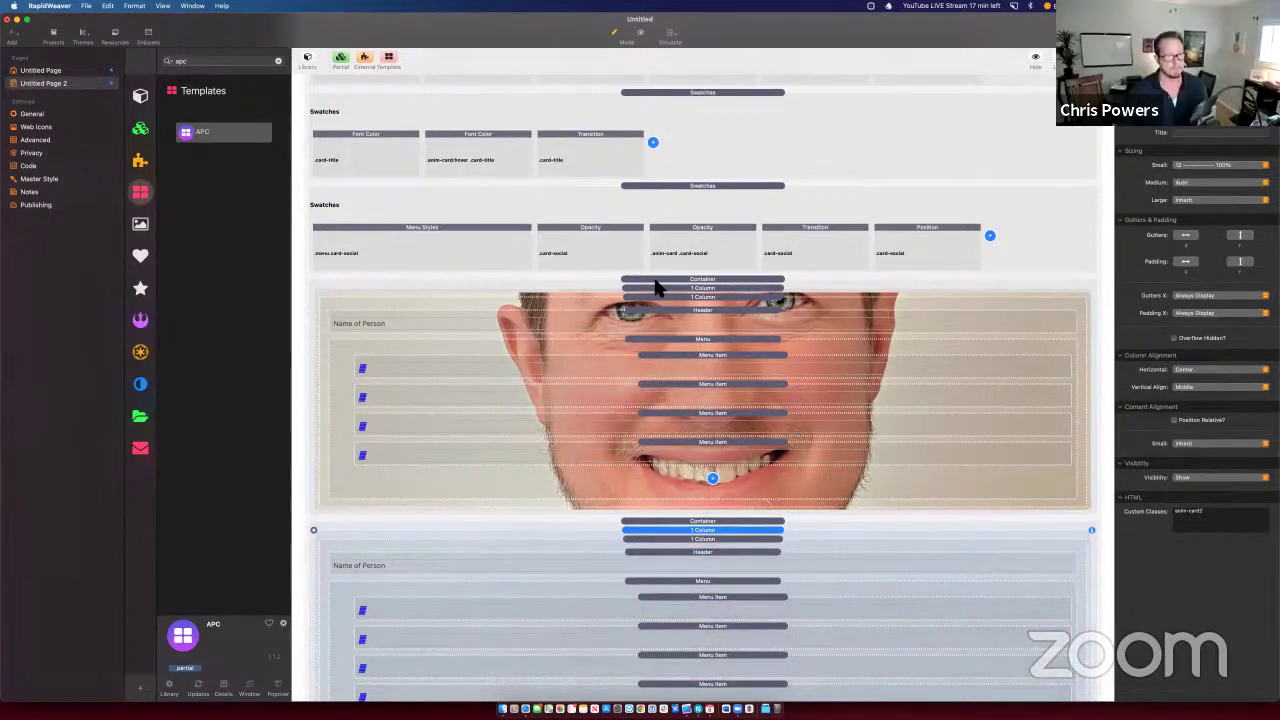
Step: Duplicate the .anim-card Background swatch in Swatches | Anim-Card and set the copy's class to anim-card2
{"action": "scroll", "coordinate": [655, 288], "scroll_direction": "up", "scroll_amount": 5}
{"action": "scroll", "coordinate": [655, 288], "scroll_direction": "up", "scroll_amount": 2}
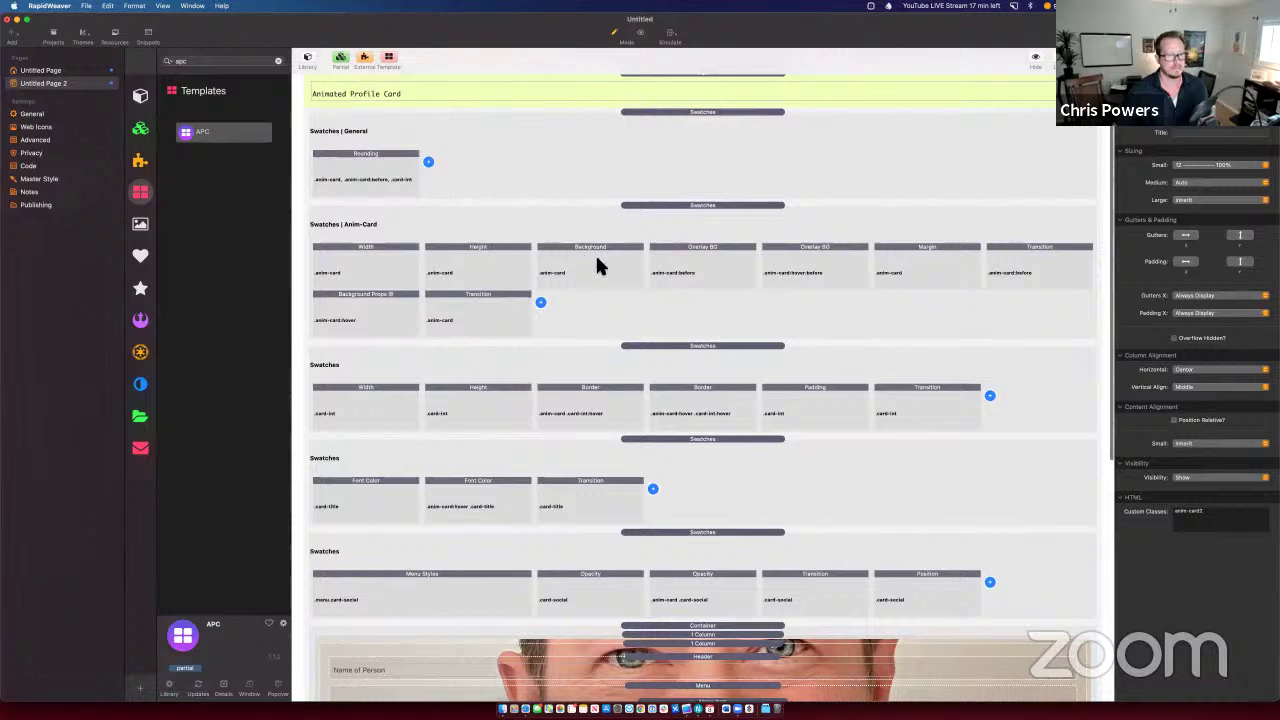
{"action": "left_click", "coordinate": [597, 264]}
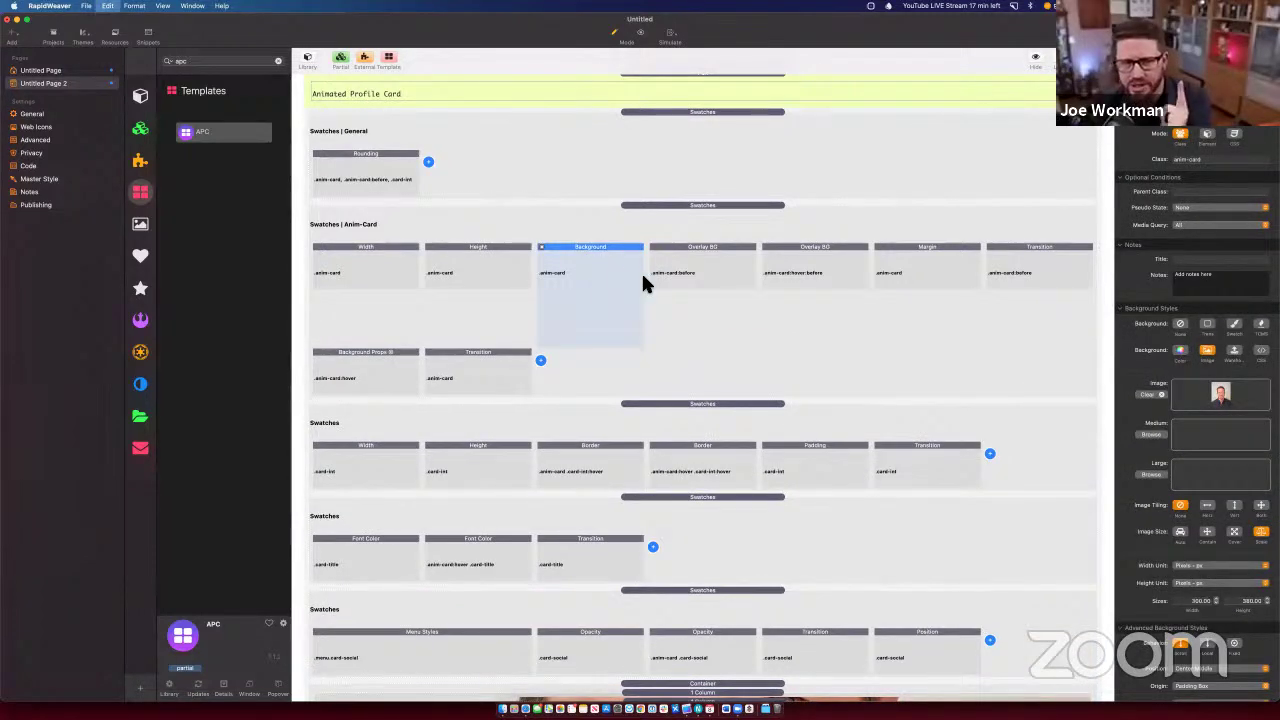
{"action": "left_click", "coordinate": [717, 249]}
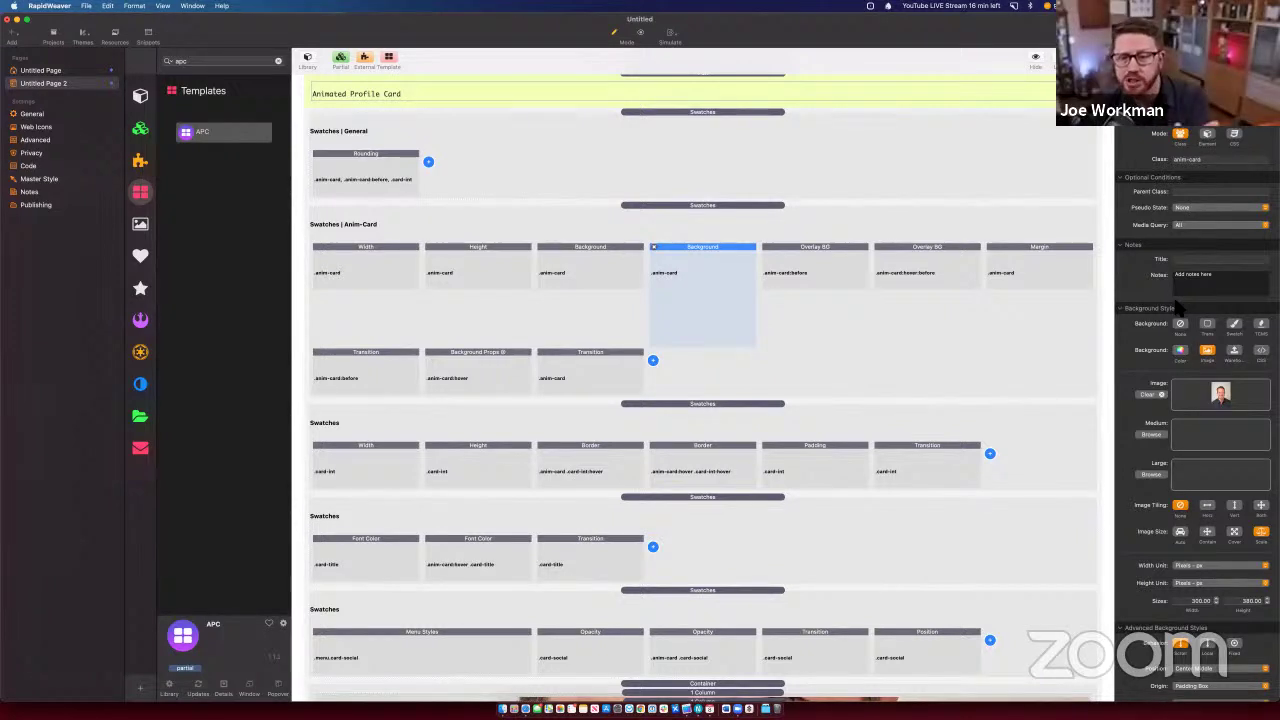
{"action": "left_click", "coordinate": [1218, 162]}
{"action": "type", "text": "2"}
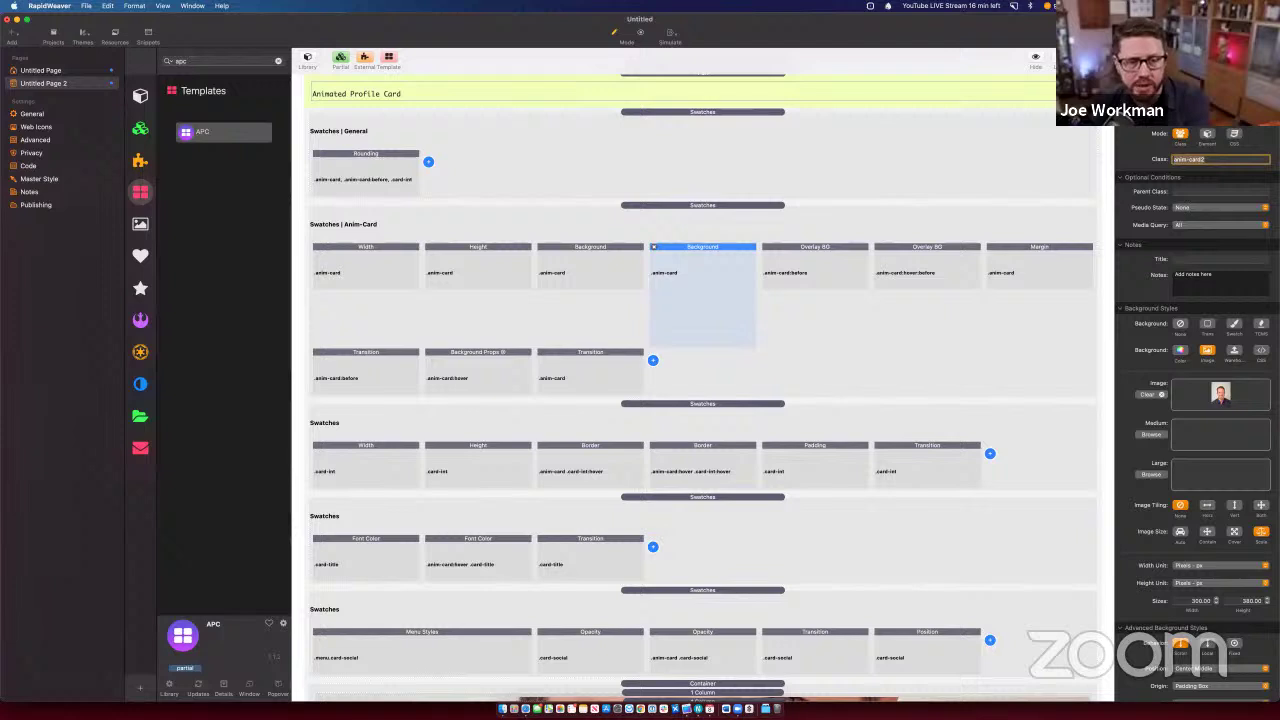
{"action": "key", "text": "super+Tab"}
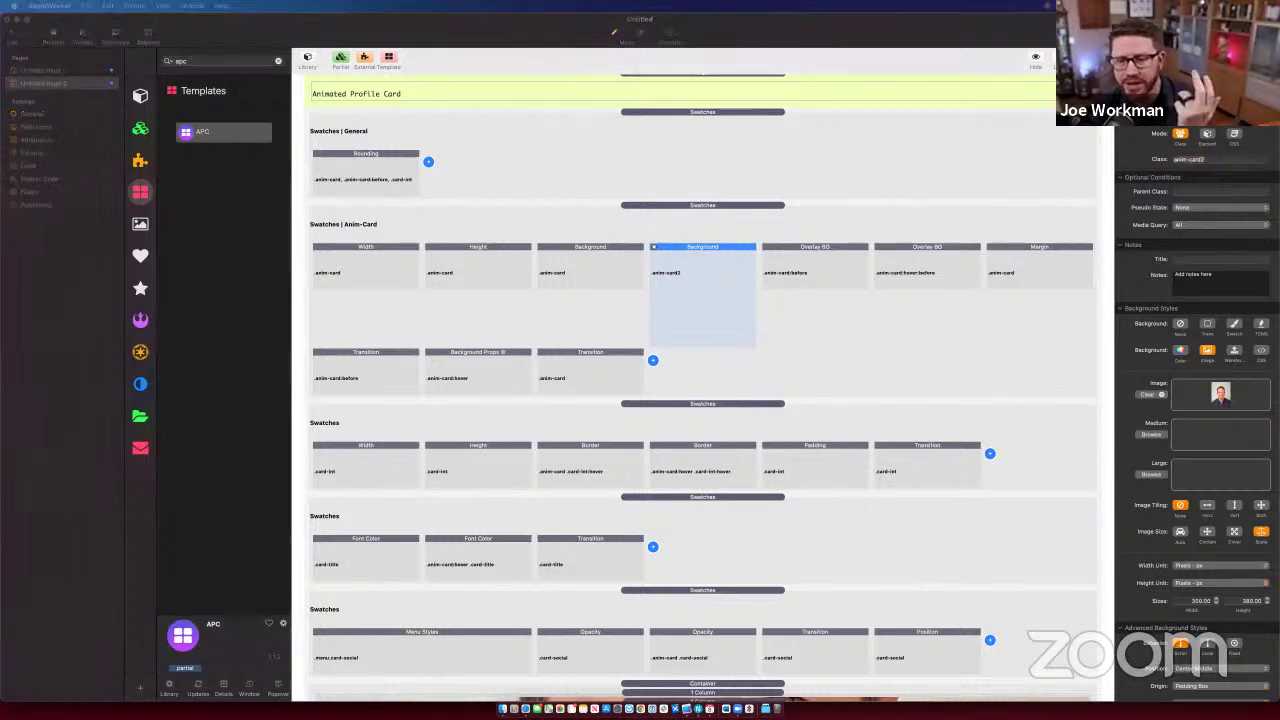
Step: Replace the image of the .anim-card2 Background swatch with the cat photo and preview the page in Safari
{"action": "key", "text": "super+Tab"}
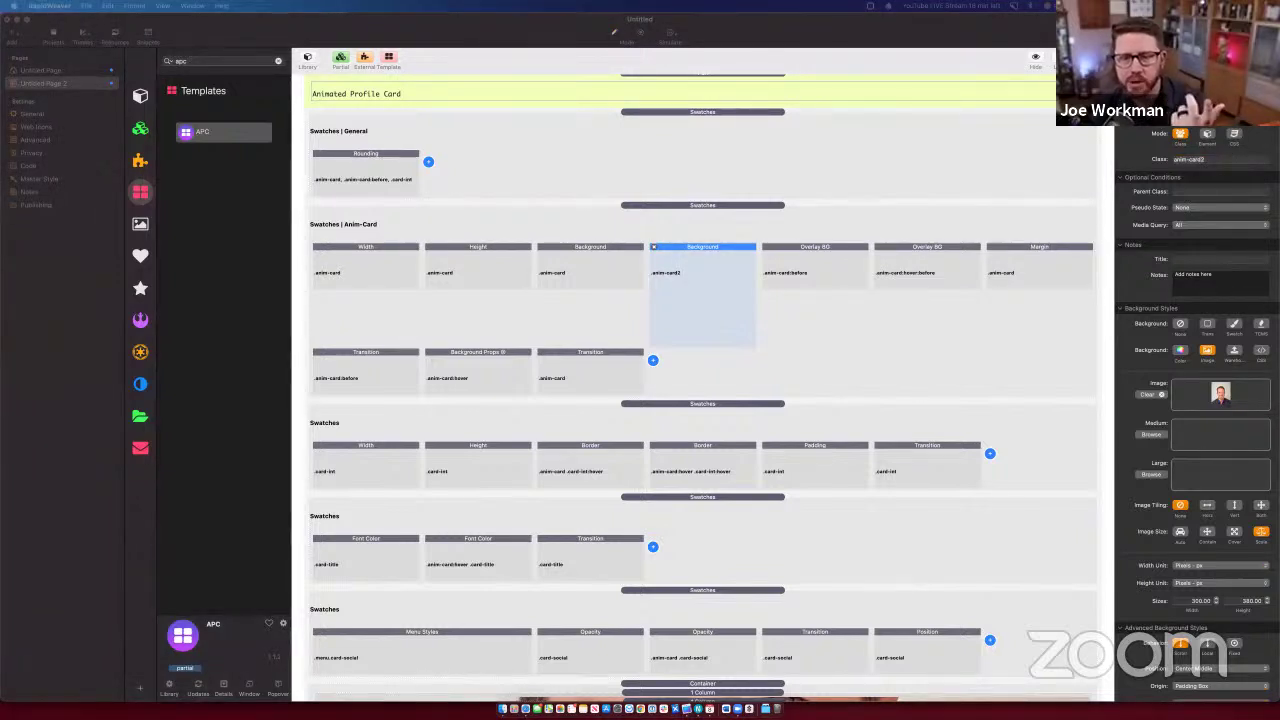
{"action": "left_click_drag", "start_coordinate": [1275, 495], "coordinate": [1220, 400]}
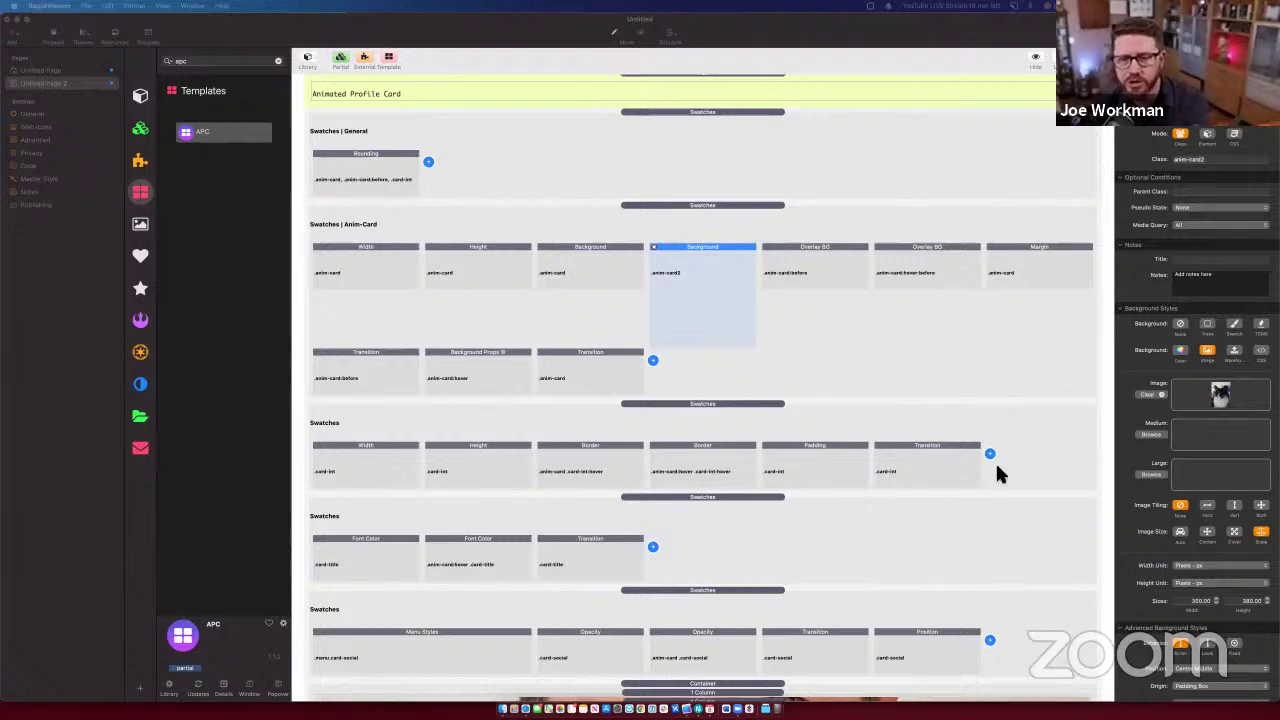
{"action": "scroll", "coordinate": [1028, 397], "scroll_direction": "down", "scroll_amount": 5}
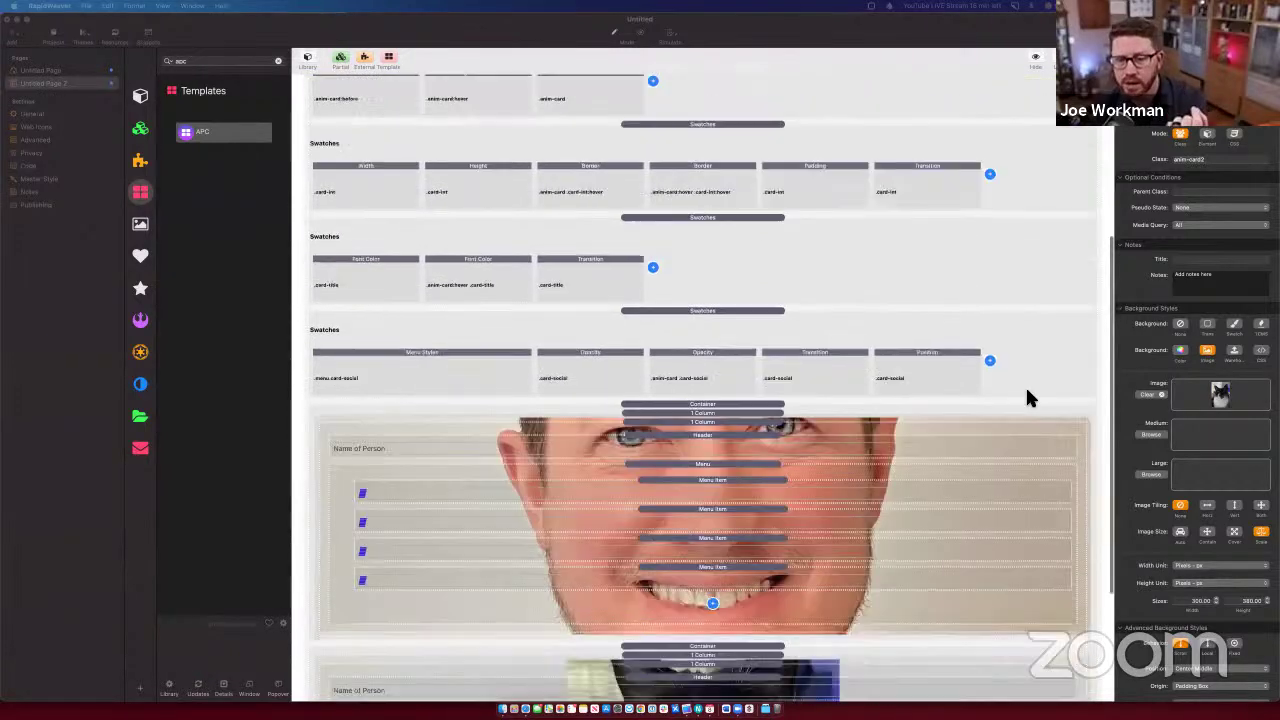
{"action": "scroll", "coordinate": [1030, 398], "scroll_direction": "down", "scroll_amount": 1}
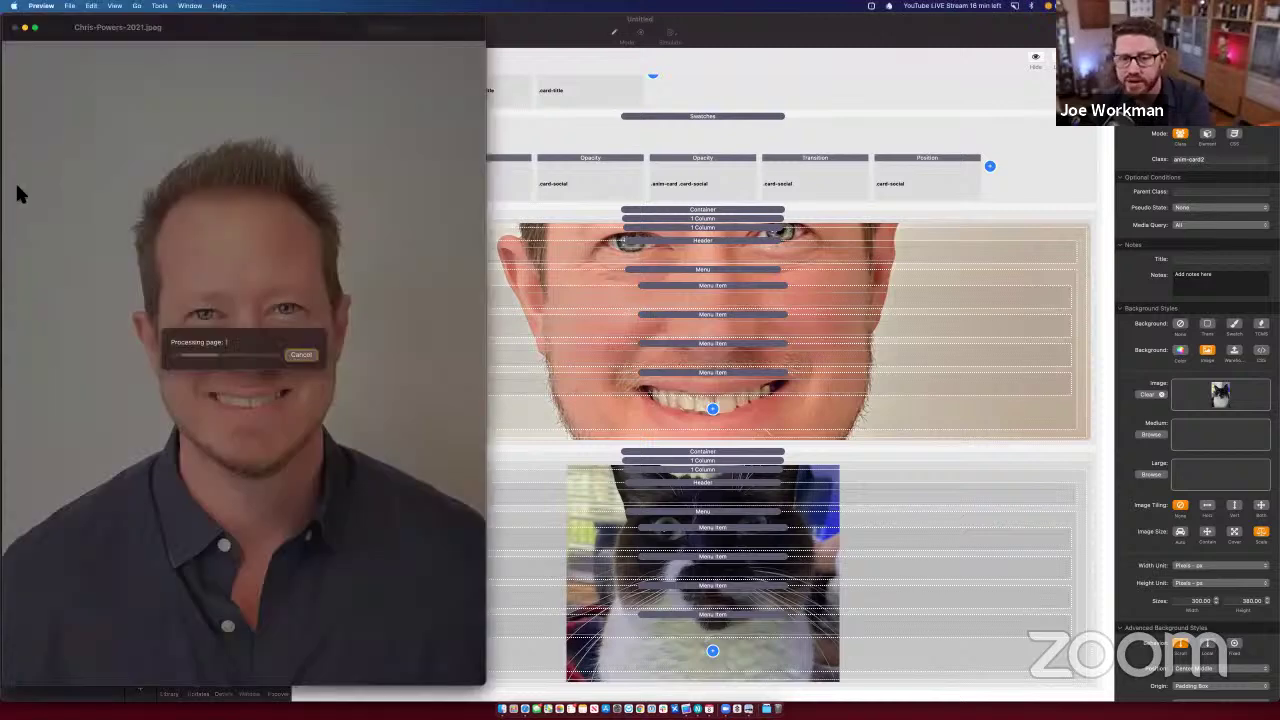
{"action": "left_click", "coordinate": [12, 28]}
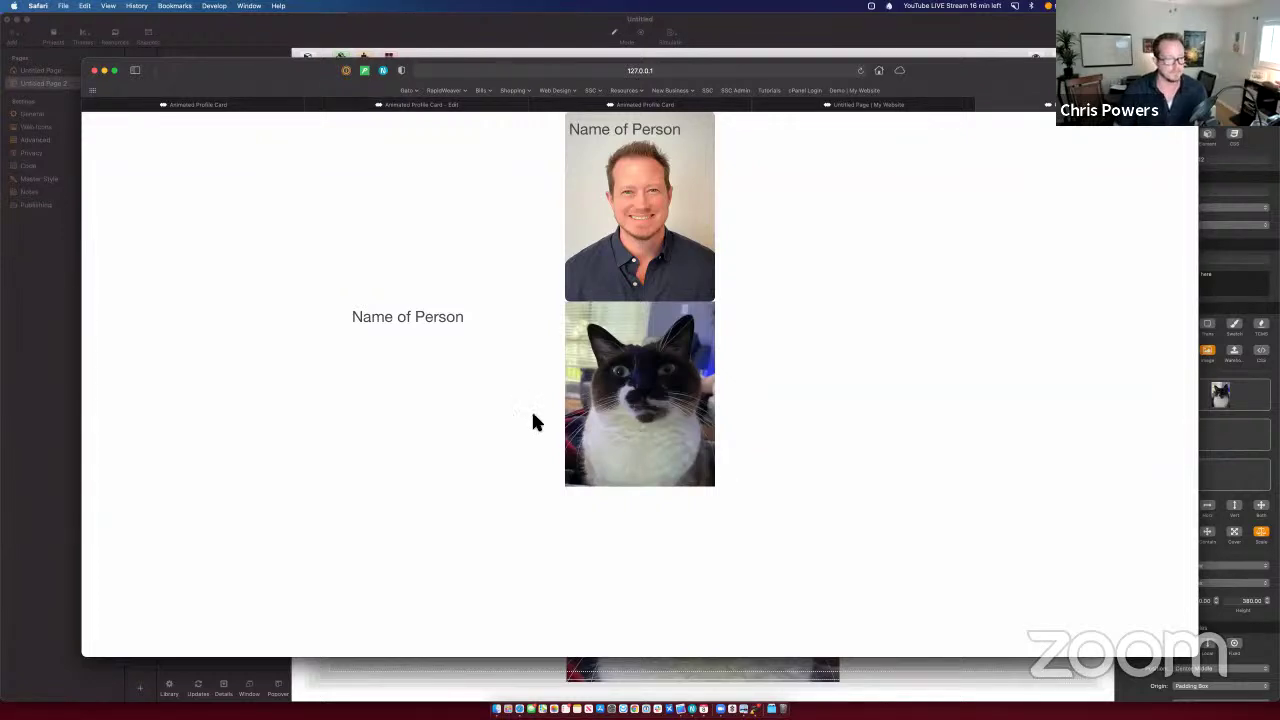
Step: Set the custom classes of the second card's outer 1 Column stack to "anim-card anim-card2" and preview the page in Safari
{"action": "key", "text": "super+Tab"}
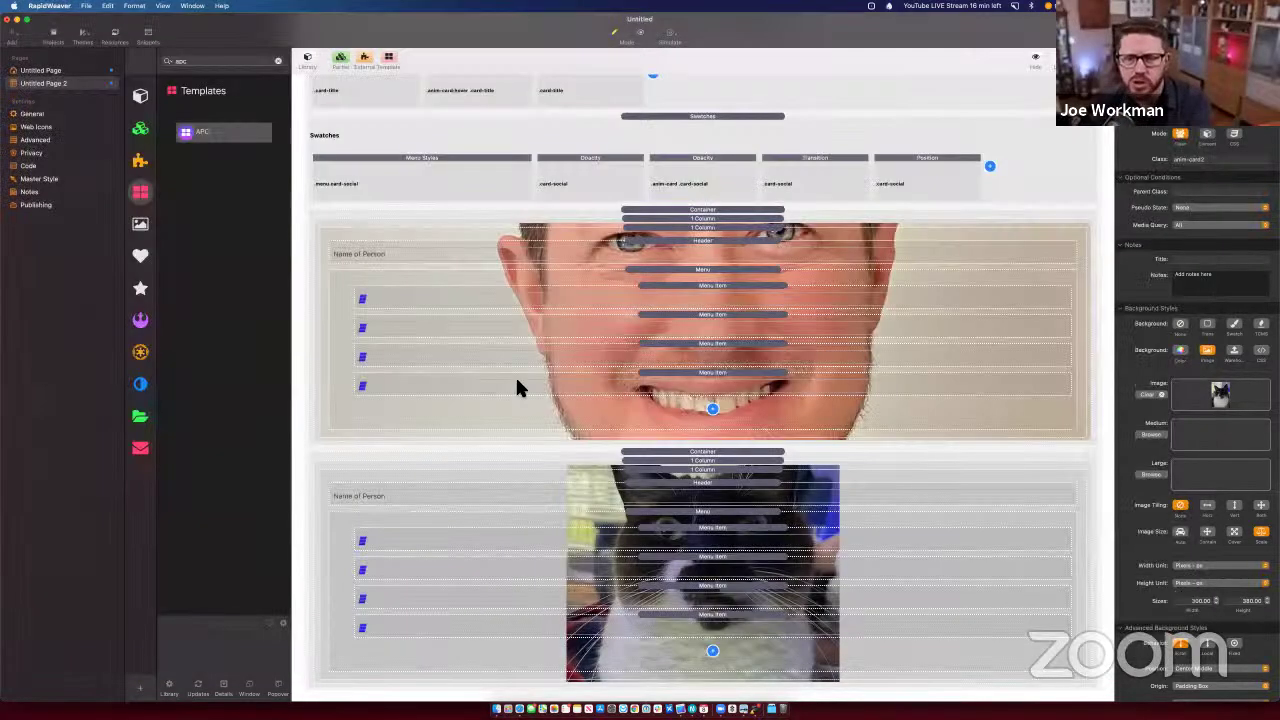
{"action": "scroll", "coordinate": [557, 376], "scroll_direction": "up", "scroll_amount": 1}
{"action": "scroll", "coordinate": [557, 374], "scroll_direction": "down", "scroll_amount": 1}
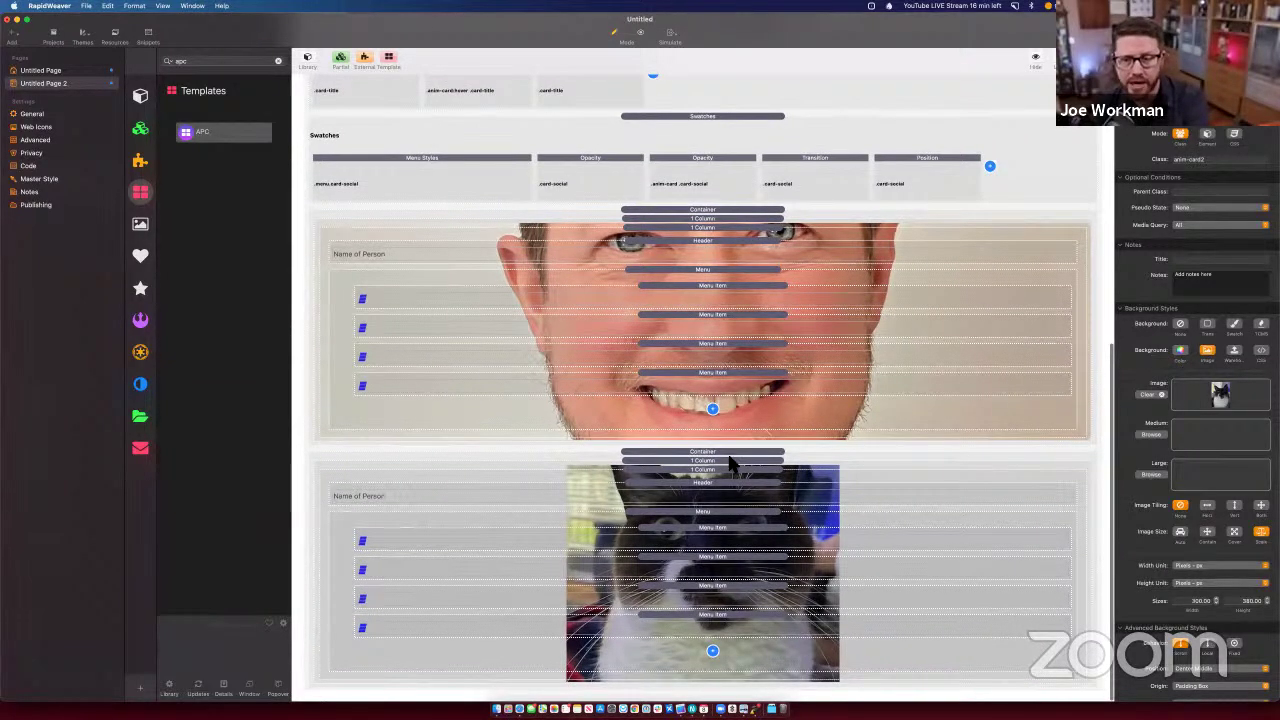
{"action": "left_click", "coordinate": [737, 462]}
{"action": "key", "text": "BackSpace"}
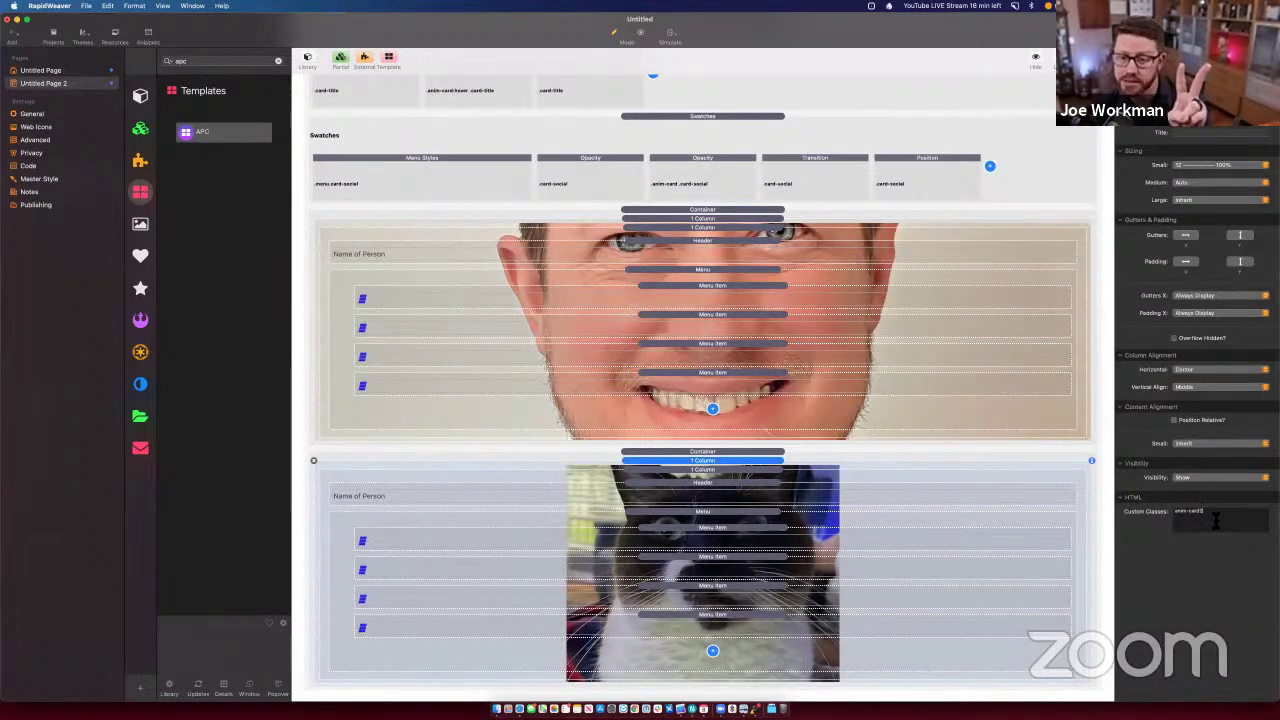
{"action": "type", "text": "anim"}
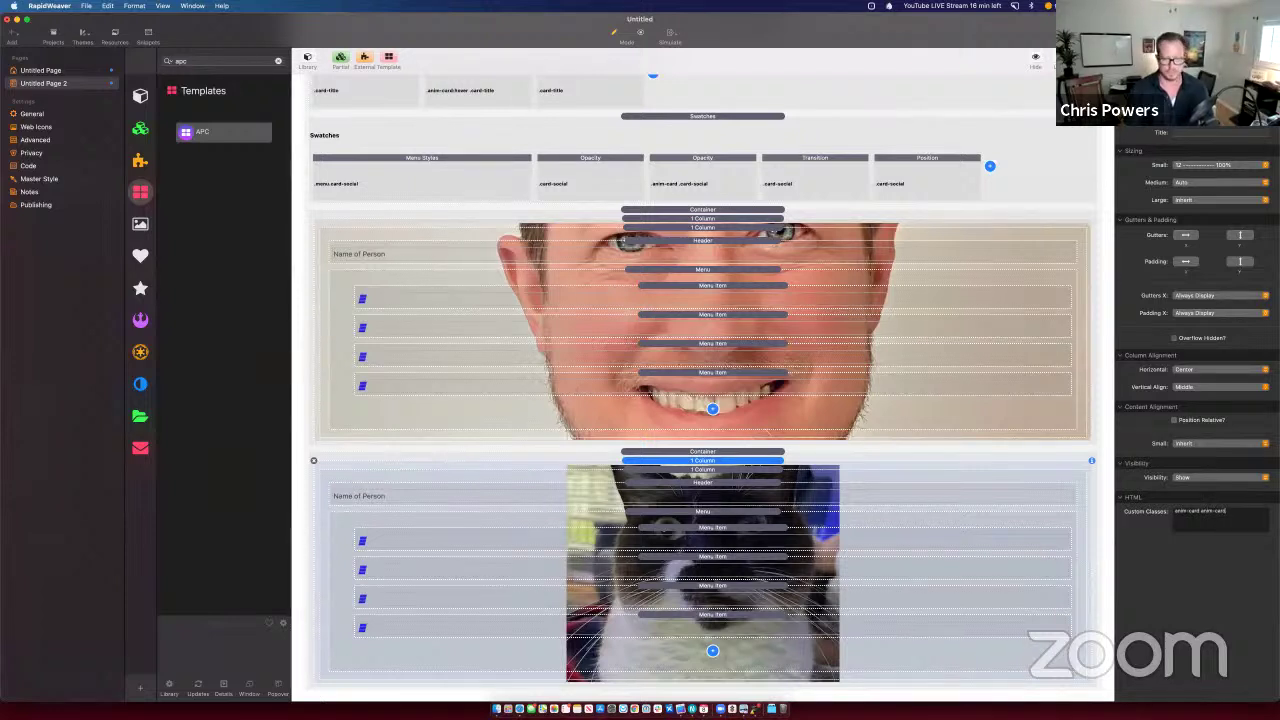
{"action": "type", "text": "-card2"}
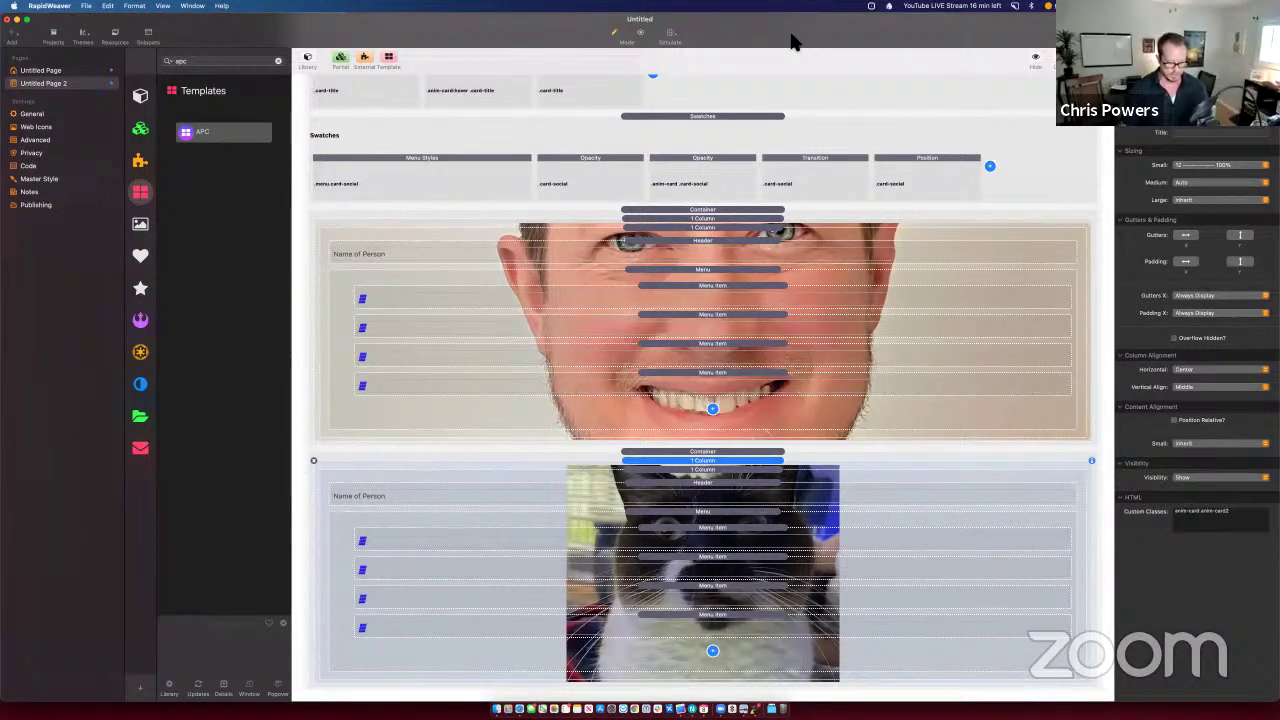
{"action": "key", "text": "super+alt+p"}
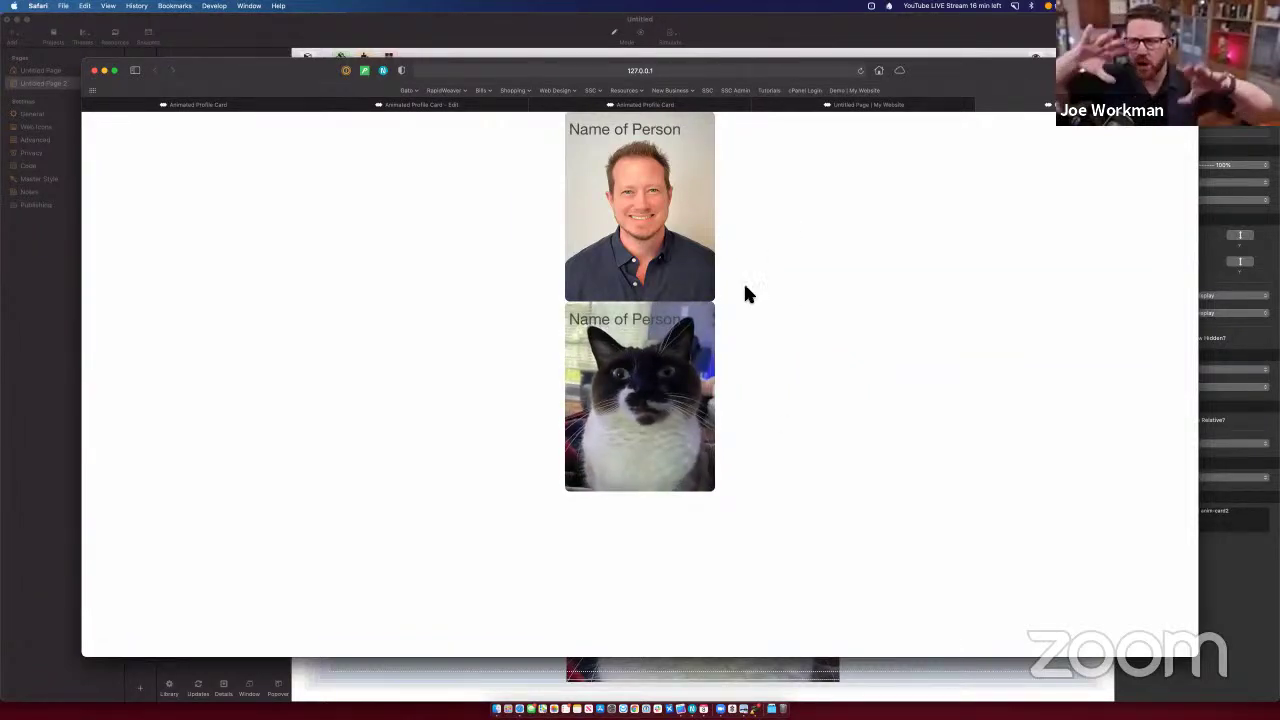
{"action": "left_click", "coordinate": [771, 708]}
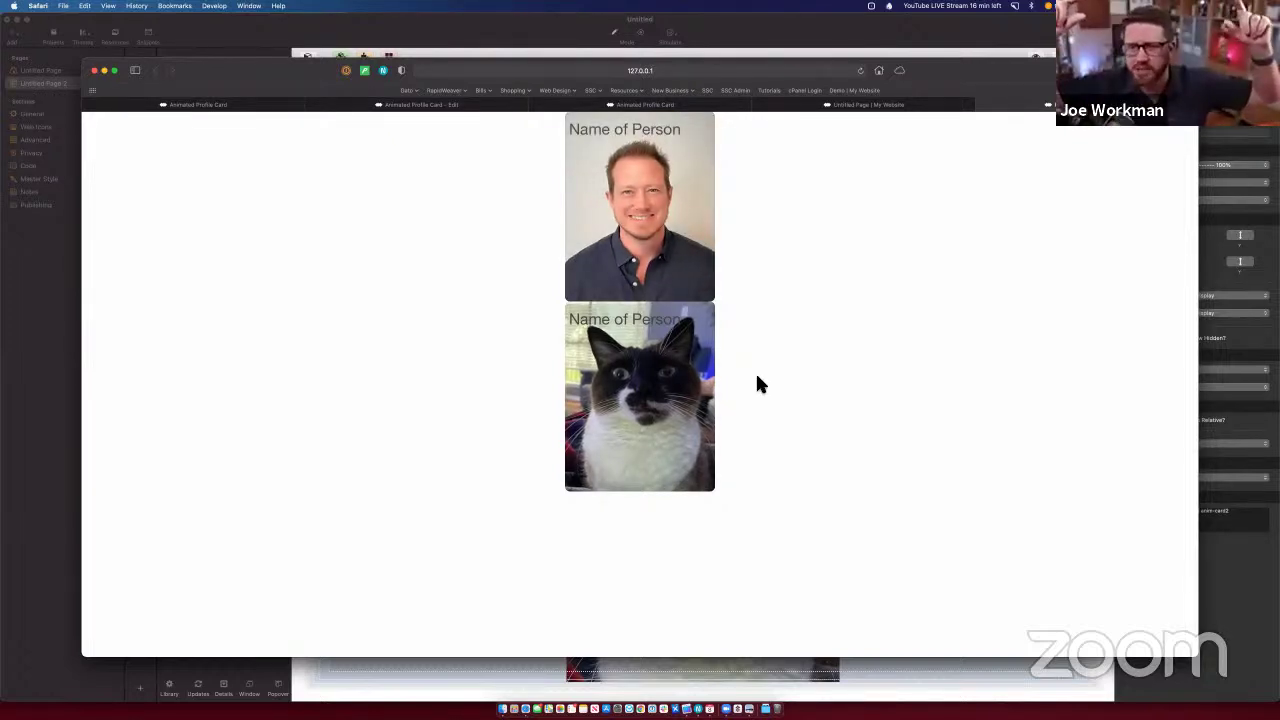
Step: Add a Foundation 6 Swatches stack inside the second card's Container, above its outer 1 Column stack
{"action": "key", "text": "super+Tab"}
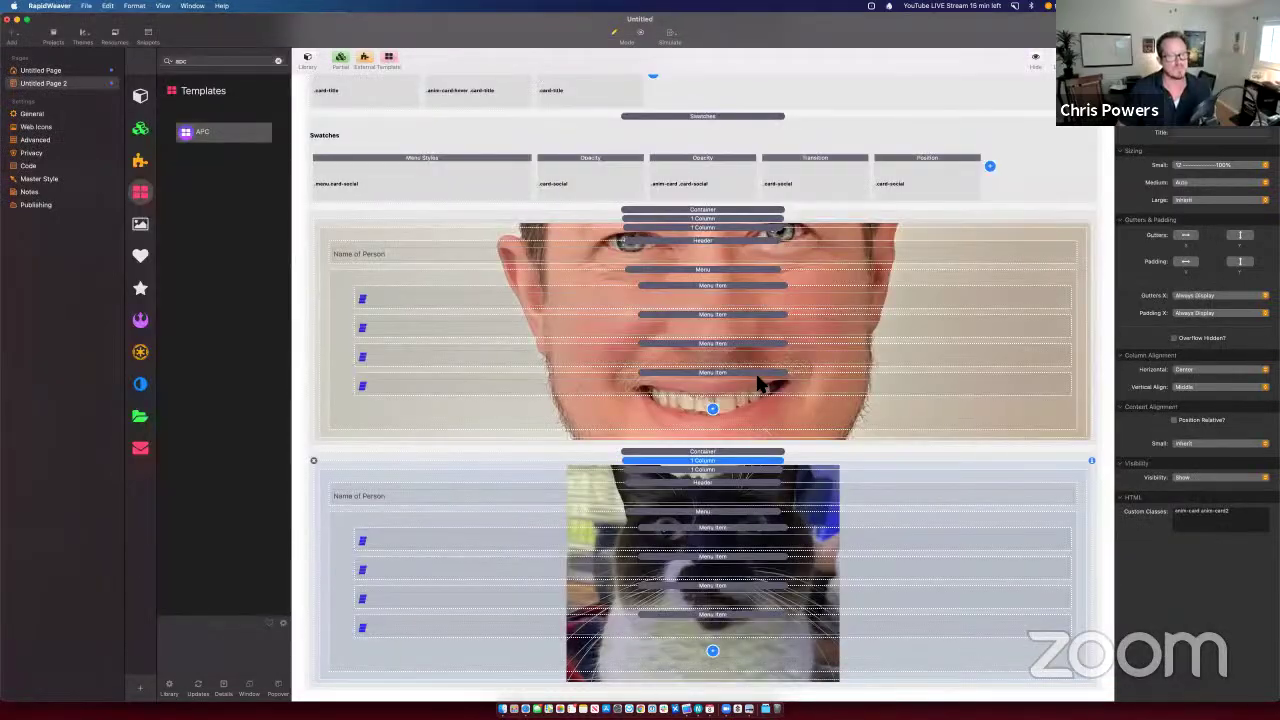
{"action": "scroll", "coordinate": [451, 310], "scroll_direction": "up", "scroll_amount": 10}
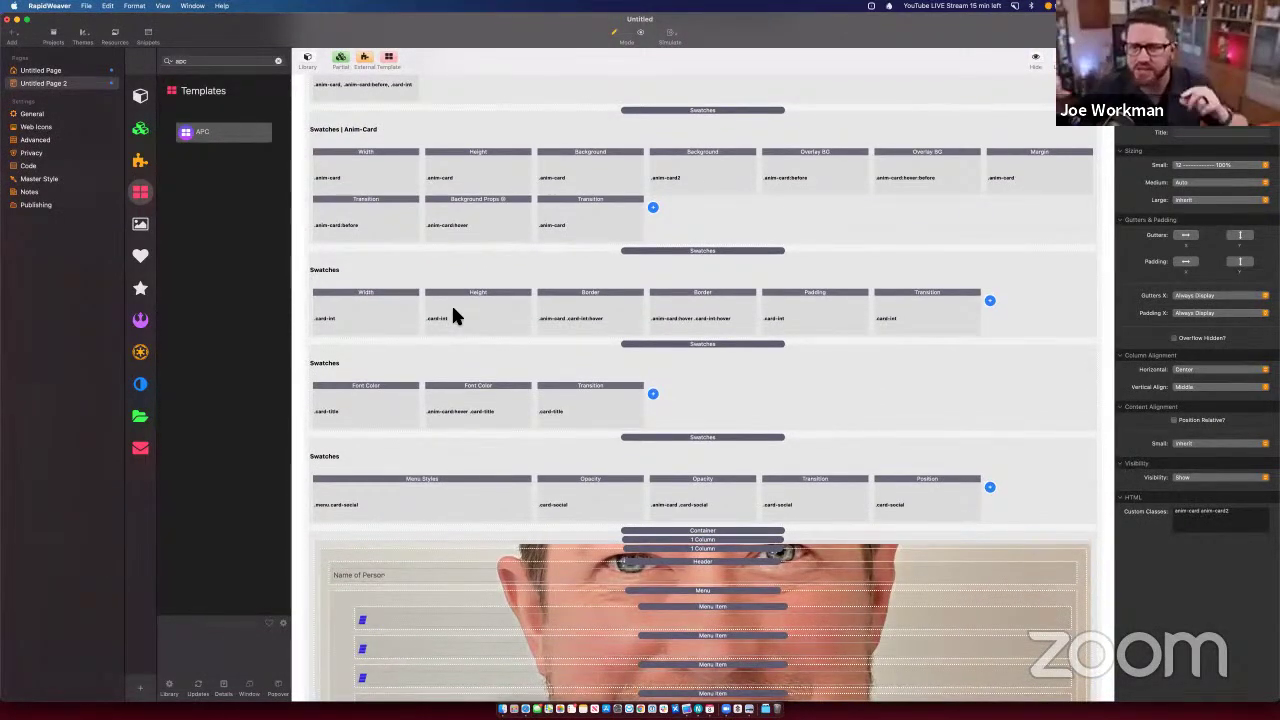
{"action": "scroll", "coordinate": [453, 312], "scroll_direction": "down", "scroll_amount": 1}
{"action": "scroll", "coordinate": [453, 316], "scroll_direction": "down", "scroll_amount": 8}
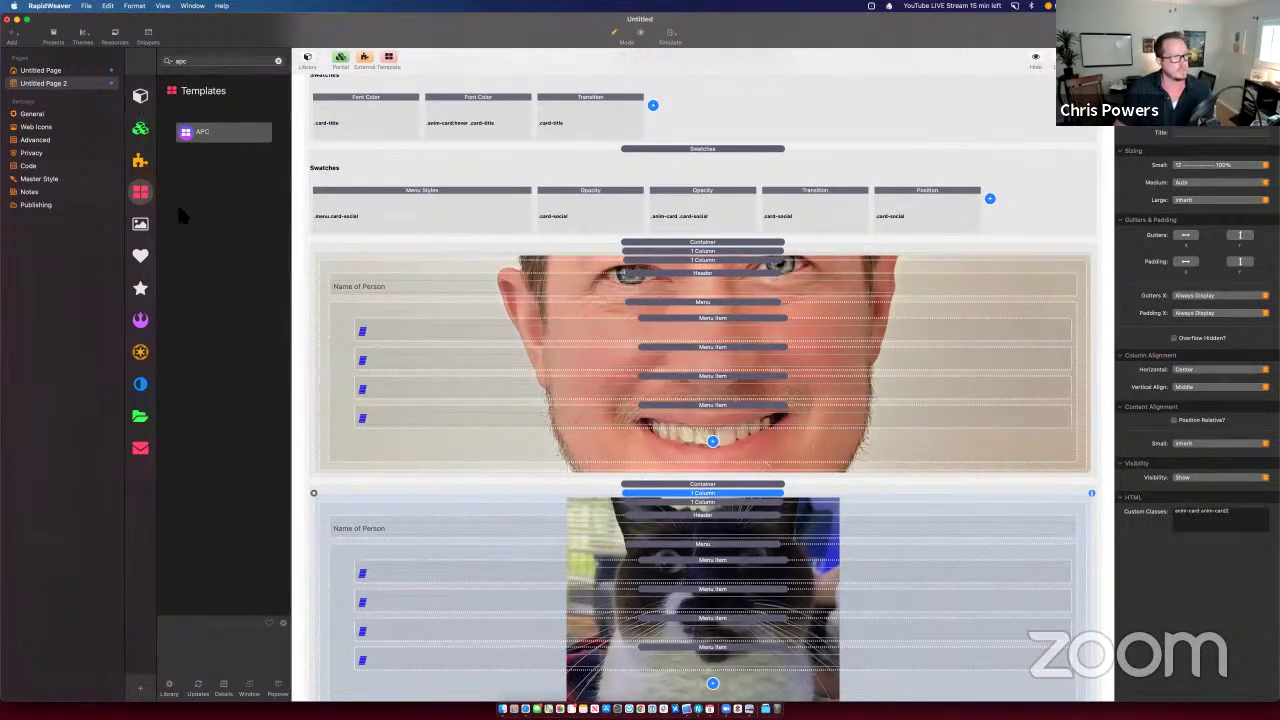
{"action": "left_click", "coordinate": [140, 95]}
{"action": "left_click", "coordinate": [141, 320]}
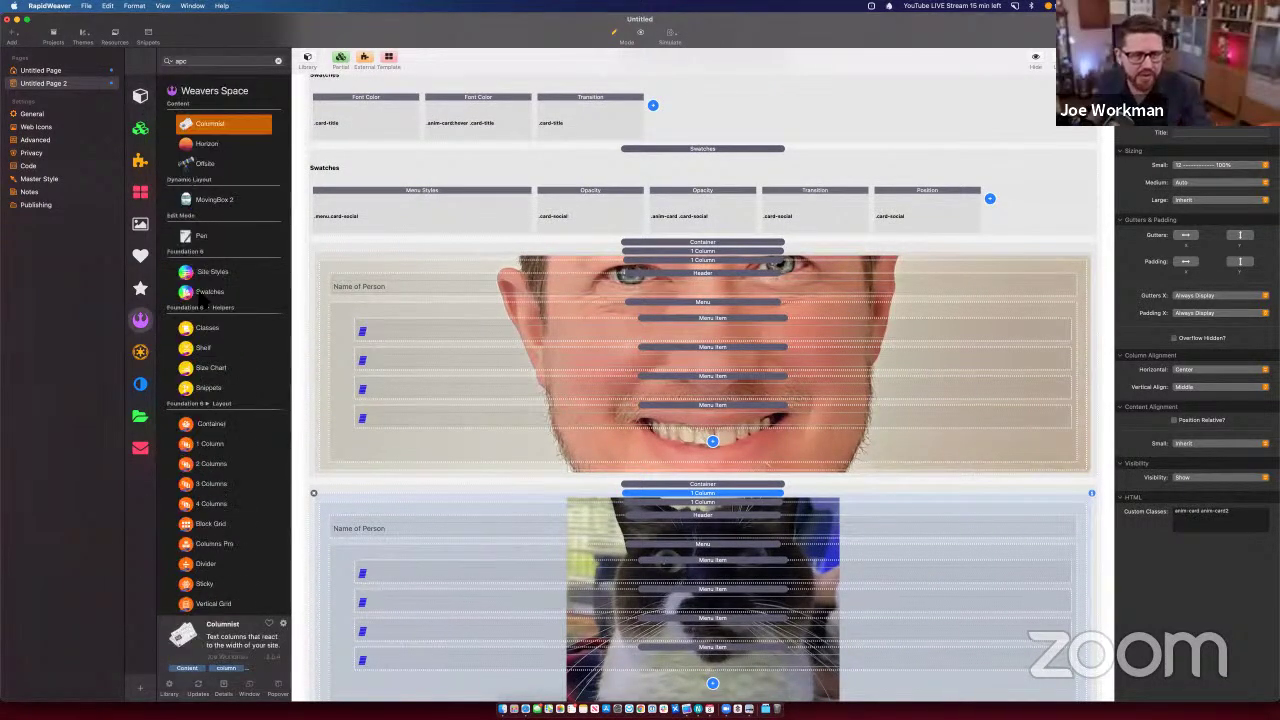
{"action": "left_click_drag", "start_coordinate": [205, 291], "coordinate": [673, 504]}
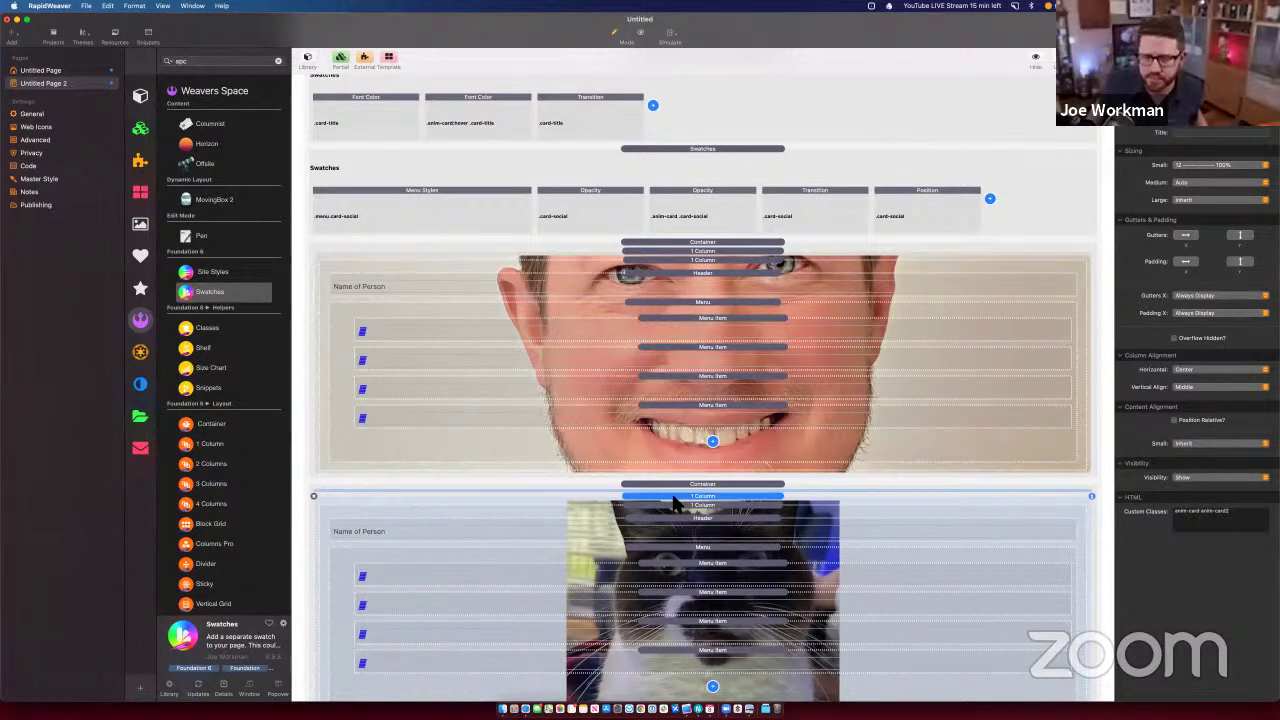
Step: Move the .anim-card2 Background swatch from Swatches | Anim-Card into the empty Swatches stack in the second card's Container
{"action": "scroll", "coordinate": [561, 223], "scroll_direction": "up", "scroll_amount": 5}
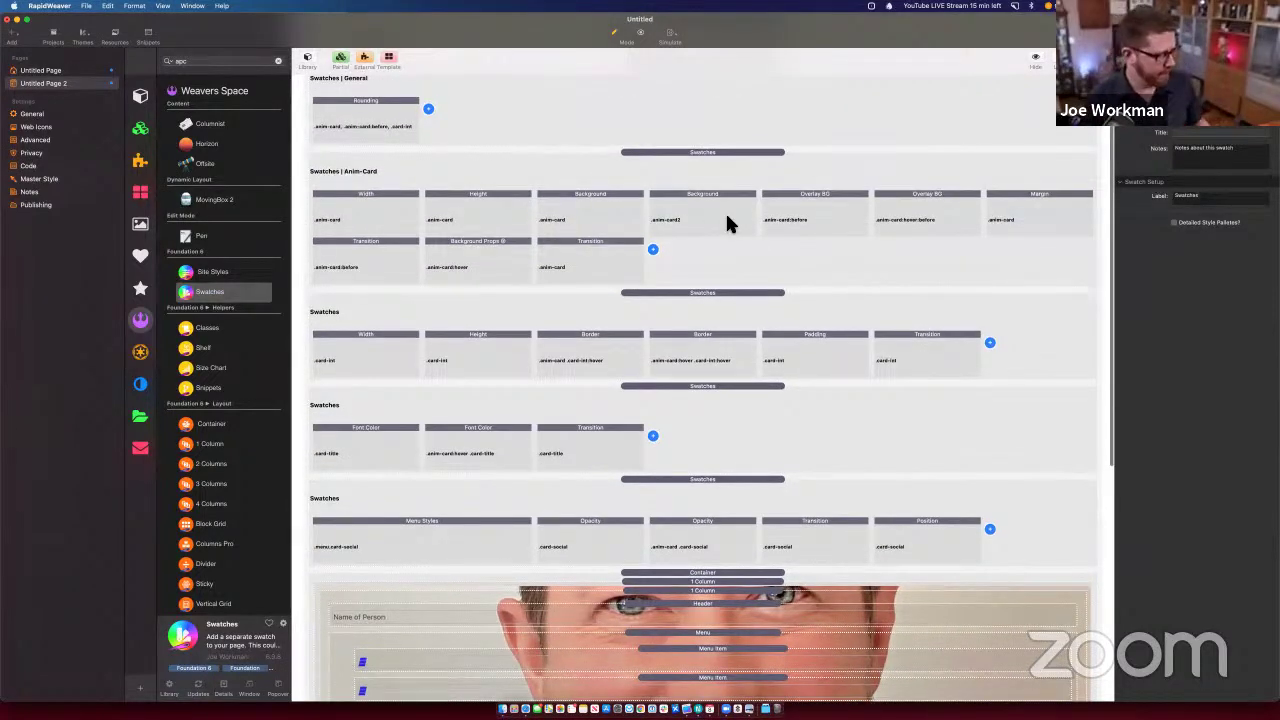
{"action": "left_click", "coordinate": [690, 220]}
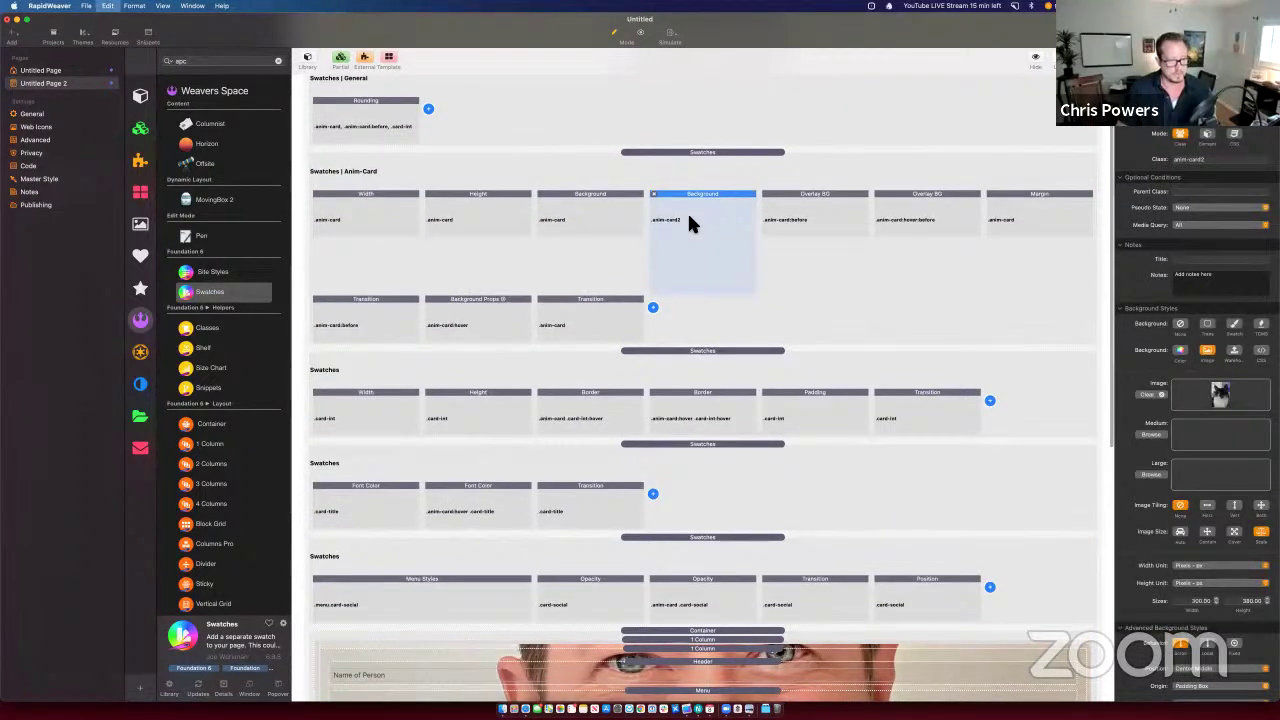
{"action": "scroll", "coordinate": [687, 215], "scroll_direction": "down", "scroll_amount": 5}
{"action": "scroll", "coordinate": [666, 434], "scroll_direction": "down", "scroll_amount": 2}
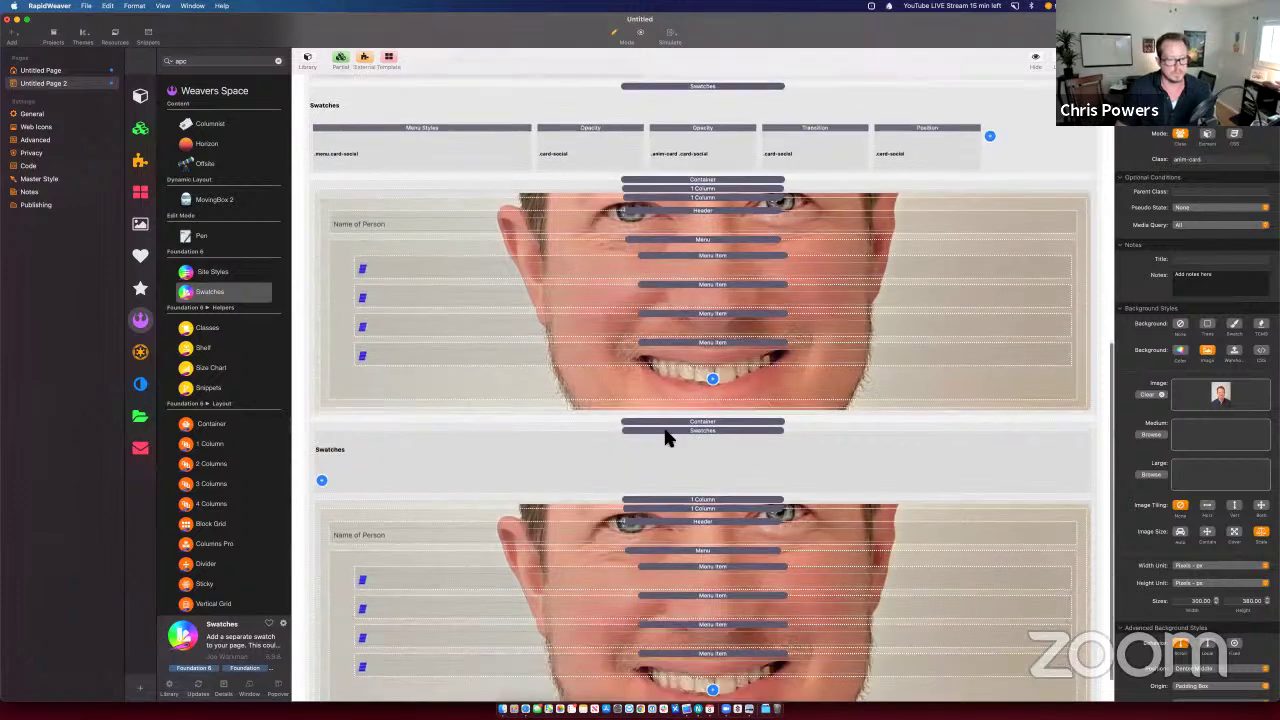
{"action": "left_click", "coordinate": [665, 430]}
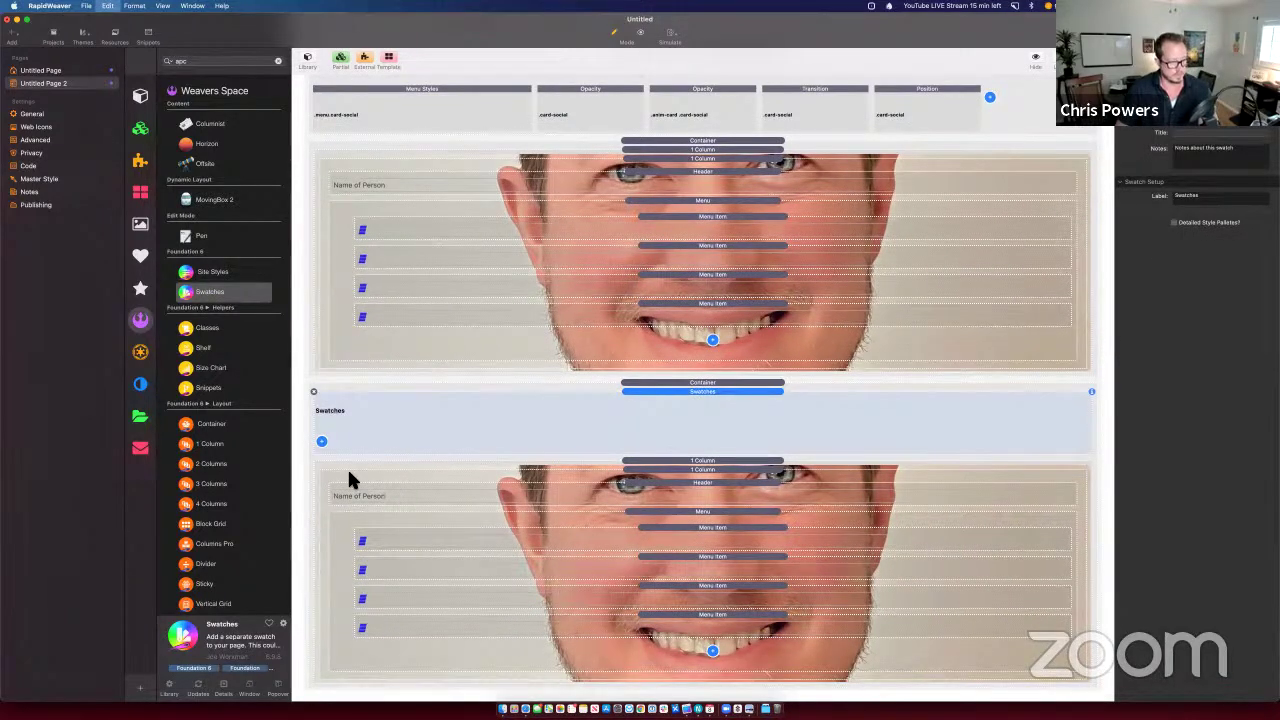
{"action": "key", "text": "super+v"}
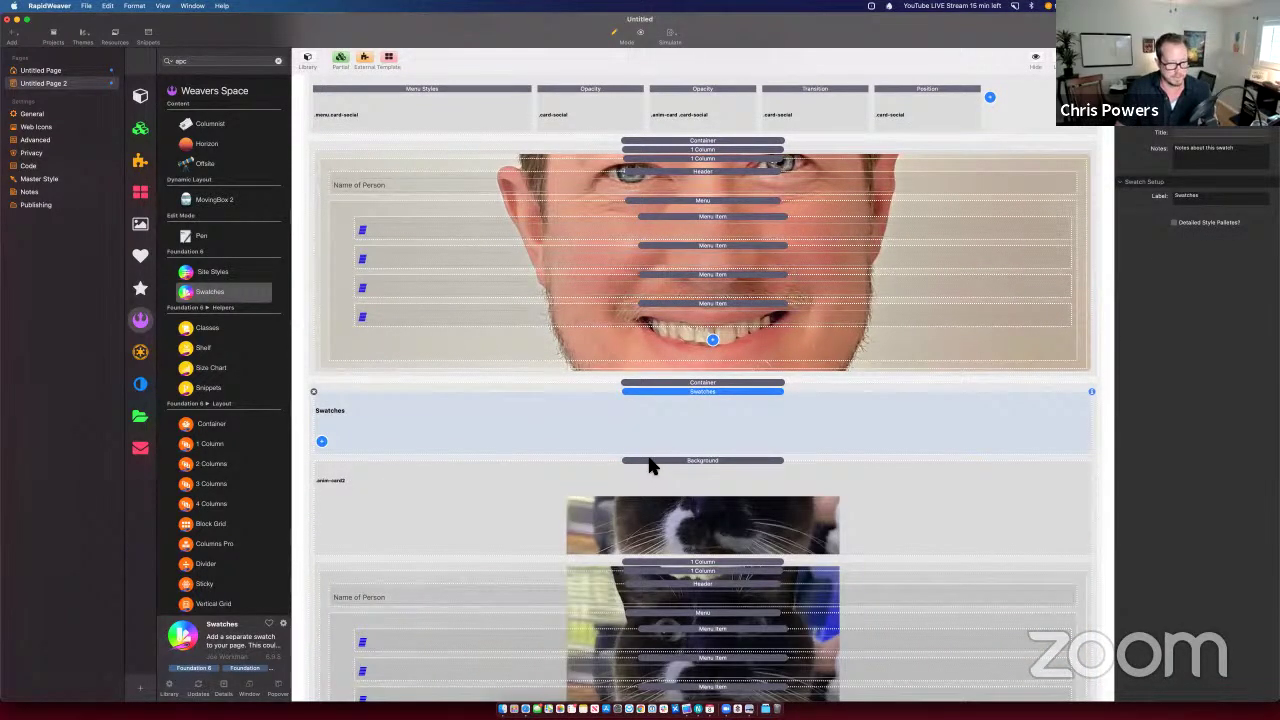
{"action": "left_click_drag", "start_coordinate": [651, 463], "coordinate": [331, 446]}
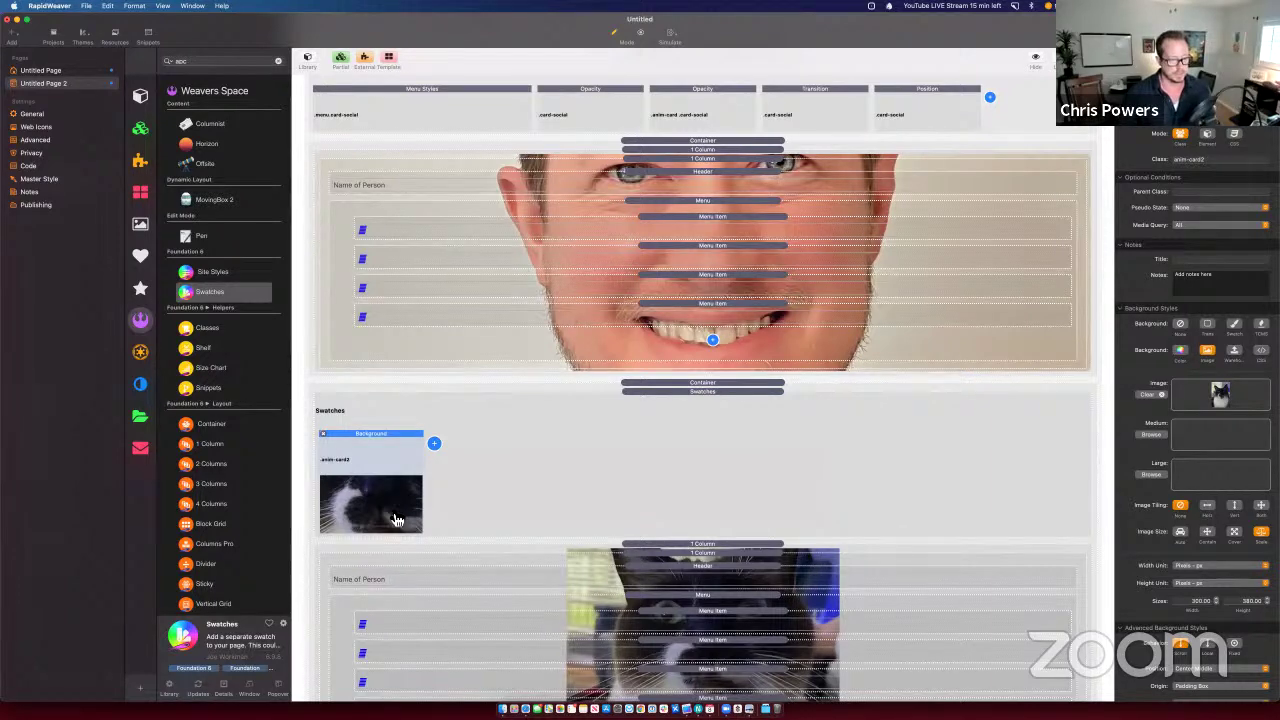
Step: Switch to Safari, open weaverbasesite.com in a new tab and go to the details page of the Field Office project file
{"action": "key", "text": "super+Tab"}
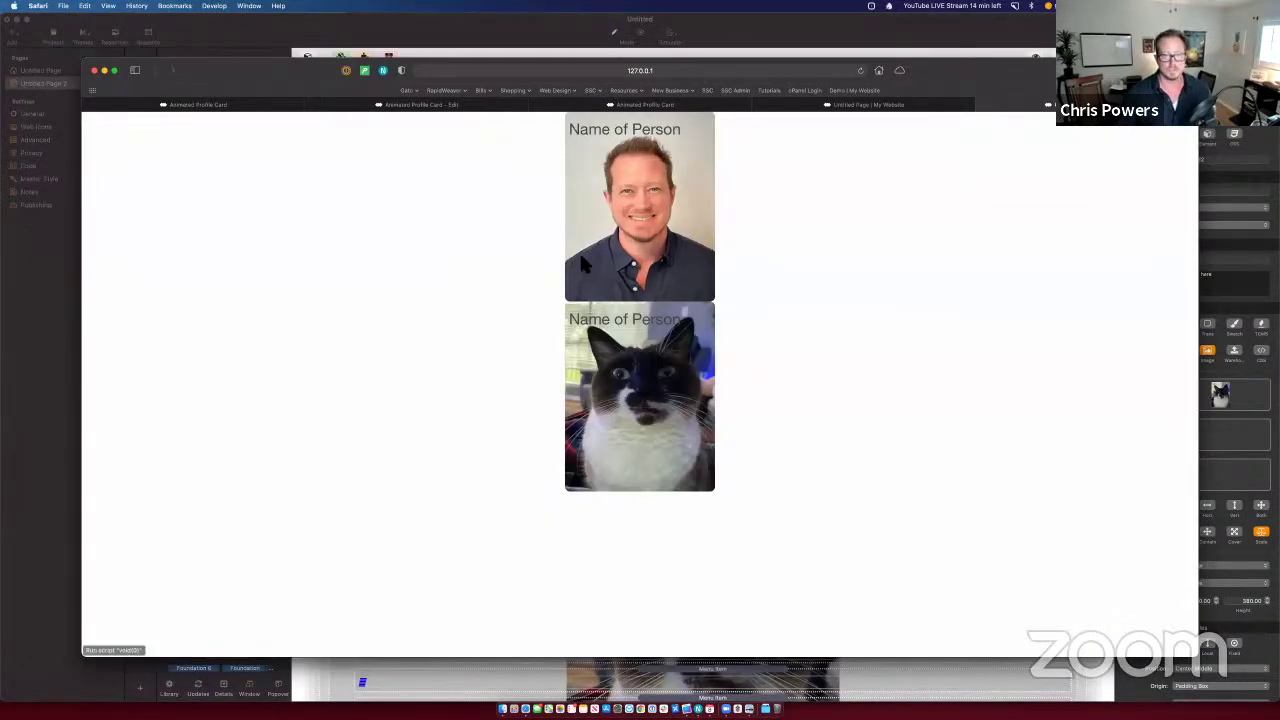
{"action": "key", "text": "super+t"}
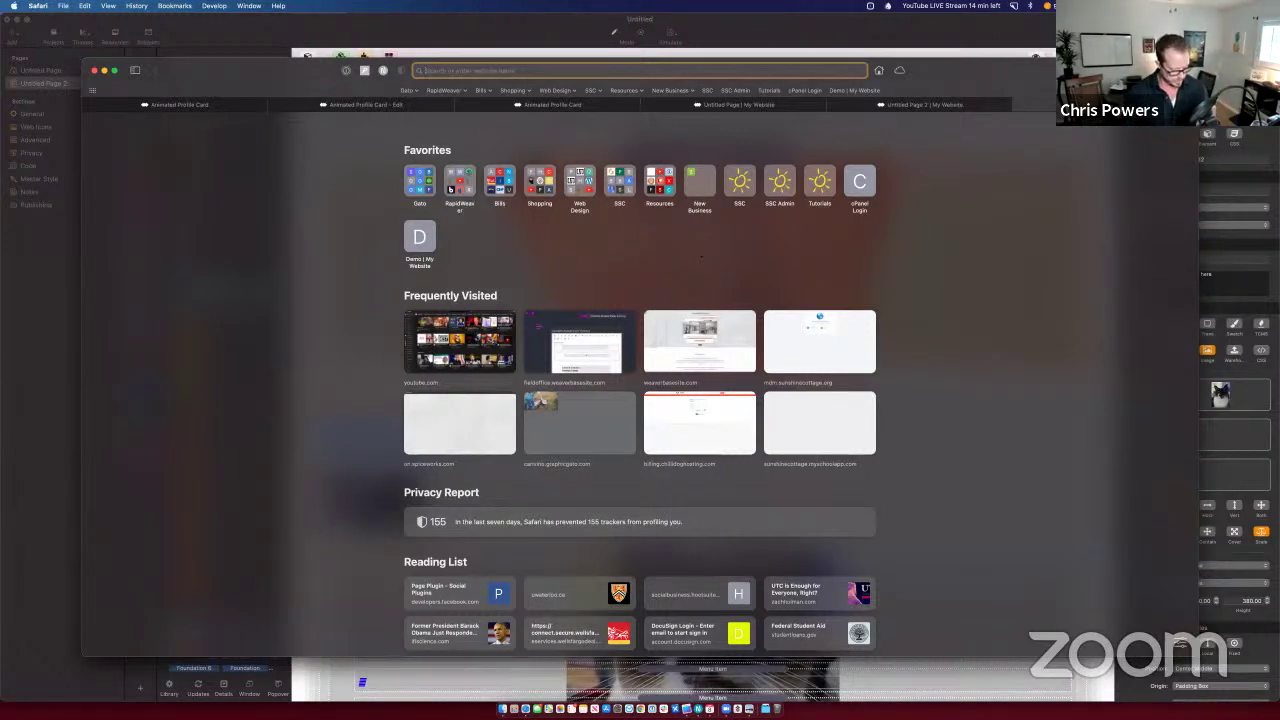
{"action": "type", "text": "weaverbasesite.com"}
{"action": "key", "text": "Return"}
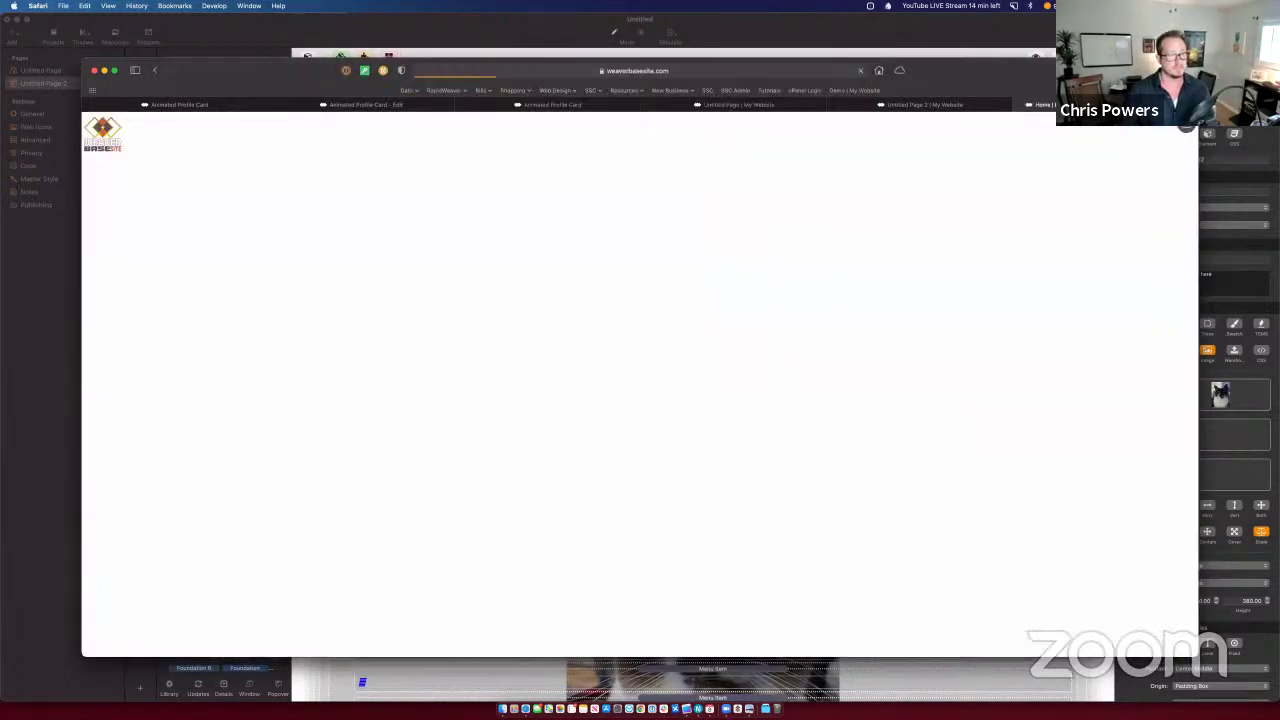
{"action": "scroll", "coordinate": [657, 427], "scroll_direction": "down", "scroll_amount": 15}
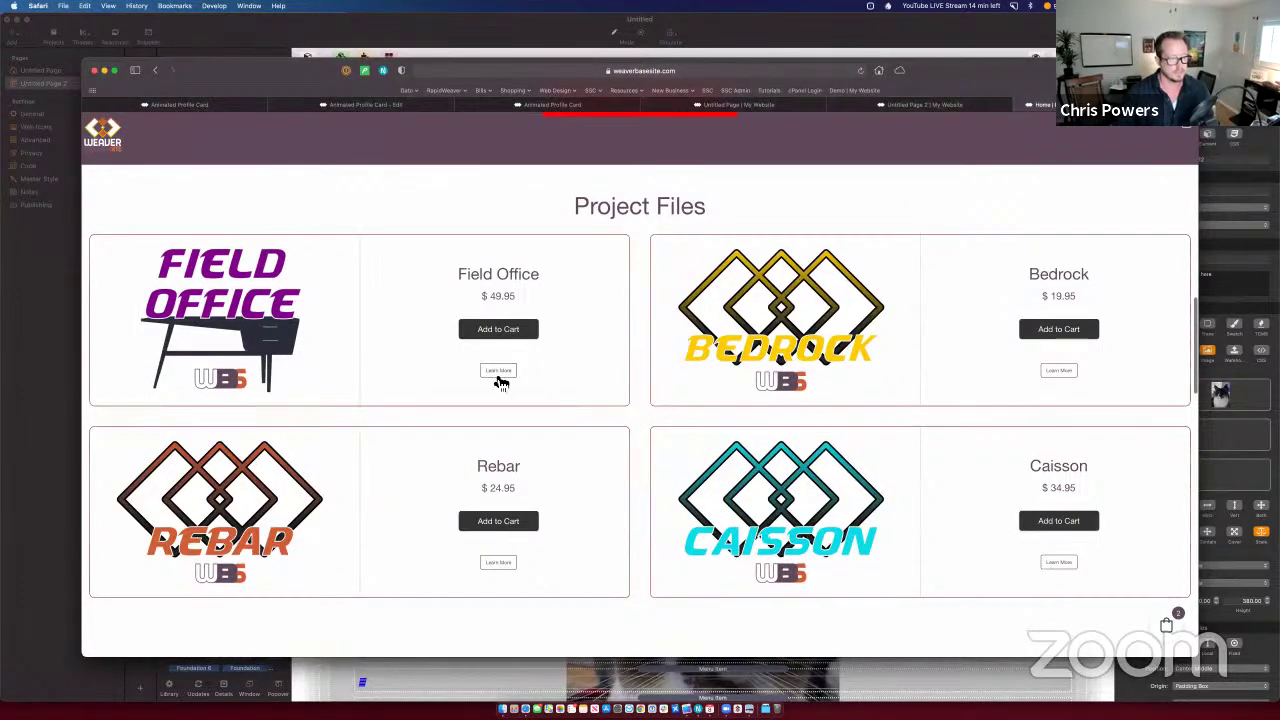
{"action": "left_click", "coordinate": [498, 370]}
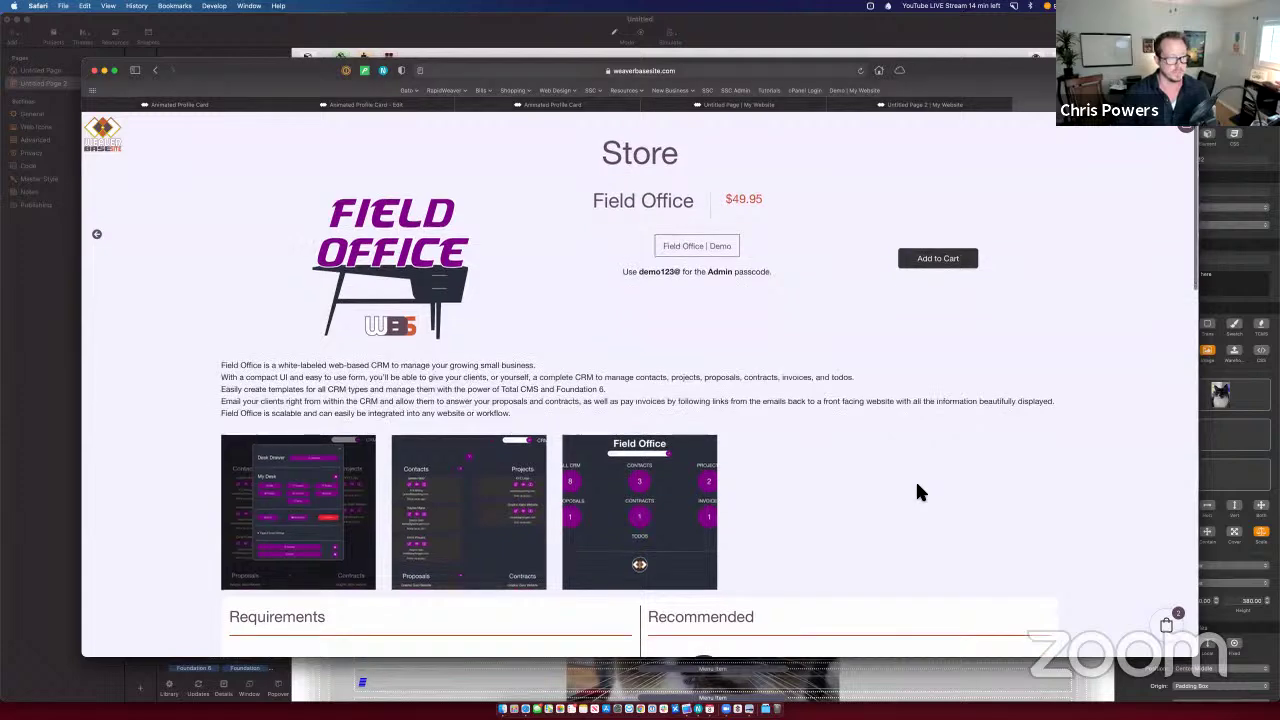
Step: Look over the Field Office product page, open its demo and show the All CRM list
{"action": "scroll", "coordinate": [917, 486], "scroll_direction": "down", "scroll_amount": 5}
{"action": "scroll", "coordinate": [918, 491], "scroll_direction": "up", "scroll_amount": 4}
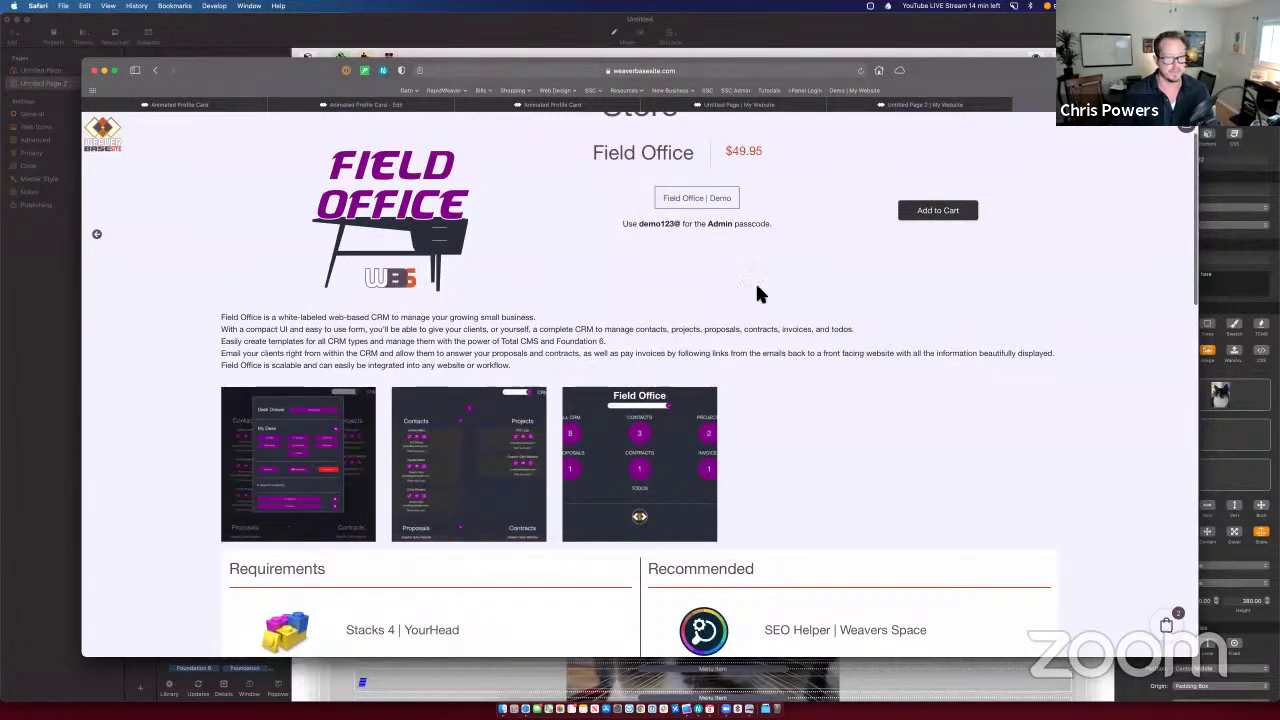
{"action": "left_click", "coordinate": [690, 206]}
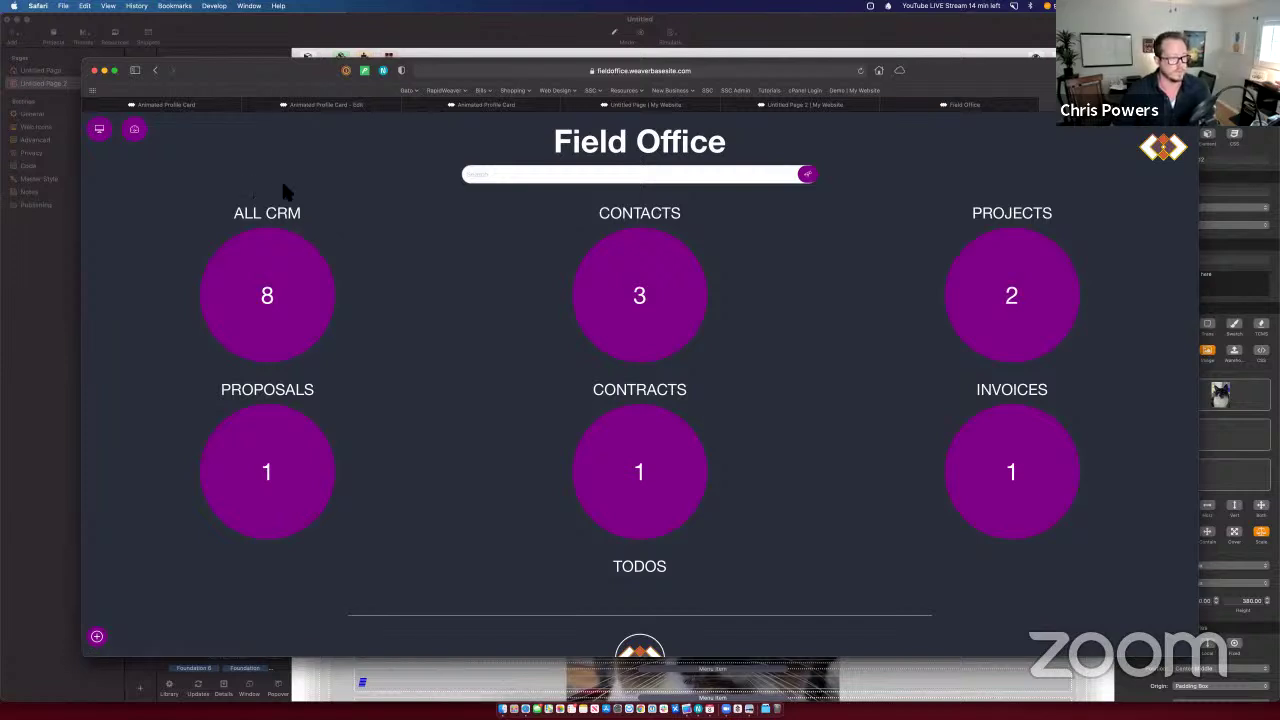
{"action": "left_click", "coordinate": [393, 265]}
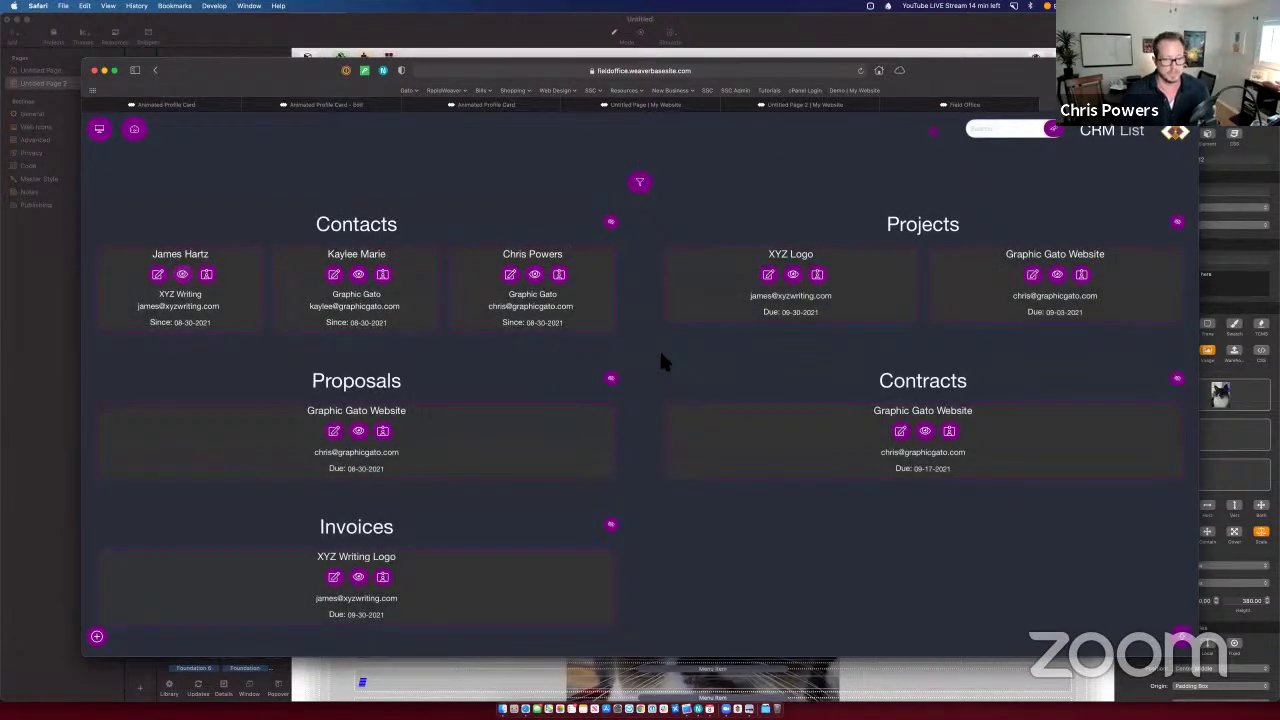
Step: Hide and show the Contacts section of the CRM list, and view the Tags filter before closing it
{"action": "left_click", "coordinate": [611, 222]}
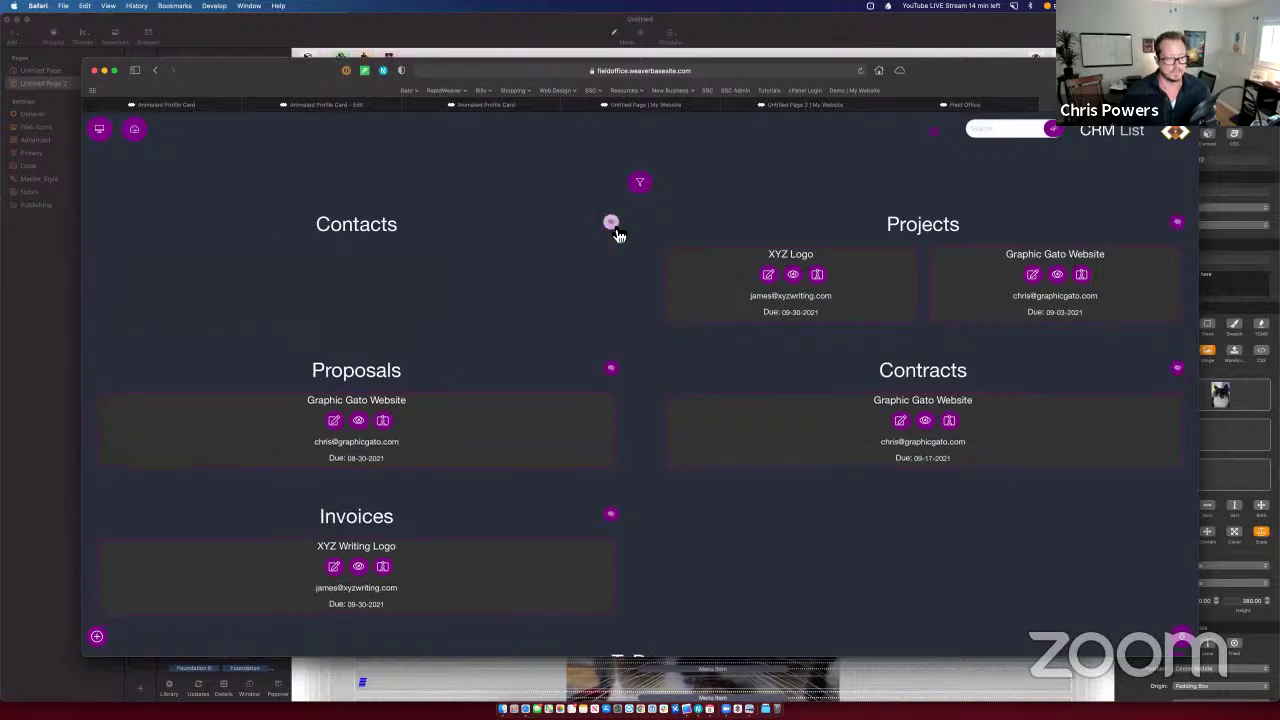
{"action": "left_click", "coordinate": [613, 389]}
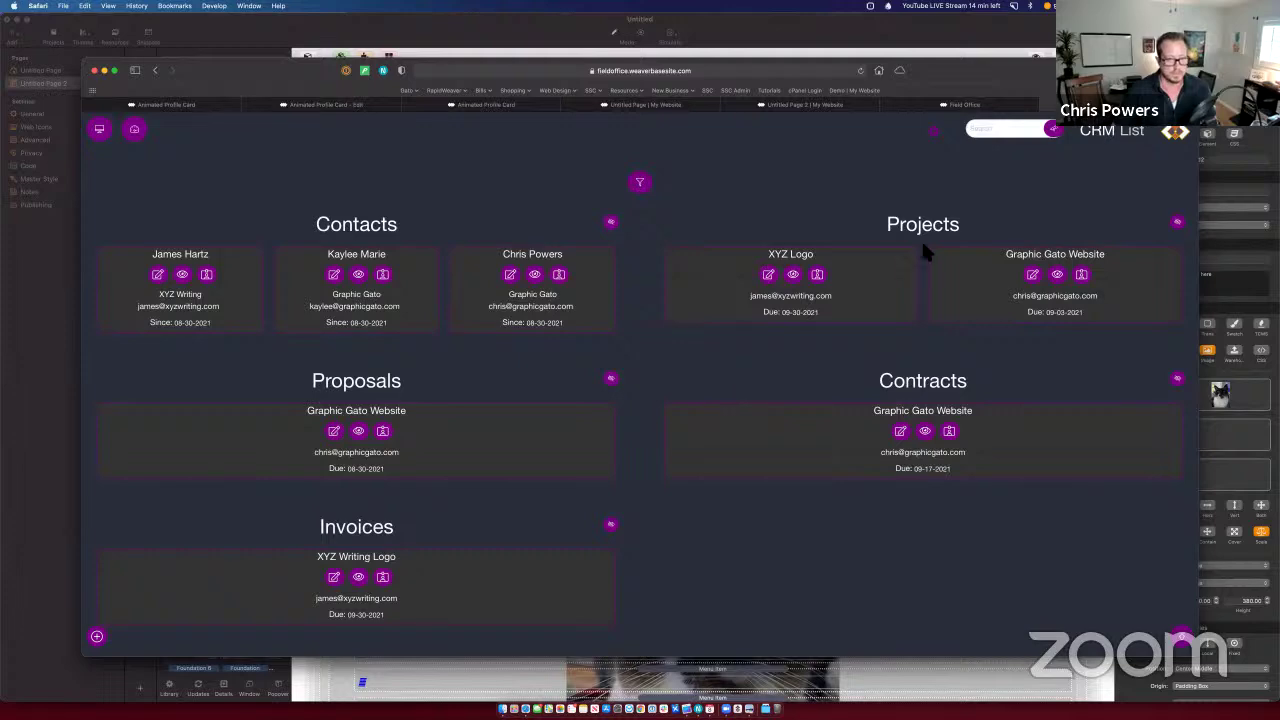
{"action": "left_click", "coordinate": [640, 183]}
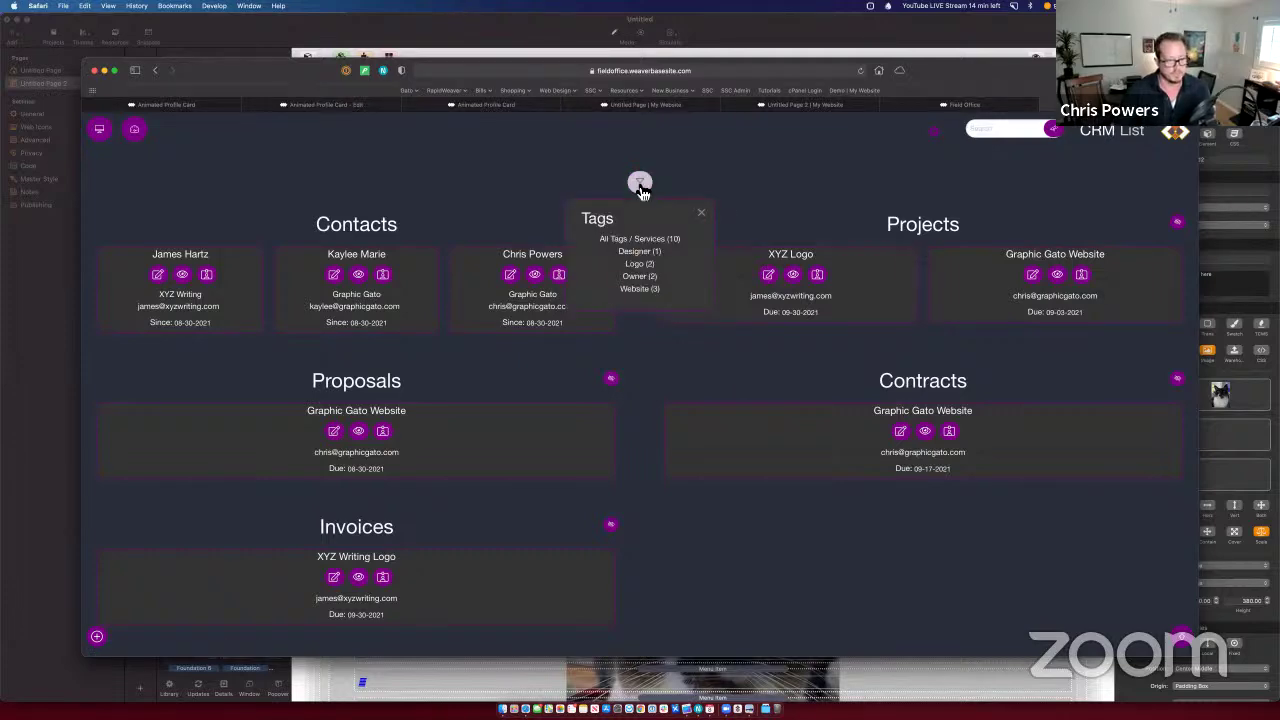
{"action": "left_click", "coordinate": [497, 183]}
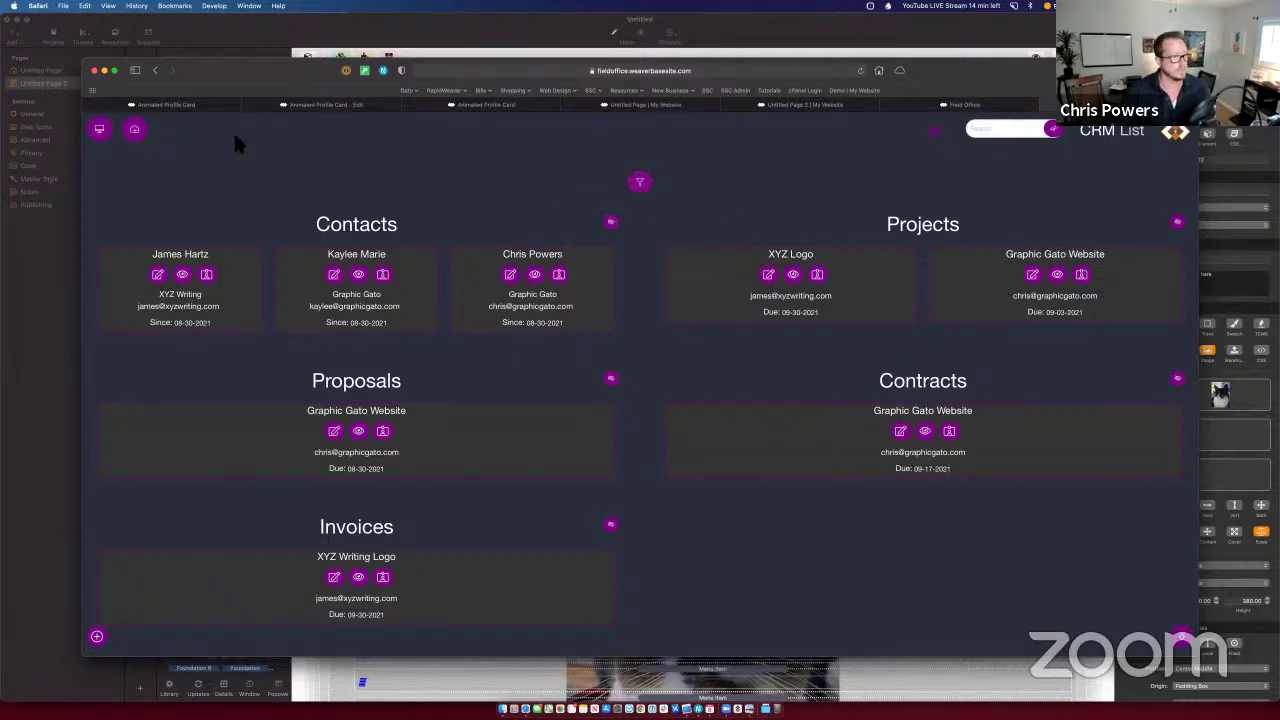
Step: Open the Decor settings, try the Default theme on the dashboard, and switch back to the User theme
{"action": "left_click", "coordinate": [134, 129]}
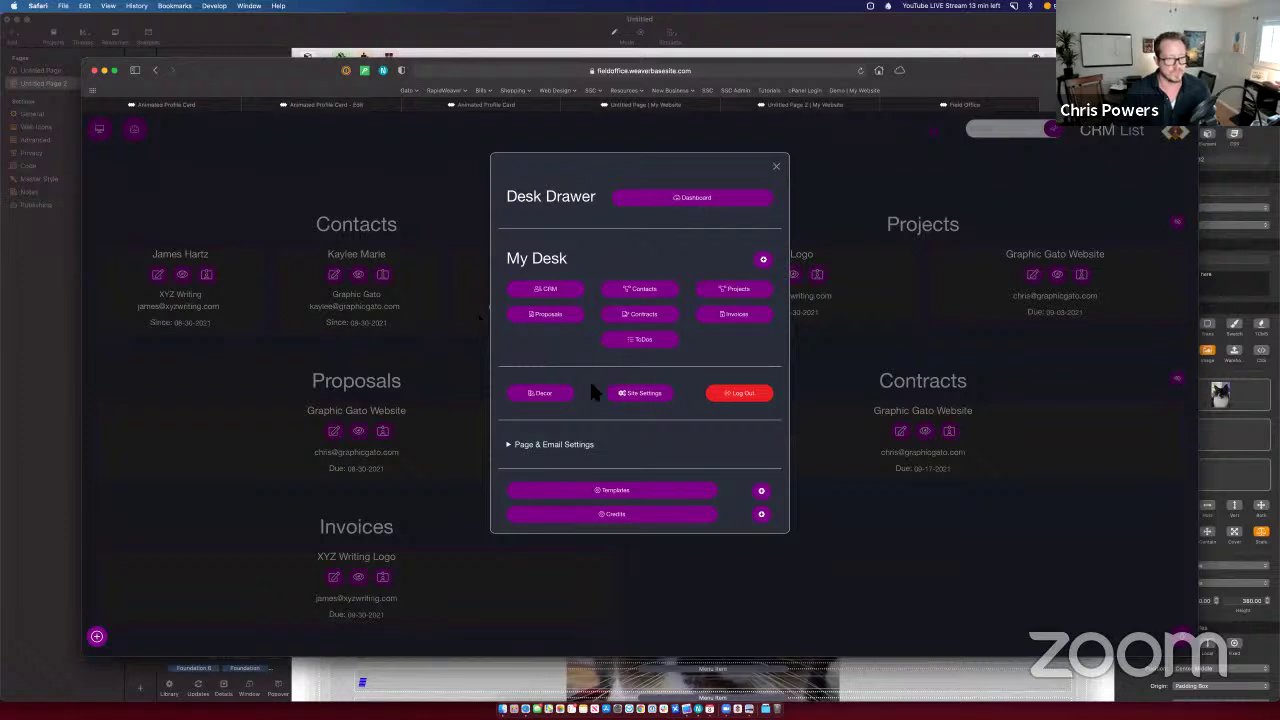
{"action": "left_click", "coordinate": [543, 394]}
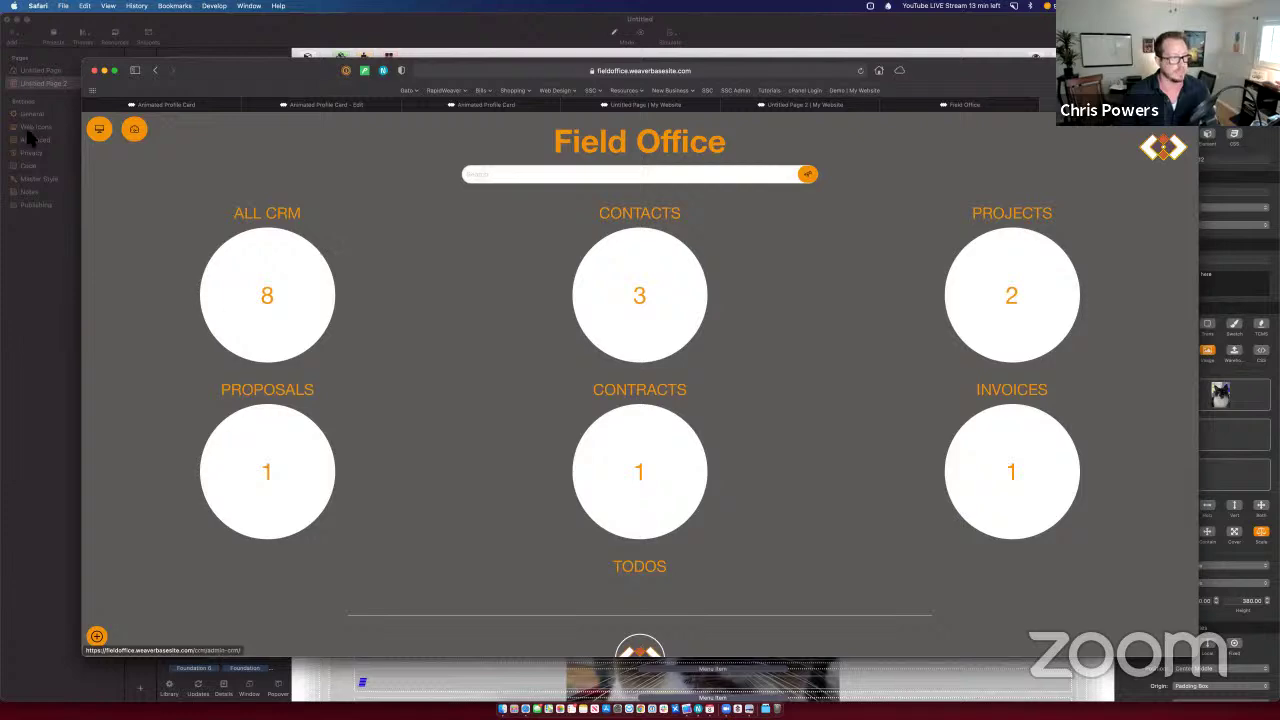
{"action": "left_click", "coordinate": [100, 135]}
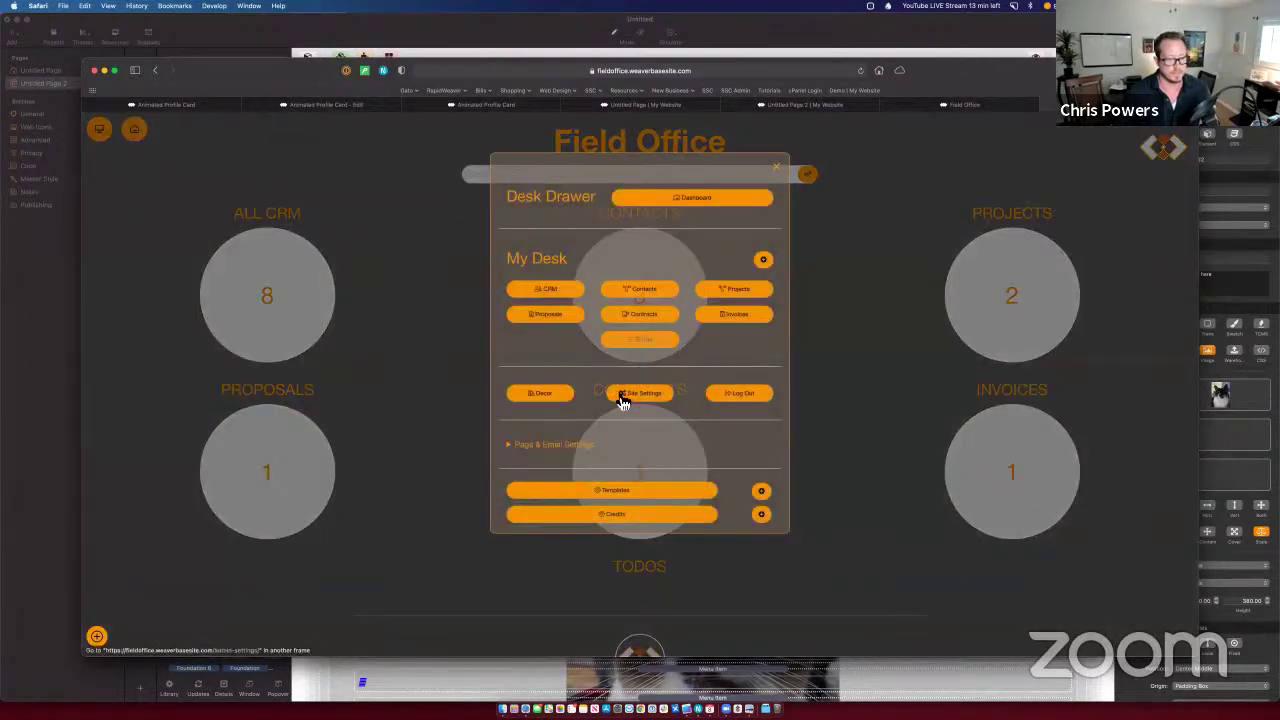
{"action": "left_click", "coordinate": [559, 398]}
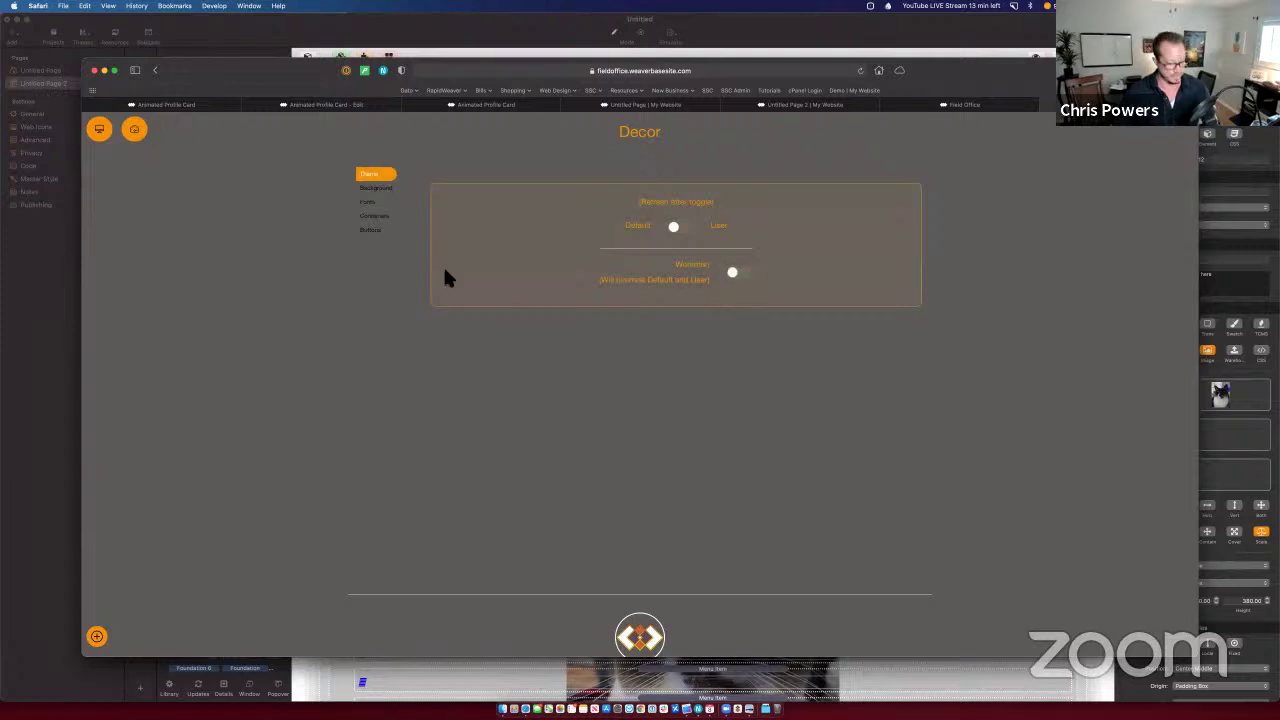
{"action": "key", "text": "super+bracketleft"}
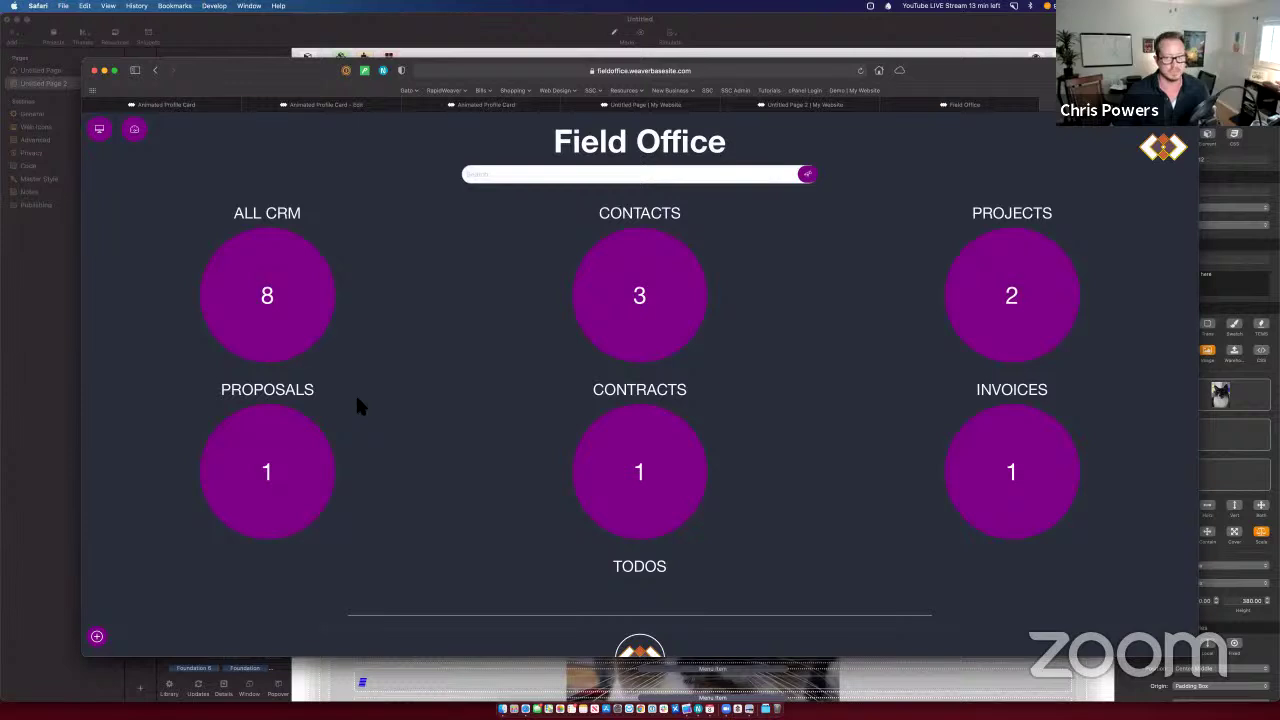
Step: Show the All CRM list and view the second contact's page, from its details to the associated records
{"action": "left_click", "coordinate": [265, 222]}
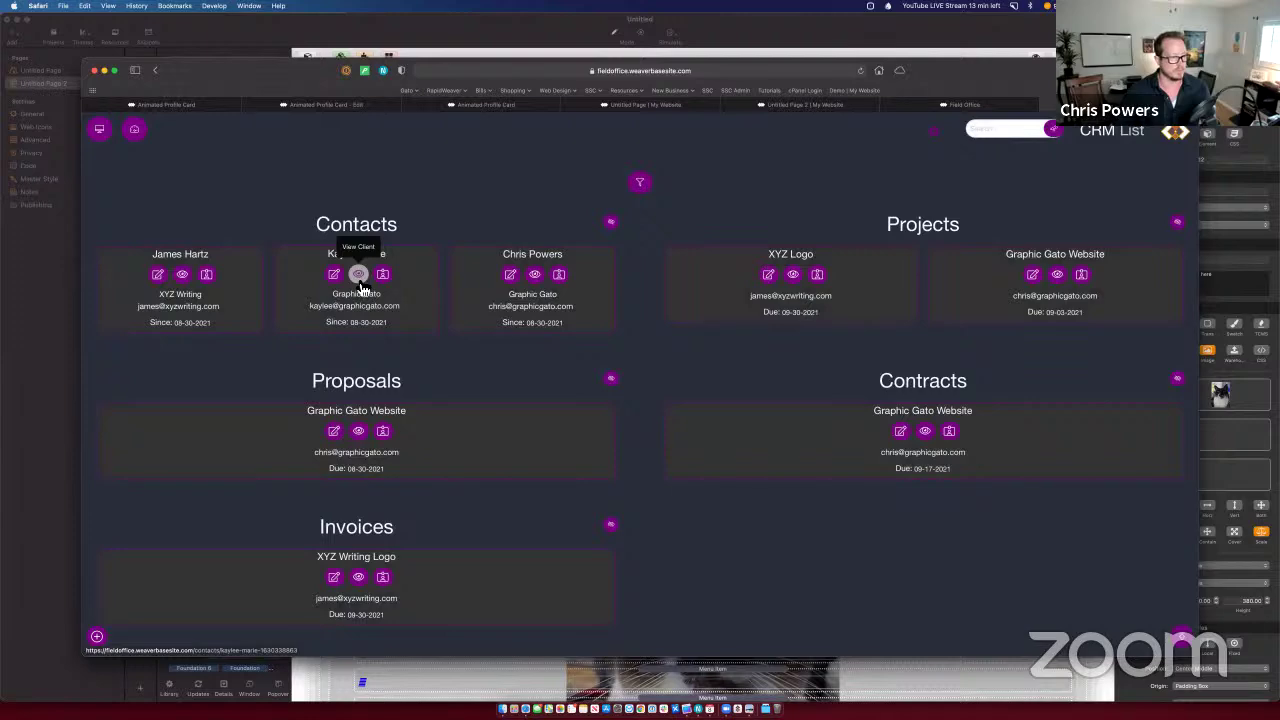
{"action": "left_click", "coordinate": [358, 274]}
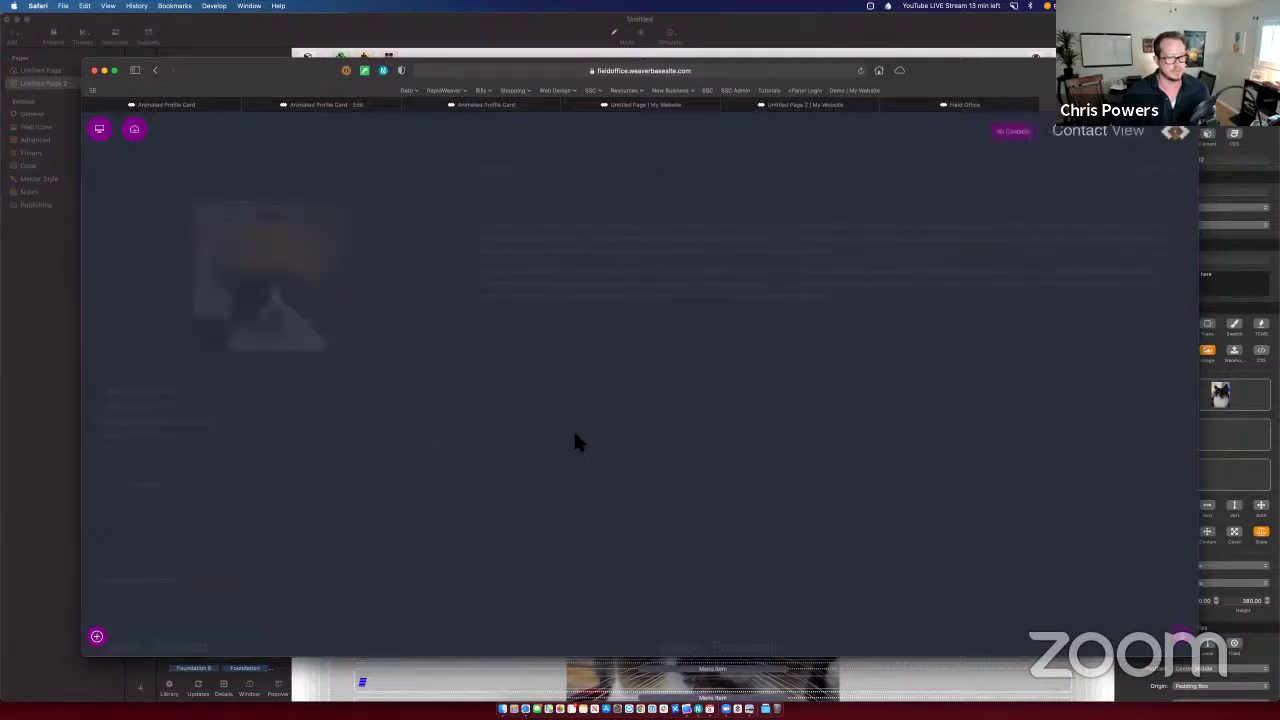
{"action": "scroll", "coordinate": [579, 341], "scroll_direction": "down", "scroll_amount": 3}
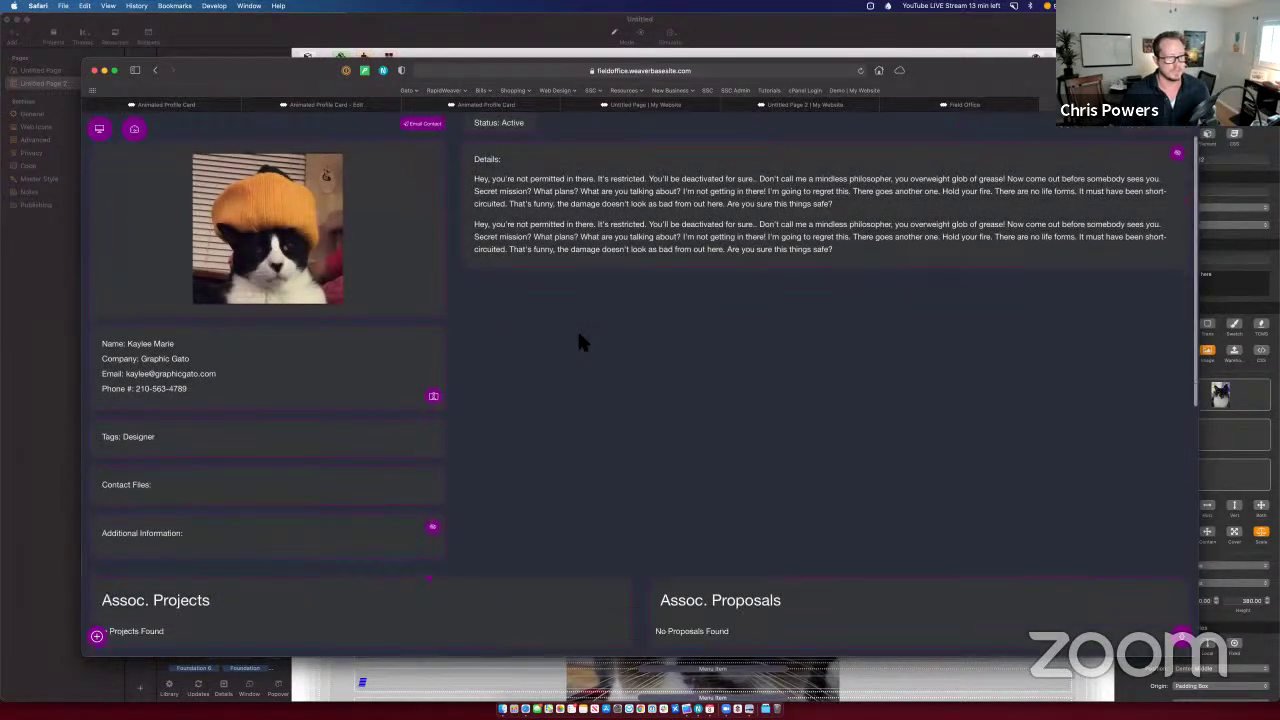
{"action": "scroll", "coordinate": [600, 260], "scroll_direction": "up", "scroll_amount": 3}
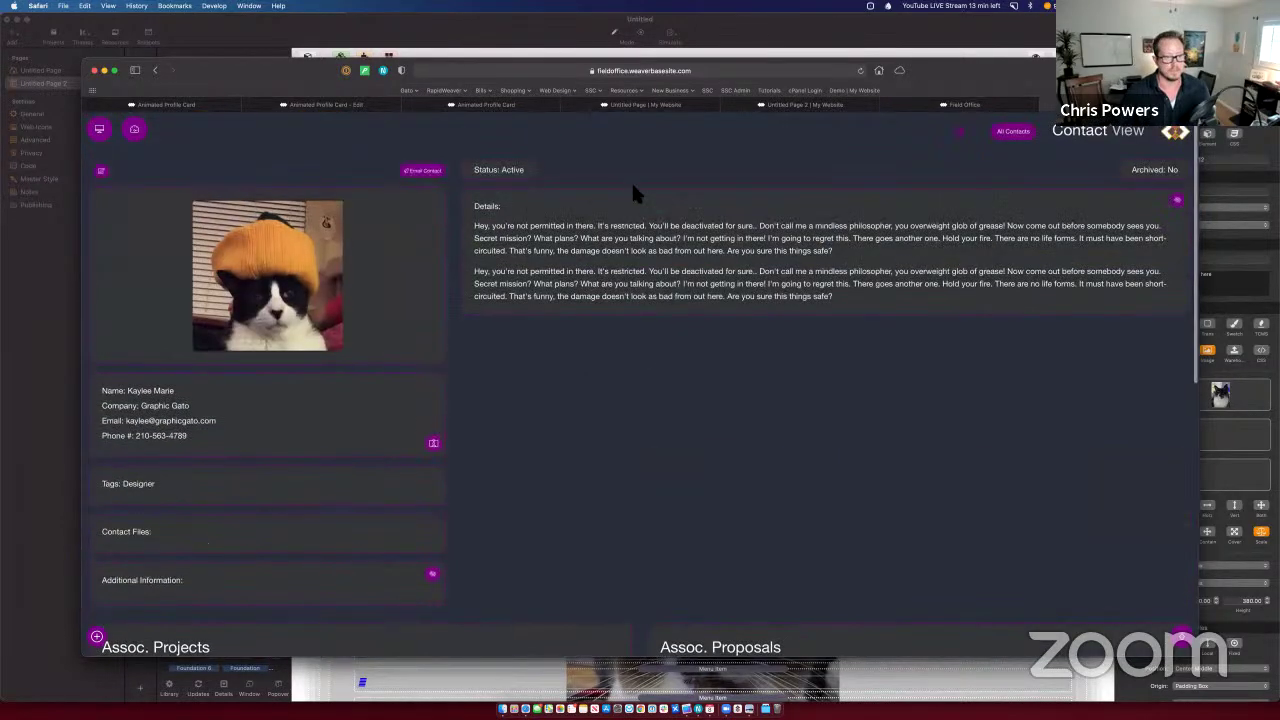
{"action": "left_click", "coordinate": [1178, 201]}
{"action": "scroll", "coordinate": [797, 426], "scroll_direction": "down", "scroll_amount": 5}
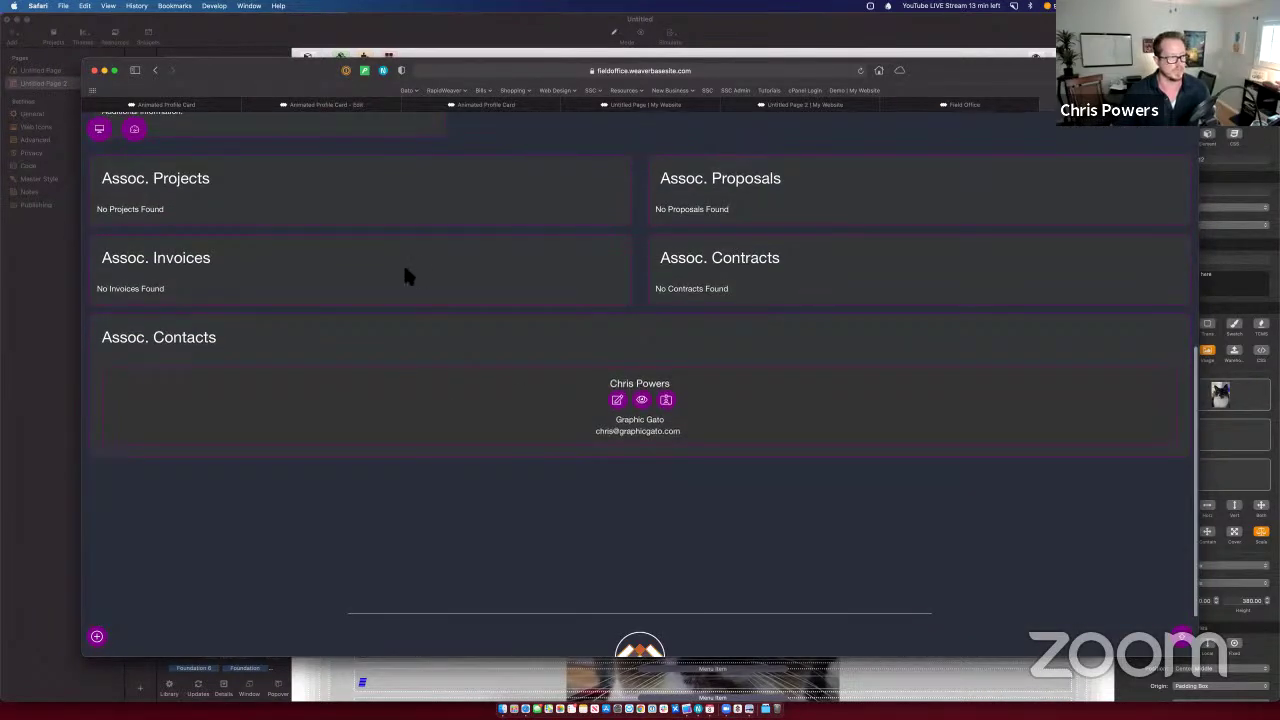
{"action": "scroll", "coordinate": [418, 318], "scroll_direction": "up", "scroll_amount": 4}
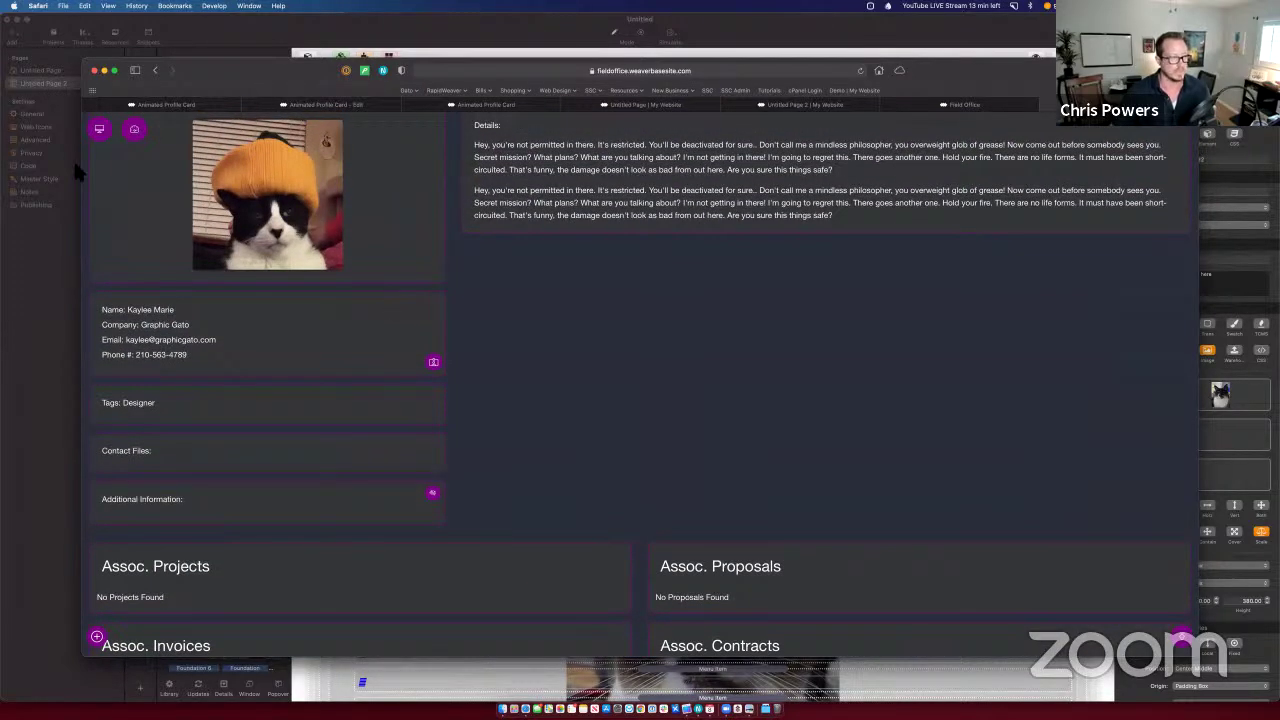
Step: Start a new CRM entry from the Desk Drawer and set its CRM Type to Project
{"action": "left_click", "coordinate": [99, 128]}
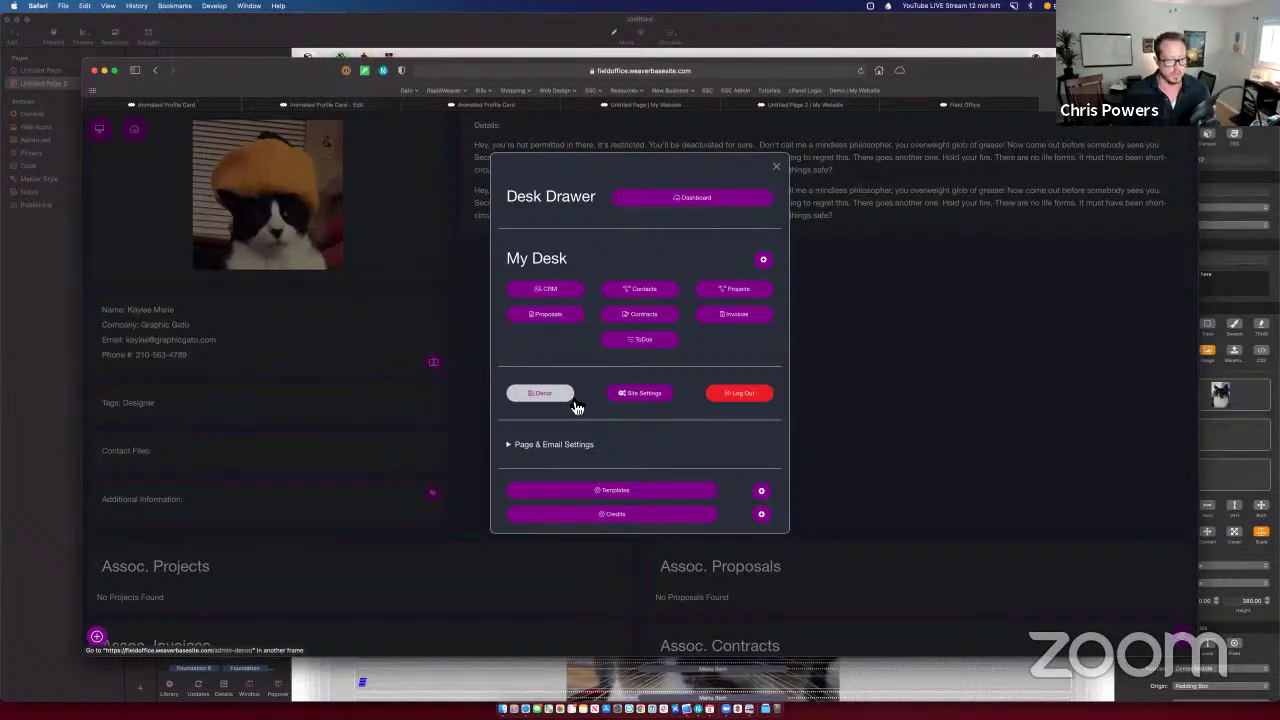
{"action": "left_click", "coordinate": [763, 259]}
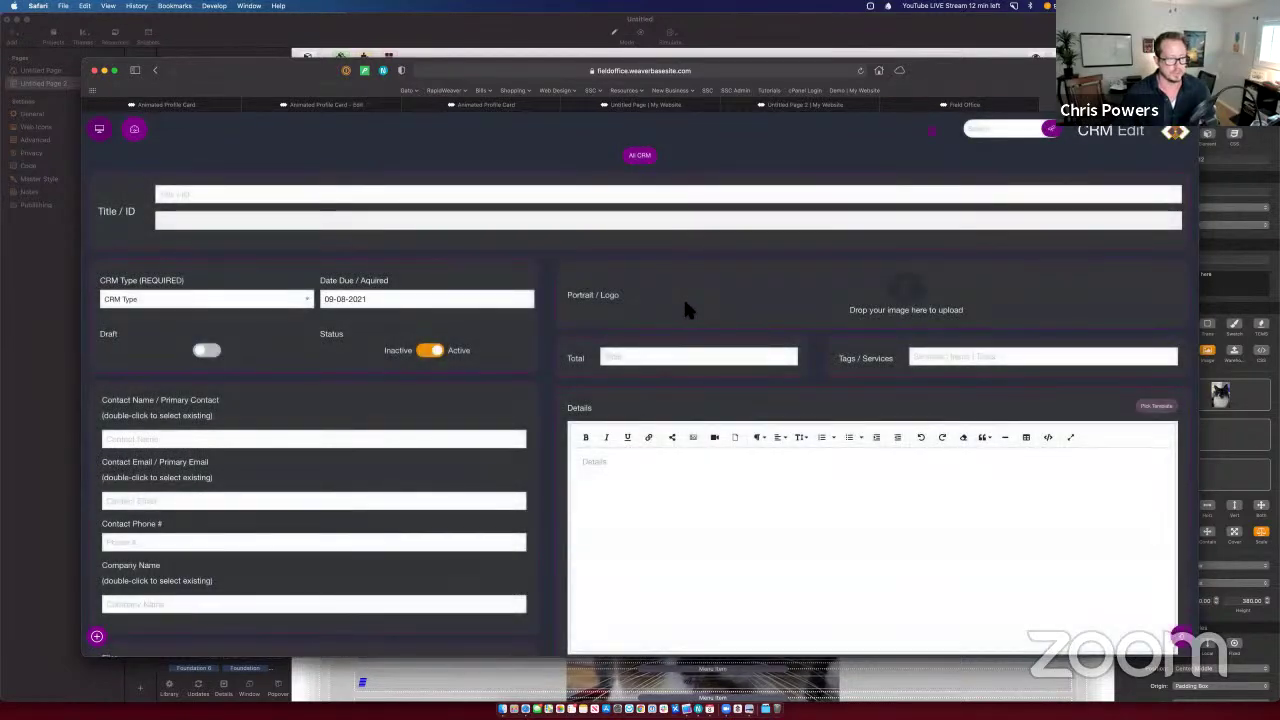
{"action": "left_click", "coordinate": [203, 194]}
{"action": "left_click", "coordinate": [150, 305]}
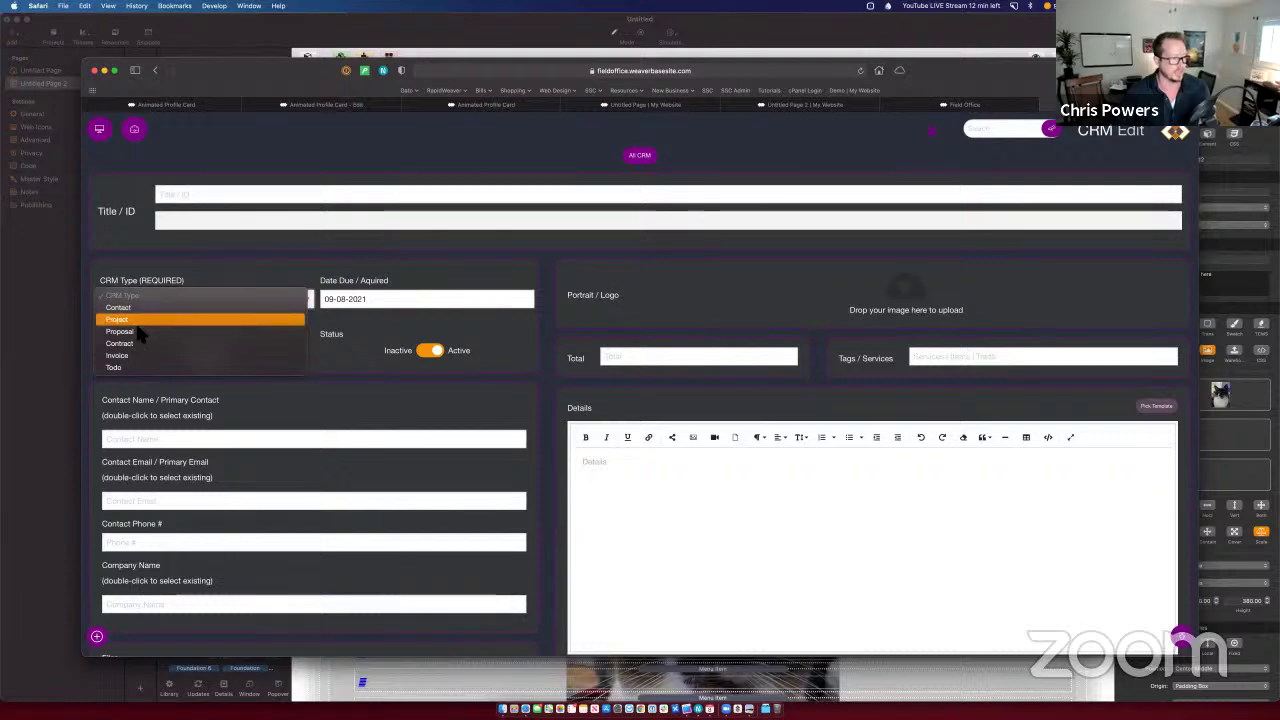
{"action": "left_click", "coordinate": [367, 364]}
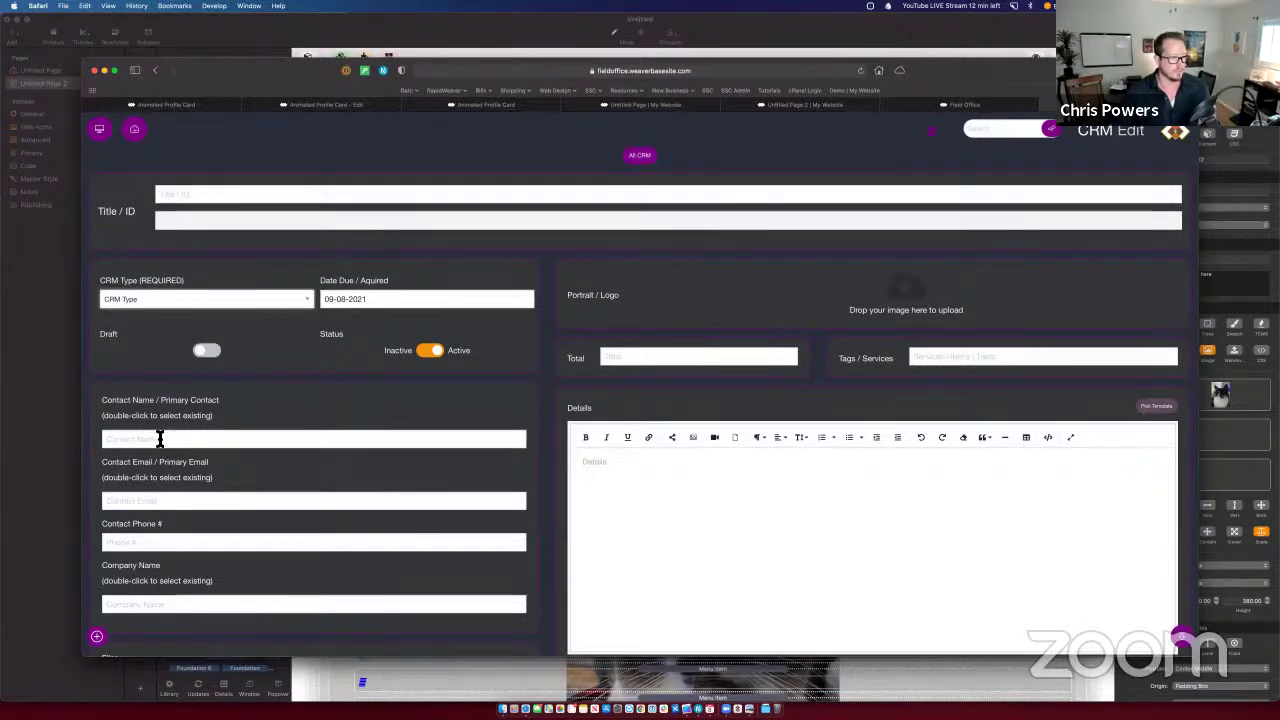
{"action": "left_click", "coordinate": [167, 310]}
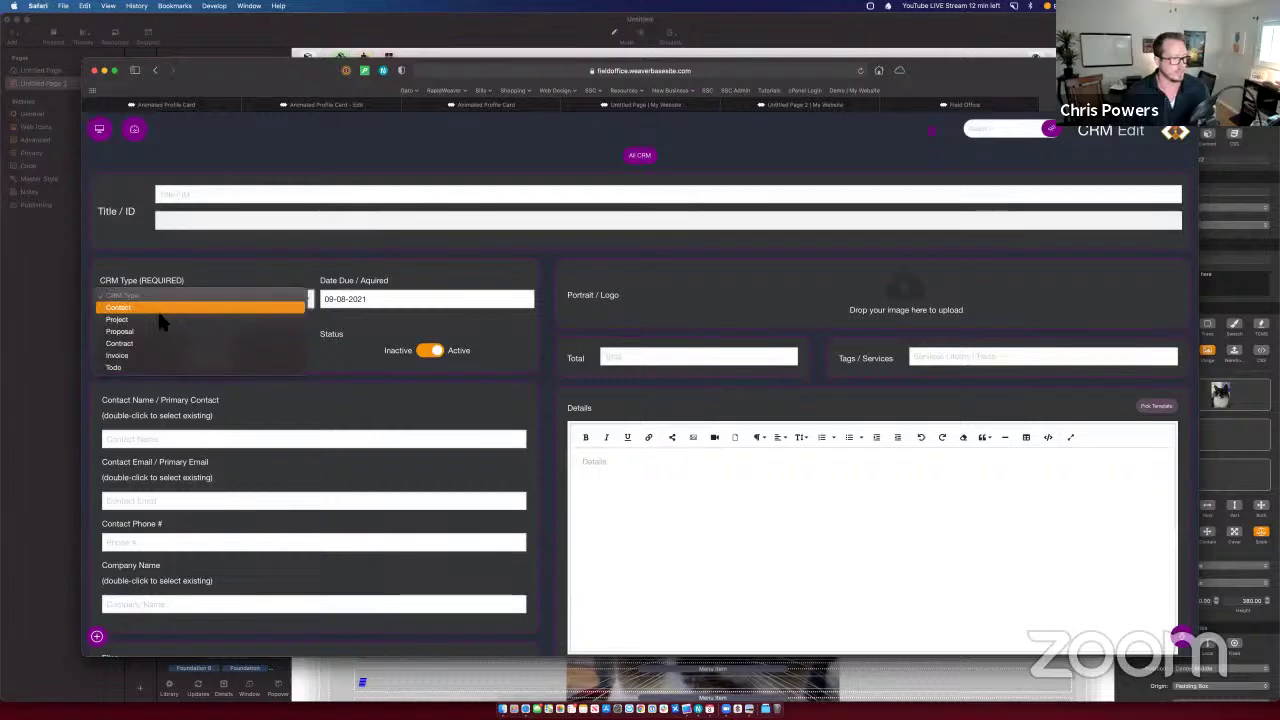
{"action": "left_click", "coordinate": [161, 318]}
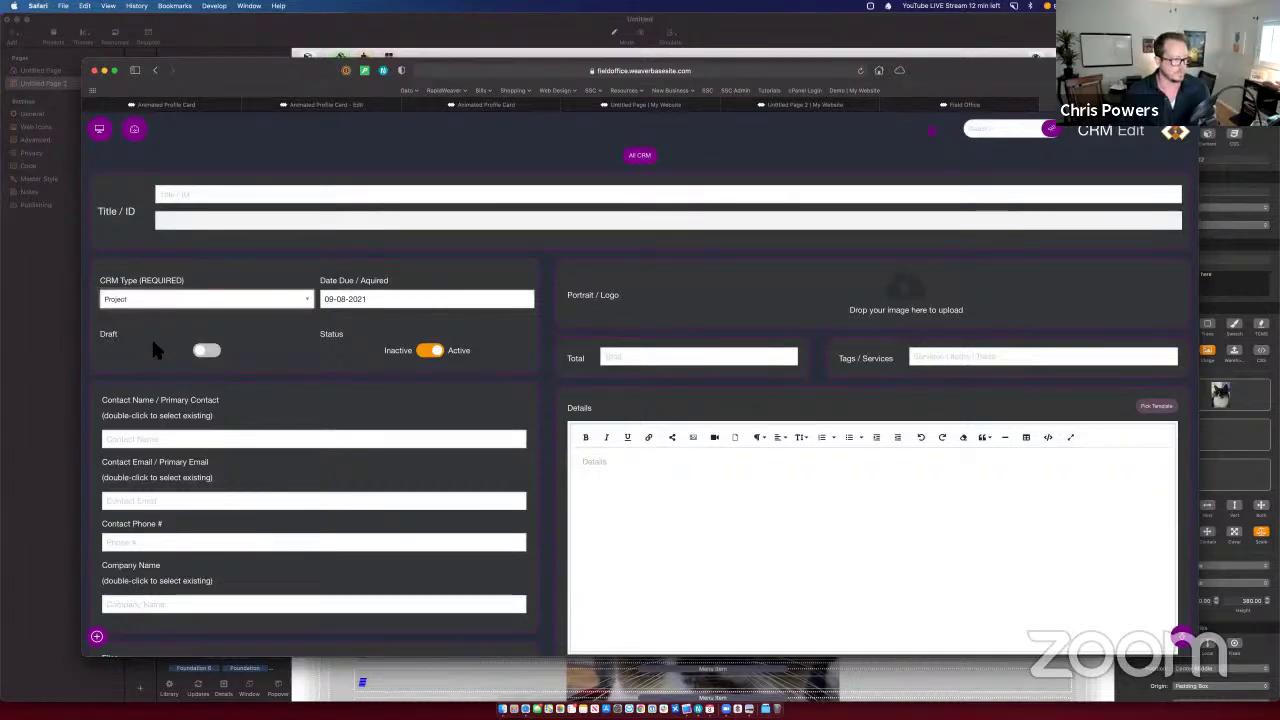
Step: Fill in the primary contact's name and e-mail from existing entries, and choose Graphic Gato as the company name
{"action": "double_click", "coordinate": [170, 440]}
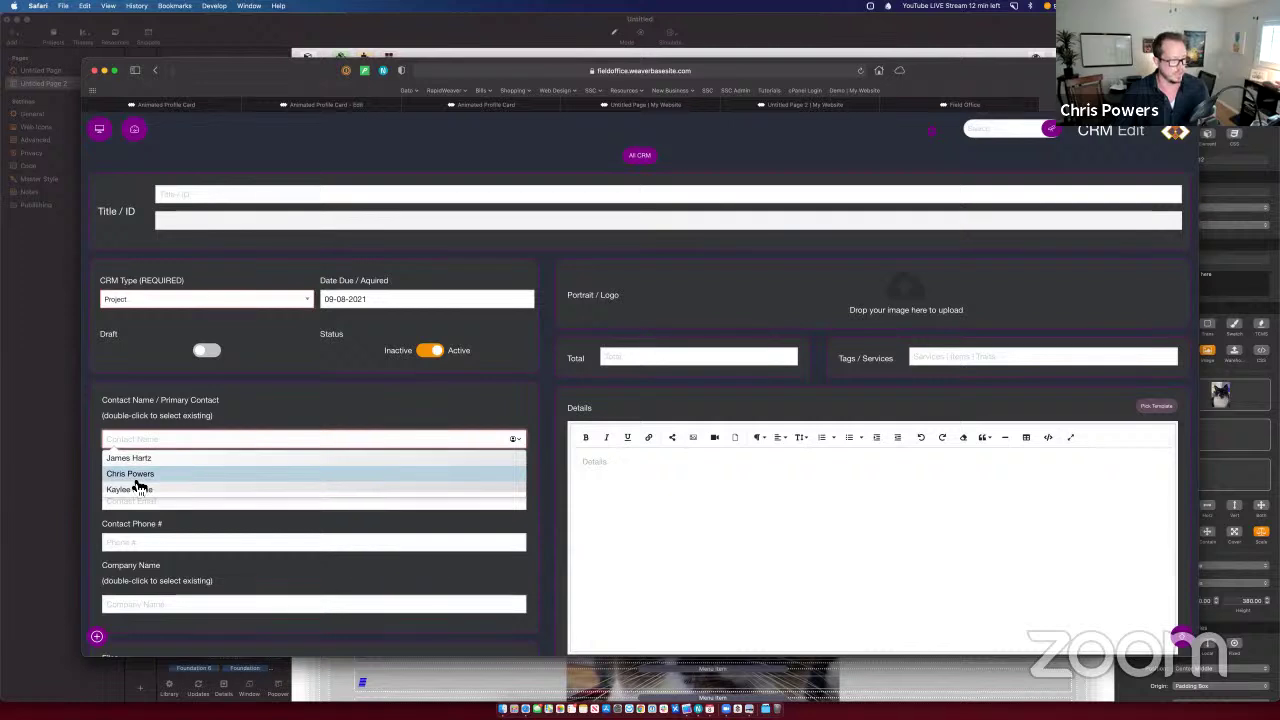
{"action": "left_click", "coordinate": [148, 481]}
{"action": "double_click", "coordinate": [135, 503]}
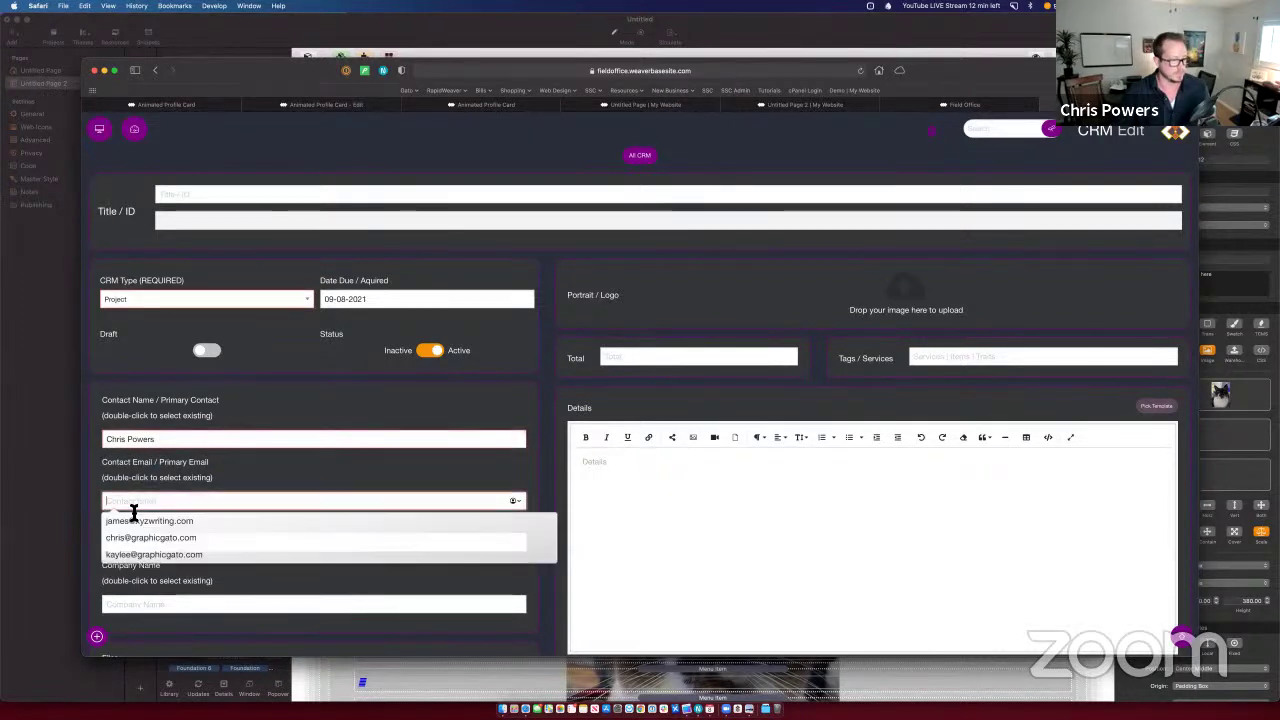
{"action": "left_click", "coordinate": [135, 536]}
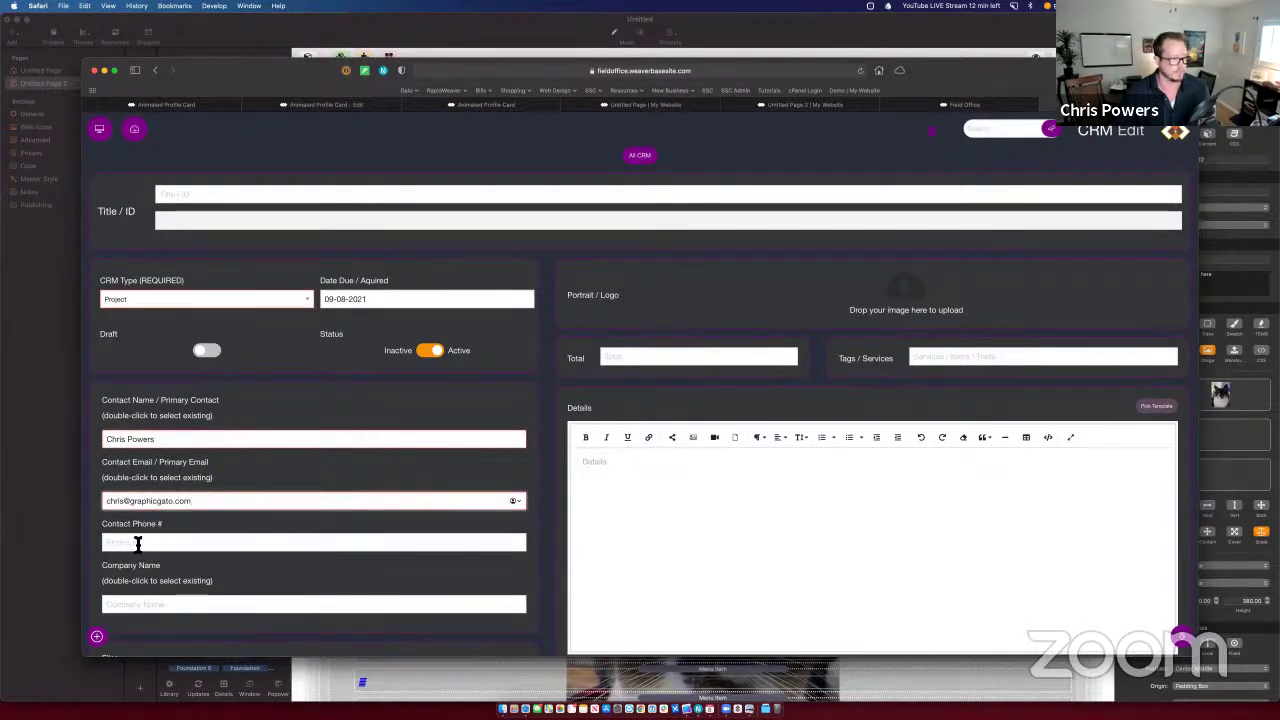
{"action": "scroll", "coordinate": [142, 545], "scroll_direction": "down", "scroll_amount": 1}
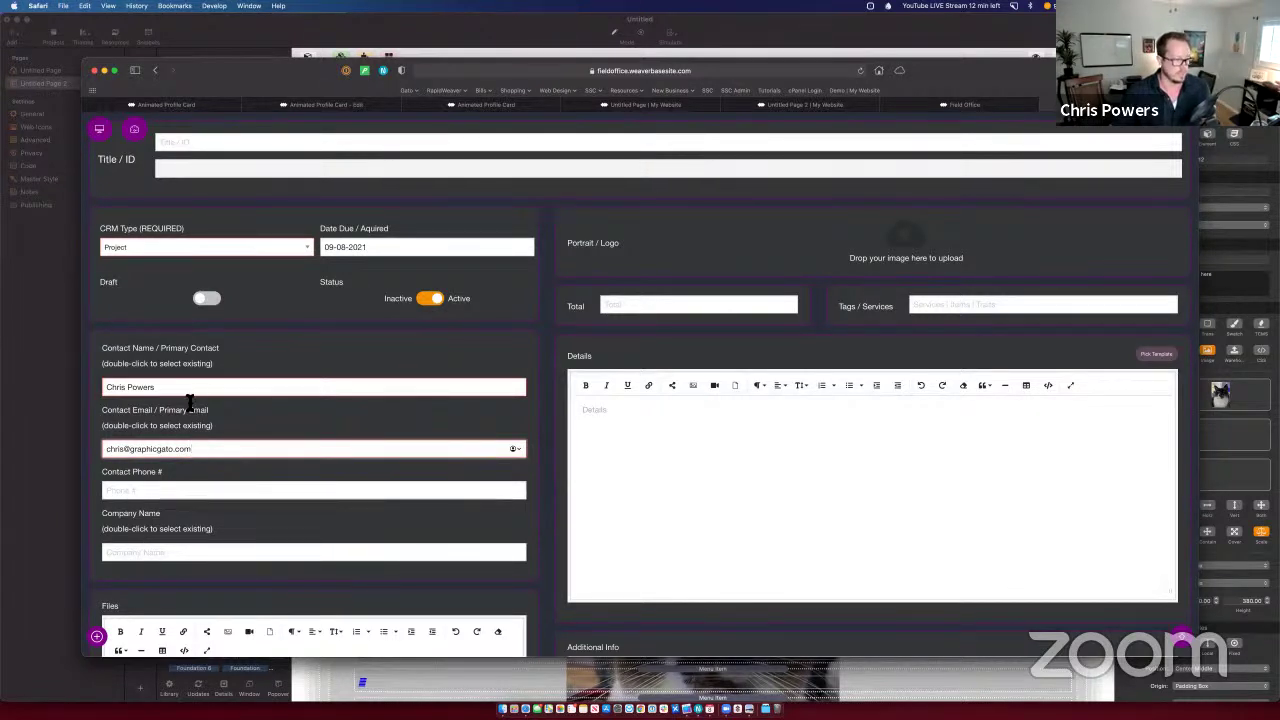
{"action": "double_click", "coordinate": [196, 552]}
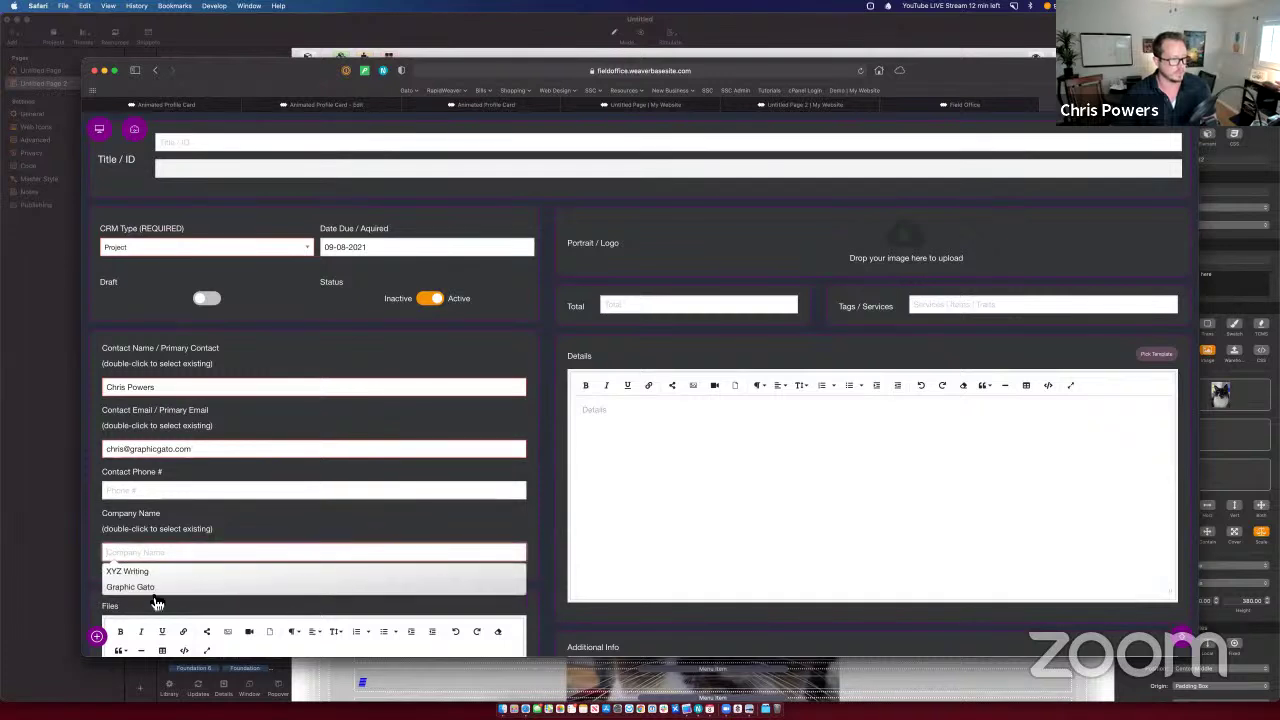
{"action": "left_click", "coordinate": [153, 588]}
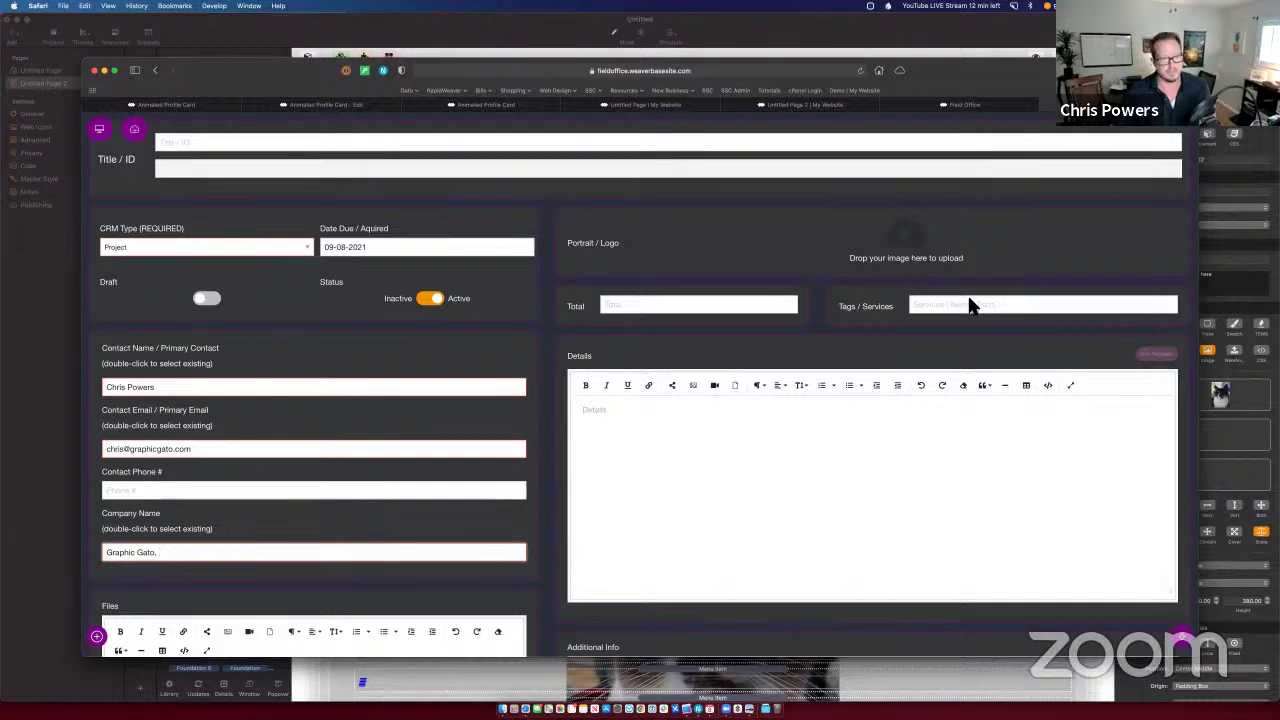
Step: Go to the Templates list from the Desk Drawer and look through the Standard Proposal template
{"action": "left_click", "coordinate": [99, 128]}
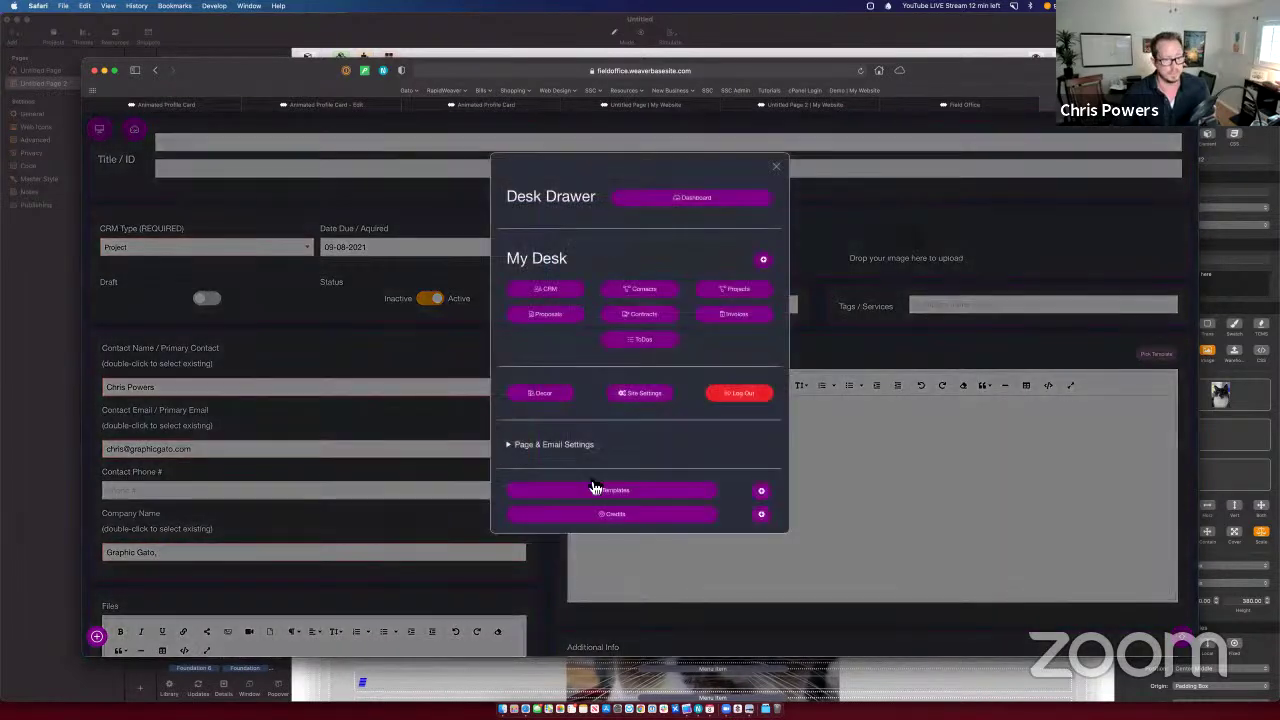
{"action": "left_click", "coordinate": [643, 492]}
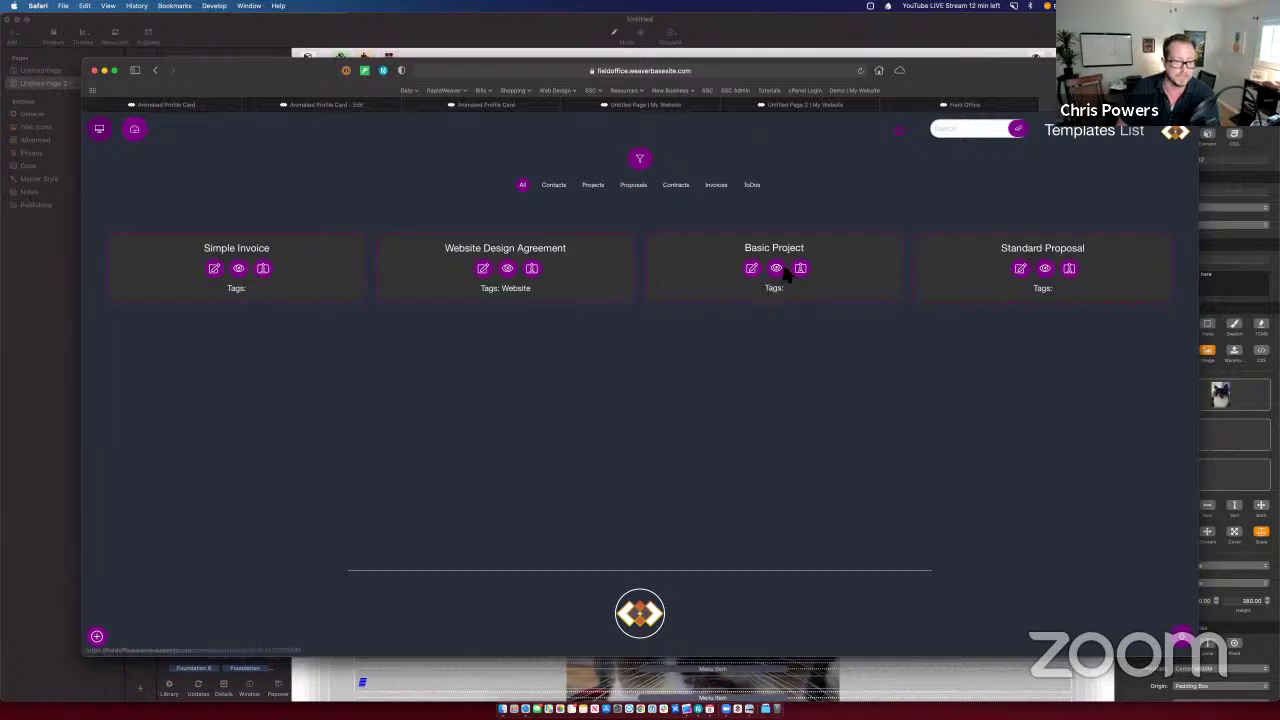
{"action": "left_click", "coordinate": [1044, 268]}
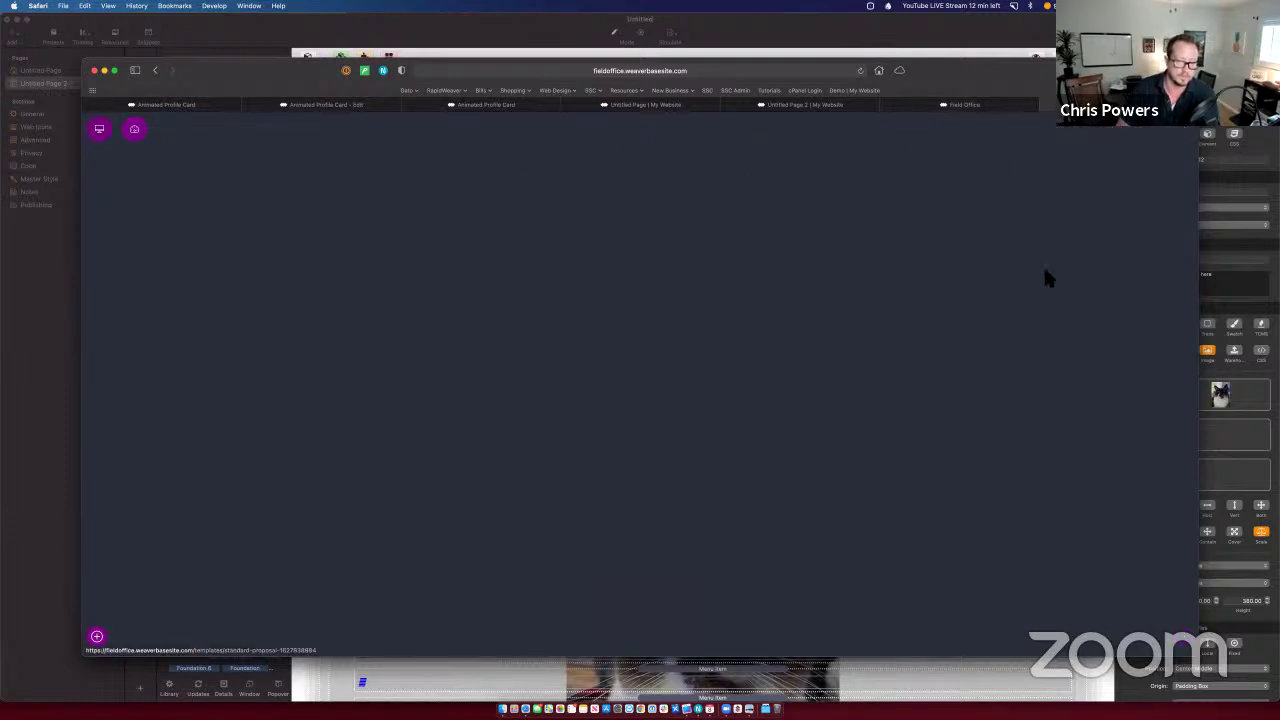
{"action": "scroll", "coordinate": [917, 381], "scroll_direction": "down", "scroll_amount": 15}
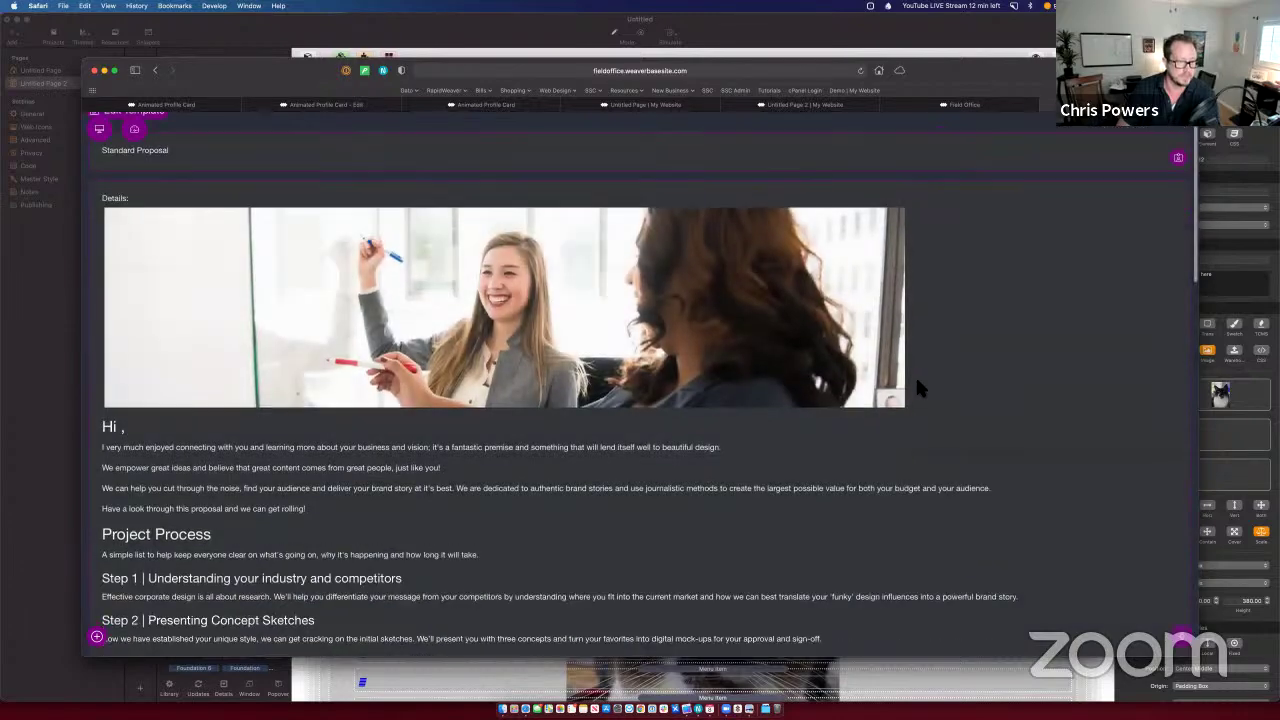
{"action": "scroll", "coordinate": [915, 380], "scroll_direction": "down", "scroll_amount": 3}
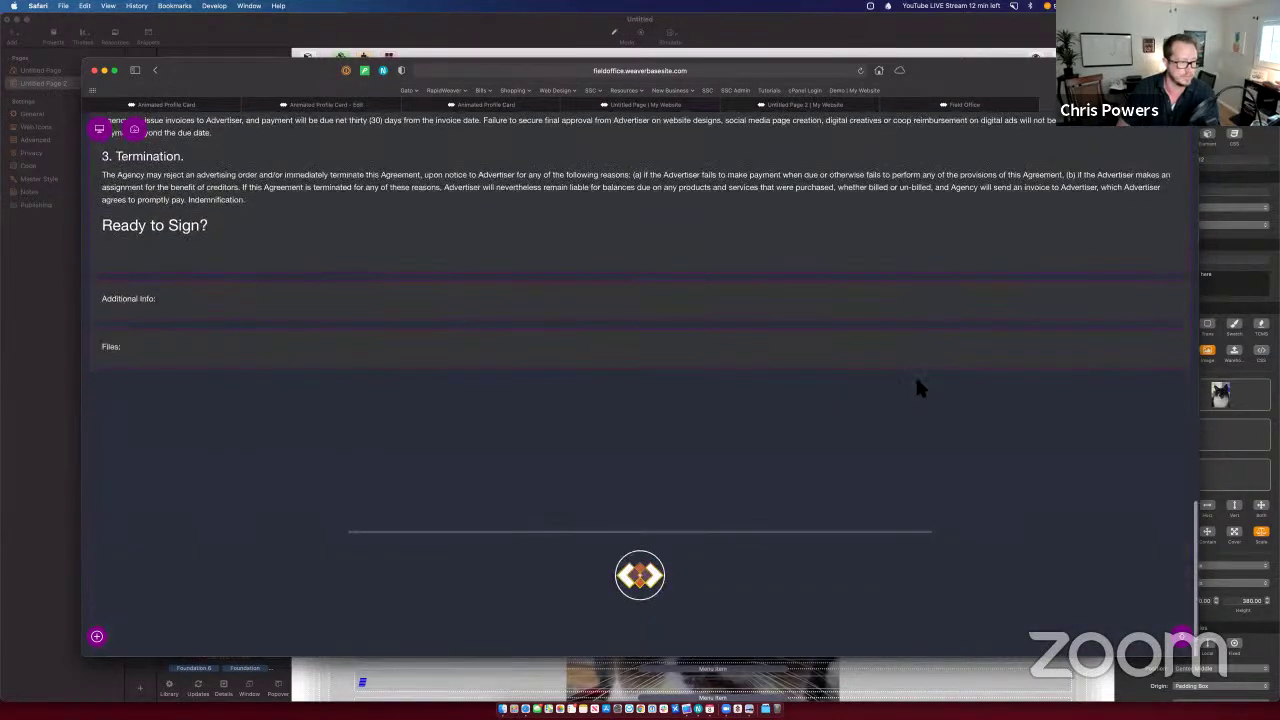
{"action": "scroll", "coordinate": [880, 370], "scroll_direction": "up", "scroll_amount": 15}
{"action": "scroll", "coordinate": [428, 313], "scroll_direction": "up", "scroll_amount": 5}
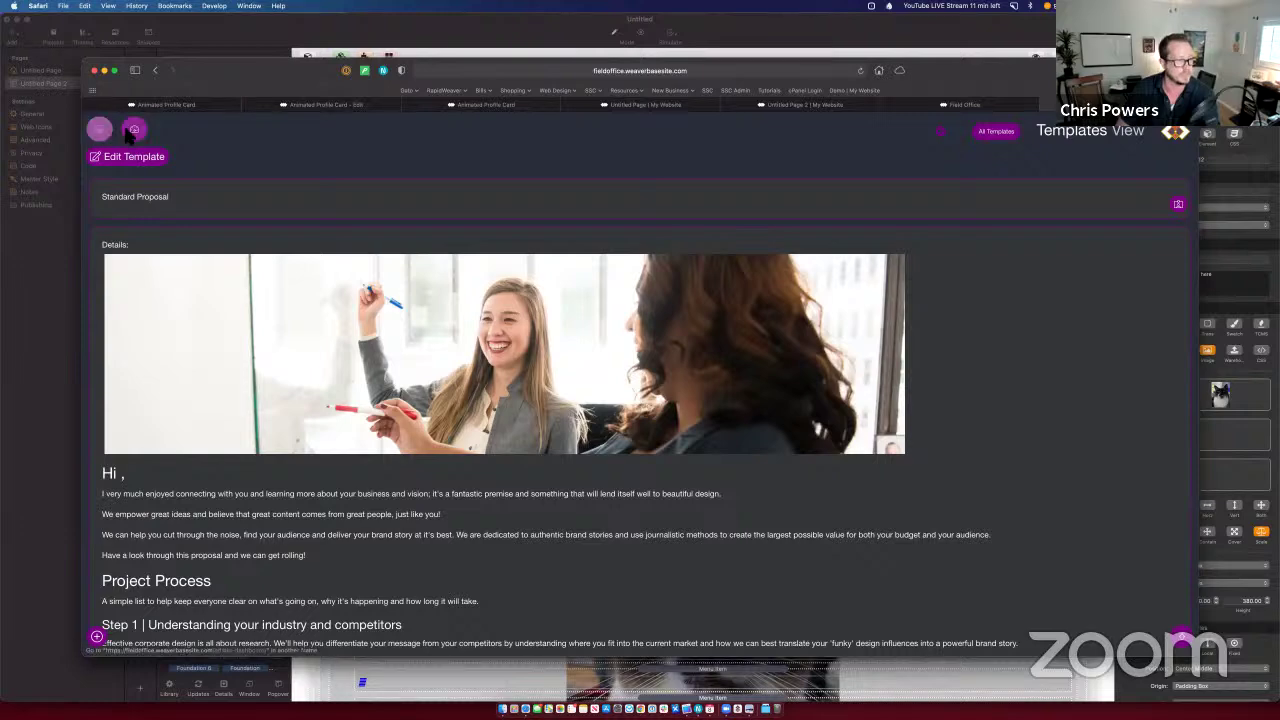
Step: Start another new CRM entry from the Desk Drawer with Project as its CRM Type
{"action": "left_click", "coordinate": [101, 130]}
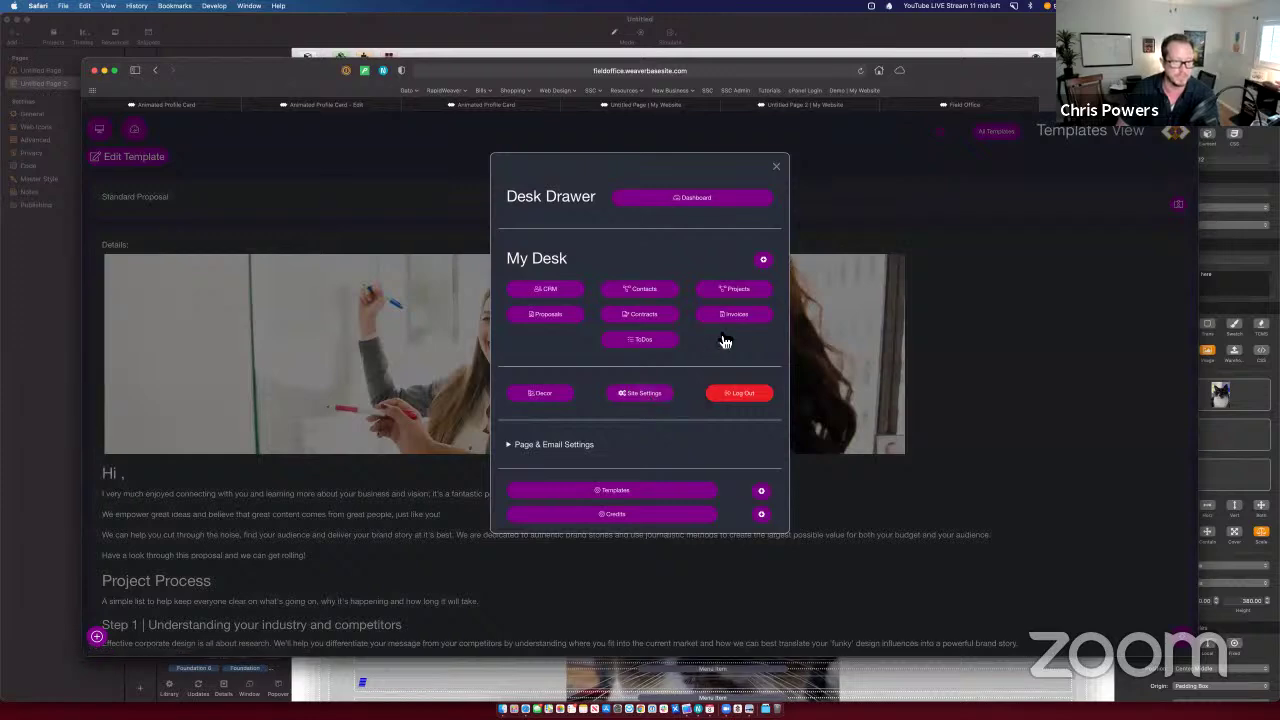
{"action": "left_click", "coordinate": [766, 263]}
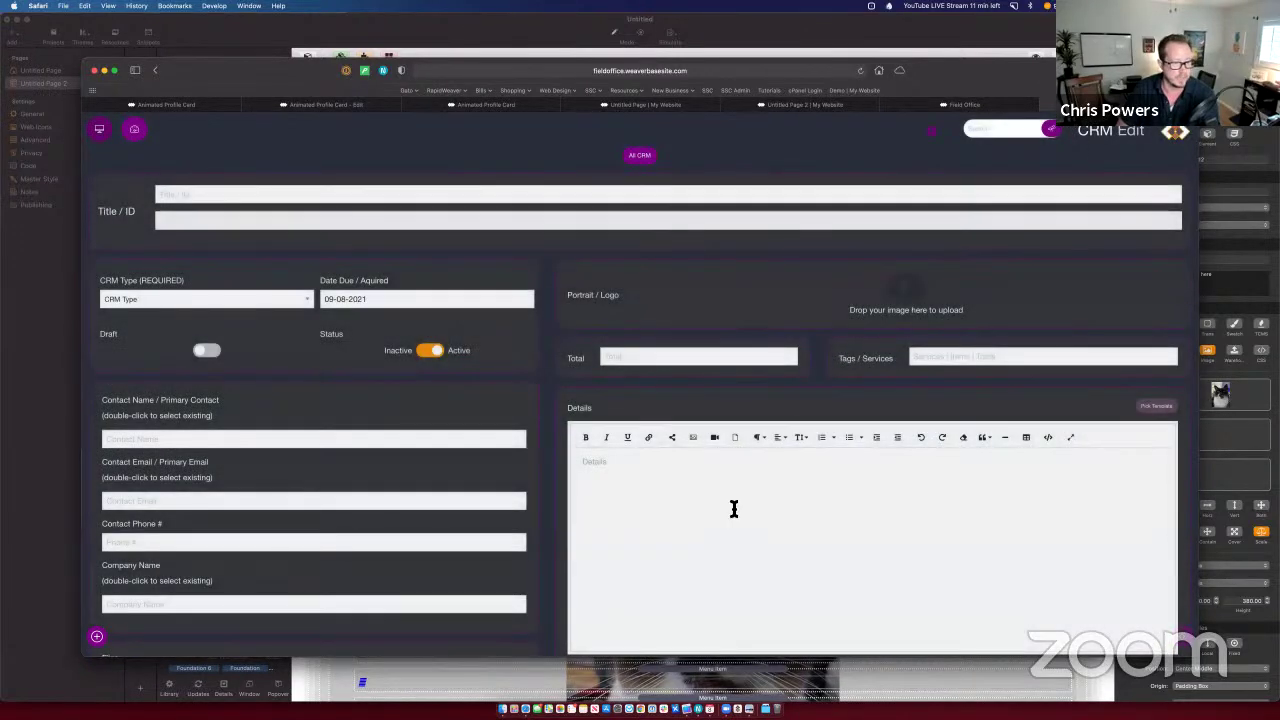
{"action": "scroll", "coordinate": [697, 487], "scroll_direction": "down", "scroll_amount": 3}
{"action": "scroll", "coordinate": [237, 300], "scroll_direction": "up", "scroll_amount": 2}
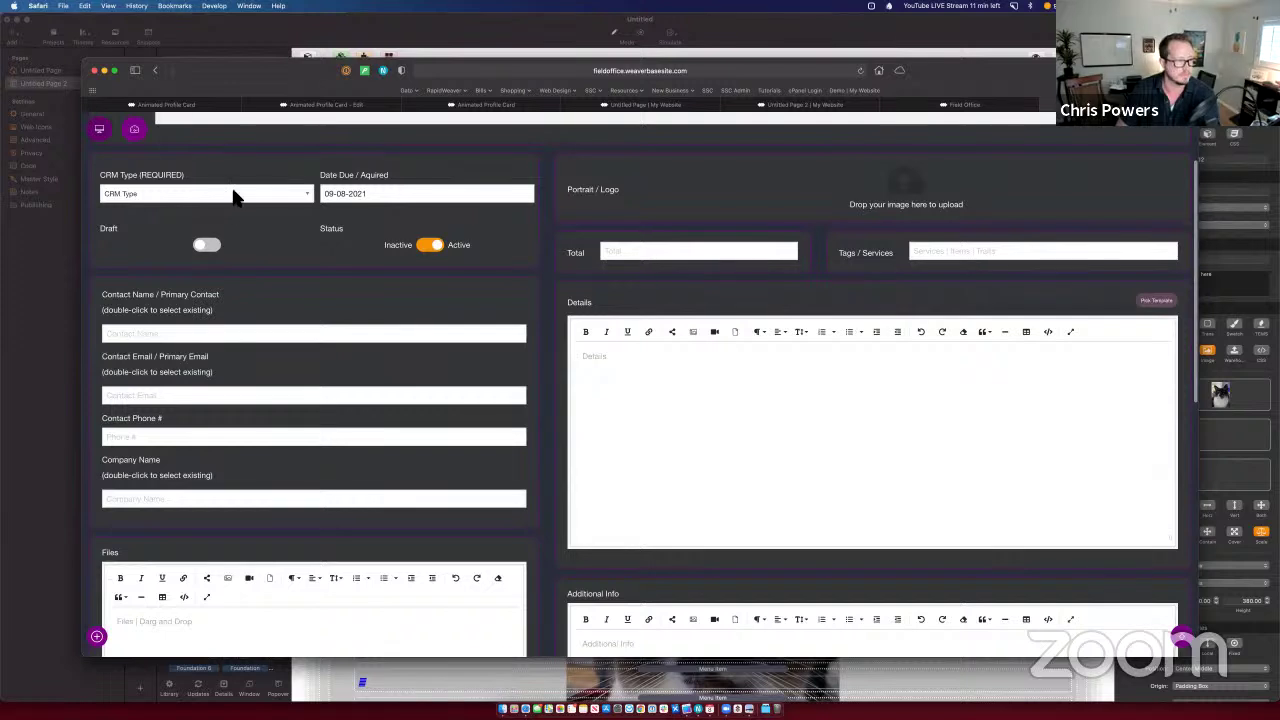
{"action": "left_click", "coordinate": [234, 194]}
{"action": "left_click", "coordinate": [217, 214]}
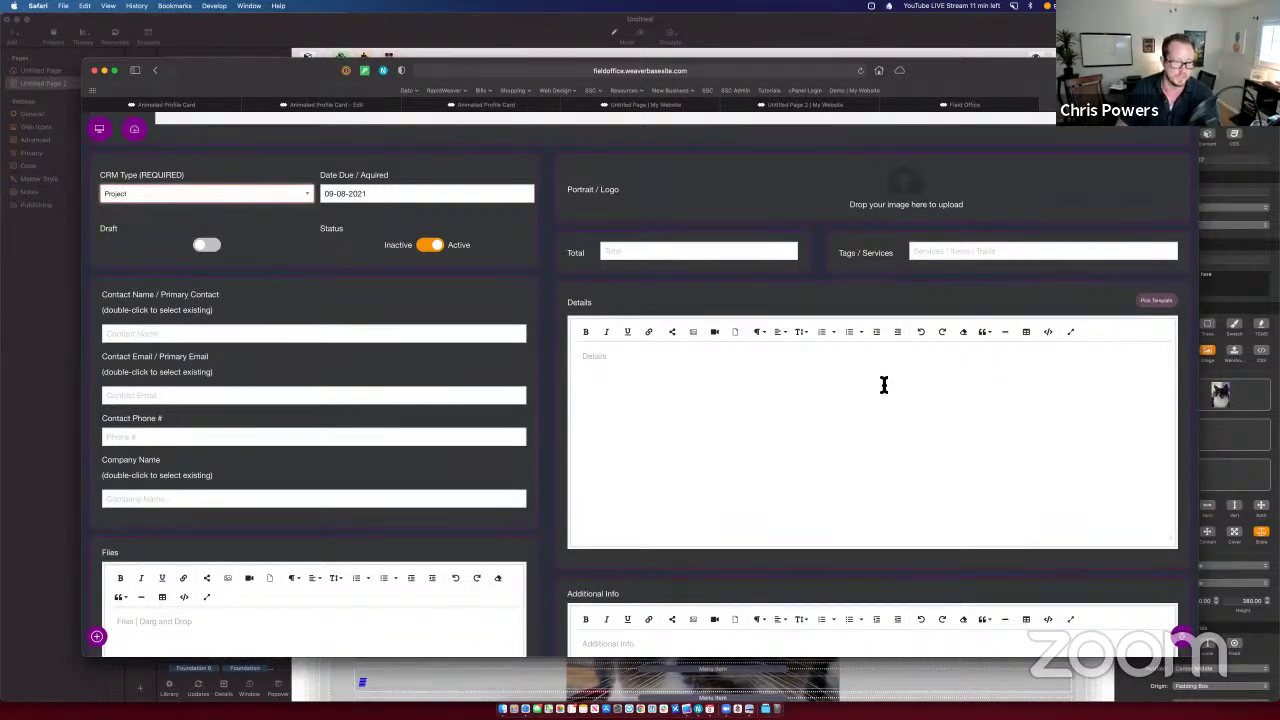
Step: Open the Basic Project template from the Projects category of the Details template picker and copy its complete HTML source
{"action": "left_click", "coordinate": [1160, 305]}
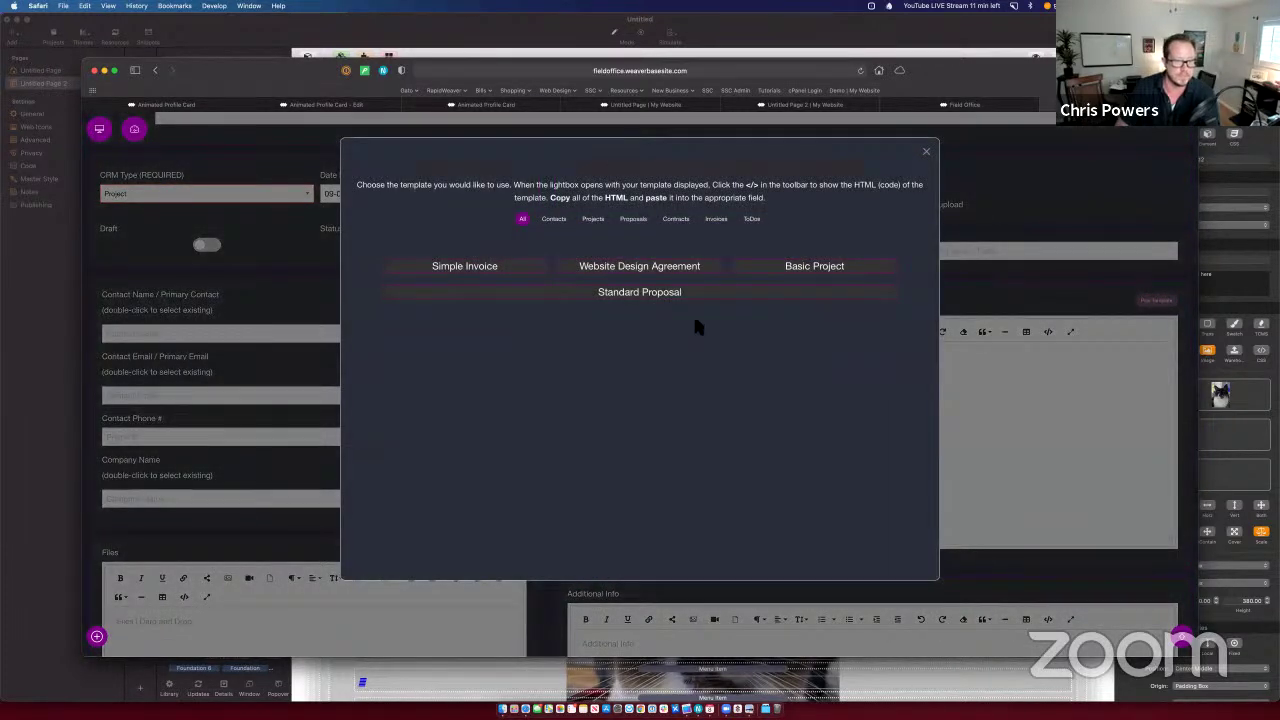
{"action": "left_click", "coordinate": [593, 220]}
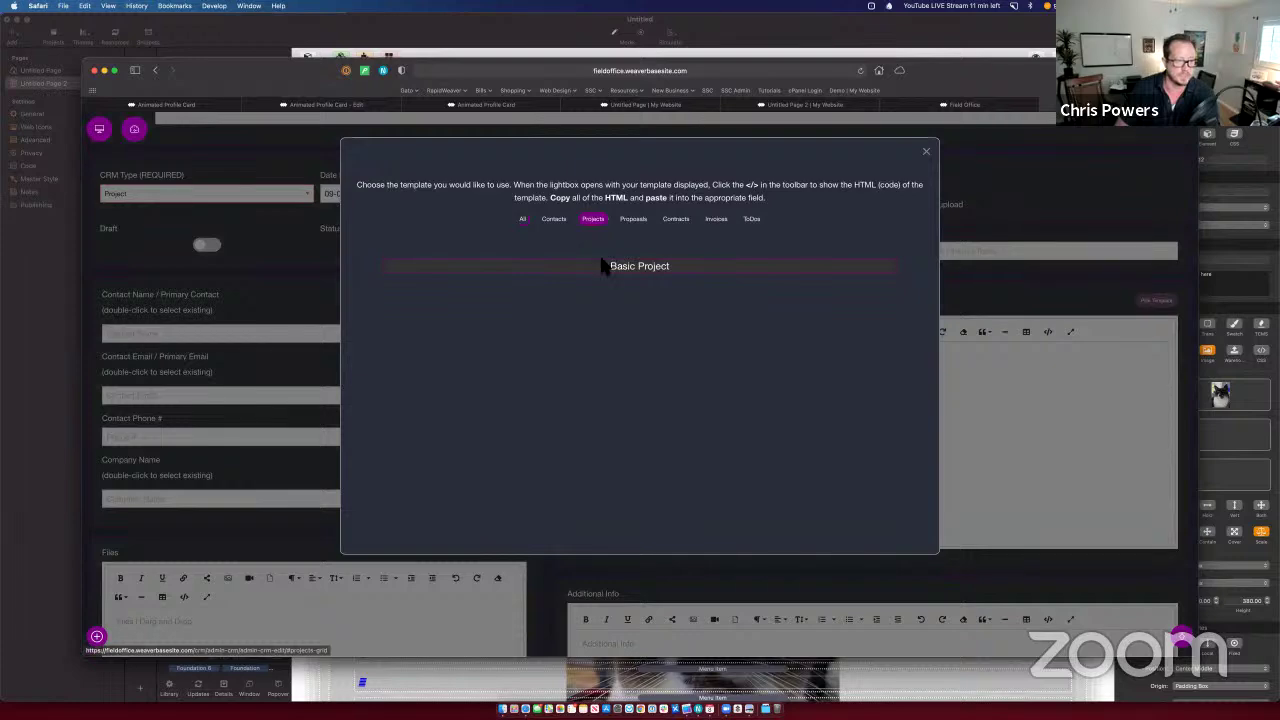
{"action": "left_click", "coordinate": [650, 266]}
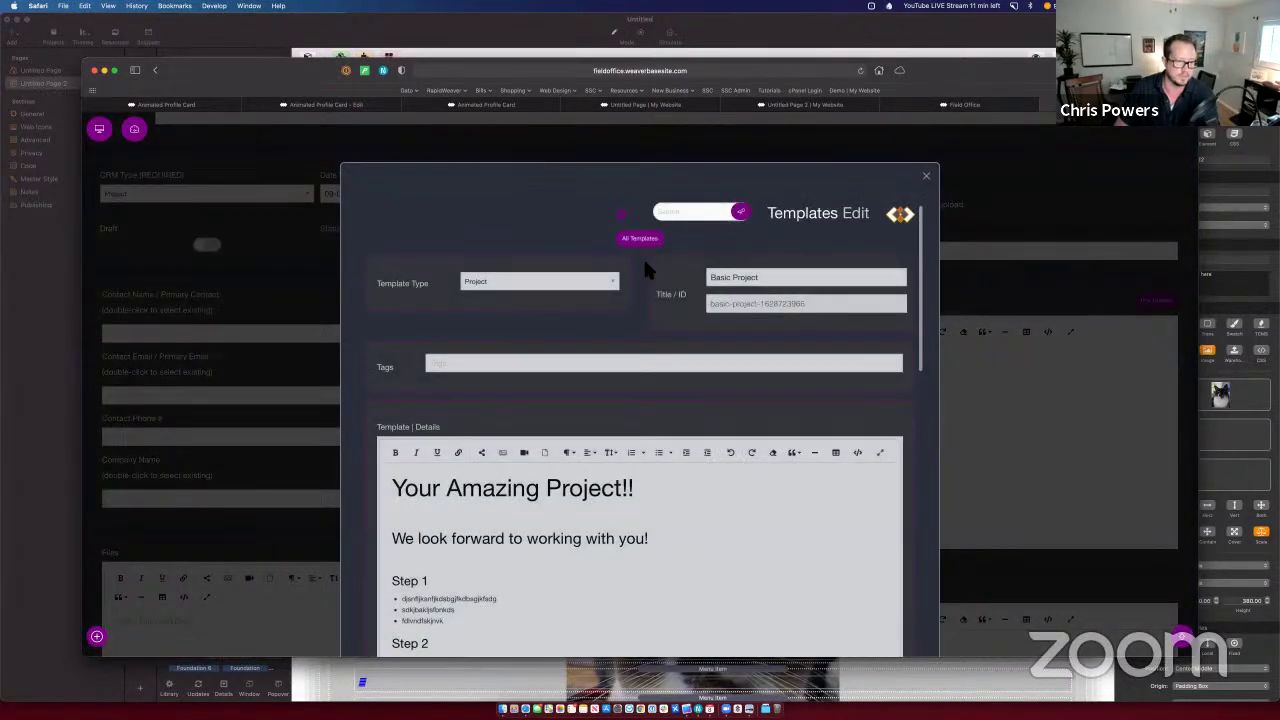
{"action": "scroll", "coordinate": [645, 270], "scroll_direction": "down", "scroll_amount": 5}
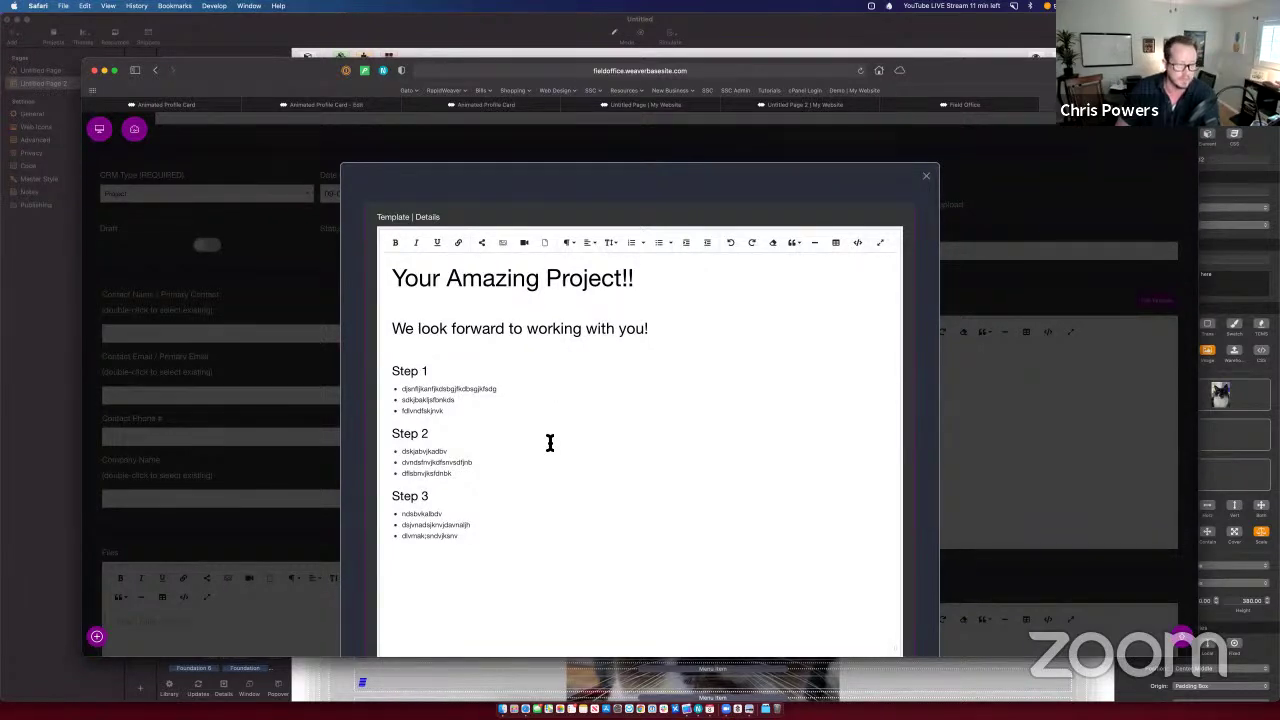
{"action": "left_click", "coordinate": [857, 242]}
{"action": "key", "text": "super+a"}
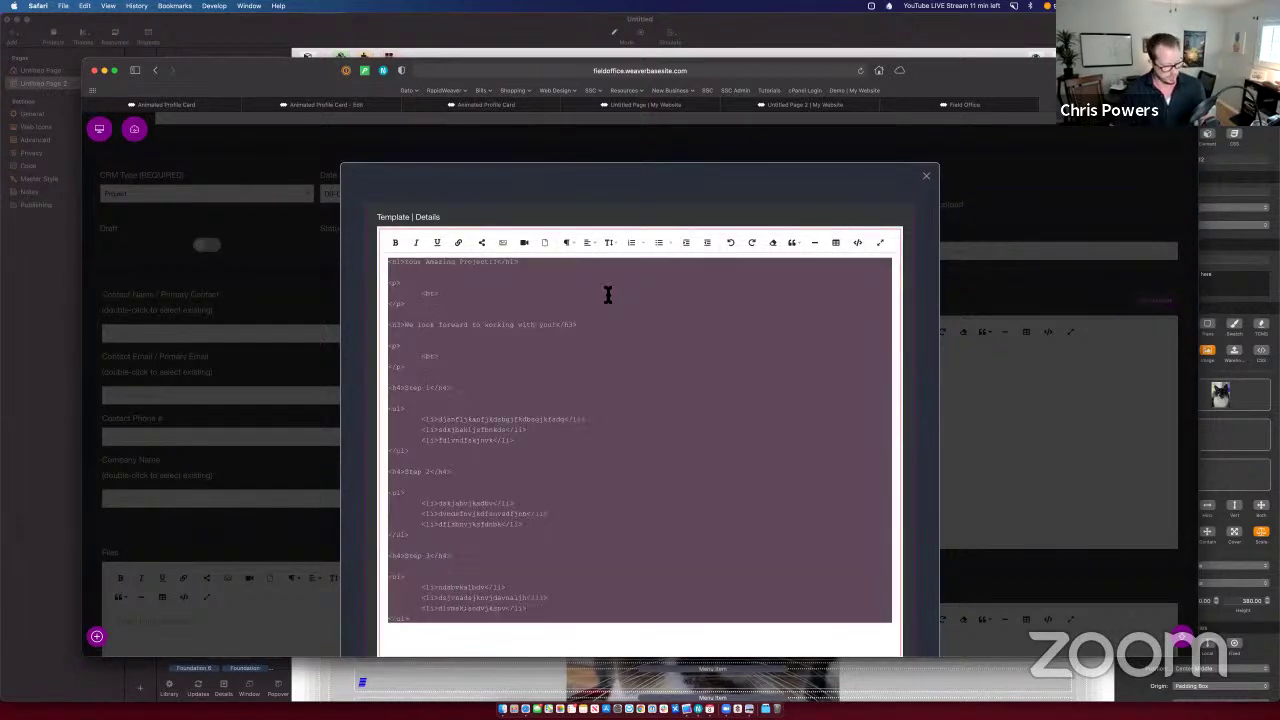
{"action": "left_click", "coordinate": [930, 185]}
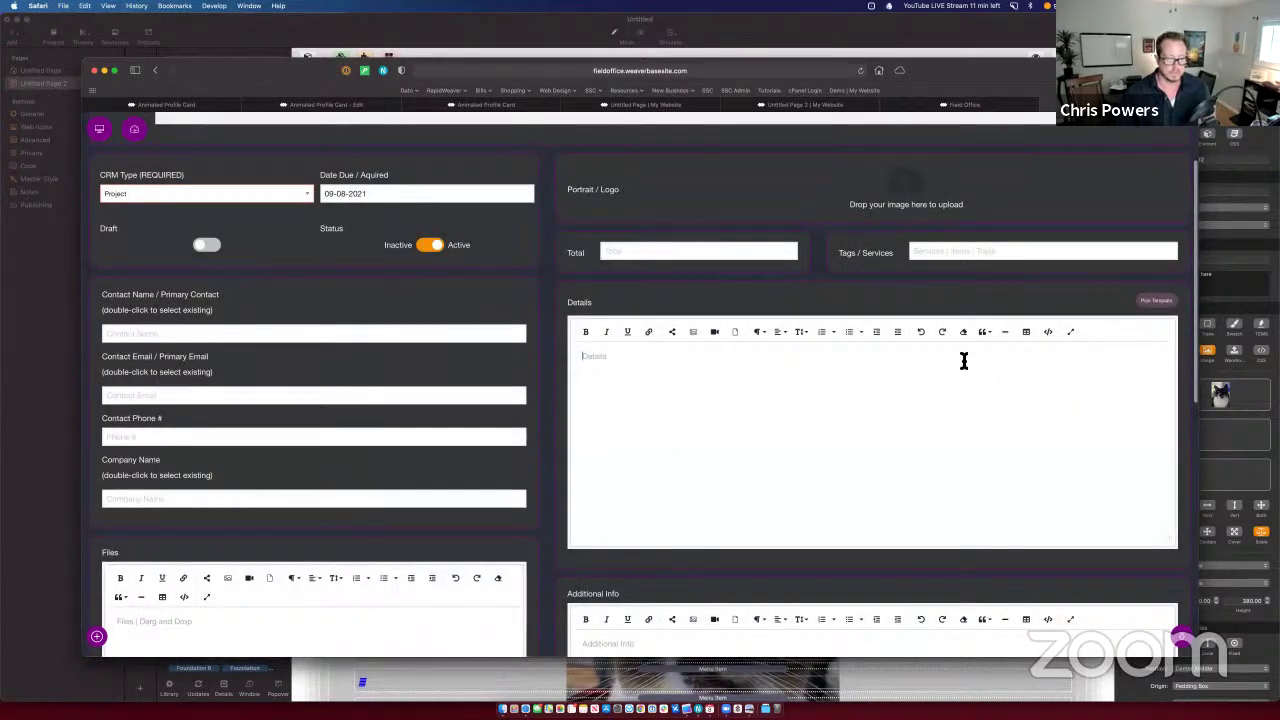
Step: Paste the copied template HTML into the source of the Details field and review it as formatted text
{"action": "left_click", "coordinate": [1048, 331]}
{"action": "key", "text": "super+v"}
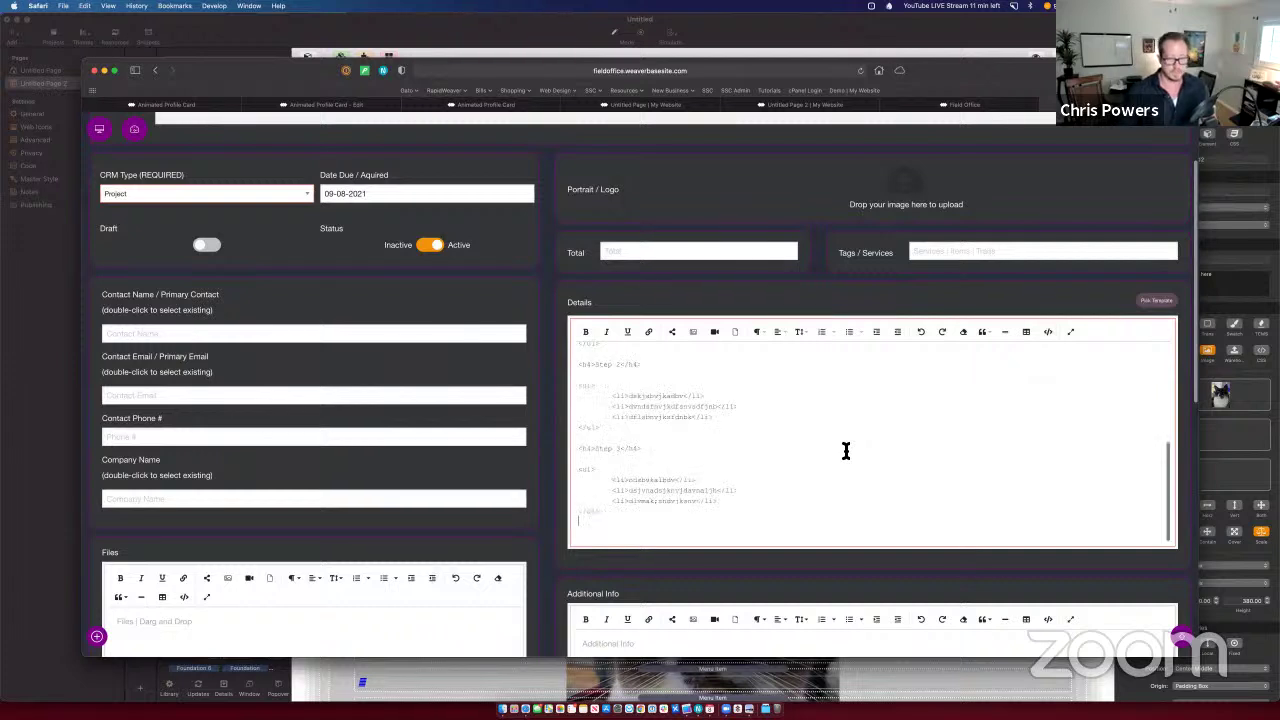
{"action": "left_click", "coordinate": [1050, 332]}
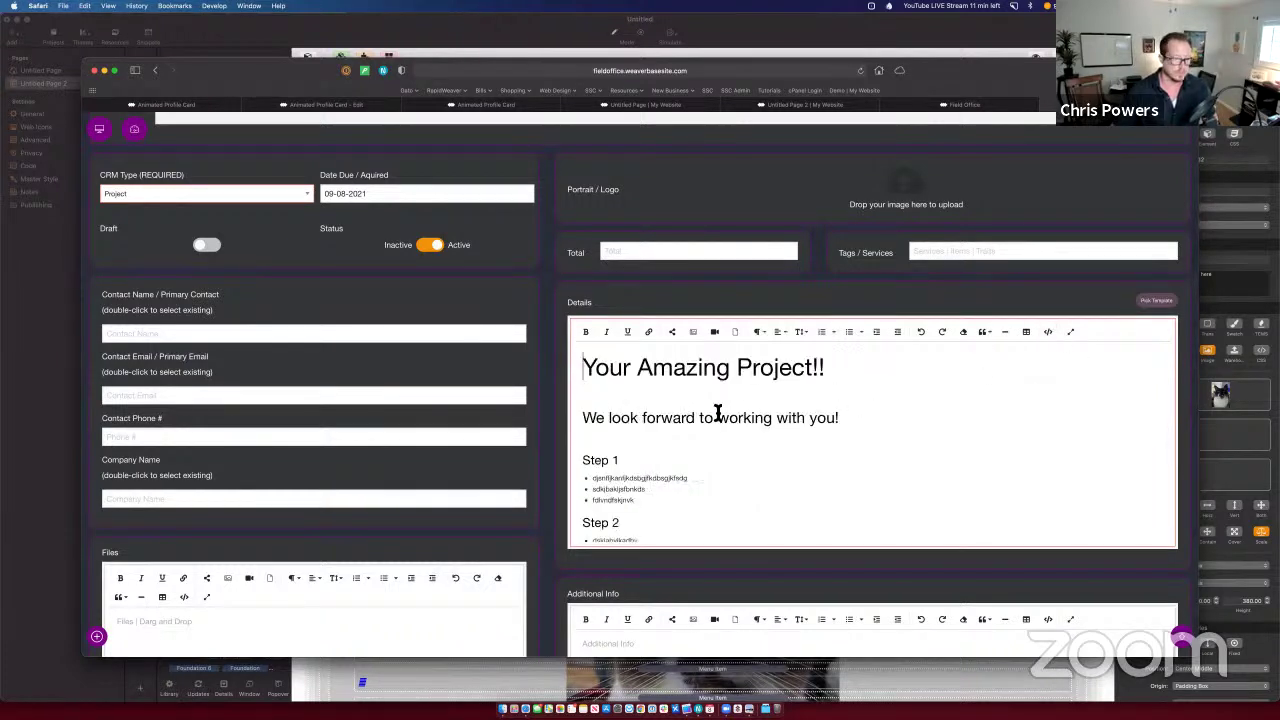
{"action": "scroll", "coordinate": [717, 412], "scroll_direction": "up", "scroll_amount": 2}
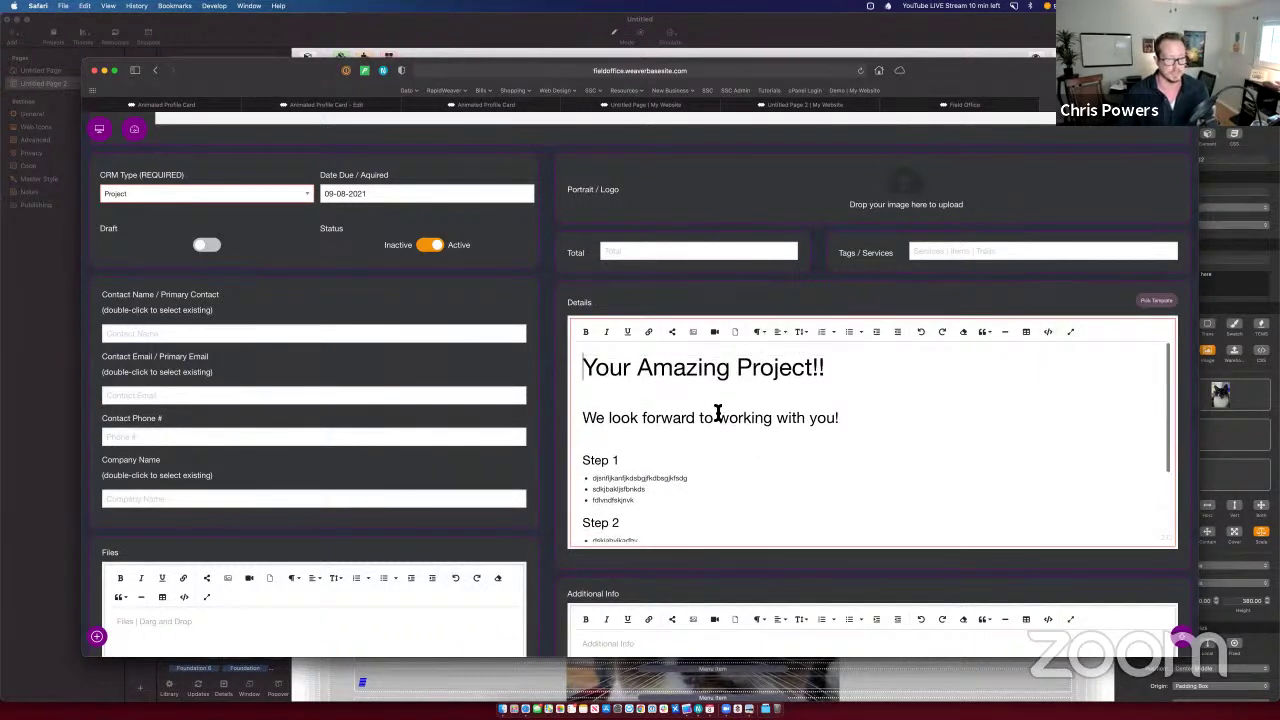
{"action": "scroll", "coordinate": [717, 412], "scroll_direction": "down", "scroll_amount": 2}
{"action": "scroll", "coordinate": [717, 412], "scroll_direction": "down", "scroll_amount": 5}
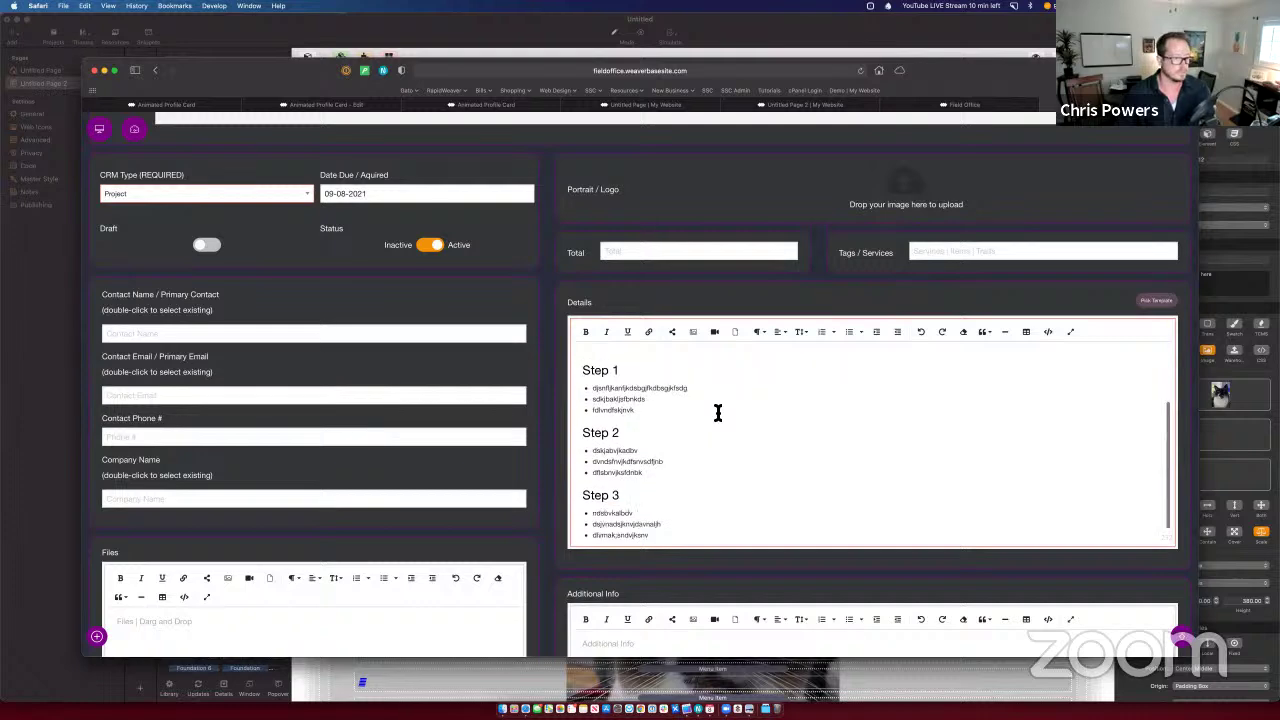
{"action": "scroll", "coordinate": [717, 414], "scroll_direction": "down", "scroll_amount": 5}
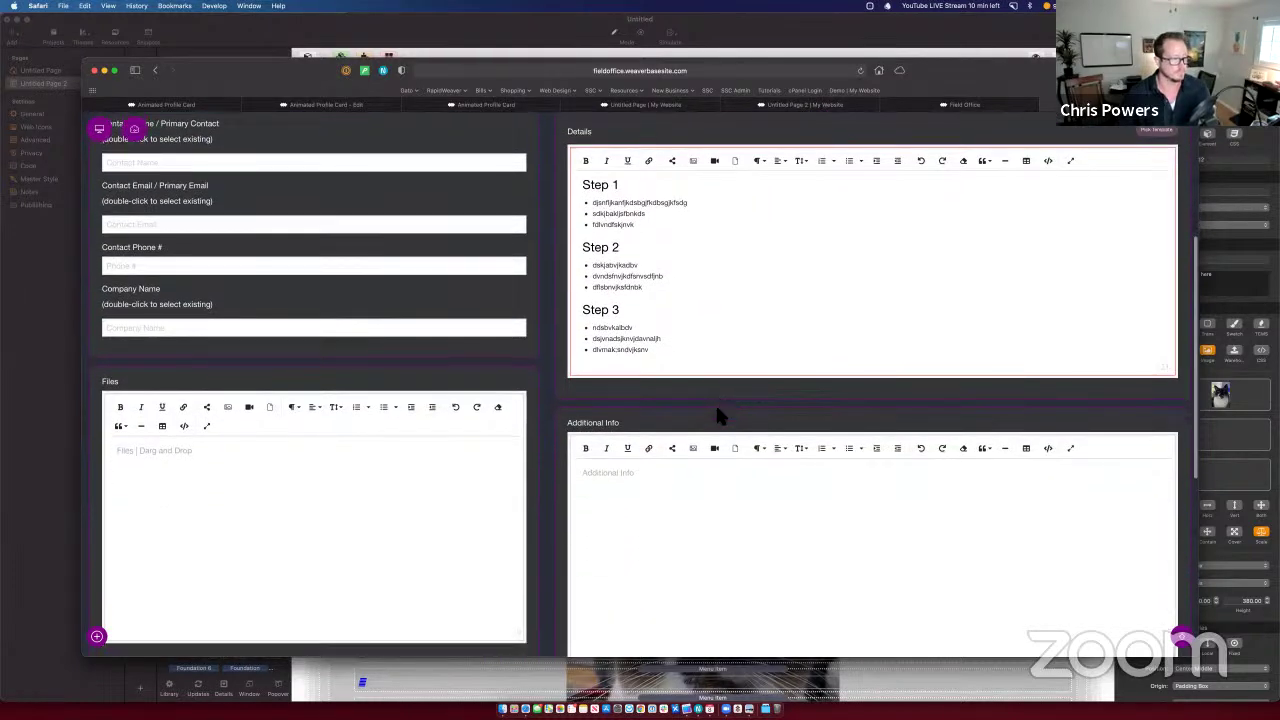
{"action": "scroll", "coordinate": [717, 414], "scroll_direction": "up", "scroll_amount": 10}
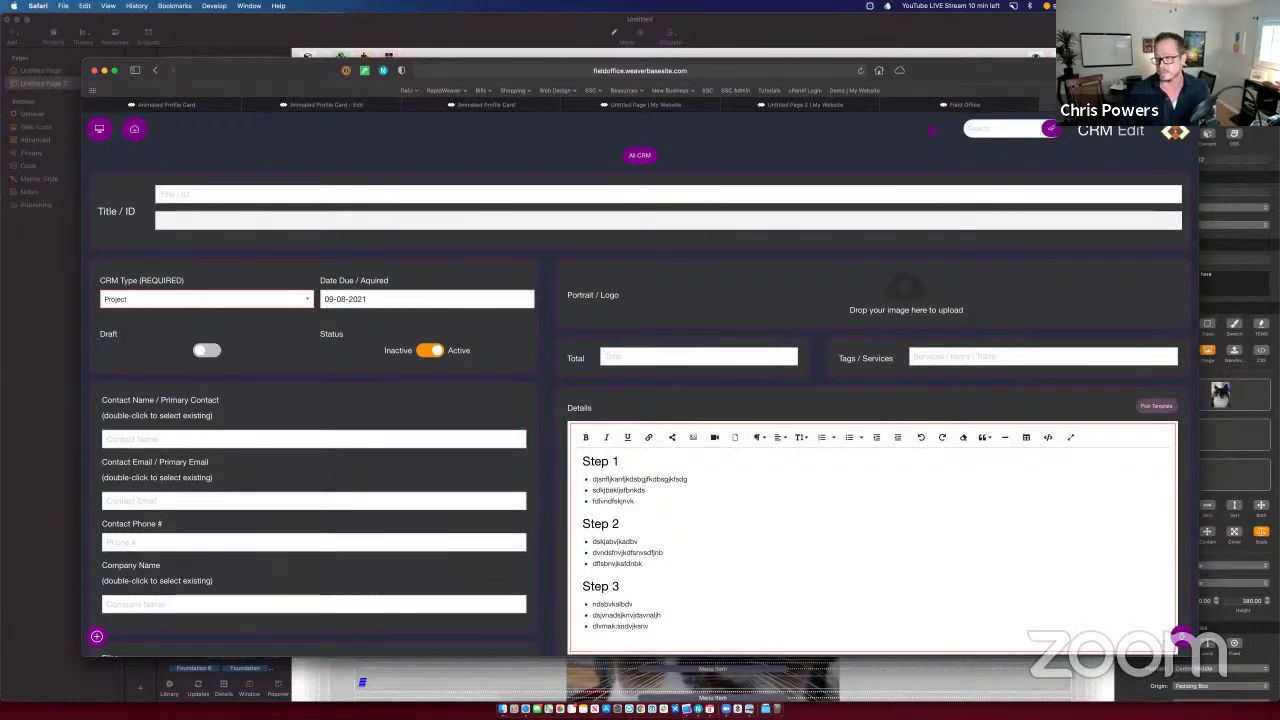
{"action": "key", "text": "super+Tab"}
{"action": "key", "text": "super+Tab"}
{"action": "key", "text": "super+Tab"}
{"action": "key", "text": "super+Tab"}
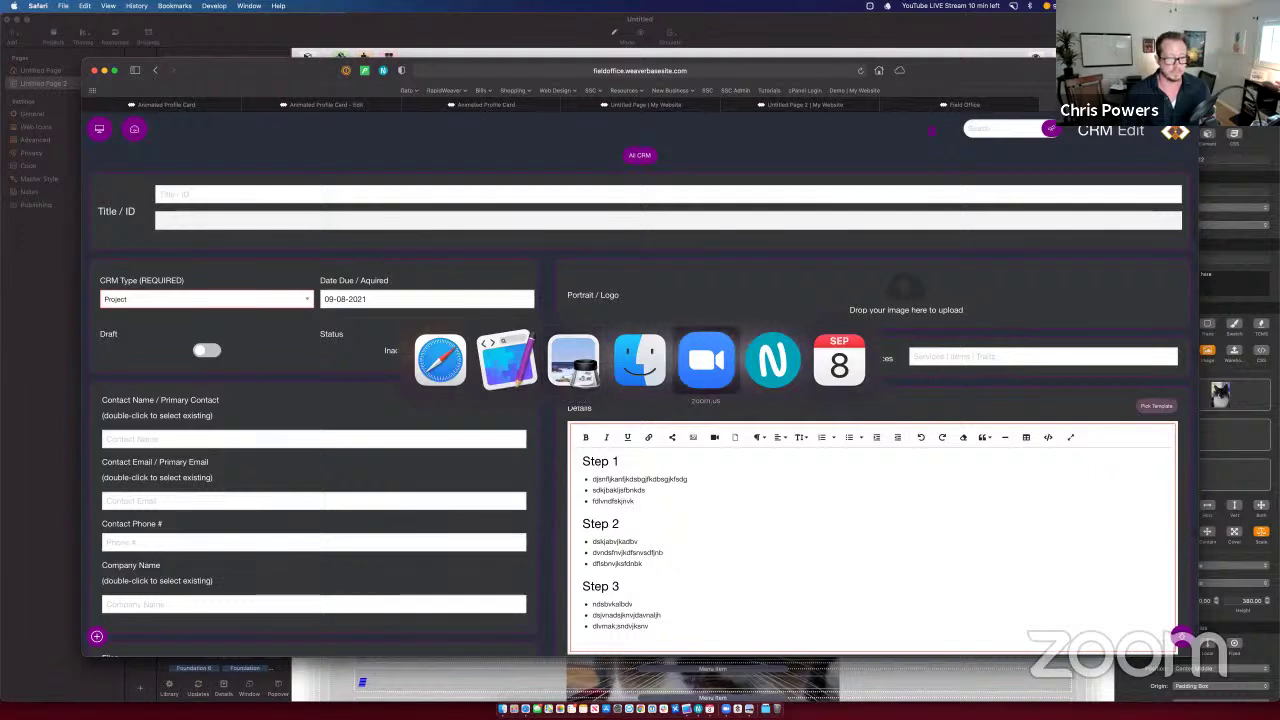
{"action": "key", "text": "super+Tab"}
{"action": "key", "text": "super+Tab"}
{"action": "key", "text": "super+Tab"}
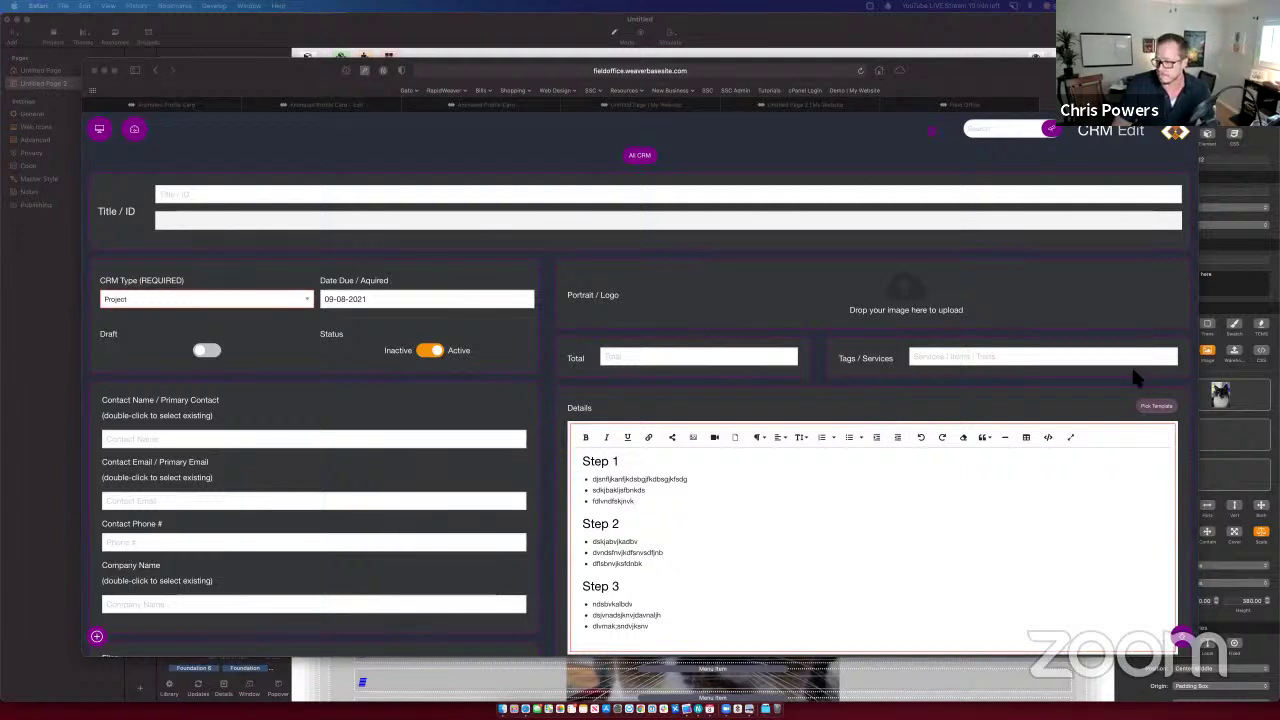
{"action": "left_click", "coordinate": [928, 370]}
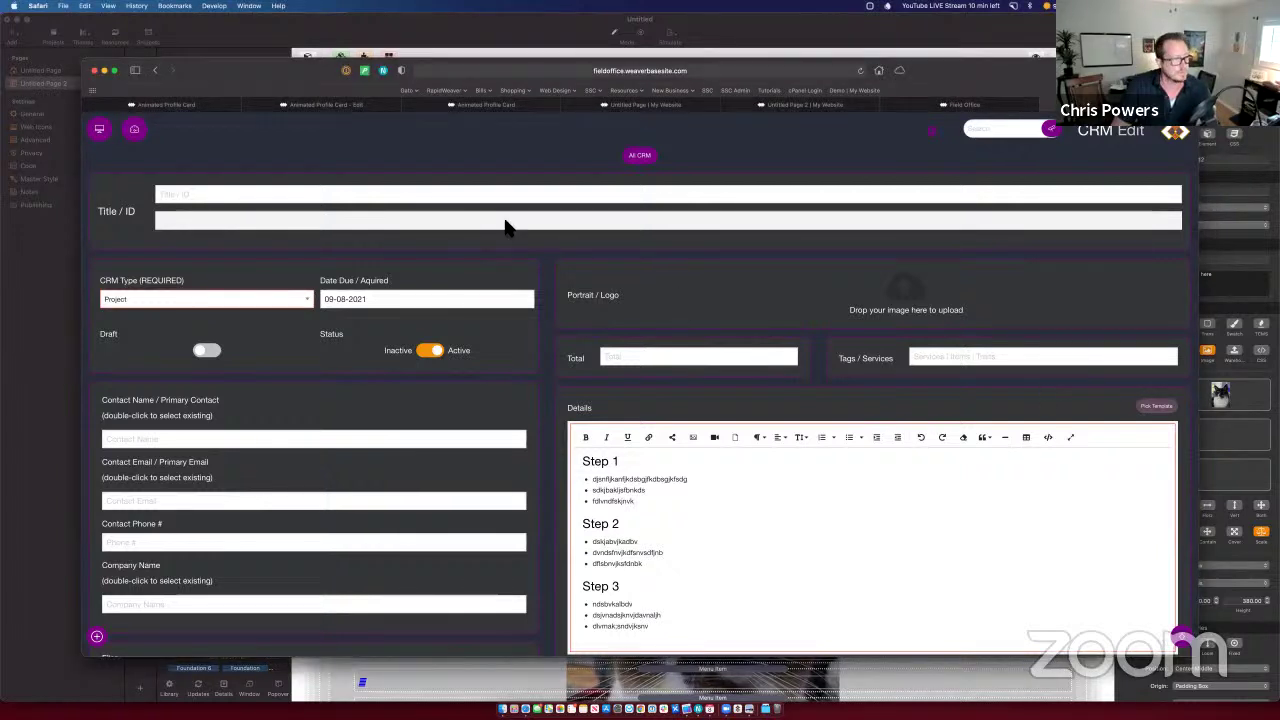
Step: Return to the Field Office dashboard and preview it in responsive design mode with the web inspector open
{"action": "left_click", "coordinate": [134, 129]}
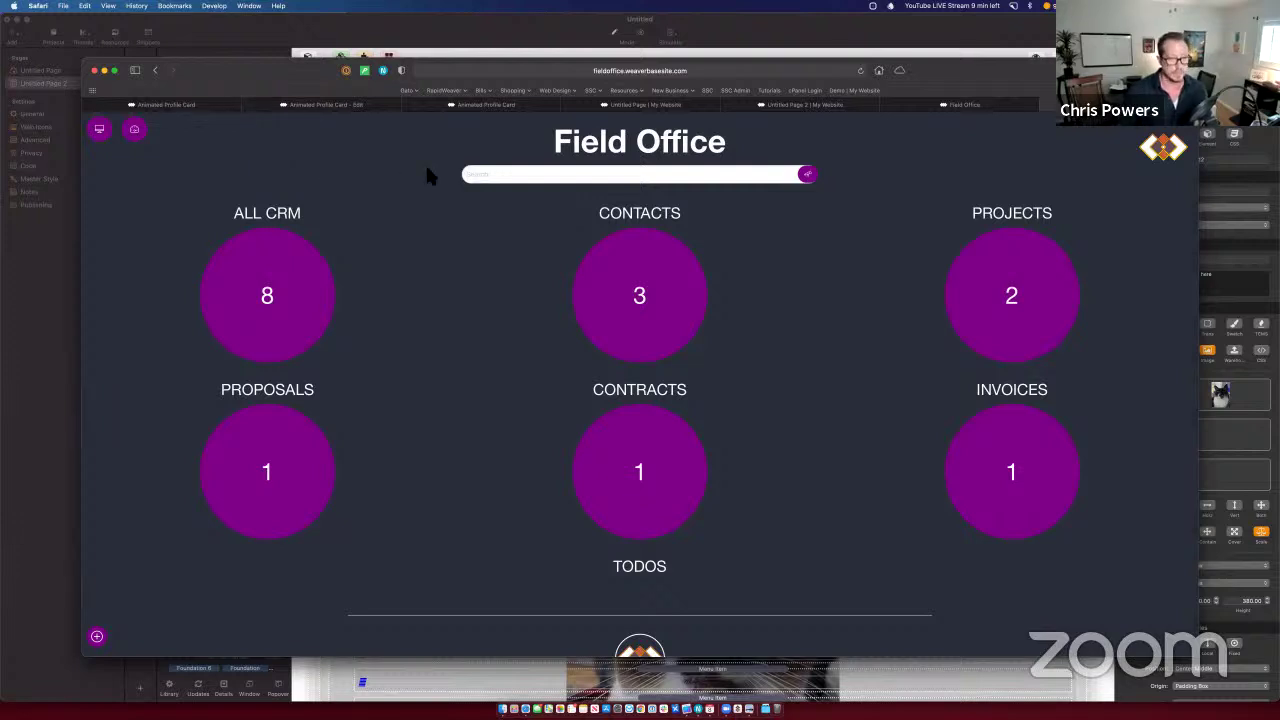
{"action": "key", "text": "super+alt+i"}
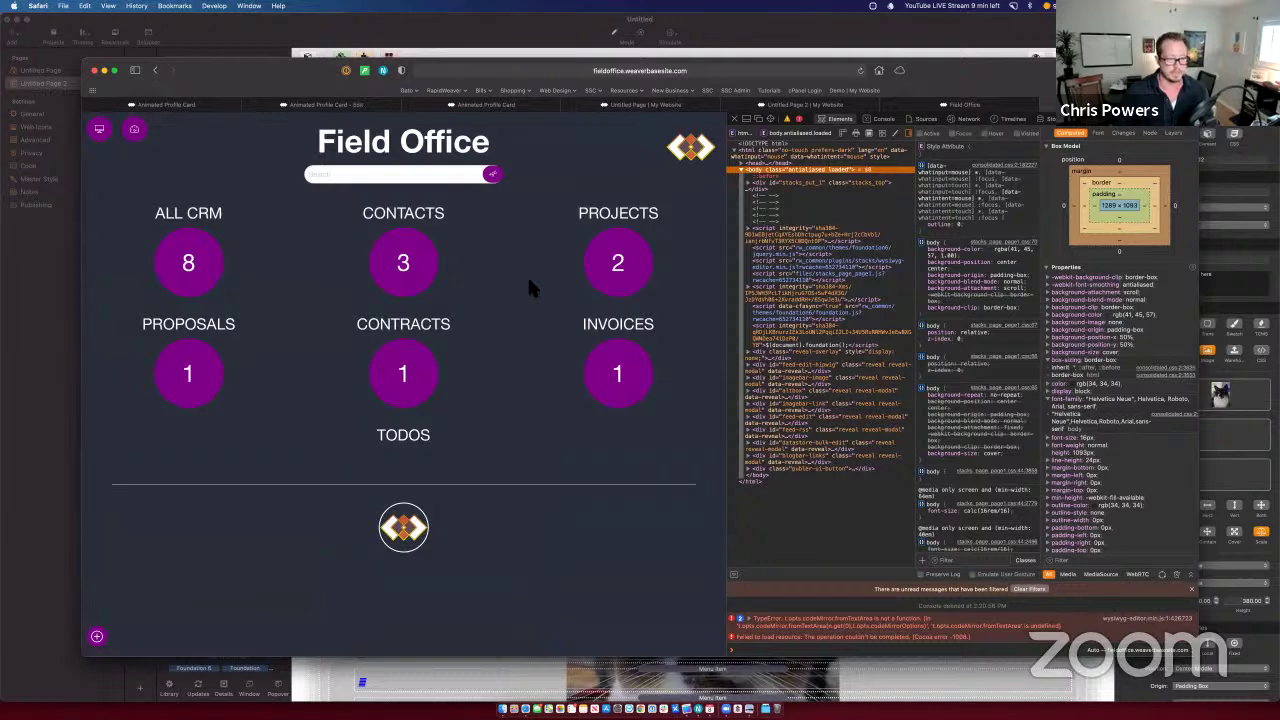
{"action": "key", "text": "alt+super+r"}
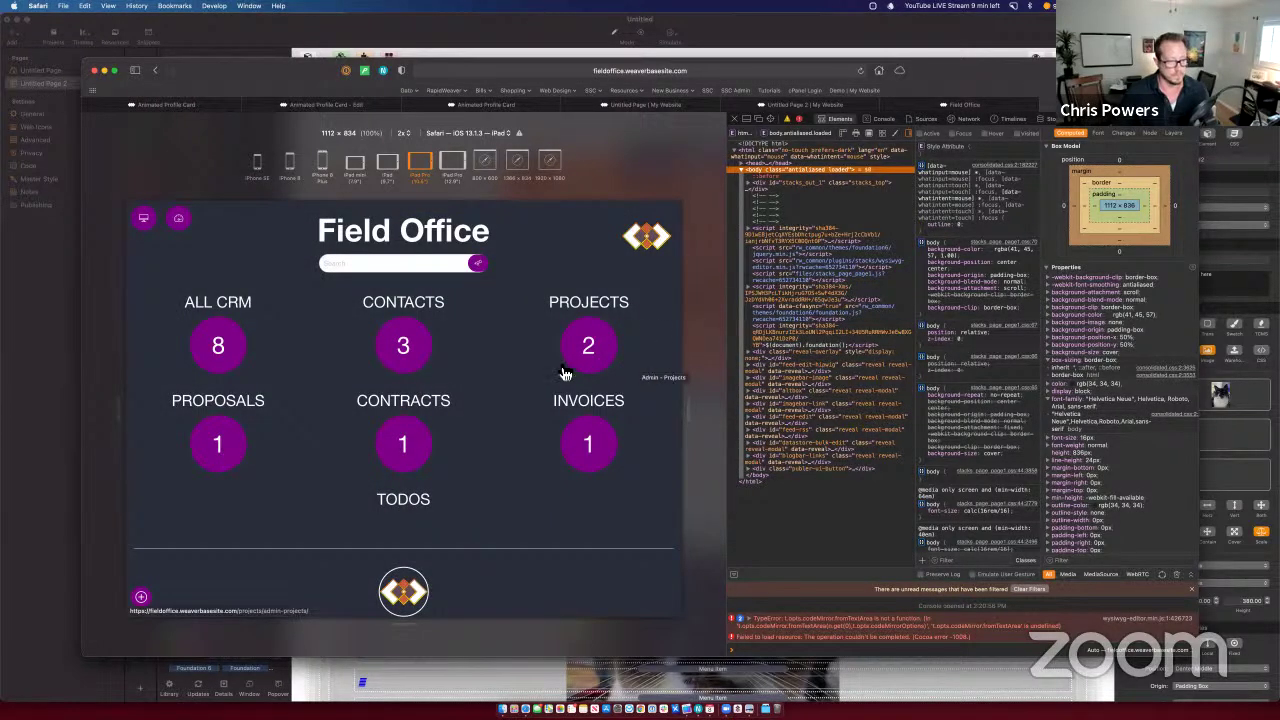
Step: Go to the Decor settings from the Desk Drawer and look at the Fonts and Buttons colour options
{"action": "left_click", "coordinate": [143, 217]}
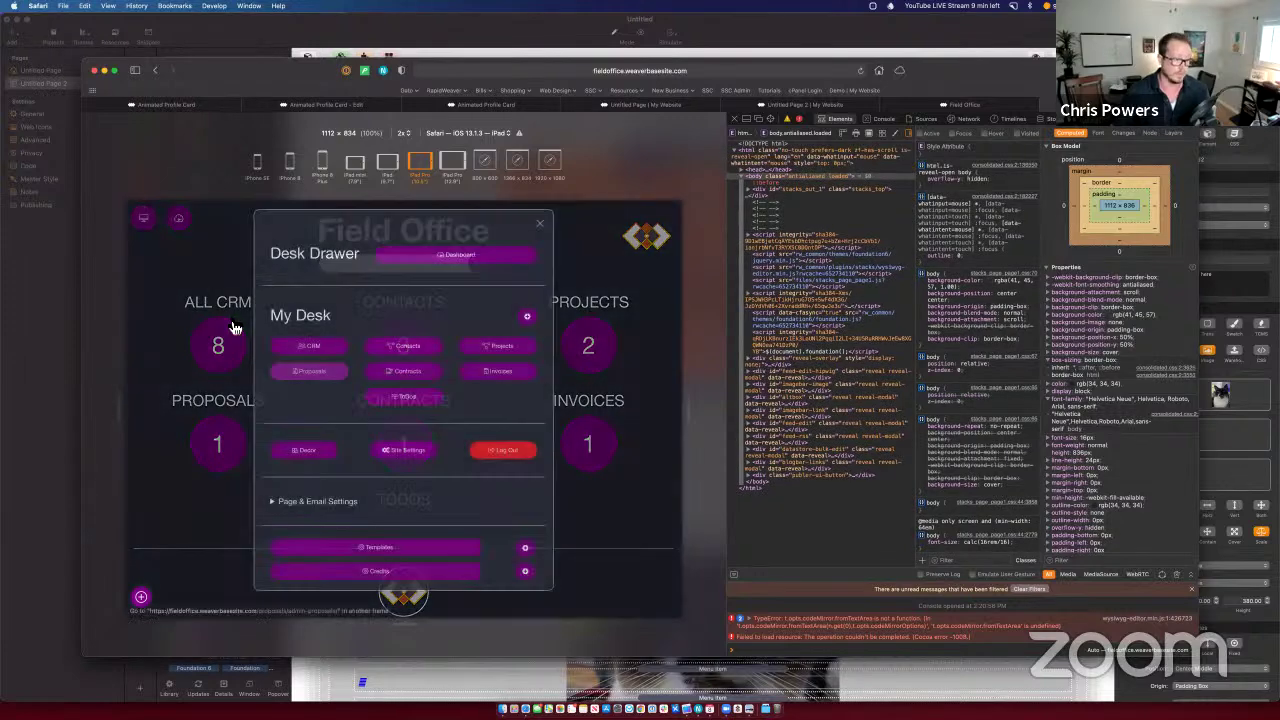
{"action": "left_click", "coordinate": [308, 451]}
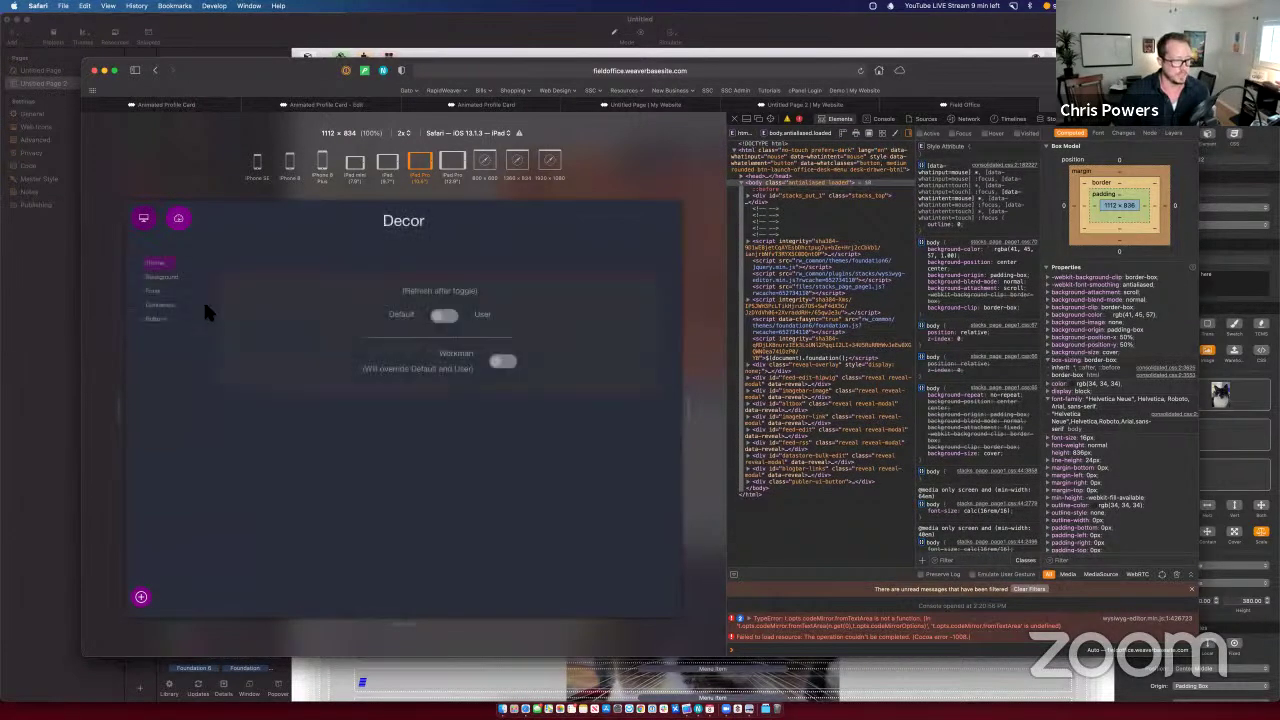
{"action": "left_click", "coordinate": [153, 291]}
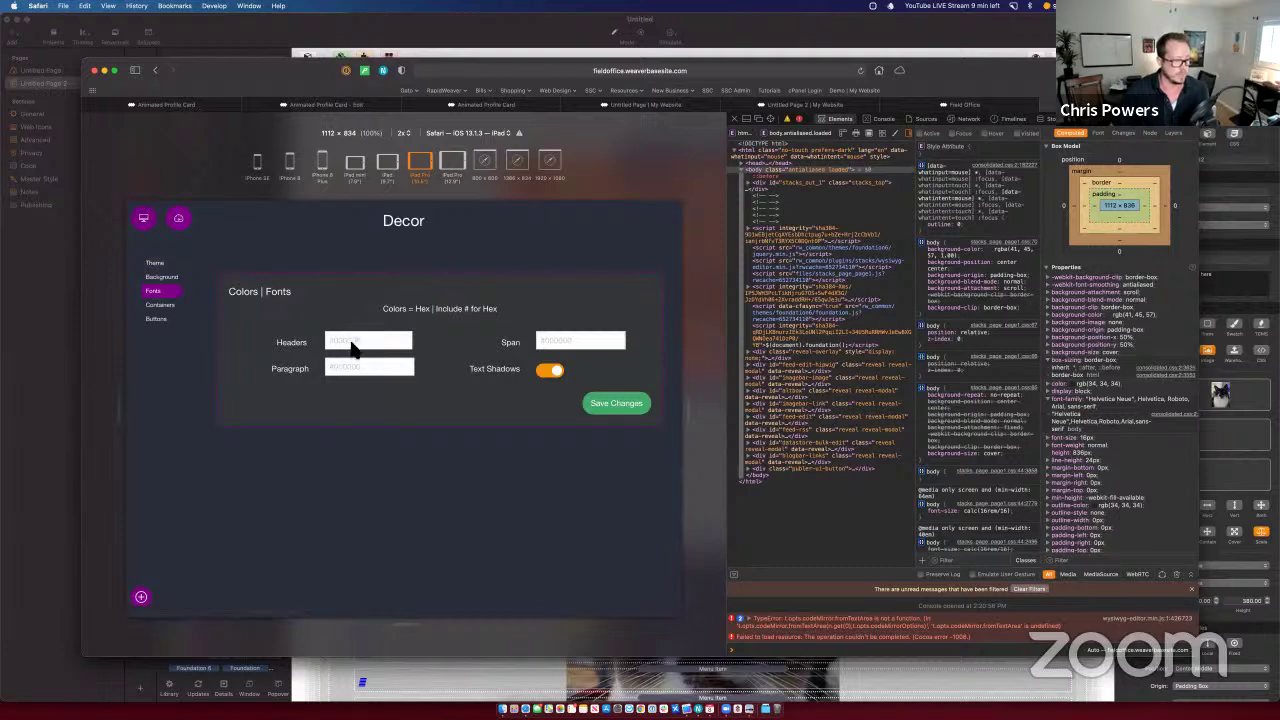
{"action": "left_click", "coordinate": [160, 320]}
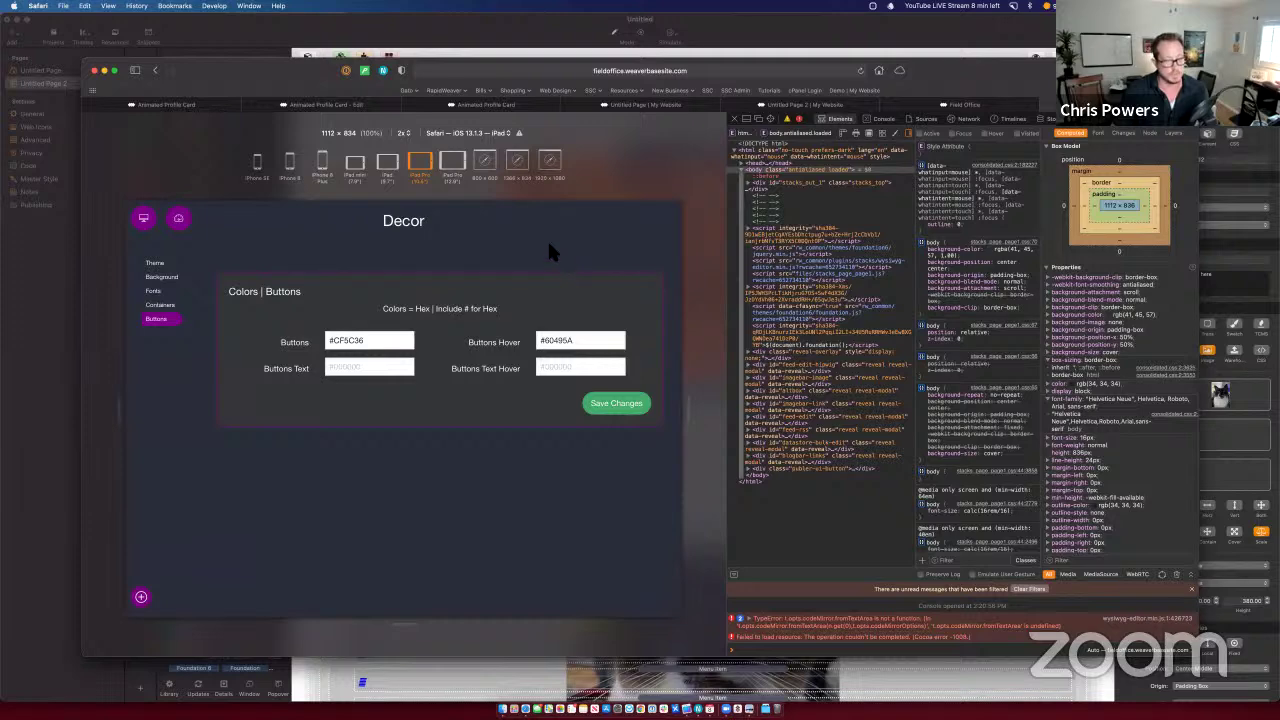
Step: Switch to RapidWeaver, open the recent project Weaver Base Site | Field Office - v1.0.0 - 29, and show its Admin page
{"action": "key", "text": "super+Tab"}
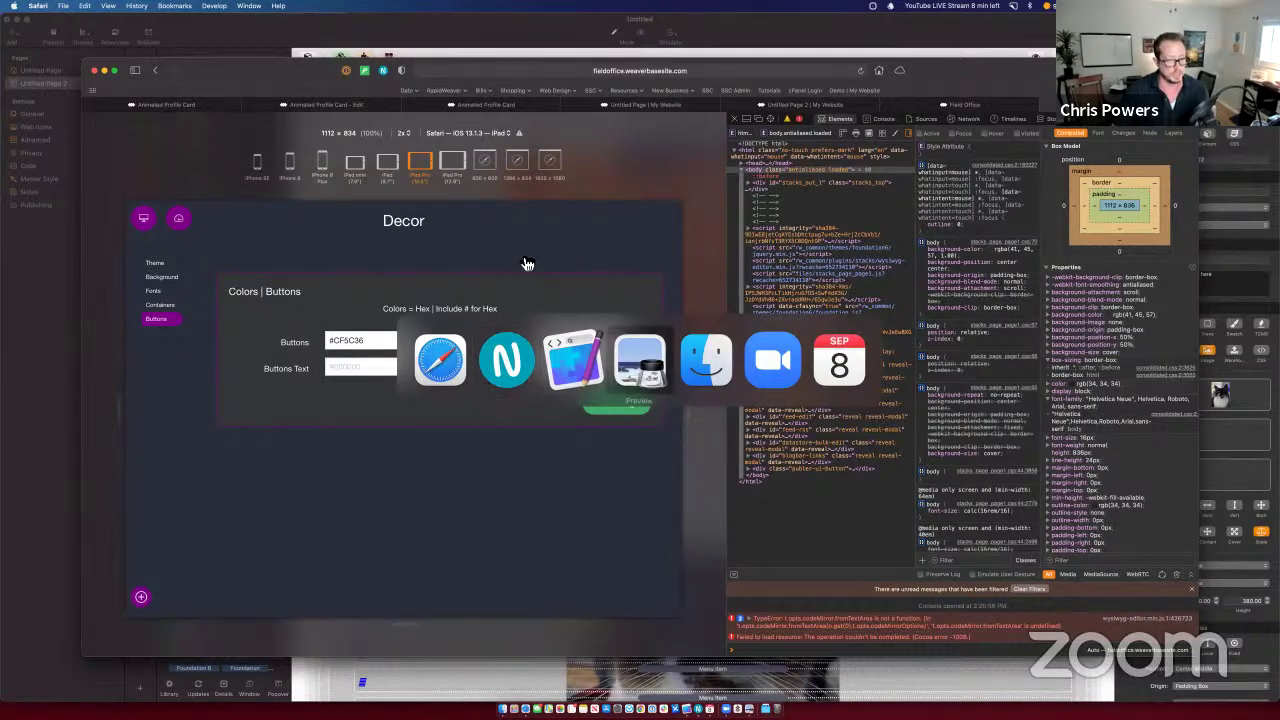
{"action": "left_click", "coordinate": [549, 343]}
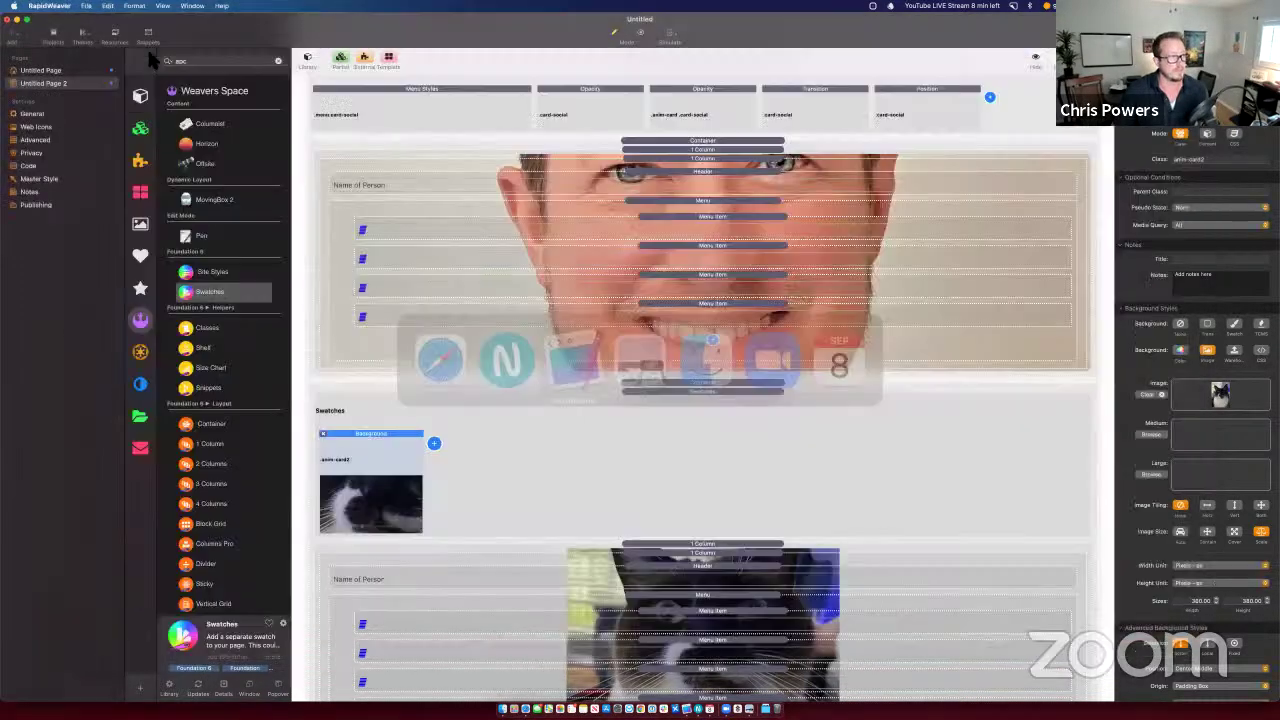
{"action": "left_click", "coordinate": [86, 6]}
{"action": "mouse_move", "coordinate": [224, 43]}
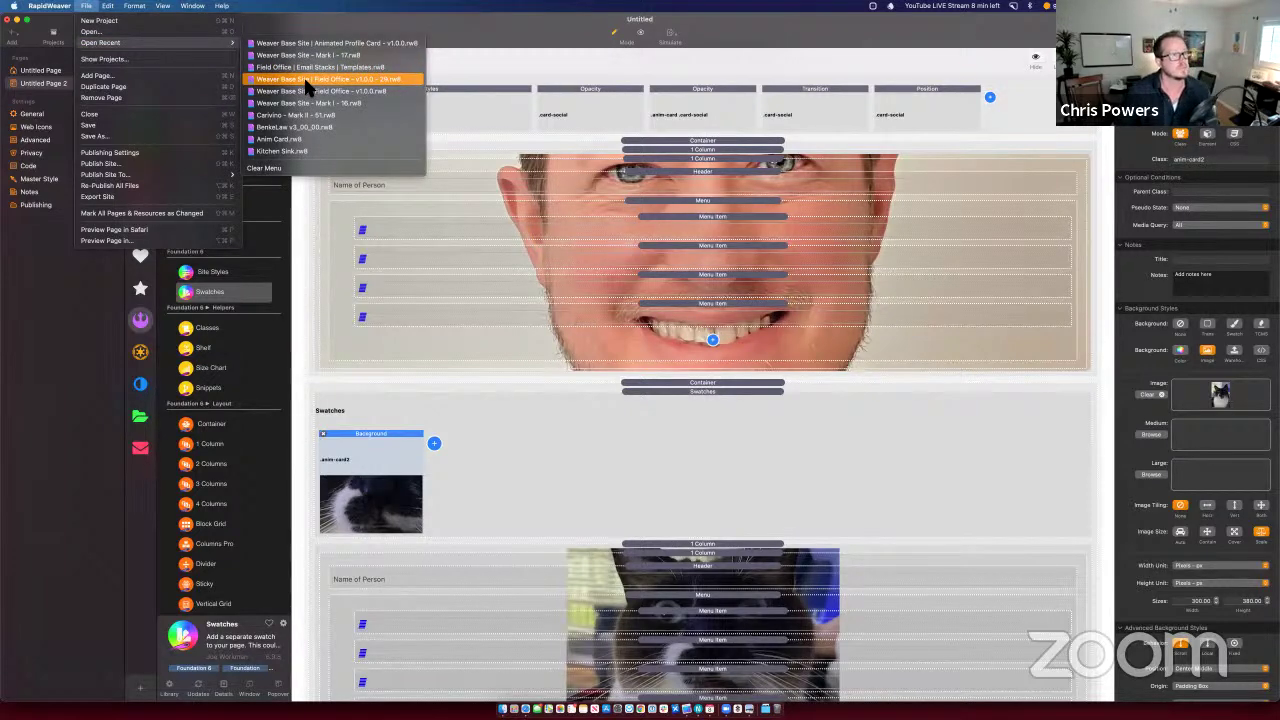
{"action": "left_click", "coordinate": [306, 80]}
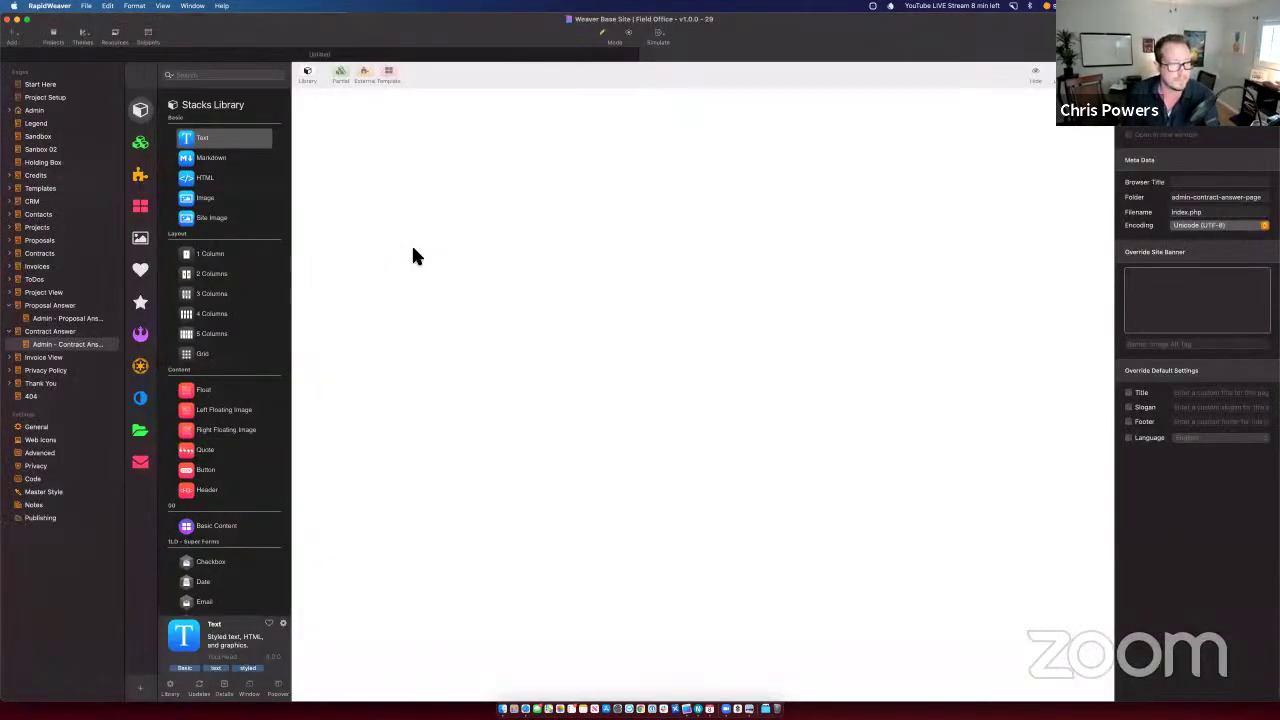
{"action": "left_click", "coordinate": [35, 110]}
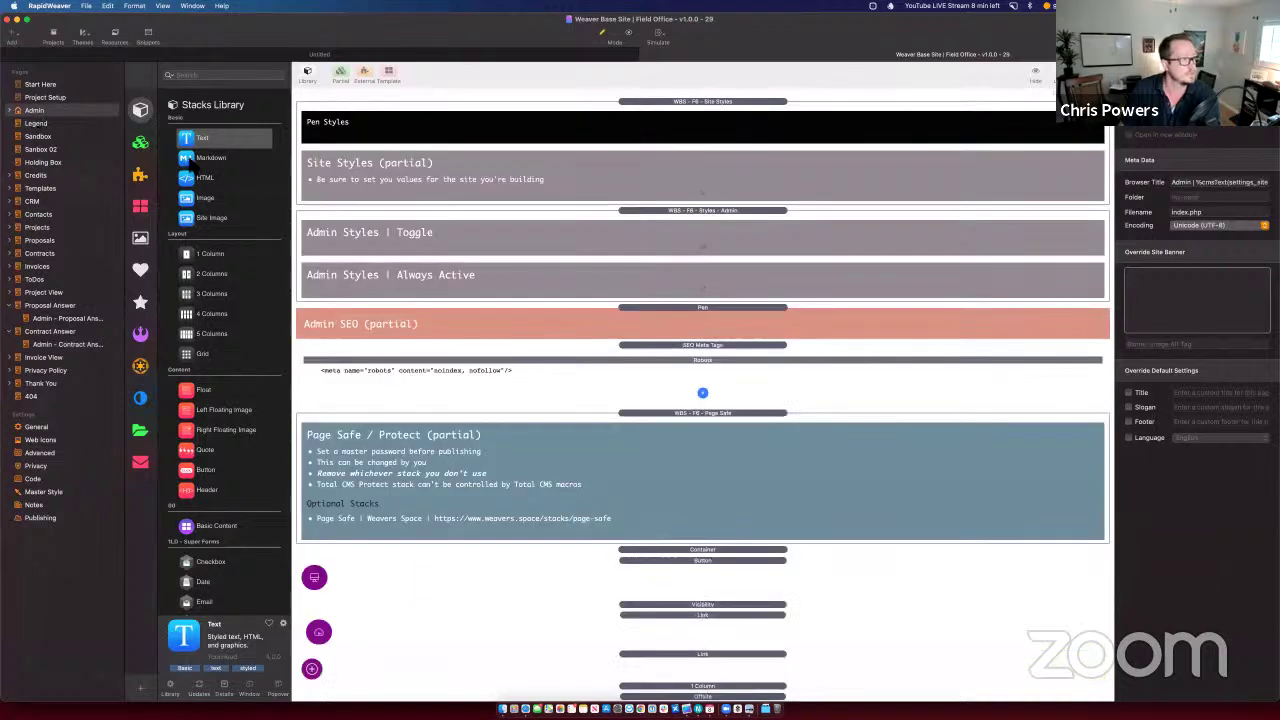
Step: Open the WBS - F6 - Styles - Admin partial and expand its Admin Styles | Toggle and Admin | Swatches | User Defined pens
{"action": "left_click", "coordinate": [600, 251]}
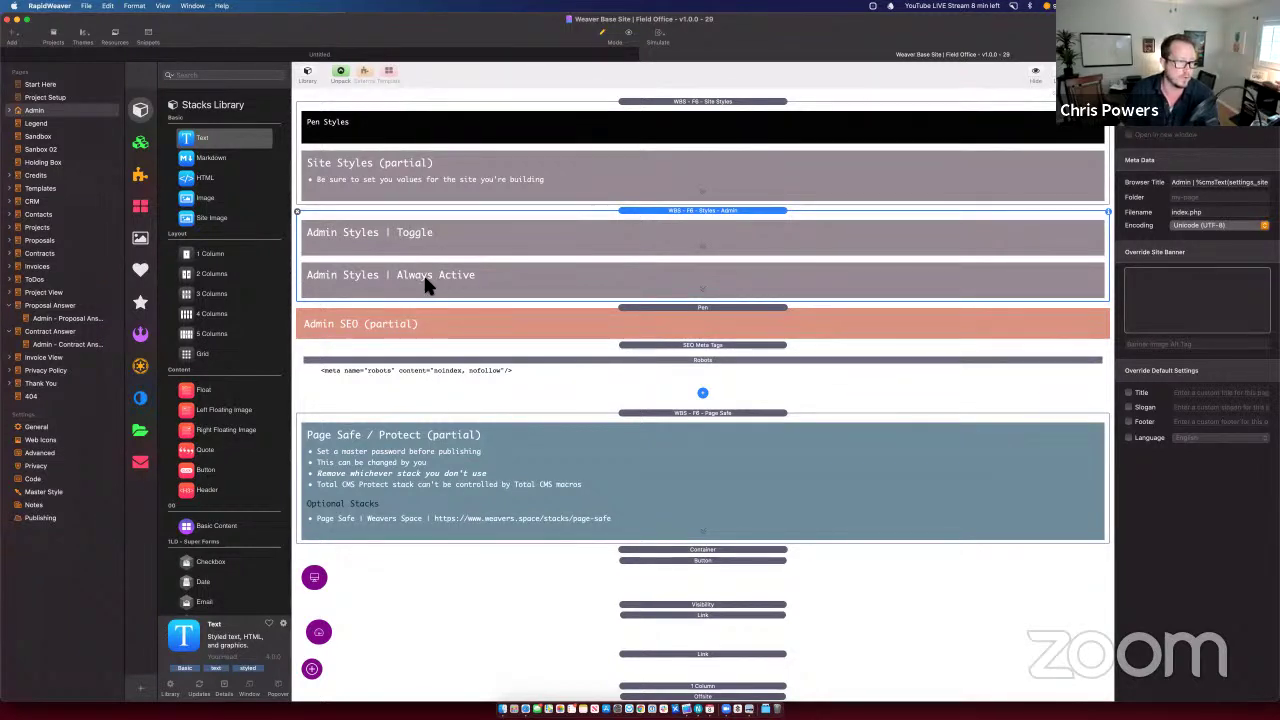
{"action": "double_click", "coordinate": [666, 209]}
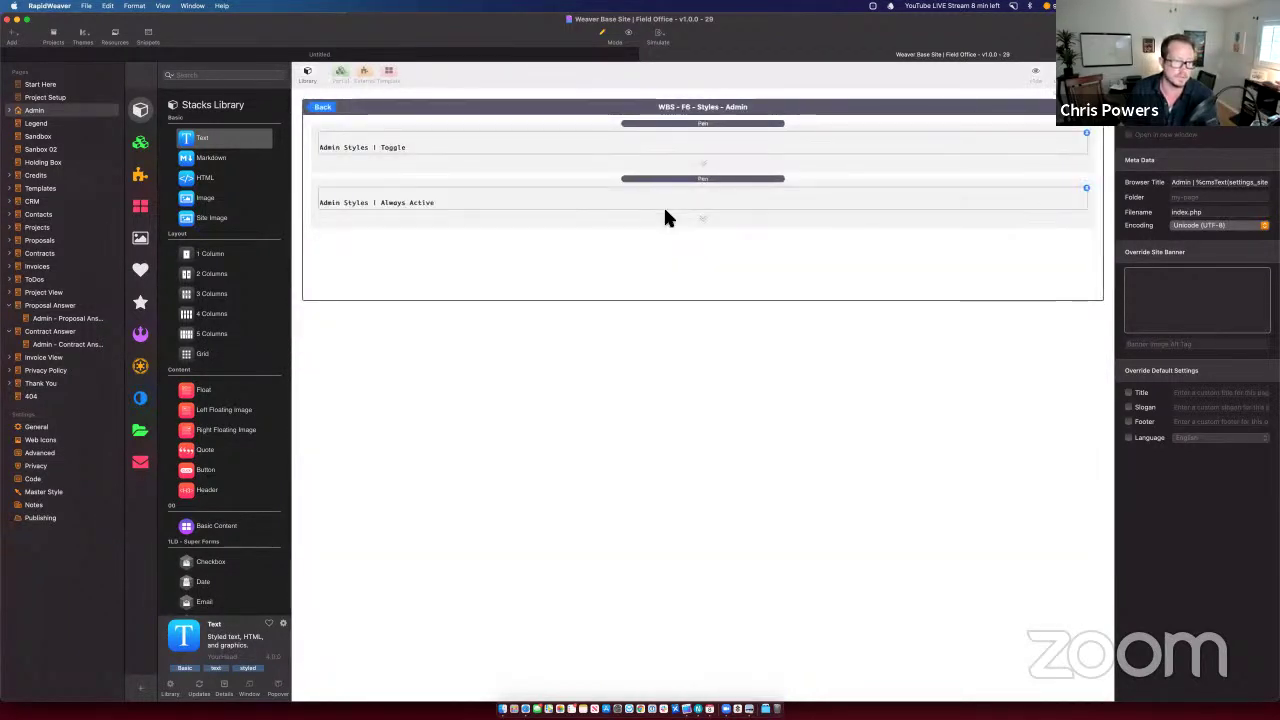
{"action": "left_click", "coordinate": [676, 125]}
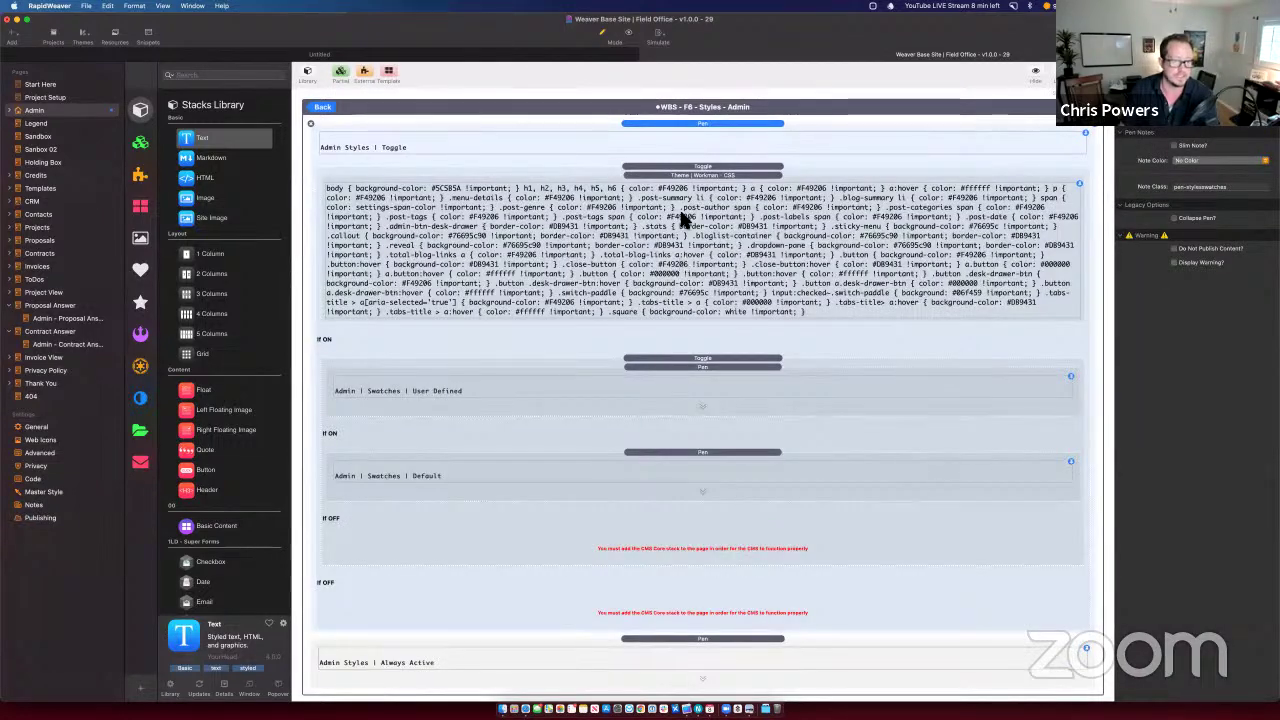
{"action": "left_click", "coordinate": [656, 368]}
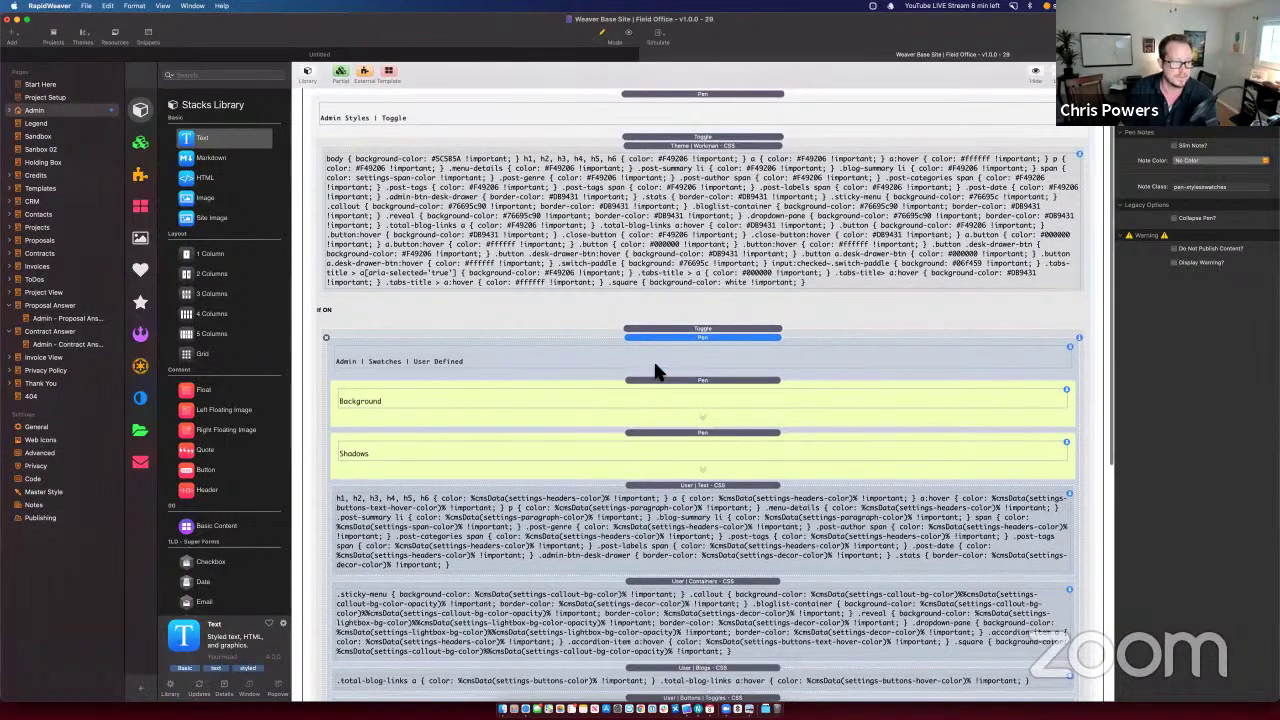
Step: Examine the Background pen's swatches and CSS inside the User Defined swatches, and select the Shadows pen
{"action": "scroll", "coordinate": [656, 370], "scroll_direction": "down", "scroll_amount": 3}
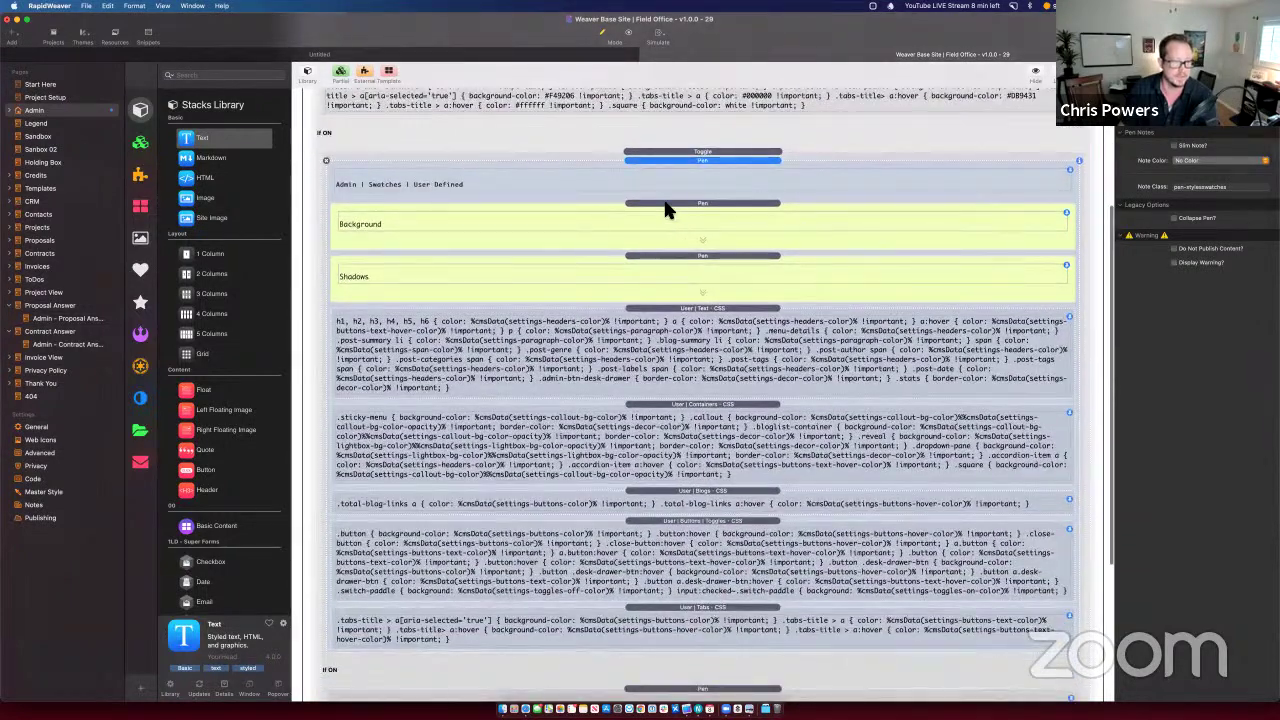
{"action": "left_click", "coordinate": [666, 204]}
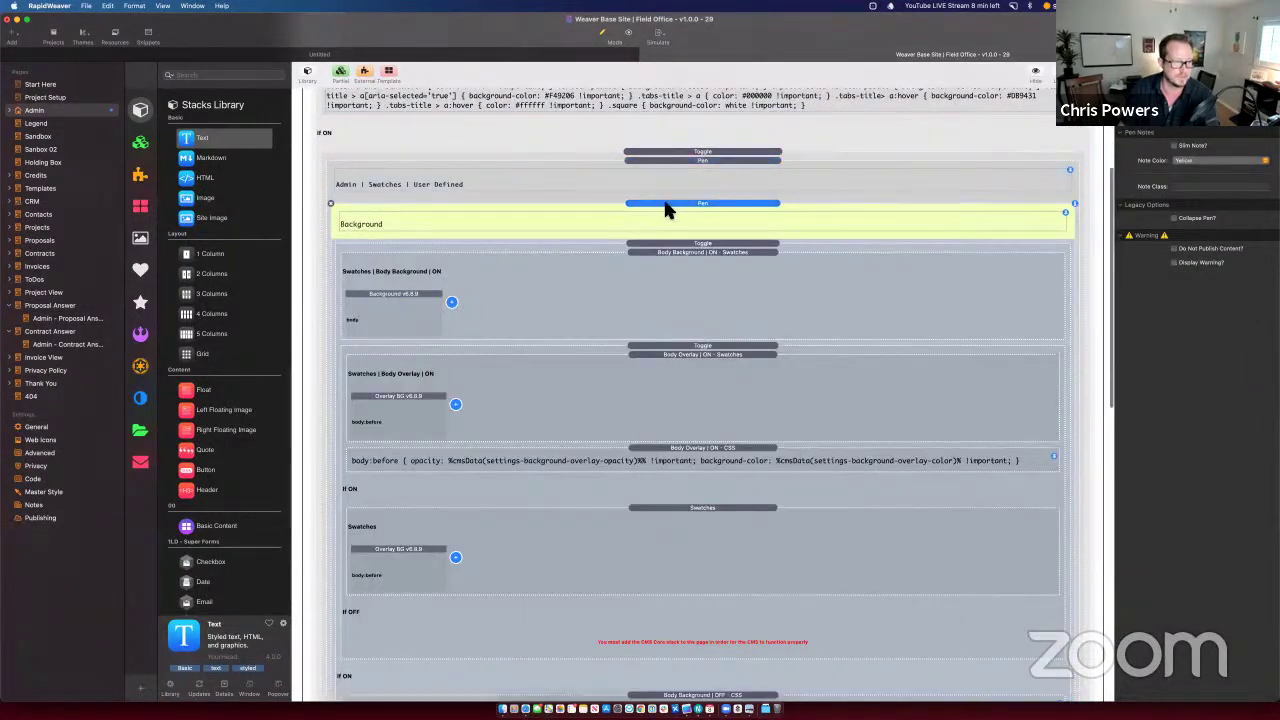
{"action": "scroll", "coordinate": [667, 210], "scroll_direction": "down", "scroll_amount": 5}
{"action": "scroll", "coordinate": [667, 210], "scroll_direction": "down", "scroll_amount": 4}
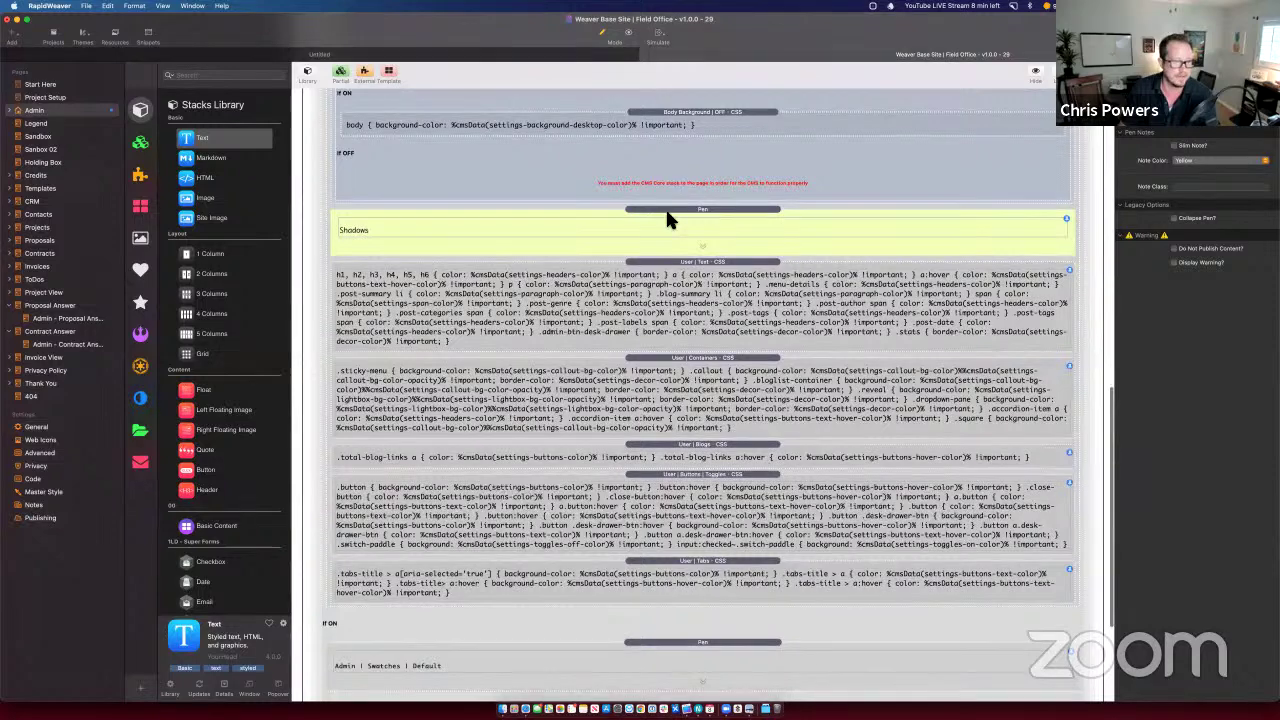
{"action": "left_click", "coordinate": [666, 209]}
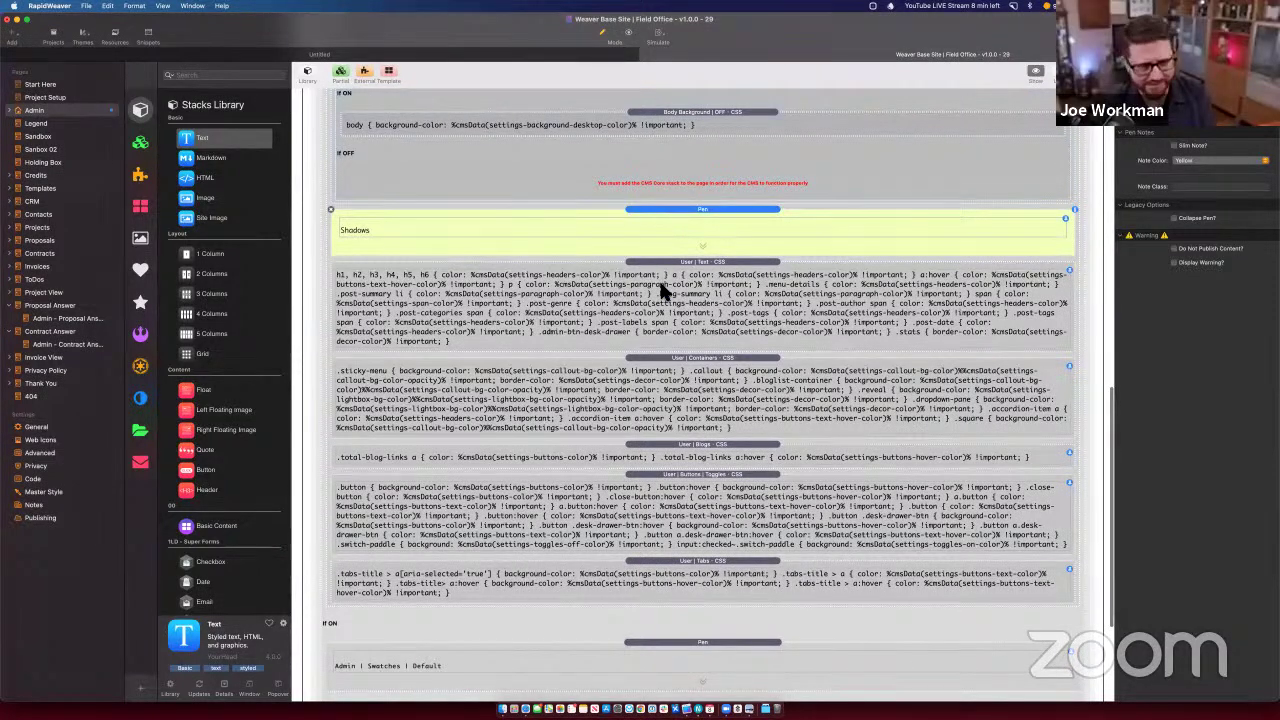
Step: Open the User | Text - CSS block below the Shadows toggle, read through its colour rules, close it, and switch to Safari
{"action": "scroll", "coordinate": [659, 289], "scroll_direction": "down", "scroll_amount": 3}
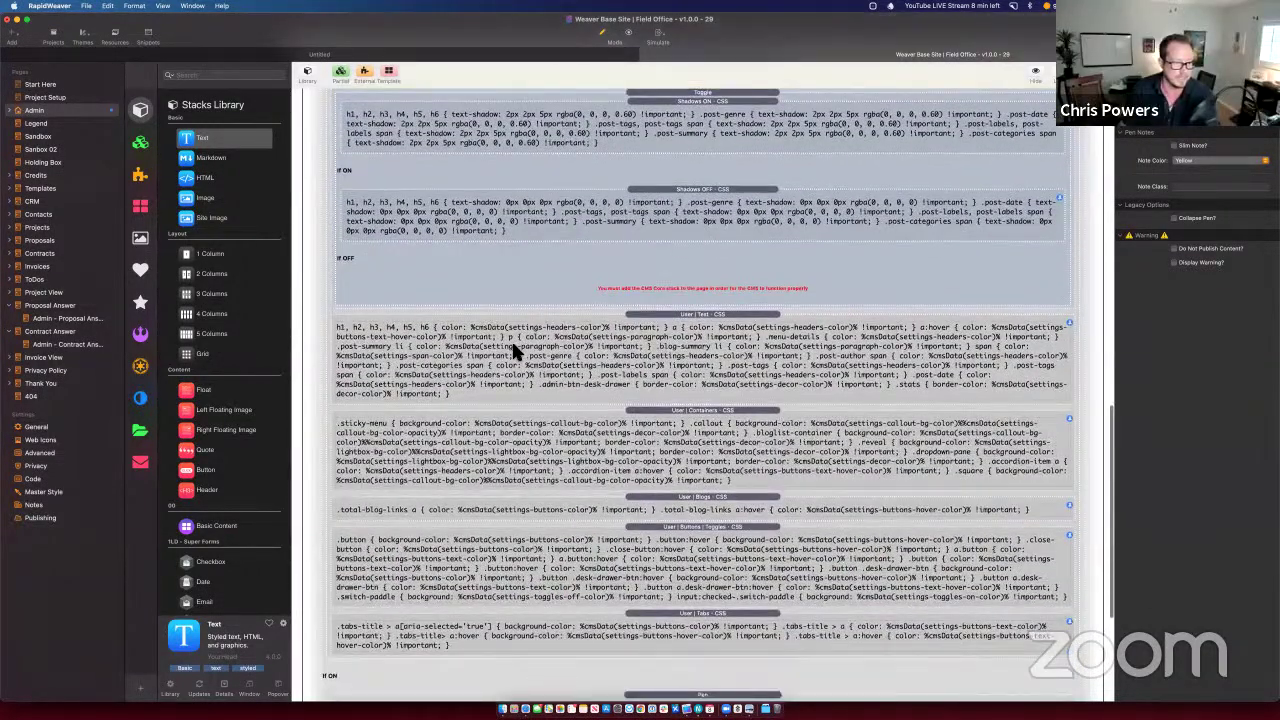
{"action": "left_click", "coordinate": [513, 350]}
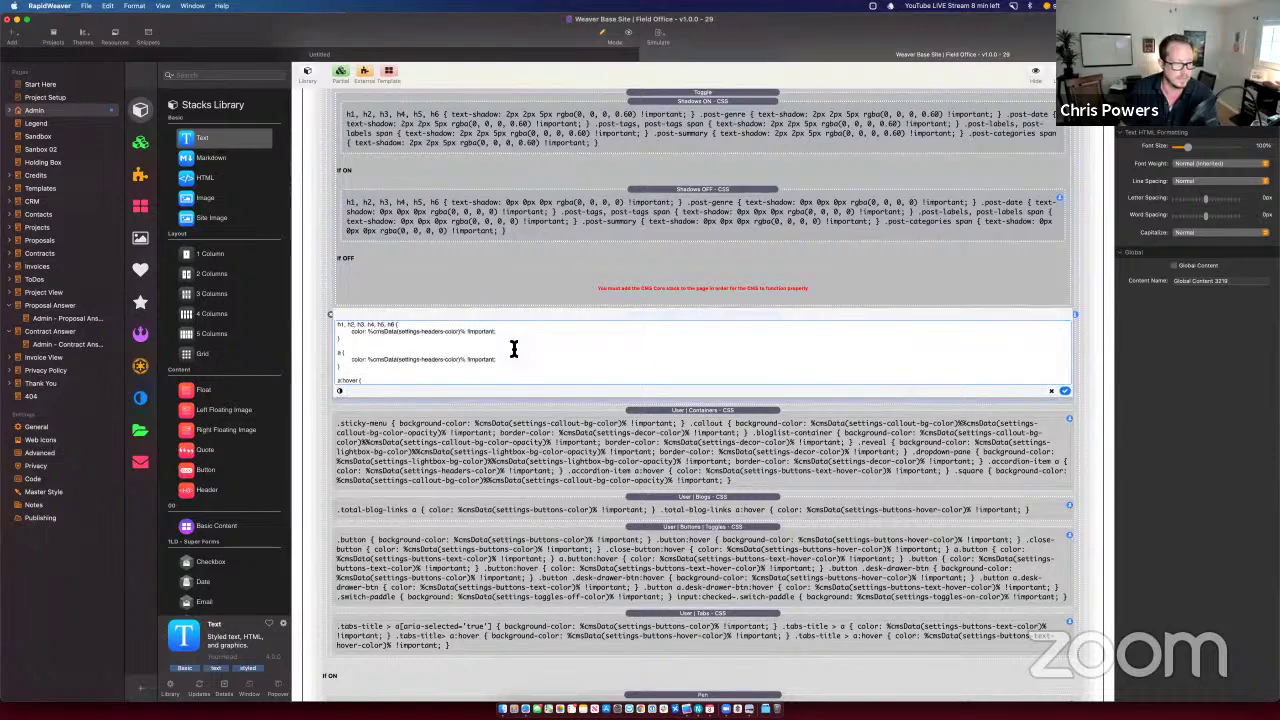
{"action": "scroll", "coordinate": [513, 349], "scroll_direction": "down", "scroll_amount": 15}
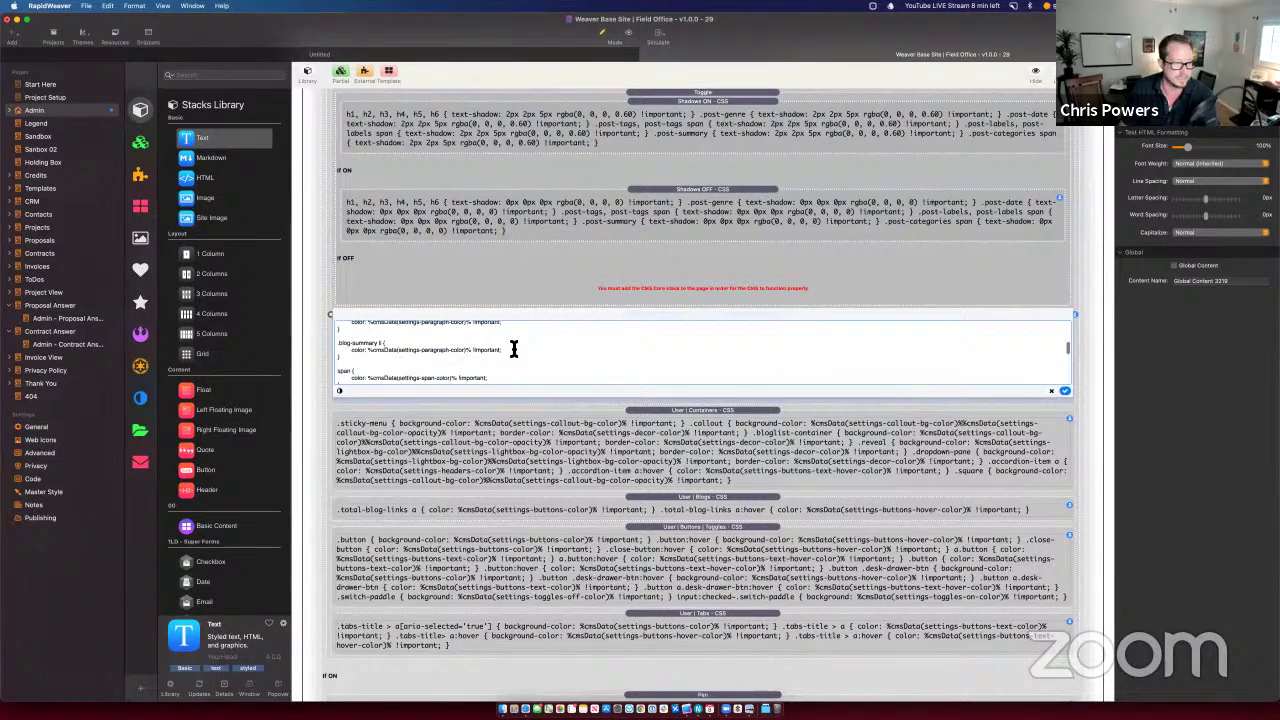
{"action": "scroll", "coordinate": [513, 349], "scroll_direction": "down", "scroll_amount": 10}
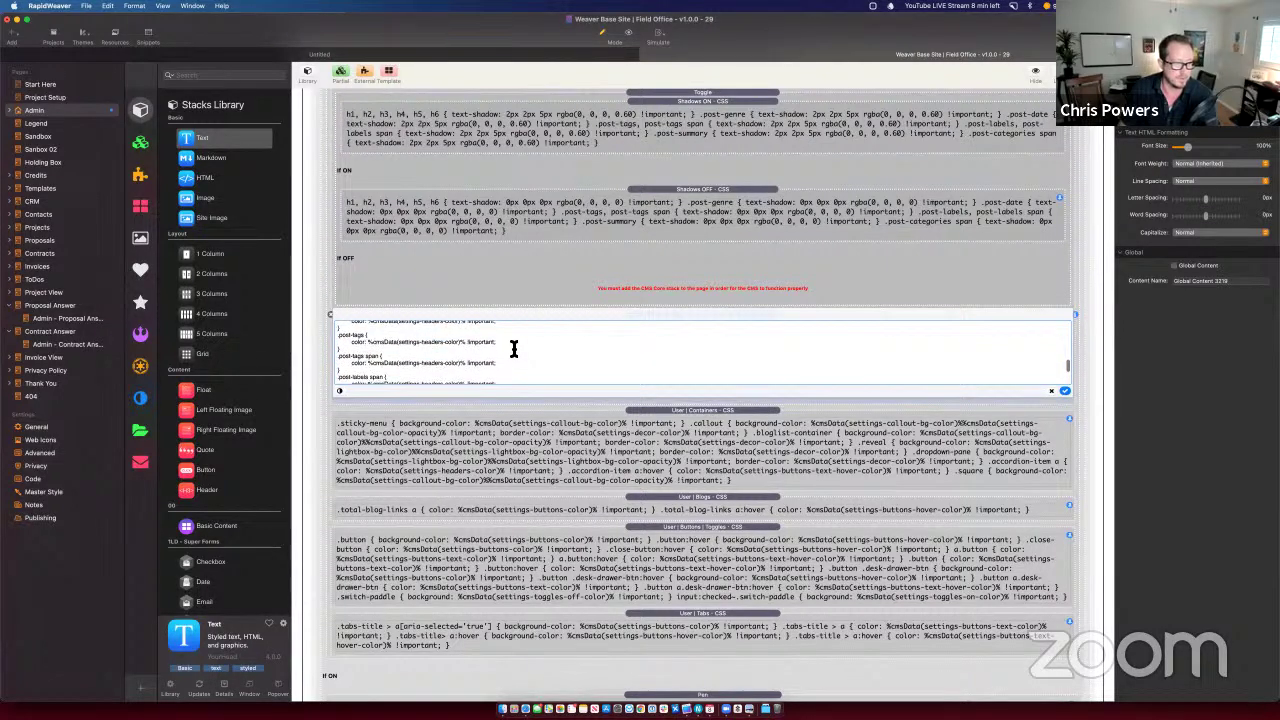
{"action": "scroll", "coordinate": [513, 349], "scroll_direction": "up", "scroll_amount": 5}
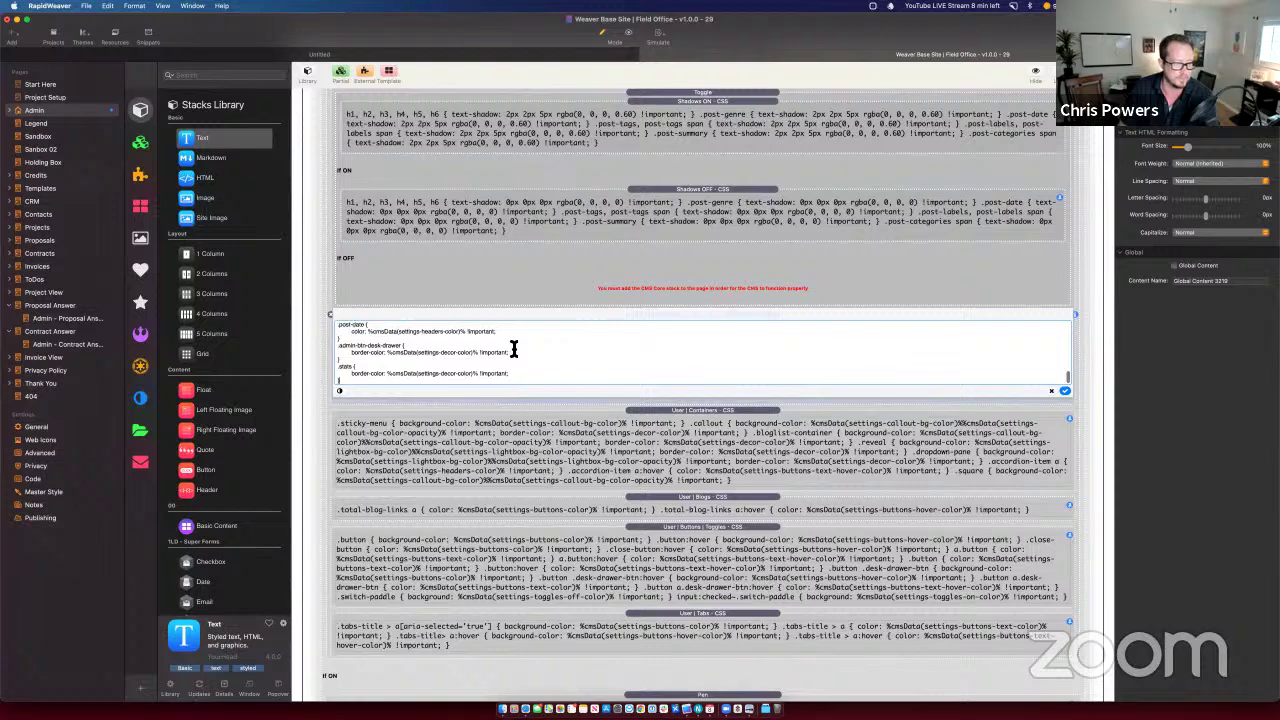
{"action": "key", "text": "Escape"}
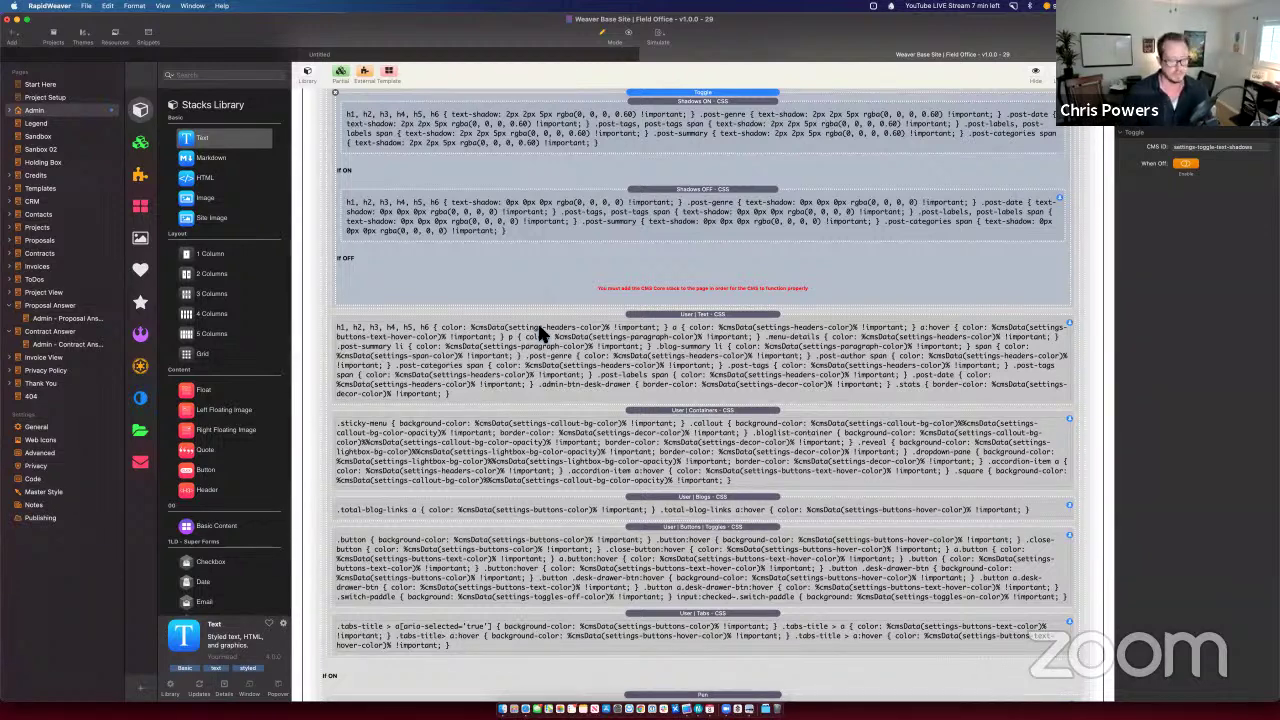
{"action": "key", "text": "super+Tab"}
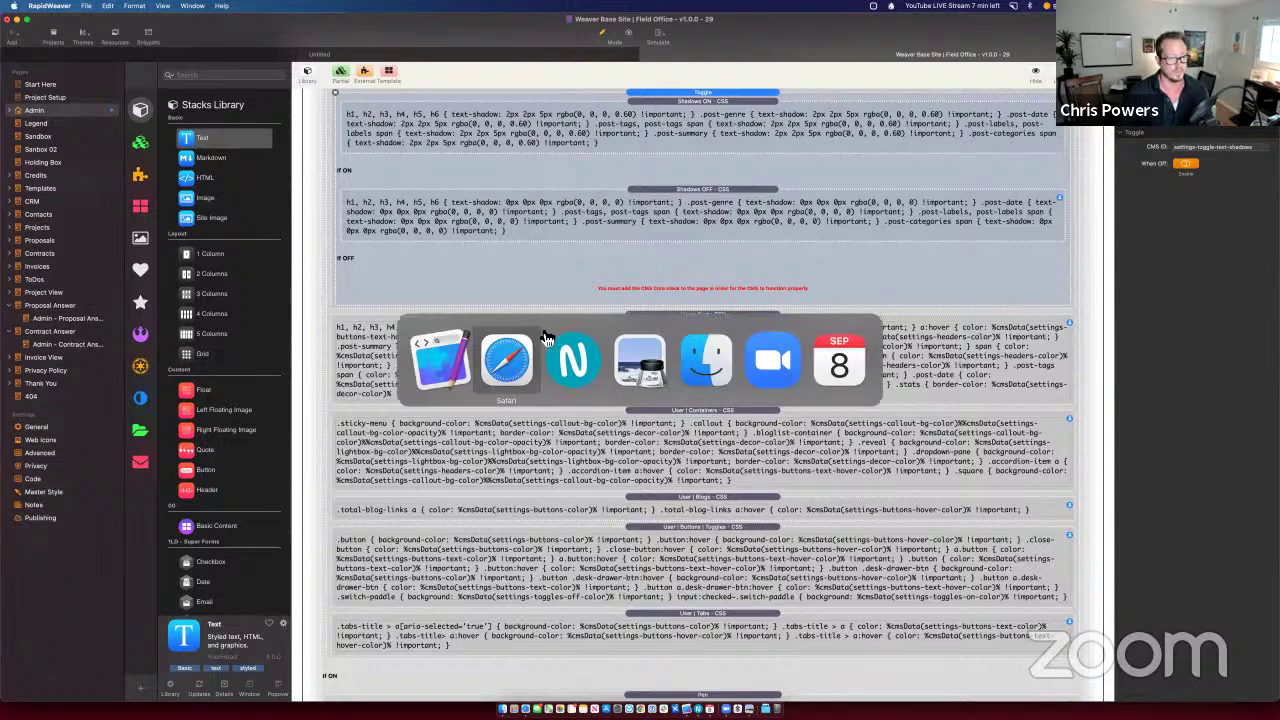